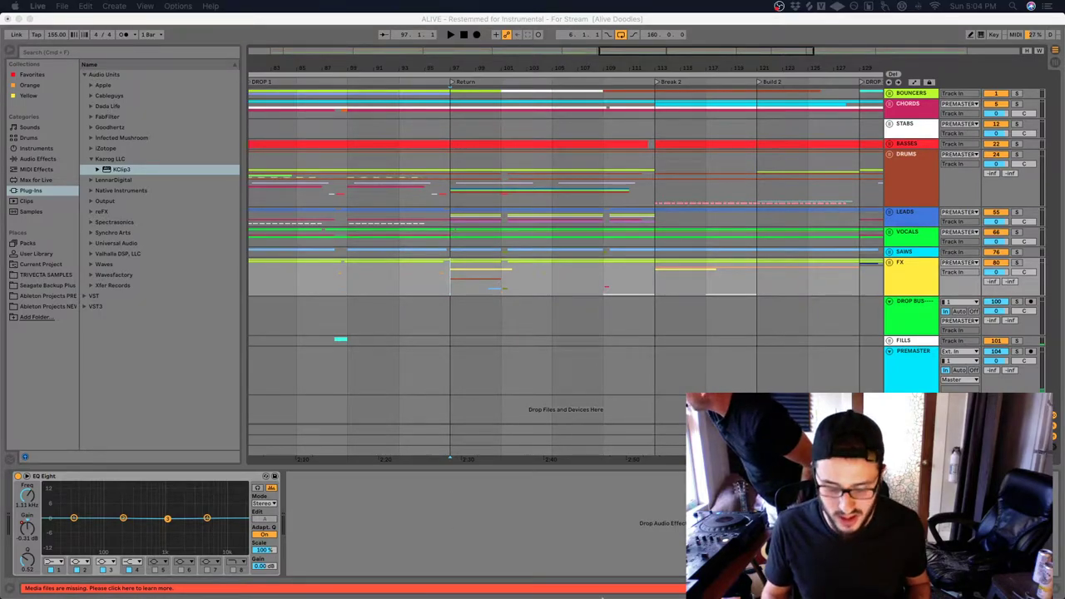
pyautogui.moveTo(604, 586)
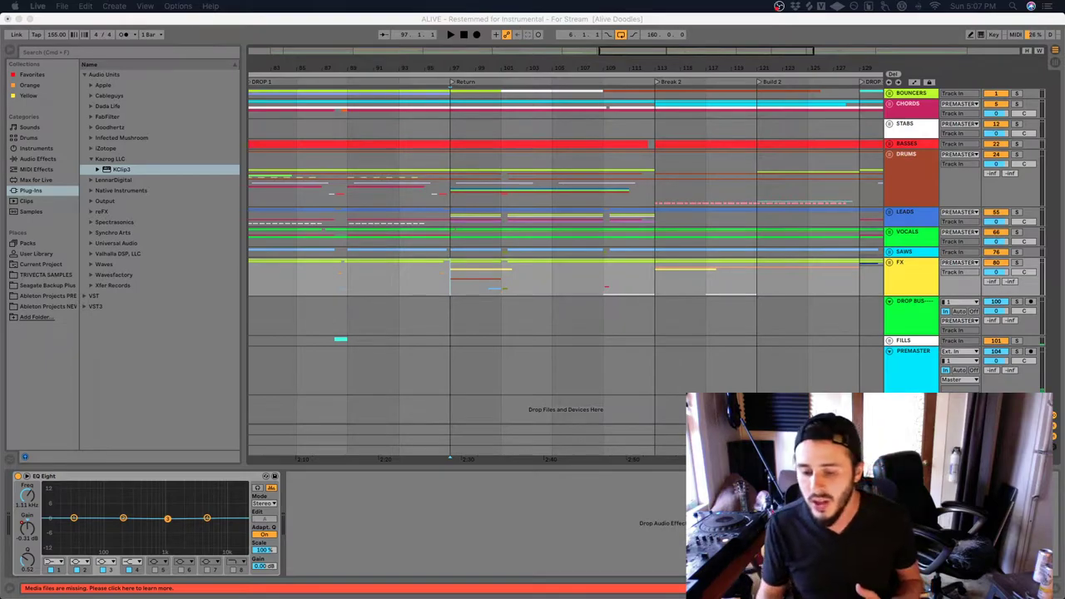
pyautogui.click(620, 300)
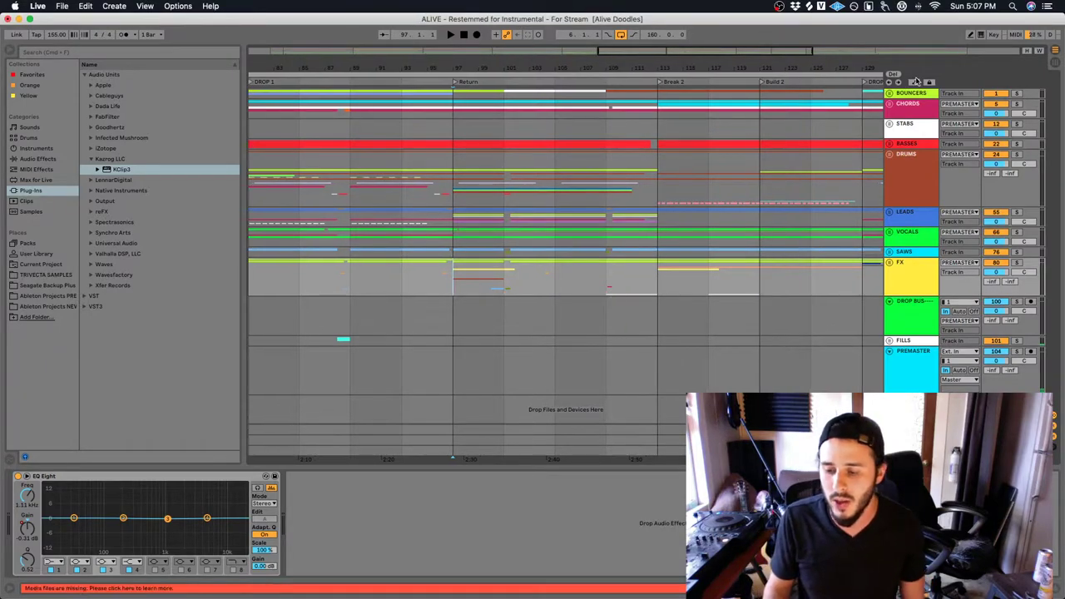
pyautogui.click(910, 97)
pyautogui.press('Down')
pyautogui.press('Down')
pyautogui.press('Down')
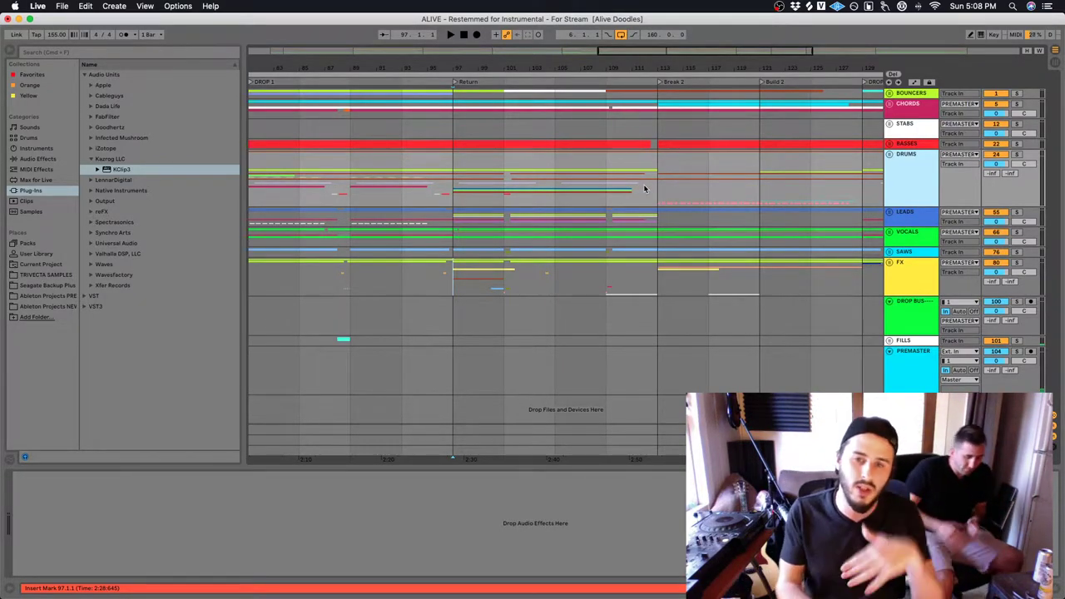
# Expand the LEADS group, solo the LEADS MAIN track and listen to it from the start of DROP 1
pyautogui.click(889, 213)
pyautogui.click(385, 287)
pyautogui.hscroll(-5, 384, 288)
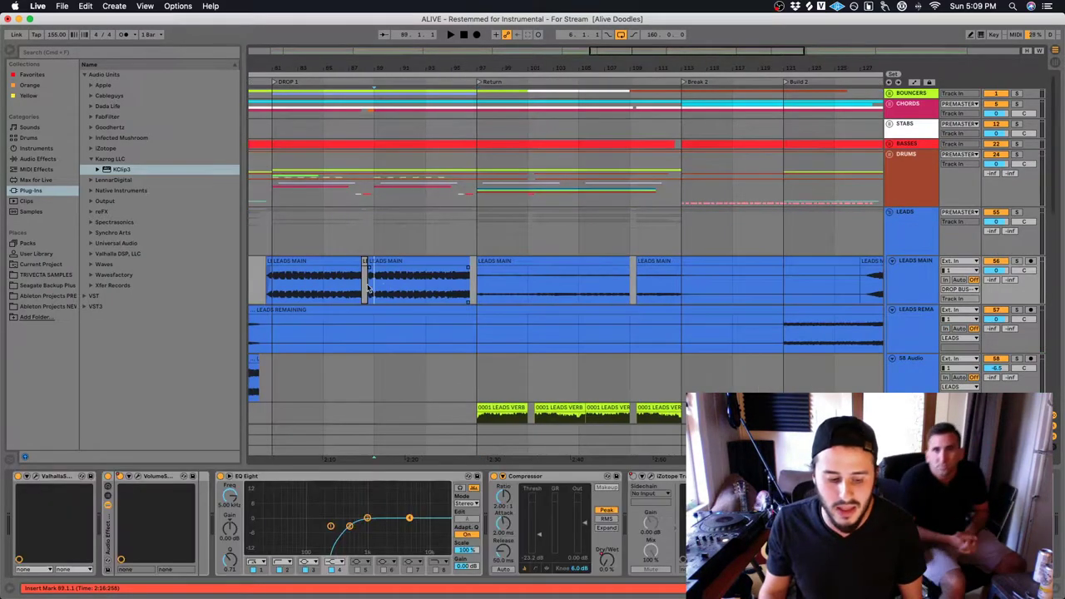
pyautogui.hscroll(-1, 411, 247)
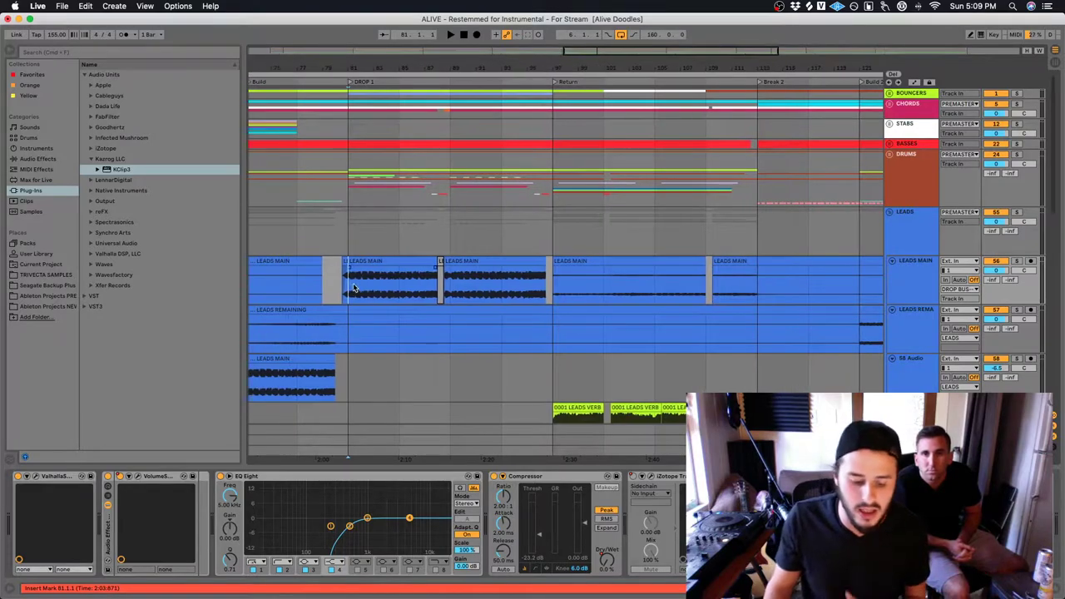
pyautogui.click(1017, 265)
pyautogui.press('space')
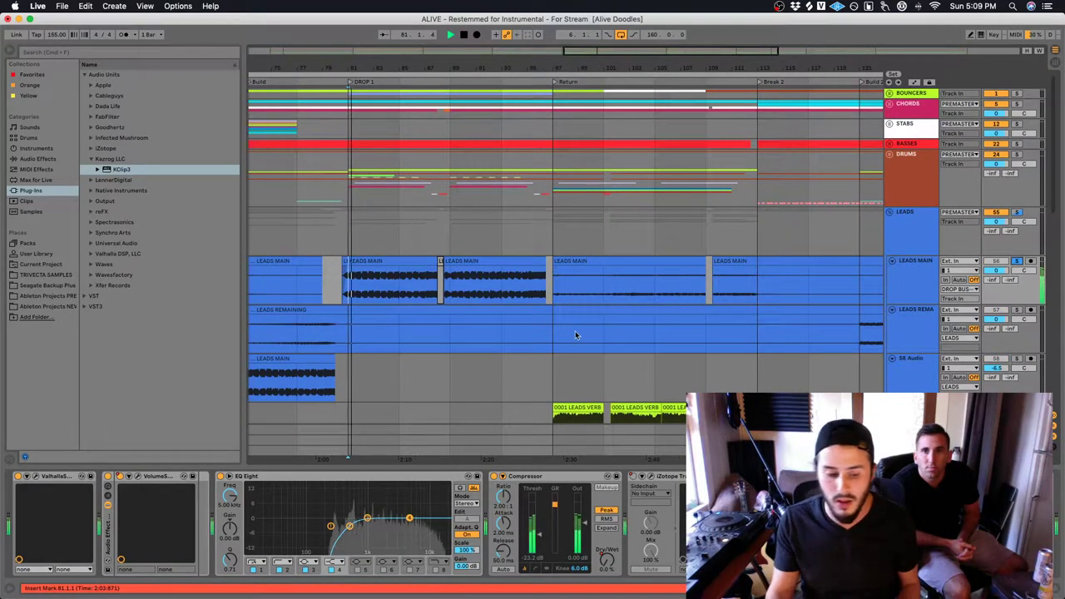
pyautogui.press('space')
pyautogui.press('space')
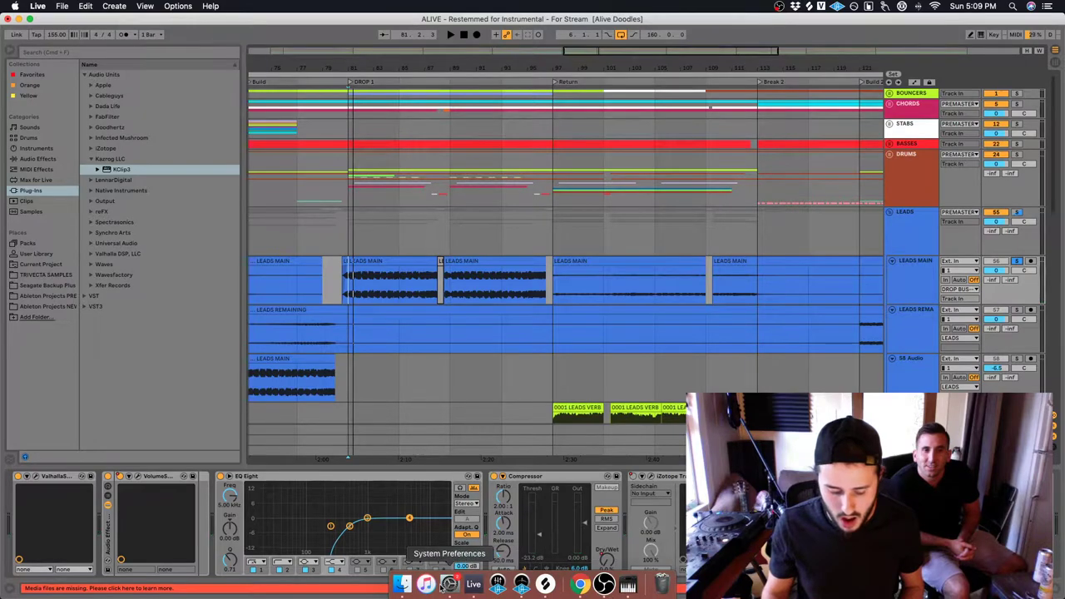
# Unsolo the LEADS MAIN track and listen to the full mix from the start of DROP 1
pyautogui.click(556, 595)
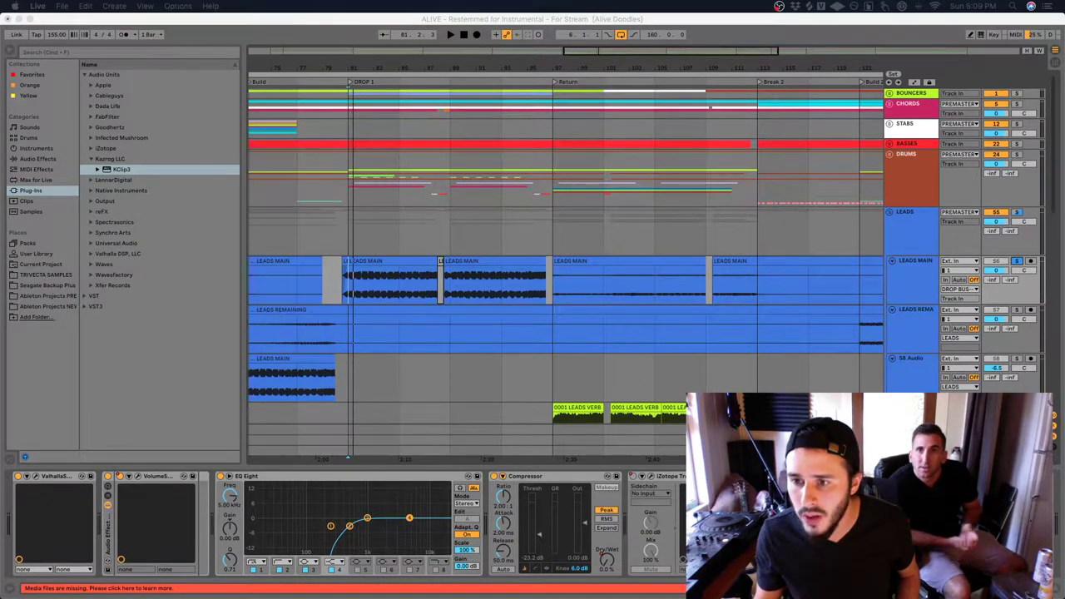
pyautogui.click(347, 285)
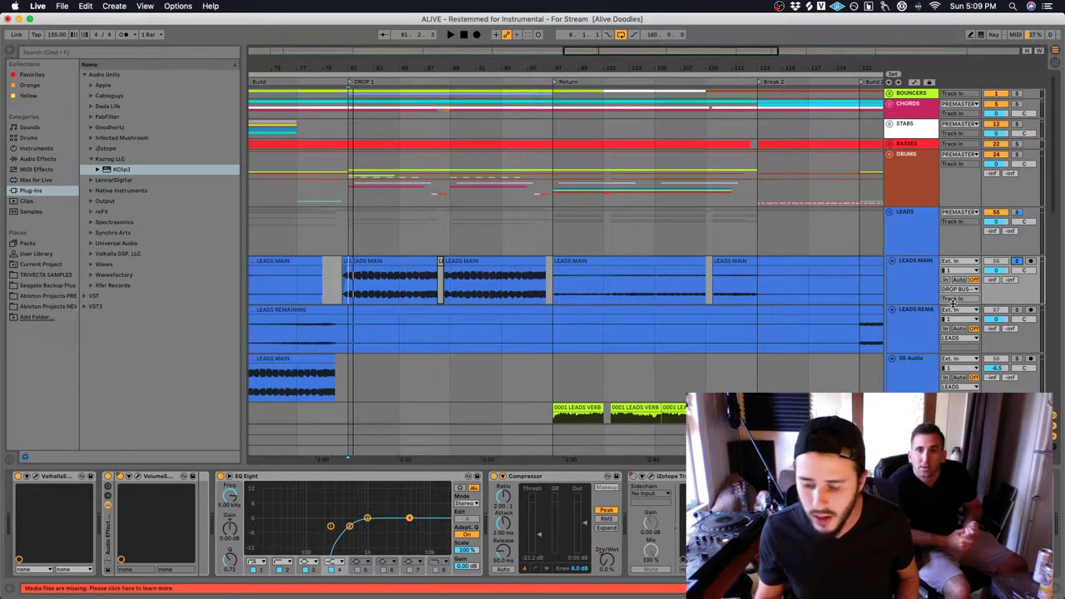
pyautogui.click(1017, 261)
pyautogui.click(1000, 261)
pyautogui.press('space')
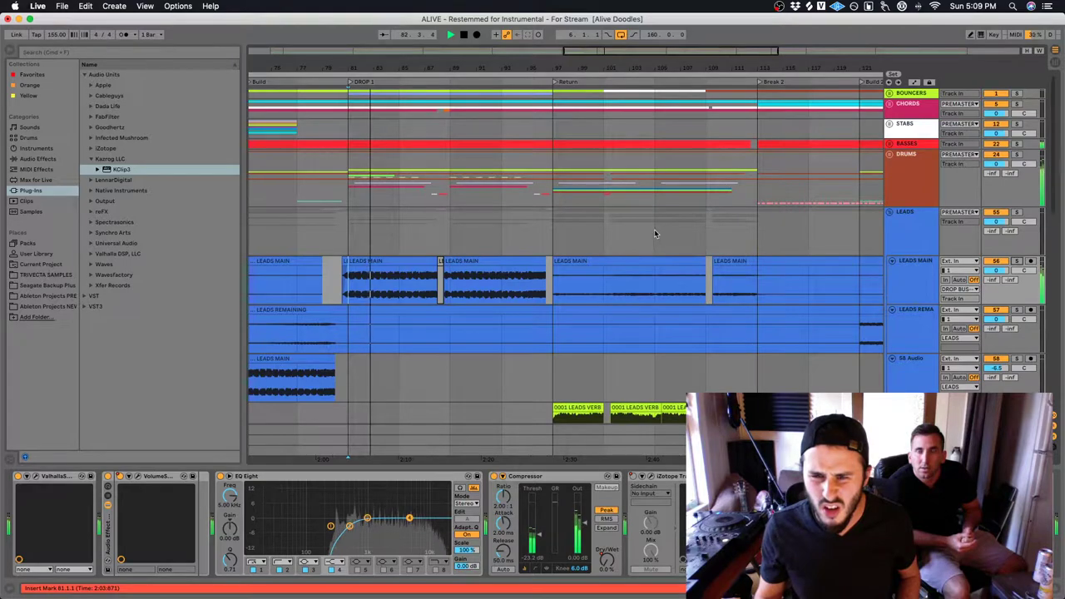
pyautogui.press('space')
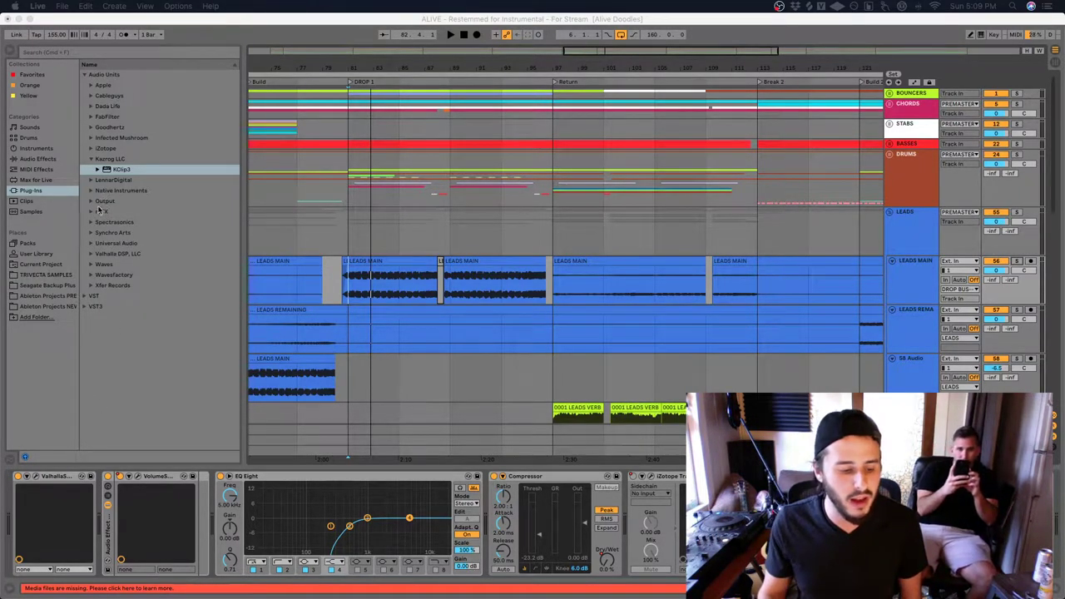
pyautogui.moveTo(575, 596)
pyautogui.click(605, 586)
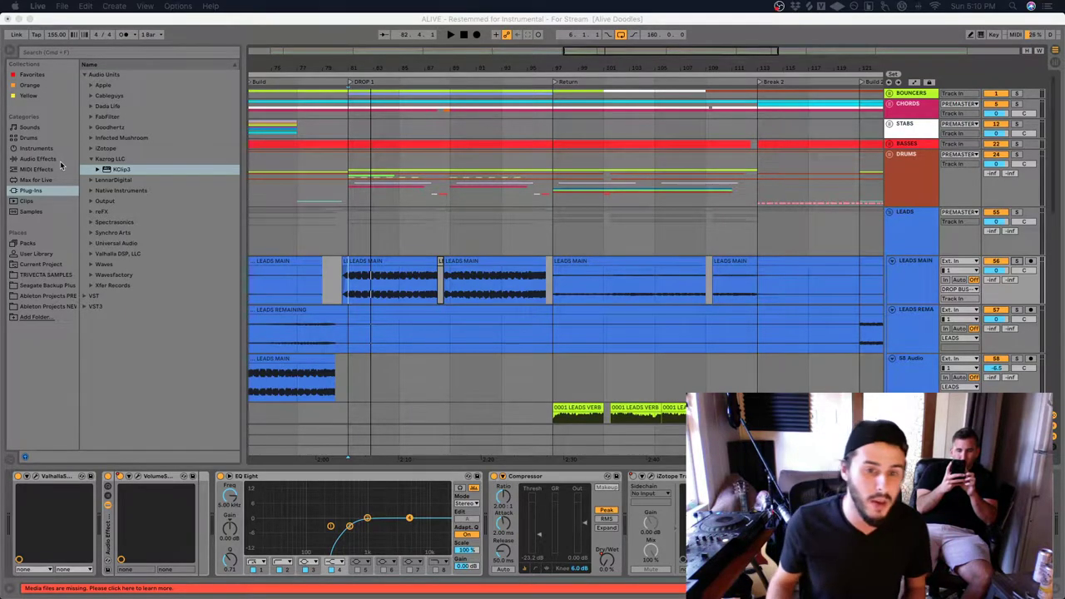
pyautogui.click(144, 55)
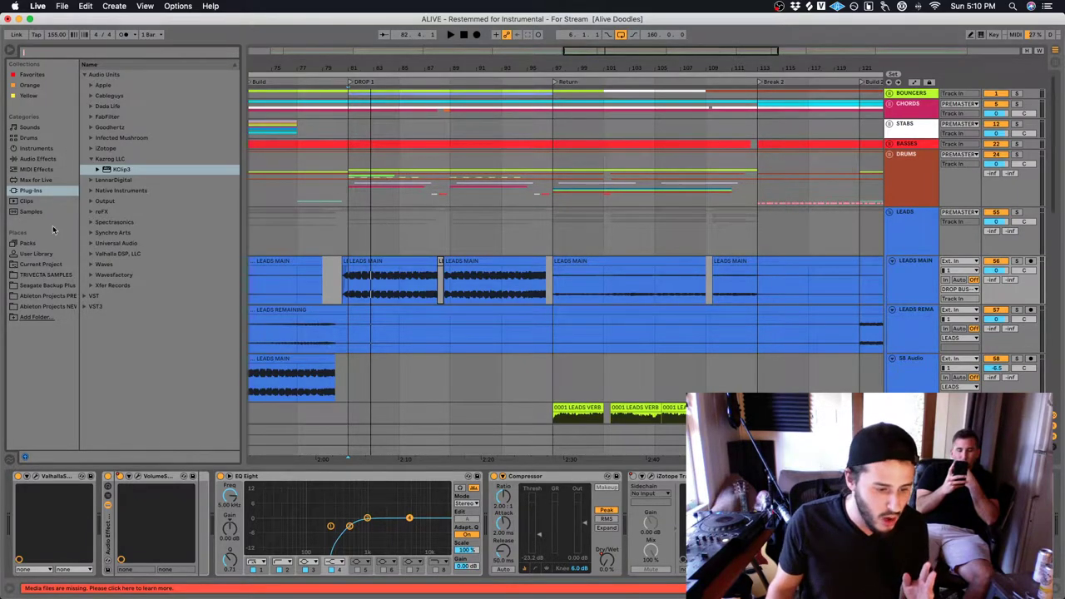
# Browse the TRIVECTA SAMPLES location and expand its Trivecta - Bass Whubs folder
pyautogui.click(48, 276)
pyautogui.scroll(-10, 108, 268)
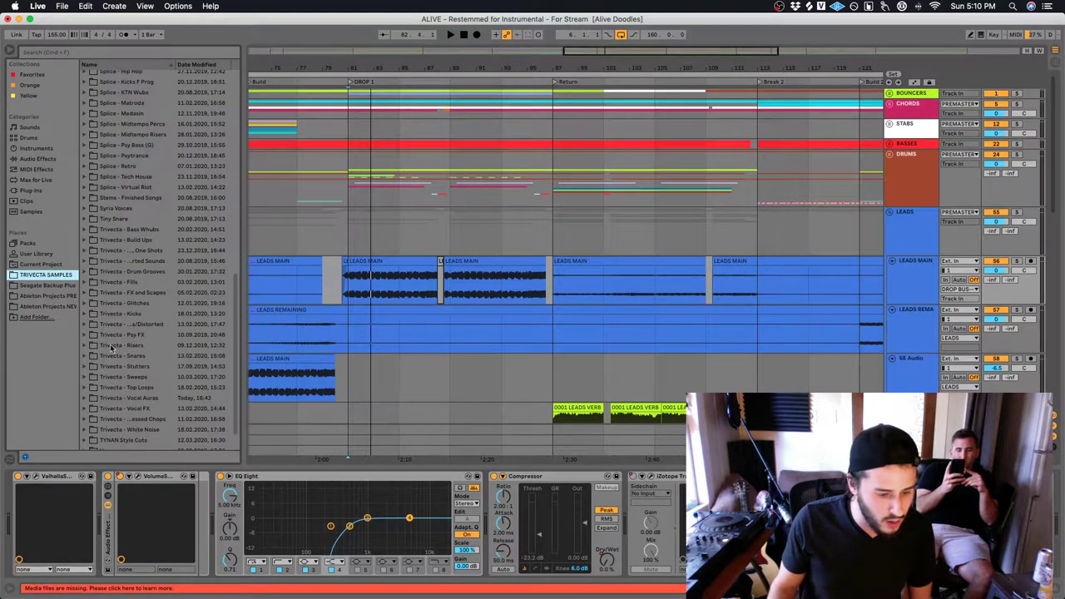
pyautogui.scroll(3, 114, 175)
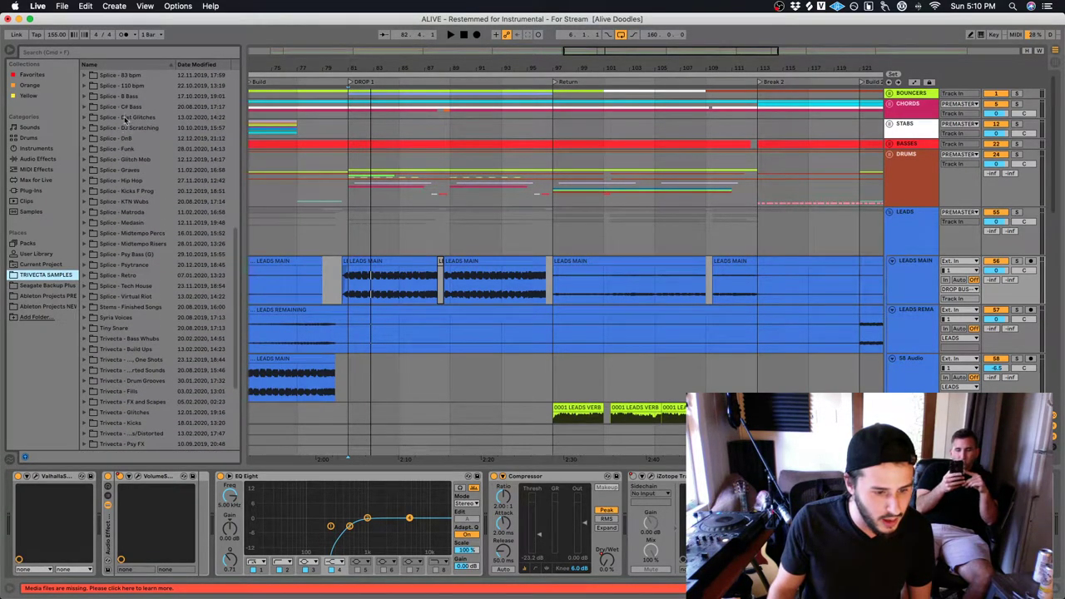
pyautogui.scroll(-1, 117, 167)
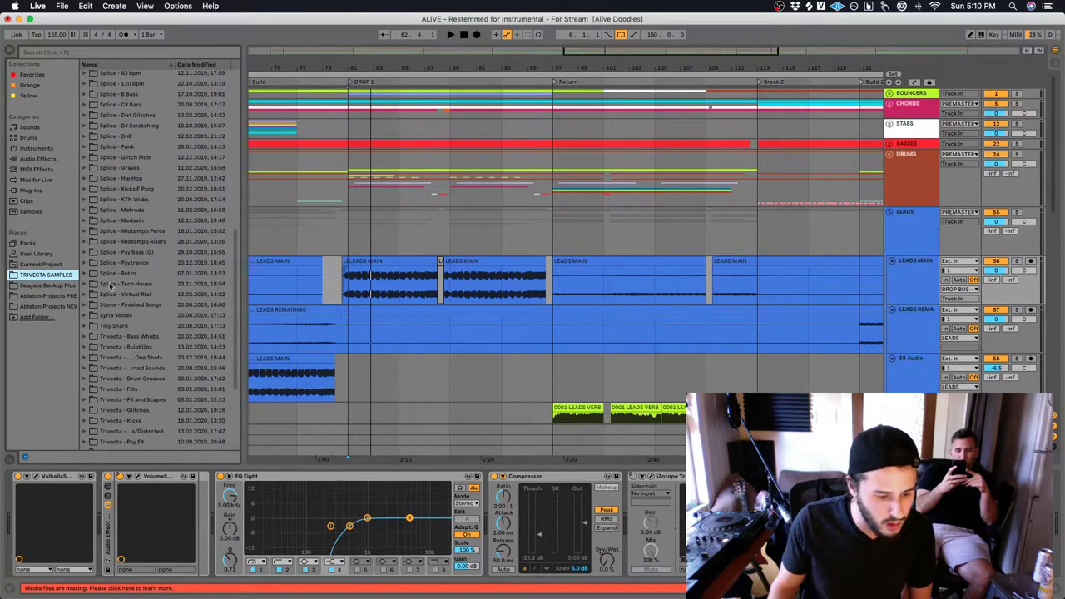
pyautogui.scroll(-2, 115, 291)
pyautogui.click(117, 281)
pyautogui.click(84, 281)
# Audition the samples near the start of the Bass Whubs folder one after another, up to 0001 Axis Wubs 1.aif
pyautogui.scroll(-4, 105, 299)
pyautogui.scroll(-3, 105, 300)
pyautogui.press('Down')
pyautogui.press('Down')
pyautogui.press('Down')
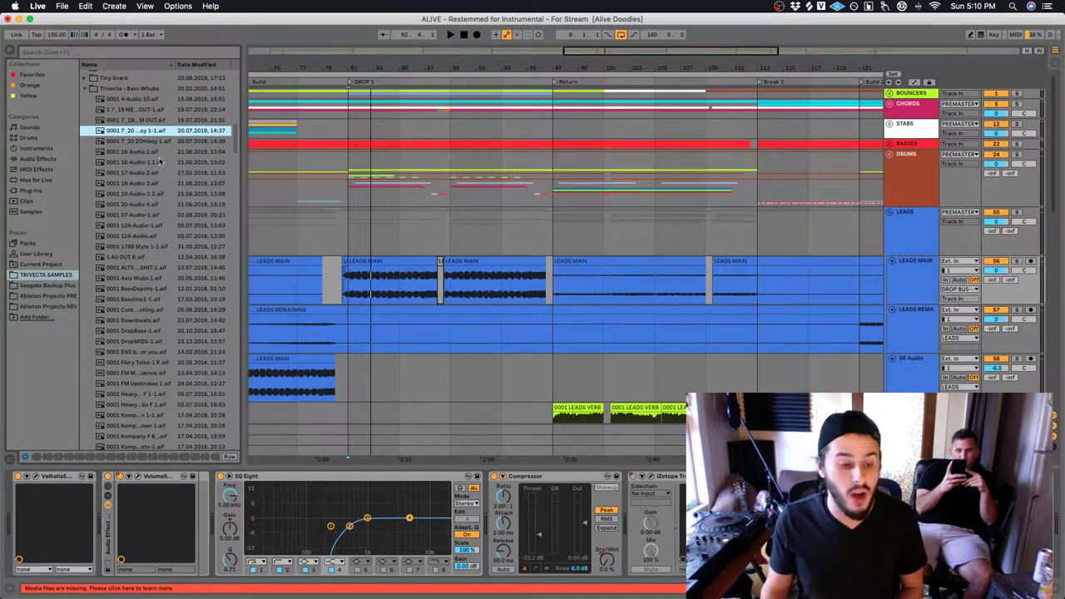
pyautogui.press('Down')
pyautogui.press('Down')
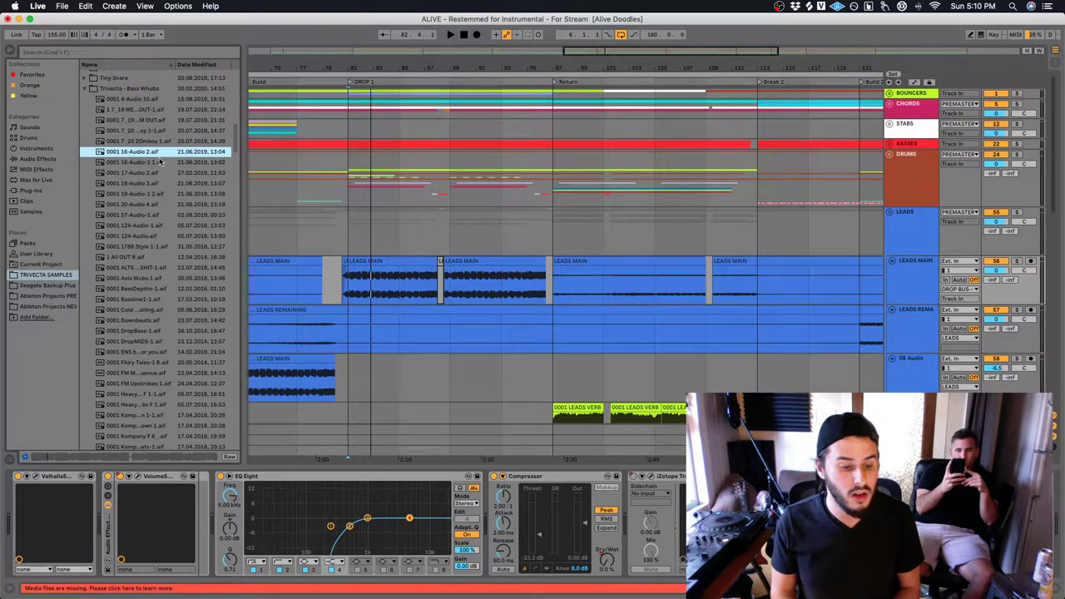
pyautogui.press('Down')
pyautogui.press('Down')
pyautogui.press('Down')
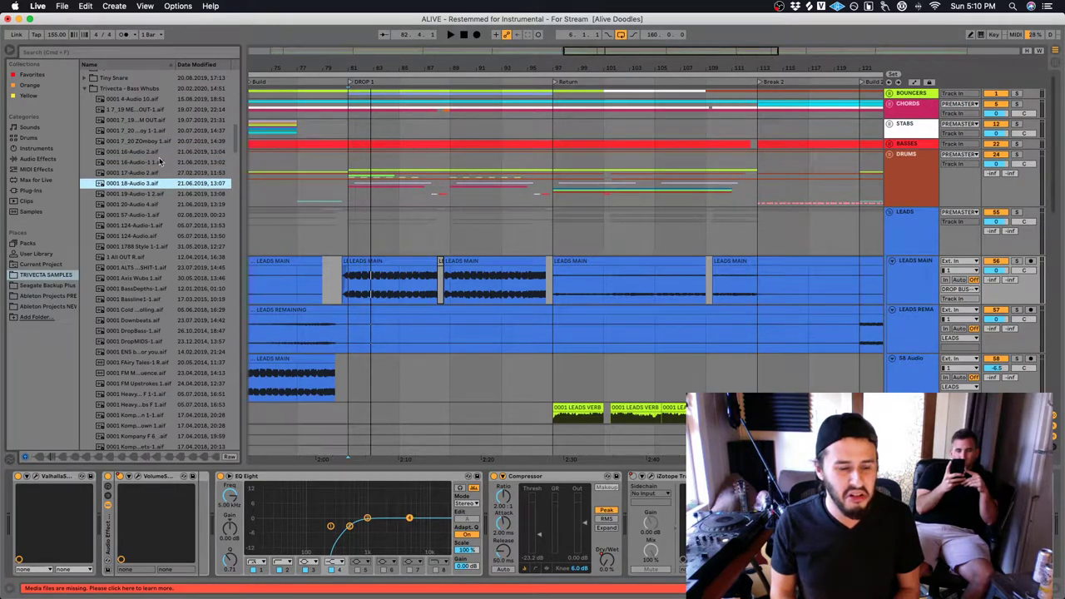
pyautogui.press('Down')
pyautogui.press('Down')
pyautogui.press('Down')
pyautogui.press('Down')
pyautogui.press('Down')
pyautogui.press('Down')
pyautogui.press('Down')
pyautogui.press('Down')
pyautogui.press('Down')
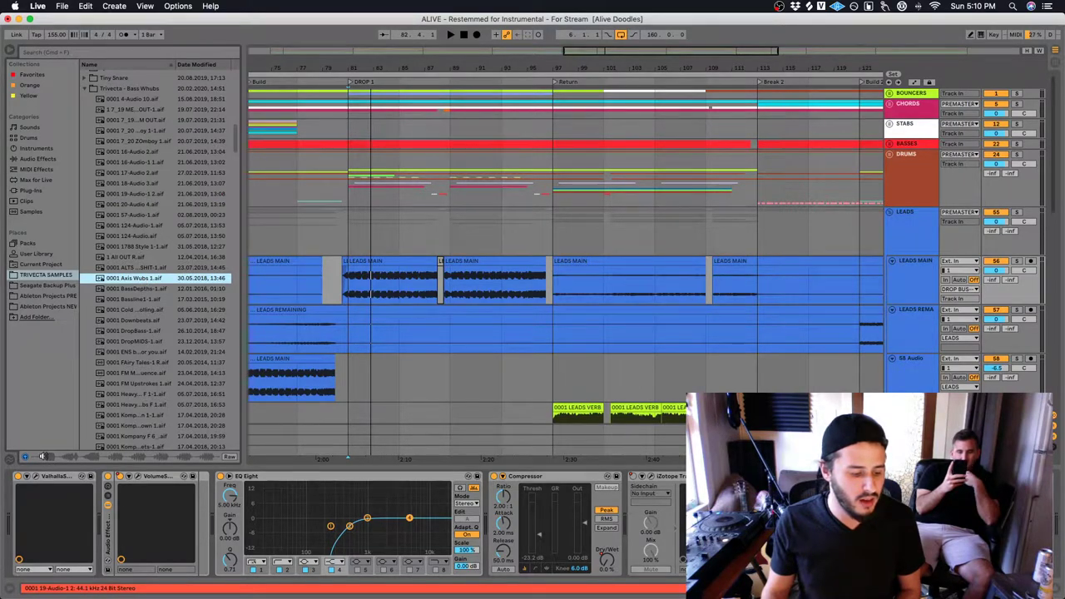
# Audition further bass samples, including 0001 DropBass-1.aif, 0001 FM Upstrokes 1.aif and the 0001 Komp files
pyautogui.click(146, 330)
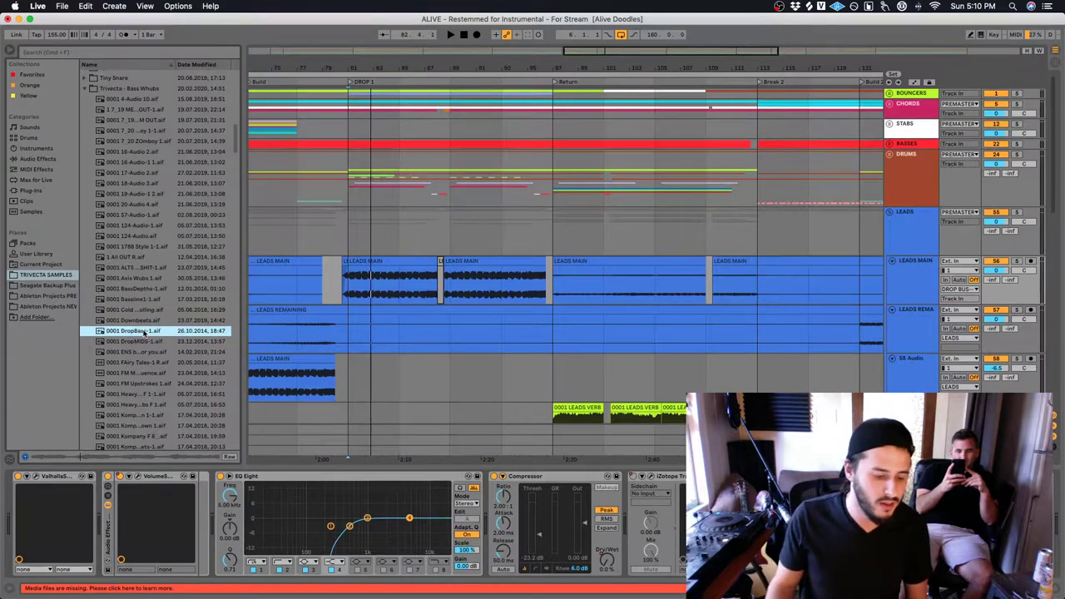
pyautogui.click(144, 373)
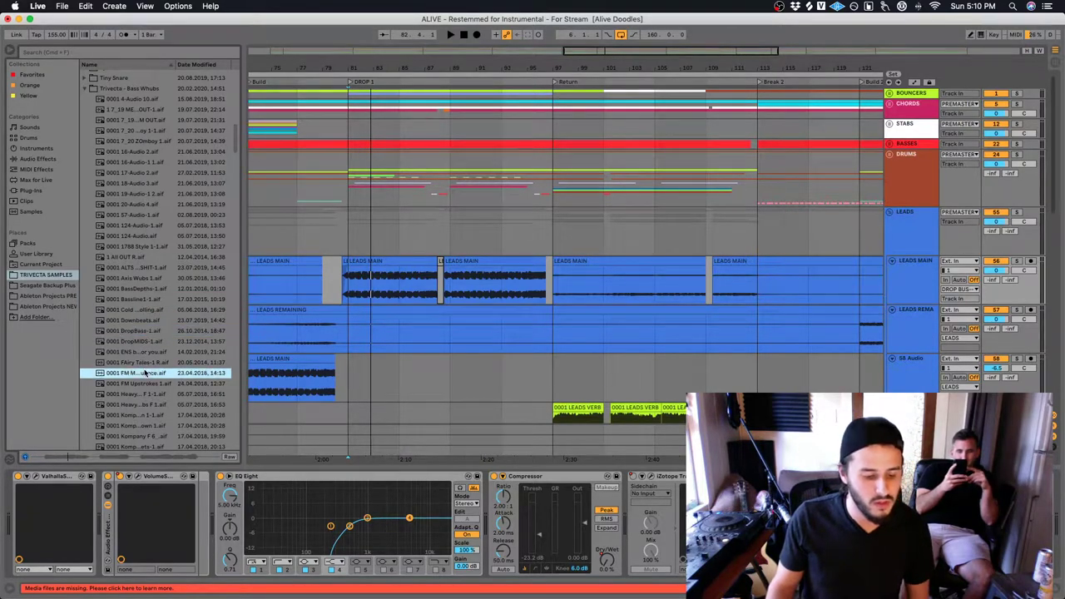
pyautogui.click(144, 383)
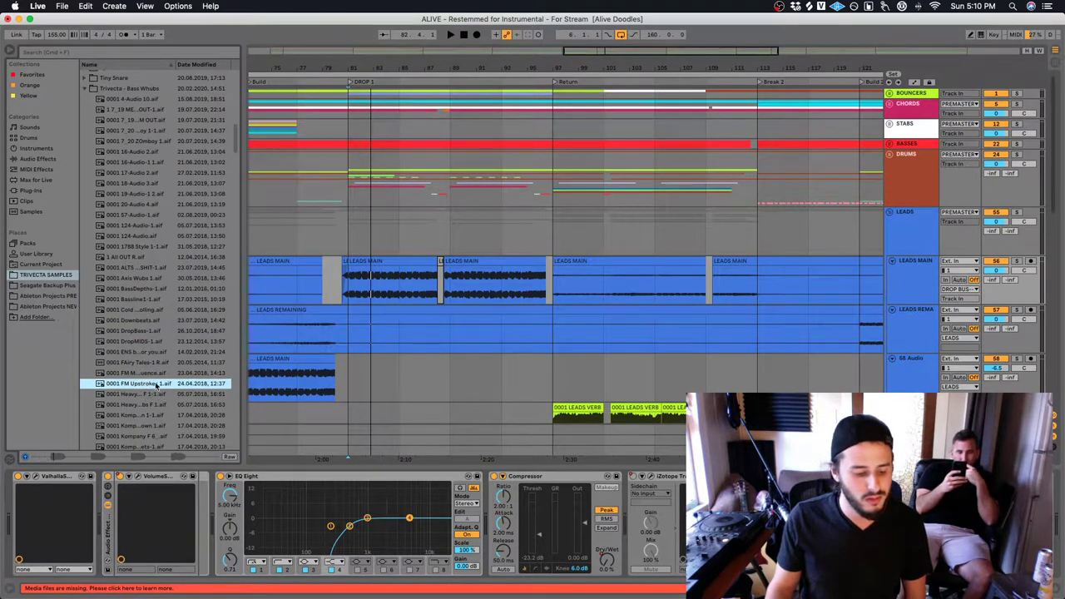
pyautogui.scroll(-3, 148, 381)
pyautogui.click(154, 372)
pyautogui.click(153, 382)
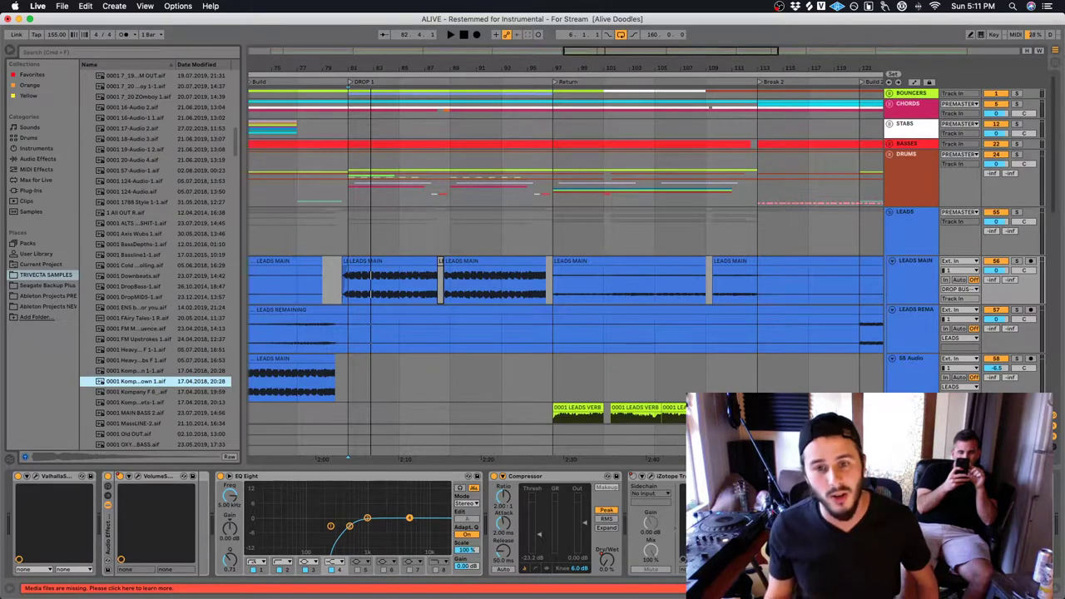
# Collapse the LEADS group and start playback from the beginning of the Hits section
pyautogui.click(298, 193)
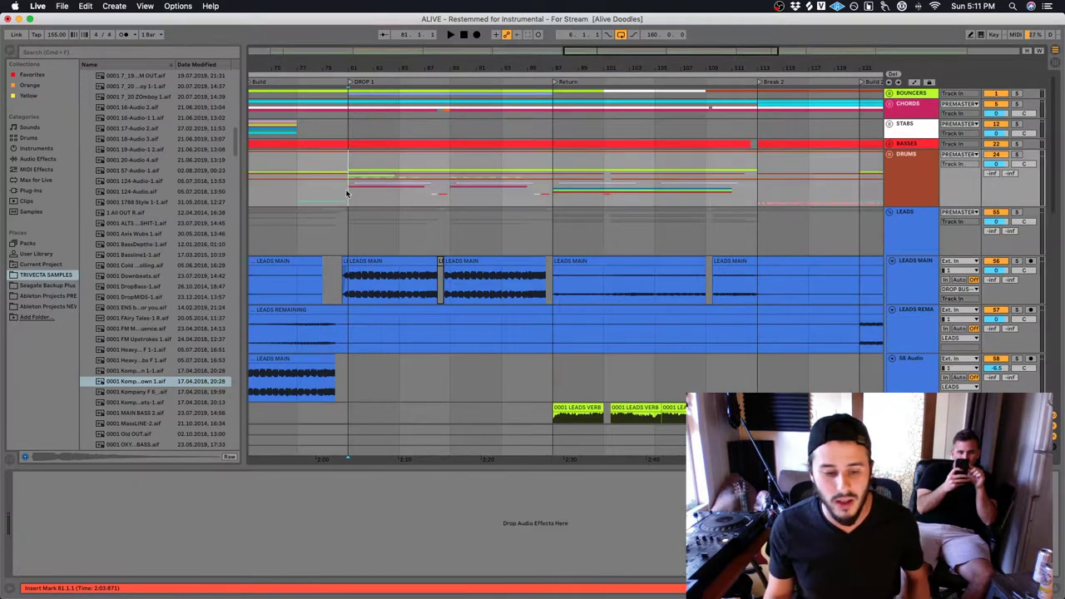
pyautogui.hscroll(-3, 348, 194)
pyautogui.hscroll(-10, 347, 194)
pyautogui.click(330, 193)
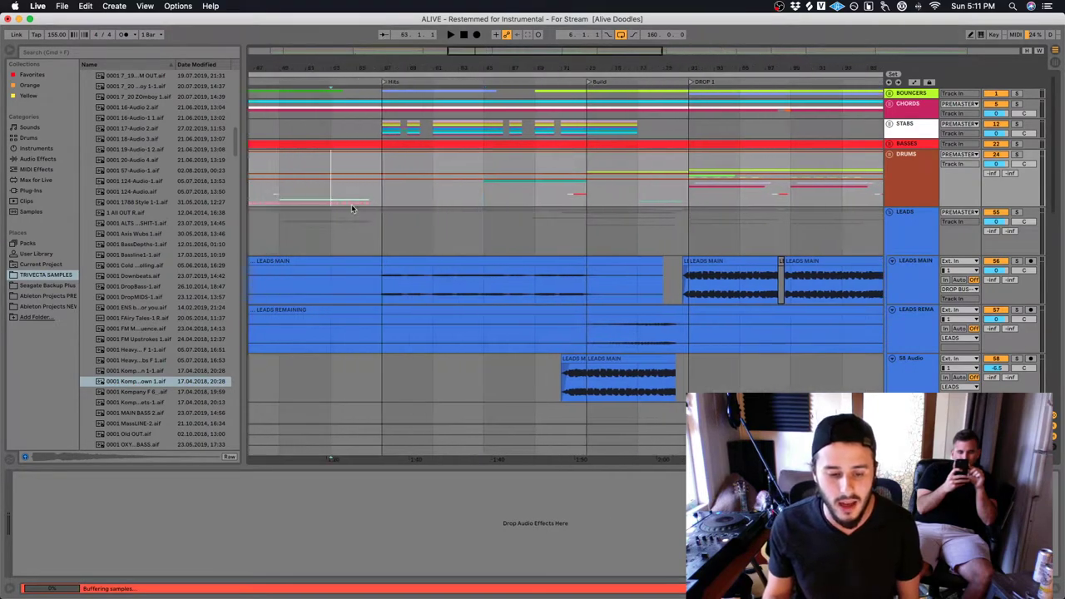
pyautogui.scroll(-1, 358, 208)
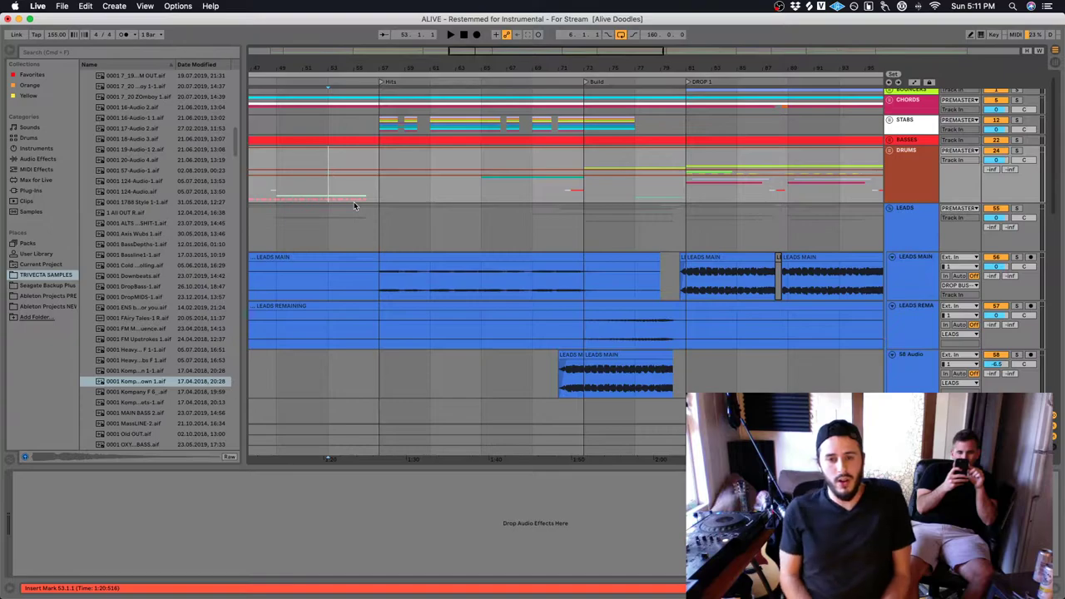
pyautogui.hscroll(-3, 420, 156)
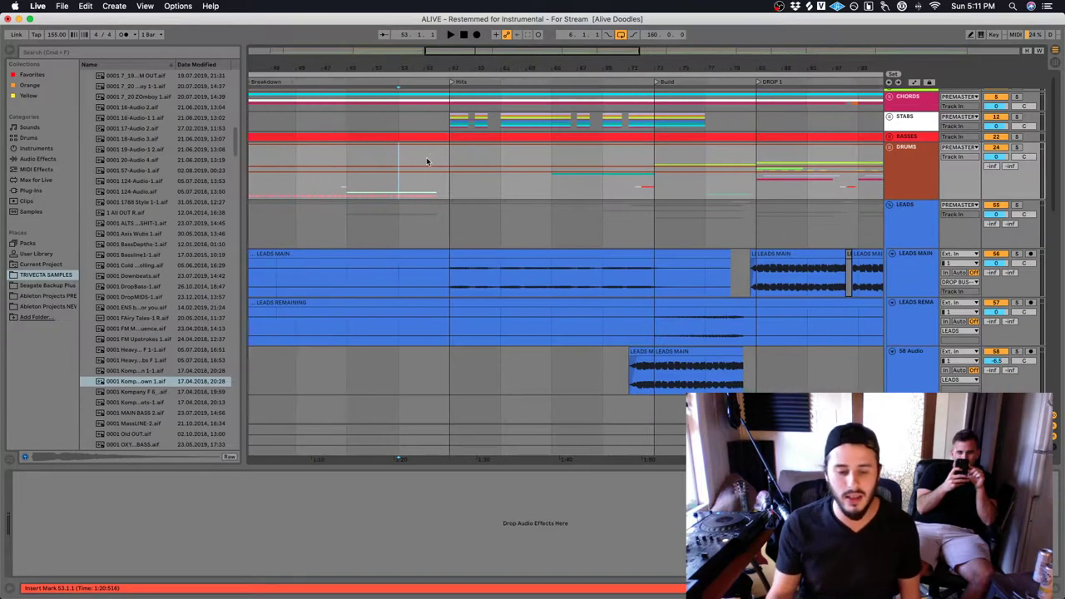
pyautogui.scroll(1, 890, 153)
pyautogui.click(889, 207)
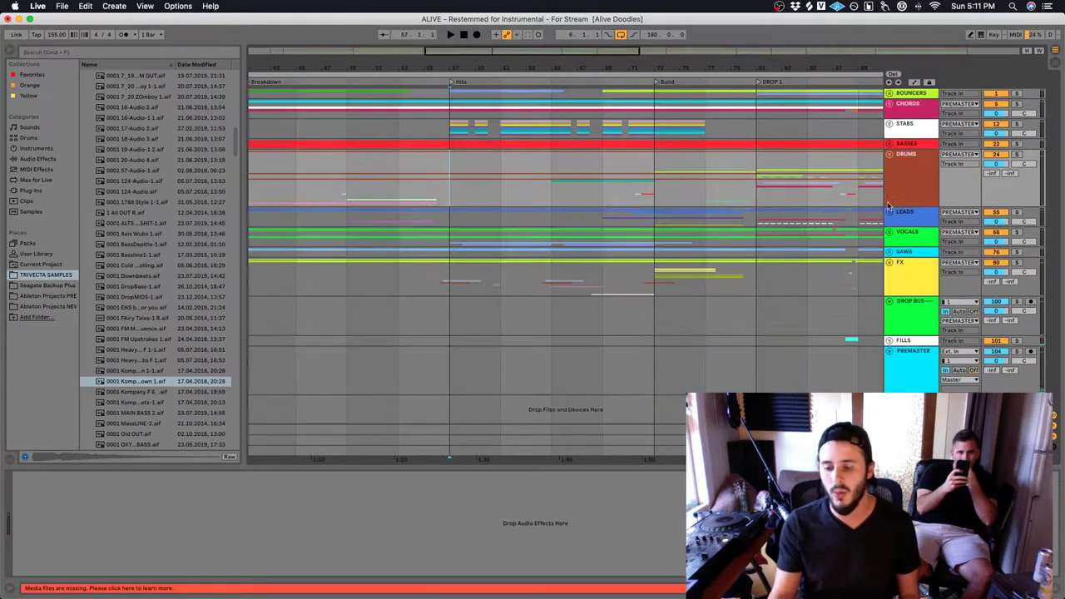
pyautogui.press('space')
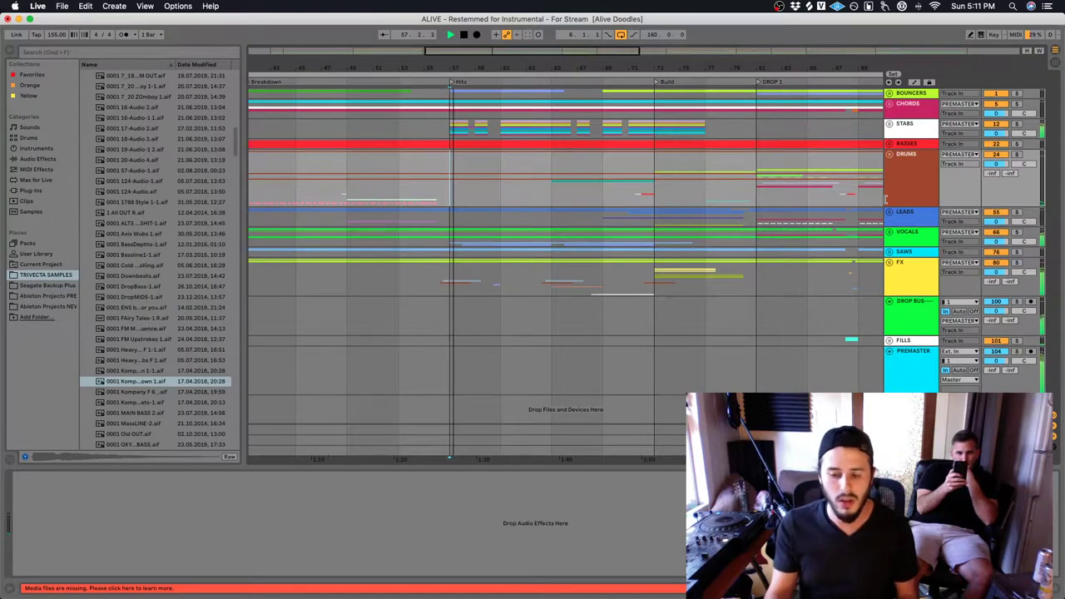
# Expand the STABS group and listen to its stems in the Hits section with the STABS BUS track soloed
pyautogui.click(890, 124)
pyautogui.scroll(-3, 992, 309)
pyautogui.scroll(-2, 993, 309)
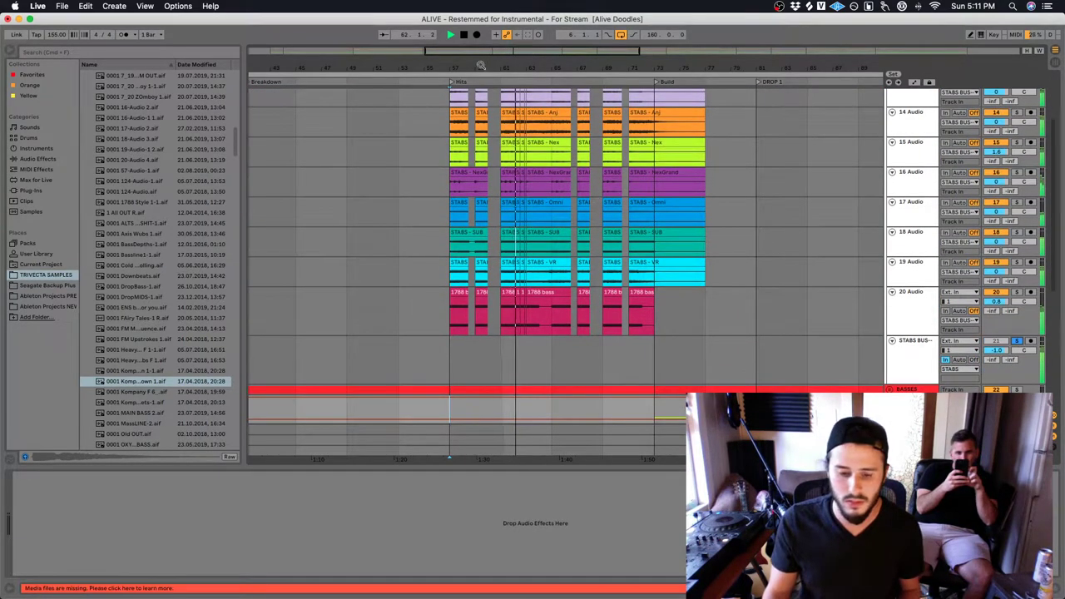
pyautogui.moveTo(483, 65); pyautogui.dragTo(483, 100)
pyautogui.press('space')
pyautogui.scroll(1, 760, 291)
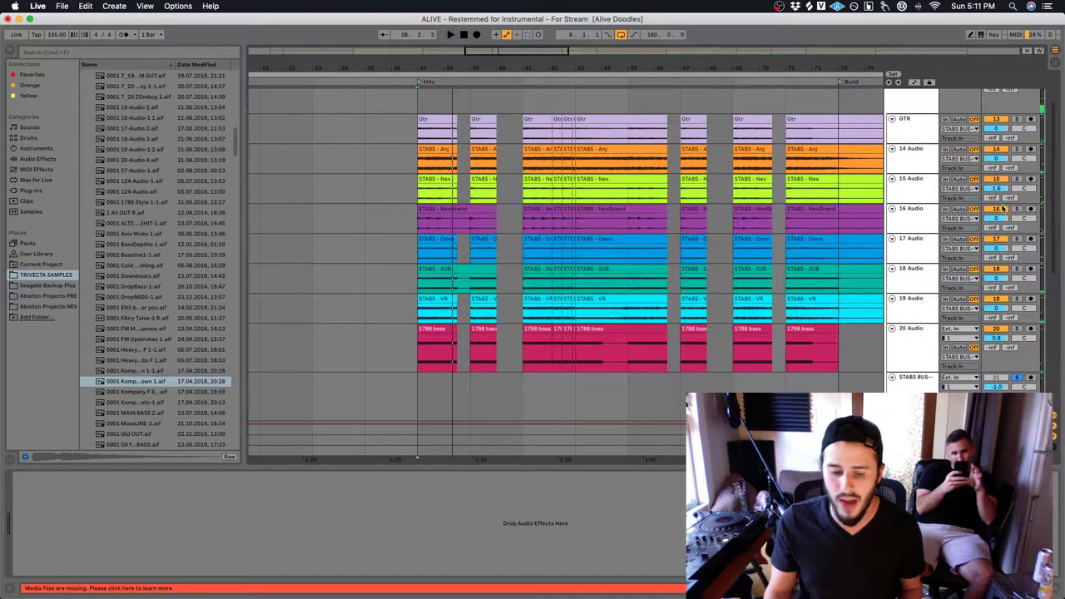
# Unsolo the STABS BUS track and listen to the full mix from the start of DROP 1
pyautogui.hscroll(3, 722, 313)
pyautogui.hscroll(5, 721, 312)
pyautogui.click(538, 309)
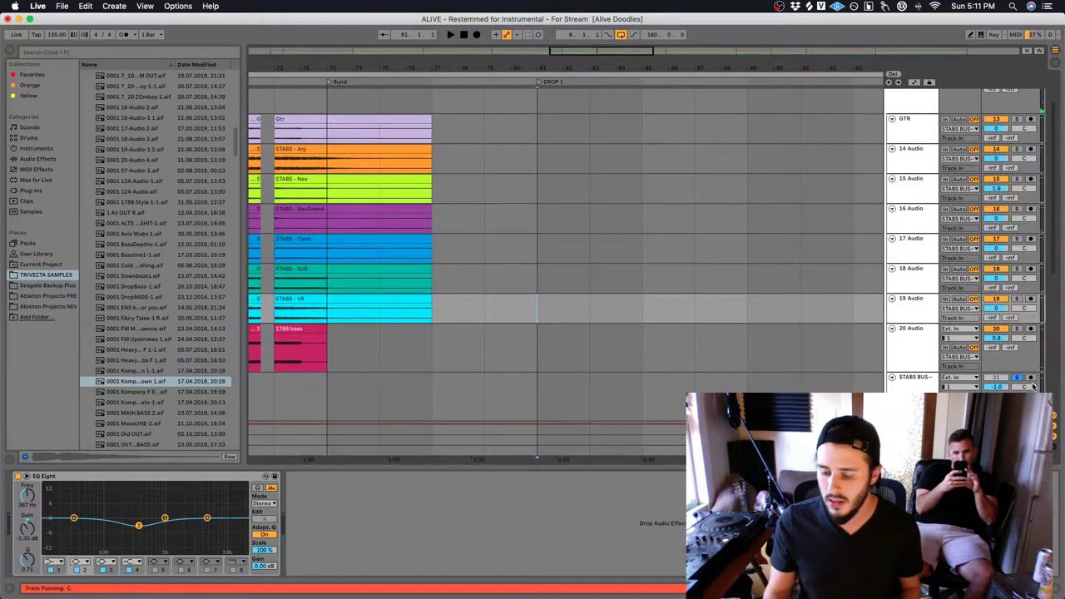
pyautogui.press('space')
pyautogui.scroll(-3, 686, 321)
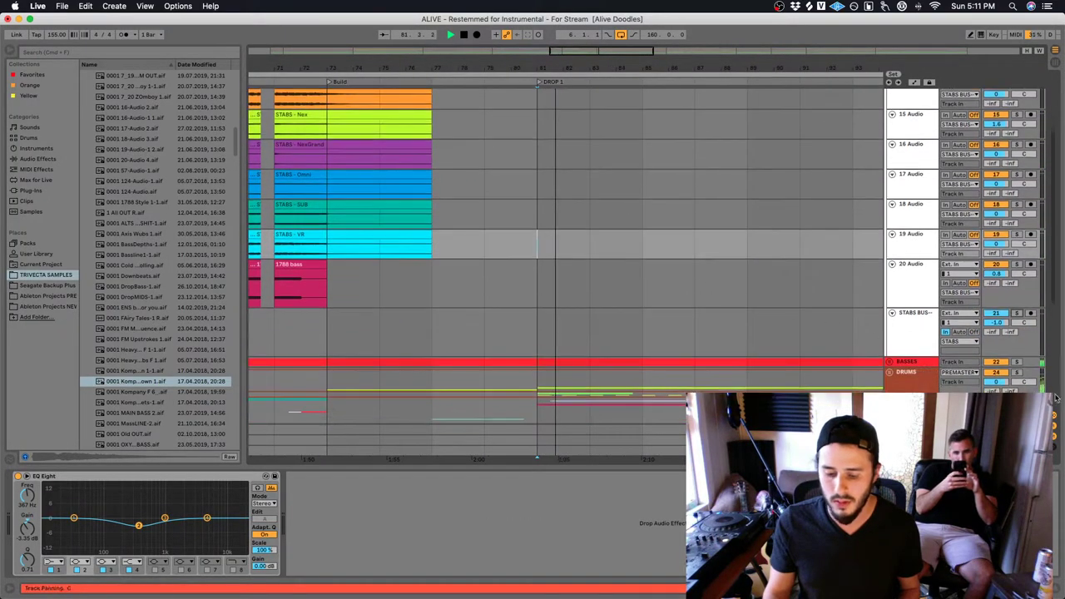
pyautogui.press('space')
pyautogui.scroll(5, 871, 278)
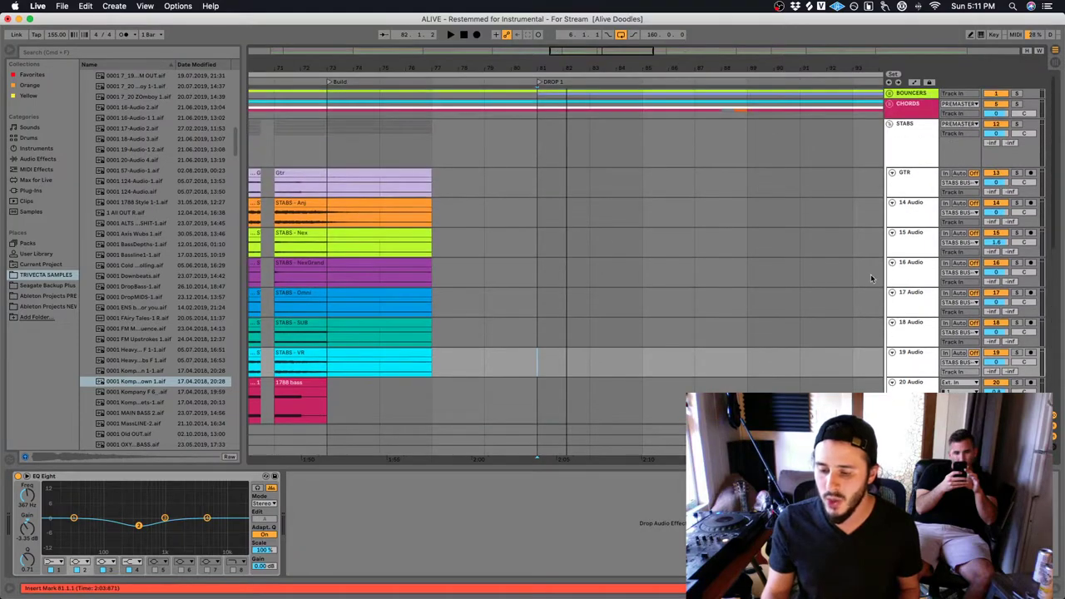
# Collapse the STABS group, play the mix from DROP 1 and briefly open the LEADS group to view its tracks
pyautogui.click(888, 125)
pyautogui.press('space')
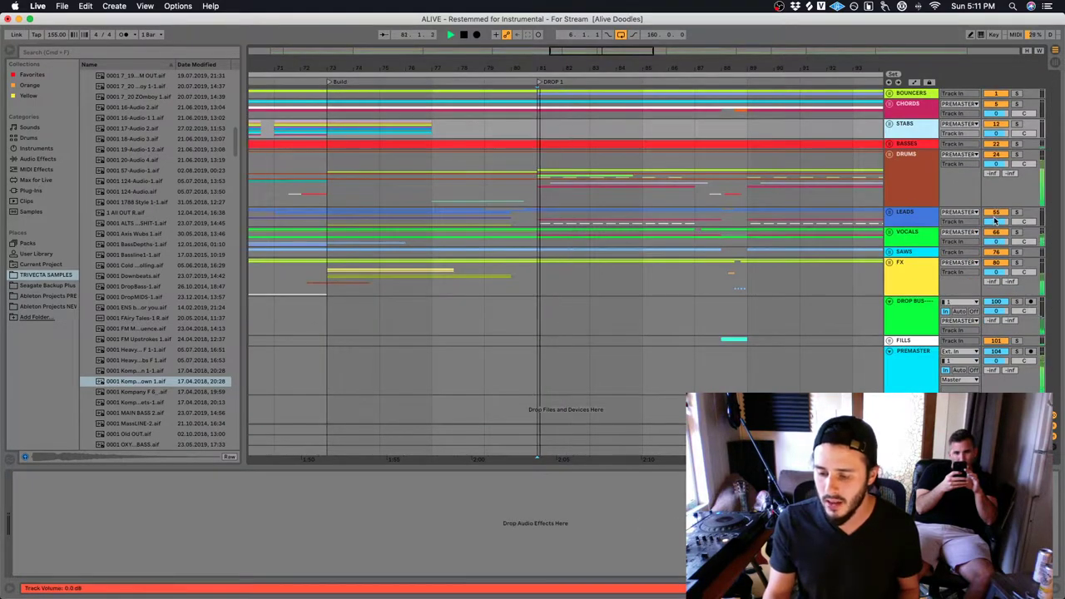
pyautogui.click(895, 215)
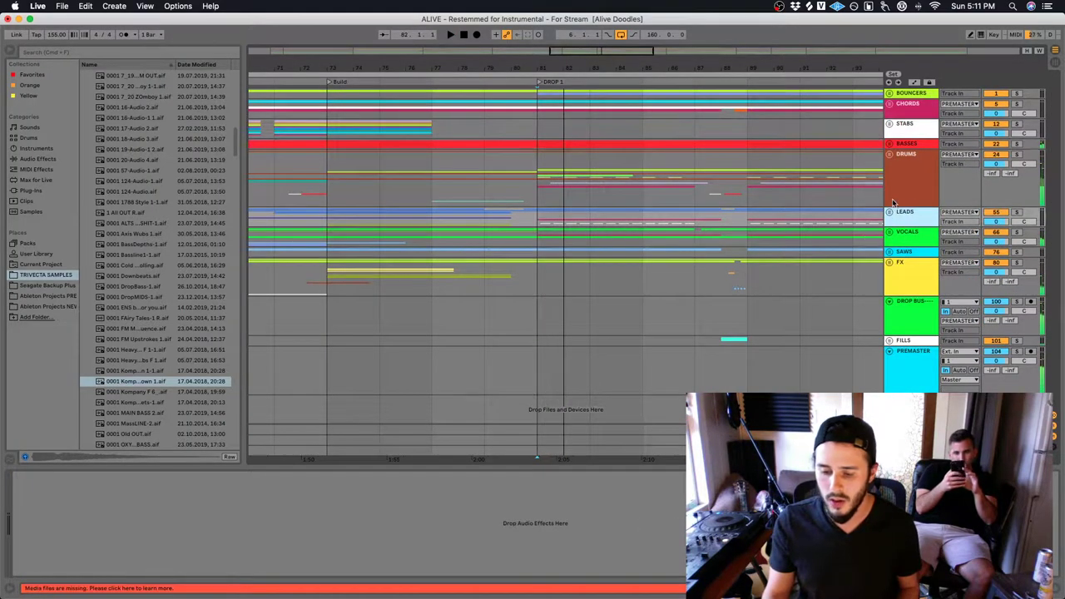
pyautogui.click(890, 212)
pyautogui.press('space')
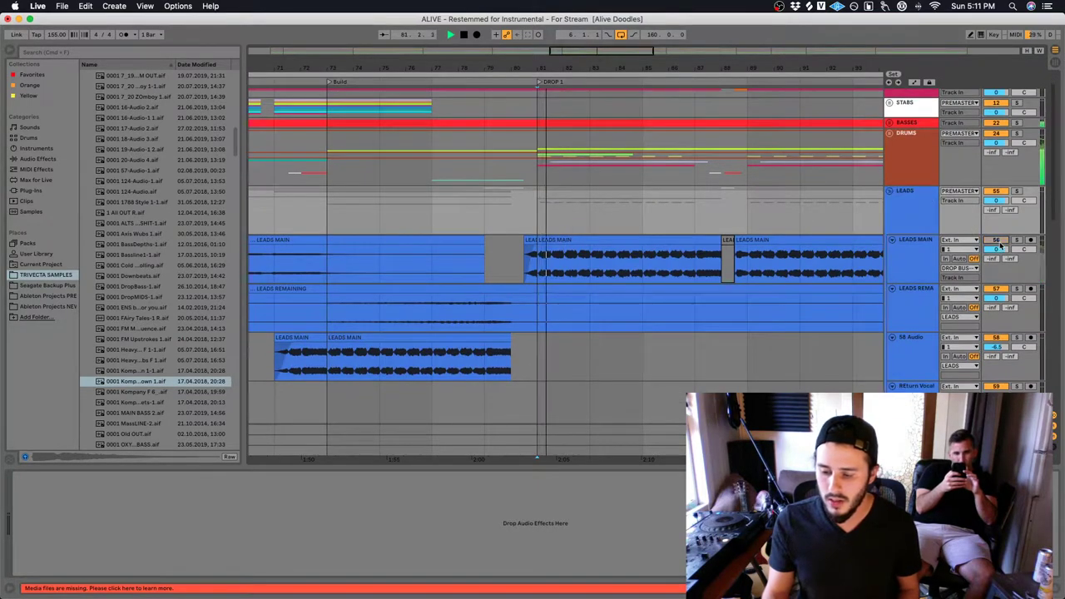
pyautogui.click(888, 192)
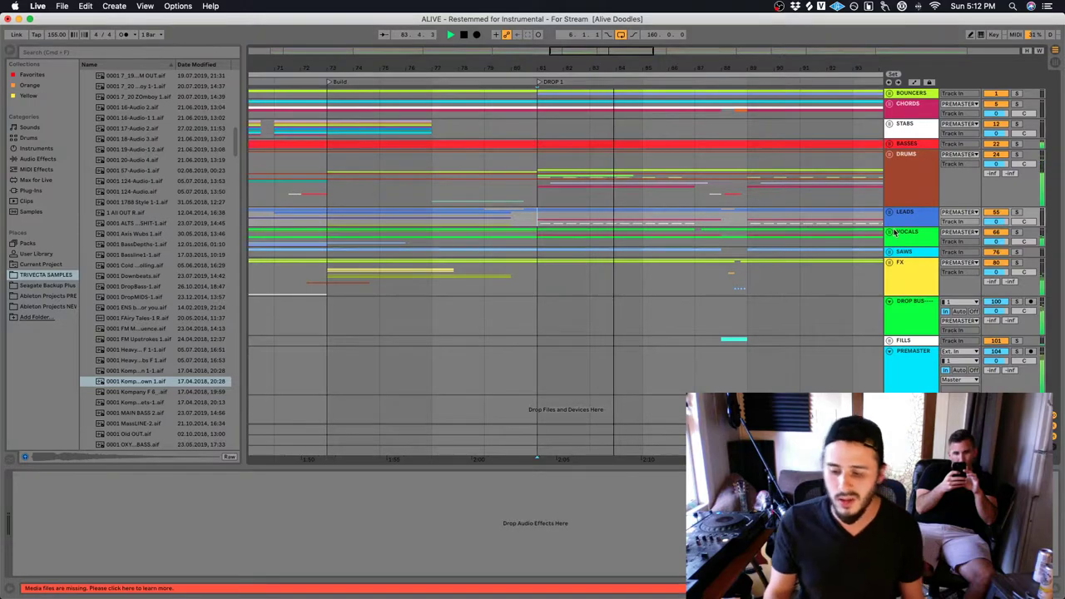
# Expand the BASSES group to show the SUB stem and replay the mix from the start of DROP 1
pyautogui.click(889, 144)
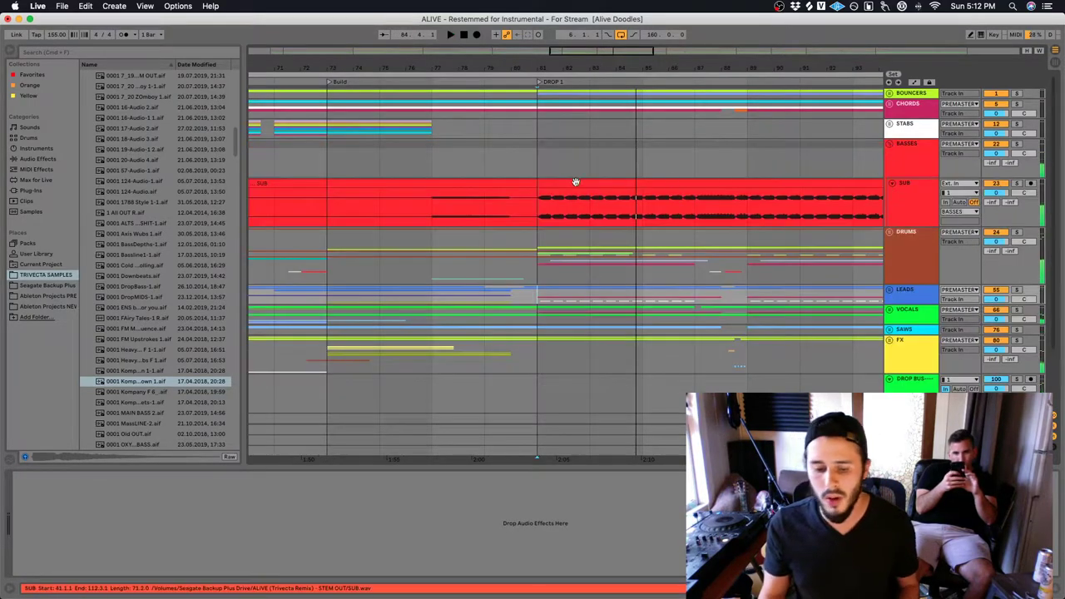
pyautogui.press('space')
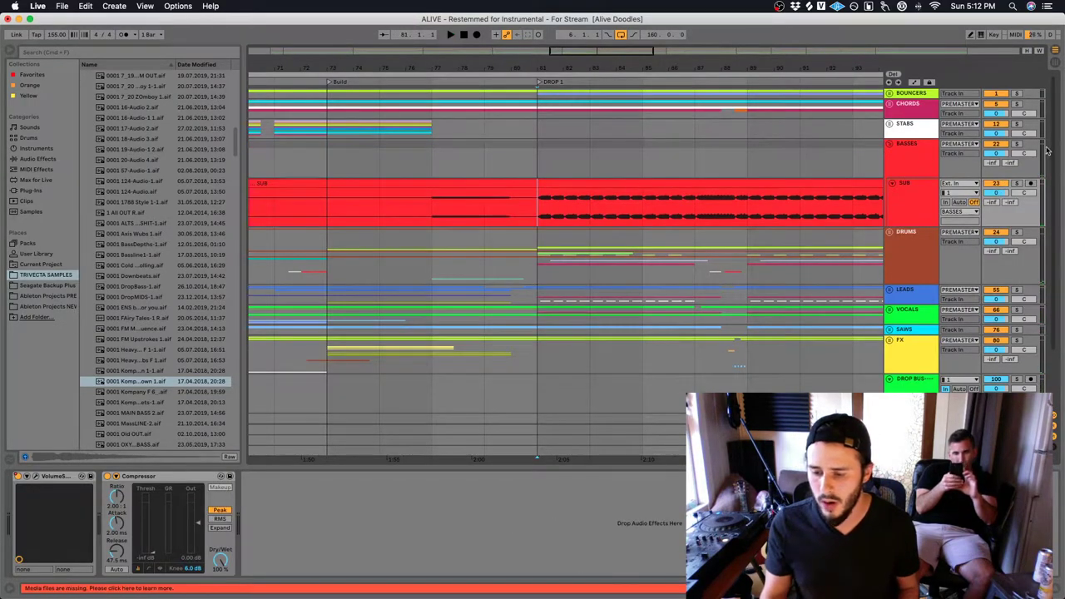
pyautogui.press('space')
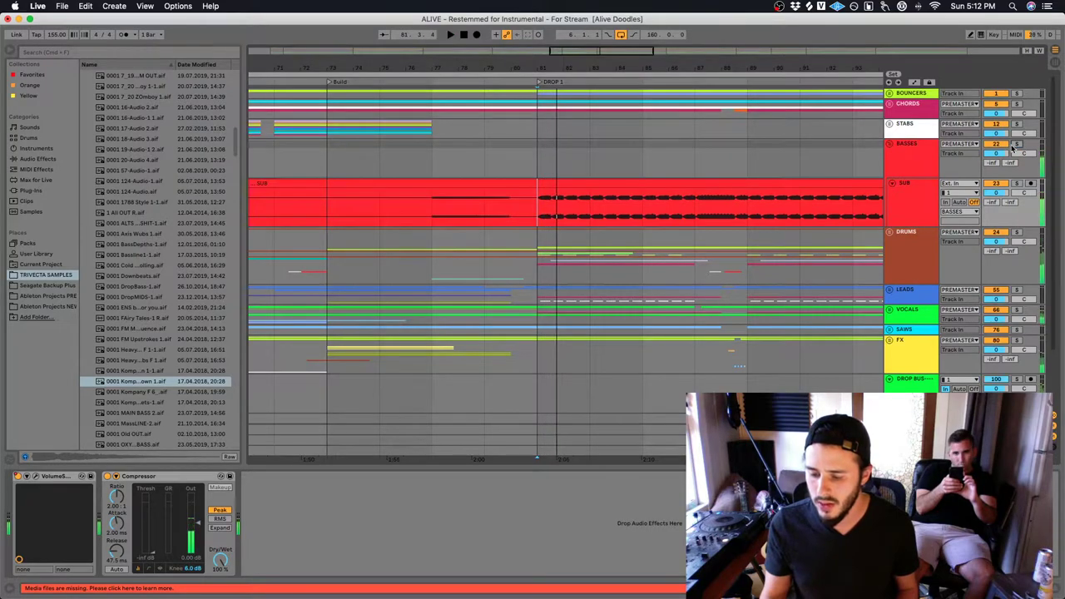
pyautogui.press('space')
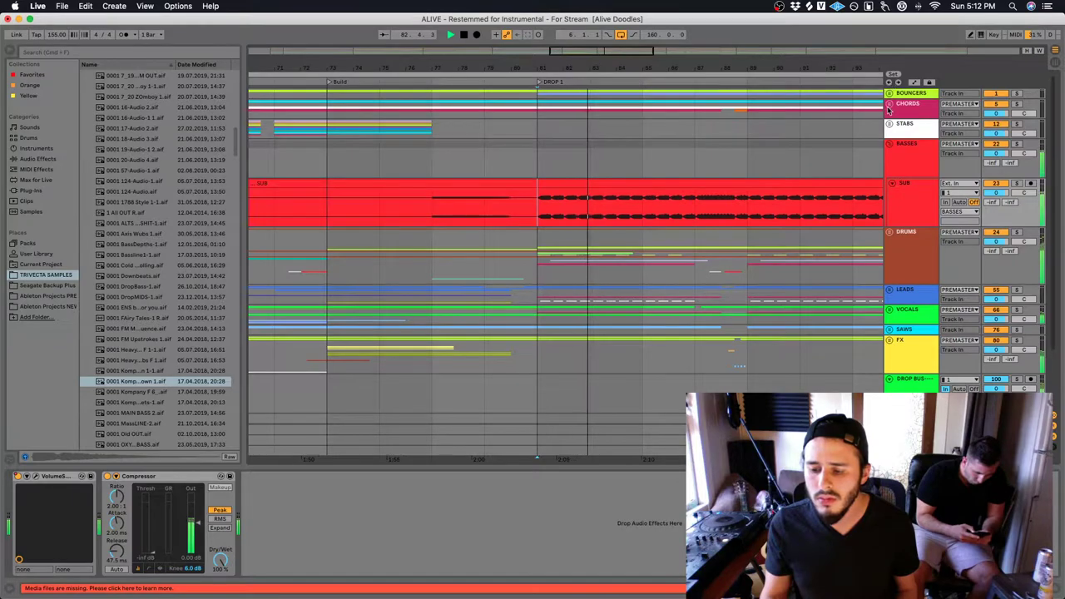
# Open the CHORDS group to review its pads, piano and plucks stems, stop playback and collapse the group
pyautogui.click(889, 104)
pyautogui.scroll(-3, 794, 133)
pyautogui.scroll(3, 667, 180)
pyautogui.press('space')
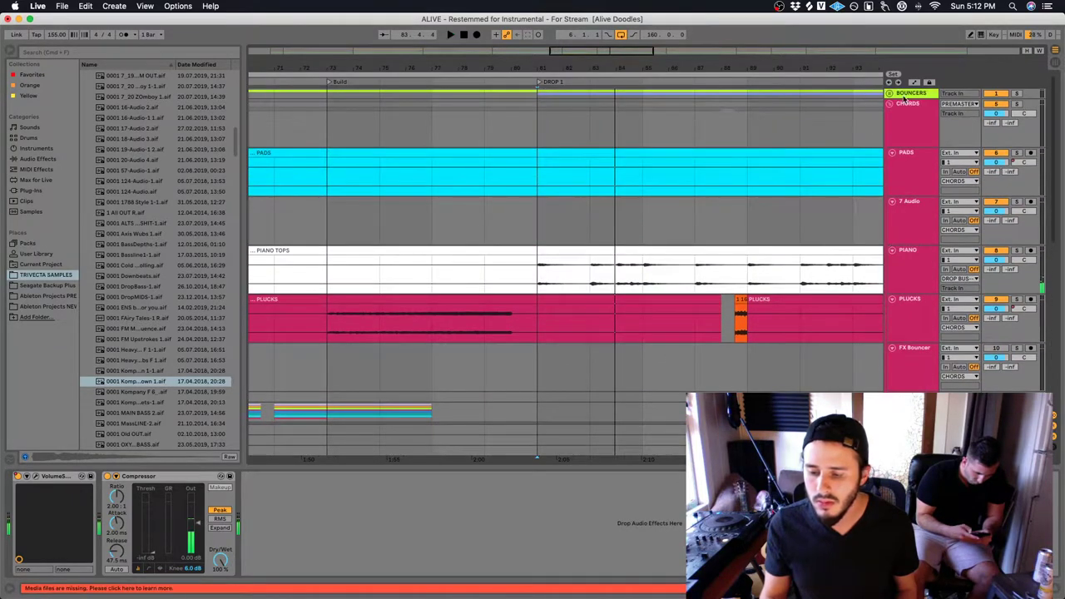
pyautogui.click(889, 104)
# Solo the SAWS MIDB track and listen to its SAWS/MIDBASS stem from the start of DROP 1
pyautogui.scroll(-5, 961, 182)
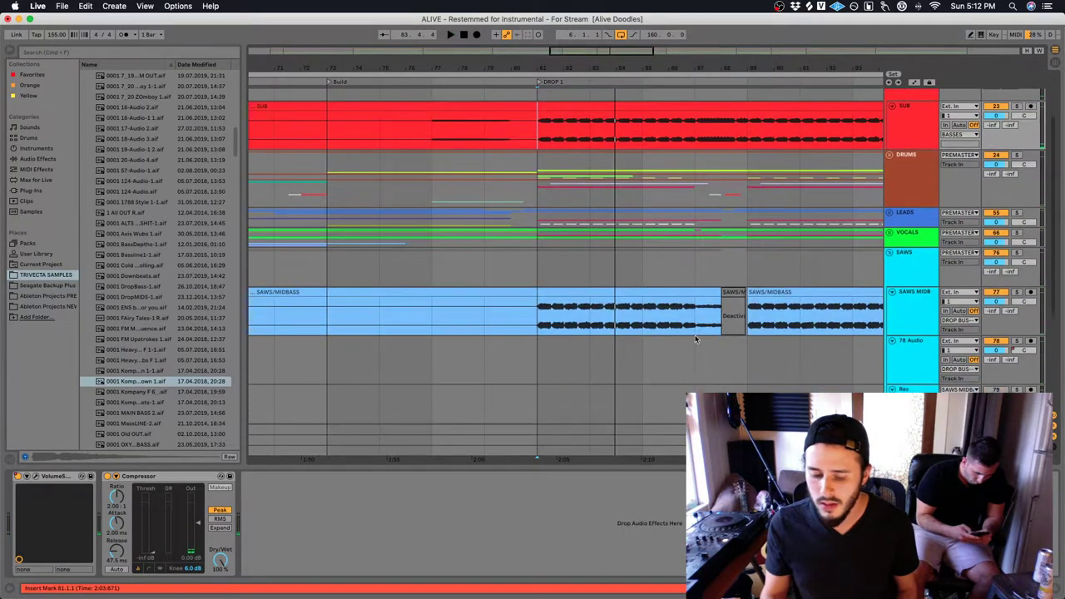
pyautogui.click(1016, 194)
pyautogui.press('space')
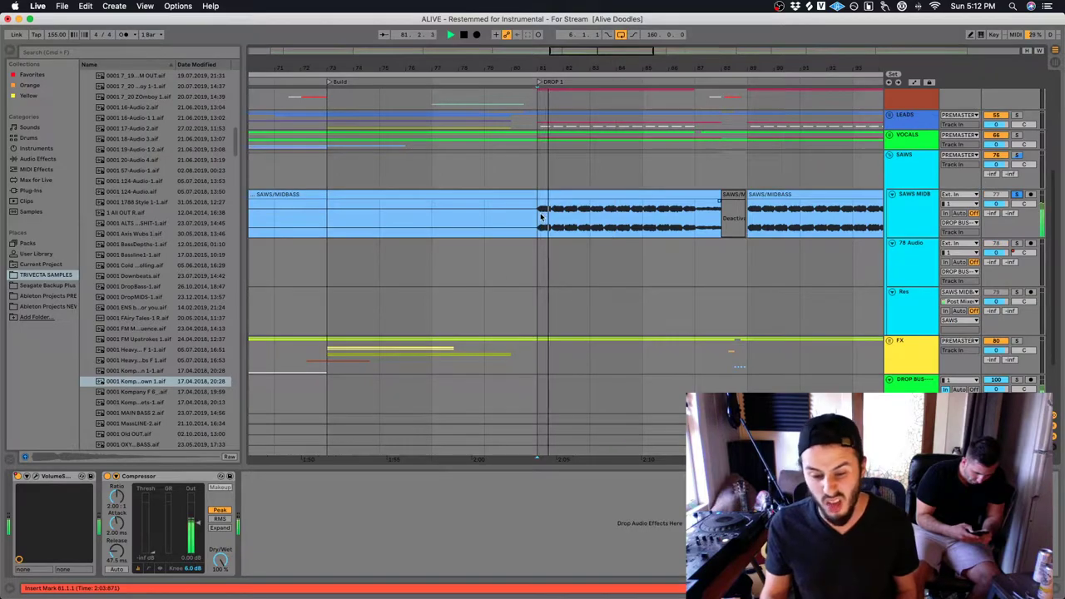
pyautogui.click(539, 217)
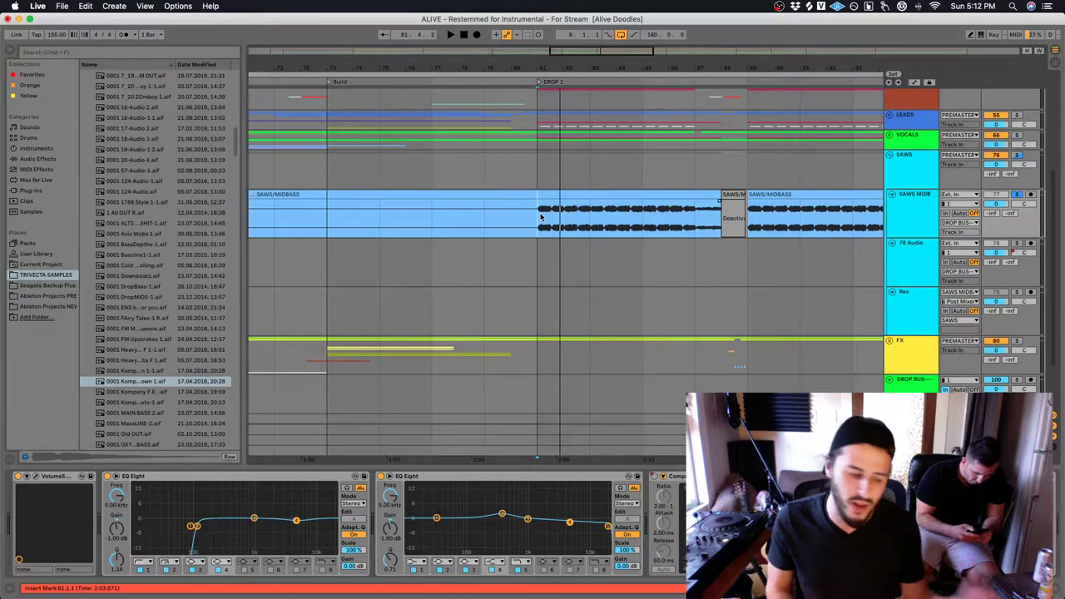
pyautogui.press('space')
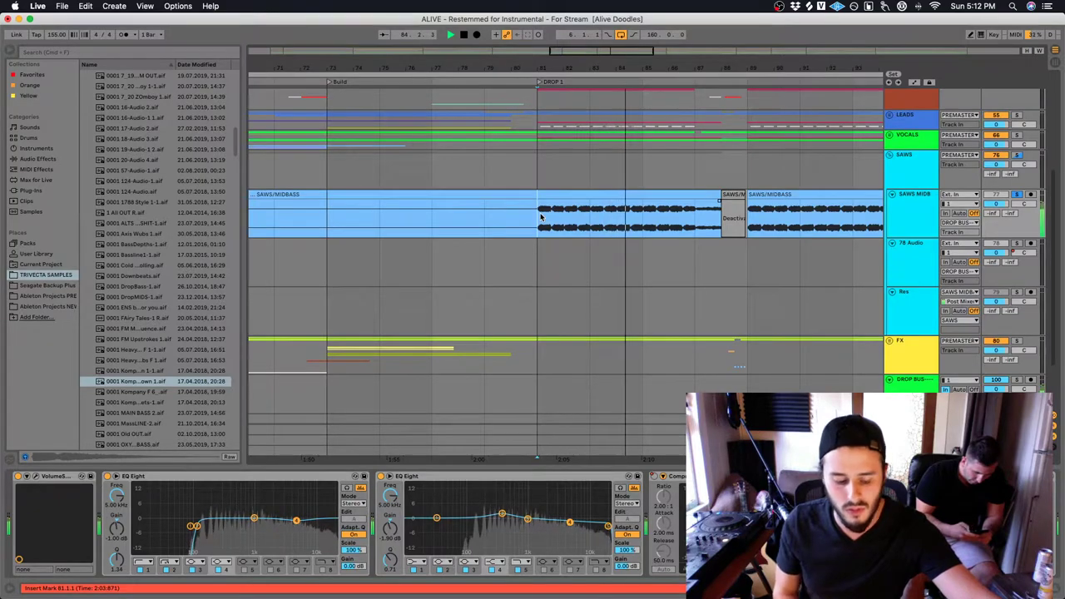
pyautogui.press('space')
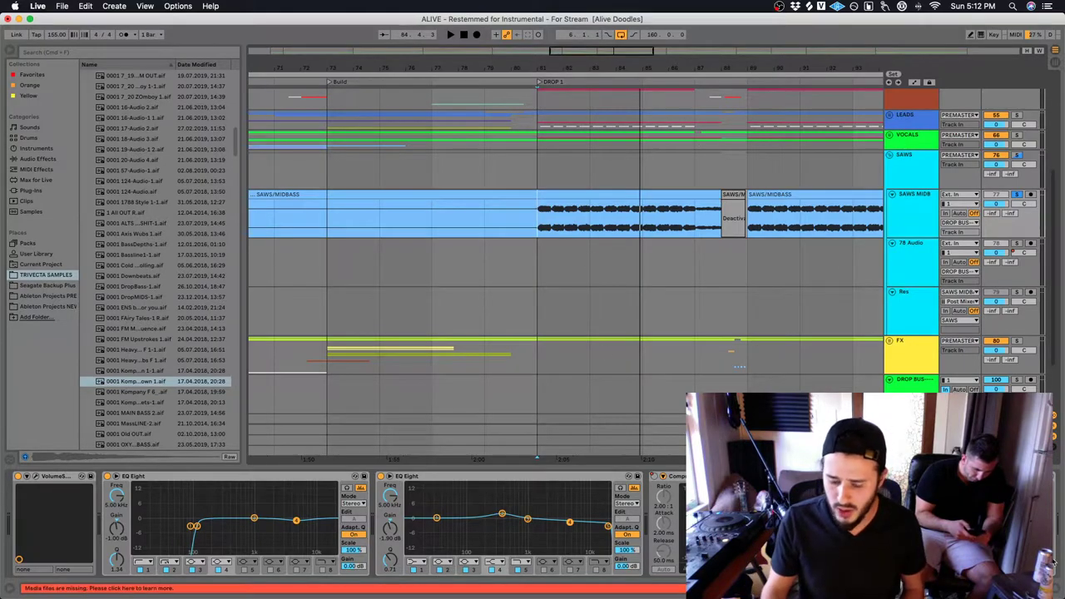
# Show the Audio Effects category at EQ Eight in the browser, review the SAWS MIDB effect chain and unsolo that track
pyautogui.click(37, 159)
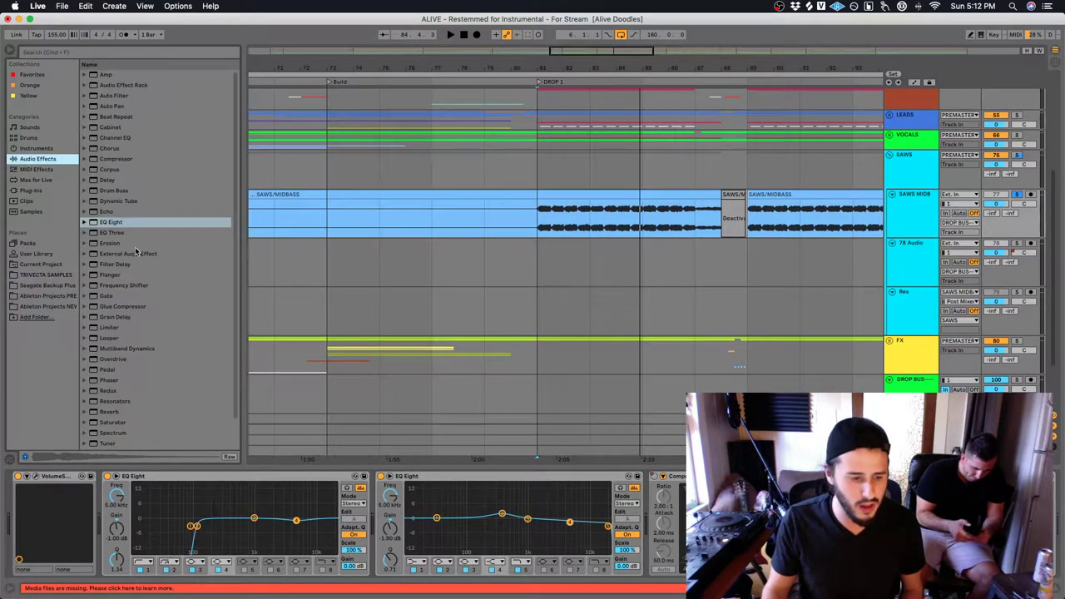
pyautogui.doubleClick(135, 223)
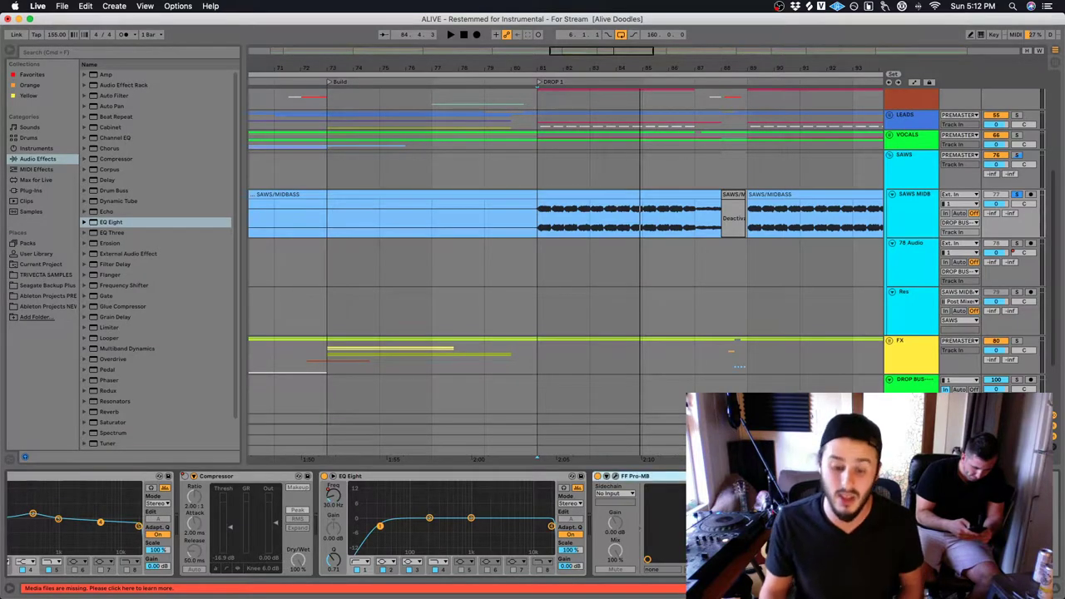
pyautogui.press('space')
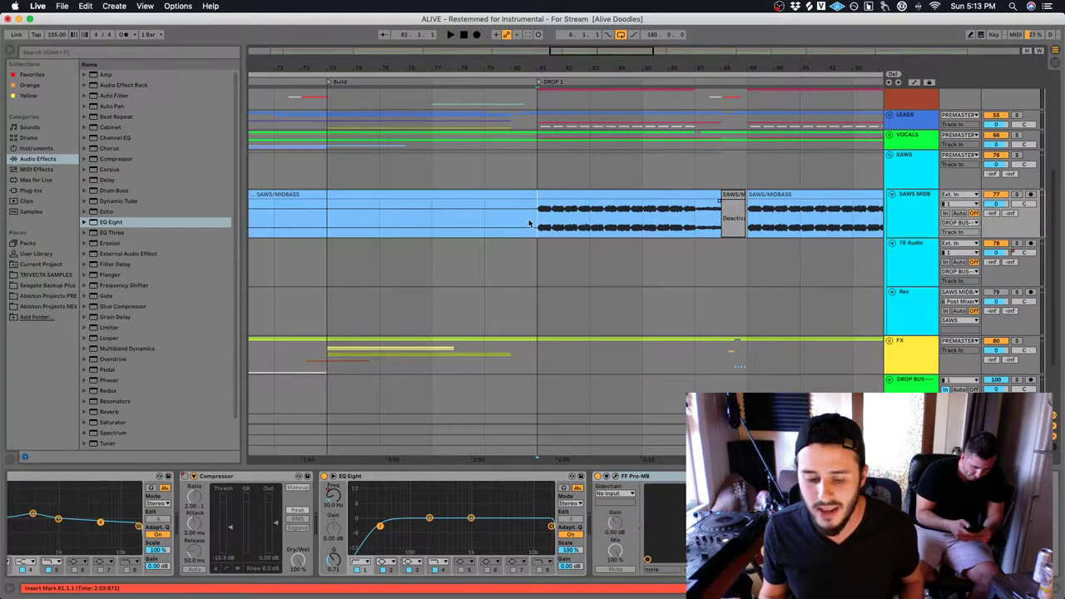
pyautogui.scroll(1, 923, 217)
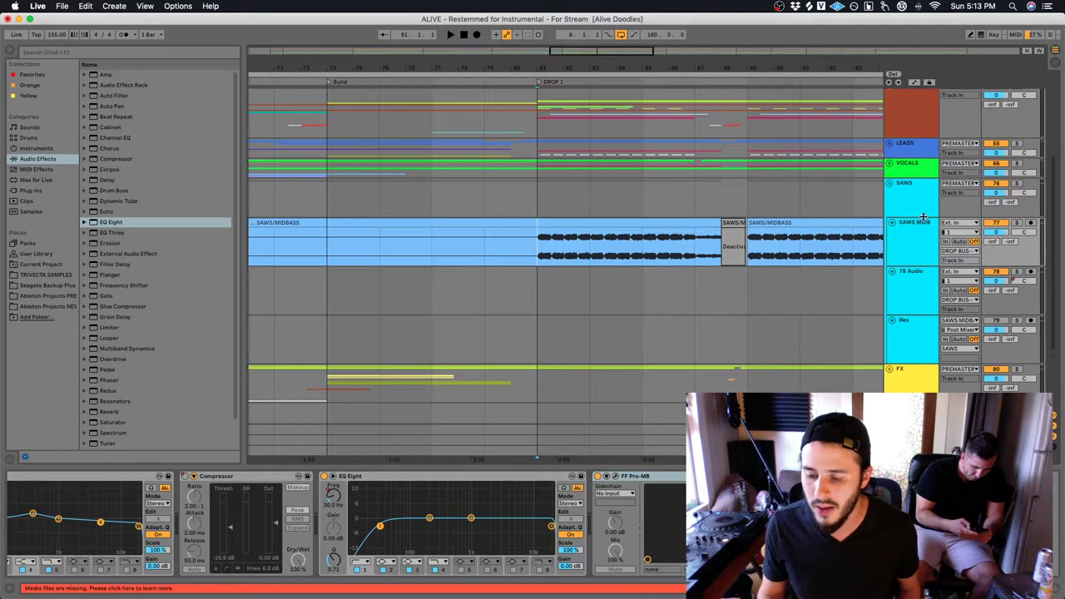
# Collapse the SAWS group, expand LEADS and listen to the drop with the LEADS MAIN track in view
pyautogui.click(890, 183)
pyautogui.scroll(2, 889, 216)
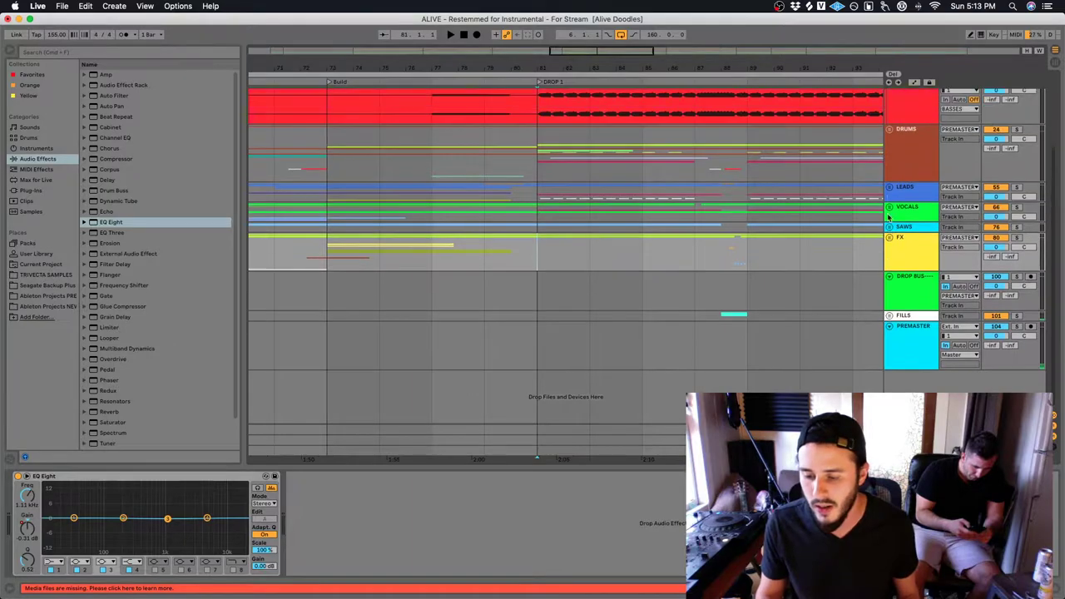
pyautogui.scroll(1, 889, 216)
pyautogui.click(889, 205)
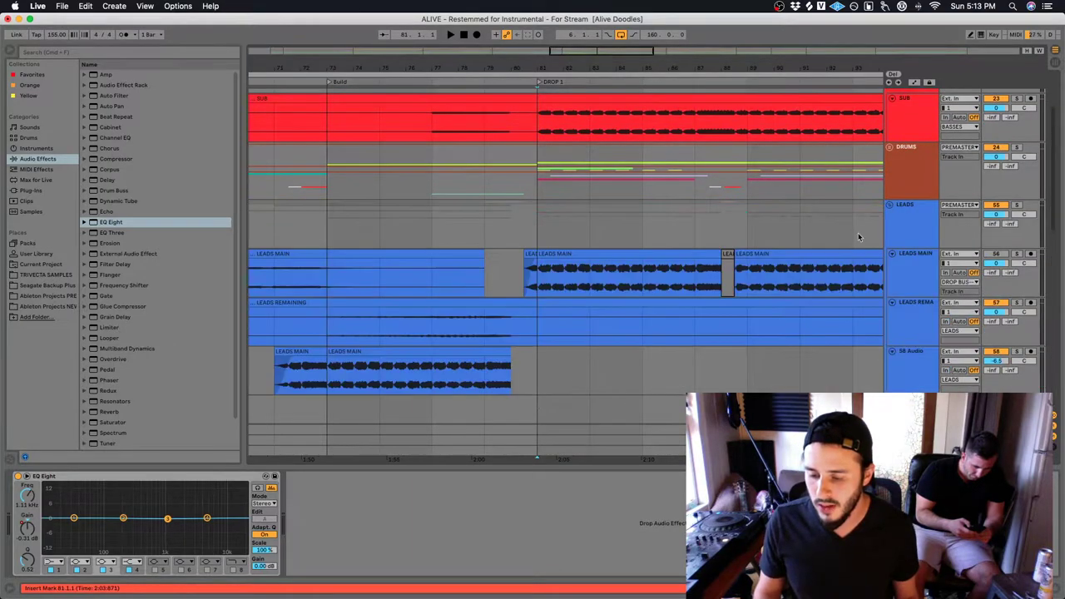
pyautogui.press('space')
pyautogui.click(1016, 255)
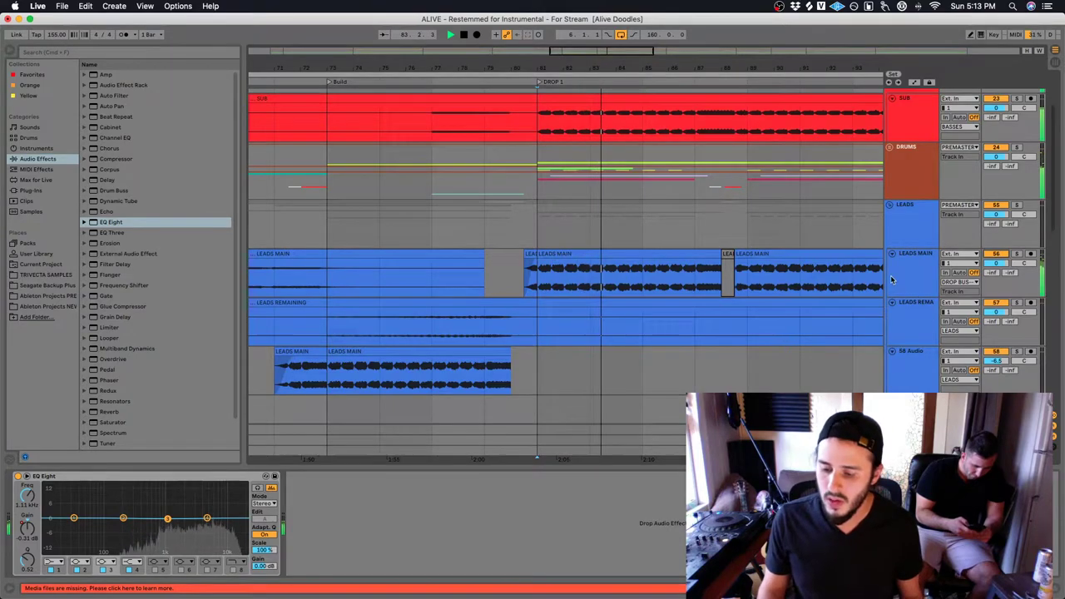
# Expand the SAWS group, listen to DROP 1 with the SAWS MIDB track deactivated and place the insert marker at bar 79
pyautogui.scroll(-6, 899, 275)
pyautogui.scroll(-5, 899, 275)
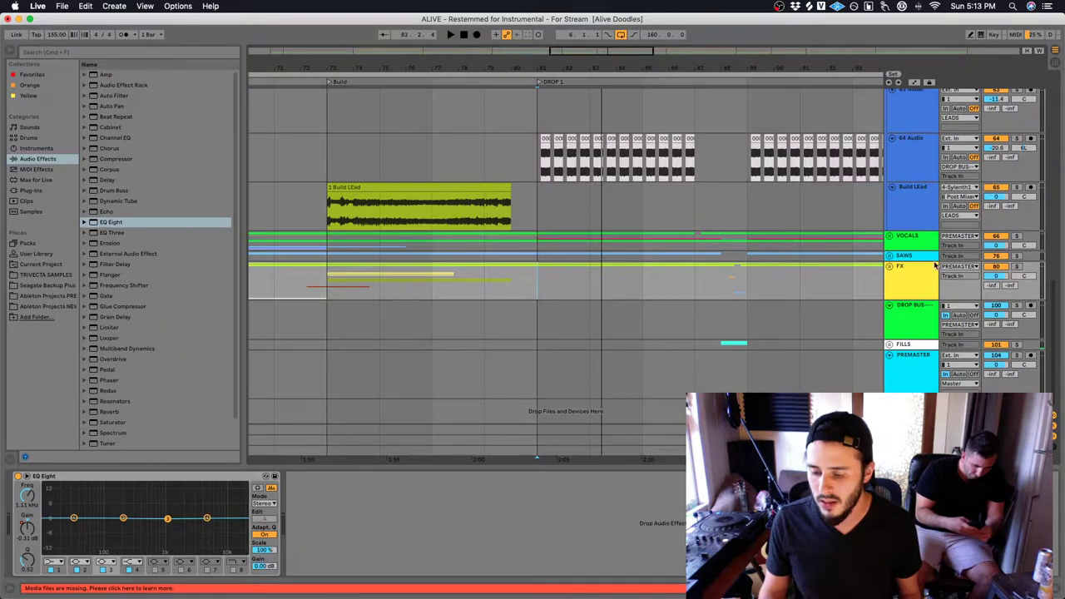
pyautogui.click(889, 257)
pyautogui.press('space')
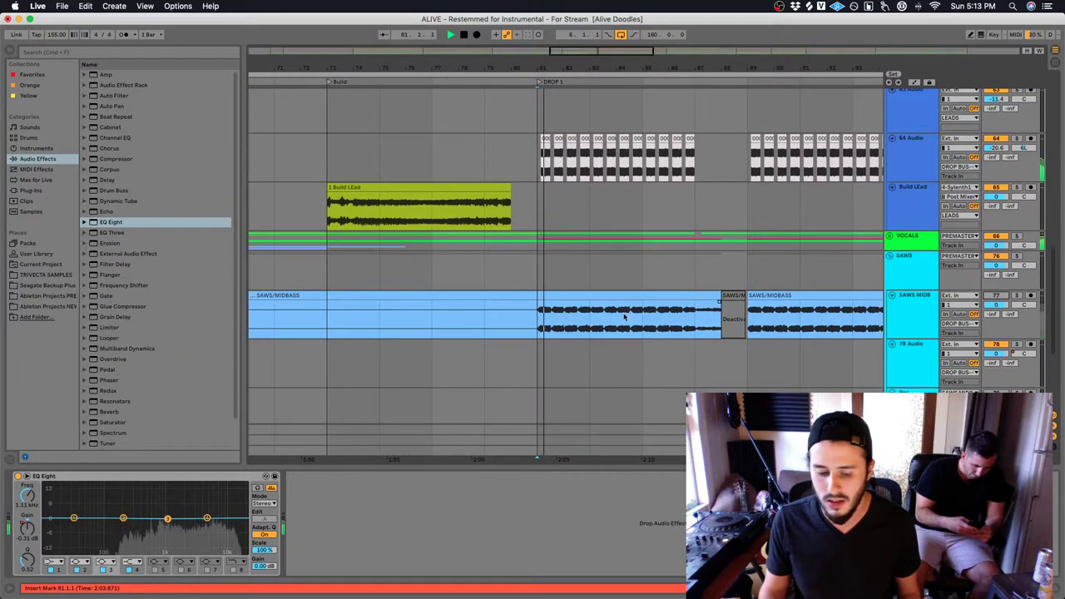
pyautogui.click(487, 324)
# Collapse the BASSES and LEADS groups and listen from bar 79 with the VOCALS group soloed
pyautogui.scroll(15, 531, 309)
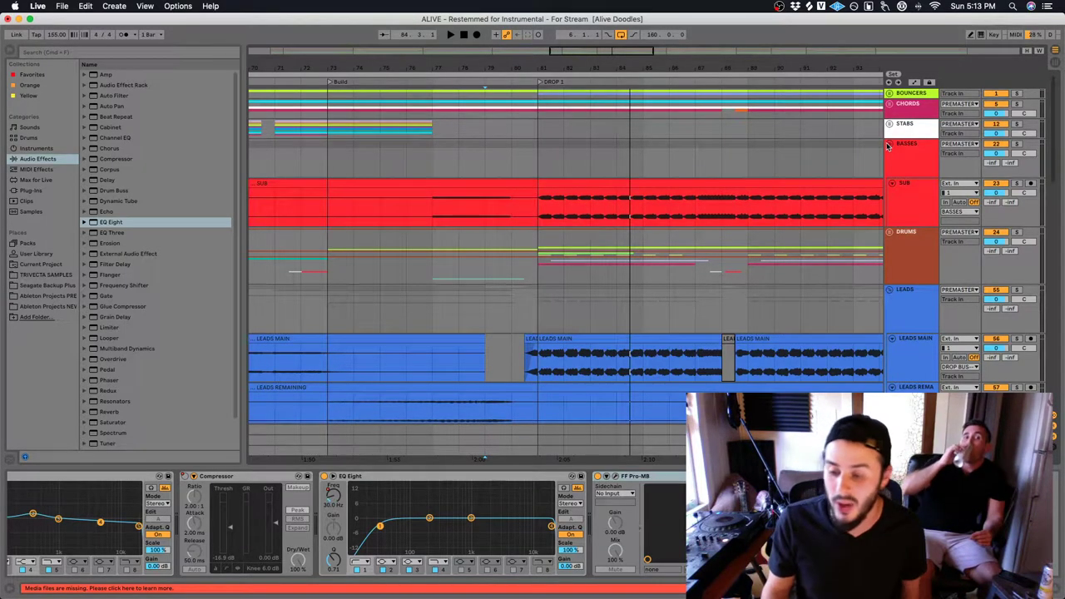
pyautogui.click(889, 144)
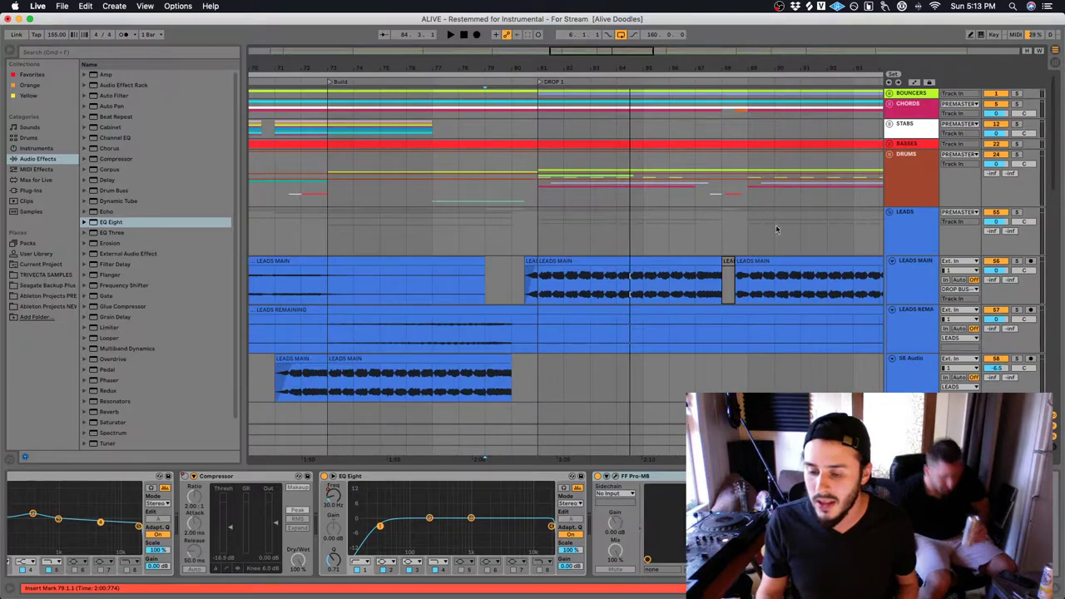
pyautogui.click(890, 213)
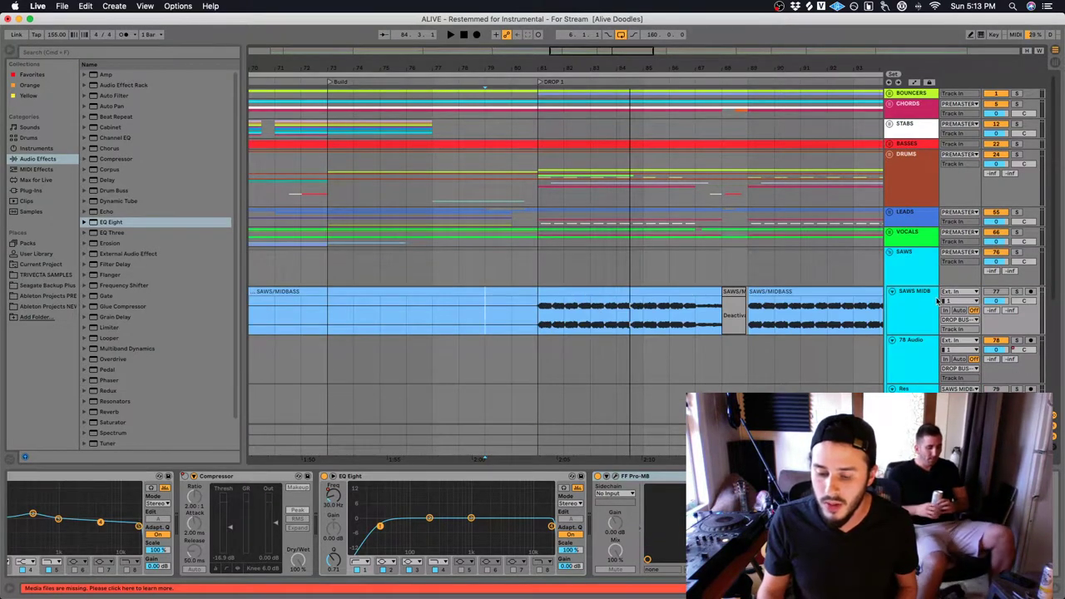
pyautogui.press('space')
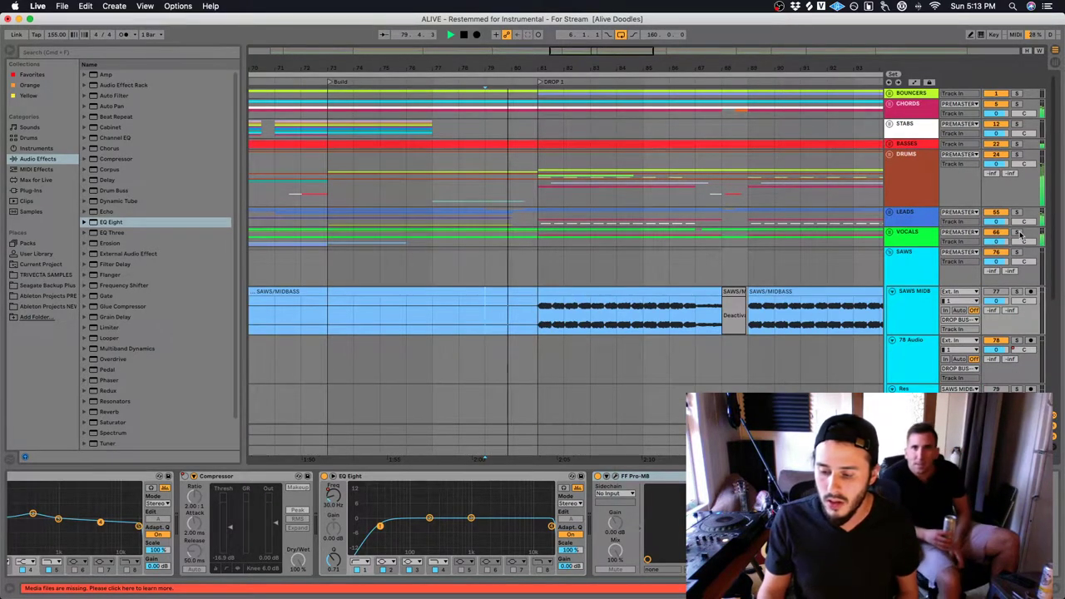
pyautogui.click(1018, 233)
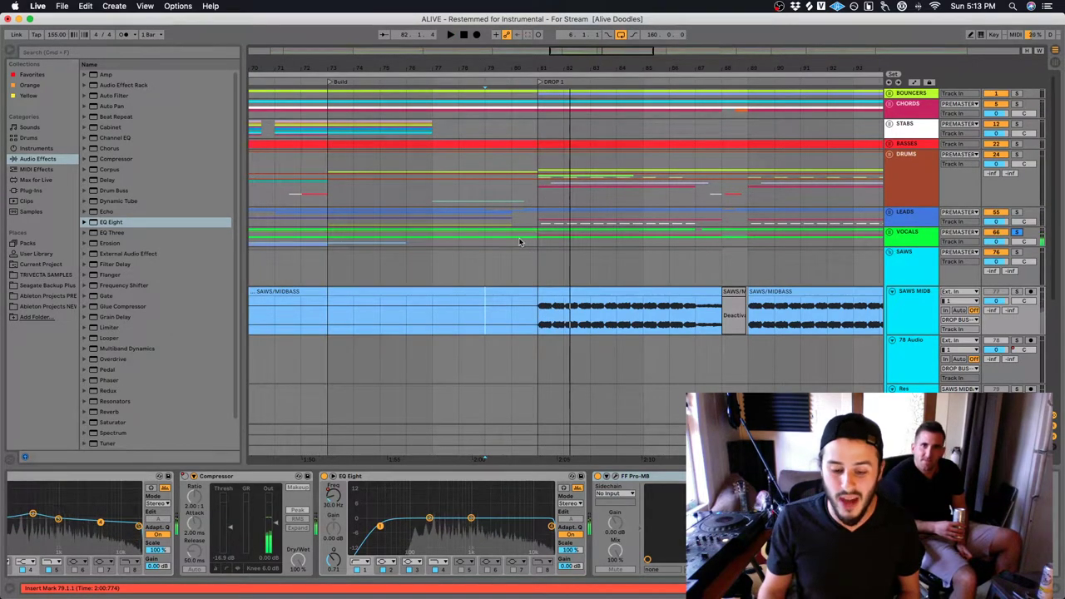
# Collapse the SAWS group, expand VOCALS and listen to the MAIN VOCALS chops from bar 80 into the drop
pyautogui.click(896, 256)
pyautogui.press('space')
pyautogui.click(890, 251)
pyautogui.click(889, 232)
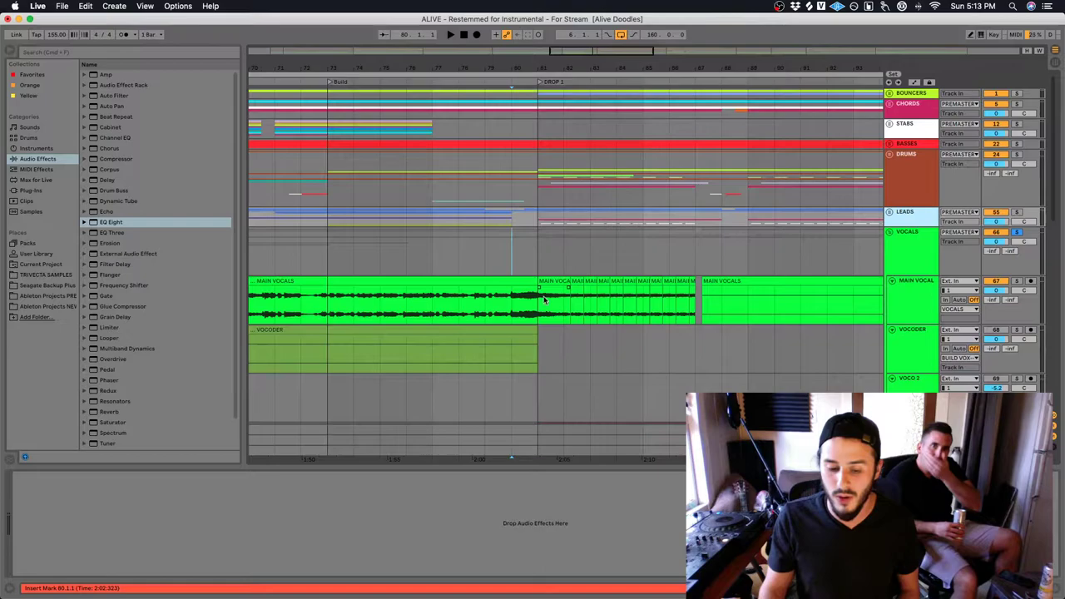
pyautogui.click(1007, 283)
pyautogui.press('space')
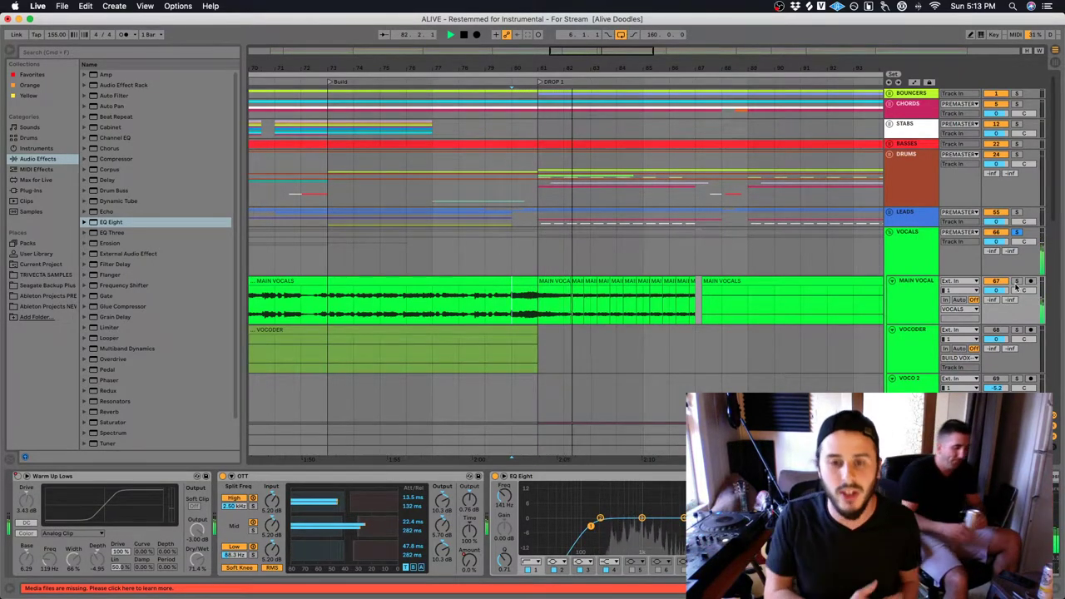
pyautogui.press('space')
# Switch the solo from VOCALS to LEADS, listen to the soloed LEADS MAIN track from DROP 1 and return to bar 79
pyautogui.click(1016, 232)
pyautogui.click(1016, 213)
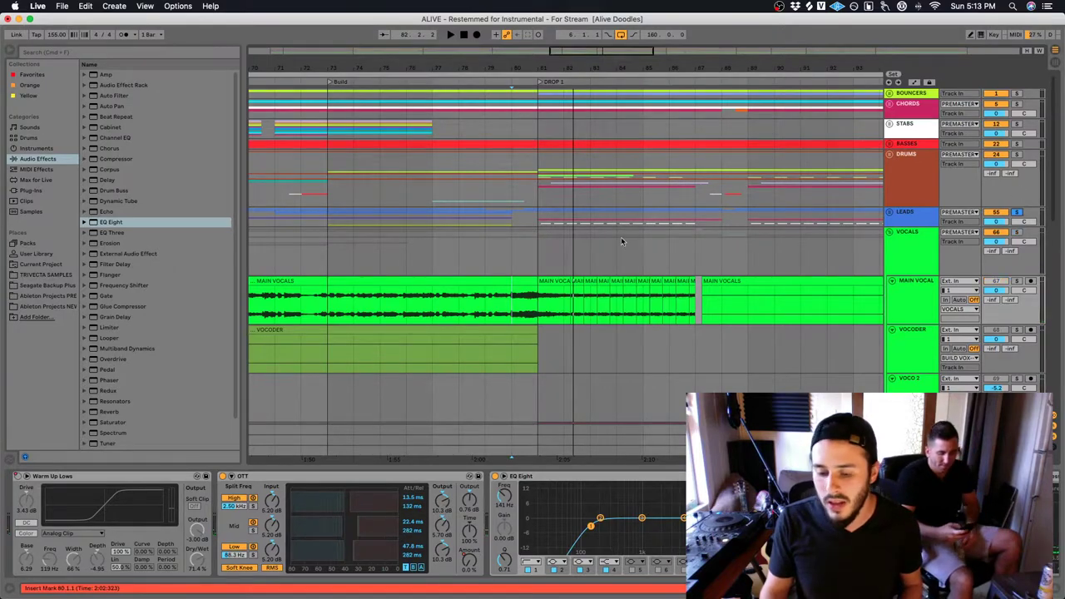
pyautogui.click(542, 217)
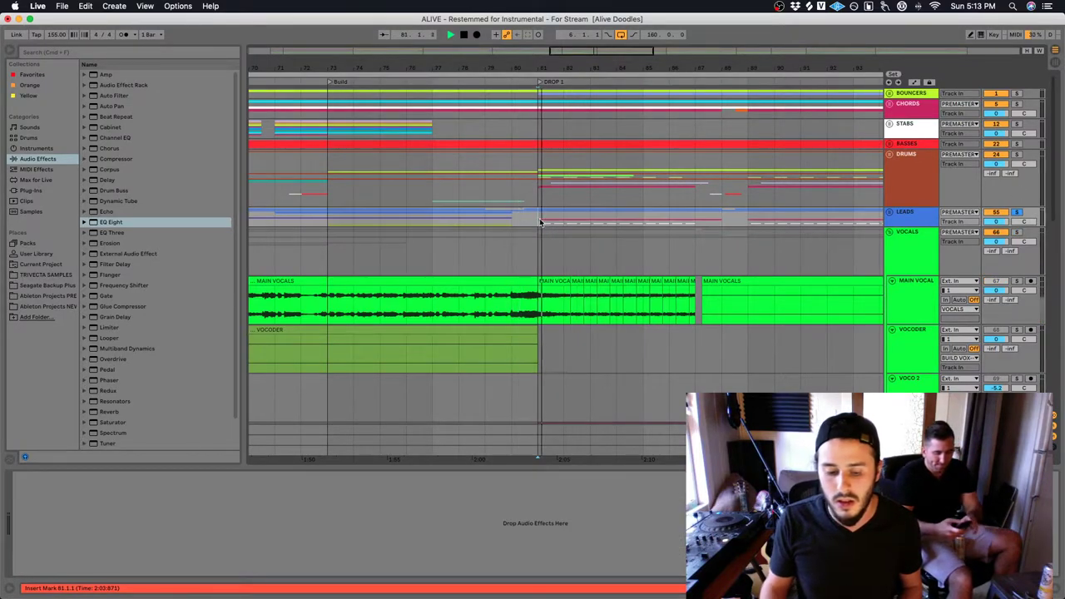
pyautogui.click(889, 232)
pyautogui.click(890, 212)
pyautogui.press('space')
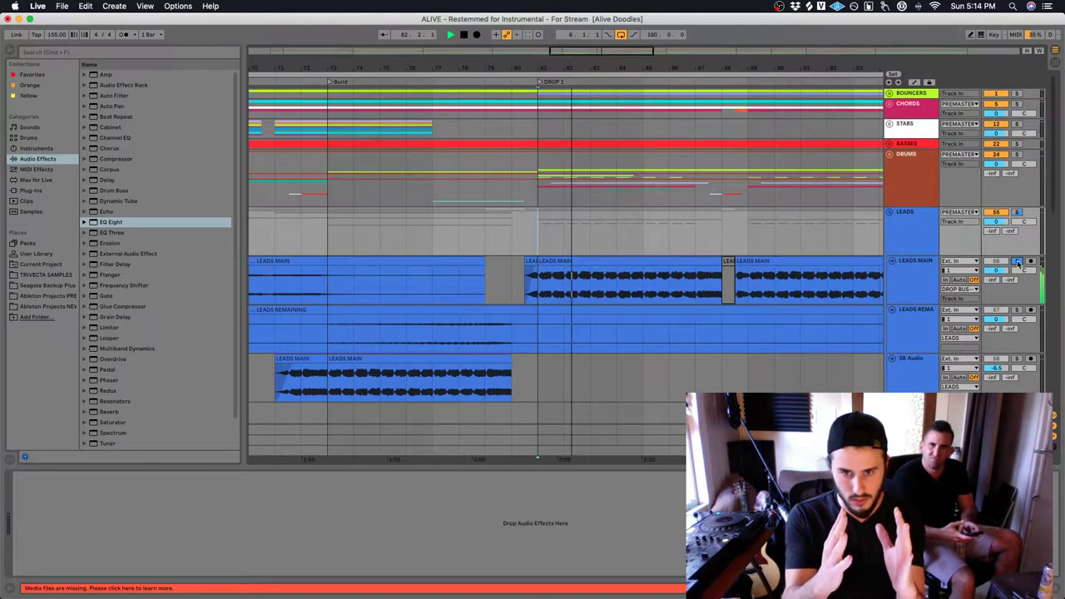
pyautogui.press('space')
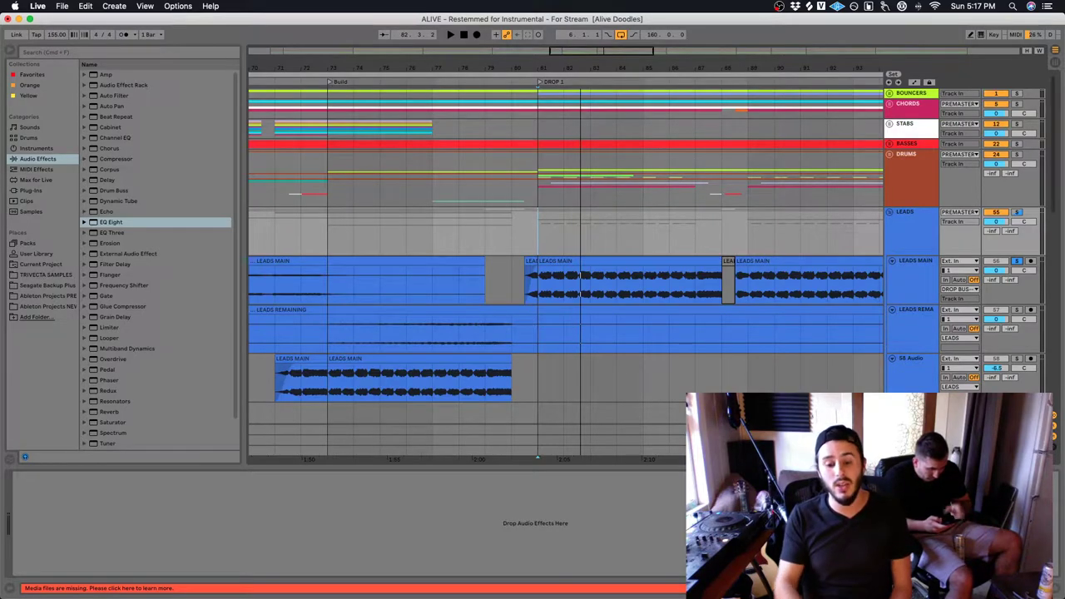
pyautogui.click(487, 248)
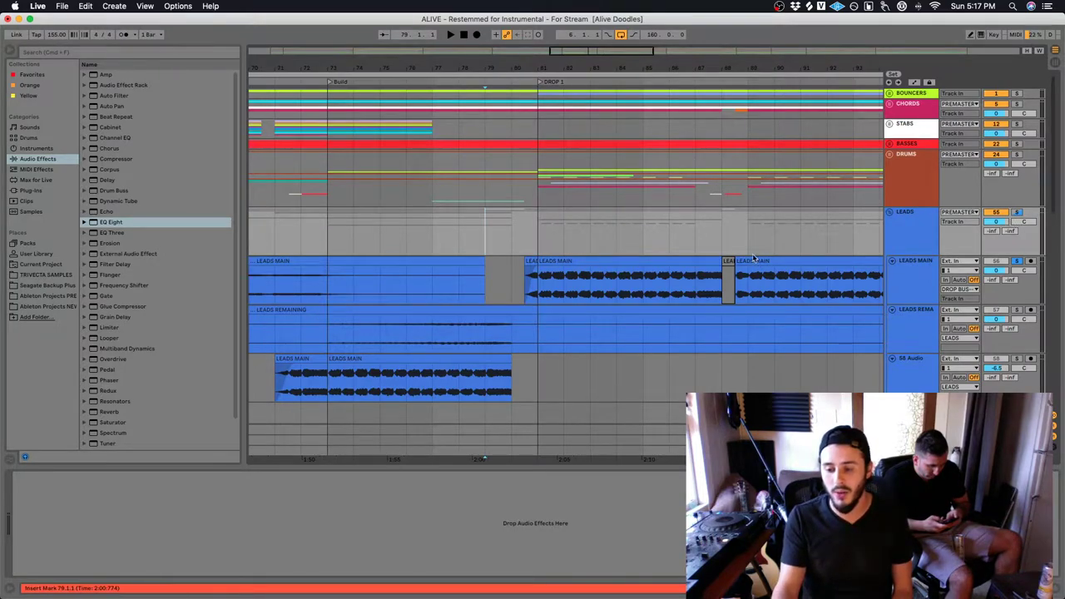
# Unsolo and collapse the LEADS group, and place the insert marker at the start of DROP 1, bar 81
pyautogui.click(537, 233)
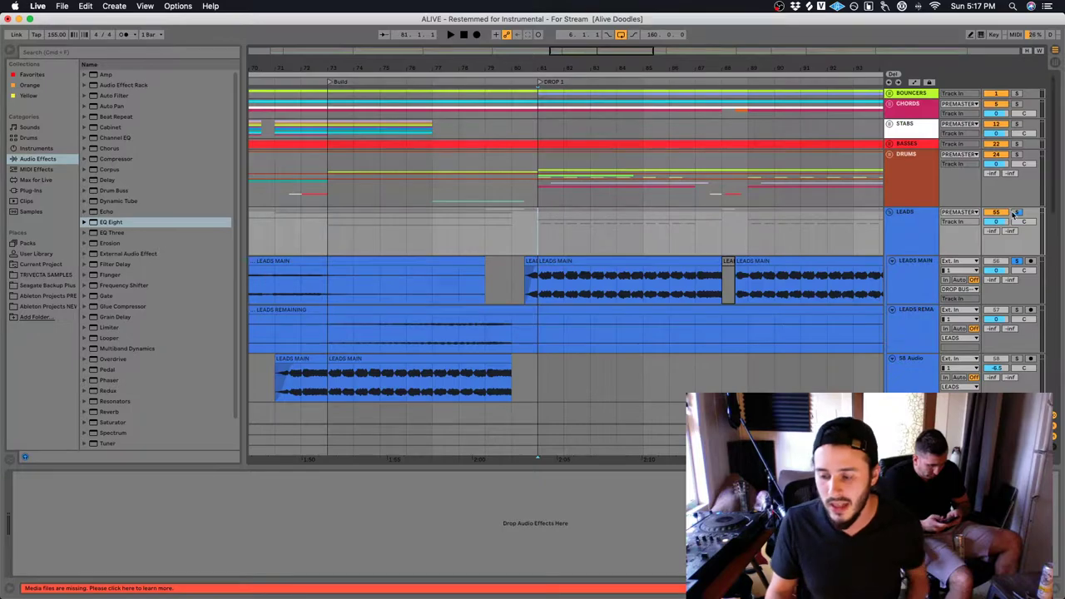
pyautogui.click(890, 212)
pyautogui.click(535, 204)
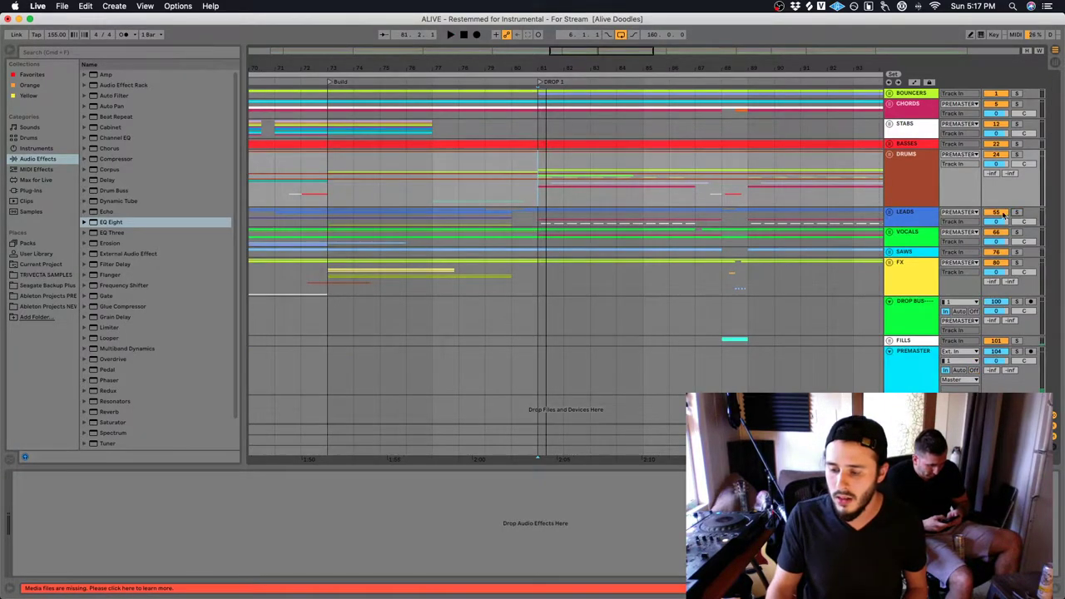
# Listen to DROP 1 and the transition from bar 96 into Return with the SAWS group expanded, and collapse the group
pyautogui.click(890, 252)
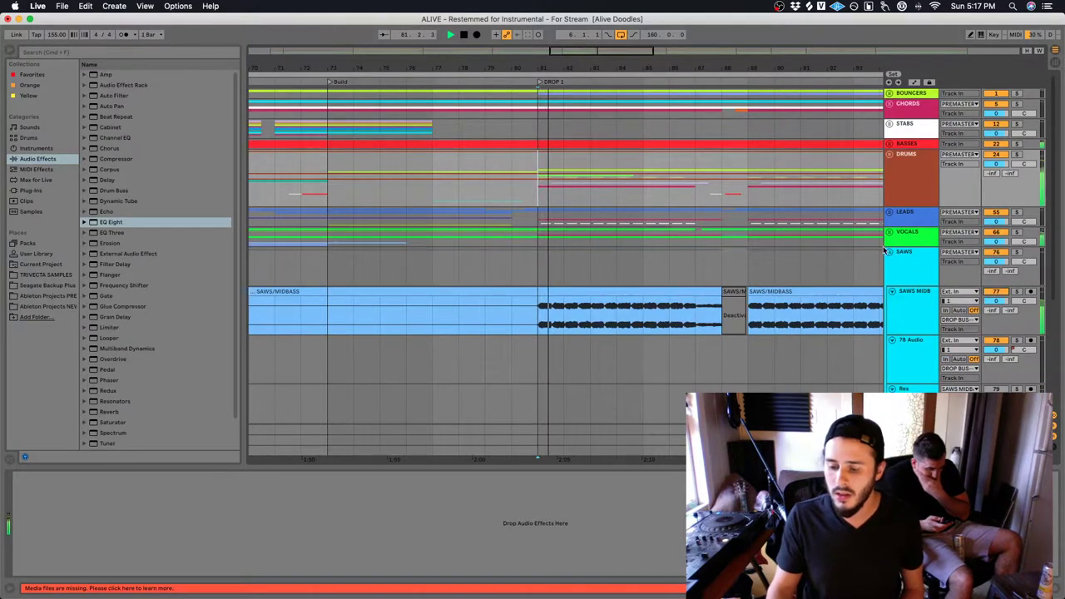
pyautogui.click(767, 187)
pyautogui.press('space')
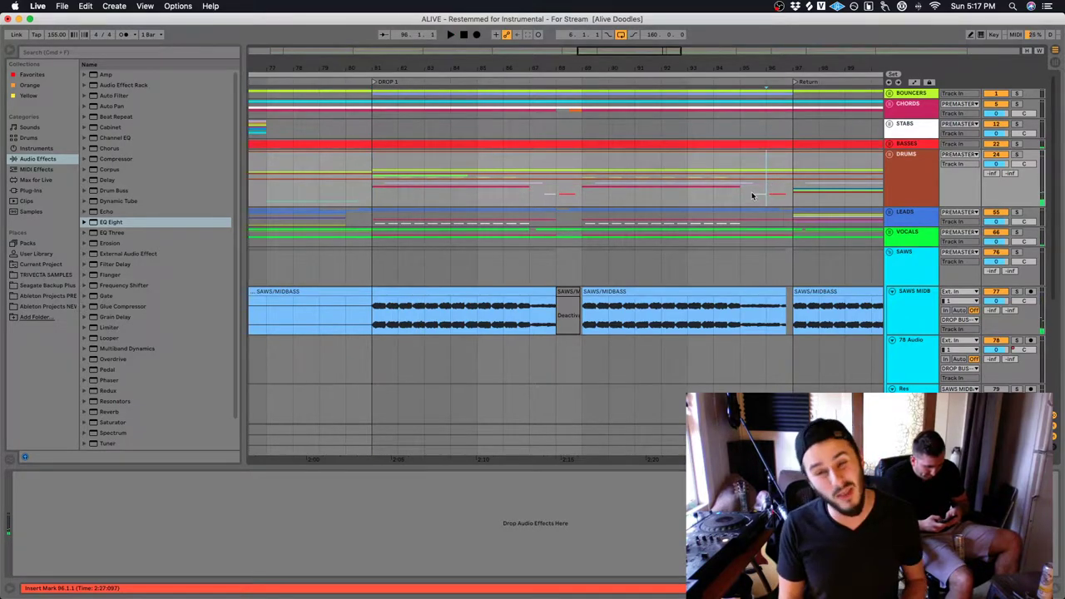
pyautogui.press('space')
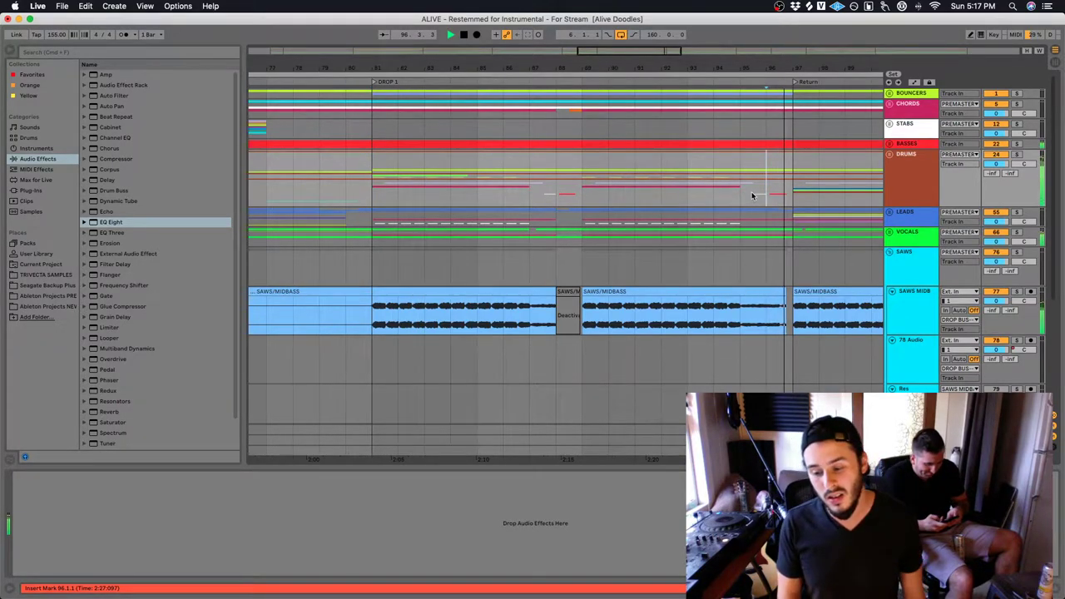
pyautogui.click(890, 251)
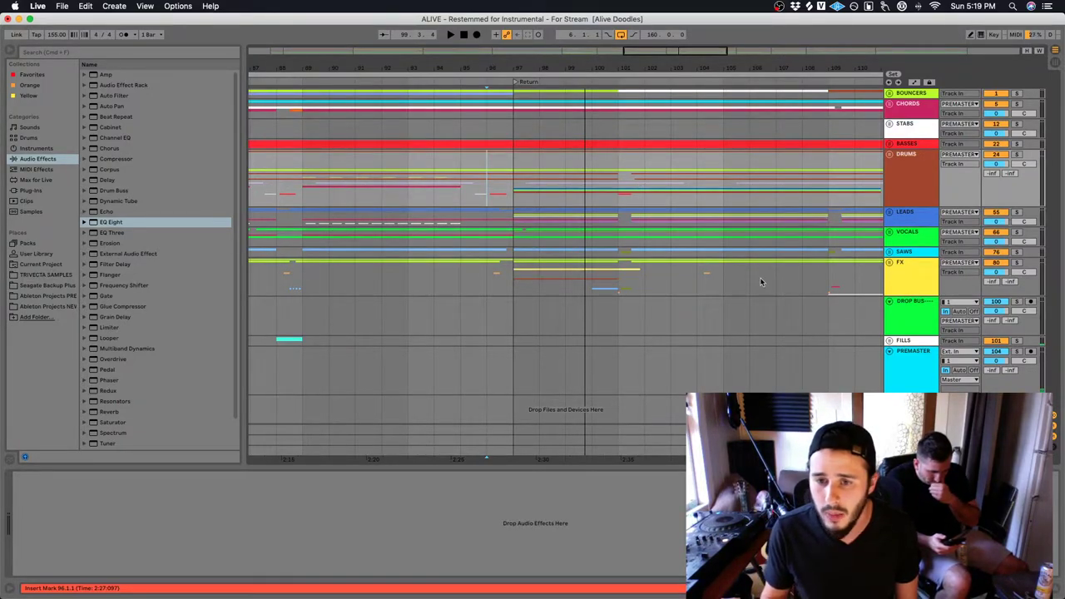
# Show the PREMASTER track's device chain and place the insert marker at the Return section, bar 97
pyautogui.click(863, 387)
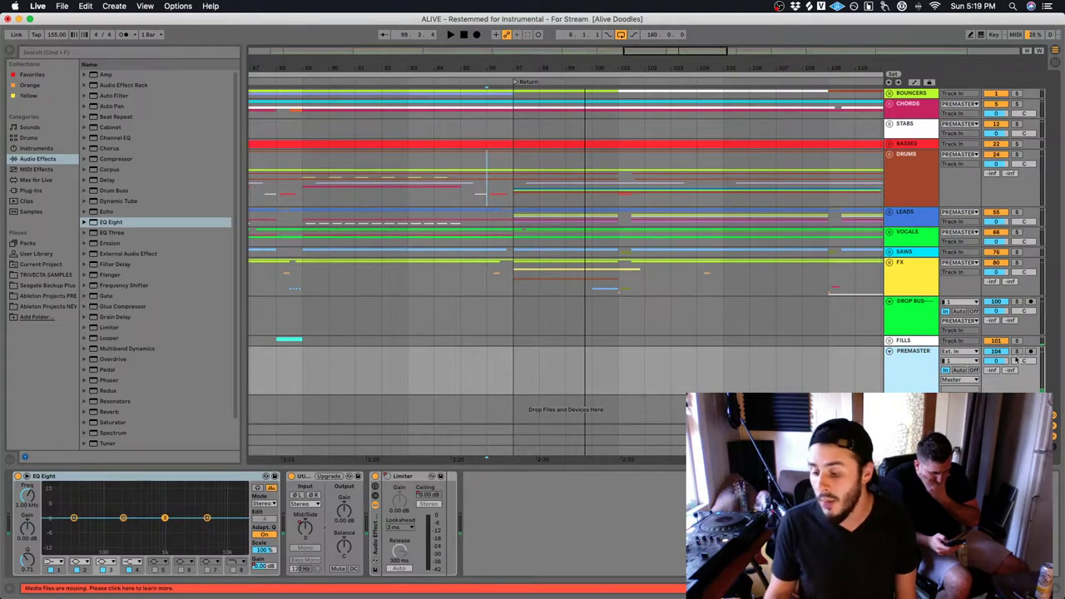
pyautogui.moveTo(516, 371); pyautogui.dragTo(511, 374)
pyautogui.click(511, 373)
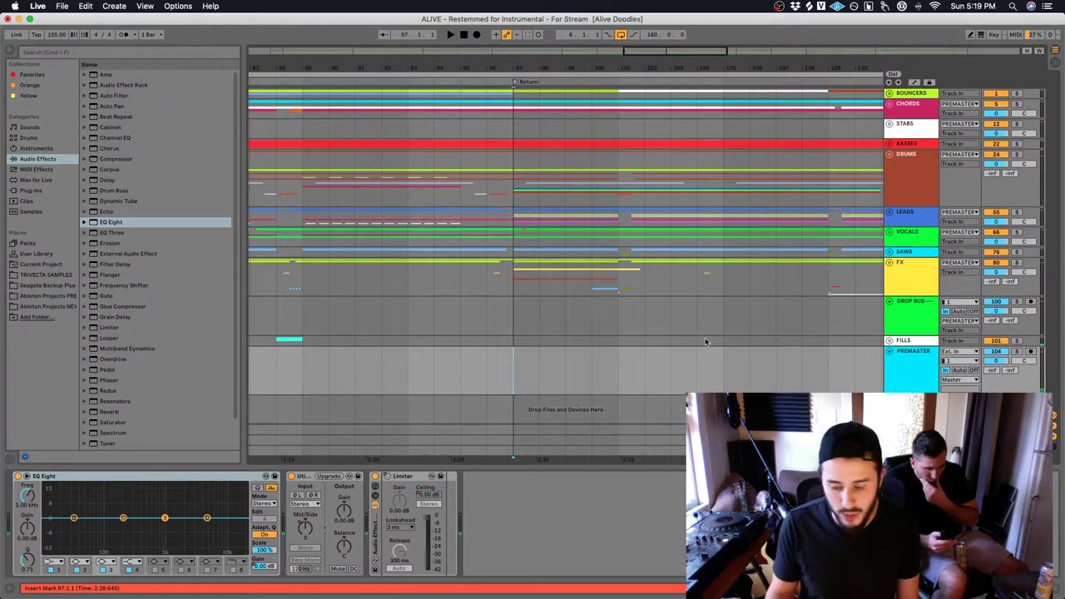
pyautogui.press('space')
pyautogui.click(1017, 351)
pyautogui.press('space')
pyautogui.click(504, 375)
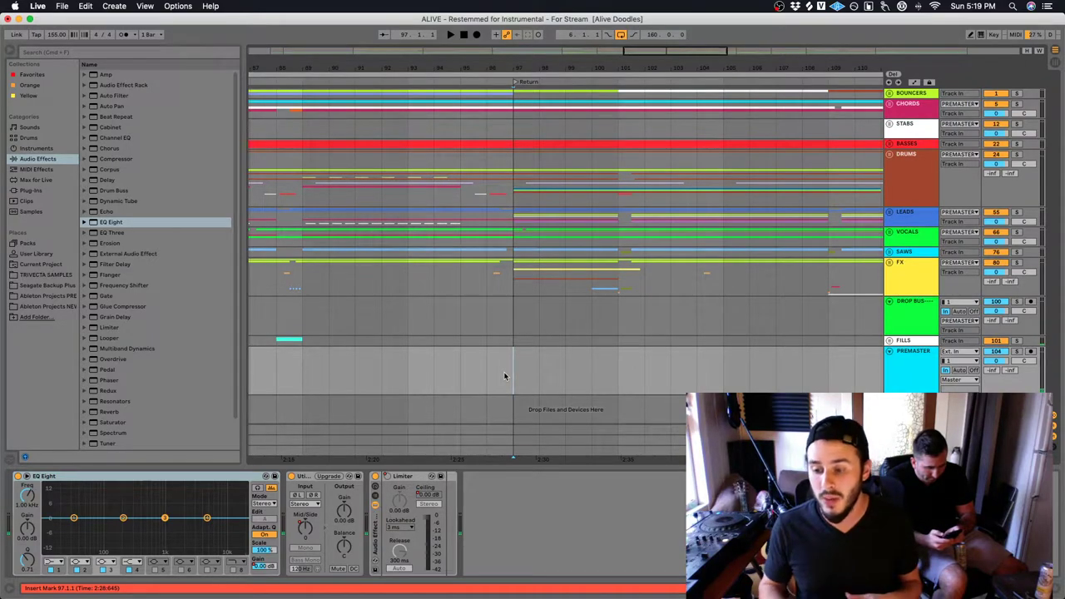
# Show the PREMASTER track's Utility Mid/Side Balance automation and place the insert marker at bar 125 in Build 2
pyautogui.click(906, 123)
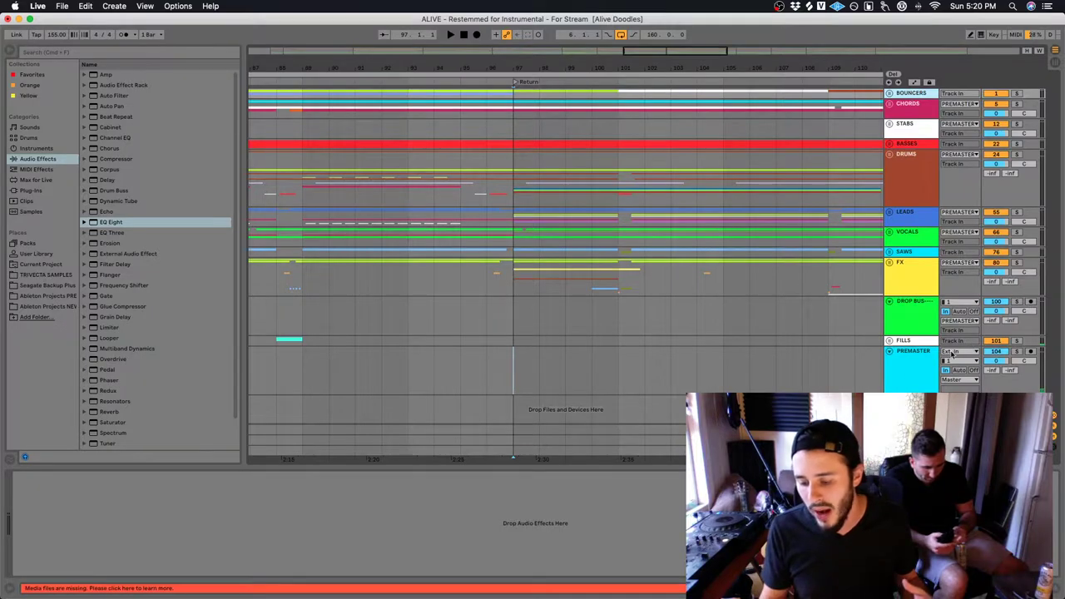
pyautogui.click(913, 374)
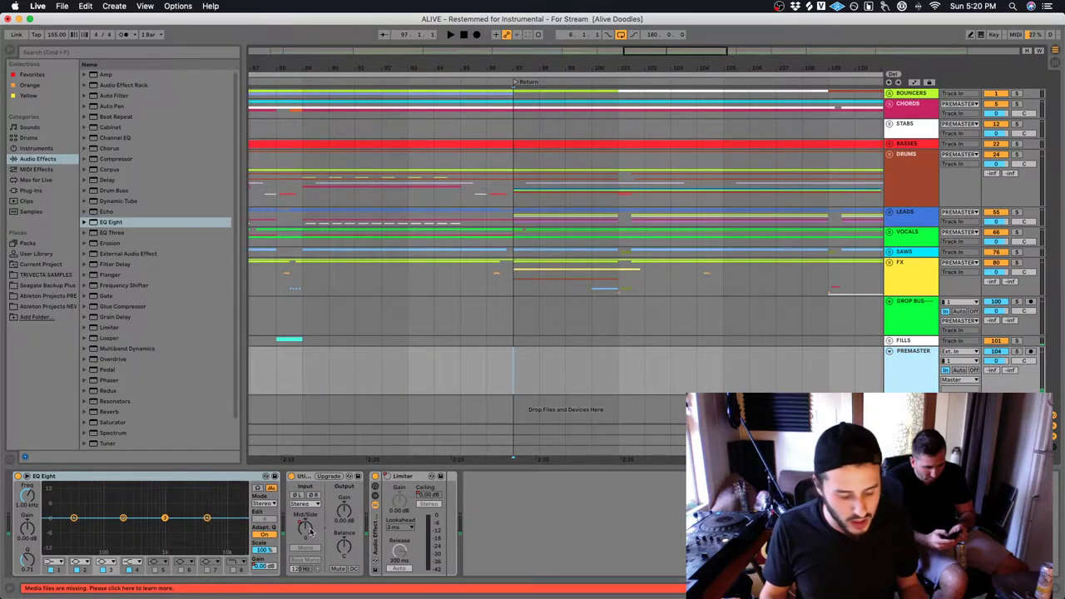
pyautogui.click(514, 383)
pyautogui.press('a')
pyautogui.hscroll(10, 516, 384)
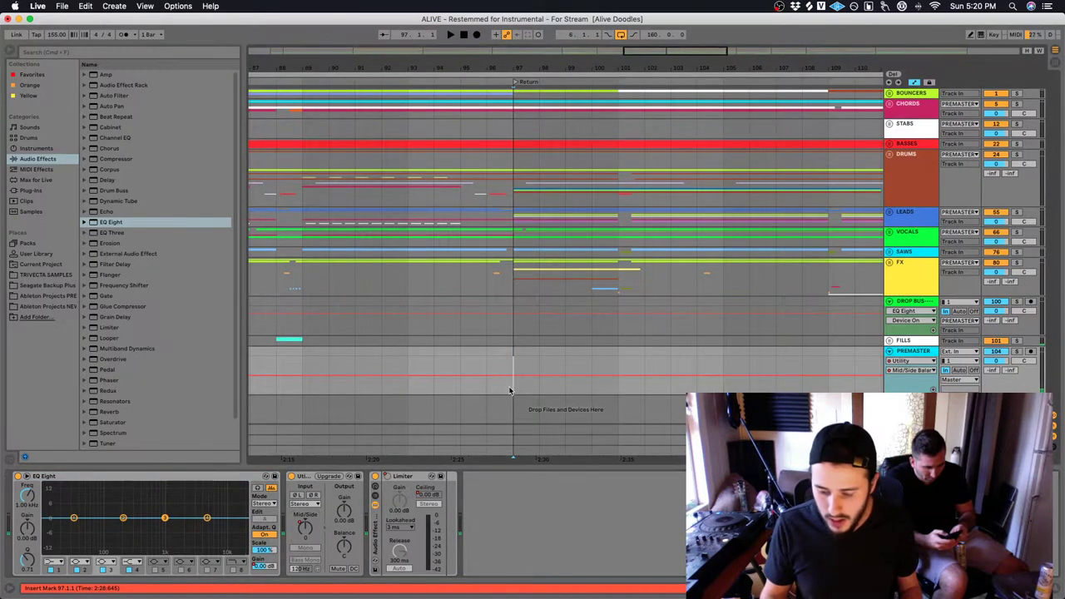
pyautogui.hscroll(8, 525, 384)
pyautogui.click(669, 375)
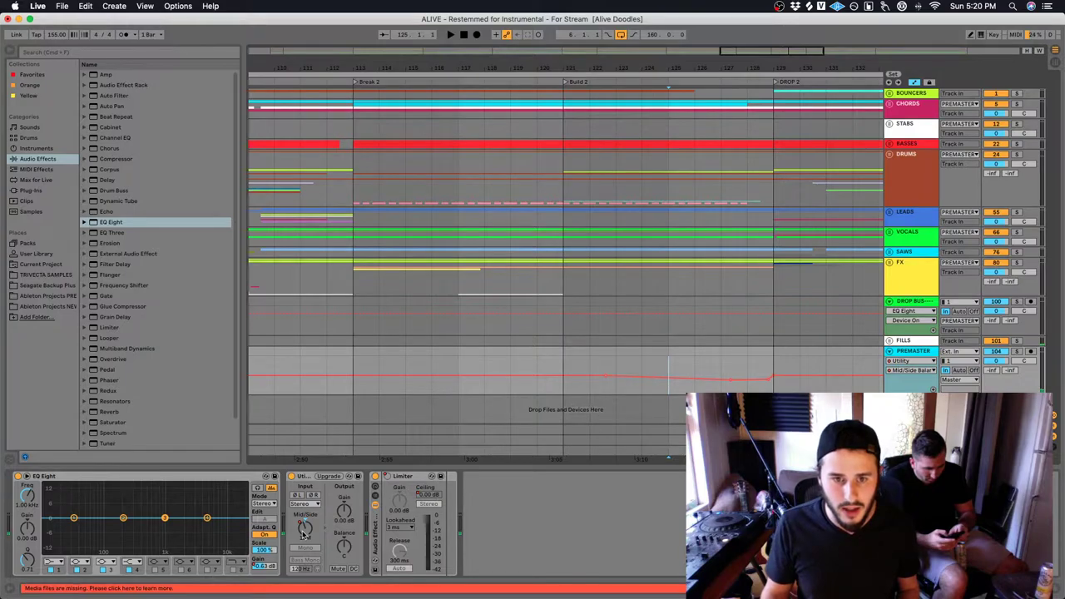
# Listen to the PREMASTER Mid/Side Balance automation from bar 125 through Build 2 into DROP 2
pyautogui.hscroll(5, 663, 321)
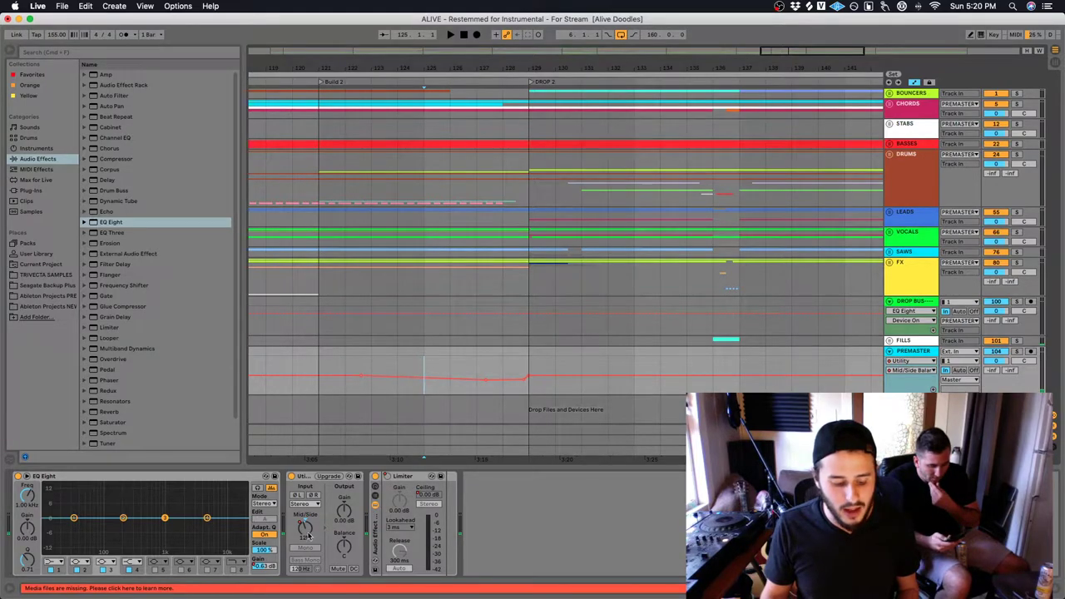
pyautogui.press('space')
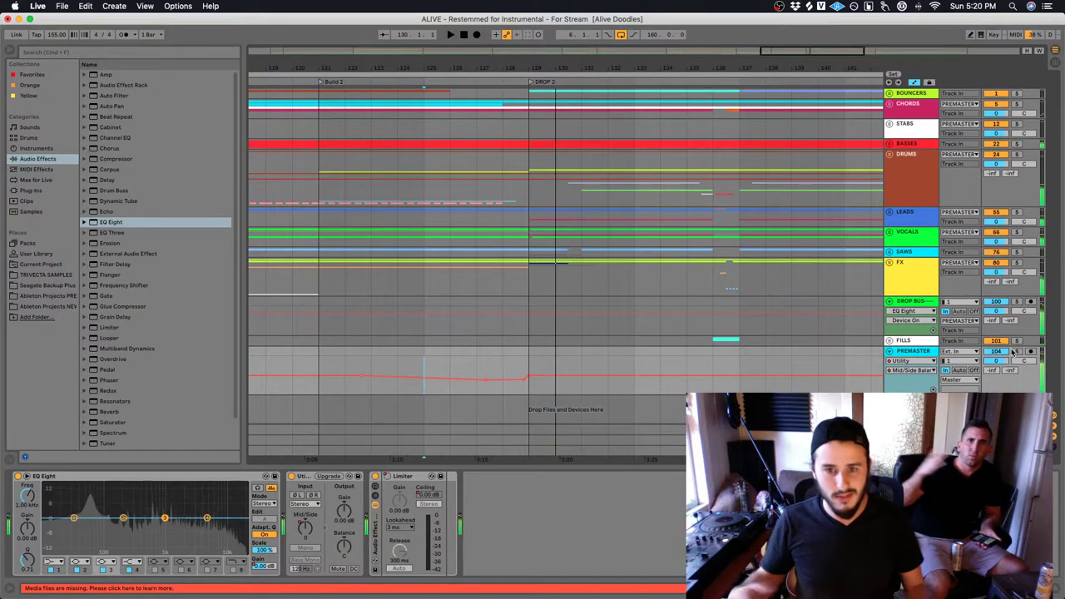
pyautogui.press('space')
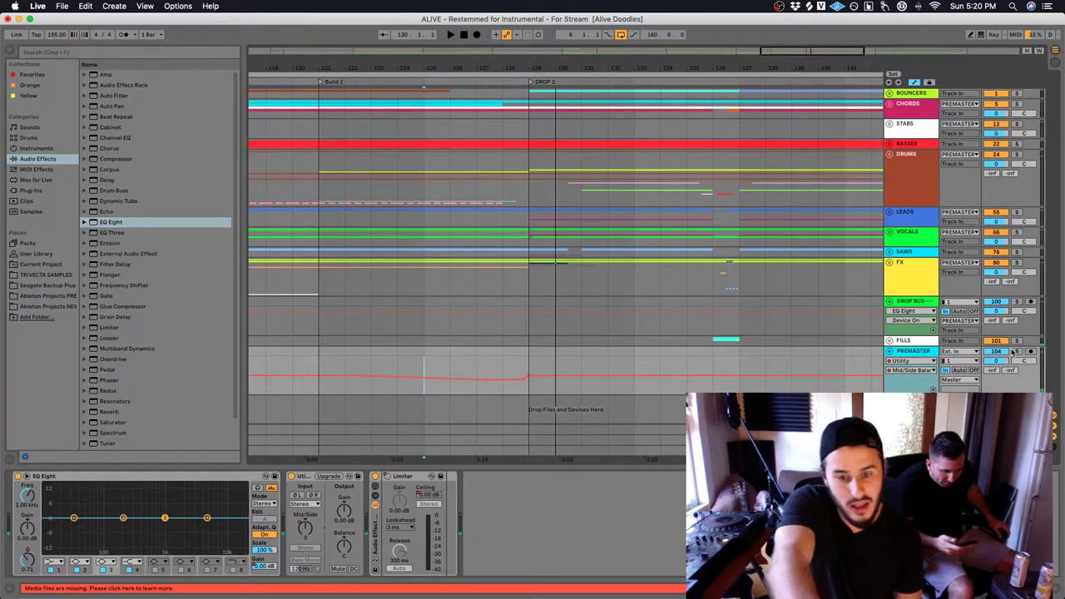
# Place the insert marker at DROP 2, bar 129, and move back to play Break 2 from bar 115
pyautogui.moveTo(433, 93); pyautogui.dragTo(514, 98)
pyautogui.click(529, 95)
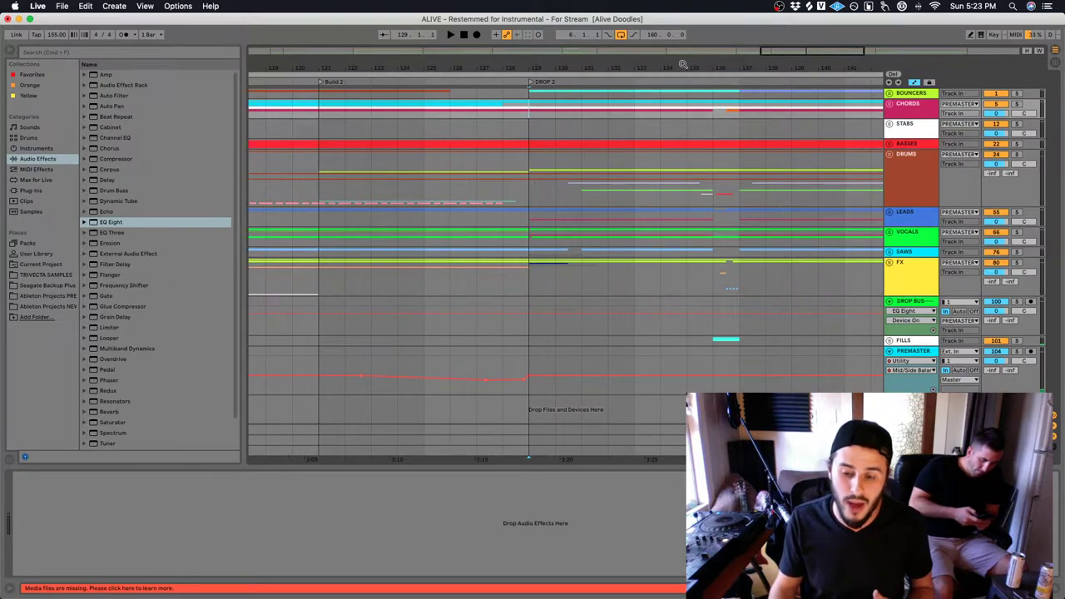
pyautogui.scroll(-2, 681, 75)
pyautogui.click(580, 145)
pyautogui.hscroll(-5, 537, 184)
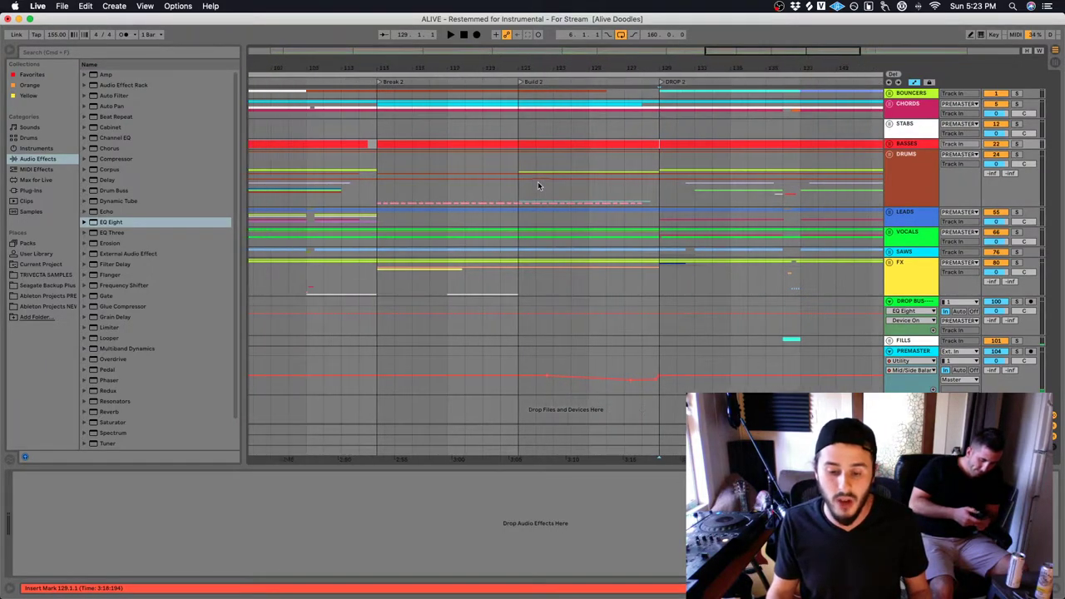
pyautogui.click(423, 187)
pyautogui.hscroll(-6, 423, 187)
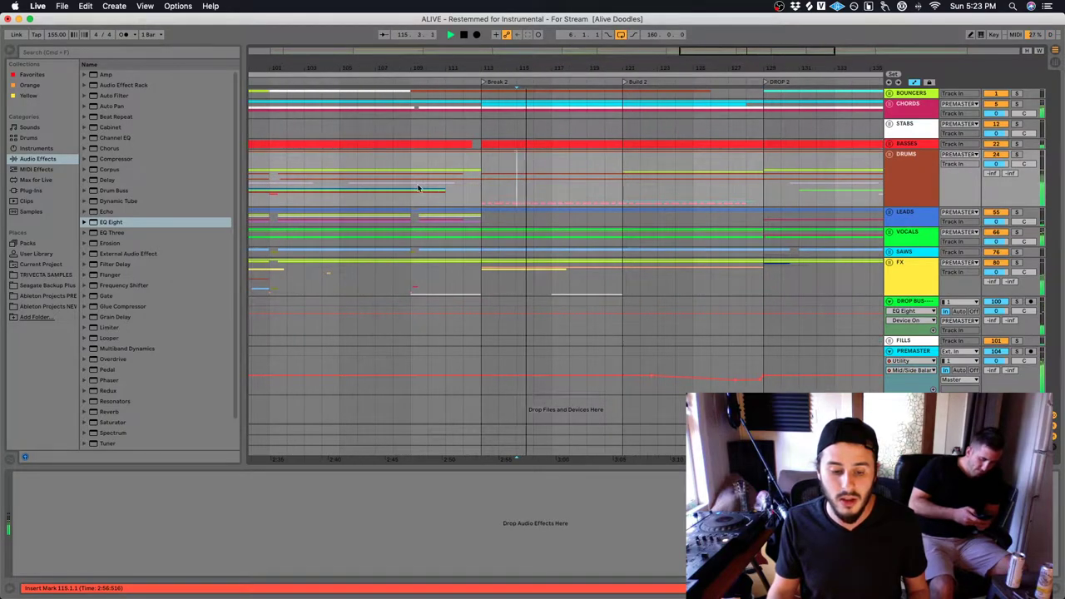
# Move playback back to bar 101 in the Return section and the insert marker to bar 89 in DROP 1
pyautogui.click(285, 171)
pyautogui.hscroll(-6, 308, 175)
pyautogui.press('space')
pyautogui.hscroll(-8, 323, 178)
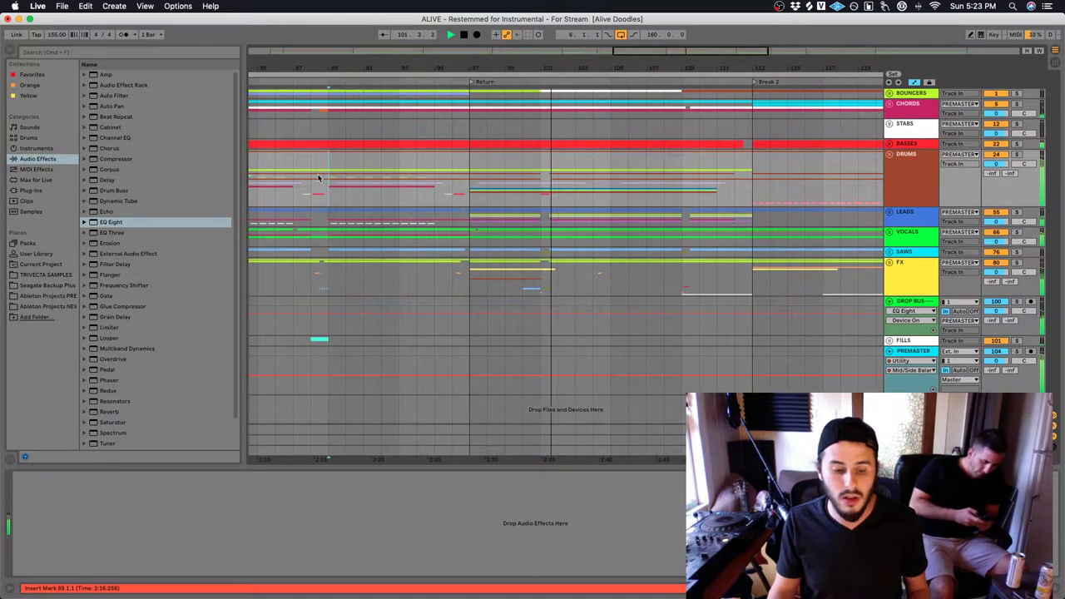
pyautogui.click(322, 179)
pyautogui.hscroll(-3, 321, 180)
# Skim back through the arrangement from bar 80 to bar 72 and the Hits section at bar 57
pyautogui.hscroll(-10, 322, 181)
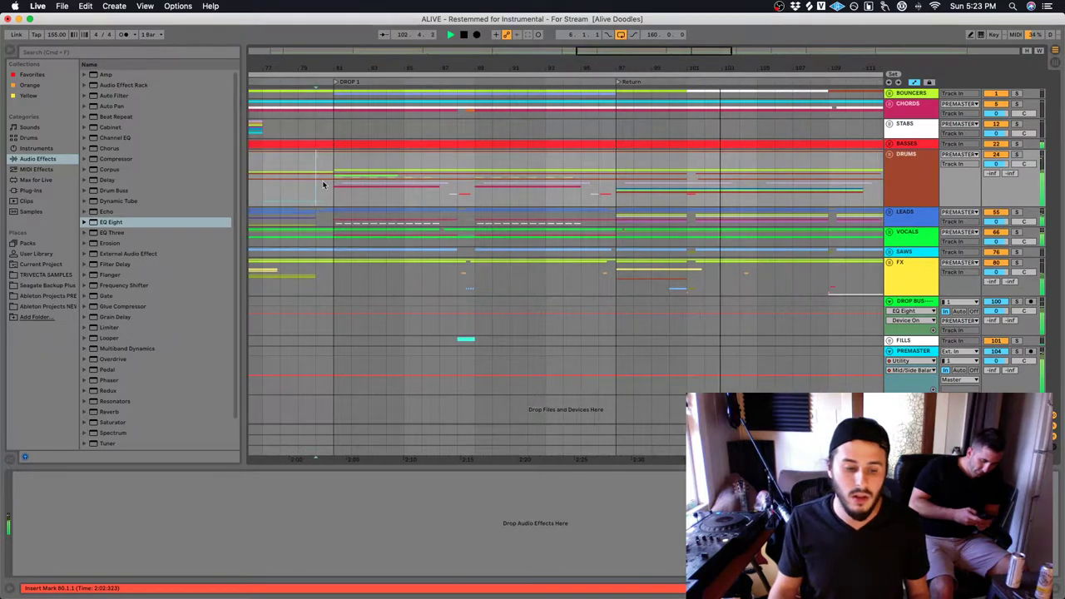
pyautogui.click(323, 184)
pyautogui.click(345, 195)
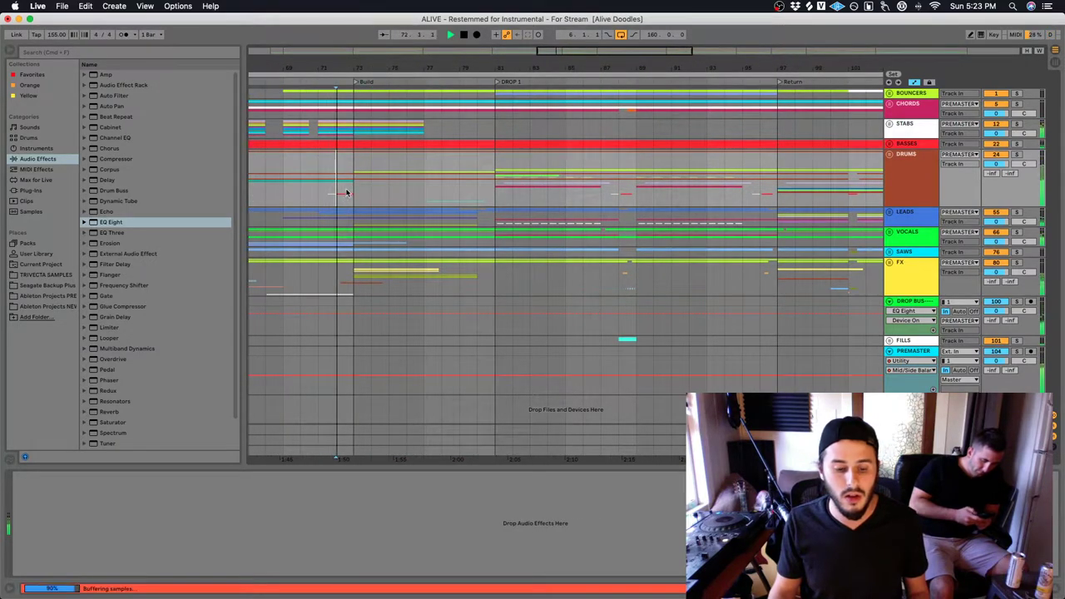
pyautogui.hscroll(-12, 350, 193)
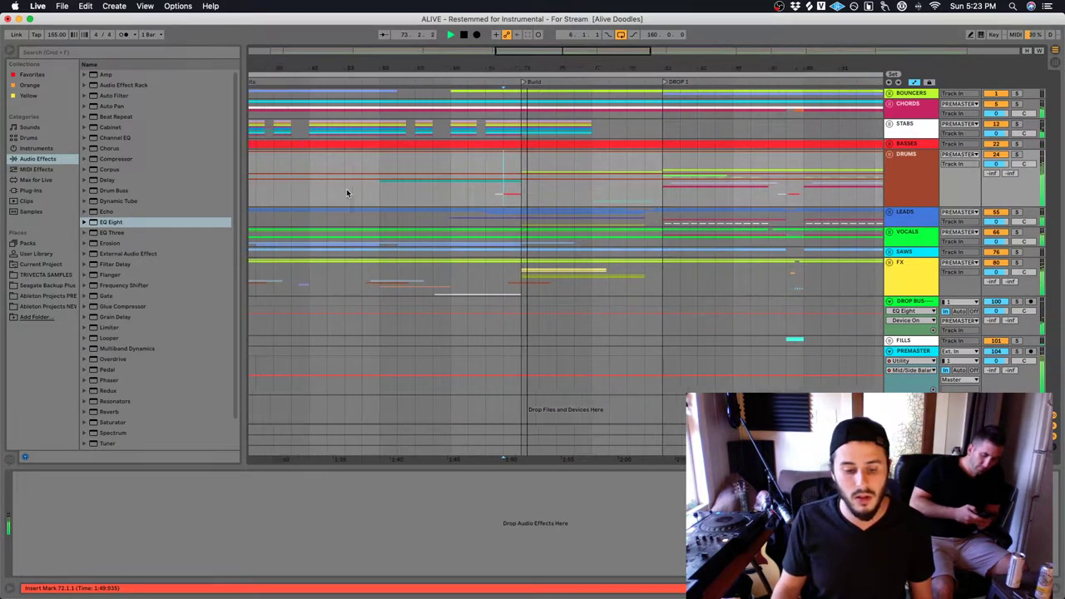
pyautogui.click(371, 191)
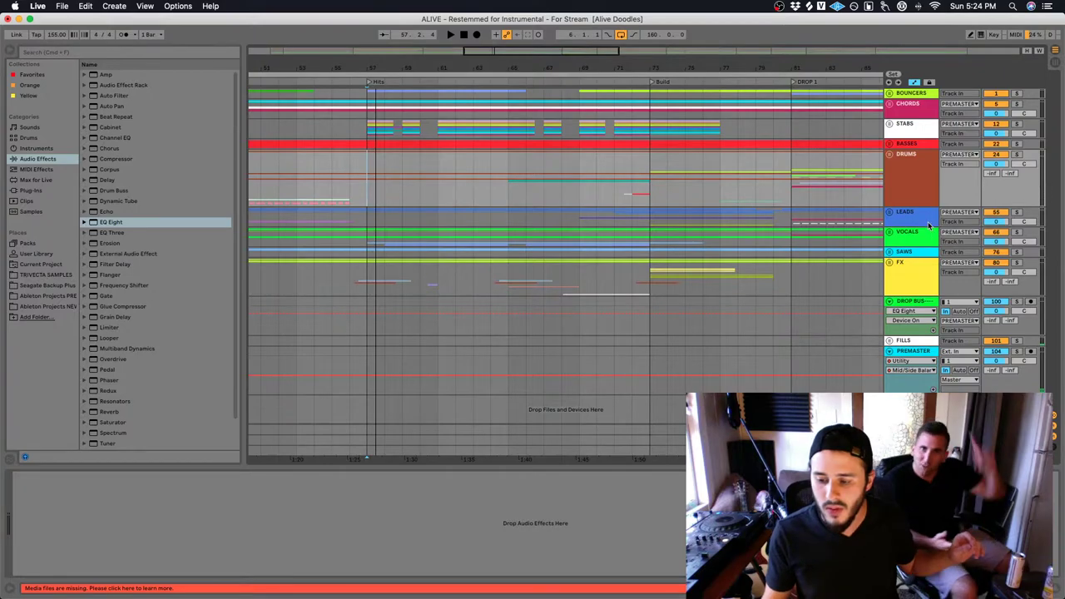
# Hide the automation lanes and place the insert marker on the LEADS group at the Build section, bar 73
pyautogui.click(900, 220)
pyautogui.click(892, 214)
pyautogui.click(891, 214)
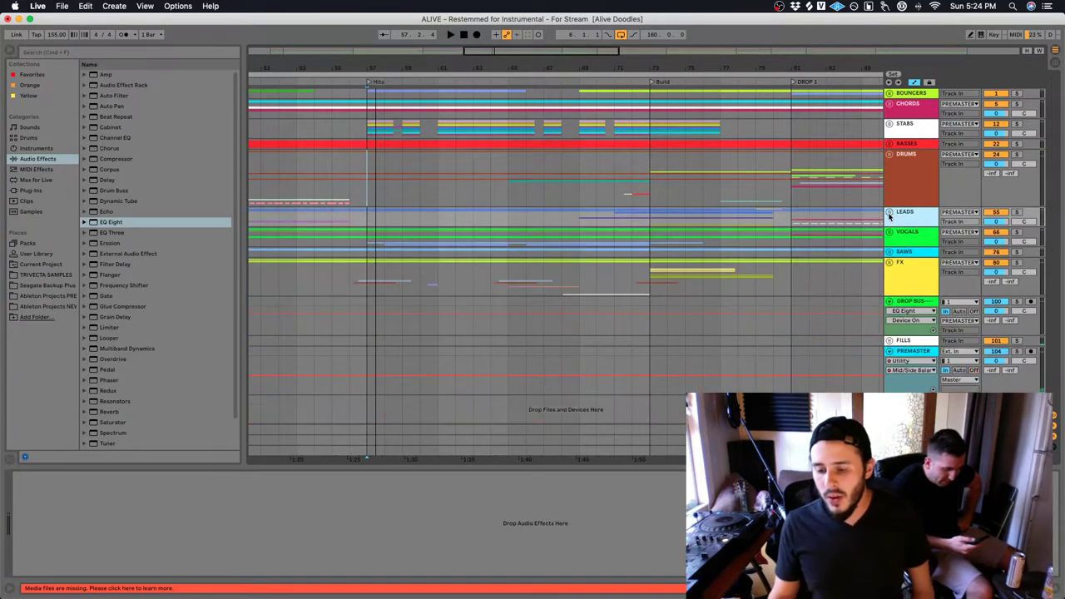
pyautogui.click(653, 219)
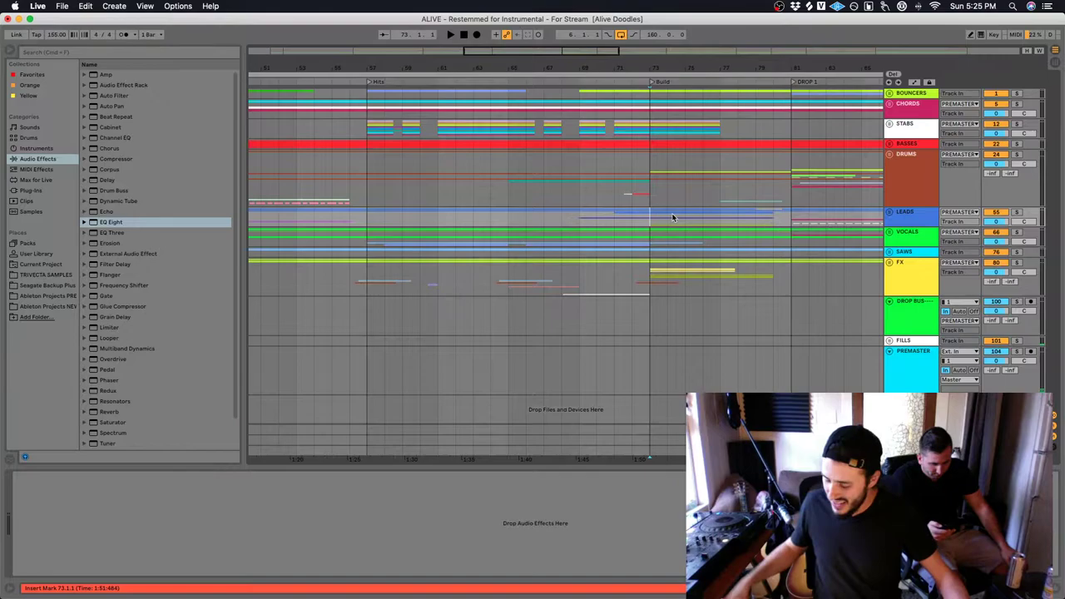
# Expand the LEADS group and insert a new MIDI track below the Build LEad track
pyautogui.click(890, 212)
pyautogui.click(909, 266)
pyautogui.scroll(-15, 911, 263)
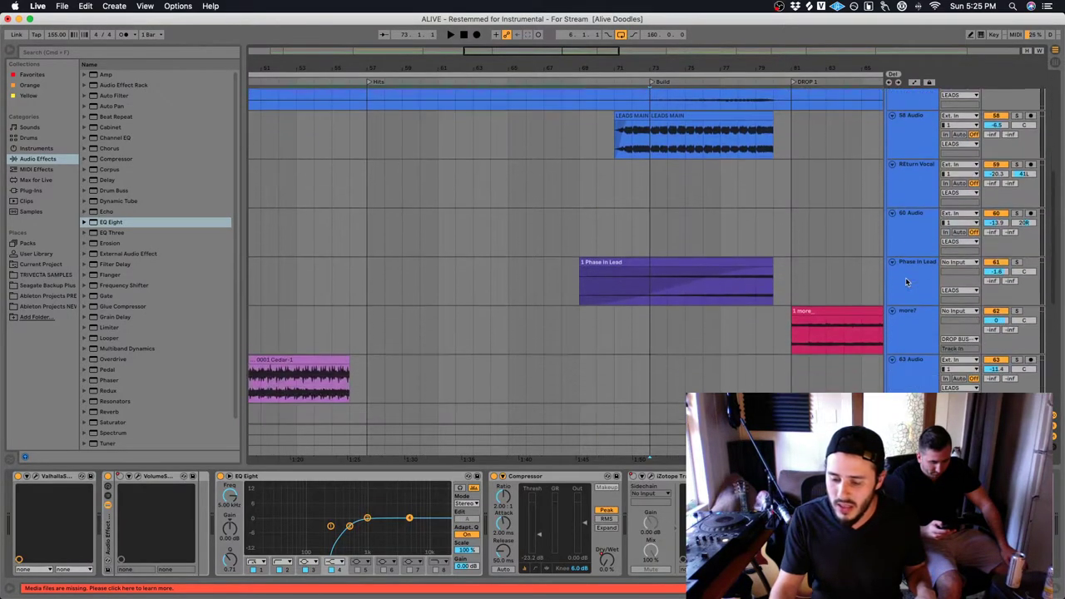
pyautogui.click(915, 258)
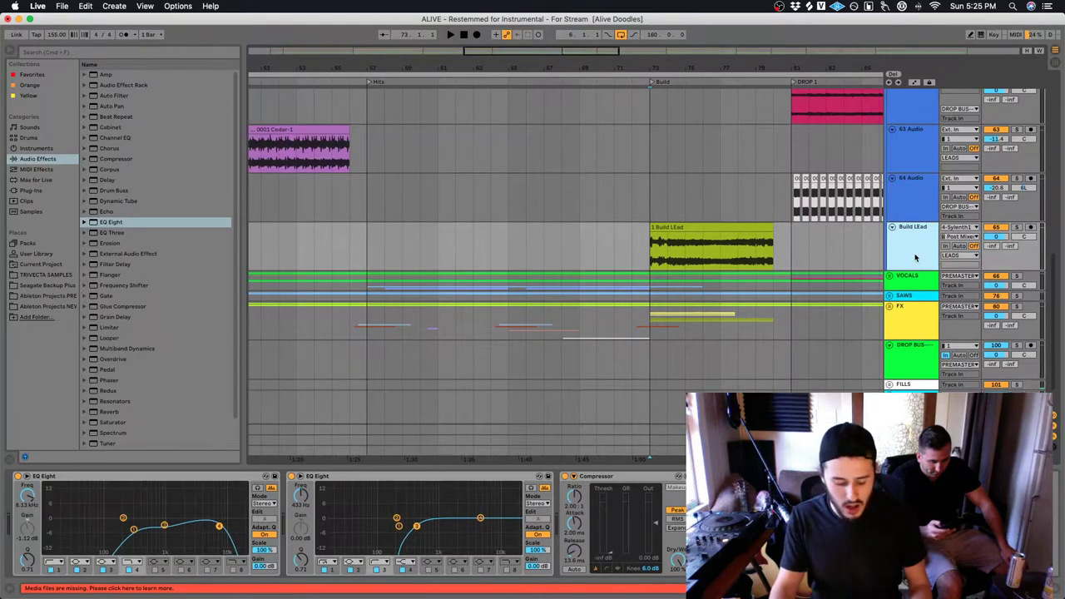
pyautogui.press('super+shift+t')
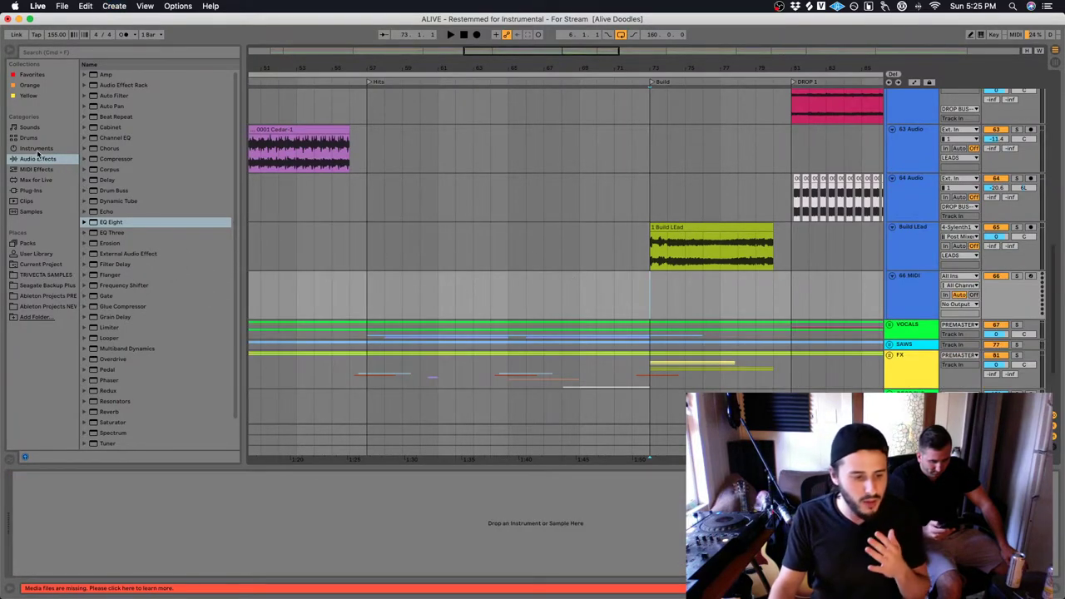
# Find the Ld Emotive 2.adg preset among the Instrument Racks and load it onto the new MIDI track
pyautogui.click(36, 149)
pyautogui.click(88, 139)
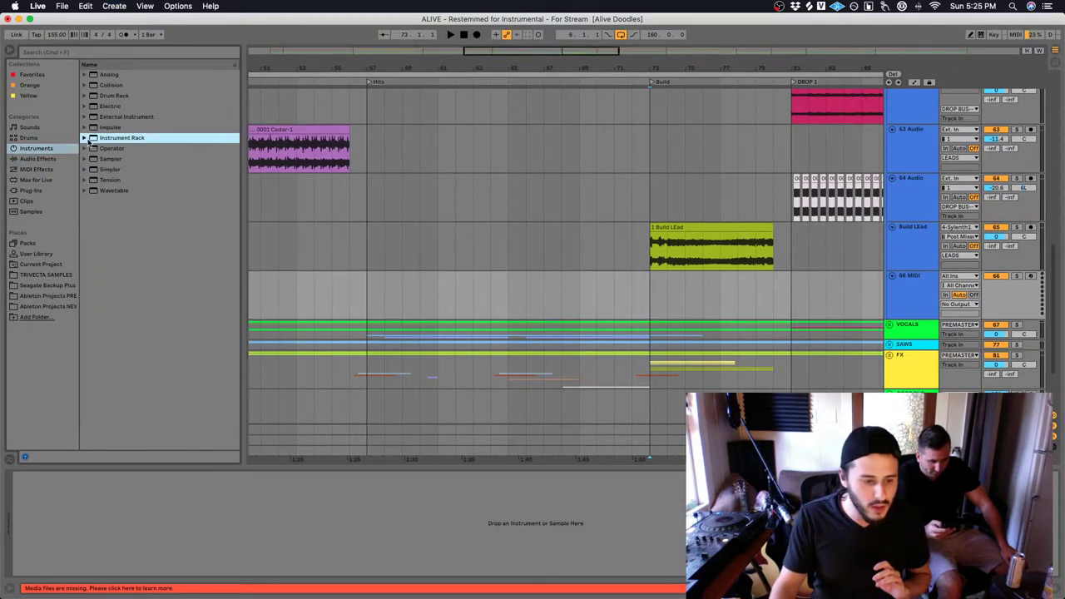
pyautogui.click(86, 139)
pyautogui.scroll(-8, 108, 270)
pyautogui.scroll(4, 118, 266)
pyautogui.scroll(-4, 120, 271)
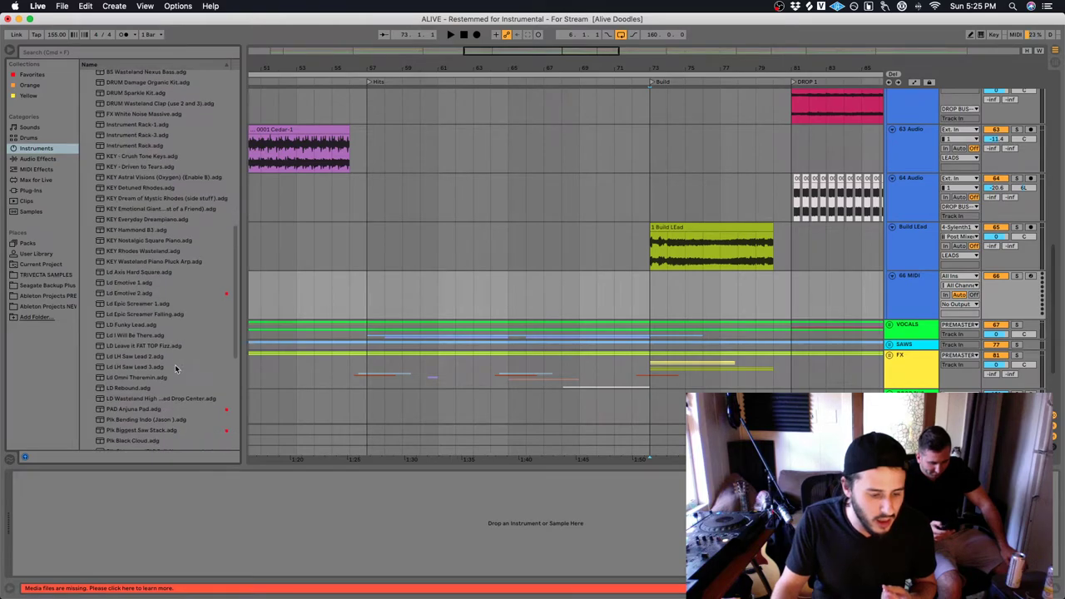
pyautogui.click(140, 292)
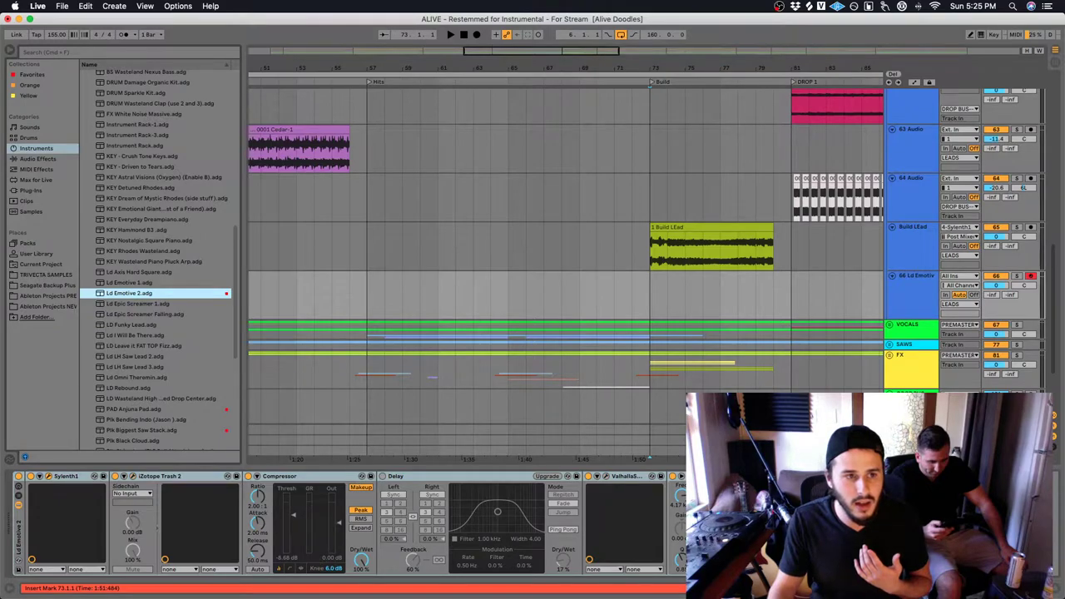
# Place the insert marker at bar 56, view the Ld Emotive 2 track's Sylenth1 plug-in window and close it
pyautogui.click(350, 303)
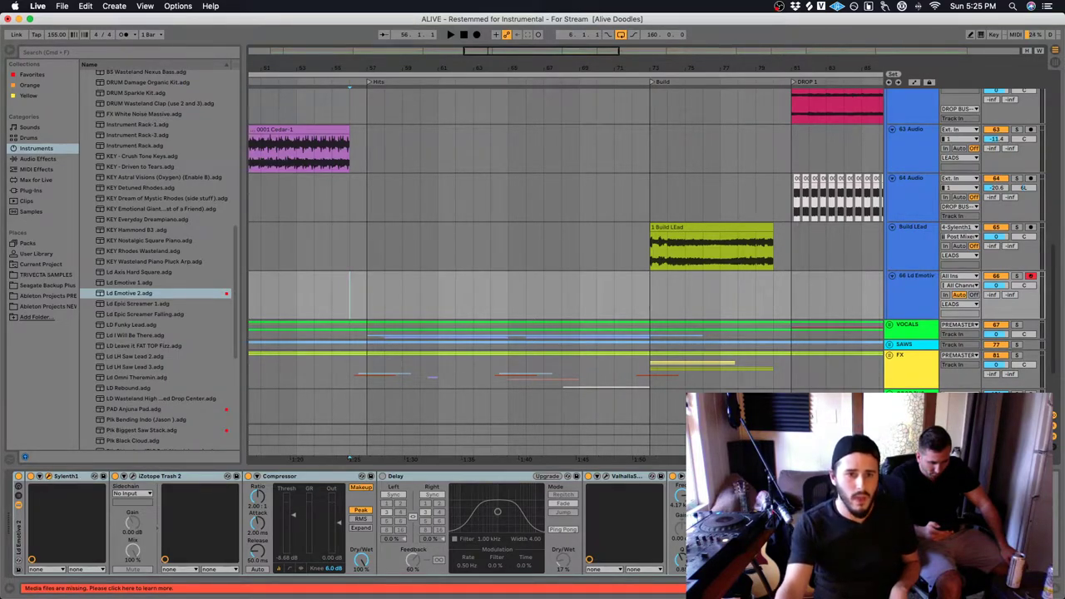
pyautogui.press('super+alt+p')
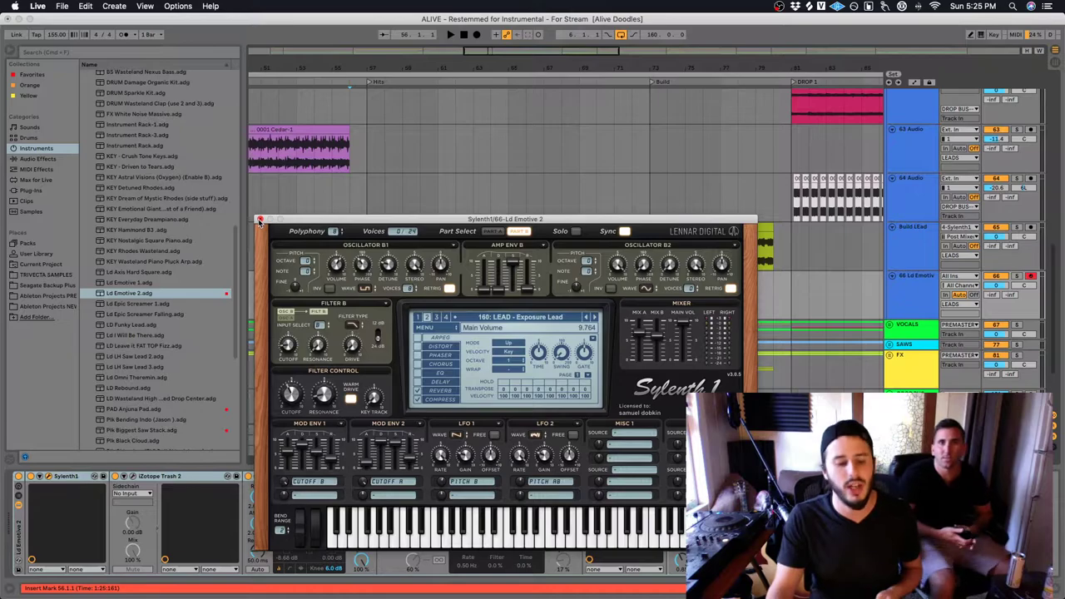
pyautogui.click(259, 220)
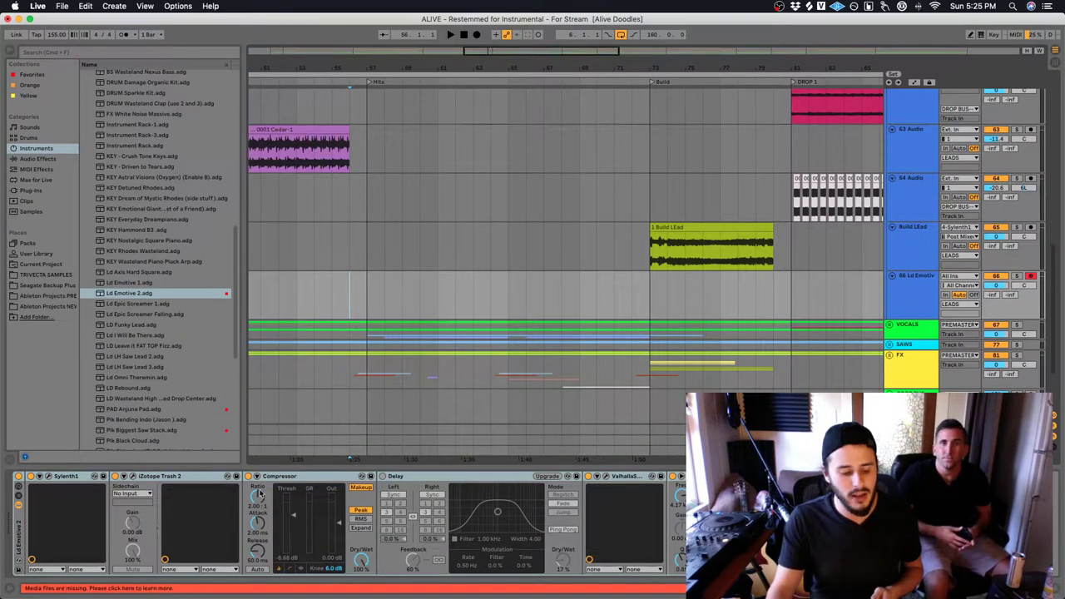
# Review the Compressor, Delay and Valhalla reverb devices in the Ld Emotive 2 track's chain
pyautogui.click(293, 479)
pyautogui.click(396, 476)
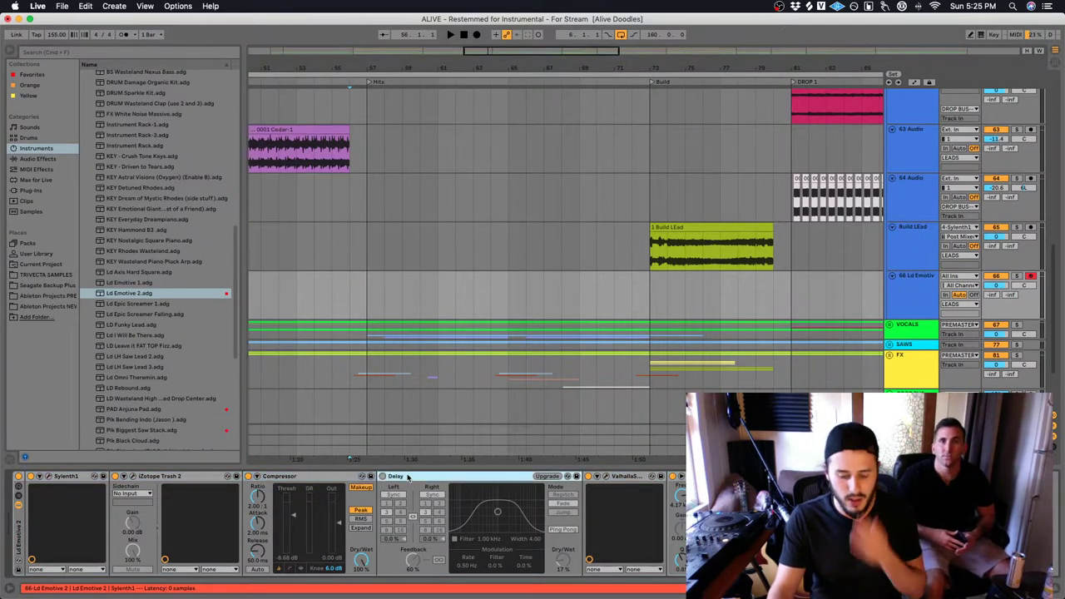
pyautogui.click(636, 476)
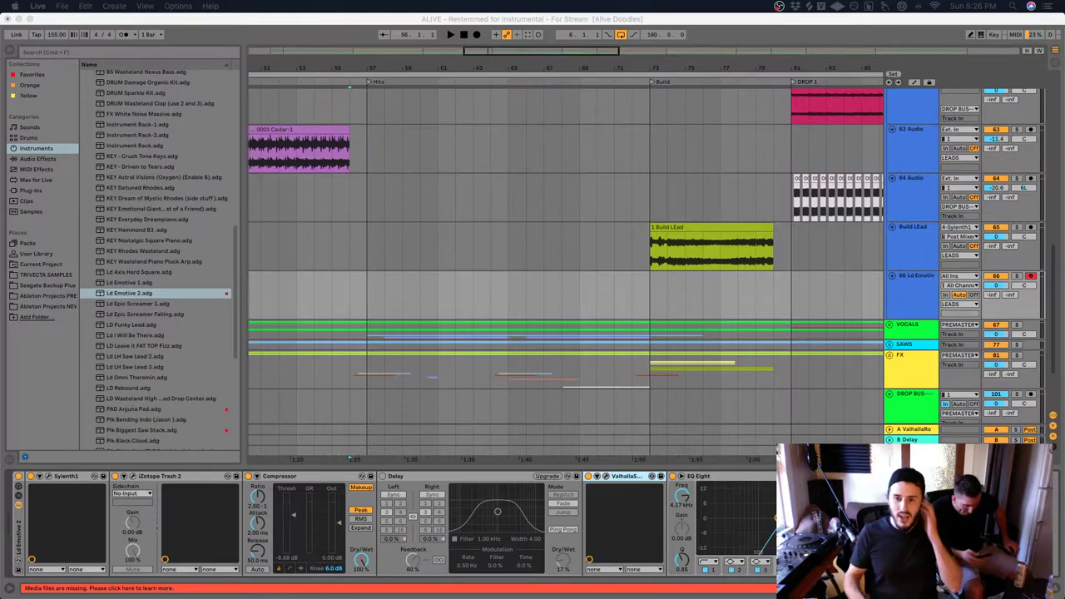
# Insert an empty eight-bar MIDI clip on the Ld Emotive 2 track from bar 173 to bar 181
pyautogui.click(655, 309)
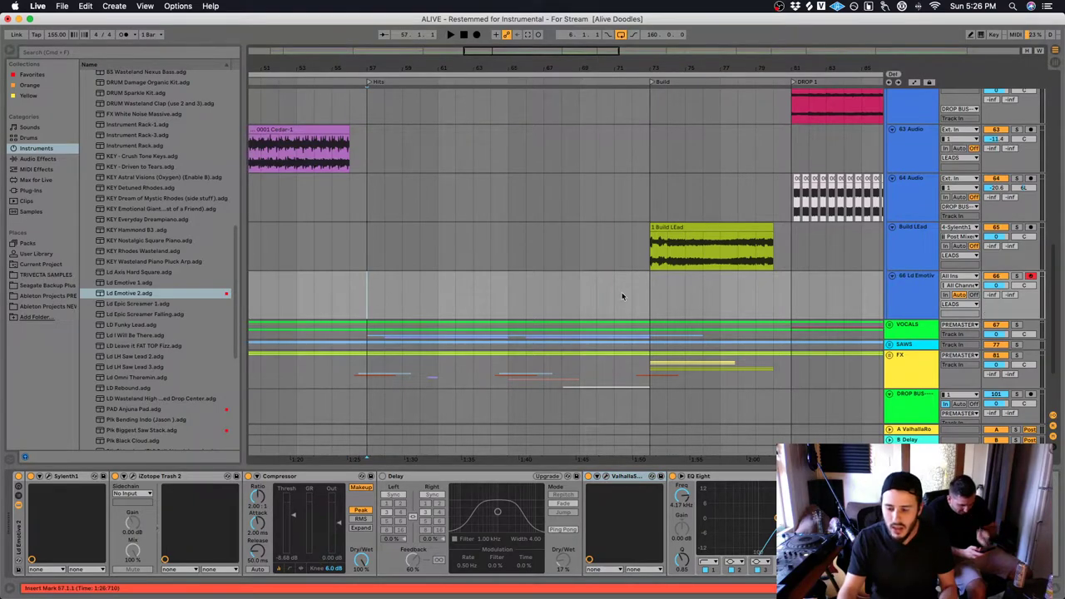
pyautogui.hscroll(15, 623, 297)
pyautogui.click(795, 305)
pyautogui.moveTo(798, 302)
pyautogui.mouseDown()
pyautogui.moveTo(861, 313)
pyautogui.moveTo(795, 300)
pyautogui.mouseUp()
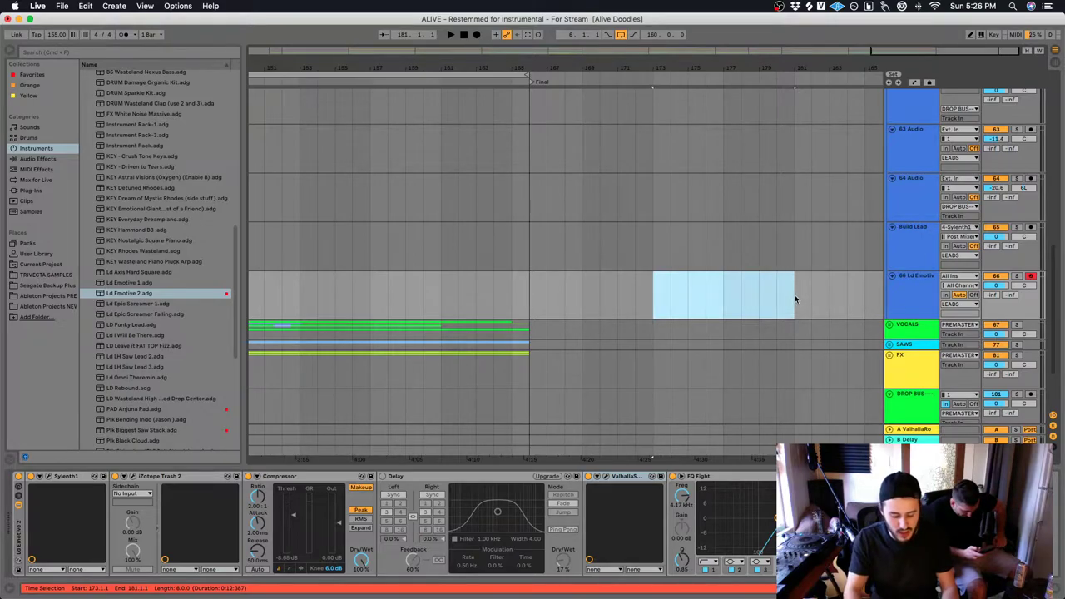
pyautogui.press('super+shift+m')
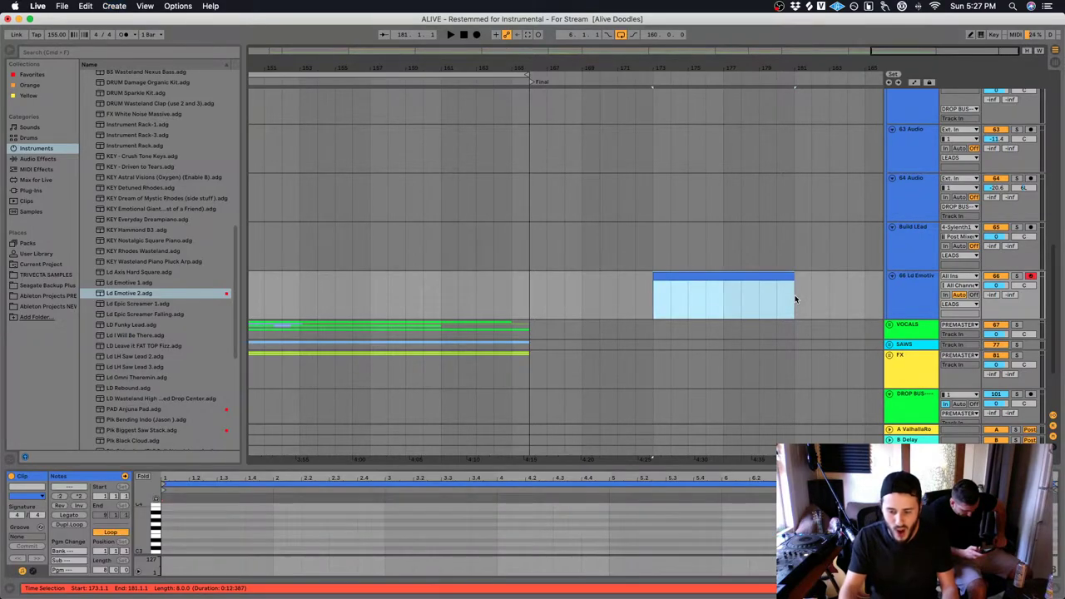
# Enlarge the clip's piano roll and draw rising quarter notes A3, C4, D4 and E4 across the first bar
pyautogui.press('space')
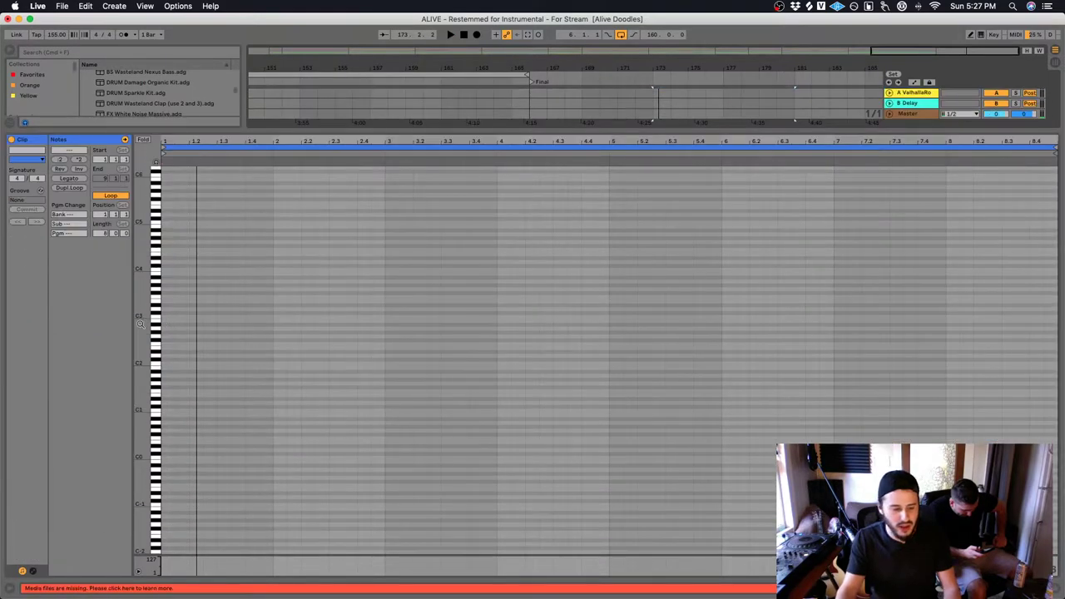
pyautogui.moveTo(143, 325); pyautogui.dragTo(208, 353)
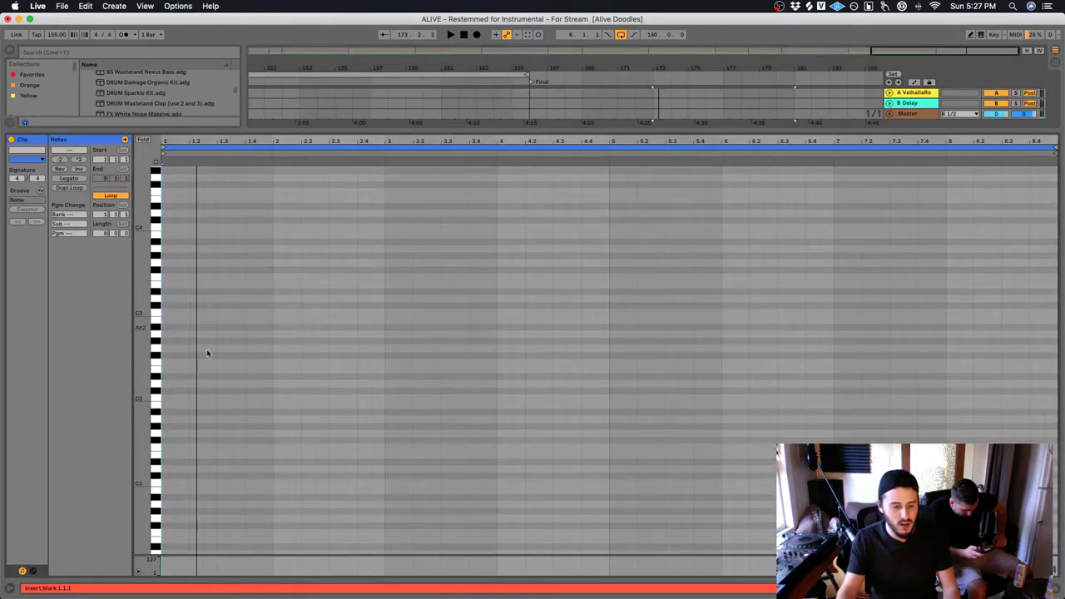
pyautogui.scroll(1, 207, 354)
pyautogui.doubleClick(182, 261)
pyautogui.scroll(2, 200, 270)
pyautogui.doubleClick(211, 266)
pyautogui.doubleClick(230, 254)
pyautogui.doubleClick(265, 240)
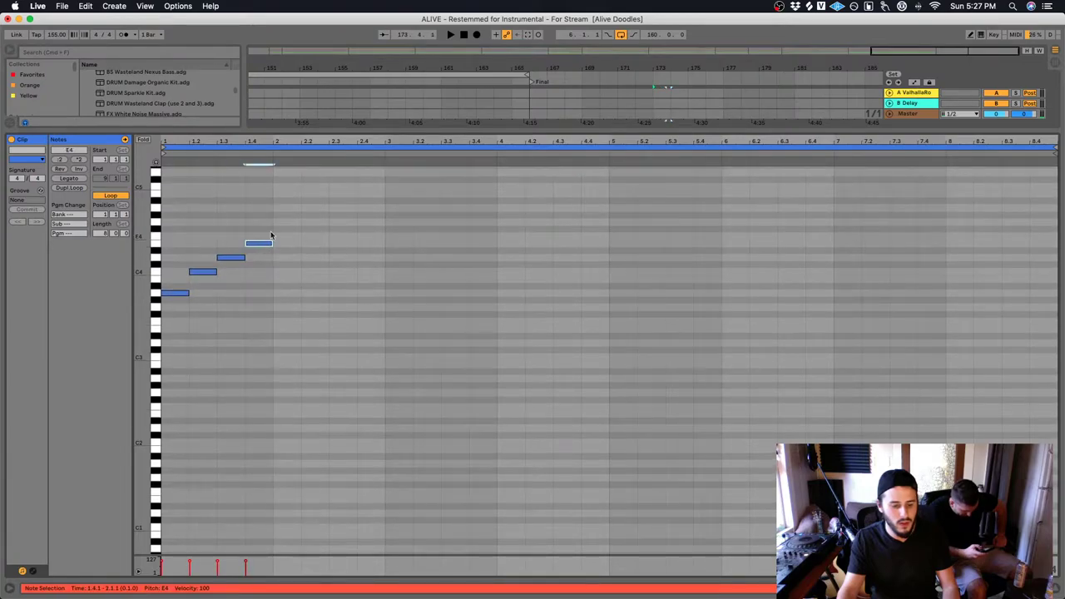
pyautogui.click(285, 216)
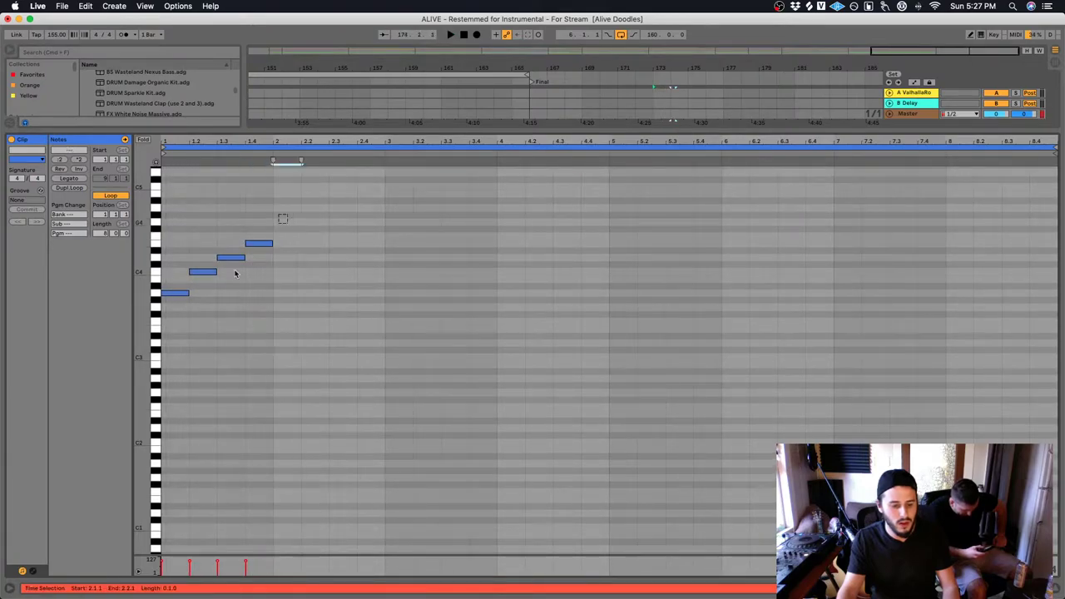
# Undo the rising quarter notes drawn in the clip's first bar
pyautogui.click(203, 271)
pyautogui.press('super+z')
pyautogui.press('super+z')
pyautogui.press('super+z')
pyautogui.press('super+z')
# Draw rising eighth notes A3, C4, E4 and A4 from the clip's start and audition them
pyautogui.doubleClick(181, 271)
pyautogui.doubleClick(194, 244)
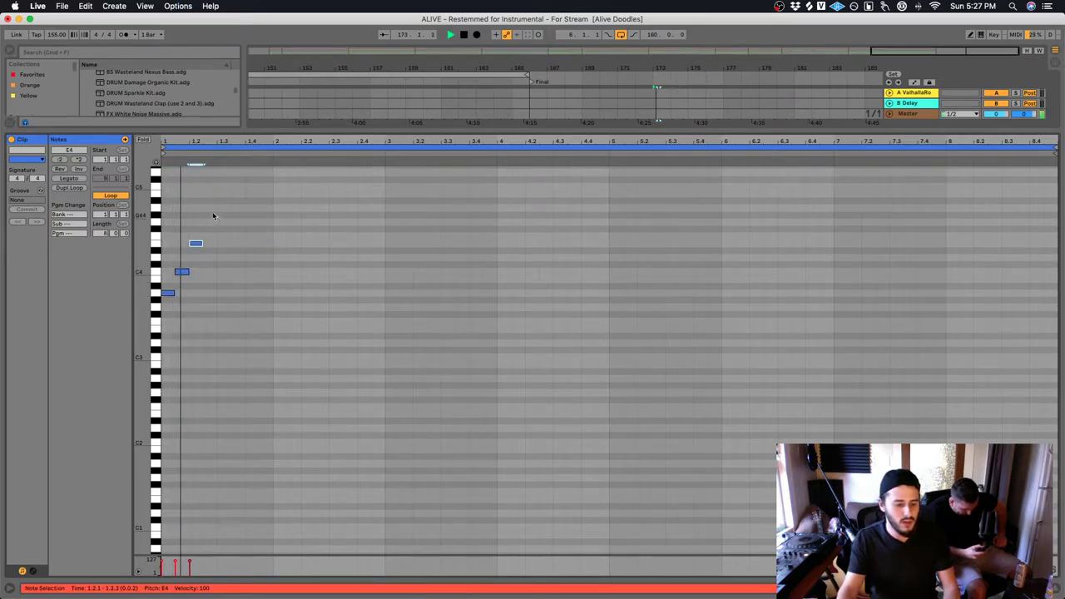
pyautogui.doubleClick(212, 208)
pyautogui.scroll(2, 244, 244)
pyautogui.press('space')
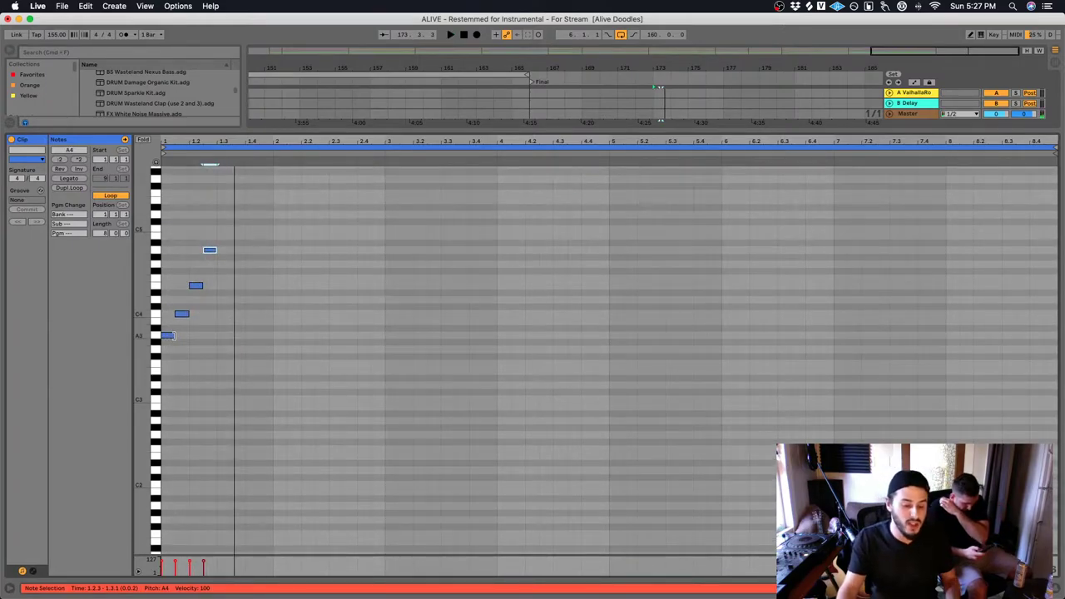
# Extend A3 and a new C5 slightly past bar 1, add D5 and a short C#5, and audition the phrase
pyautogui.click(172, 336)
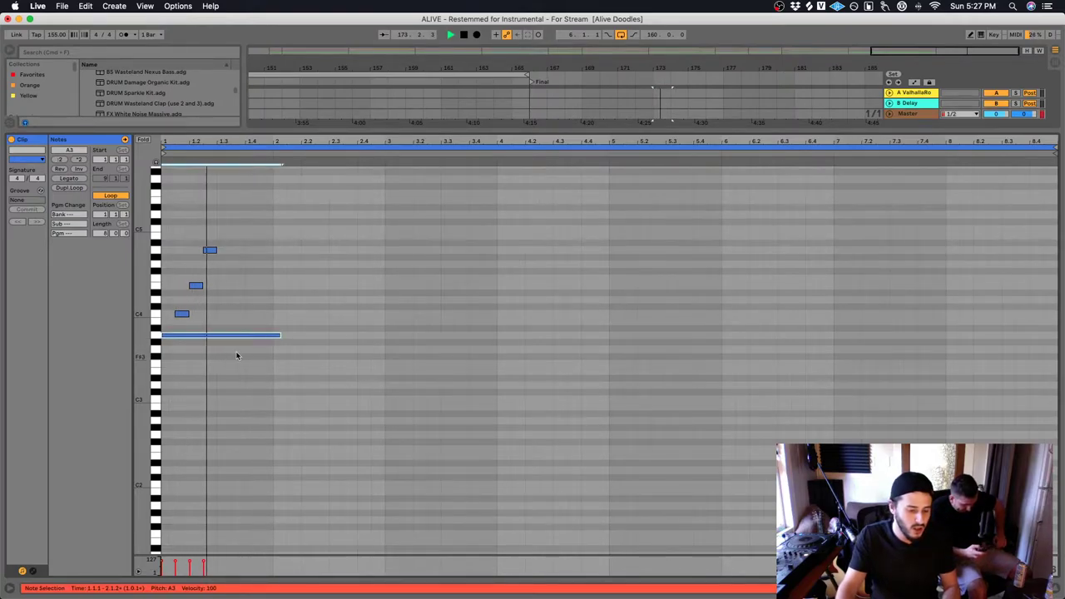
pyautogui.doubleClick(223, 216)
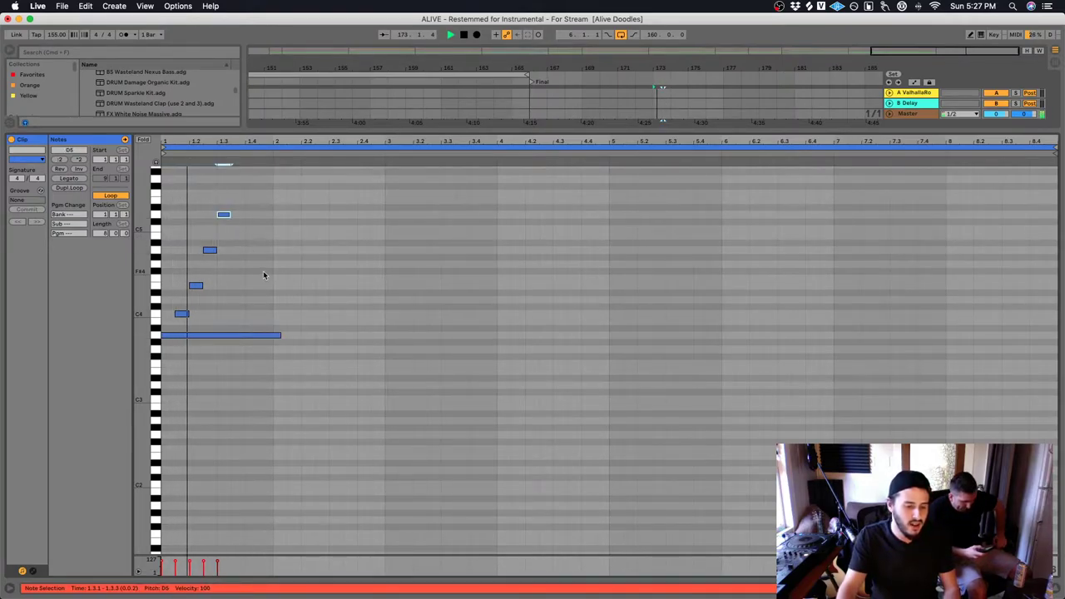
pyautogui.scroll(2, 254, 267)
pyautogui.doubleClick(231, 256)
pyautogui.press('space')
pyautogui.moveTo(231, 259); pyautogui.dragTo(247, 262)
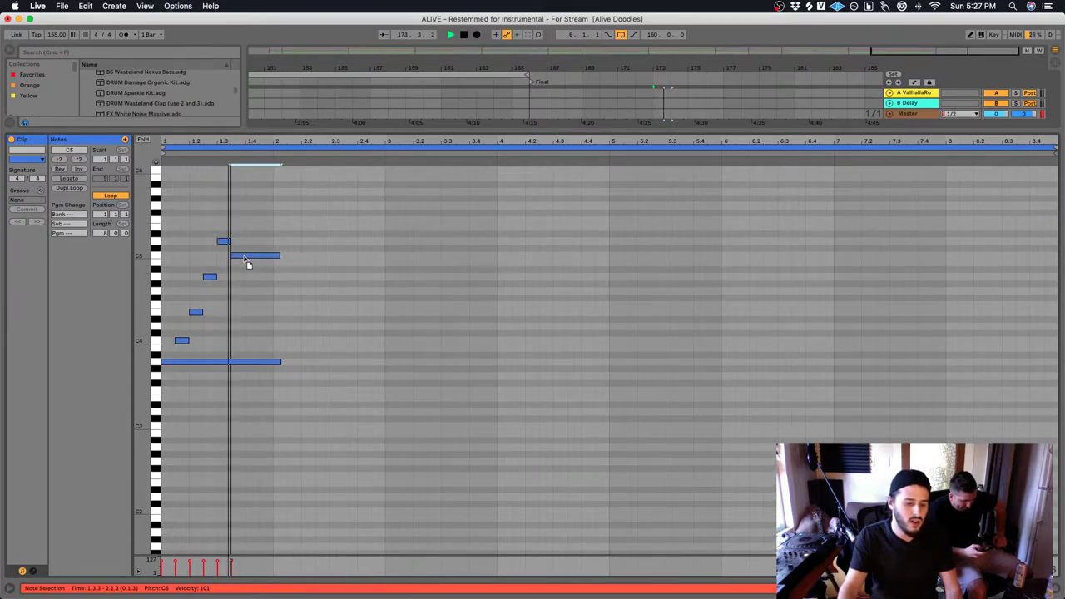
pyautogui.doubleClick(254, 248)
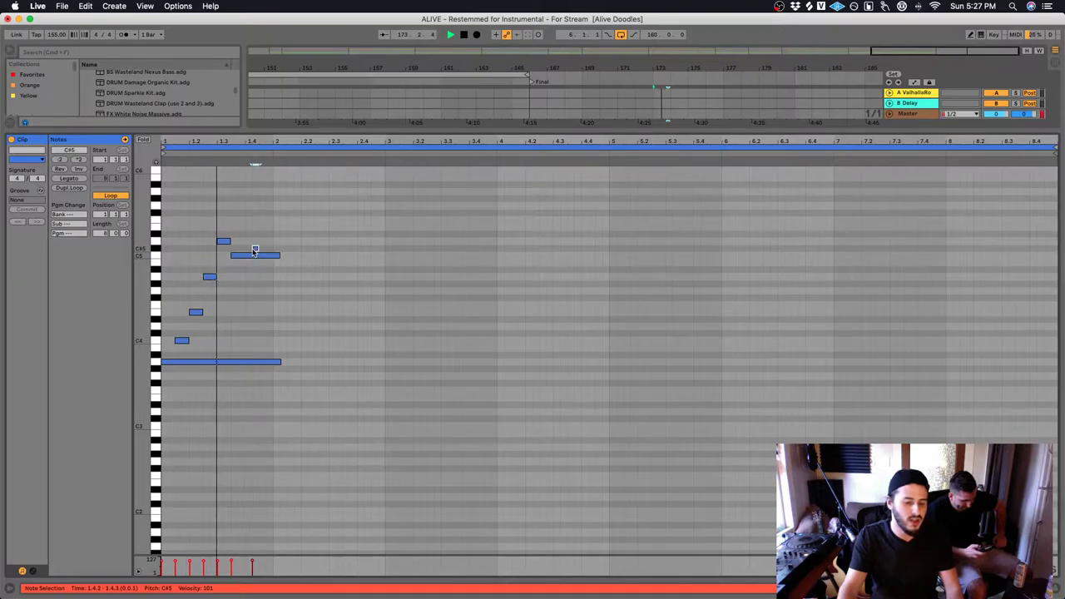
pyautogui.press('space')
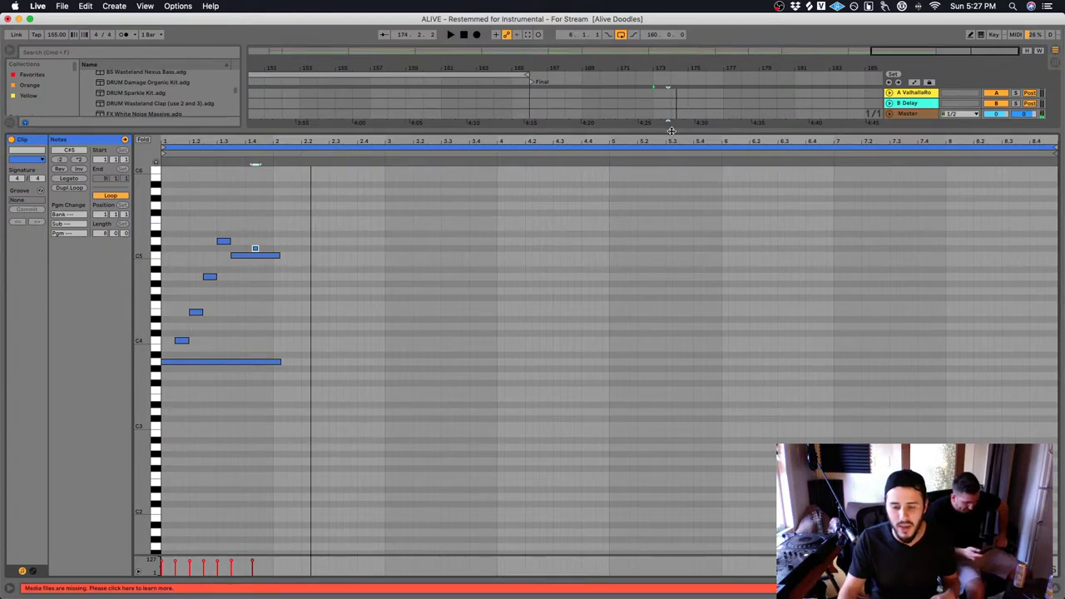
# Collapse the enlarged note editor and show the Ld Emotive 2 track's device chain
pyautogui.moveTo(671, 131); pyautogui.dragTo(658, 581)
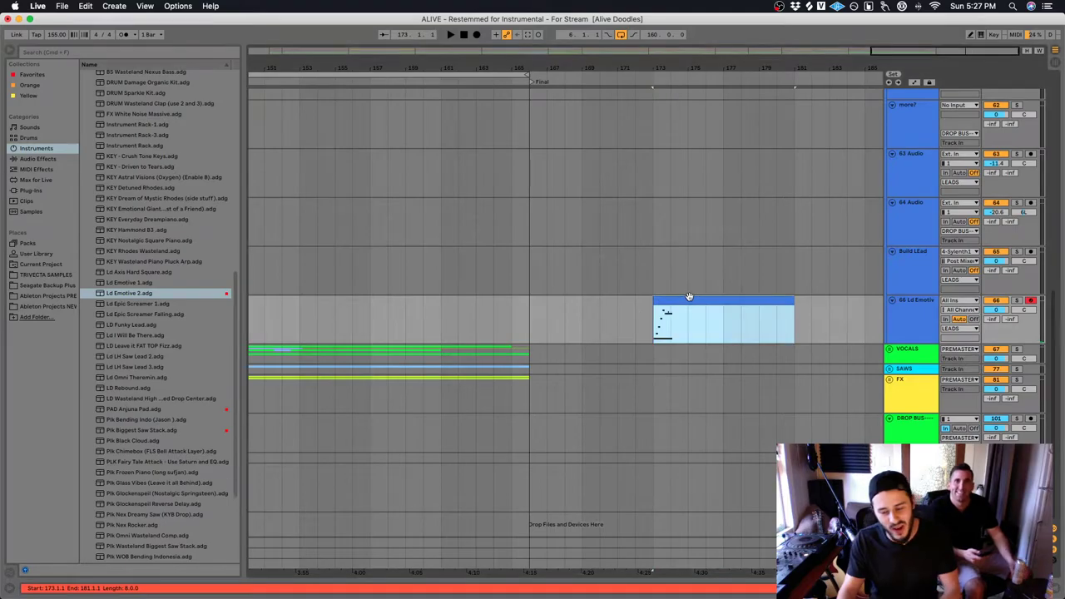
pyautogui.click(657, 329)
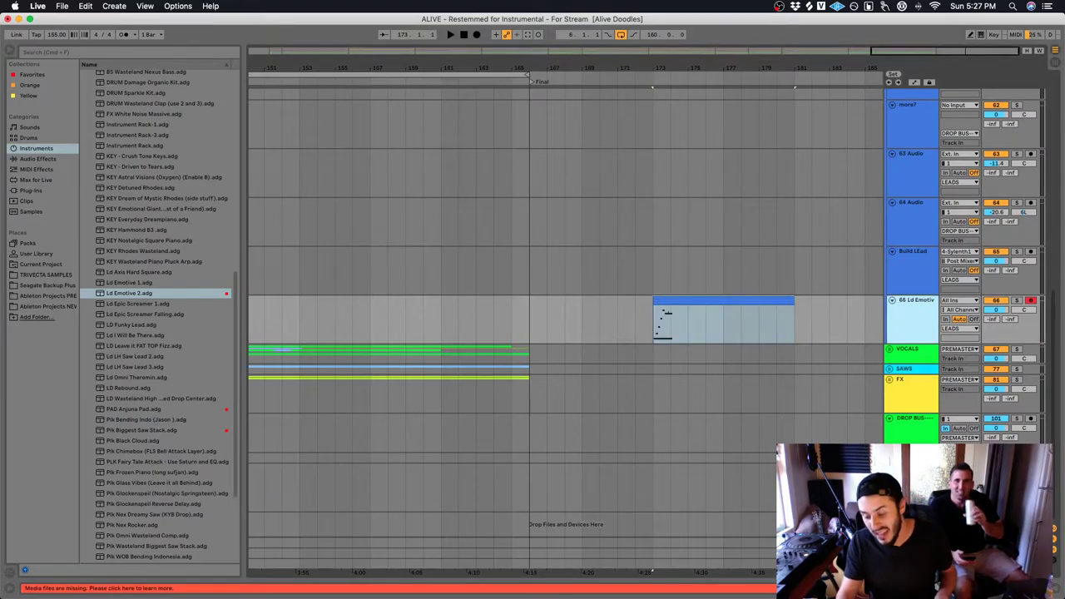
pyautogui.press('super+alt+l')
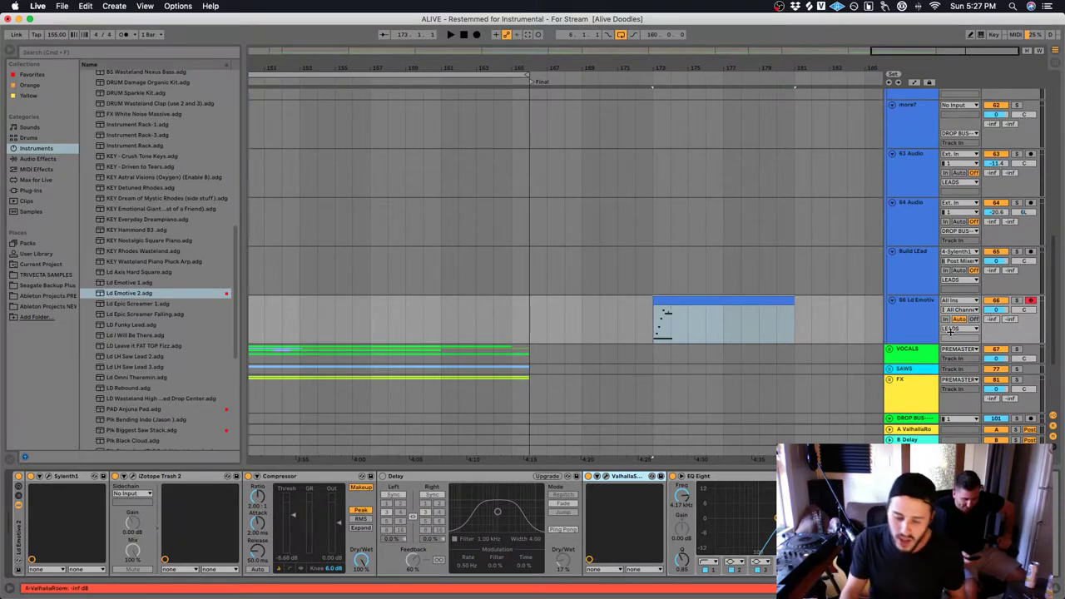
# Delete the MIDI clip at bar 173 on the Ld Emotive 2 track and collapse the LEADS group
pyautogui.hscroll(-2, 566, 340)
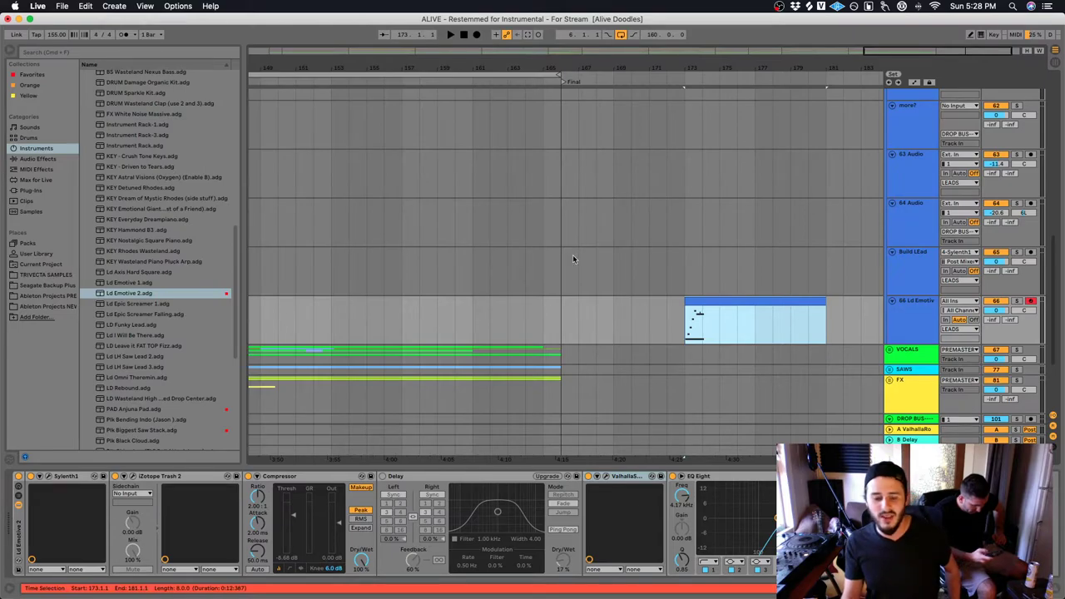
pyautogui.click(741, 307)
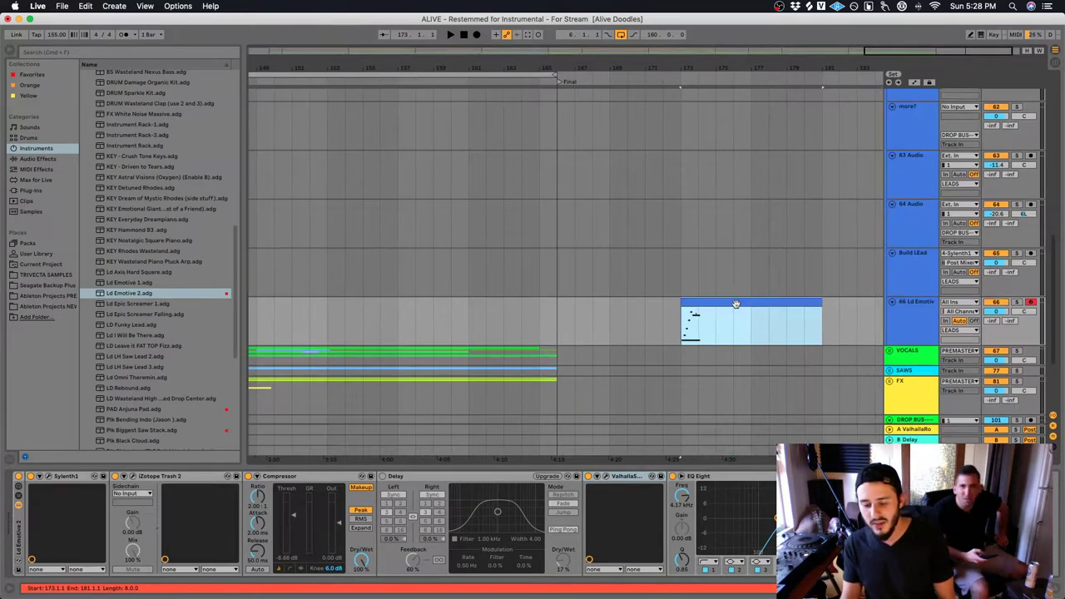
pyautogui.press('Delete')
pyautogui.hscroll(-2, 699, 326)
pyautogui.scroll(10, 592, 315)
pyautogui.hscroll(-3, 592, 315)
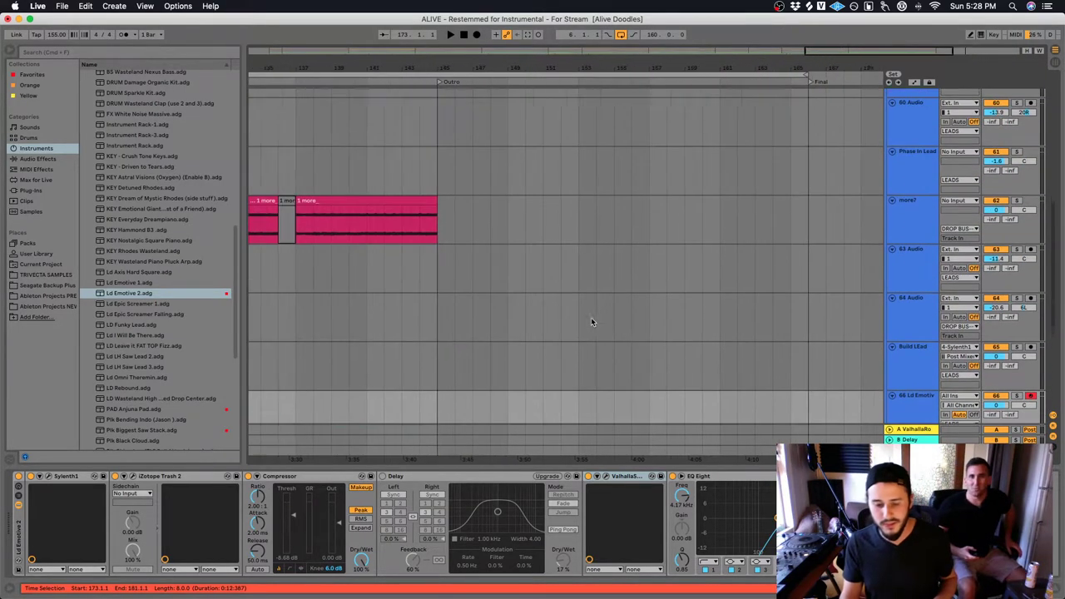
pyautogui.click(890, 119)
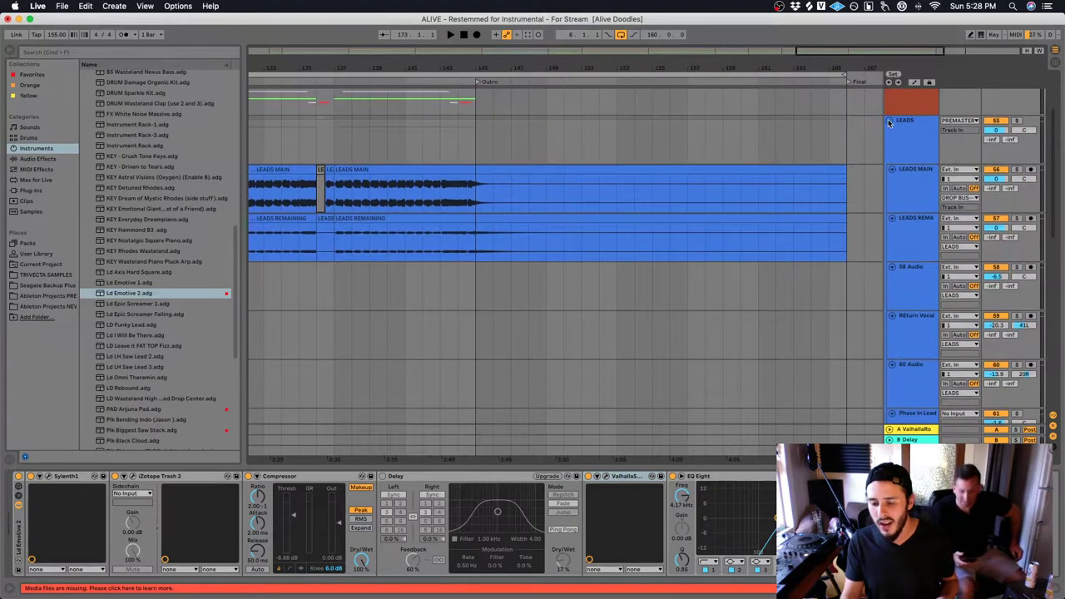
# Place the insert marker on the DRUMS group at DROP 2, bar 129, and play a brief moment
pyautogui.scroll(15, 583, 250)
pyautogui.hscroll(-3, 582, 250)
pyautogui.click(350, 199)
pyautogui.press('space')
pyautogui.press('space')
# Review the arrangement backwards from Build 2 to the Verse, placing the insert marker on the DRUMS group at bars 119, 111, 89, 53 and 23
pyautogui.hscroll(-5, 351, 200)
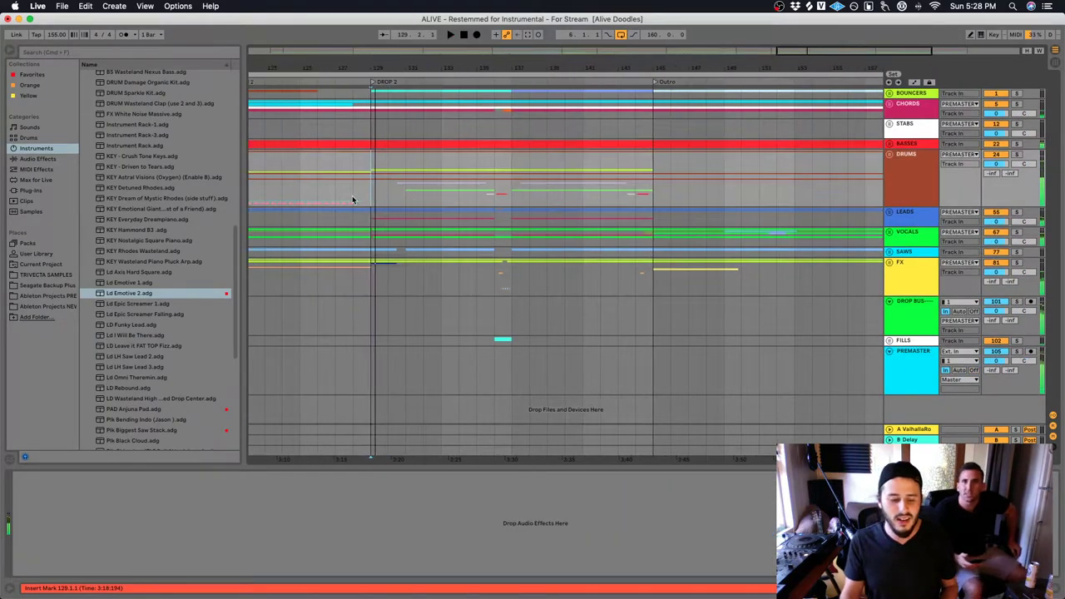
pyautogui.click(353, 200)
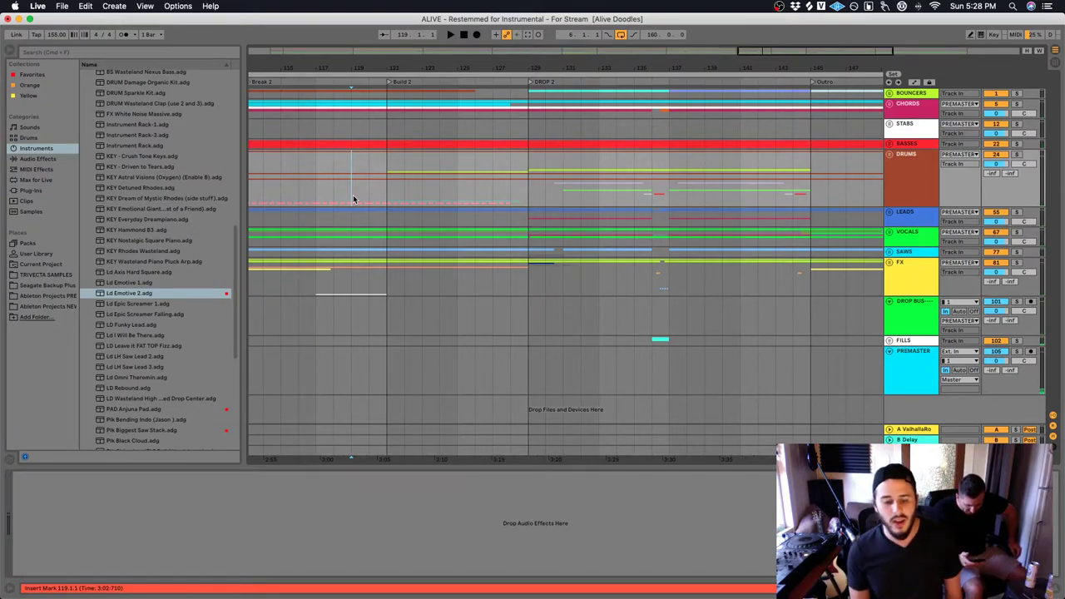
pyautogui.hscroll(-4, 353, 198)
pyautogui.click(351, 191)
pyautogui.hscroll(-3, 356, 190)
pyautogui.hscroll(-5, 355, 190)
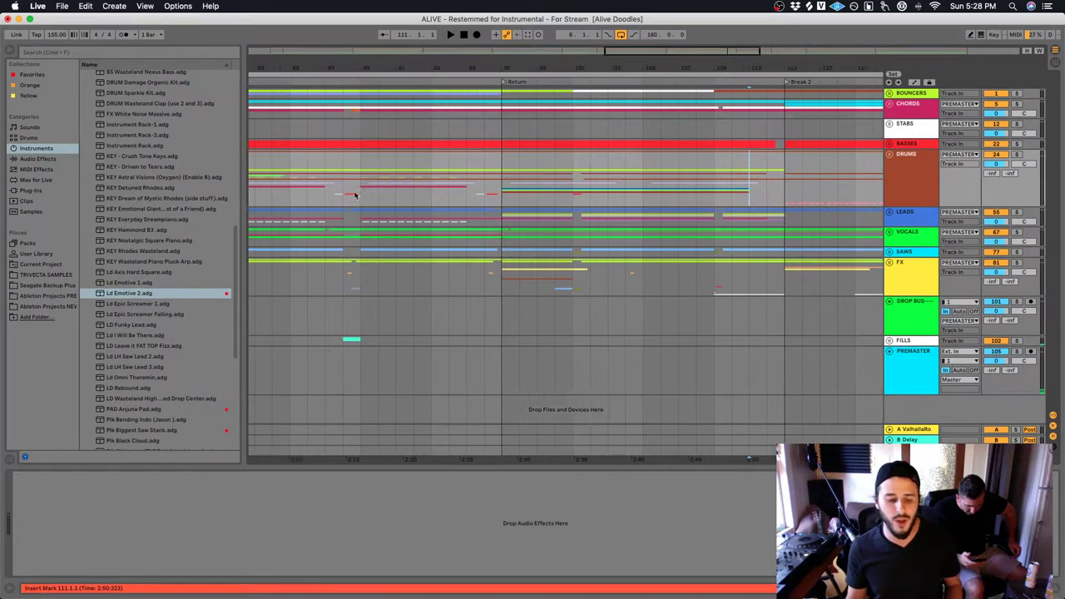
pyautogui.click(367, 185)
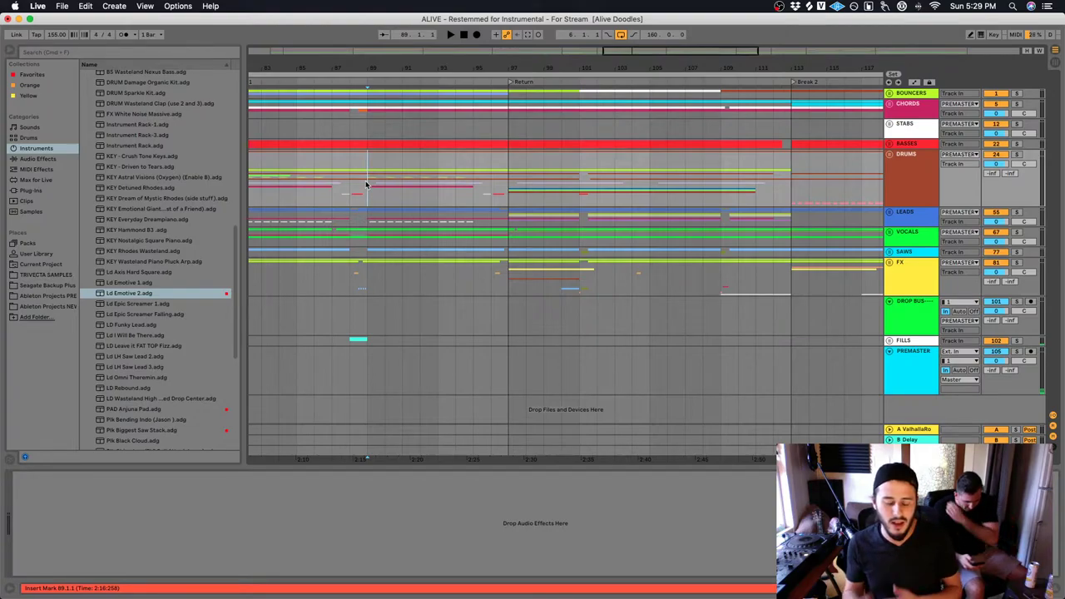
pyautogui.hscroll(-10, 364, 184)
pyautogui.click(358, 194)
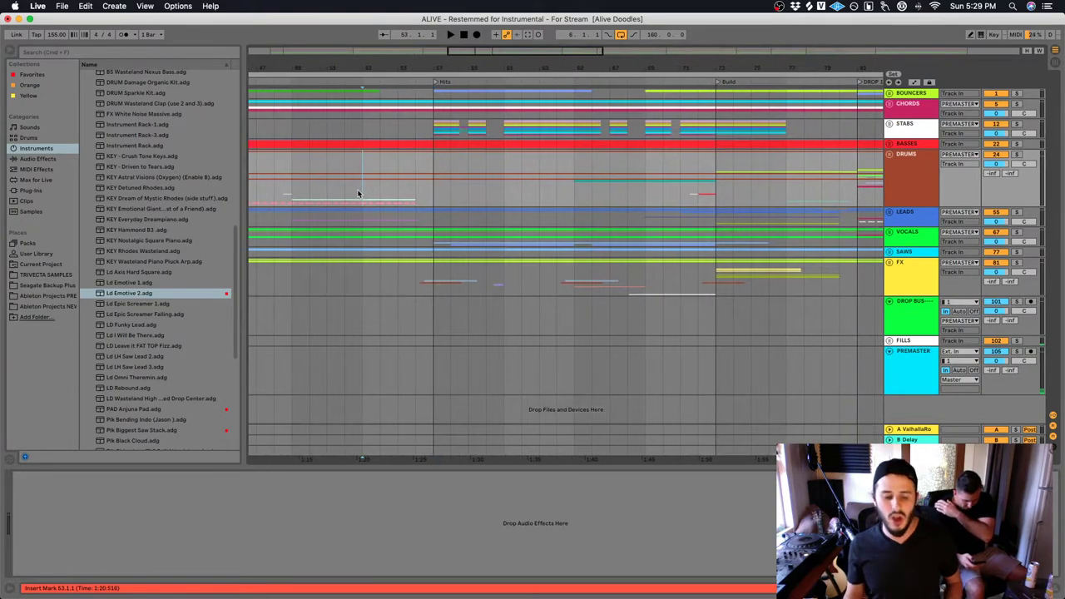
pyautogui.hscroll(-6, 357, 194)
pyautogui.click(350, 194)
pyautogui.hscroll(-6, 366, 194)
pyautogui.hscroll(-4, 387, 194)
pyautogui.click(388, 195)
pyautogui.hscroll(-4, 395, 194)
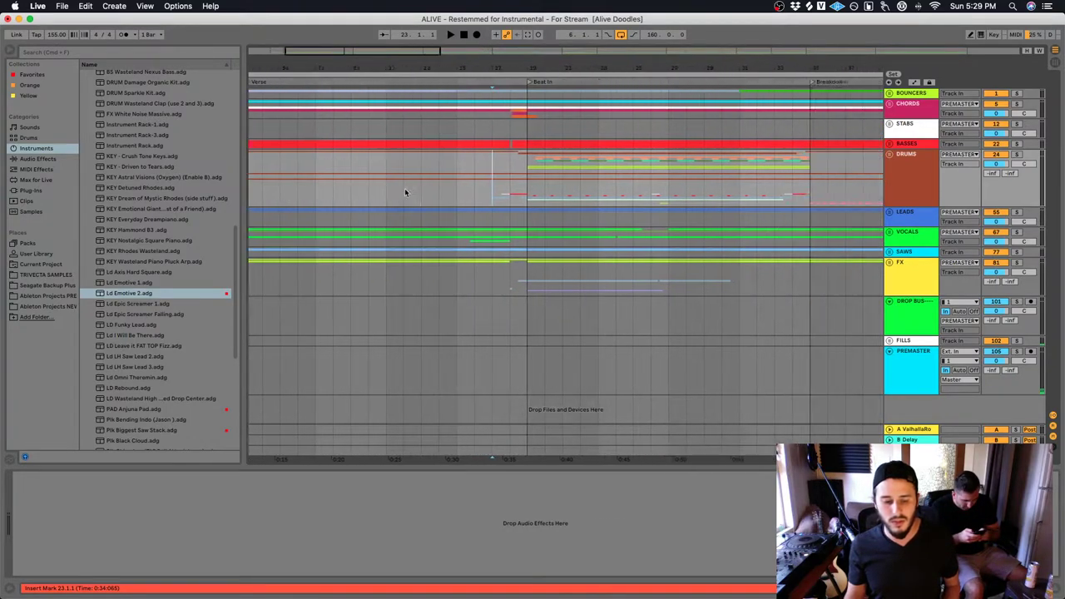
# Play the arrangement from bar 72 and move the insert marker to the Build section at bar 73
pyautogui.hscroll(8, 602, 190)
pyautogui.click(713, 177)
pyautogui.hscroll(-1, 720, 175)
pyautogui.press('space')
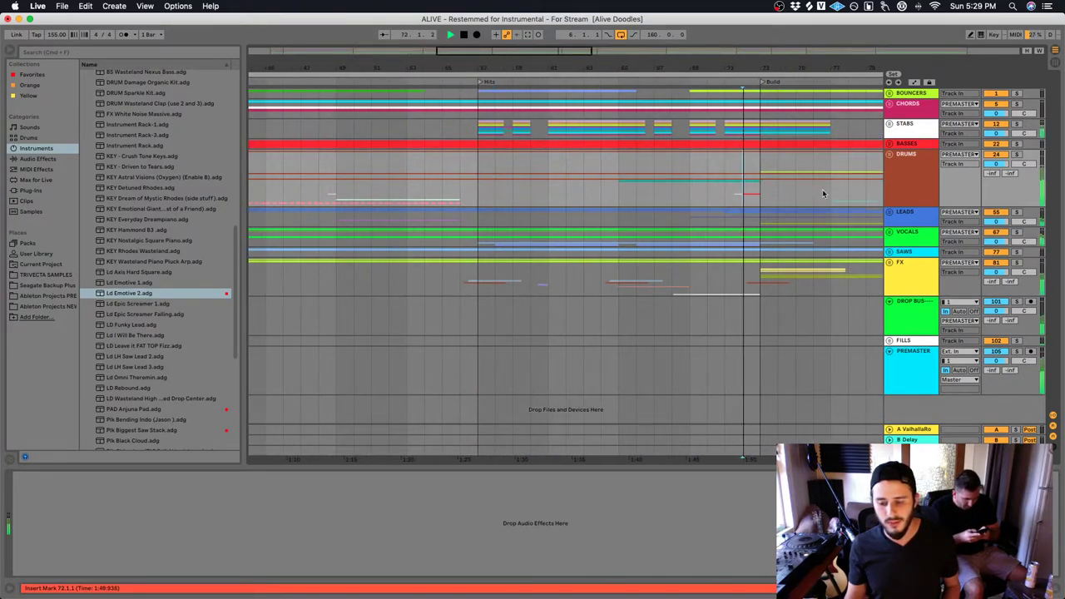
pyautogui.click(751, 196)
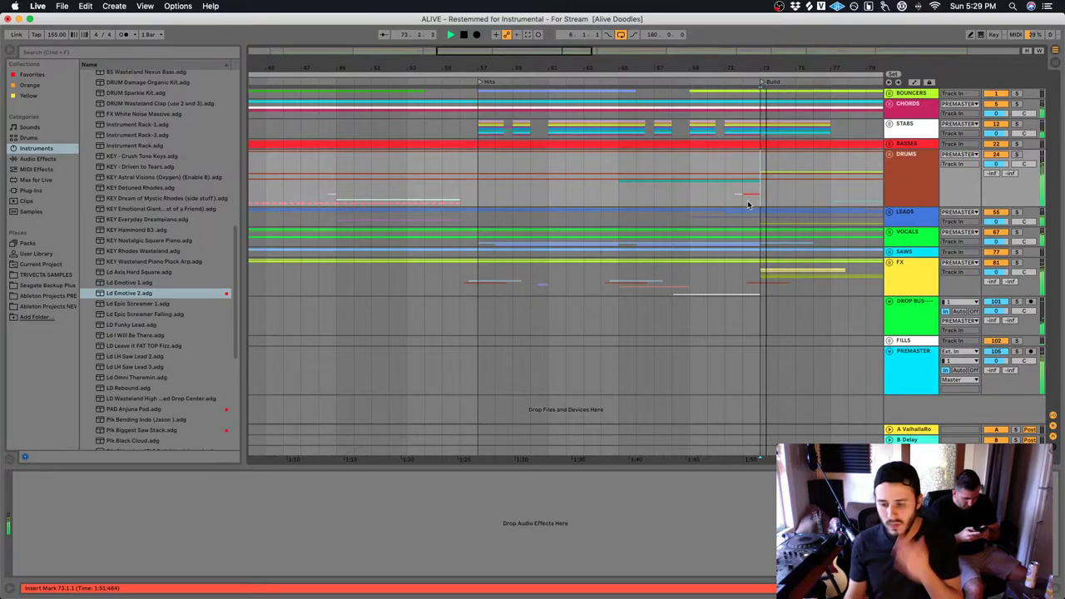
# Expand the DRUMS group and examine its tracks around the Build and DROP 1 during playback
pyautogui.hscroll(8, 749, 204)
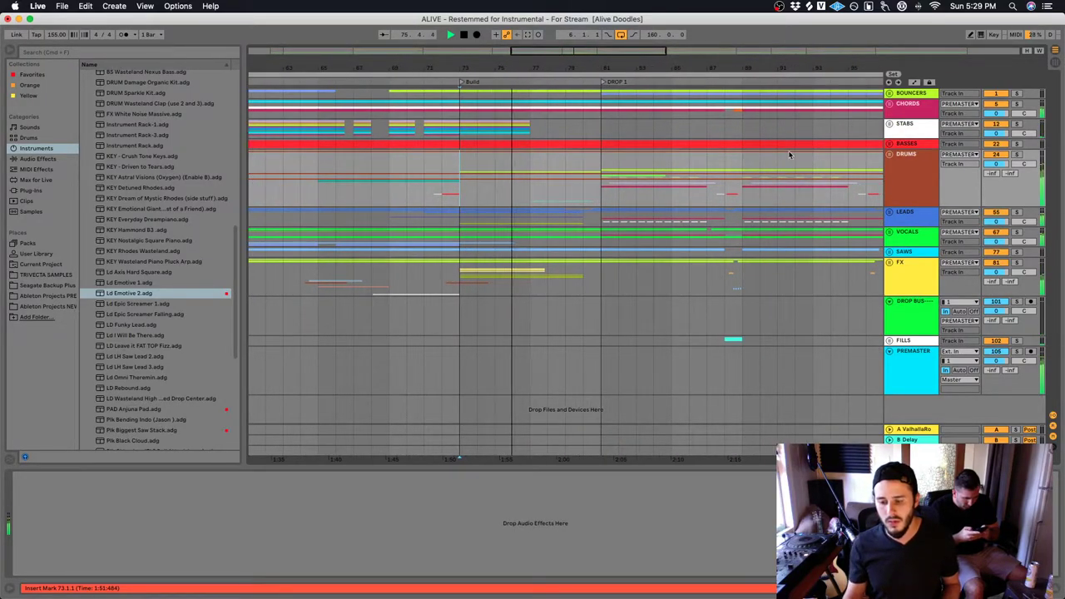
pyautogui.click(909, 155)
pyautogui.click(889, 155)
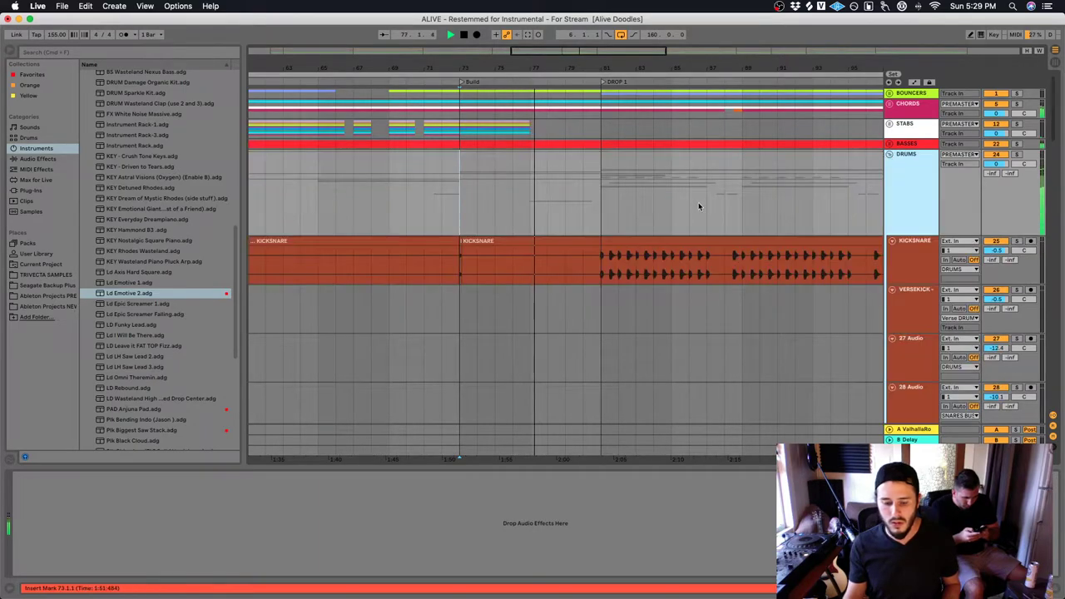
pyautogui.scroll(-10, 696, 204)
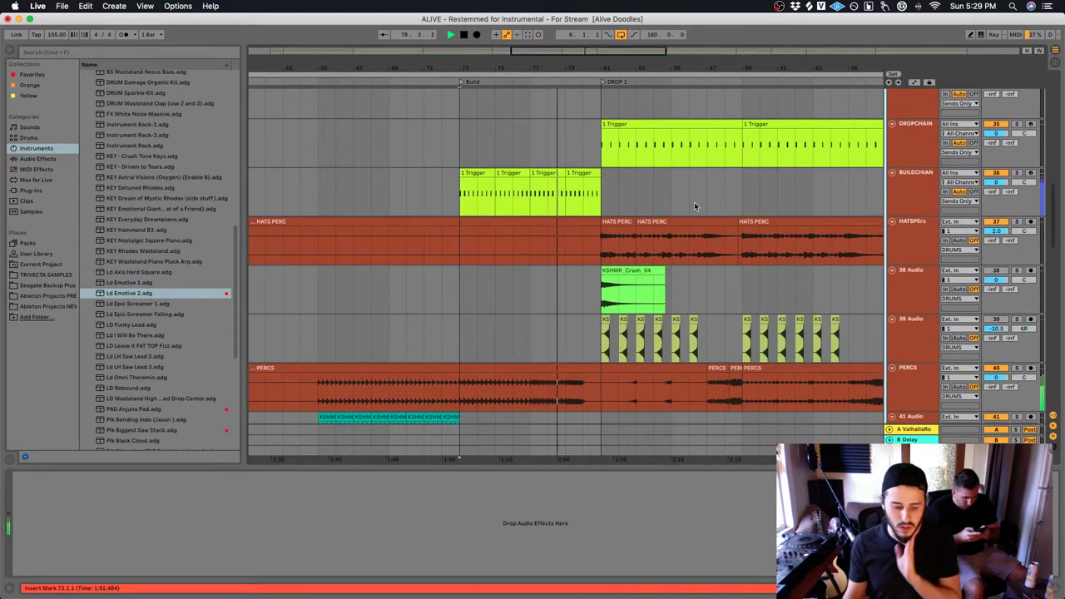
pyautogui.scroll(-5, 694, 202)
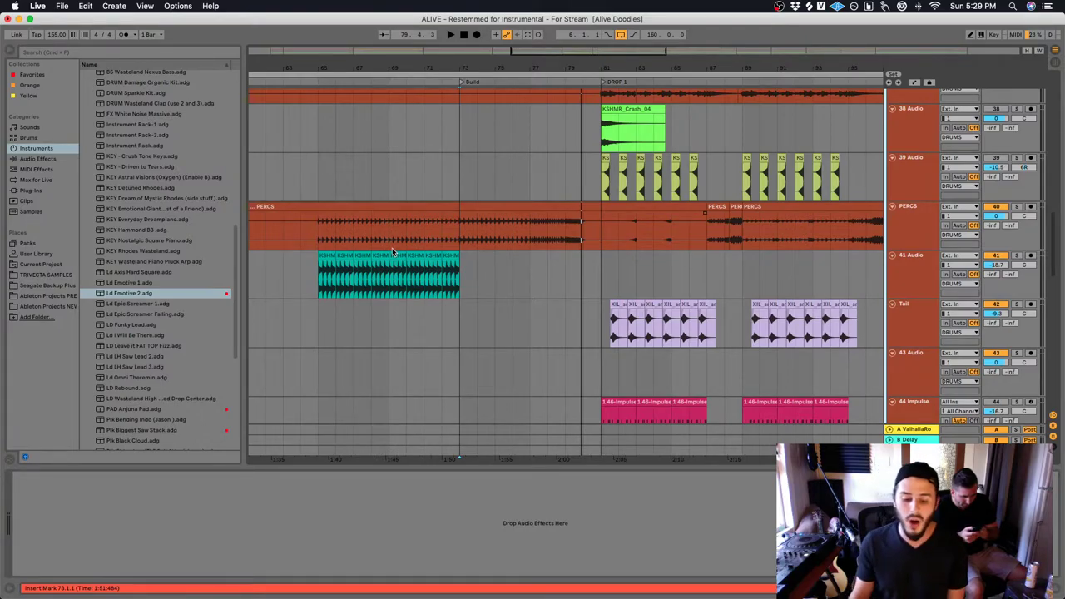
# Examine the DRUMS group's tracks around the Build, placing the insert marker at bars 65 and 73, and collapse the group
pyautogui.scroll(3, 375, 242)
pyautogui.hscroll(-2, 375, 241)
pyautogui.click(349, 227)
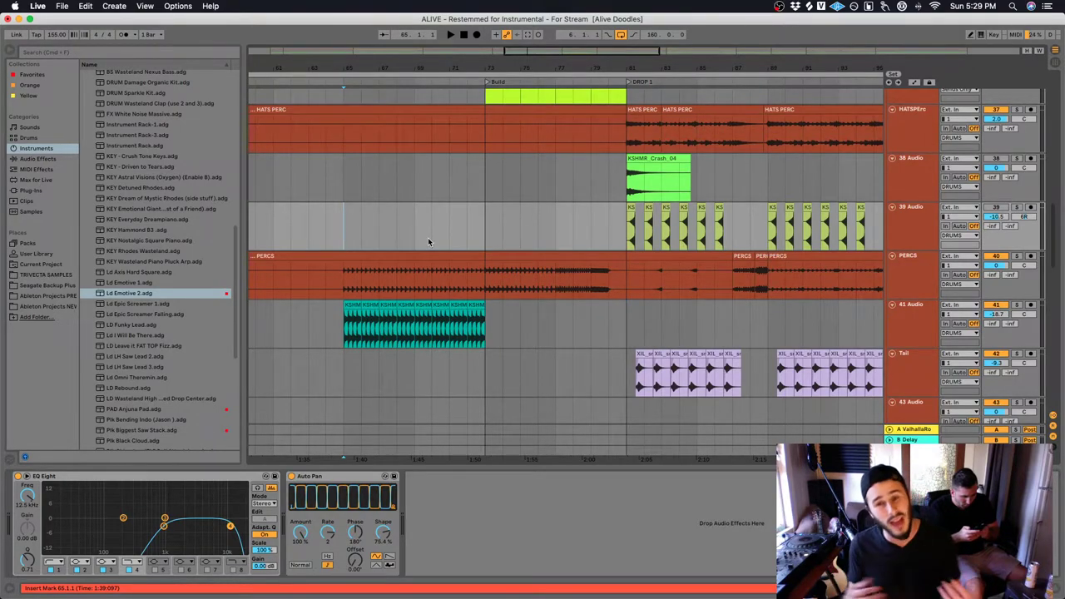
pyautogui.scroll(5, 429, 242)
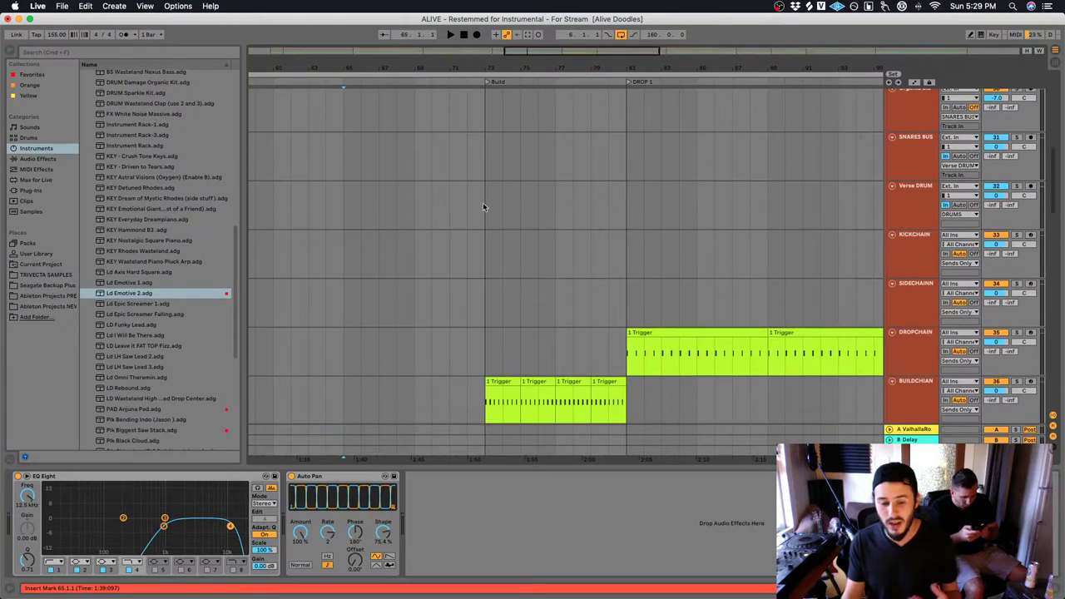
pyautogui.click(483, 207)
pyautogui.scroll(3, 577, 205)
pyautogui.scroll(15, 866, 175)
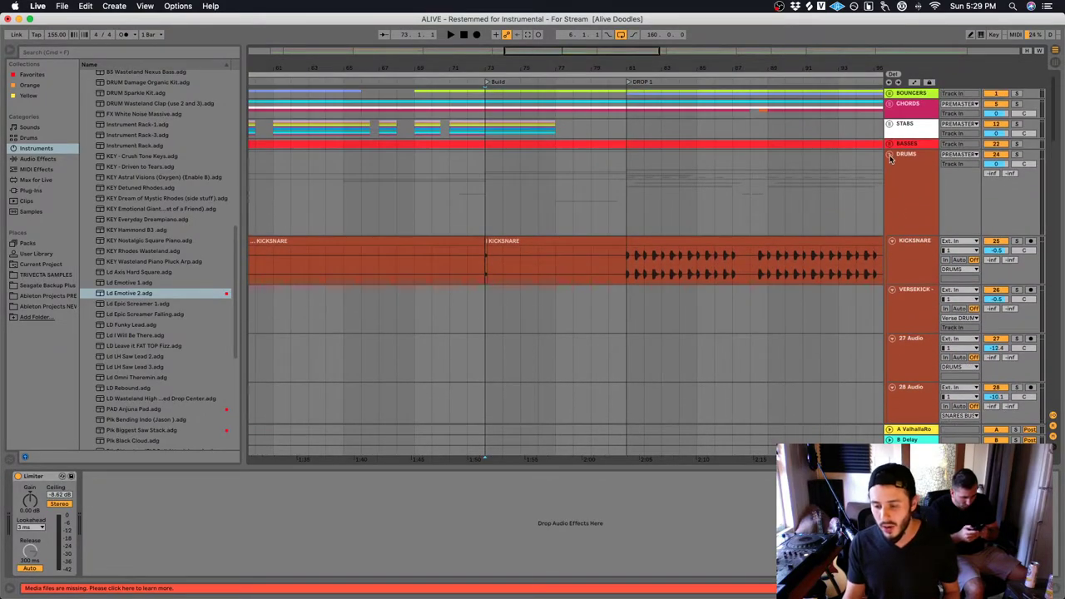
pyautogui.click(890, 155)
# Play the Build from bar 73 with the VOCALS group briefly soloed, and restart playback with the full mix
pyautogui.press('space')
pyautogui.click(1017, 232)
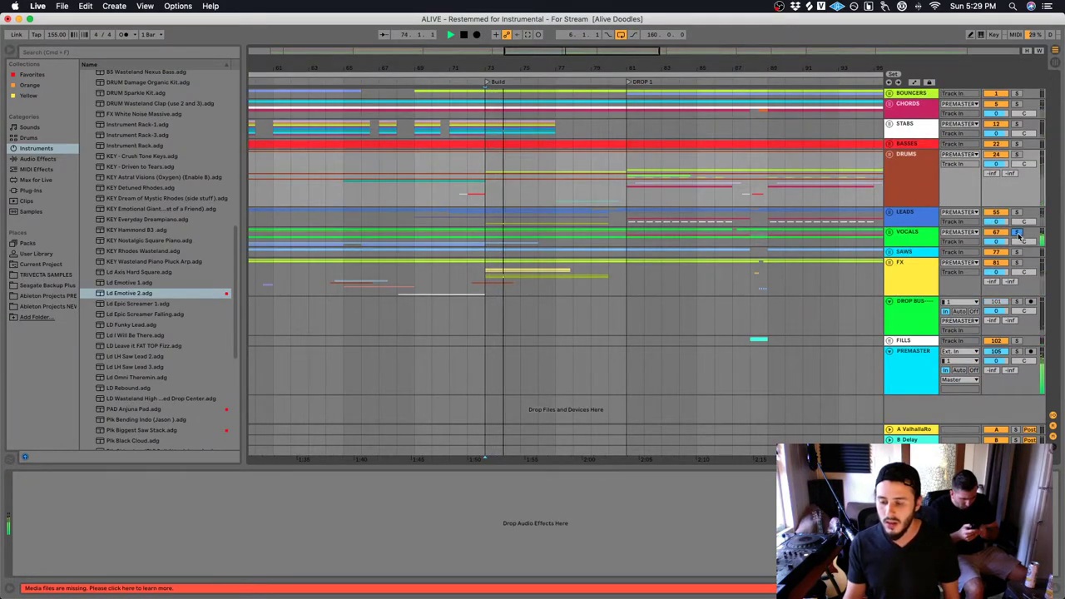
pyautogui.click(1017, 232)
pyautogui.press('space')
pyautogui.press('space')
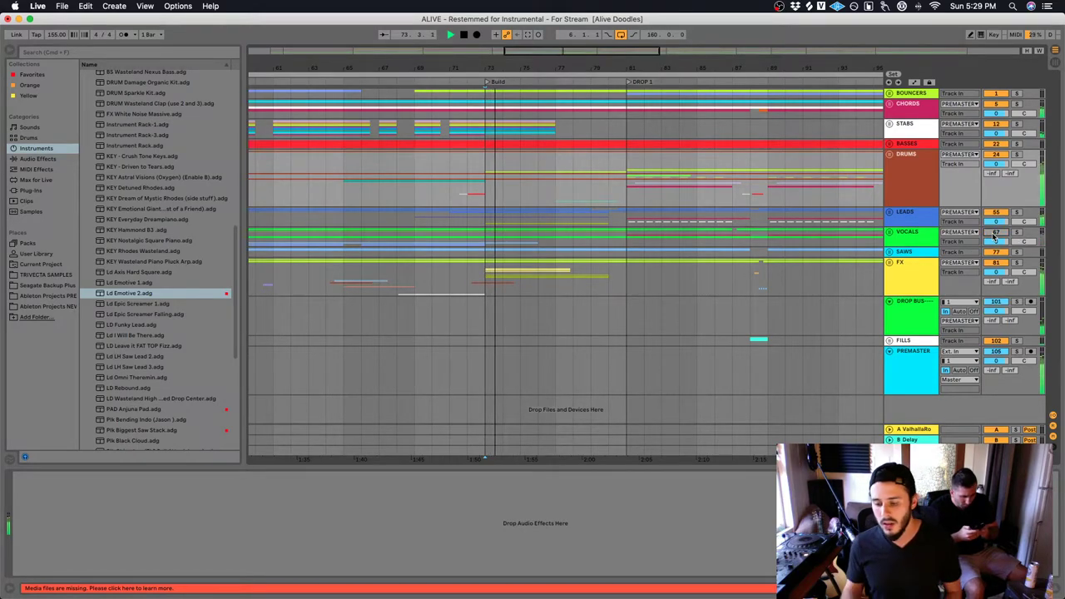
# Expand the LEADS group, solo the LEADS MAIN track and play it from DROP 1 at bar 81
pyautogui.click(890, 212)
pyautogui.scroll(-3, 668, 254)
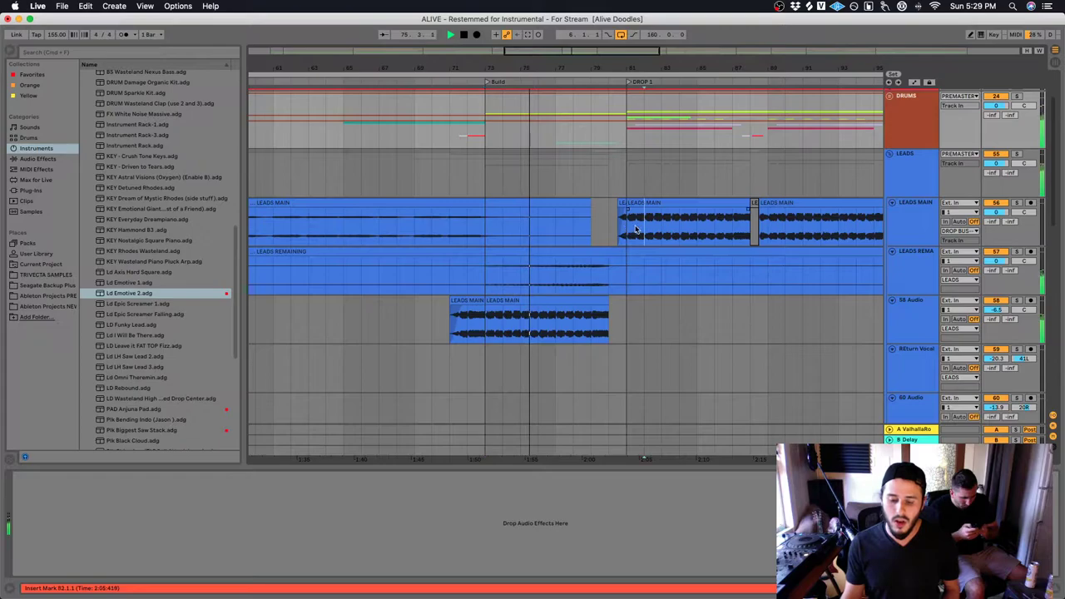
pyautogui.click(903, 186)
pyautogui.click(1016, 204)
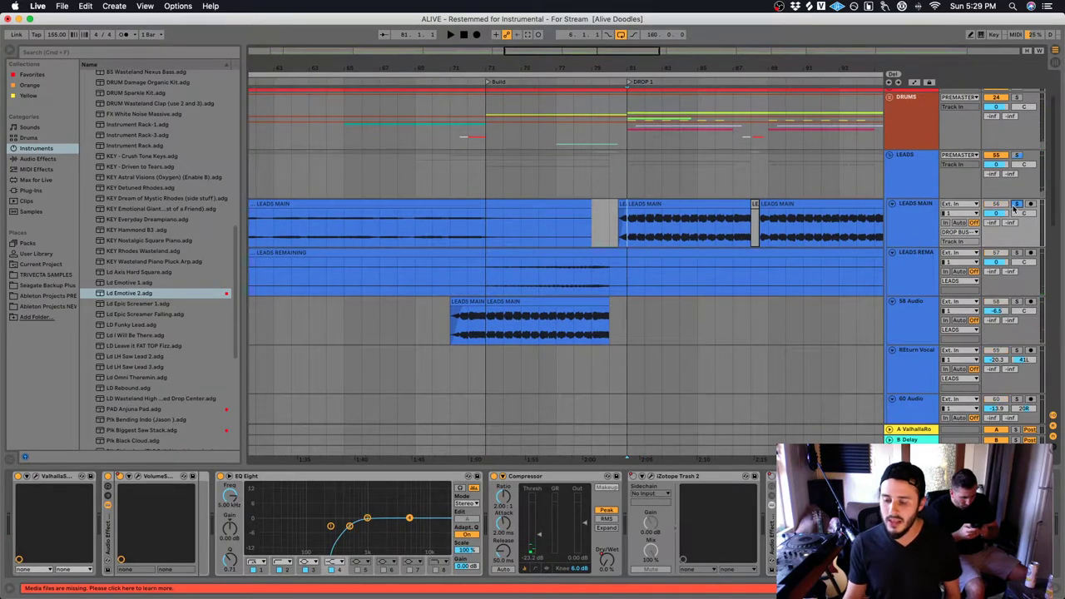
pyautogui.press('space')
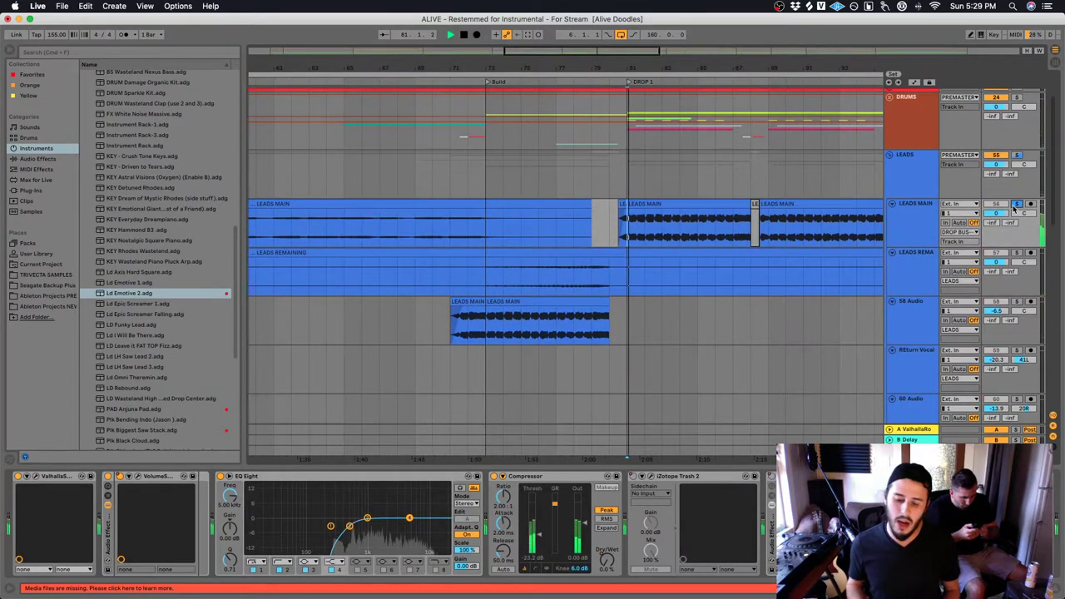
# Solo the 58 Audio track, audition its filtered lead from bars 72 and 73, and clear the solo
pyautogui.click(468, 320)
pyautogui.press('space')
pyautogui.click(1016, 302)
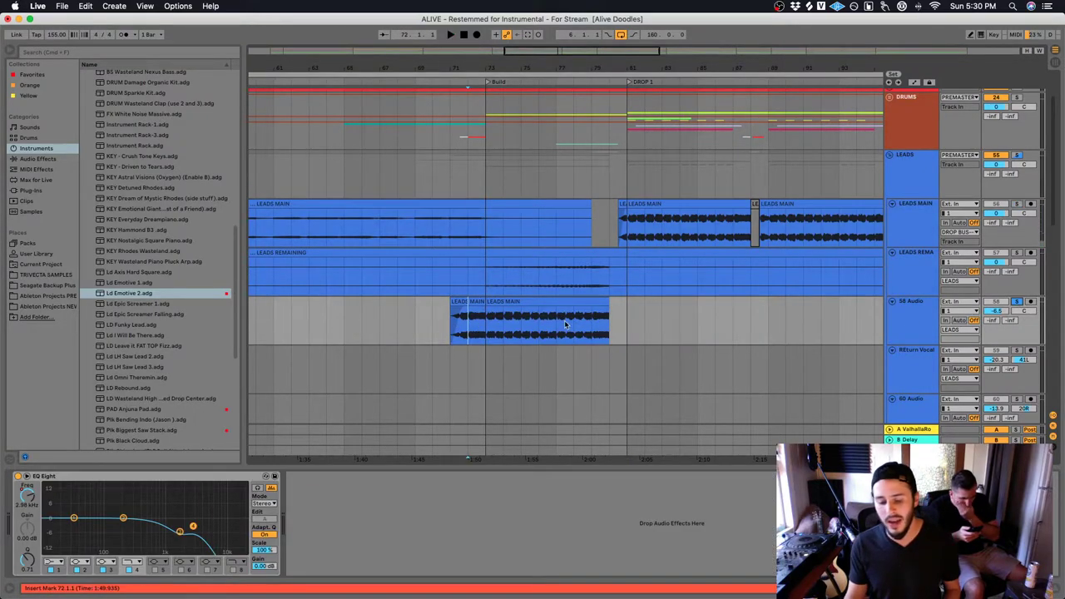
pyautogui.press('space')
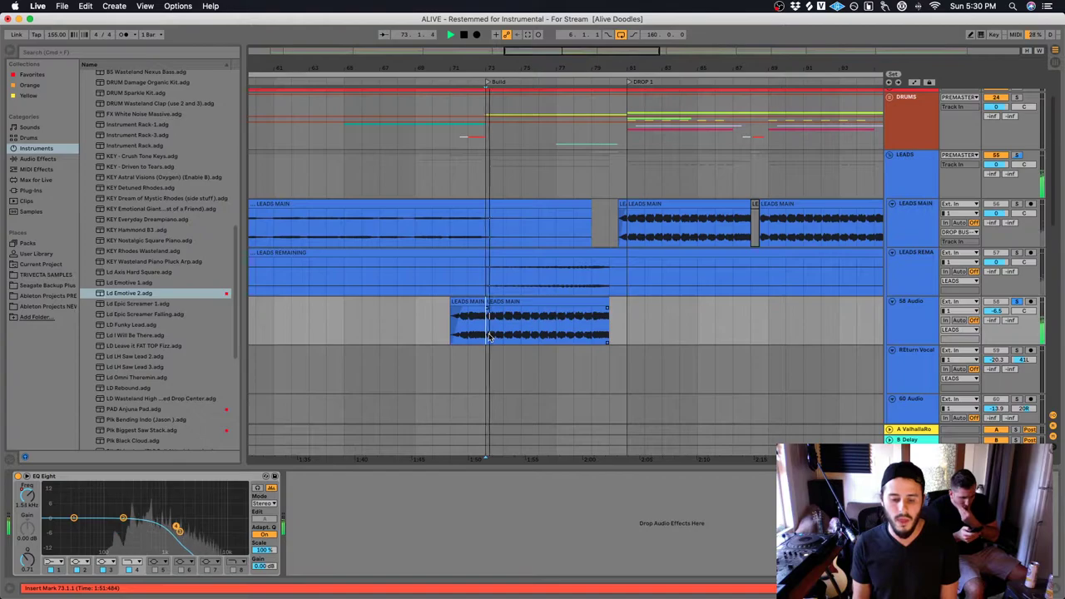
pyautogui.press('space')
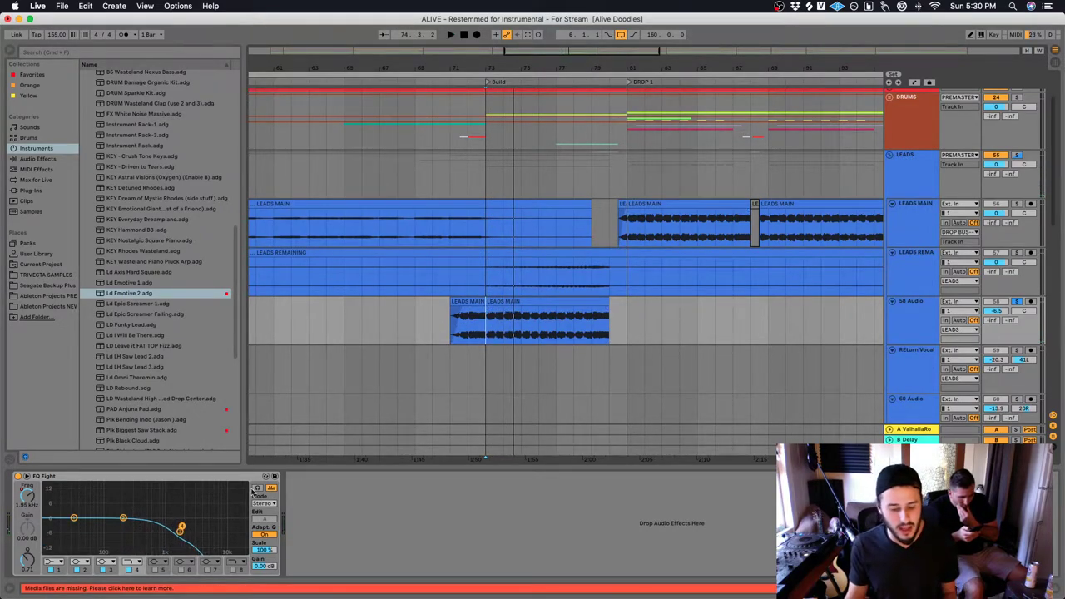
pyautogui.press('space')
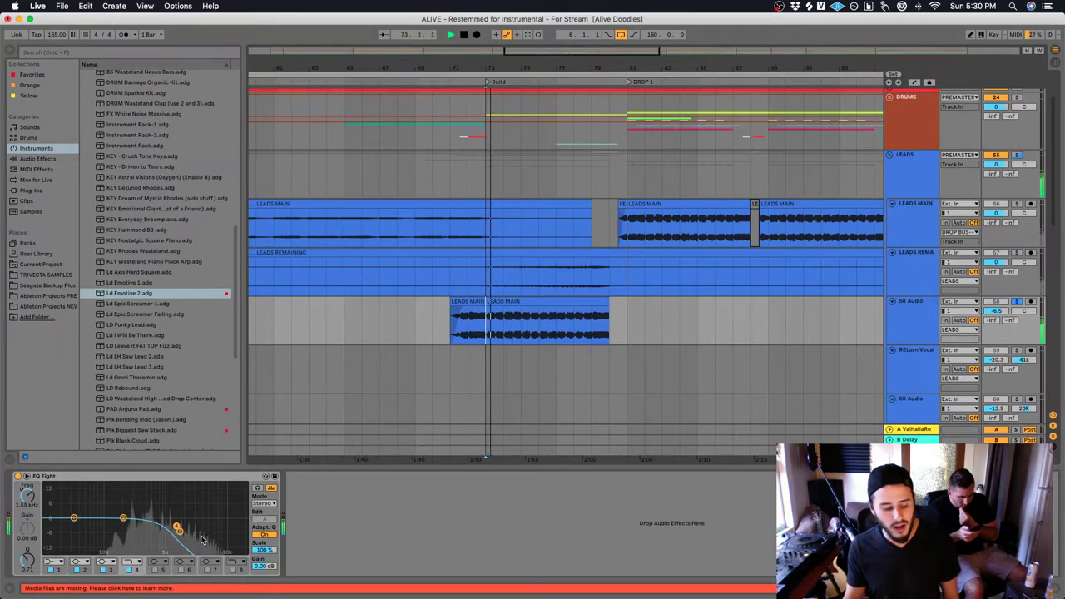
pyautogui.moveTo(181, 528); pyautogui.dragTo(199, 528)
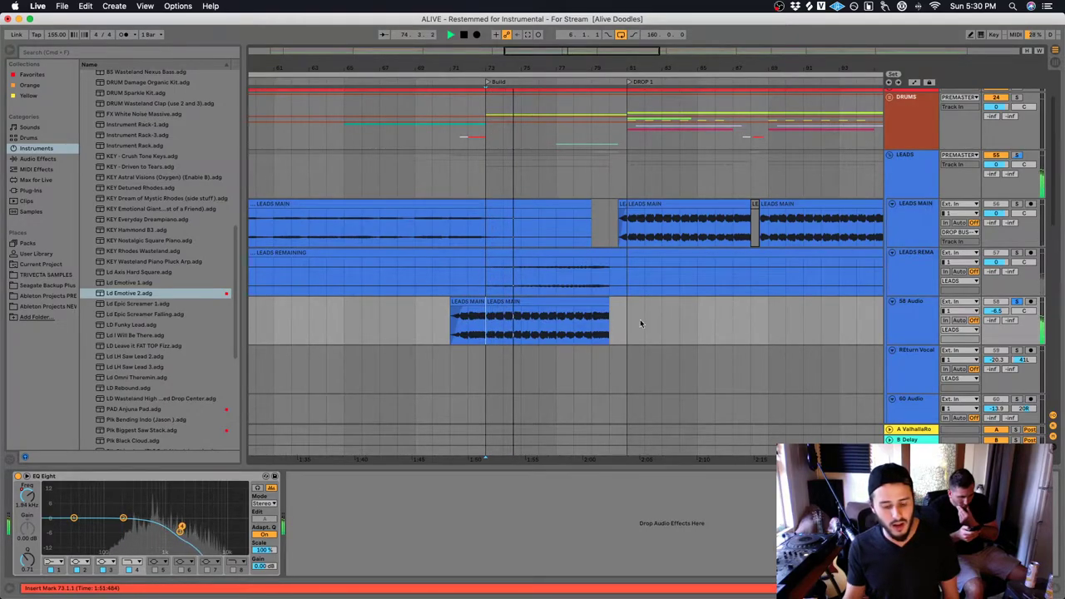
pyautogui.click(1017, 301)
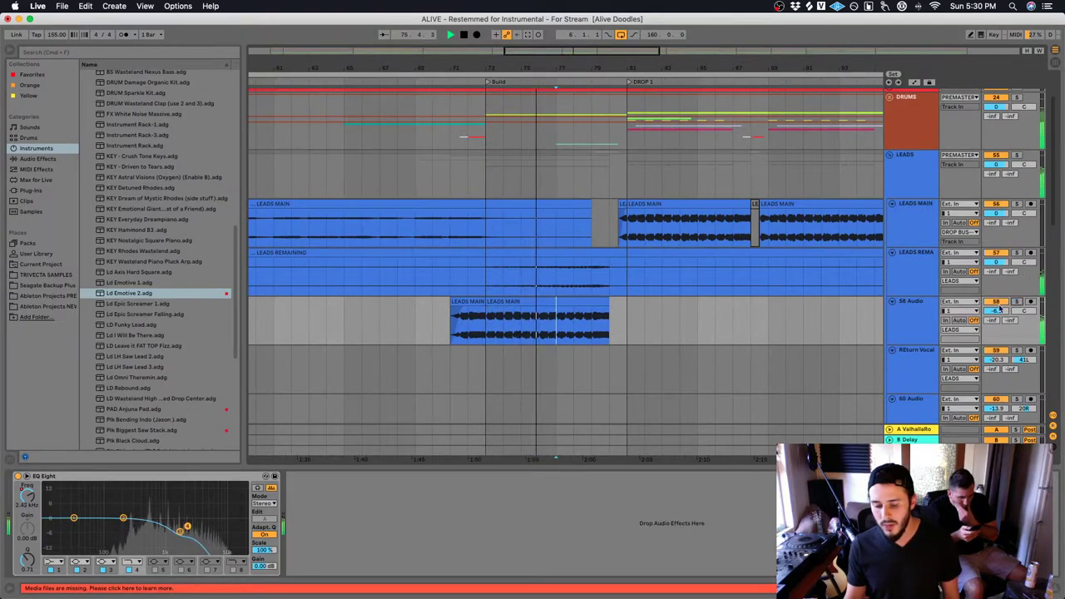
# Solo the Build LEad track, audition it through the Build with its Compressor briefly bypassed, and stop playback
pyautogui.scroll(-6, 591, 287)
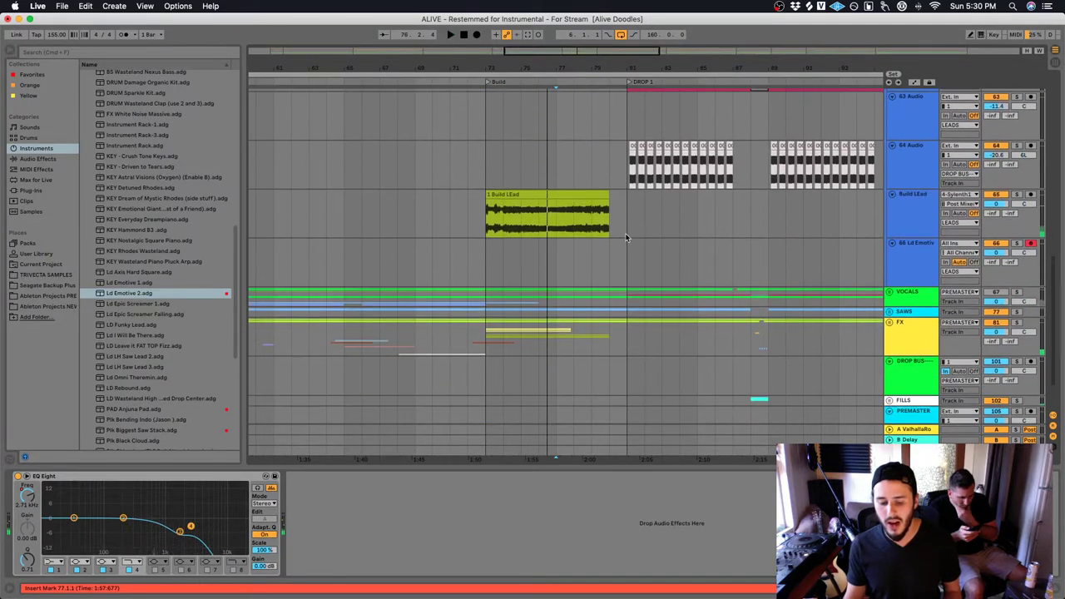
pyautogui.scroll(5, 591, 288)
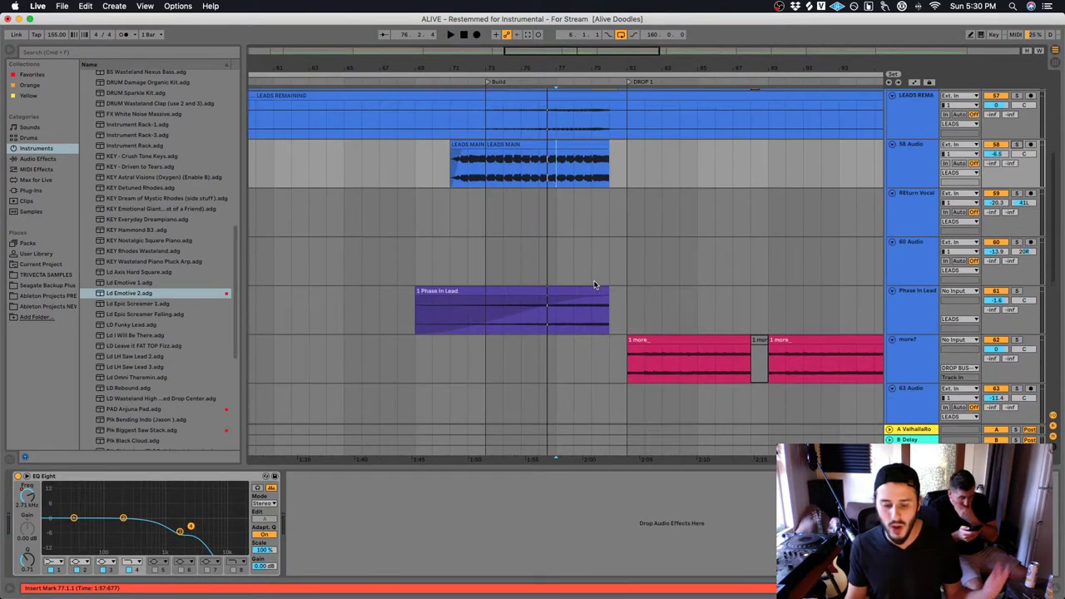
pyautogui.scroll(-6, 594, 286)
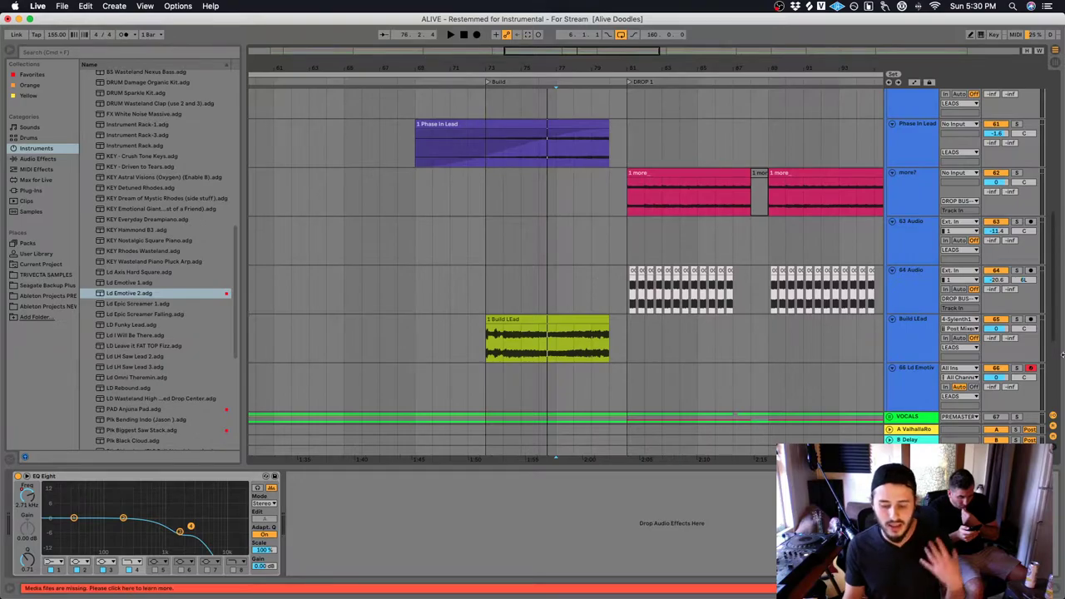
pyautogui.click(1017, 323)
pyautogui.press('space')
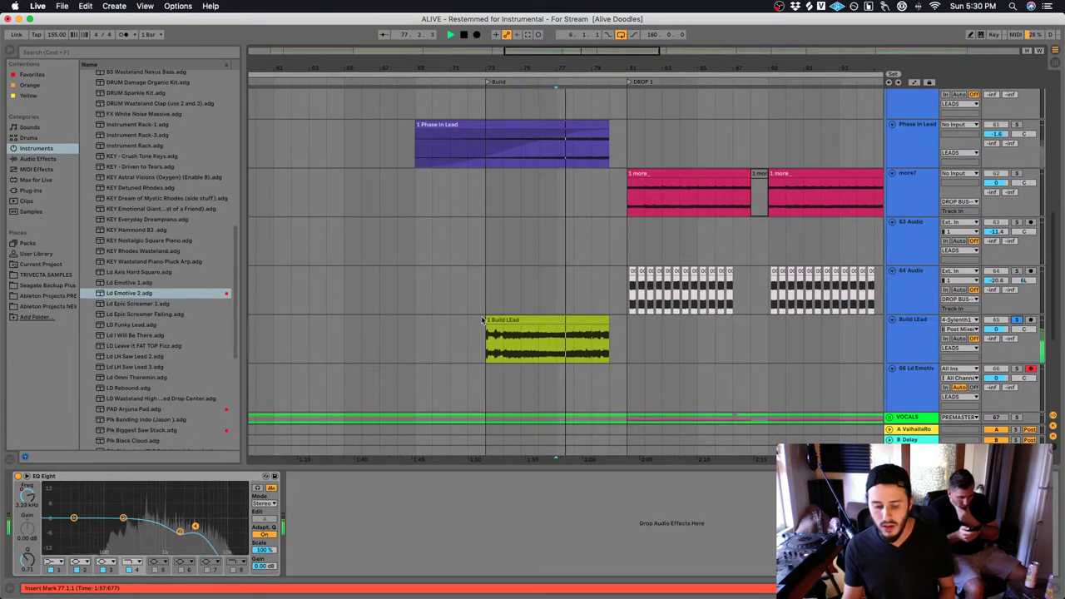
pyautogui.click(529, 331)
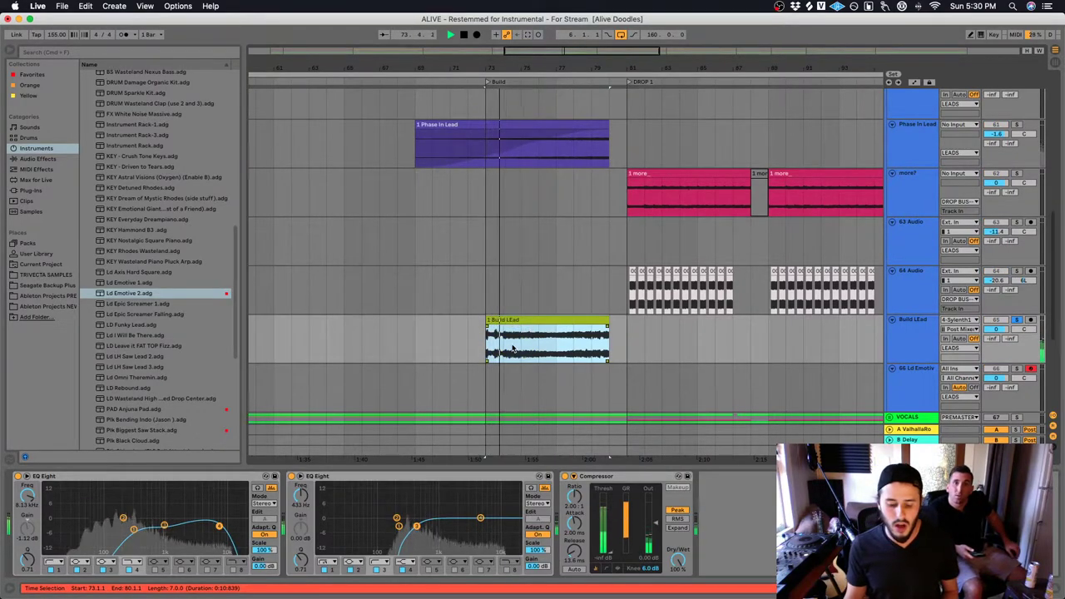
pyautogui.click(505, 346)
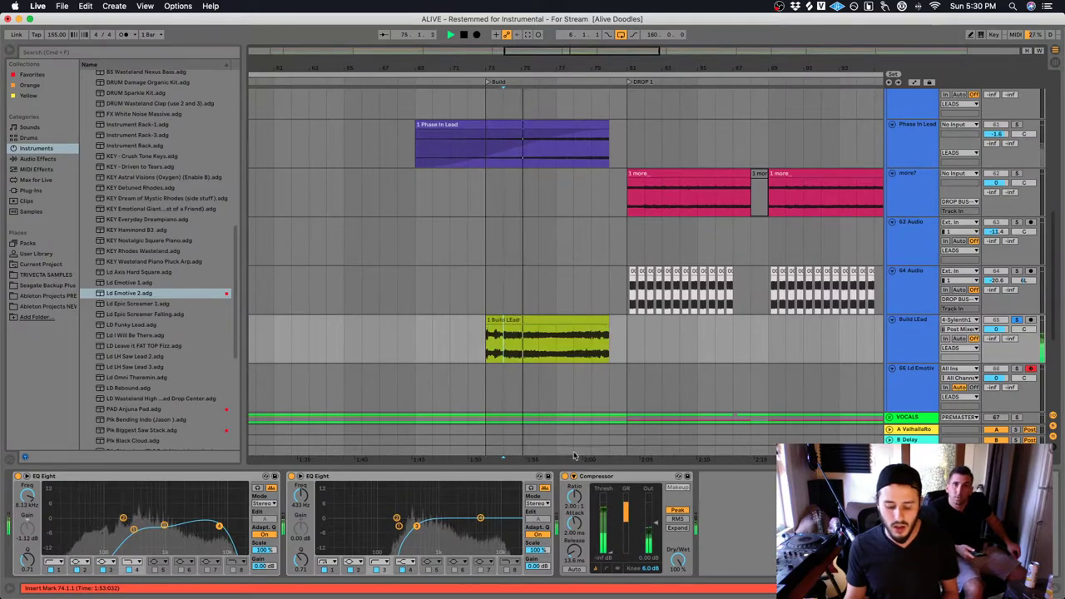
pyautogui.click(566, 477)
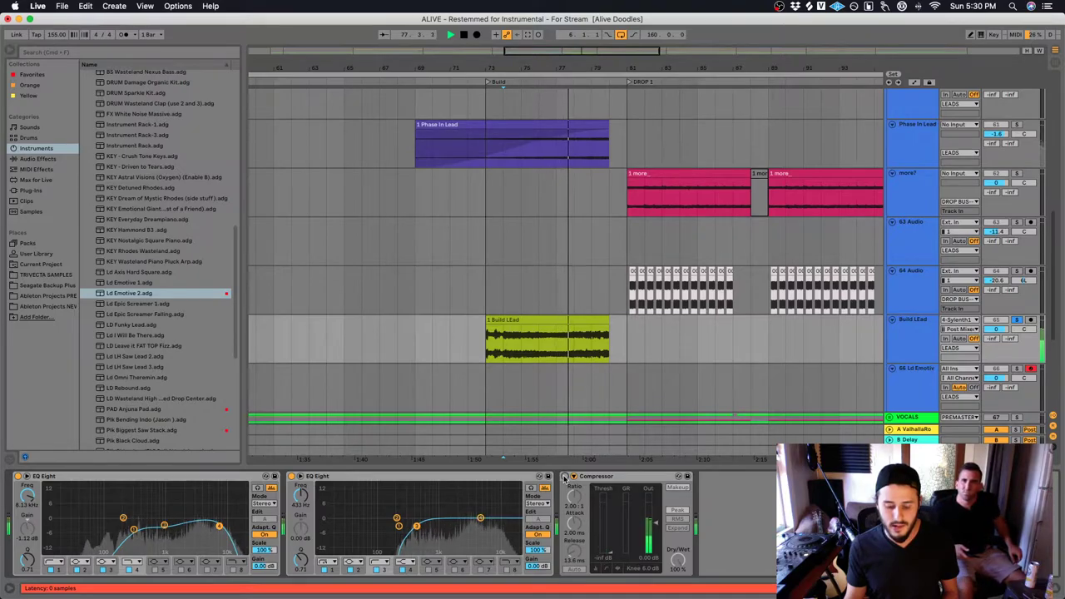
pyautogui.press('space')
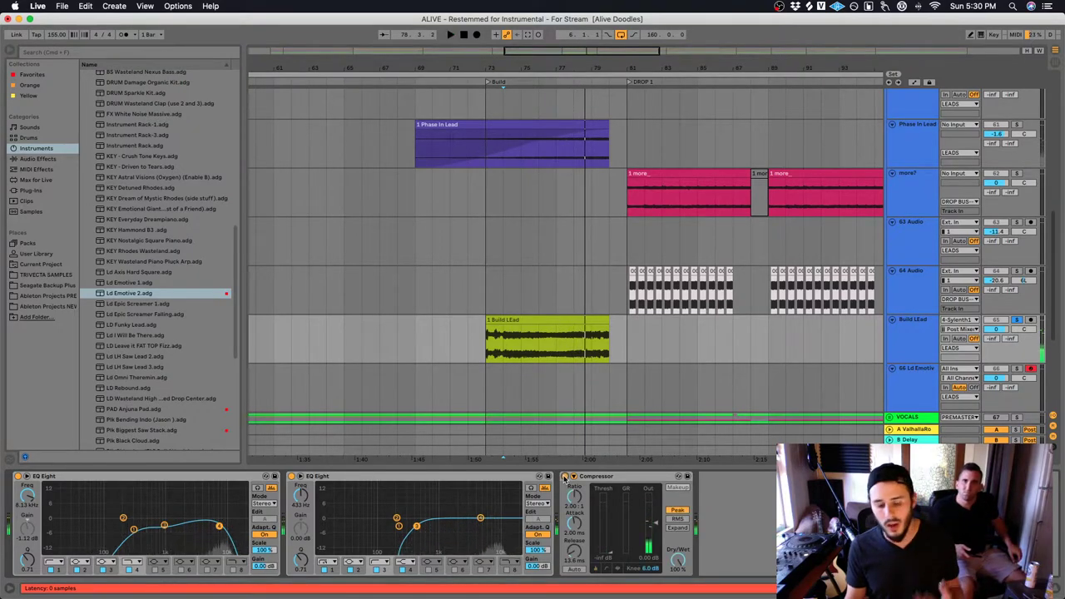
# Solo the Phase In Lead track and play it from bars 77 and 73
pyautogui.click(1016, 124)
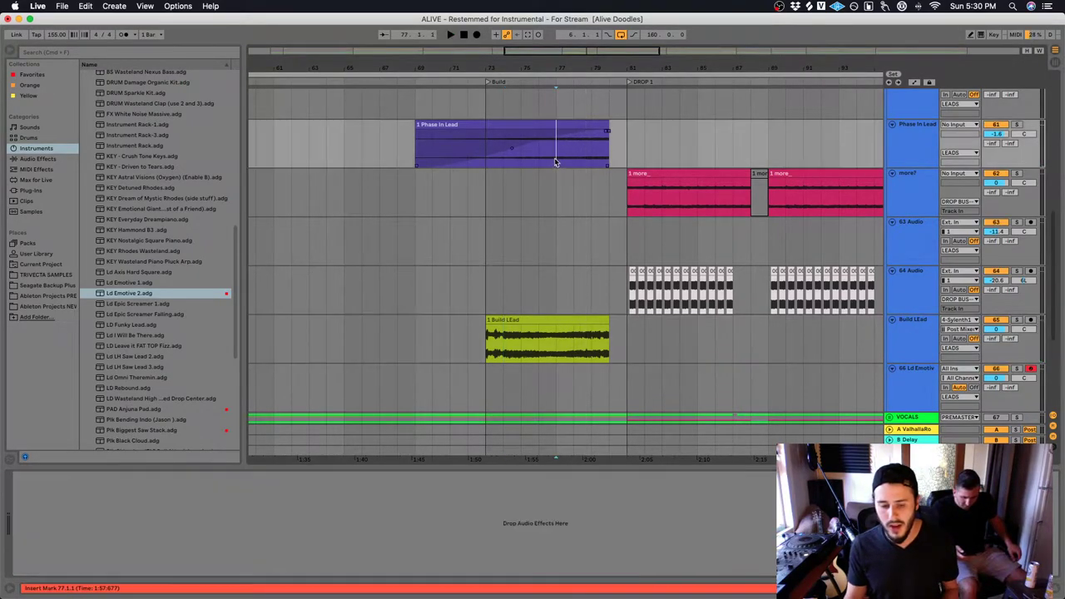
pyautogui.press('space')
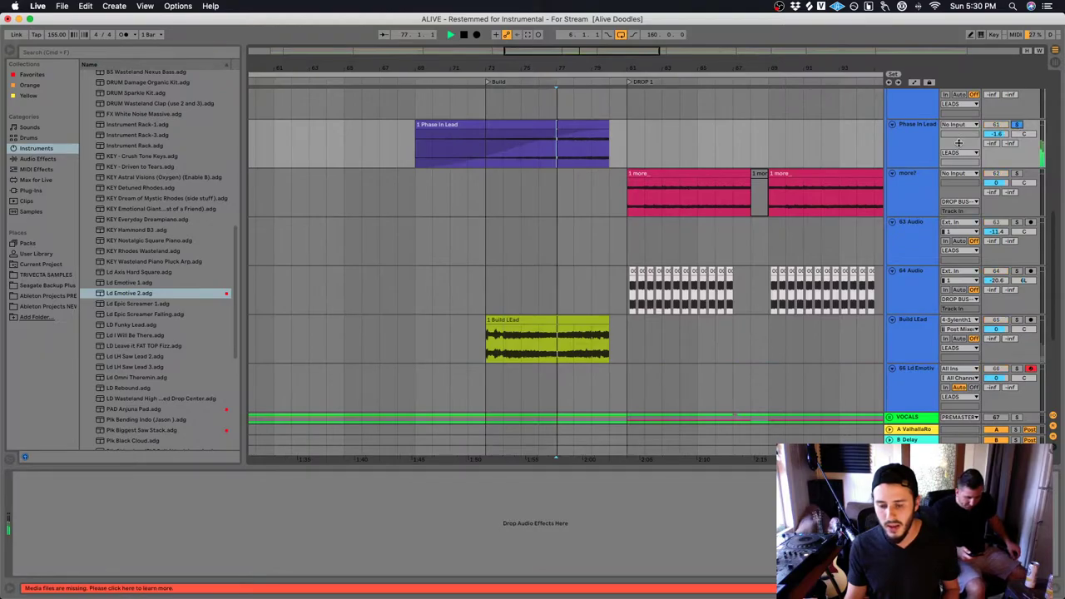
pyautogui.click(512, 166)
pyautogui.scroll(3, 618, 242)
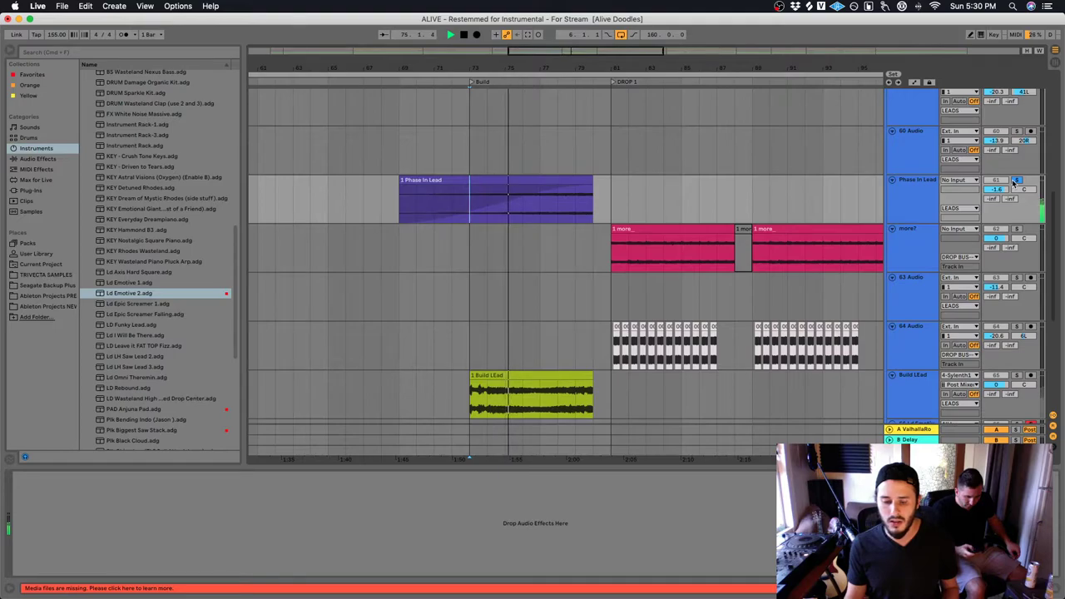
# Review the LEADS group's tracks during full-mix playback, then collapse the expanded group
pyautogui.scroll(2, 616, 216)
pyautogui.scroll(3, 616, 217)
pyautogui.scroll(10, 612, 267)
pyautogui.scroll(-10, 813, 298)
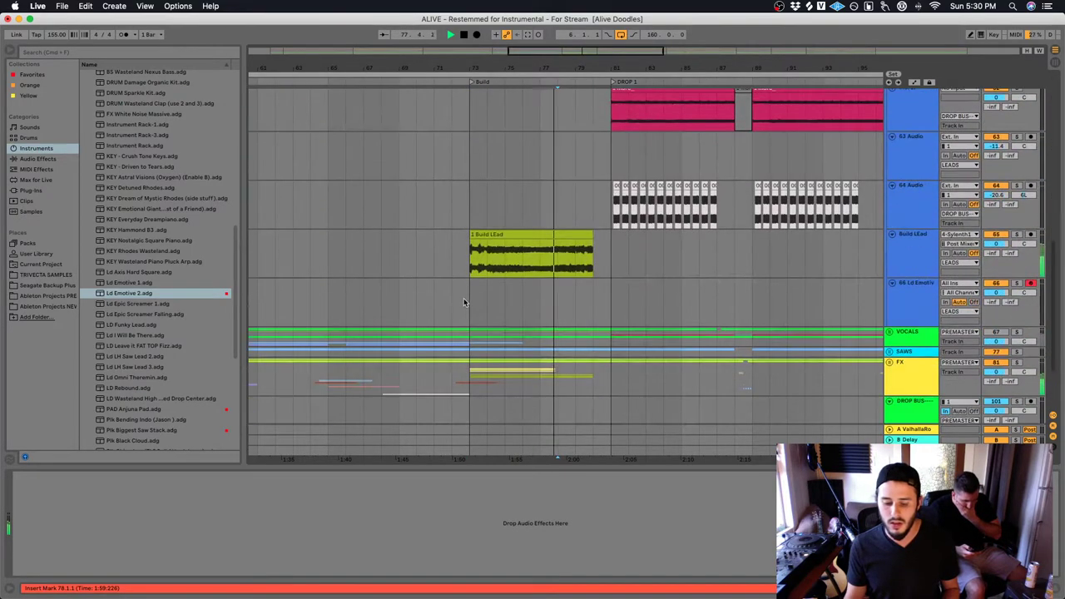
pyautogui.click(809, 298)
pyautogui.scroll(10, 809, 297)
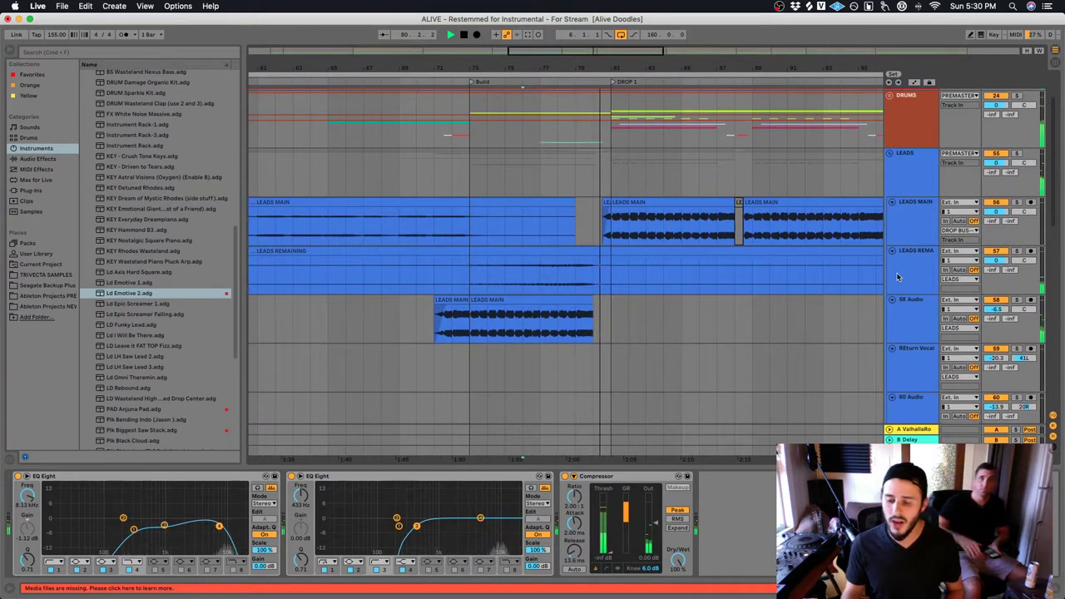
pyautogui.keyDown('alt'); pyautogui.click(890, 154); pyautogui.keyUp('alt')
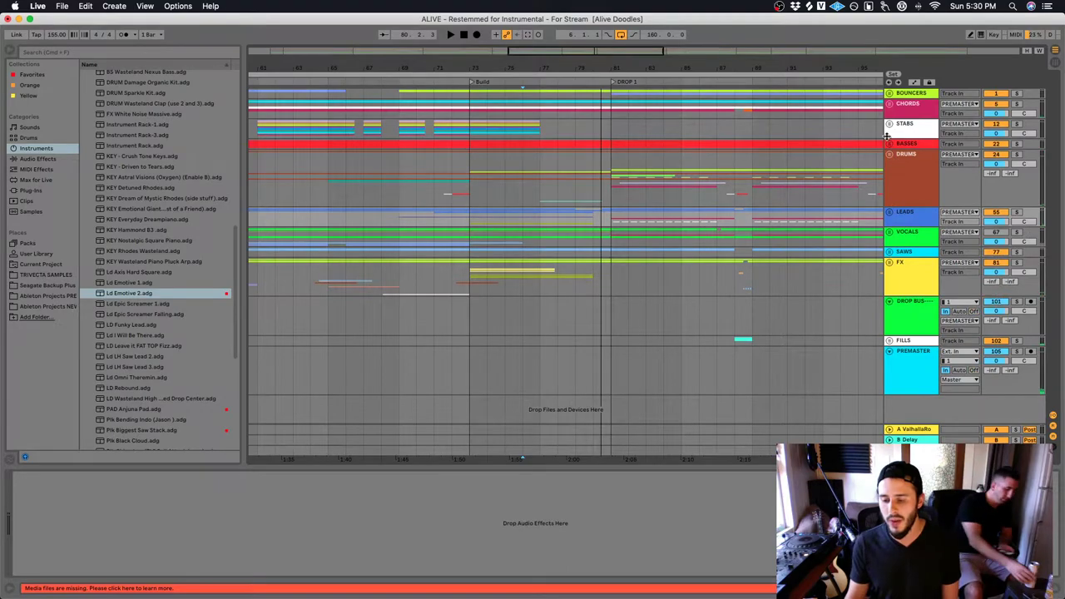
# Expand the BASSES group, place the insert marker on the SUB track at bars 72 and 73, and play the Build
pyautogui.click(889, 143)
pyautogui.click(522, 193)
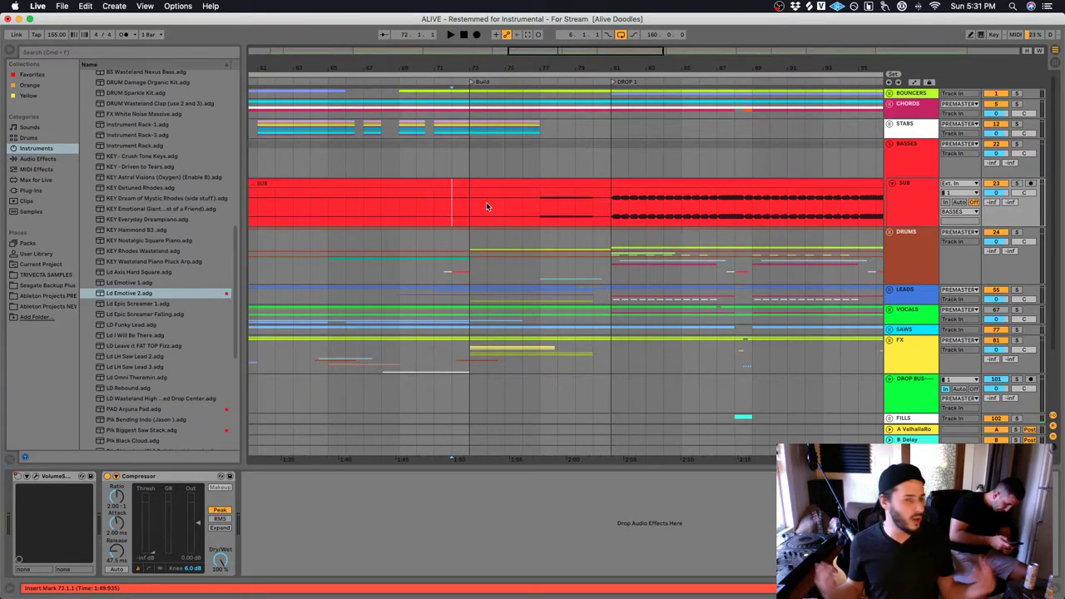
pyautogui.click(483, 214)
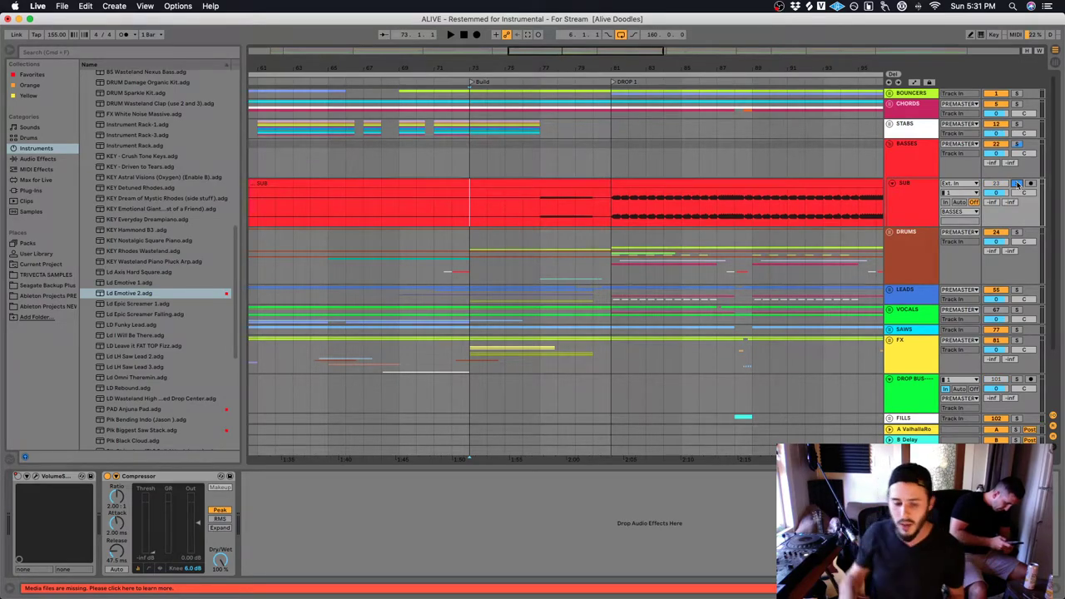
pyautogui.press('space')
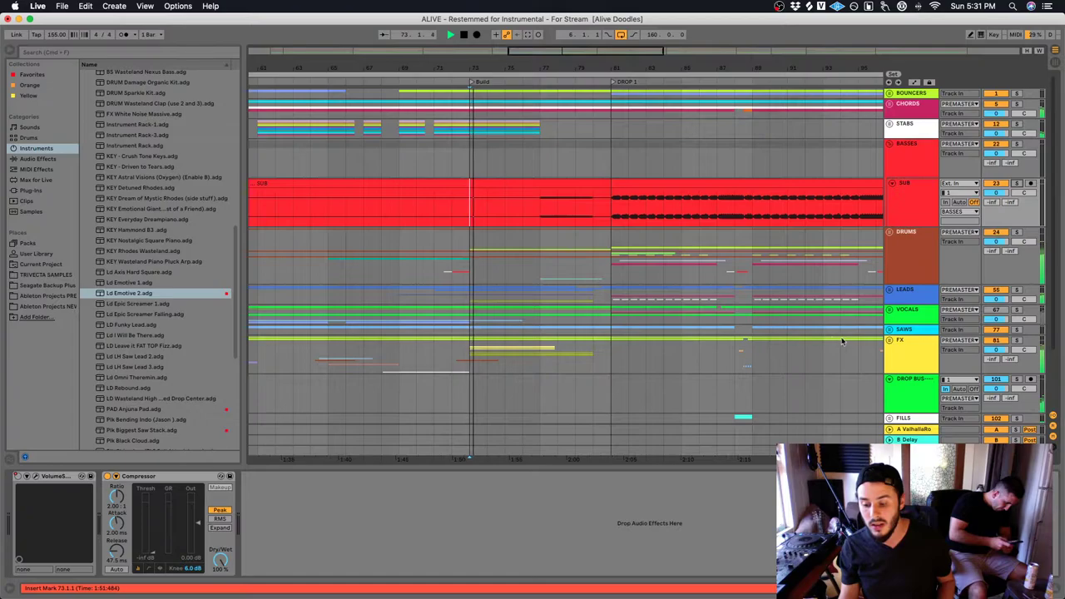
# Solo the FX group, play the Build from bar 73 and stop playback
pyautogui.click(1015, 342)
pyautogui.press('space')
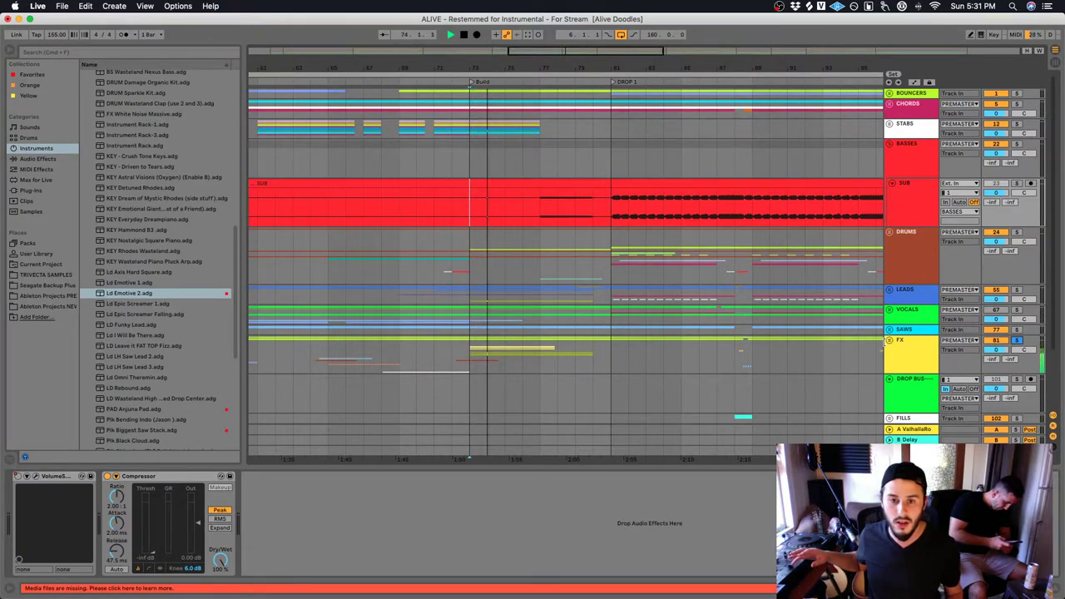
pyautogui.press('space')
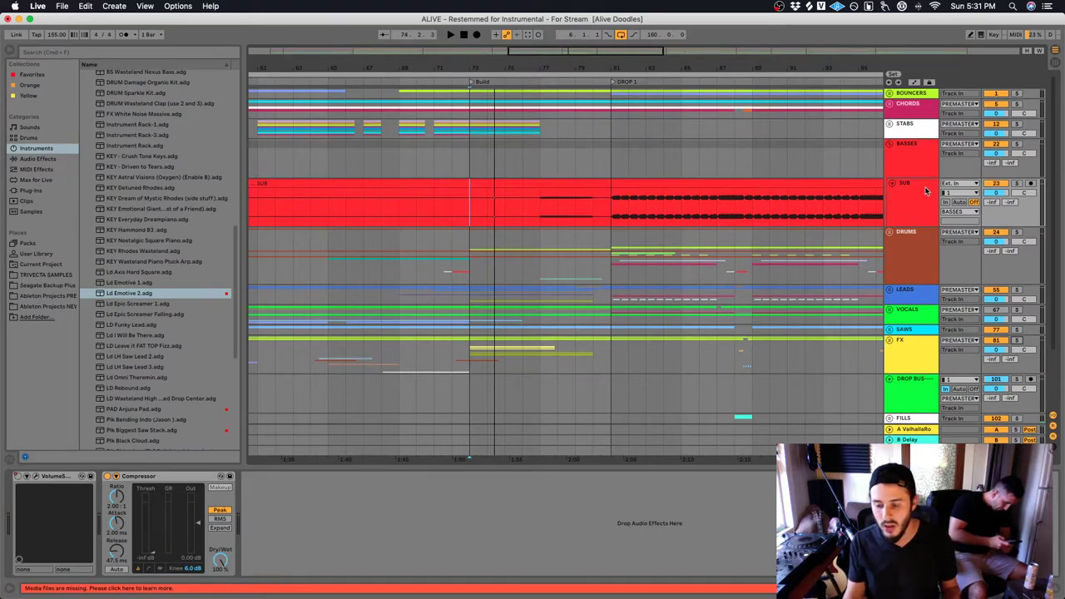
# Solo the SUB track and play it from bar 77 in the Build
pyautogui.click(1016, 184)
pyautogui.press('space')
pyautogui.click(527, 208)
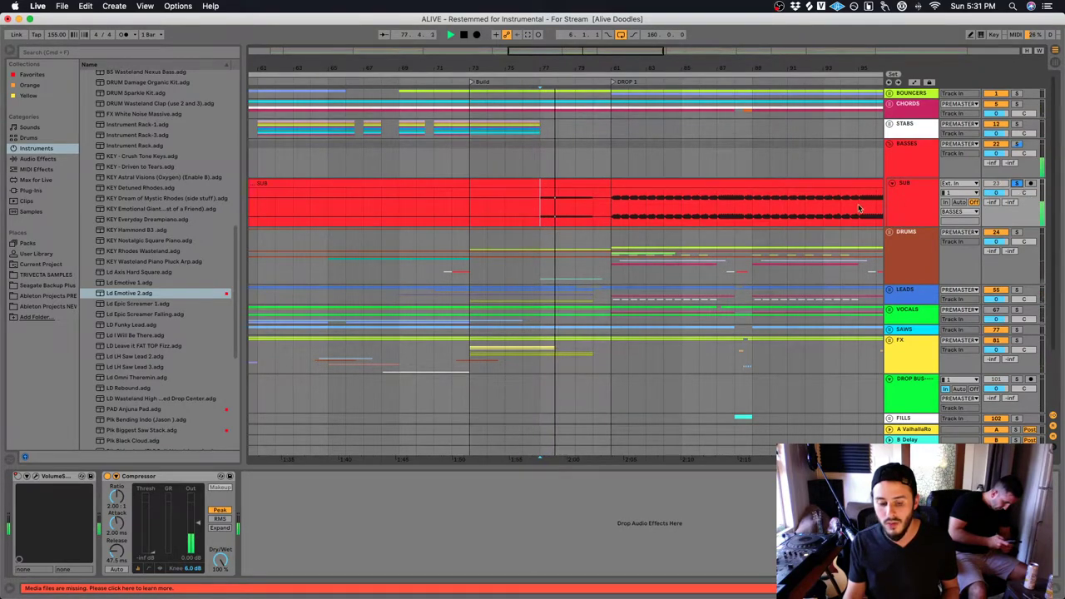
# Add a Spectrum audio effect to the SUB track after its Compressor
pyautogui.click(48, 190)
pyautogui.click(36, 159)
pyautogui.scroll(-2, 134, 391)
pyautogui.click(134, 402)
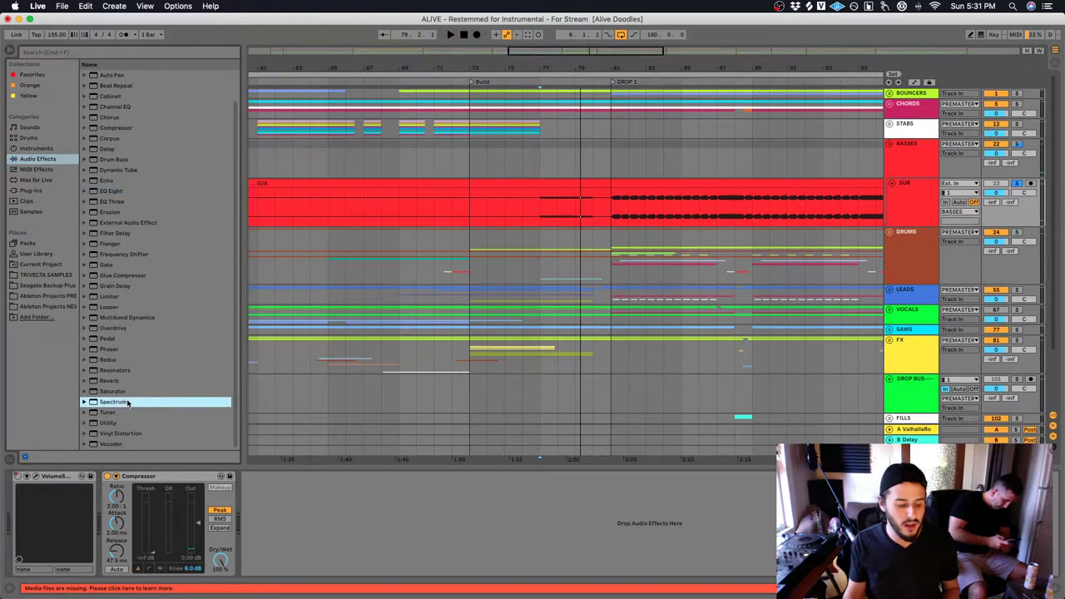
pyautogui.moveTo(376, 496); pyautogui.dragTo(375, 501)
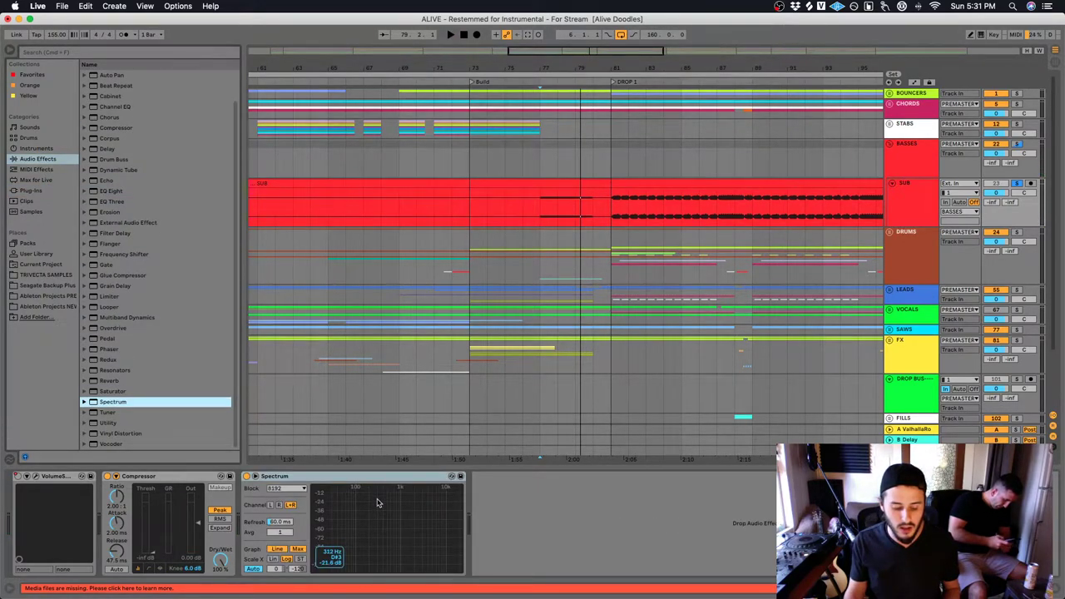
# Inspect the soloed sub in the enlarged Spectrum display during playback, then restore the arrangement and play the full mix from bar 77
pyautogui.doubleClick(377, 503)
pyautogui.press('space')
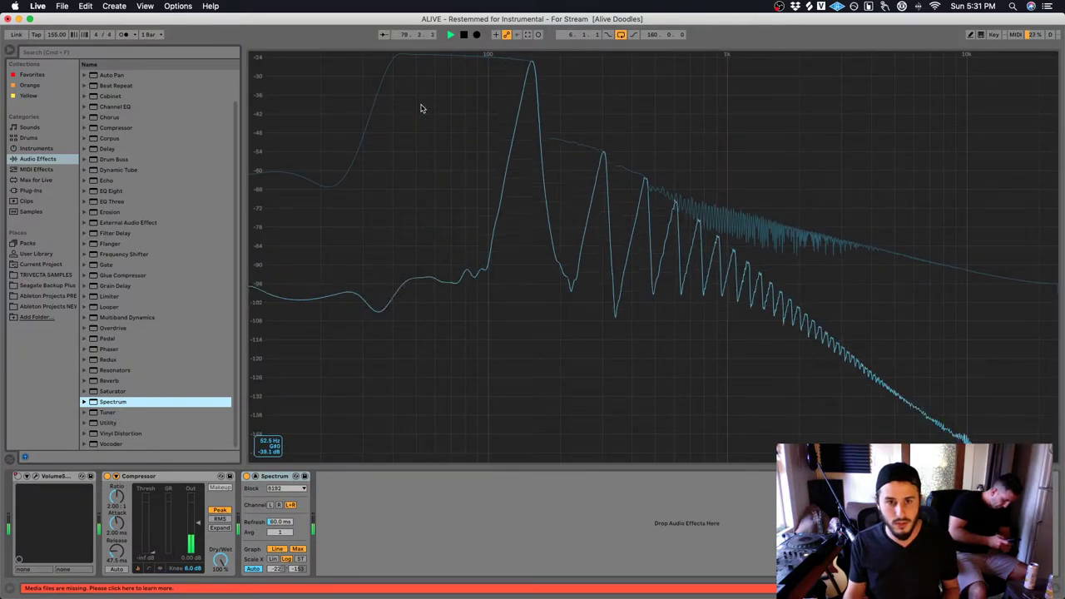
pyautogui.press('space')
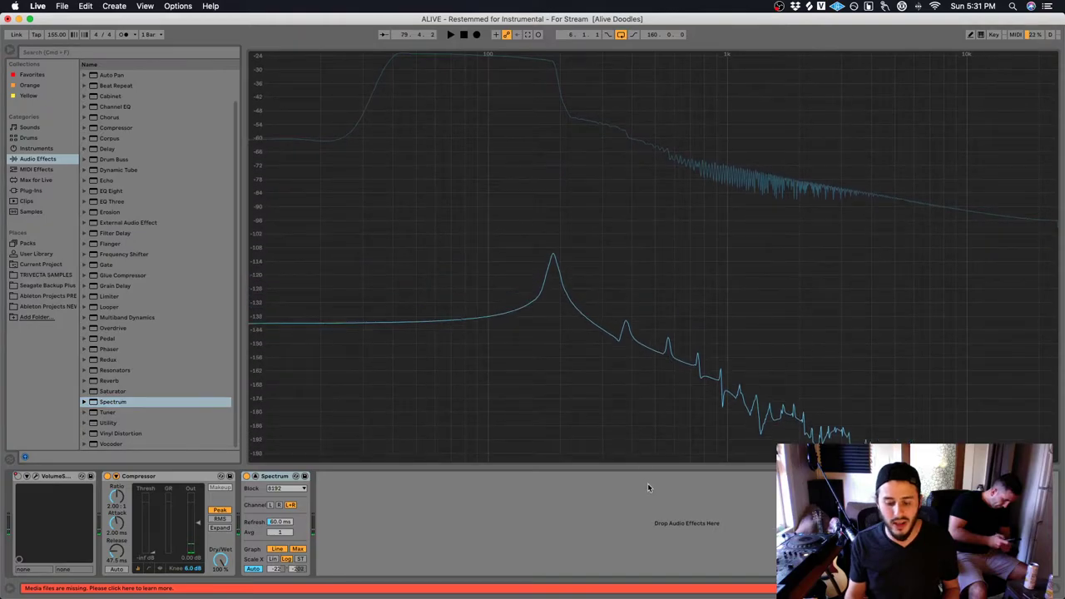
pyautogui.doubleClick(615, 371)
pyautogui.press('space')
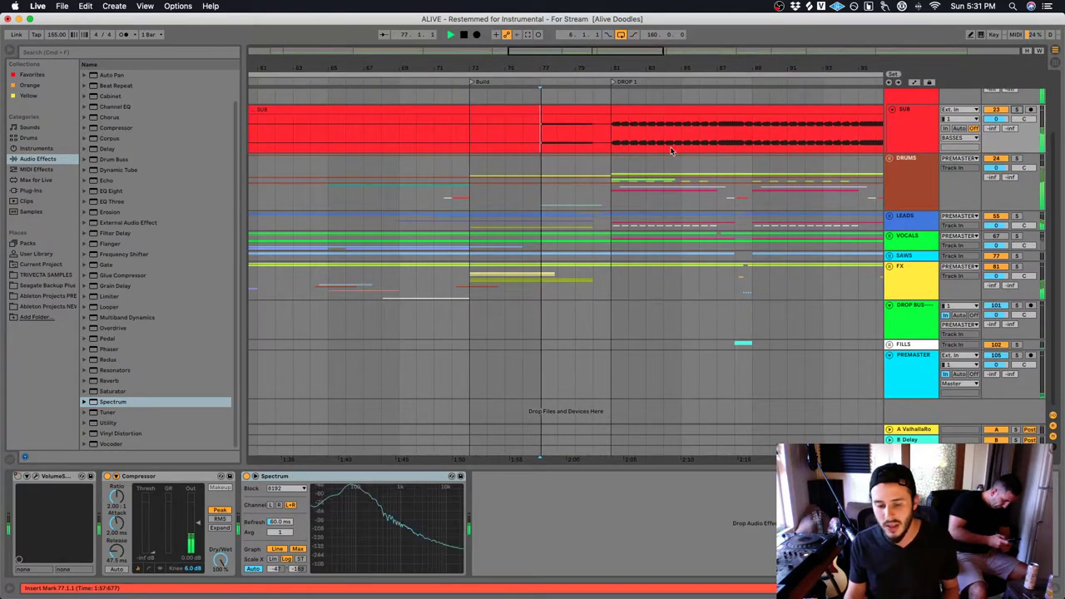
# Expand the DRUMS group, solo the PERCS track and audition the Build from bar 73
pyautogui.click(888, 157)
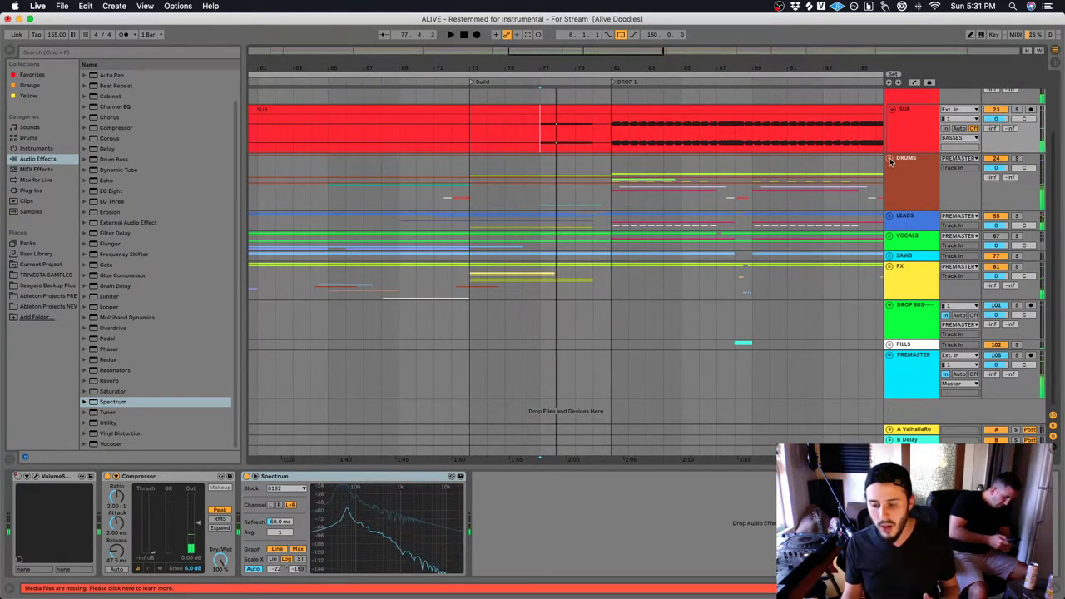
pyautogui.scroll(-10, 466, 278)
pyautogui.press('space')
pyautogui.click(457, 251)
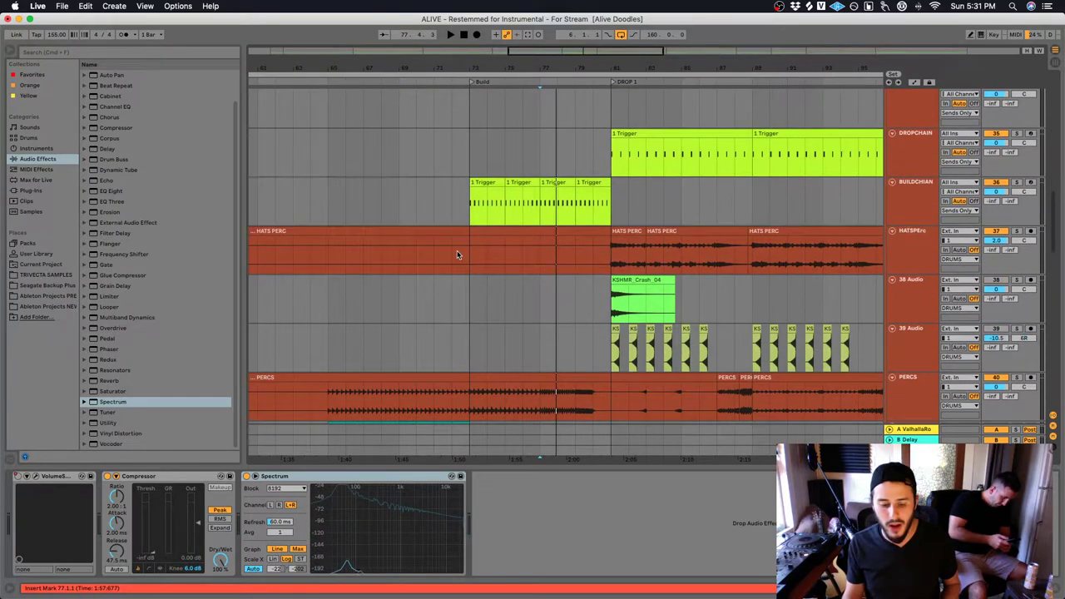
pyautogui.click(1016, 378)
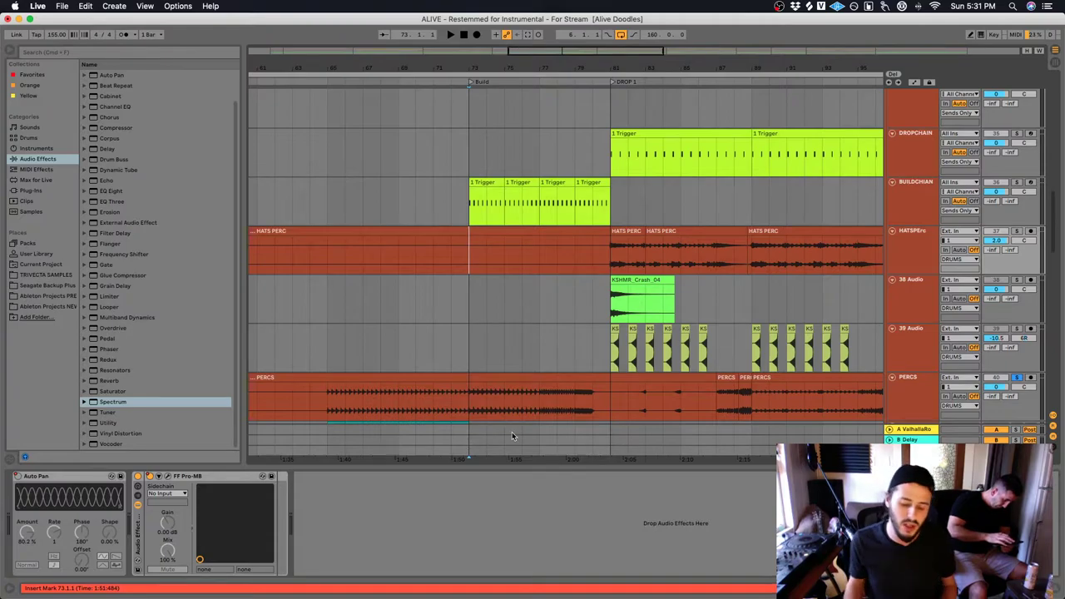
pyautogui.press('space')
pyautogui.click(504, 401)
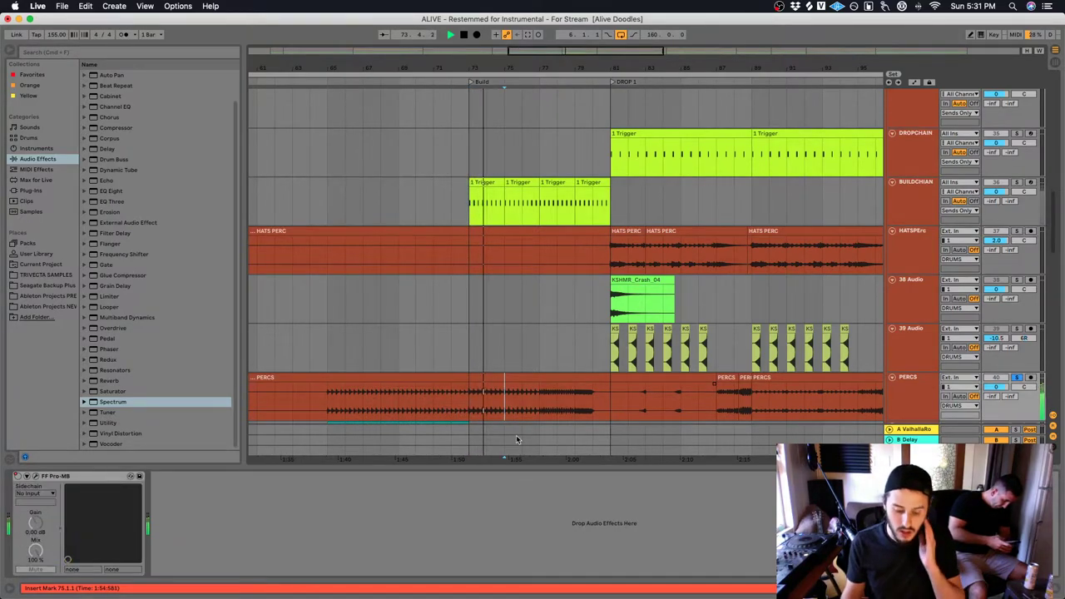
# Select the KSHMR long fill clip on the Extra Fill track and audition it soloed from bar 77
pyautogui.scroll(-15, 532, 355)
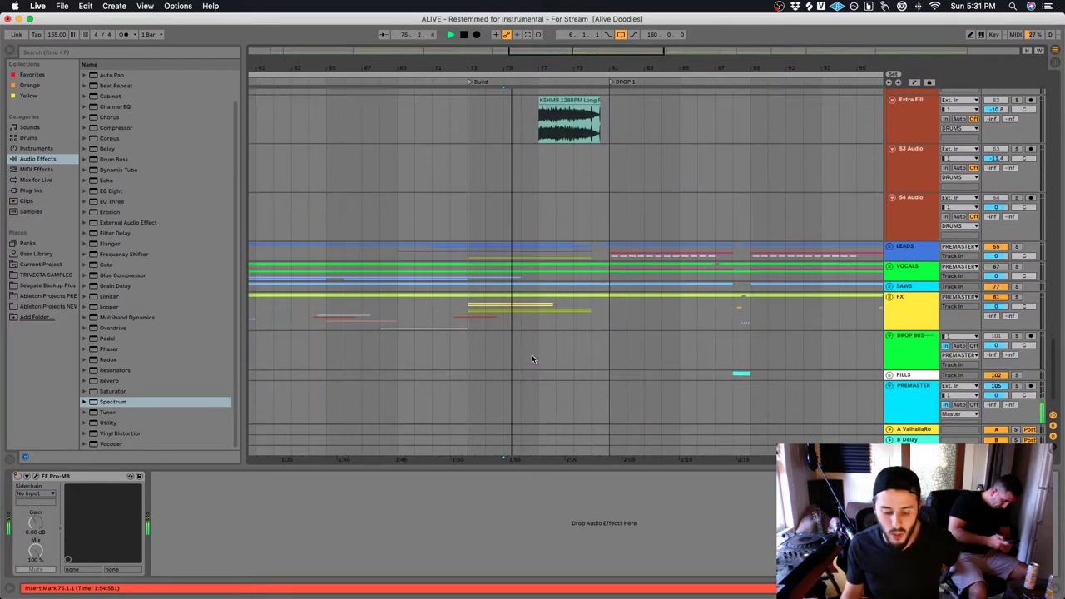
pyautogui.click(914, 274)
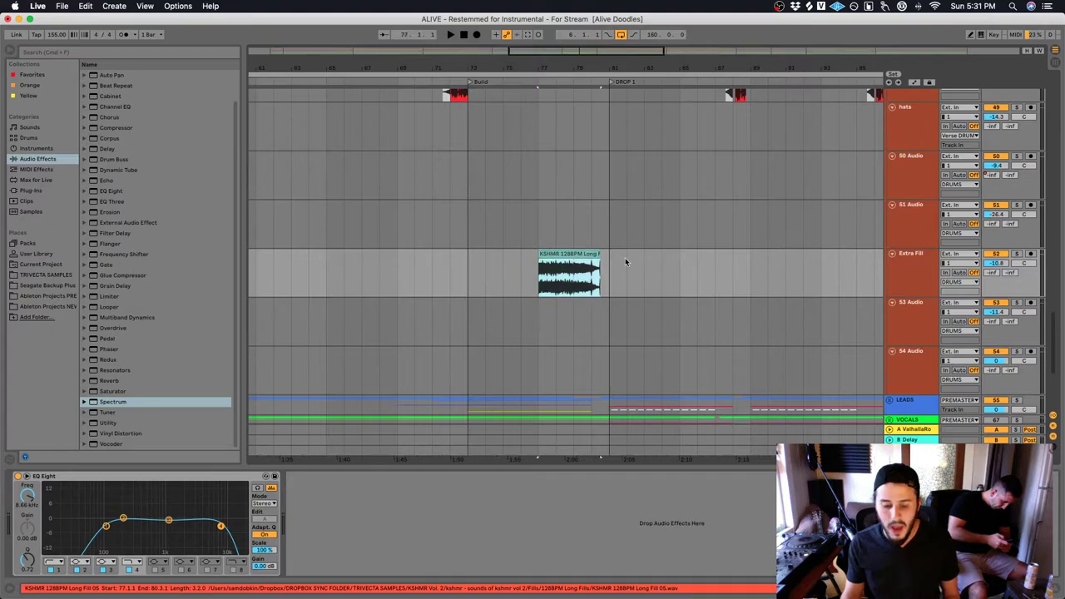
pyautogui.click(1016, 254)
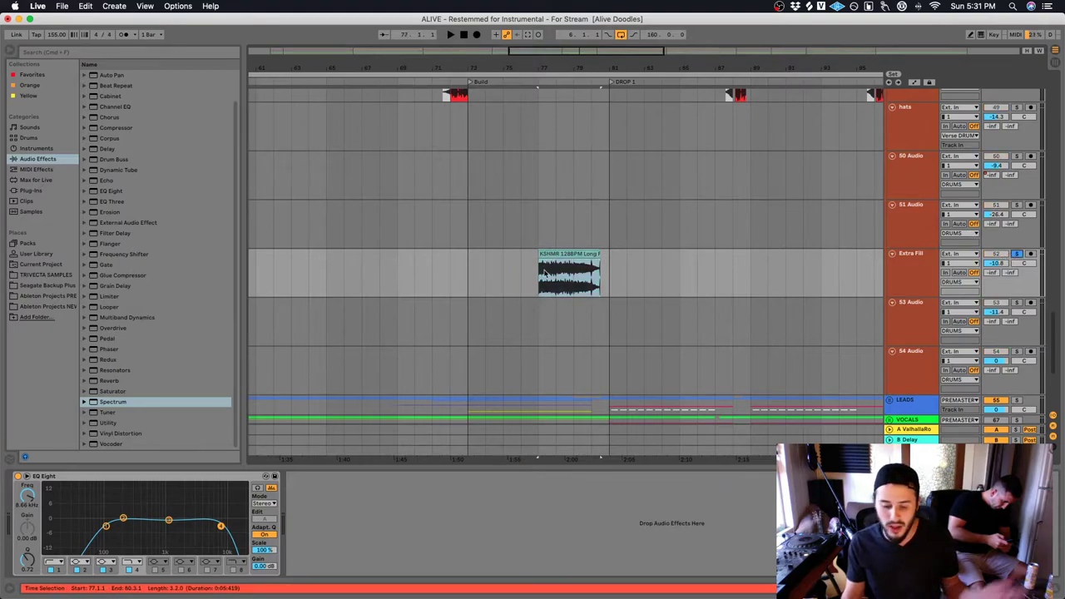
pyautogui.press('space')
pyautogui.press('space')
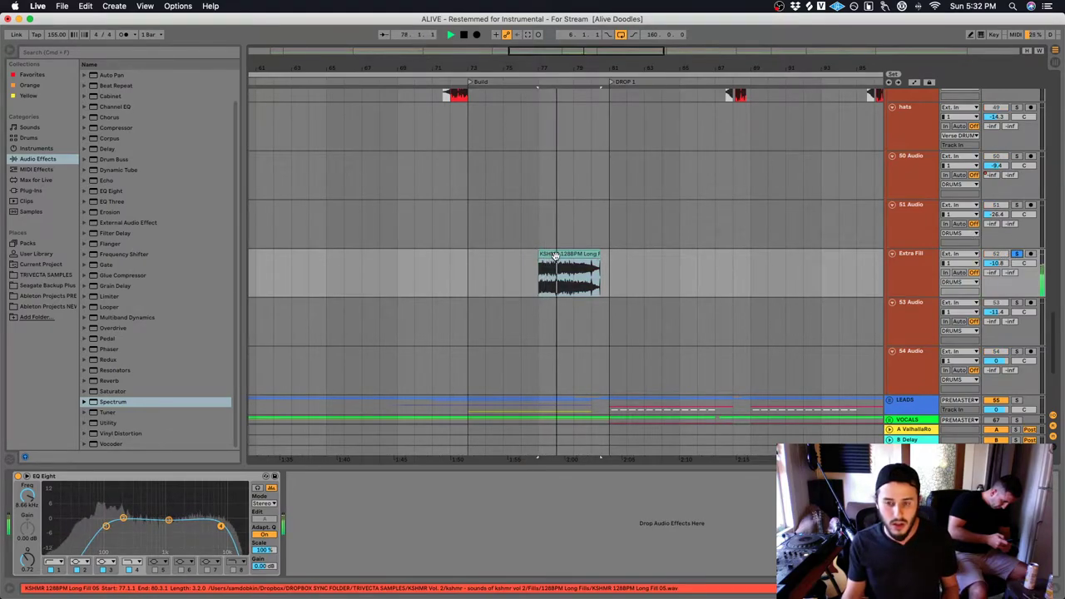
# Unsolo the Extra Fill track and compare the full mix with the fill muted and unmuted
pyautogui.click(1018, 254)
pyautogui.press('space')
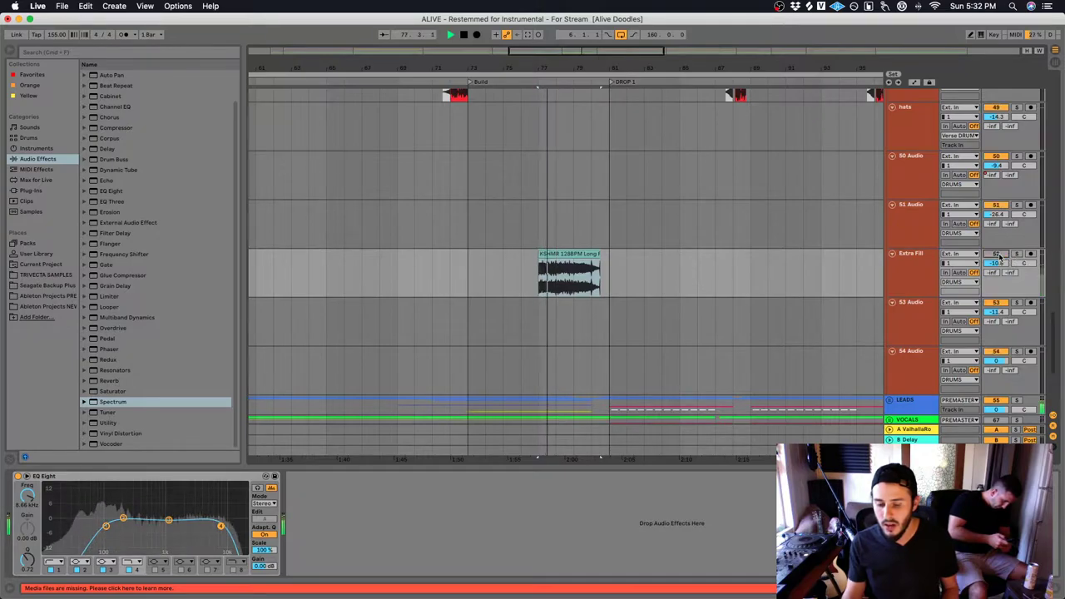
pyautogui.press('space')
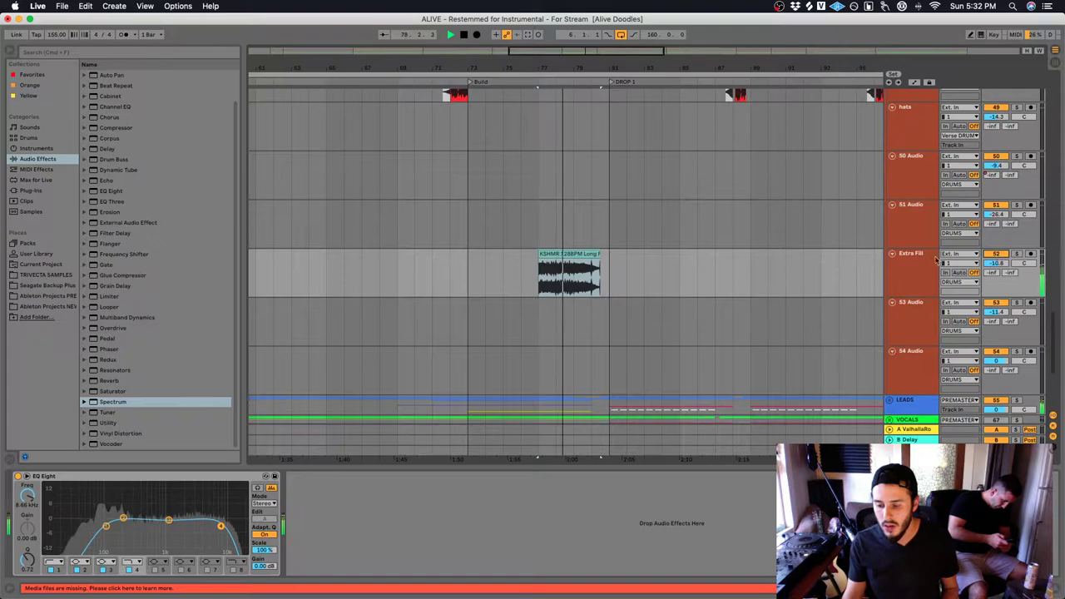
# Solo the DRUMS group, compare playback with the Extra Fill track on and off, and place the insert marker at bar 76
pyautogui.scroll(5, 879, 337)
pyautogui.scroll(15, 880, 337)
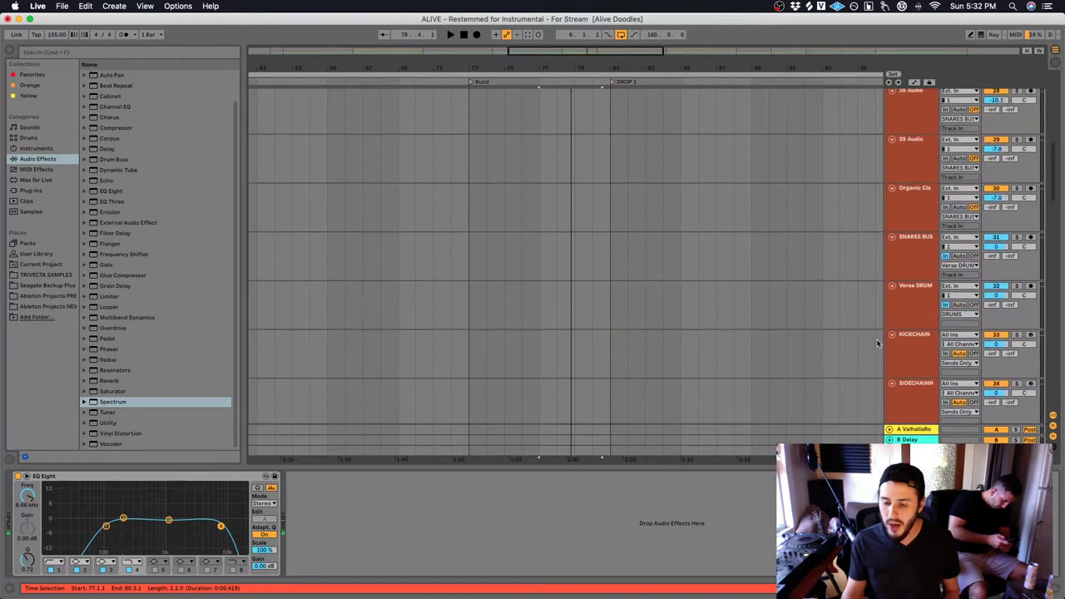
pyautogui.click(1017, 110)
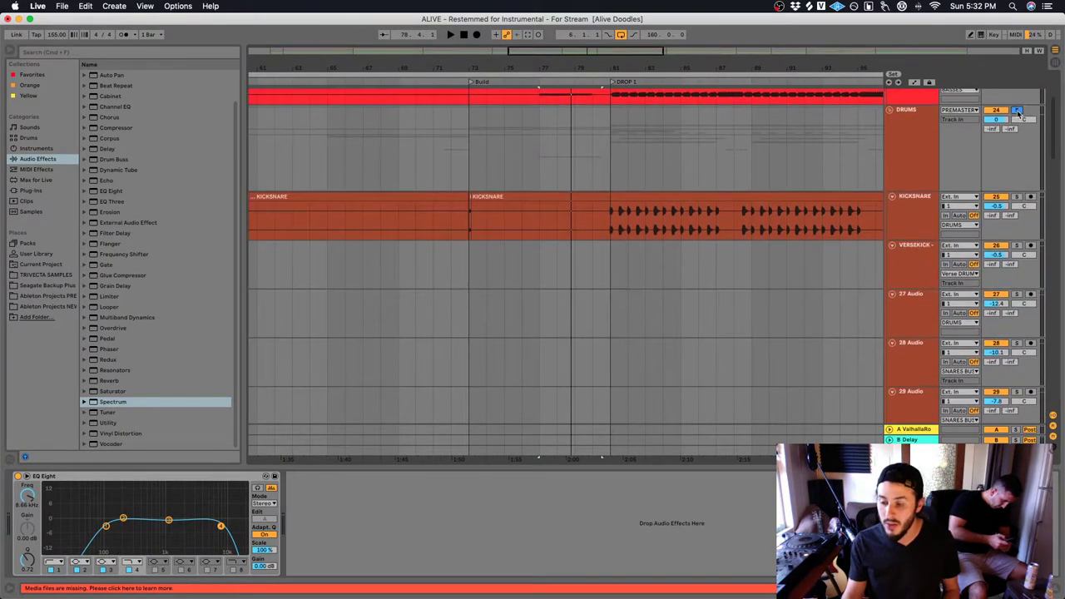
pyautogui.scroll(-20, 530, 260)
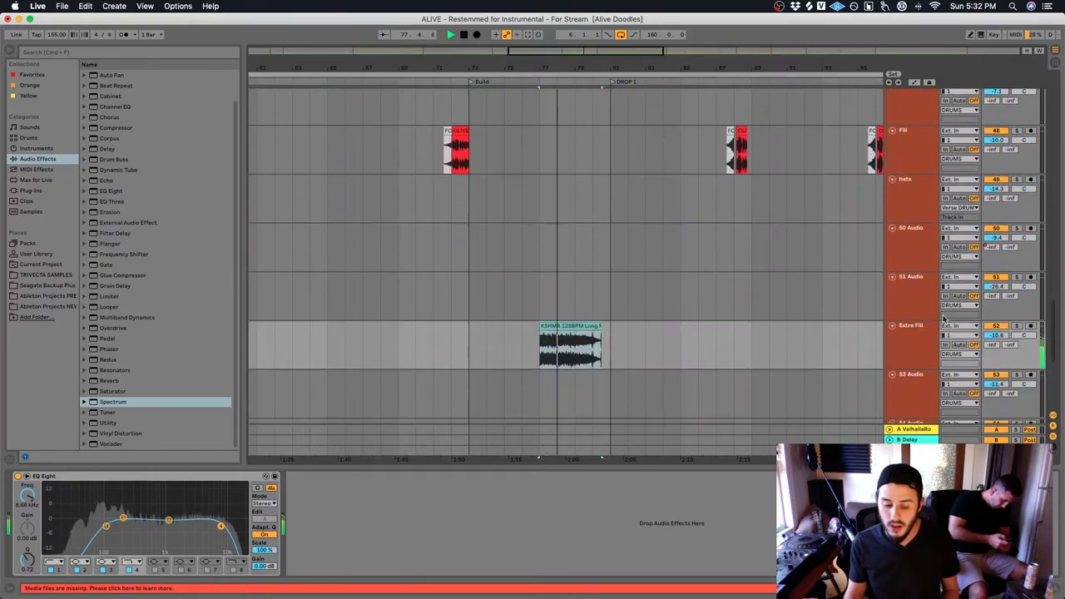
pyautogui.click(1001, 239)
pyautogui.press('space')
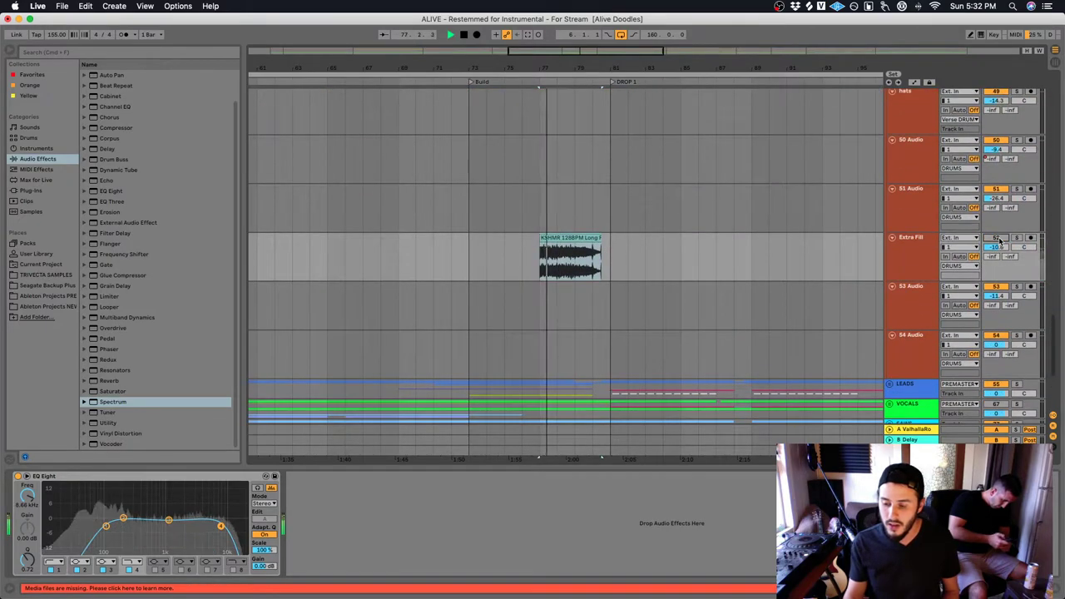
pyautogui.click(1002, 239)
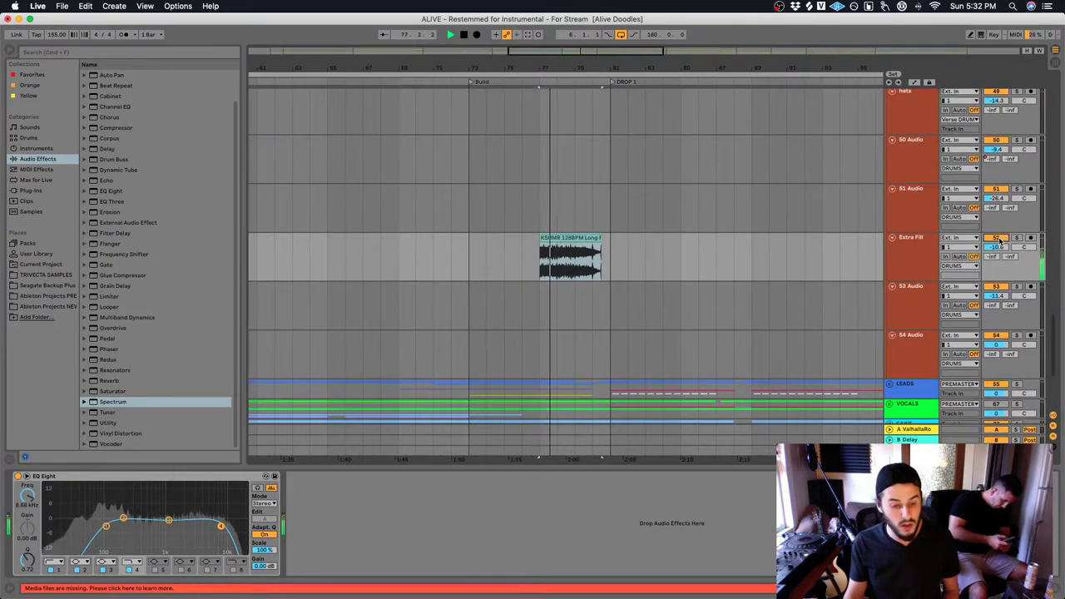
pyautogui.click(531, 264)
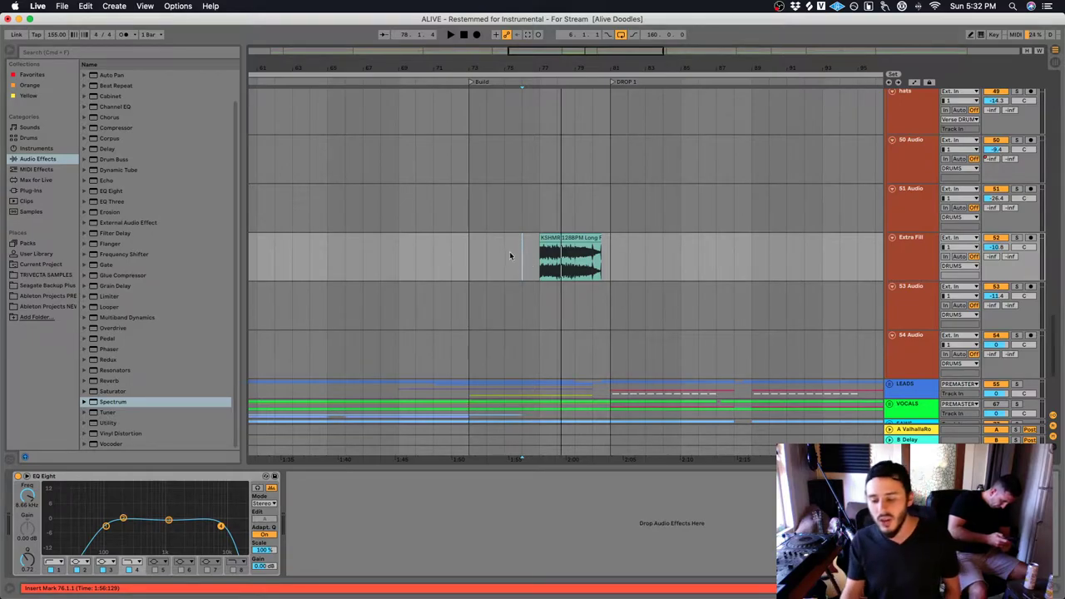
# Expand the FX group and play the soloed FX track from bar 77 of the Build
pyautogui.scroll(-5, 756, 368)
pyautogui.click(888, 266)
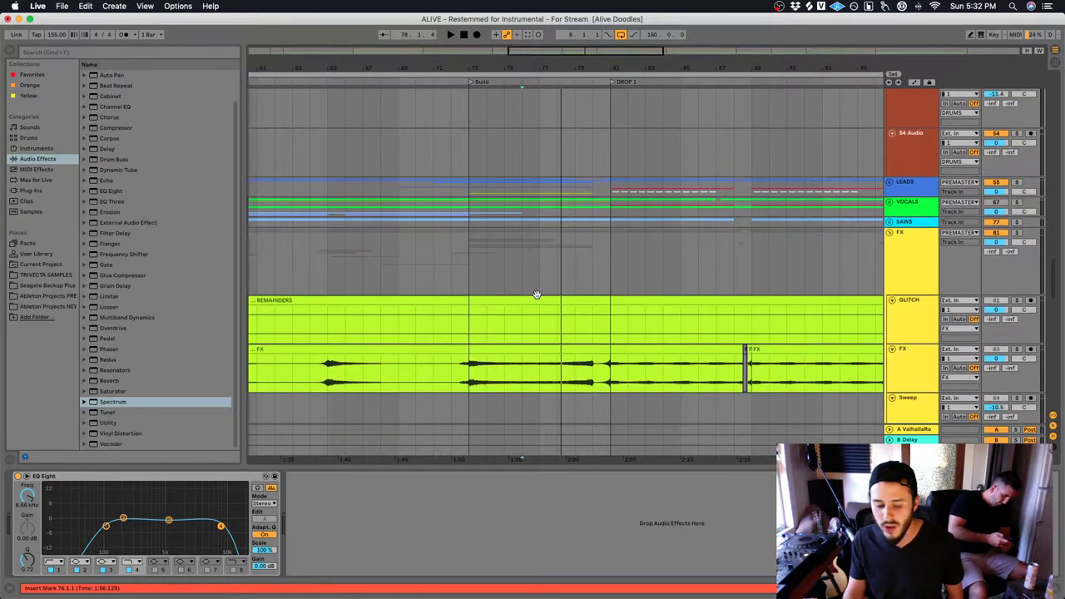
pyautogui.press('space')
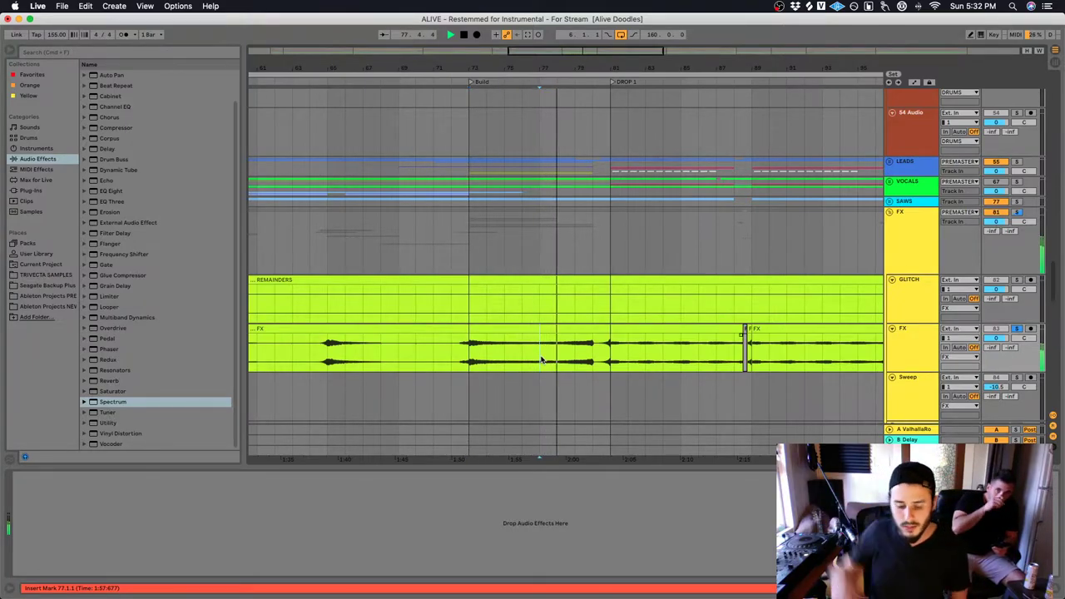
pyautogui.scroll(-15, 541, 359)
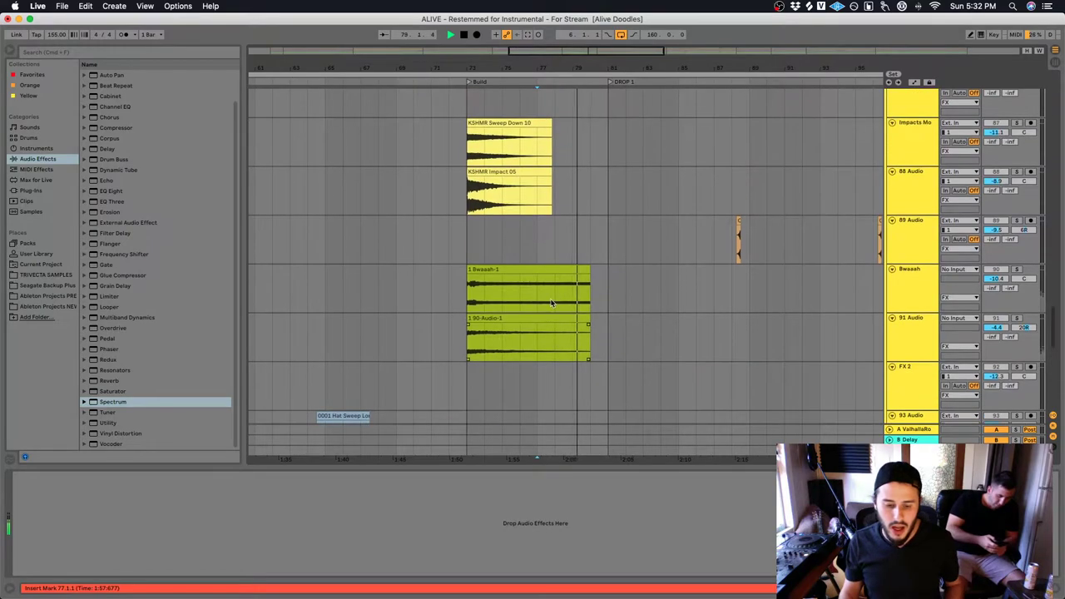
# Audition the Impacts, 88 Audio, Bwaaah and 91 Audio tracks one by one in solo from bar 73
pyautogui.click(944, 119)
pyautogui.press('space')
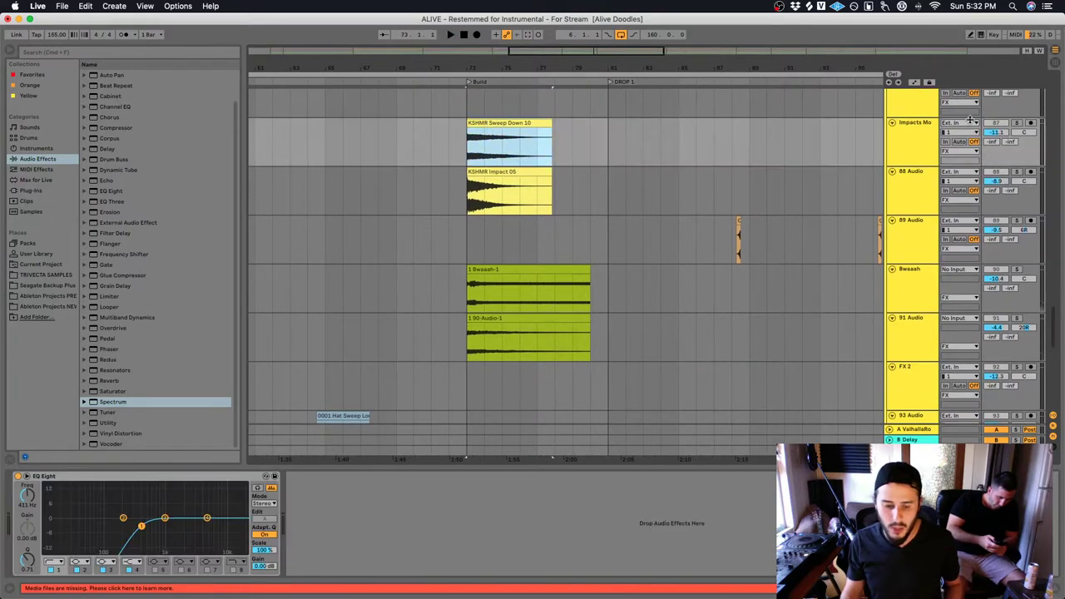
pyautogui.press('space')
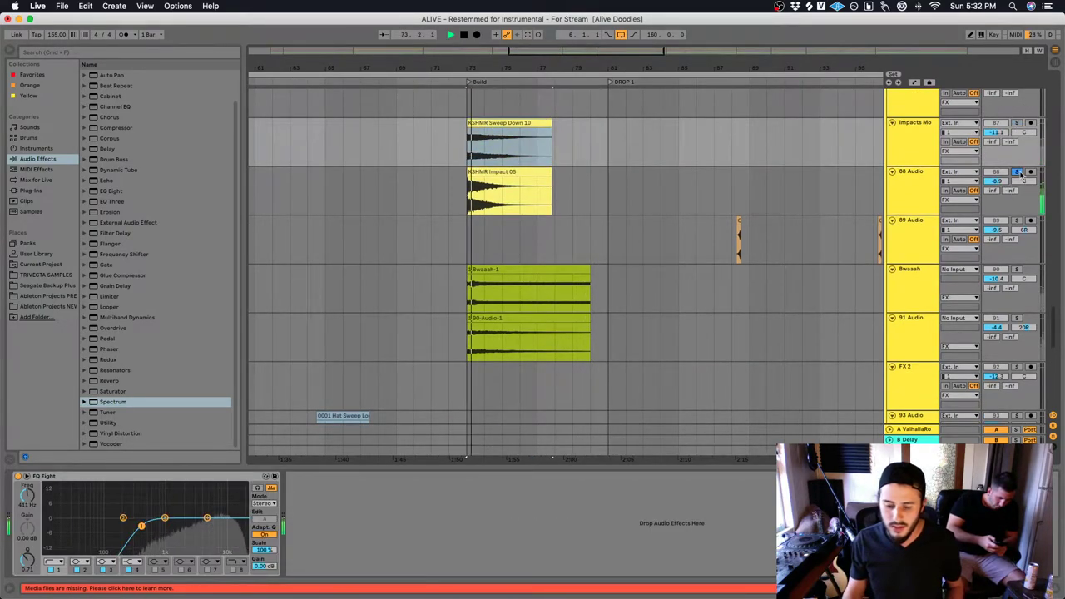
pyautogui.click(1017, 268)
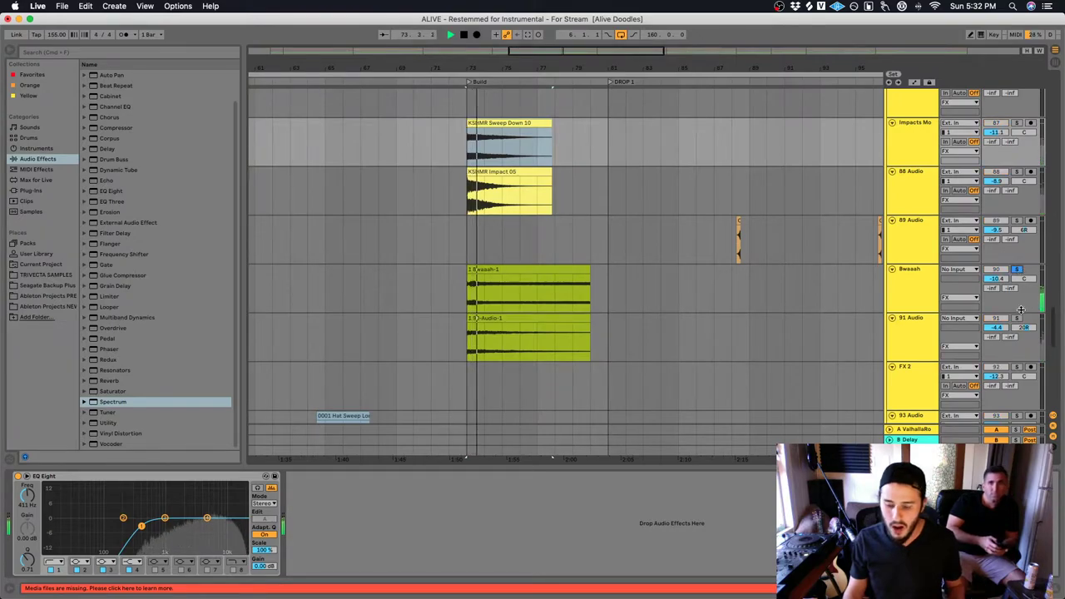
pyautogui.click(1017, 319)
# Review the remaining FX tracks, play the full mix briefly from bar 73, and collapse the FX group
pyautogui.scroll(-5, 708, 301)
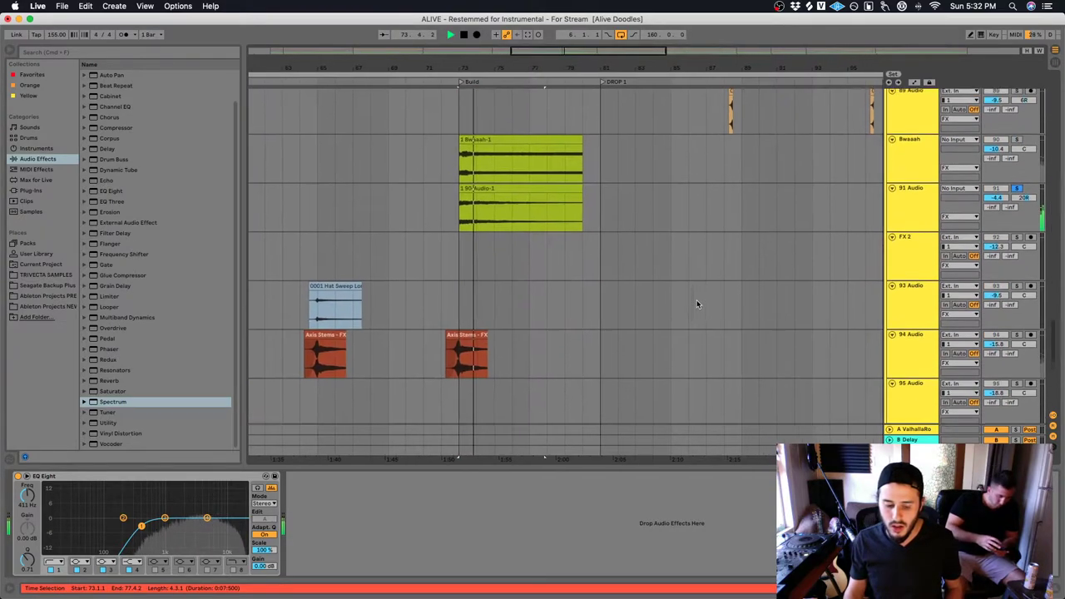
pyautogui.scroll(1, 946, 329)
pyautogui.press('space')
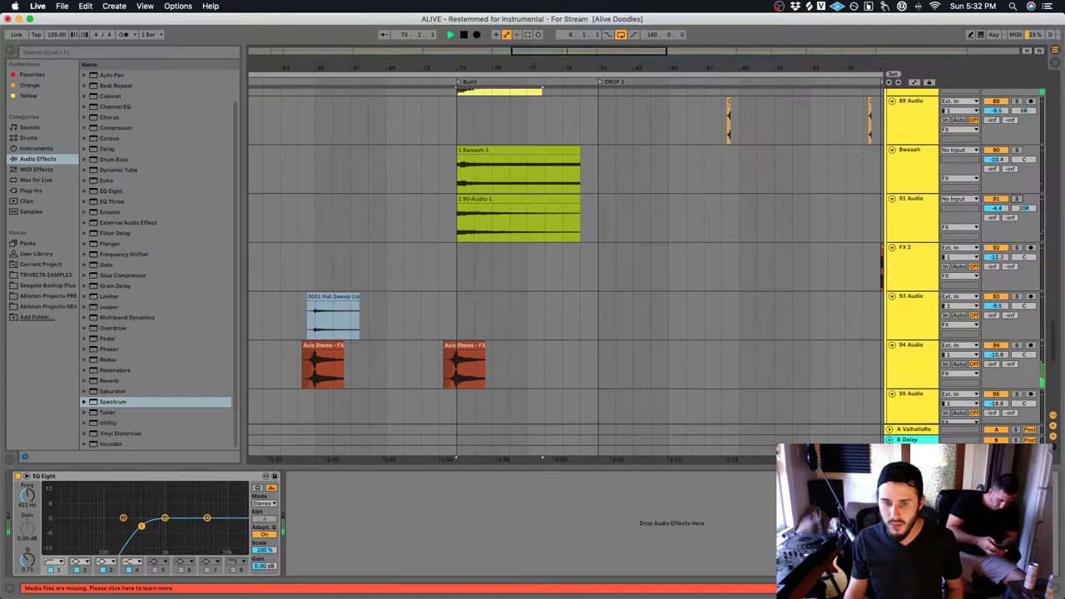
pyautogui.press('space')
pyautogui.scroll(10, 732, 325)
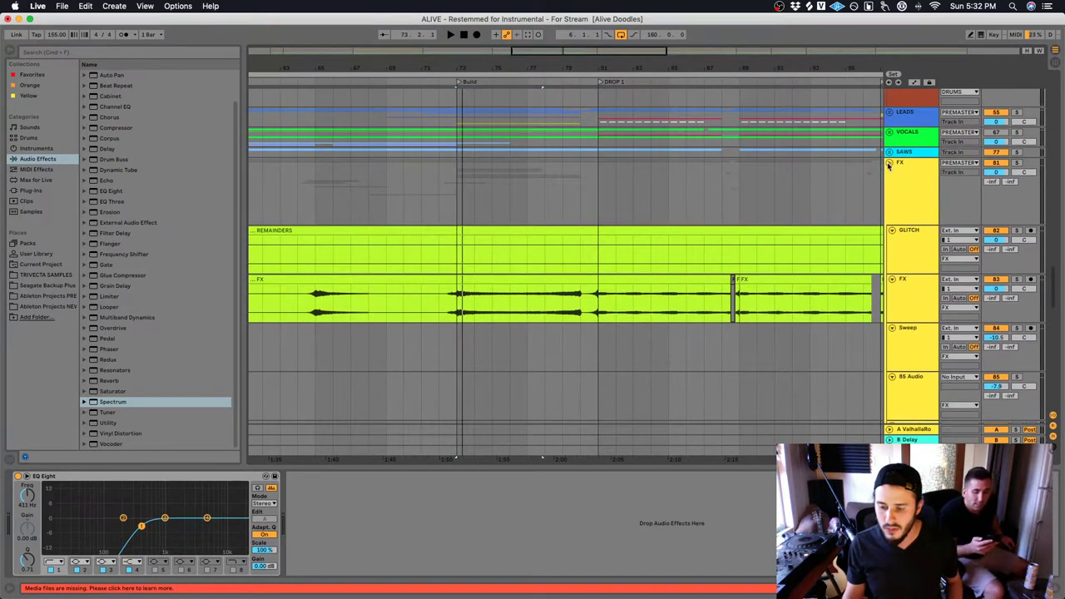
pyautogui.click(888, 165)
# Place the insert marker at bar 69 and collapse the DRUMS and BASSES groups
pyautogui.scroll(5, 648, 205)
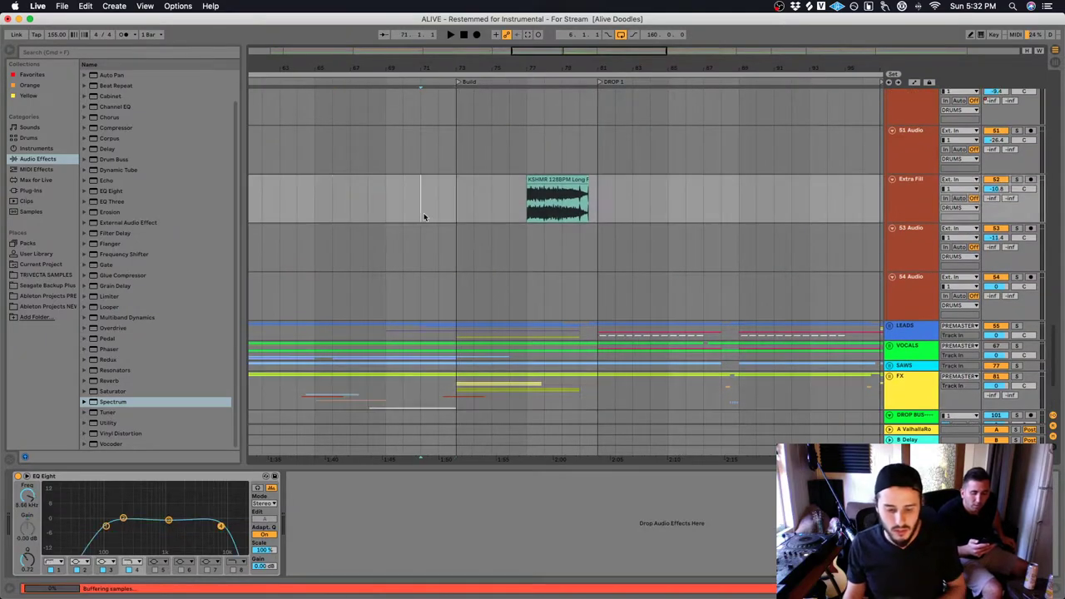
pyautogui.scroll(10, 811, 313)
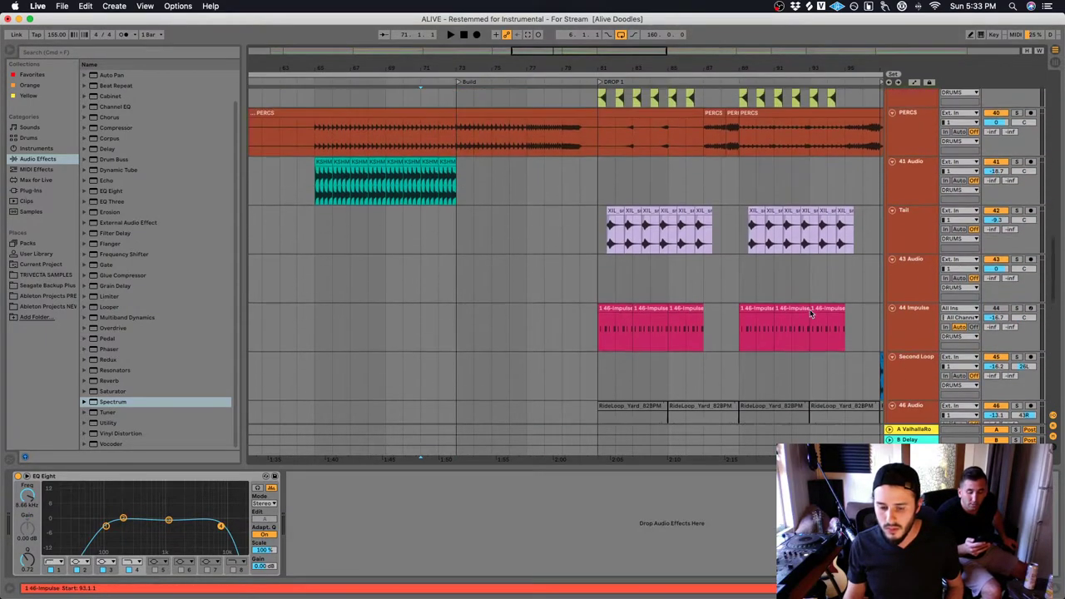
pyautogui.scroll(5, 810, 311)
pyautogui.click(369, 230)
pyautogui.scroll(10, 369, 231)
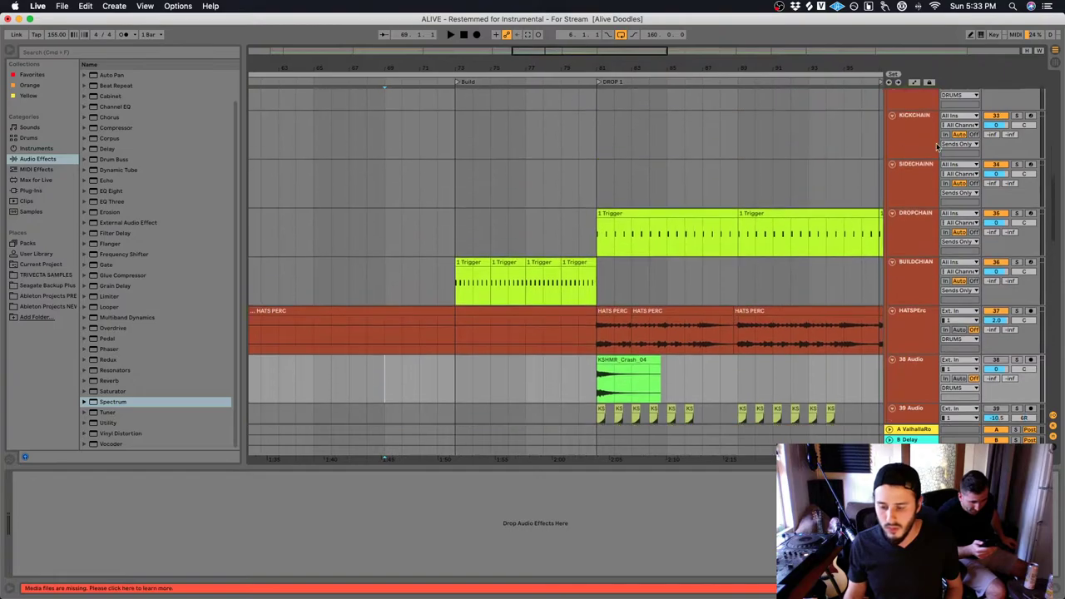
pyautogui.scroll(8, 895, 172)
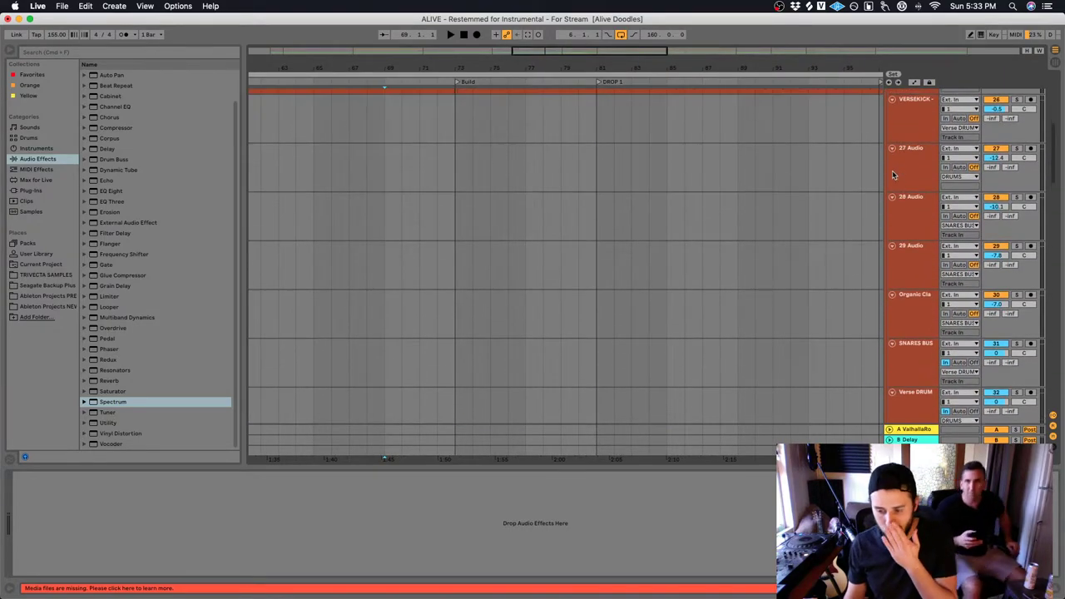
pyautogui.click(892, 161)
pyautogui.scroll(2, 893, 159)
pyautogui.click(890, 137)
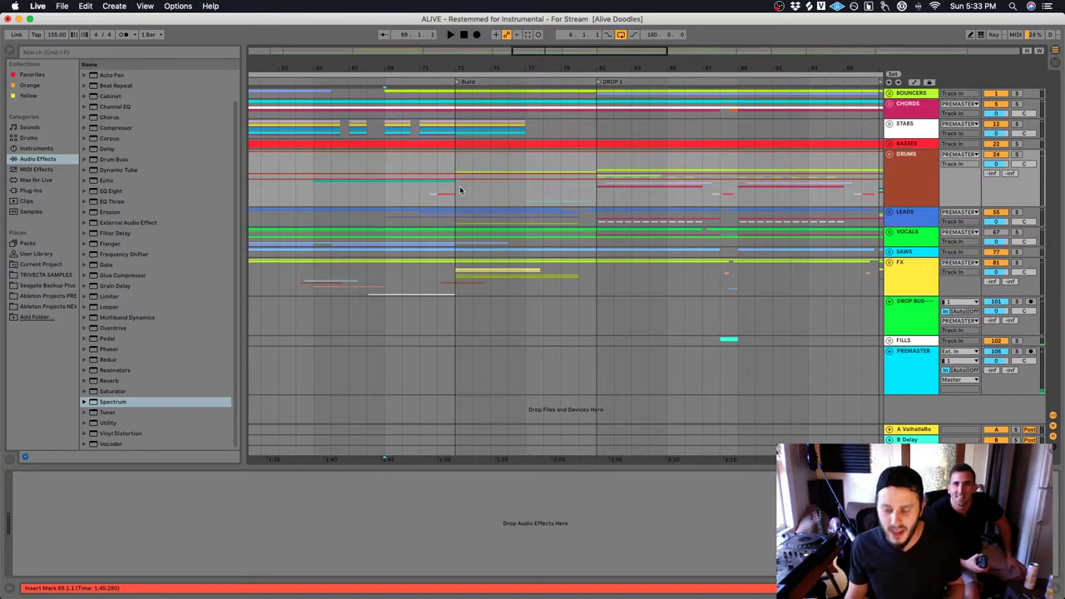
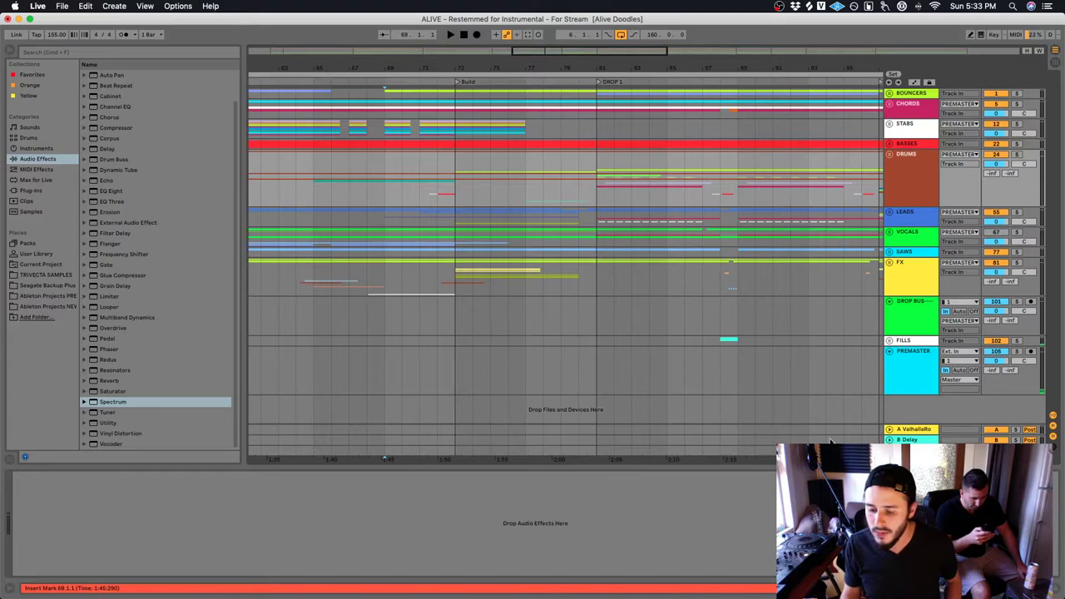
# Expand the SAWS group and play the soloed SAWS MIDBASS track from bar 81 of DROP 1
pyautogui.click(890, 251)
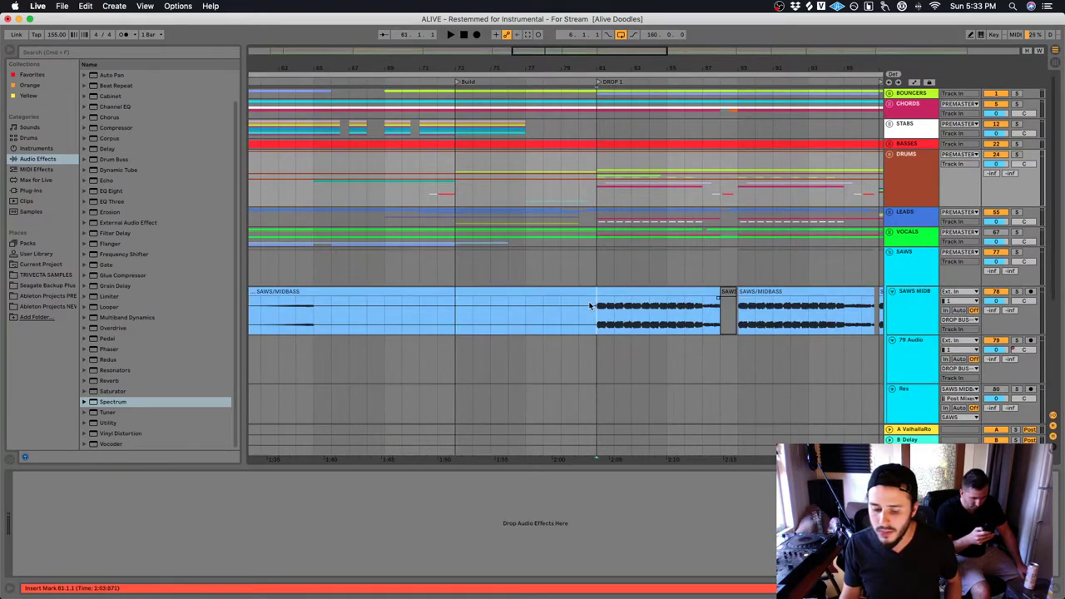
pyautogui.click(589, 306)
pyautogui.hscroll(10, 599, 306)
pyautogui.hscroll(-15, 617, 306)
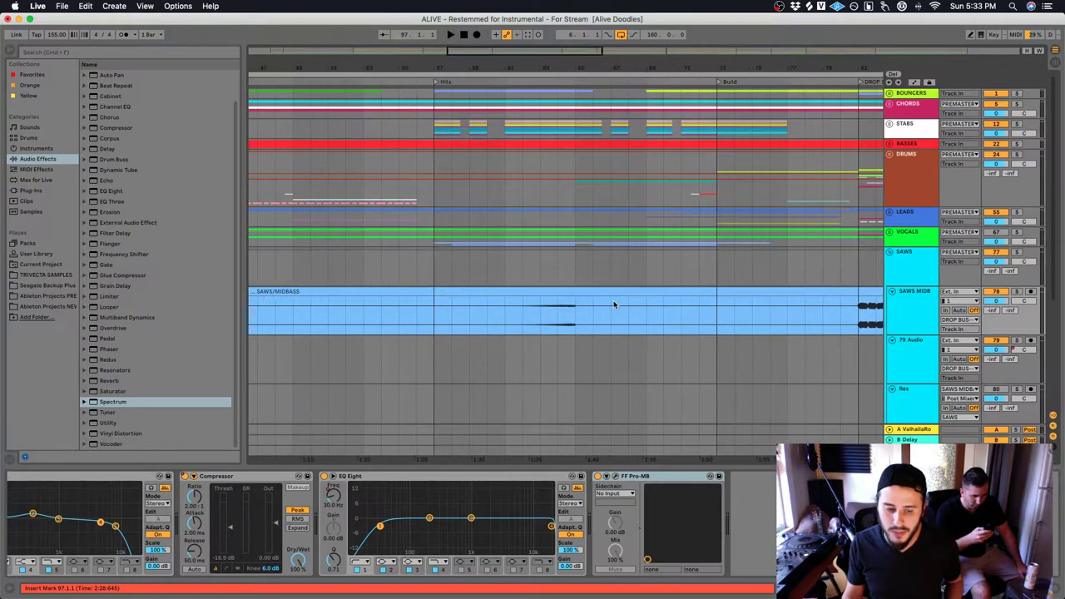
pyautogui.hscroll(5, 559, 311)
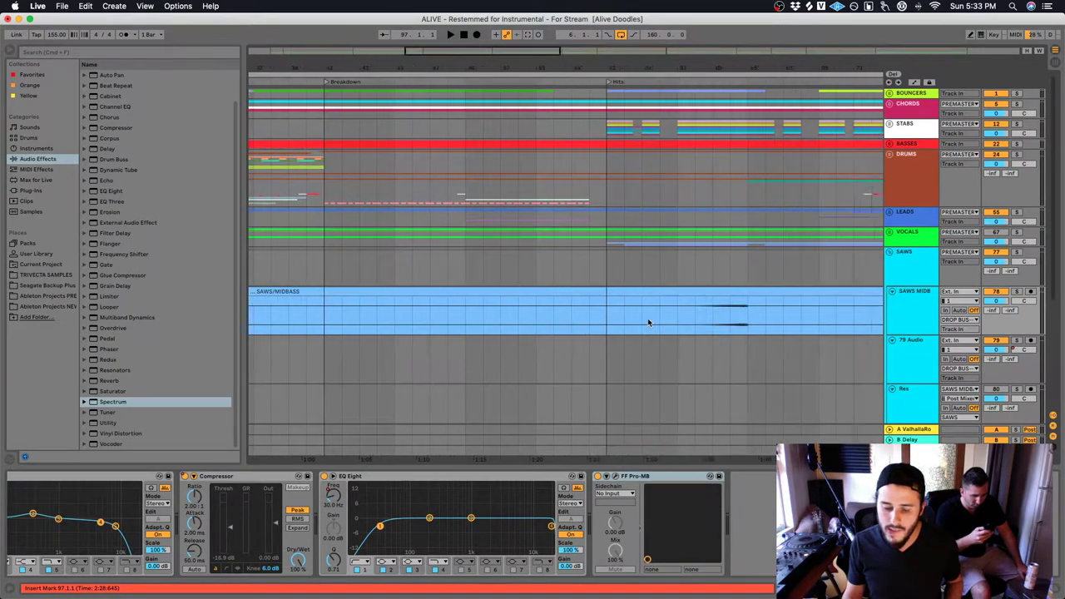
pyautogui.click(793, 325)
pyautogui.click(1017, 291)
pyautogui.press('space')
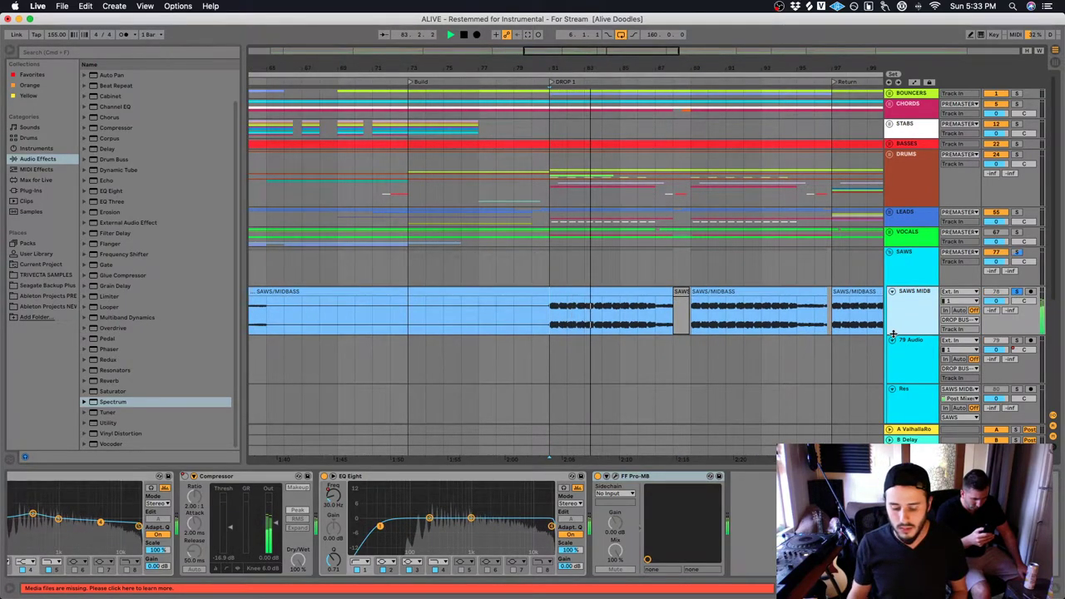
pyautogui.press('space')
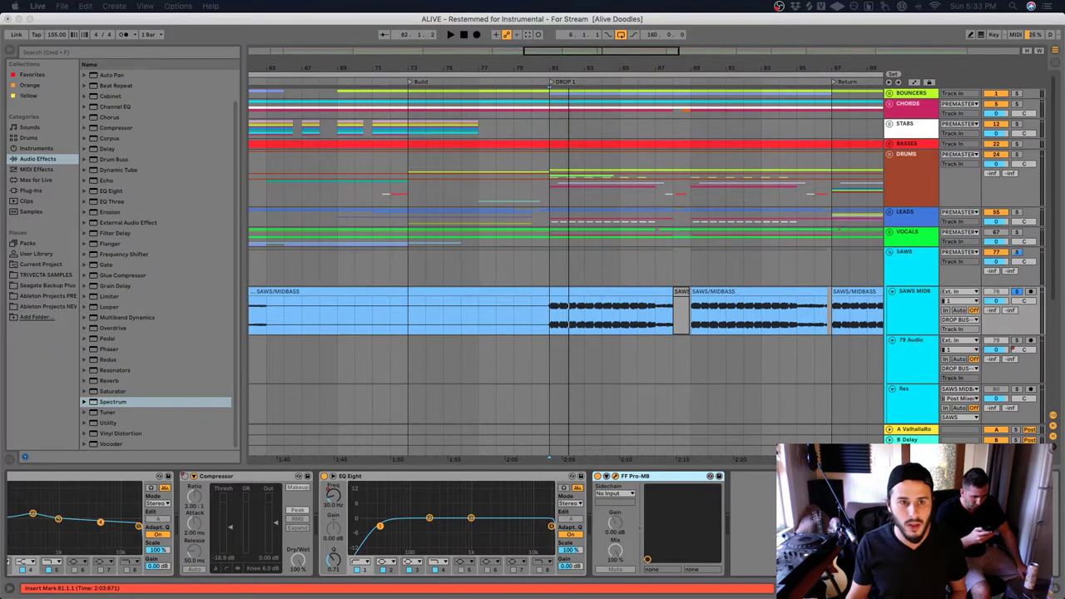
# Inspect the FF Pro-MB on SAWS MIDBASS and compare the sound with the plug-in bypassed and enabled during playback
pyautogui.click(616, 476)
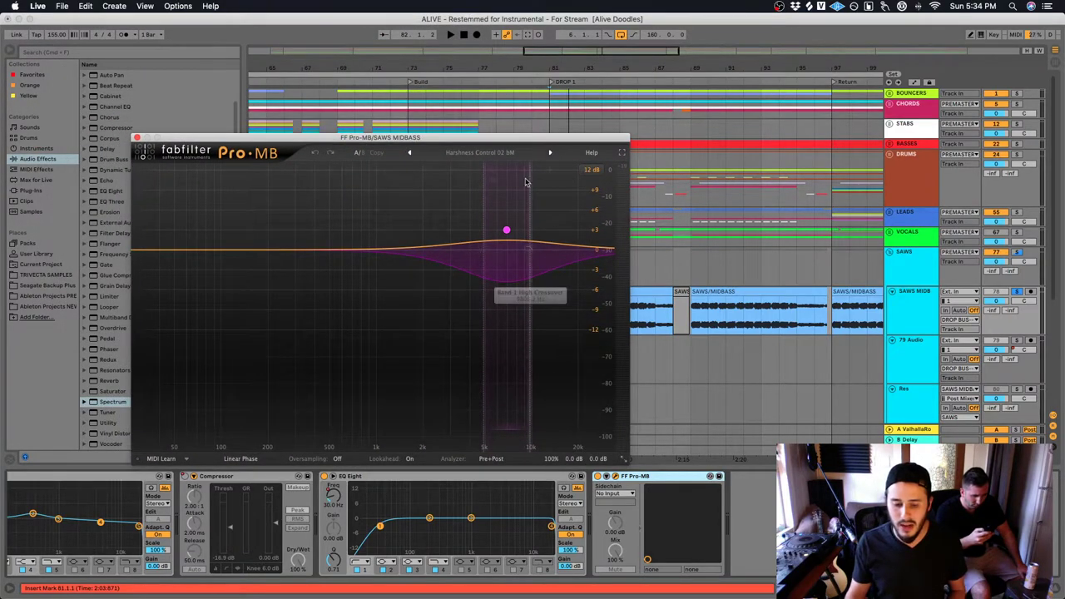
pyautogui.press('space')
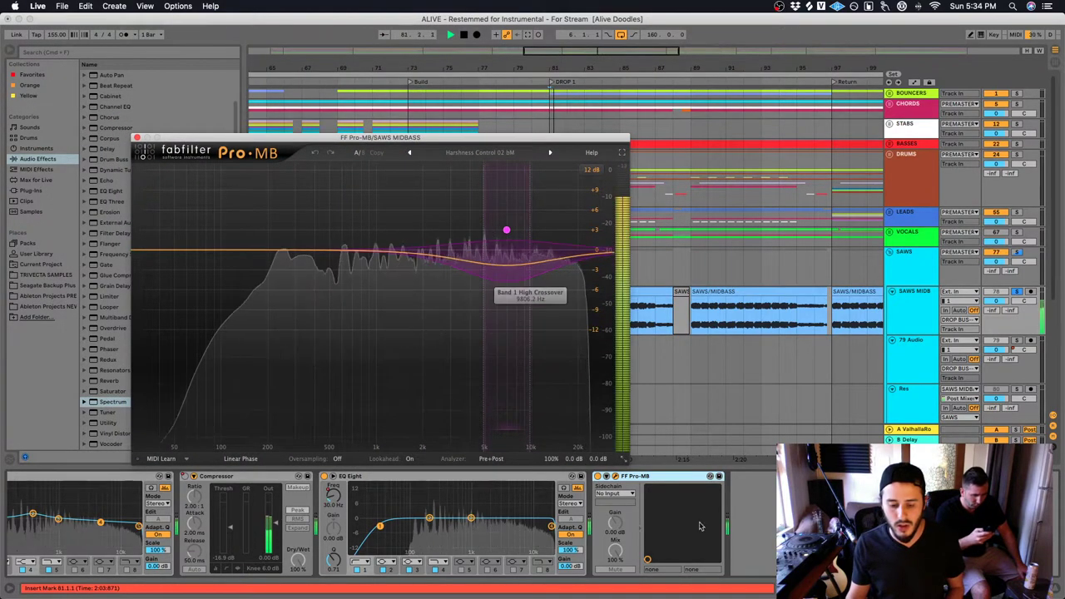
pyautogui.press('space')
pyautogui.click(597, 477)
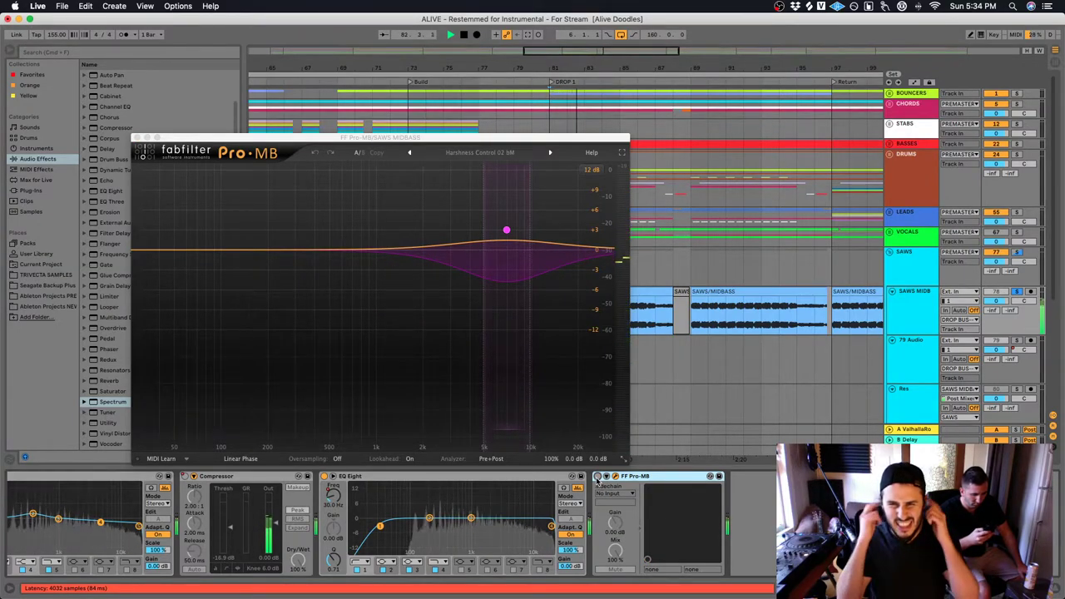
pyautogui.click(597, 477)
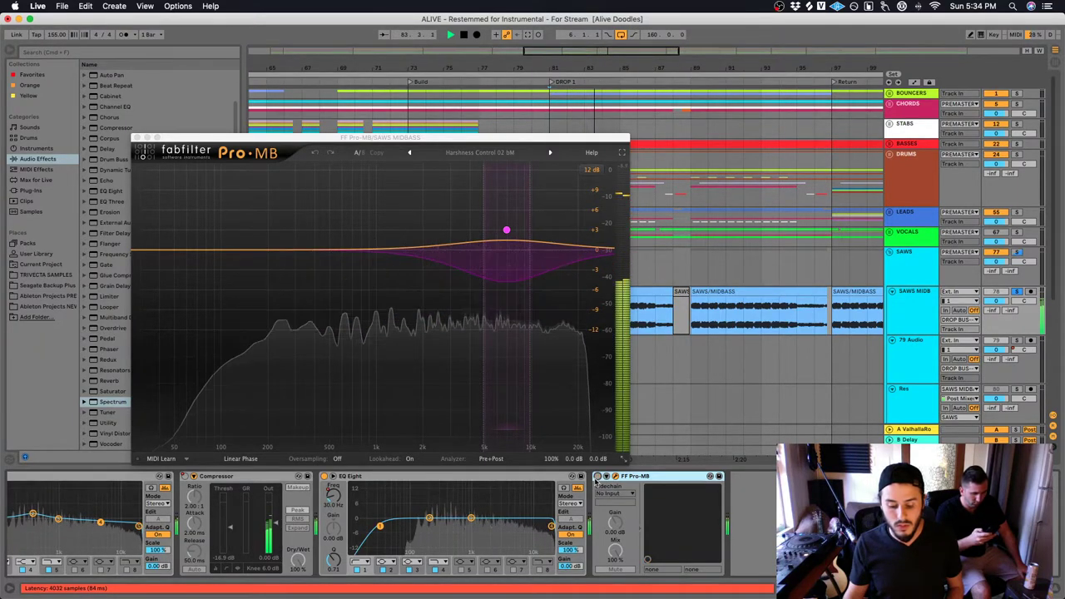
pyautogui.press('space')
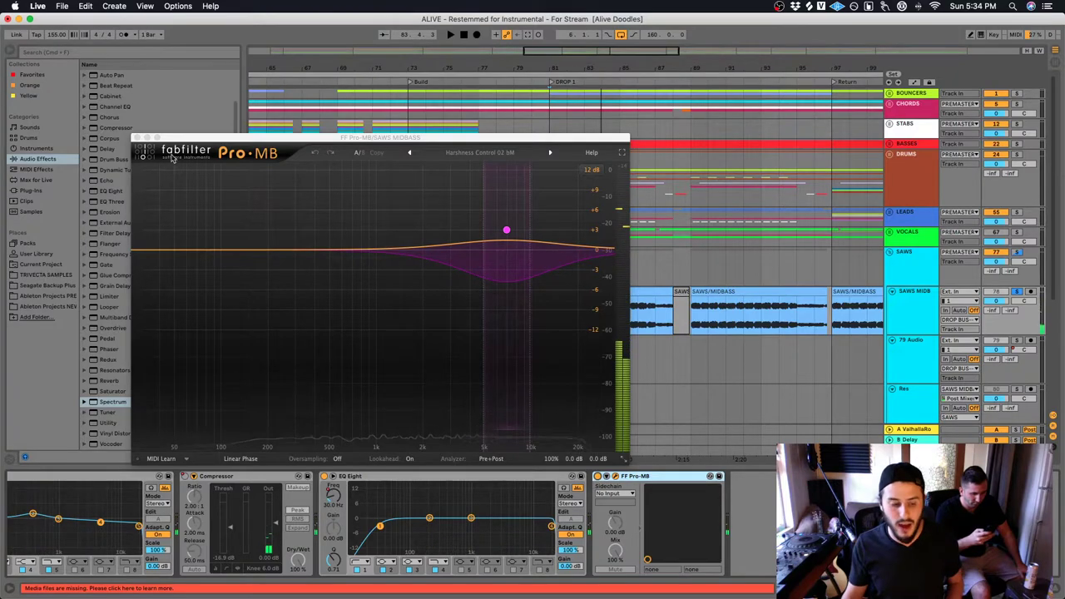
pyautogui.click(137, 137)
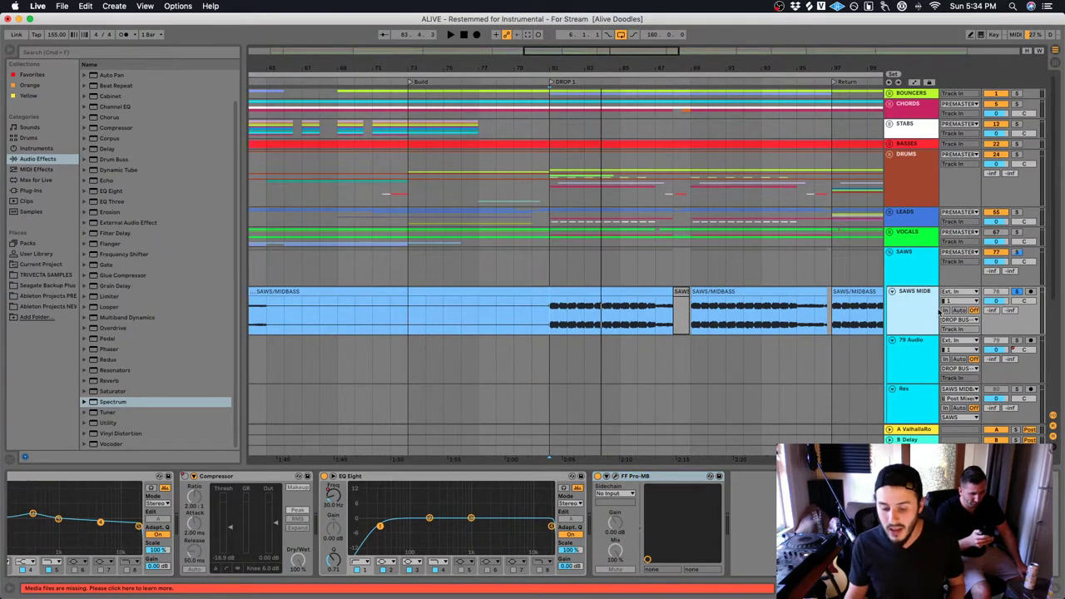
pyautogui.press('space')
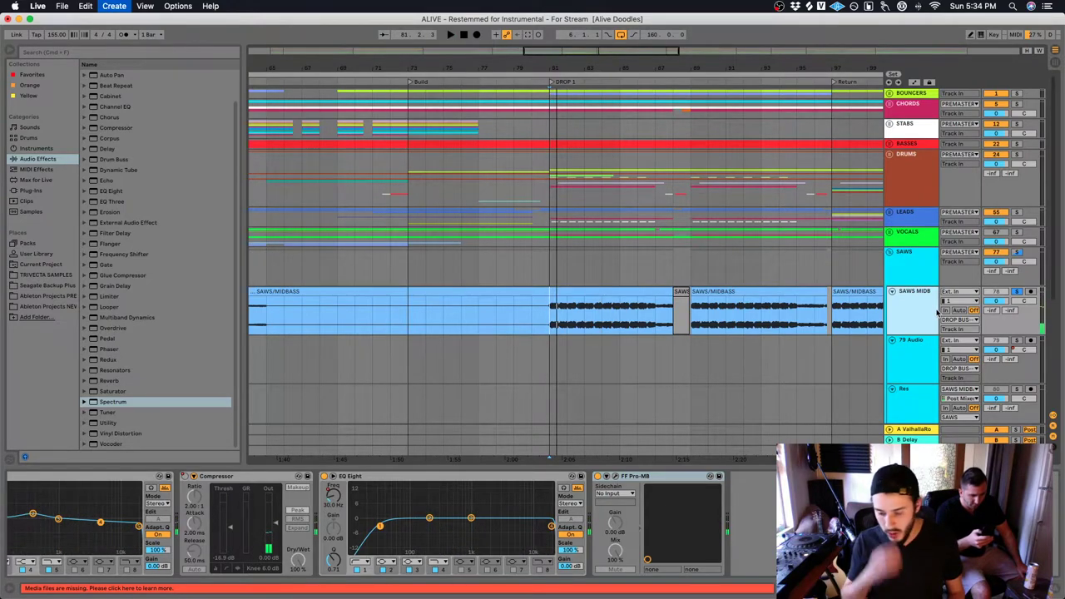
pyautogui.press('super+t')
pyautogui.click(910, 354)
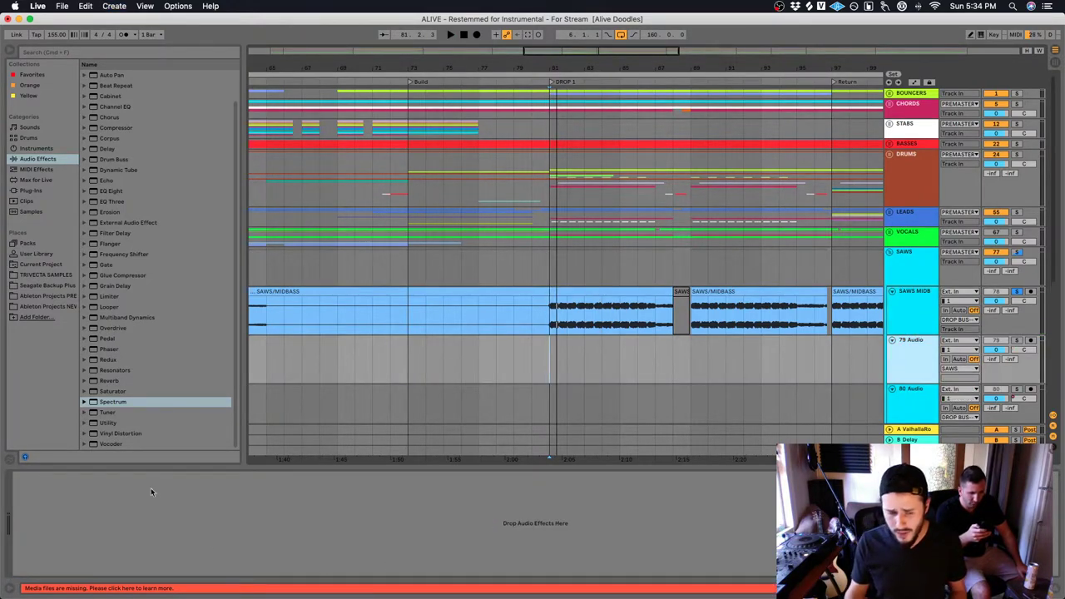
pyautogui.click(911, 321)
pyautogui.click(911, 337)
pyautogui.press('super+c')
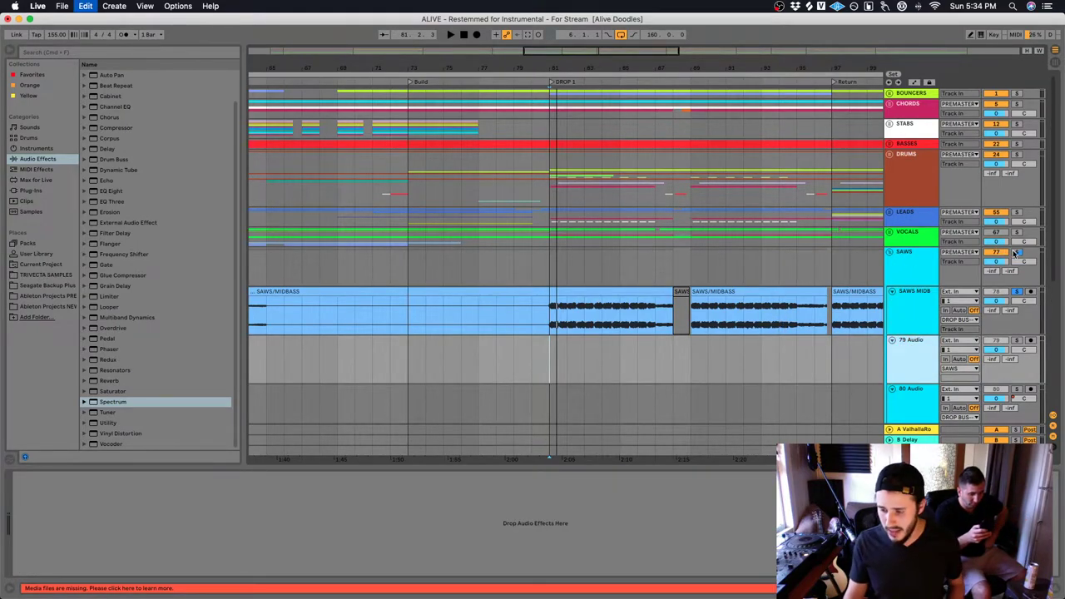
pyautogui.press('super+v')
# Collapse the SAWS group, add a MIDI track below PREMASTER and load the Operator instrument on it
pyautogui.click(890, 253)
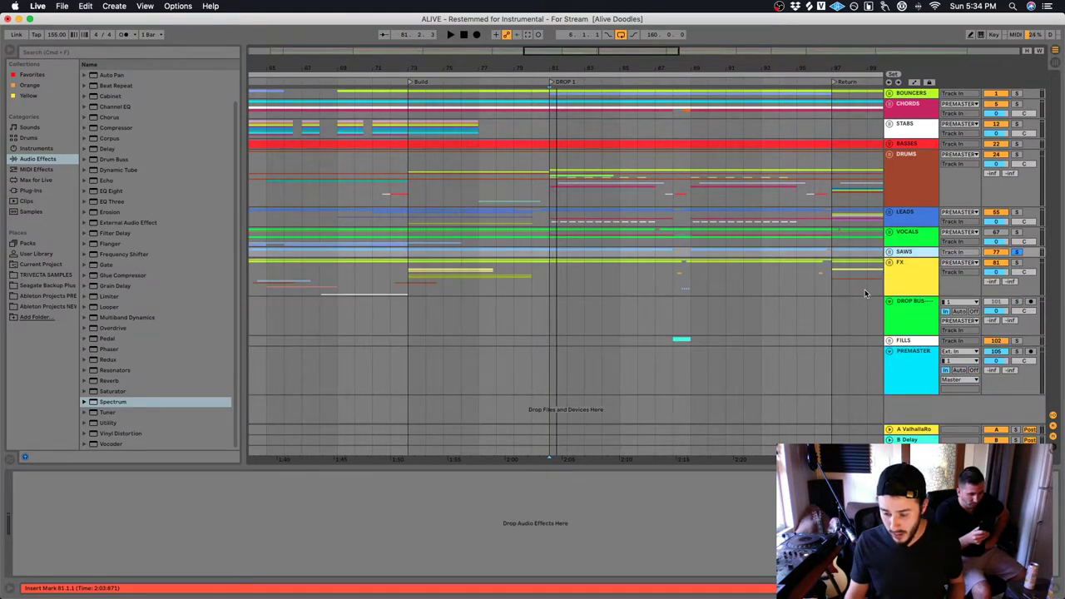
pyautogui.click(50, 192)
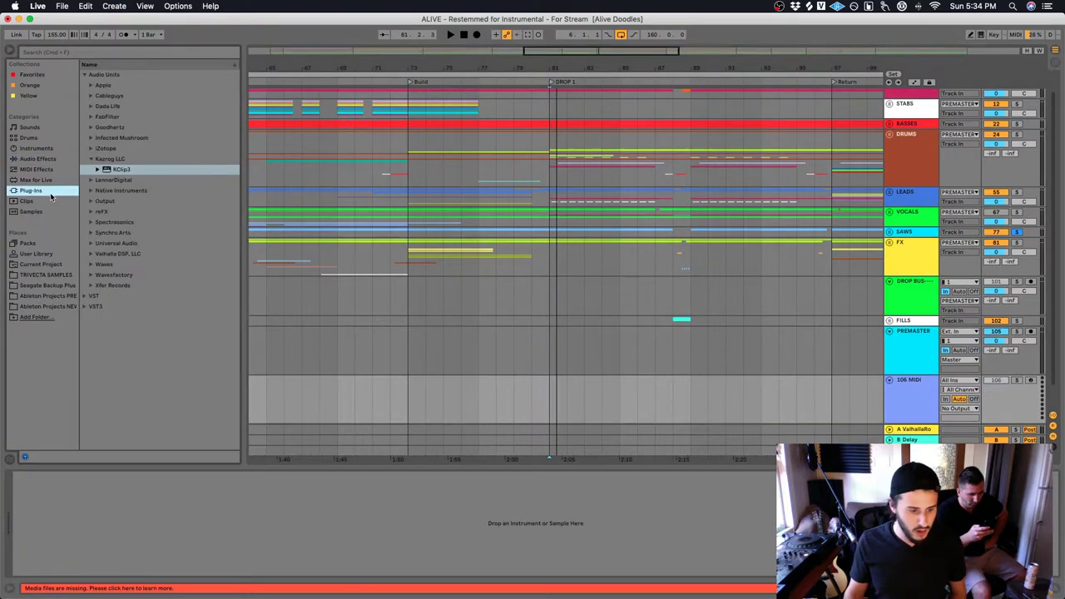
pyautogui.click(73, 53)
pyautogui.write('operator')
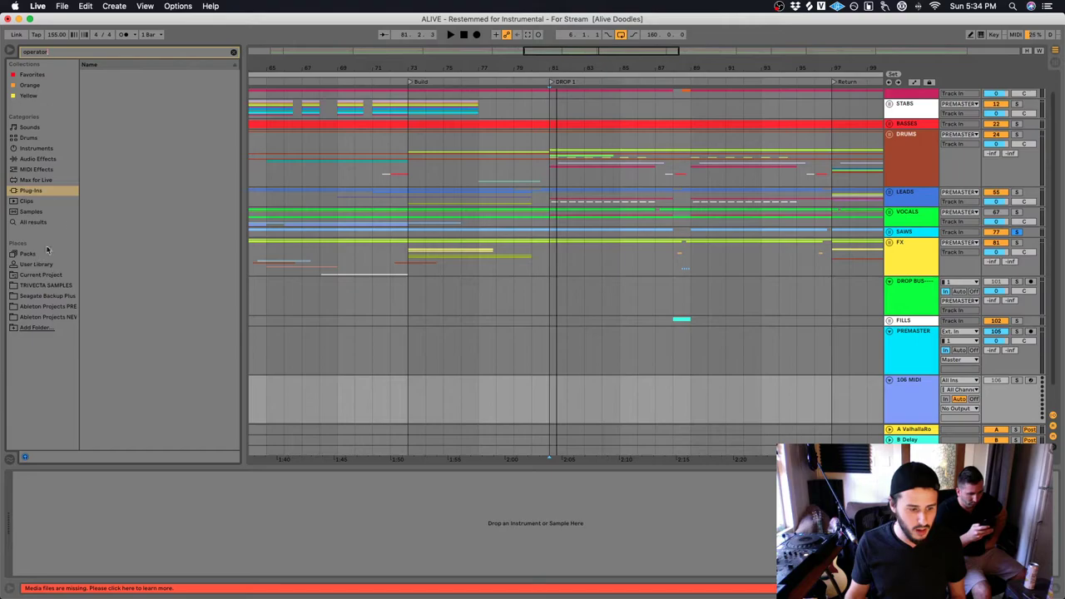
pyautogui.click(69, 222)
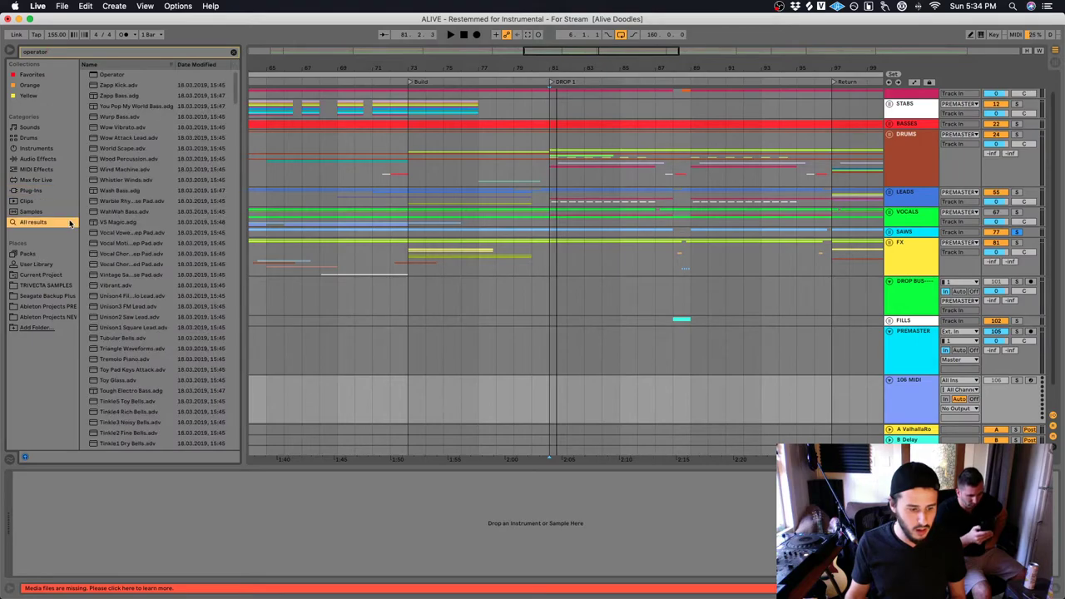
pyautogui.click(129, 75)
pyautogui.press('Return')
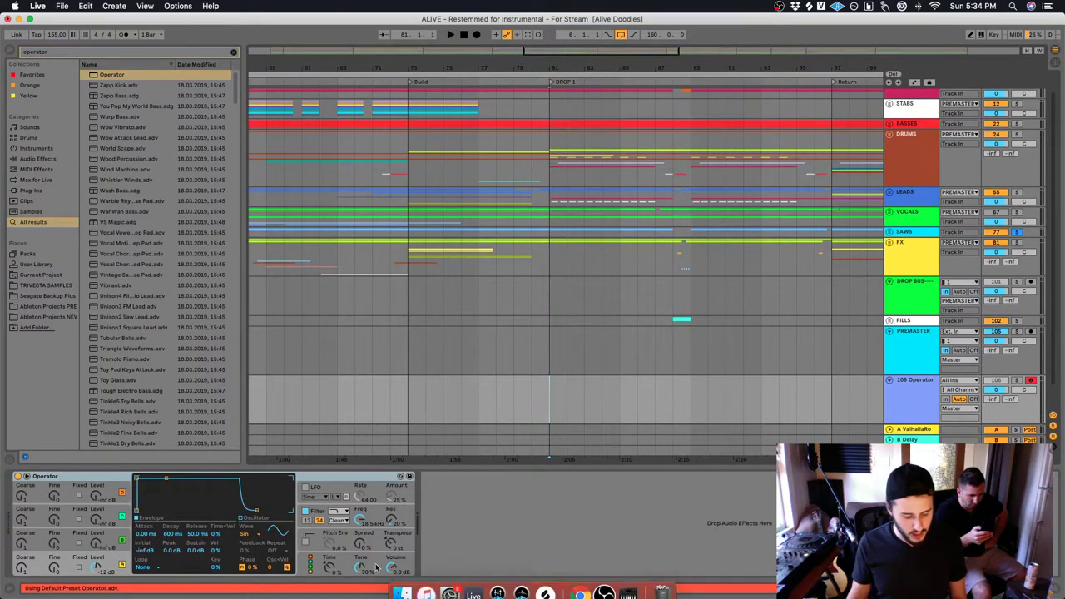
# Search the Favorites collection for "white" and select the sample 0001 WHITE NOISE 2.aif
pyautogui.click(46, 76)
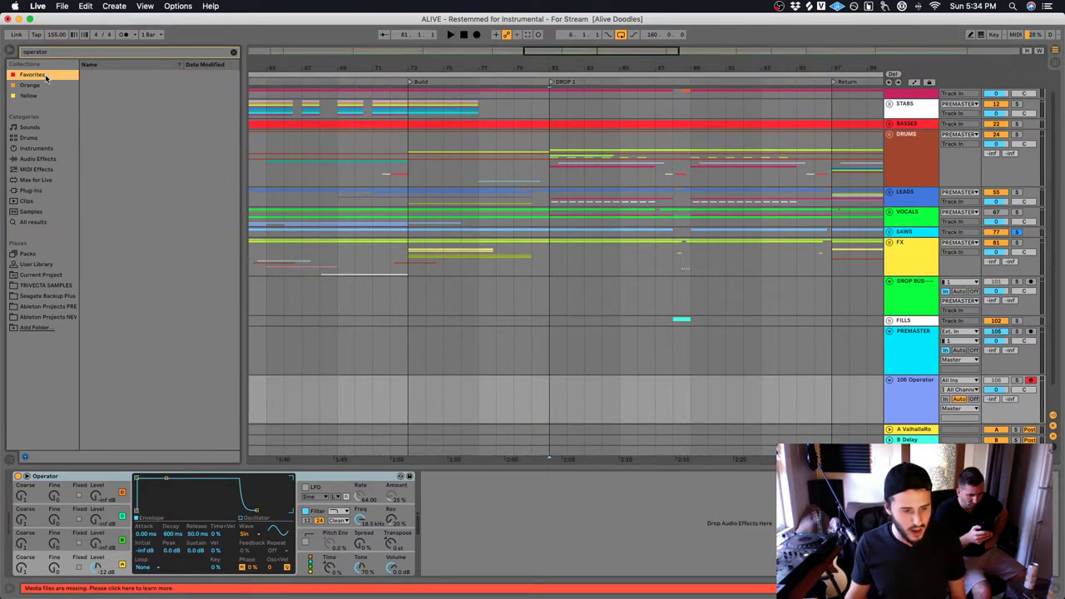
pyautogui.click(234, 52)
pyautogui.write('whi')
pyautogui.click(135, 75)
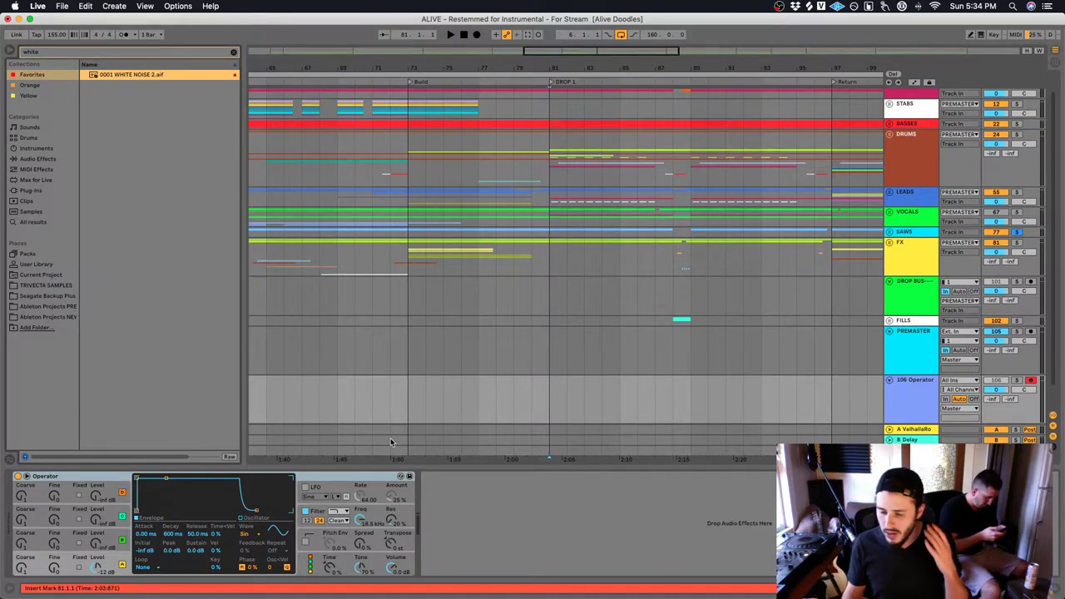
# Expand the BOUNCERS group, review the clips on its first MIDI track and select the 10-Sylenth1 clip at bar 57
pyautogui.scroll(1, 724, 325)
pyautogui.click(889, 94)
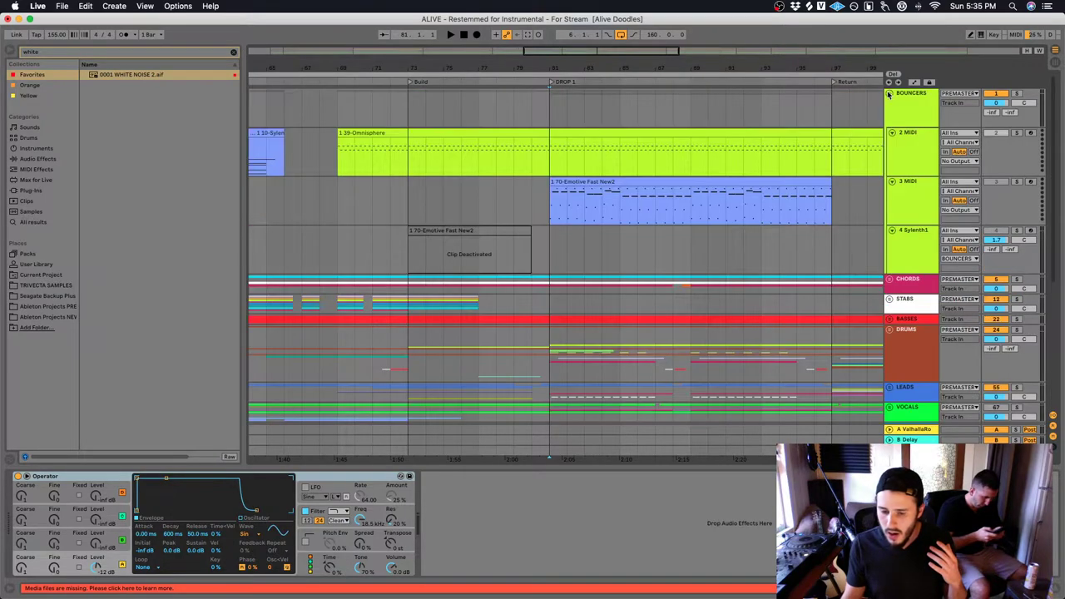
pyautogui.hscroll(-8, 443, 188)
pyautogui.hscroll(-5, 442, 188)
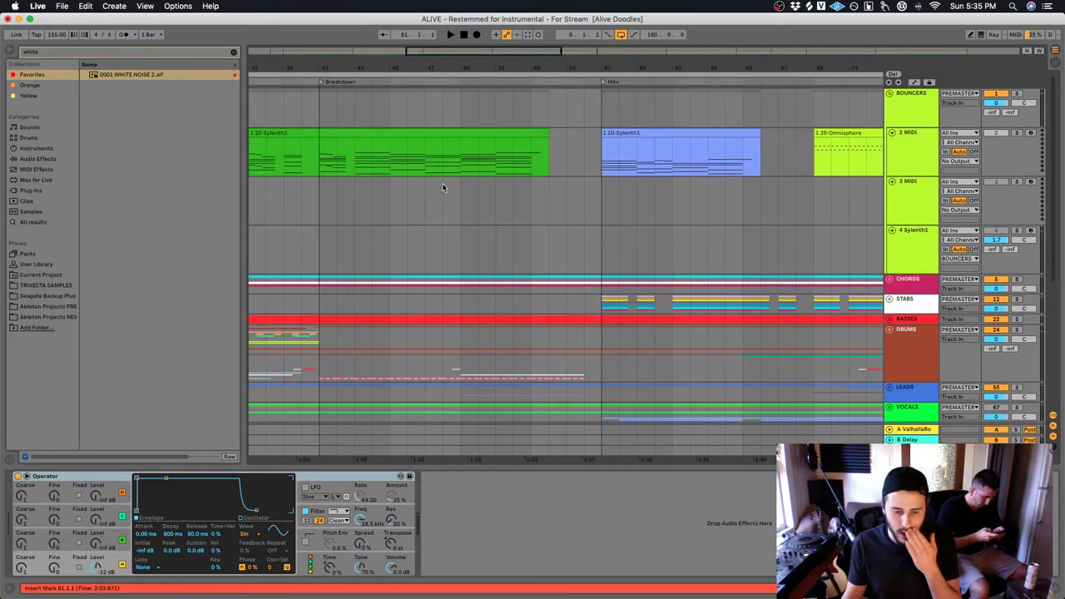
pyautogui.hscroll(-14, 361, 171)
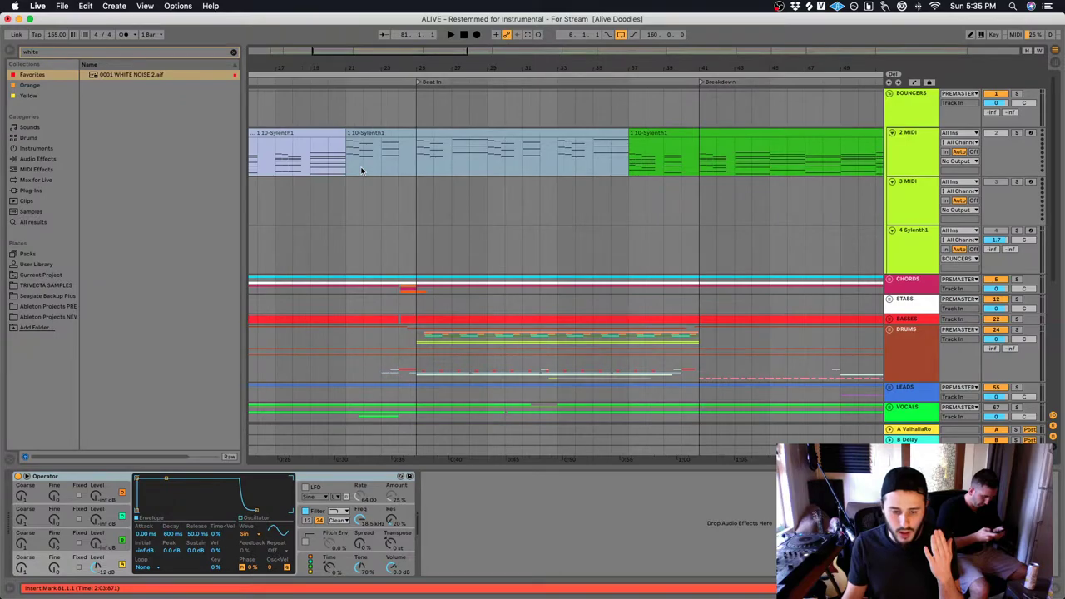
pyautogui.hscroll(-4, 361, 170)
pyautogui.click(358, 170)
pyautogui.hscroll(20, 362, 171)
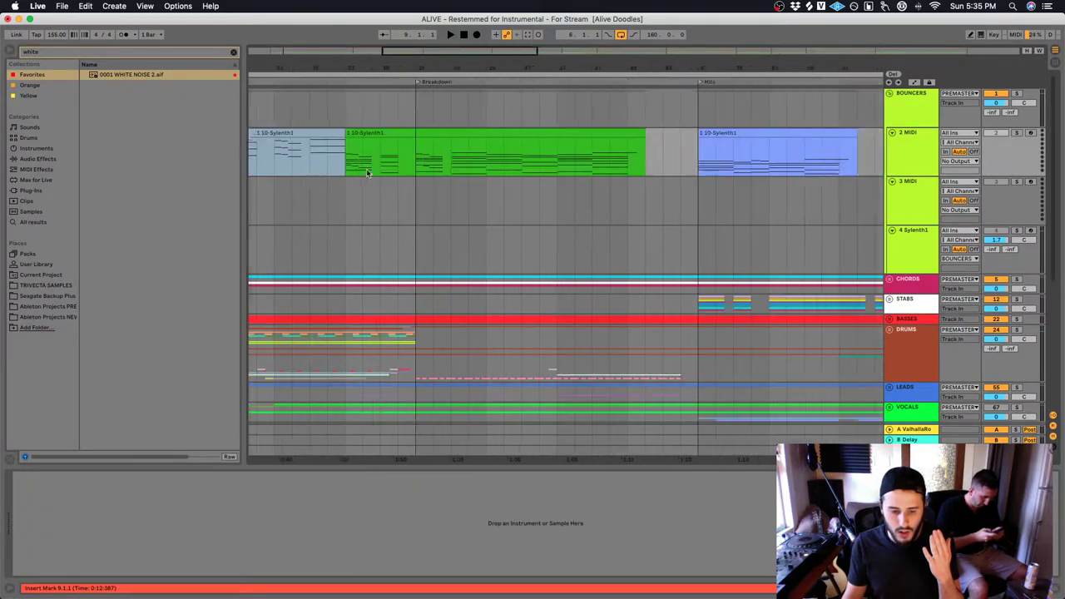
pyautogui.click(486, 132)
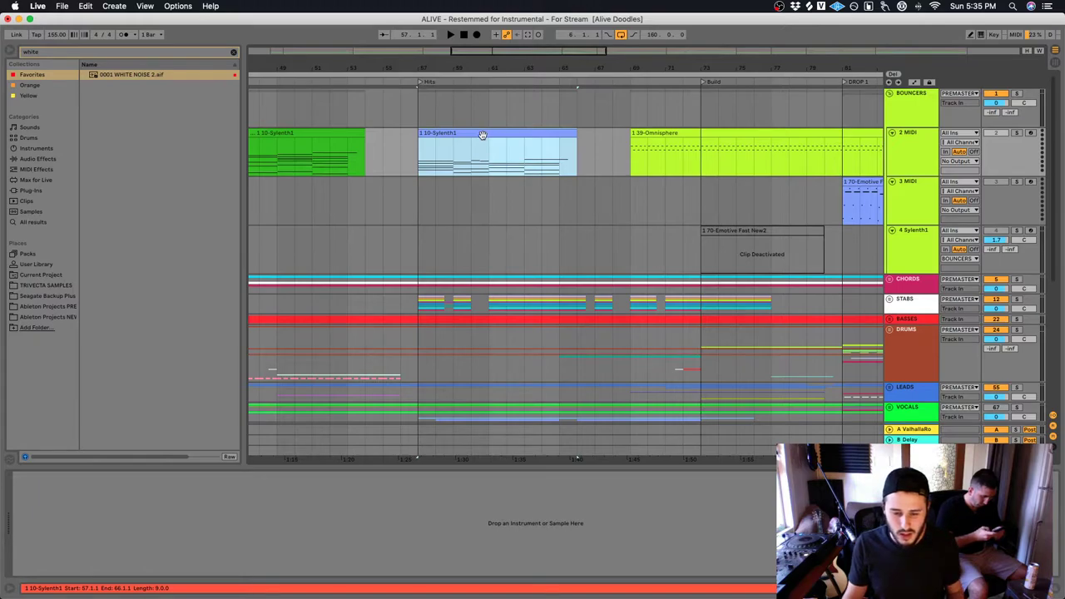
# Move the Operator track up to just below the 4 Sylenth1 track, above the CHORDS group
pyautogui.scroll(-10, 654, 255)
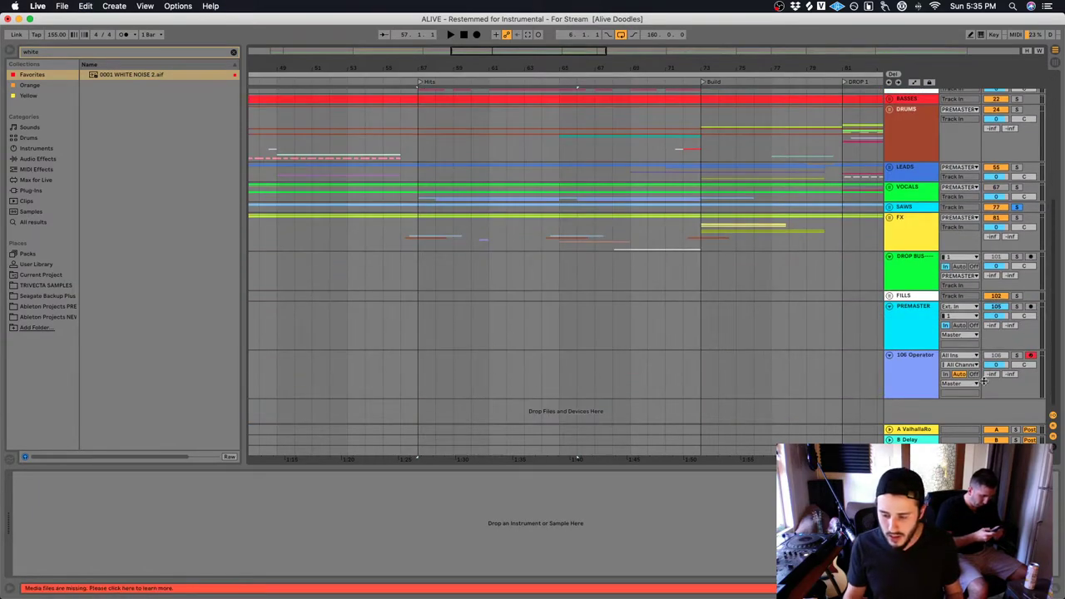
pyautogui.click(897, 380)
pyautogui.moveTo(898, 380); pyautogui.dragTo(909, 281)
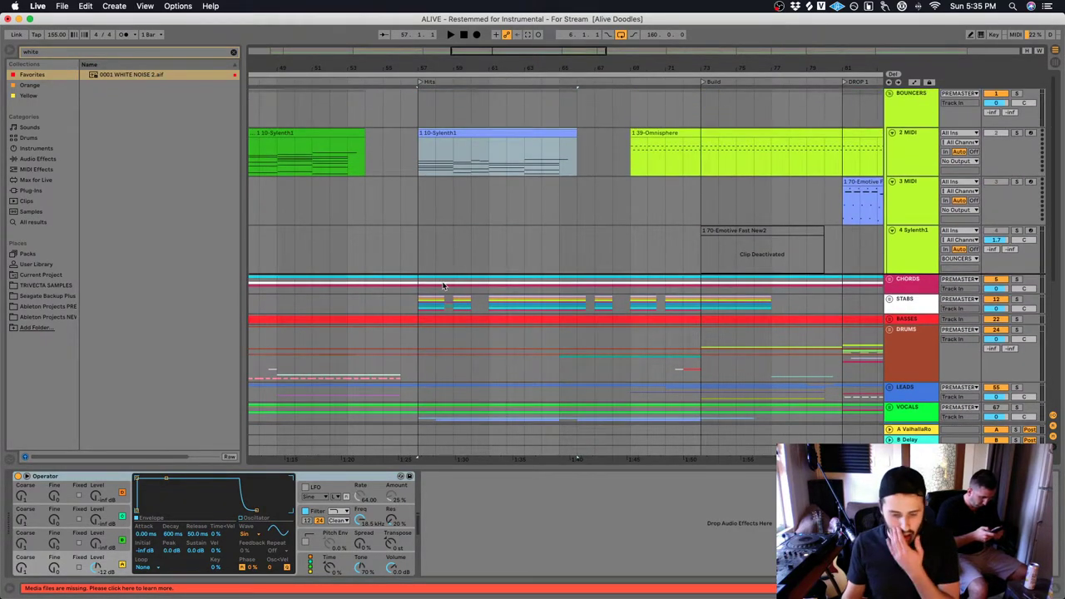
pyautogui.moveTo(444, 286); pyautogui.dragTo(443, 286)
pyautogui.scroll(-2, 449, 266)
# Insert a MIDI track below the Operator track and load the favorite preset Plk Biggest Saw Stack.adg on it
pyautogui.click(431, 224)
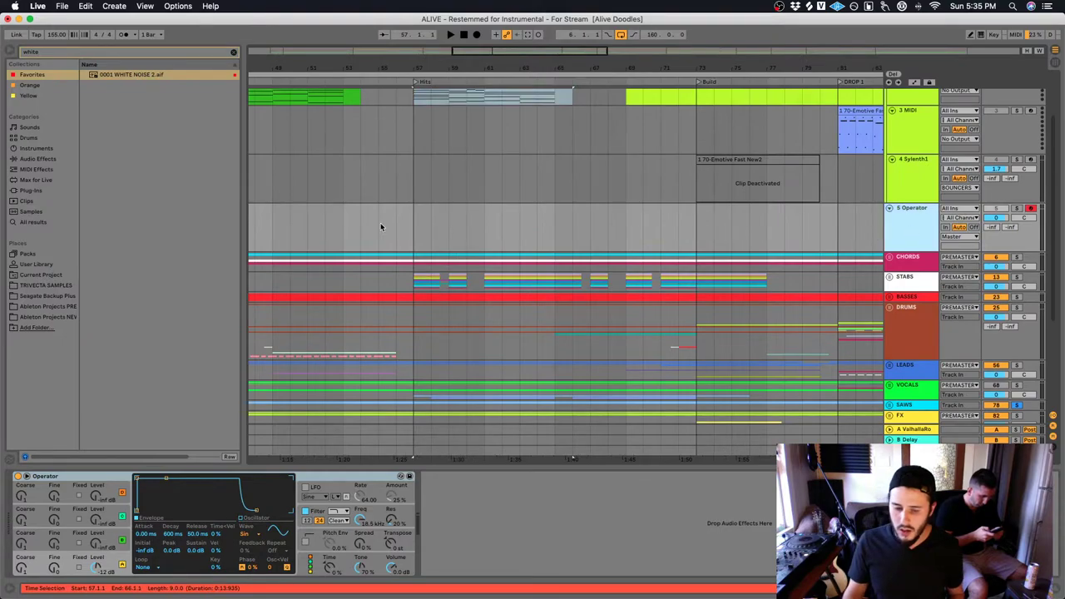
pyautogui.press('super+shift+m')
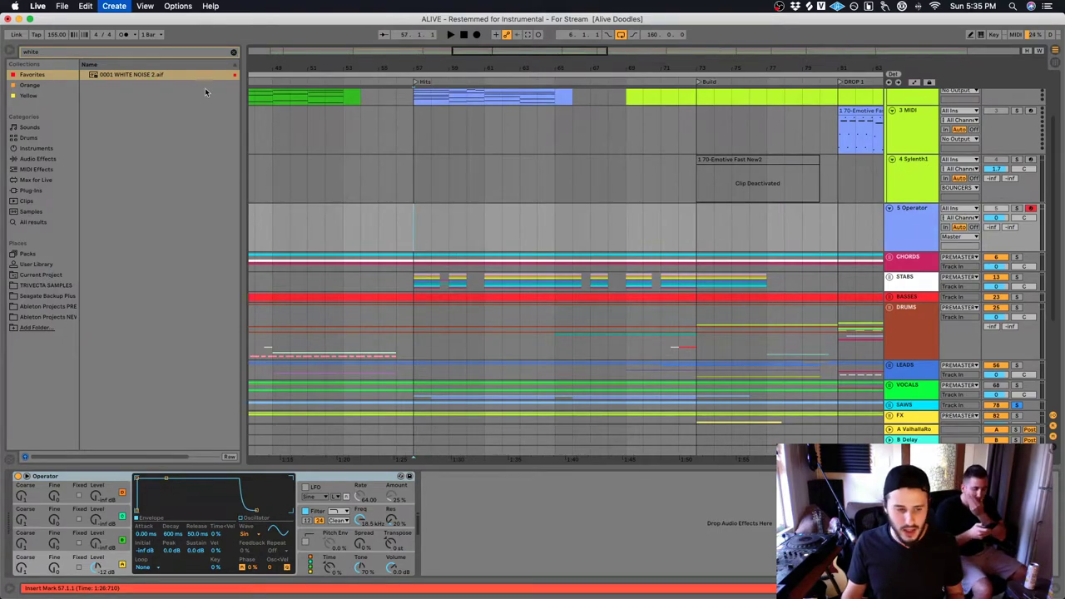
pyautogui.click(234, 52)
pyautogui.write('su')
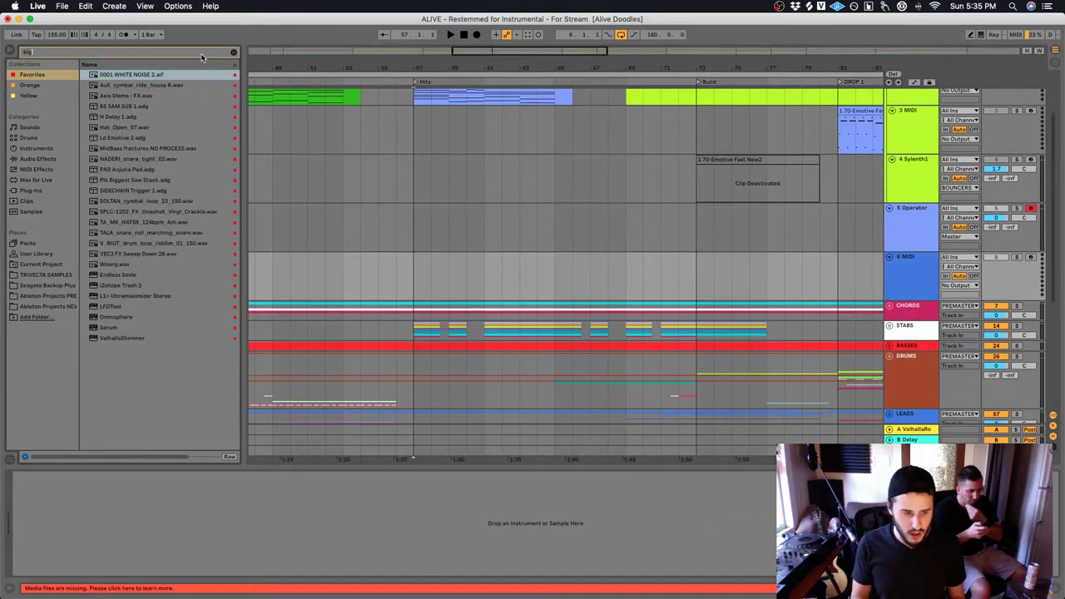
pyautogui.write('ggest')
pyautogui.click(192, 74)
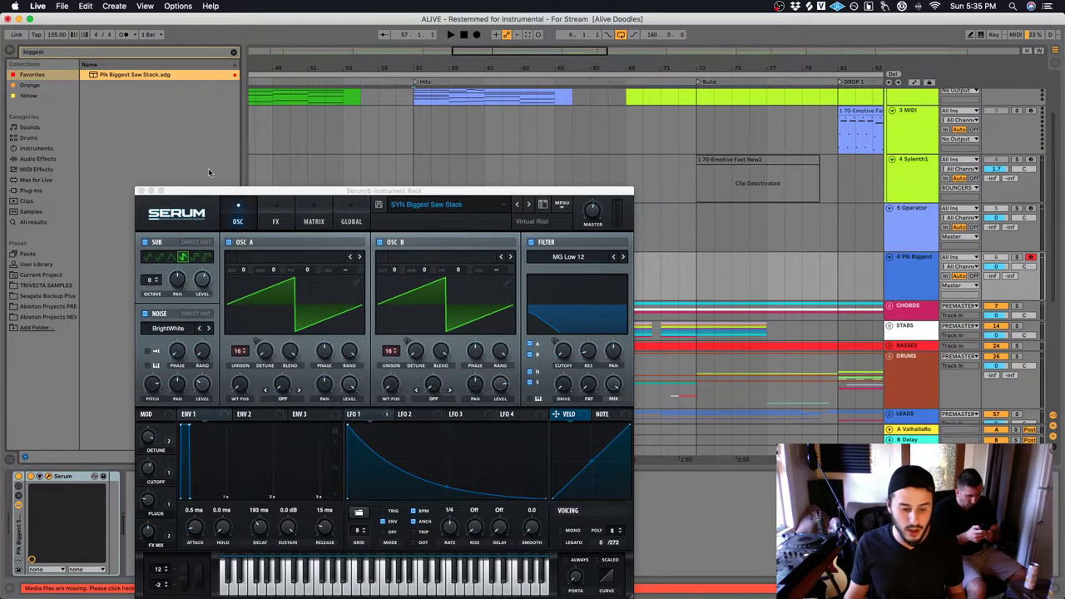
# Copy the 10-Sylenth1 clip at bar 57 onto the Plk Biggest Saw Stack track at bar 57 and play it
pyautogui.moveTo(209, 191); pyautogui.dragTo(675, 221)
pyautogui.scroll(3, 435, 139)
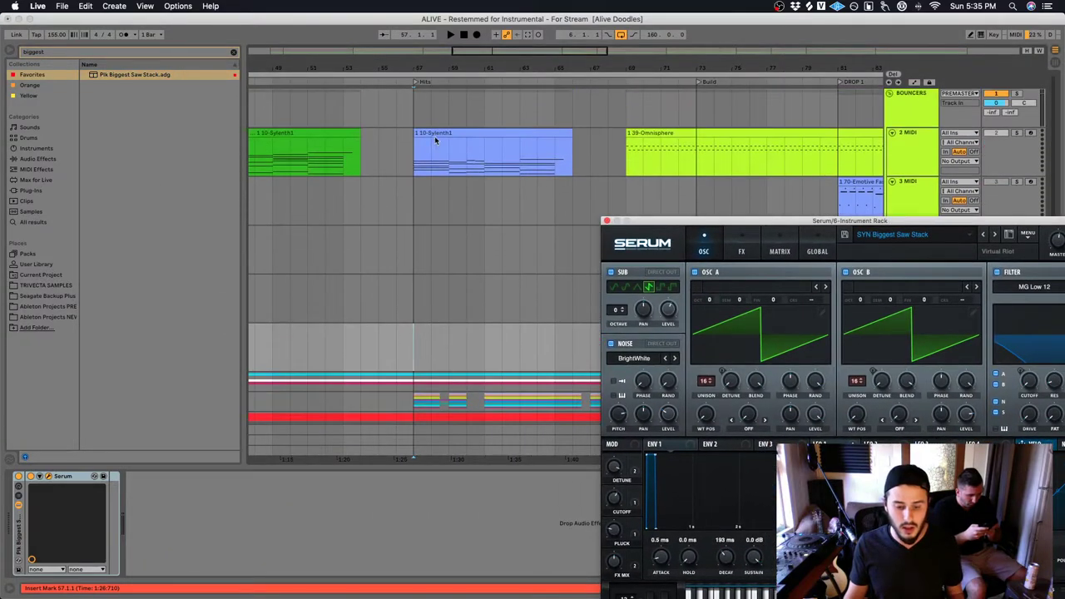
pyautogui.click(434, 140)
pyautogui.press('super+c')
pyautogui.click(415, 343)
pyautogui.press('super+v')
pyautogui.press('space')
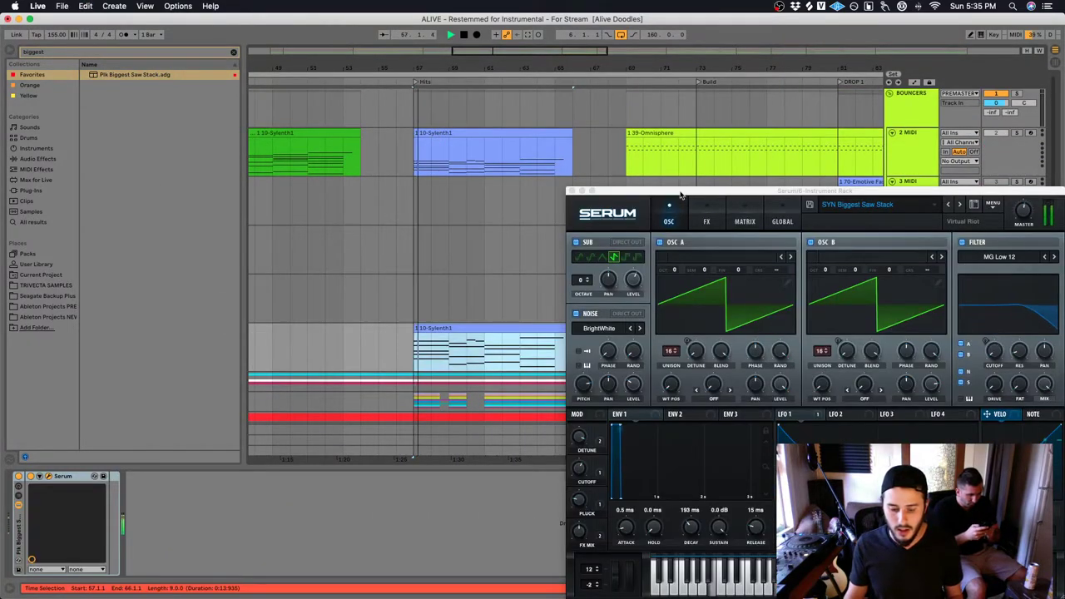
# Solo the Plk Biggest track, copy its 10-Sylenth1 clip to bar 177 on the same track and play it
pyautogui.moveTo(601, 197); pyautogui.dragTo(233, 353)
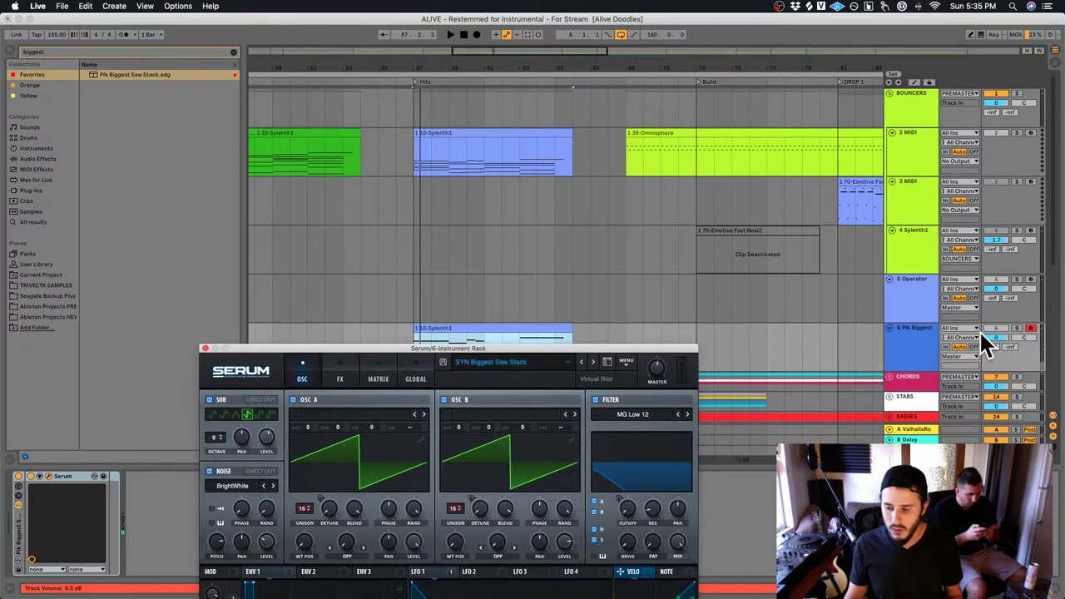
pyautogui.click(1014, 331)
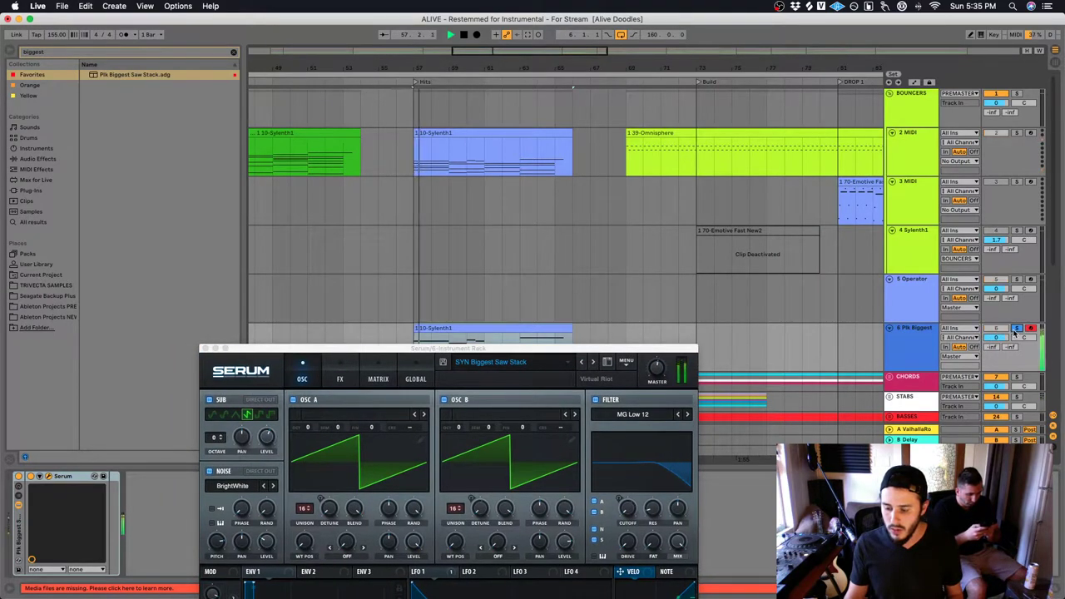
pyautogui.click(462, 338)
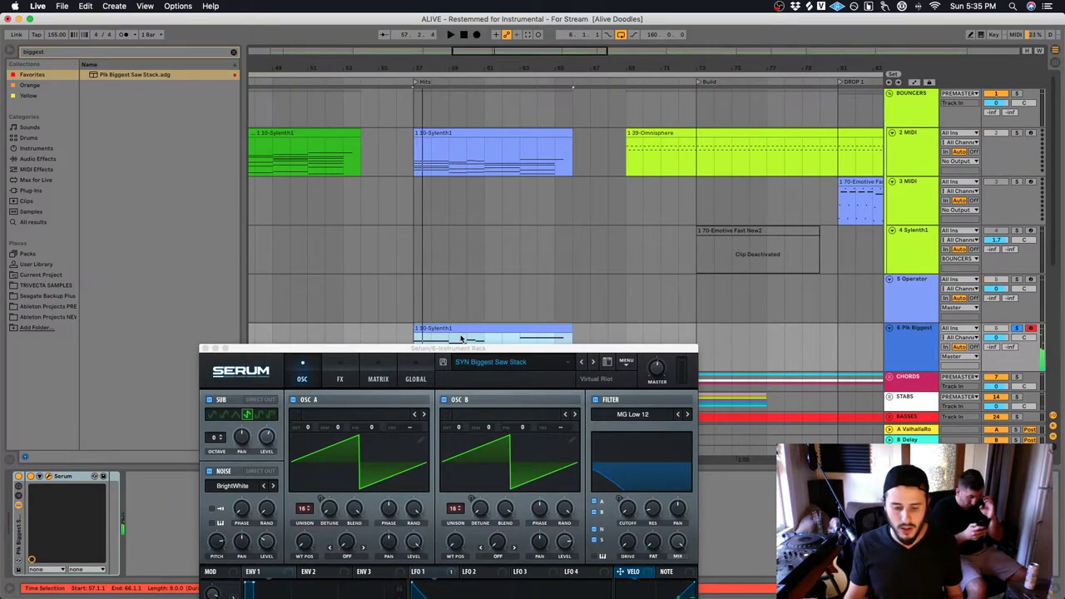
pyautogui.hscroll(15, 500, 329)
pyautogui.click(865, 345)
pyautogui.press('super+v')
pyautogui.press('space')
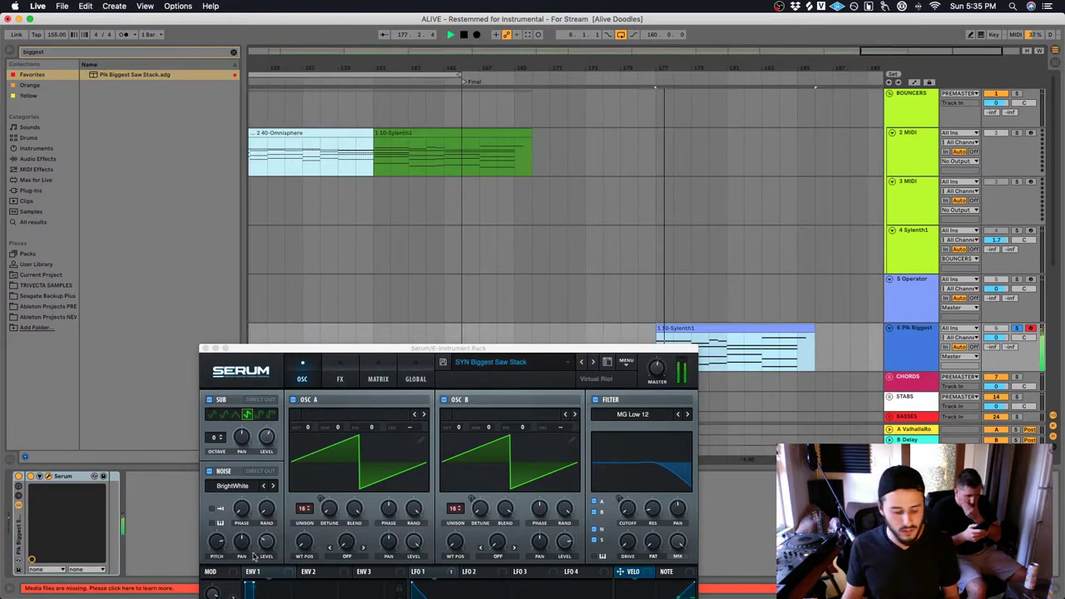
# Set Serum's Cutoff macro to 100% and transpose all notes of the bar 177 clip up one octave
pyautogui.moveTo(381, 348); pyautogui.dragTo(298, 171)
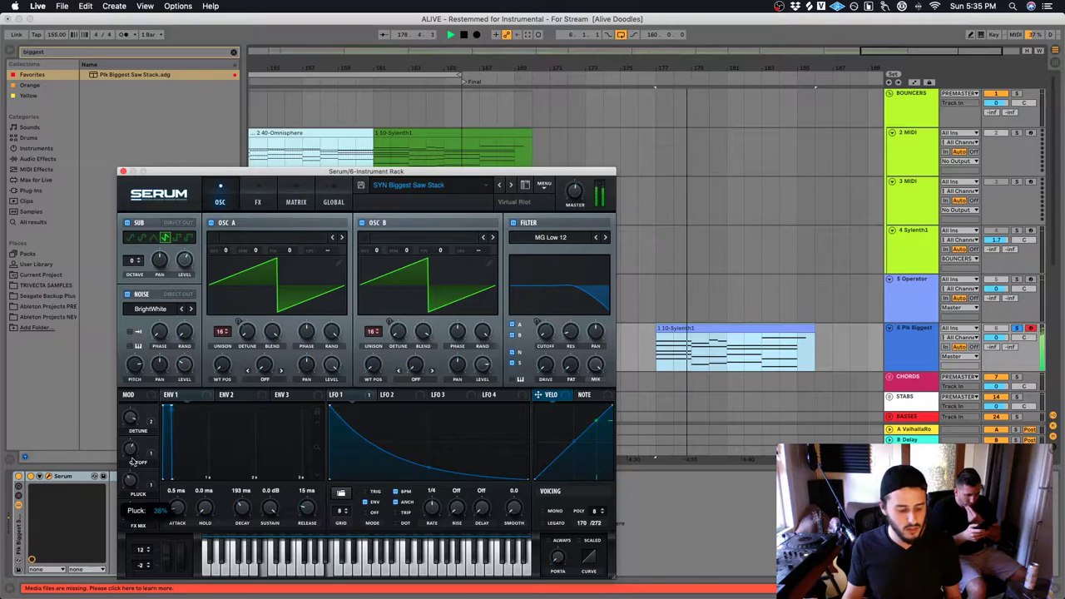
pyautogui.moveTo(130, 451); pyautogui.dragTo(146, 400)
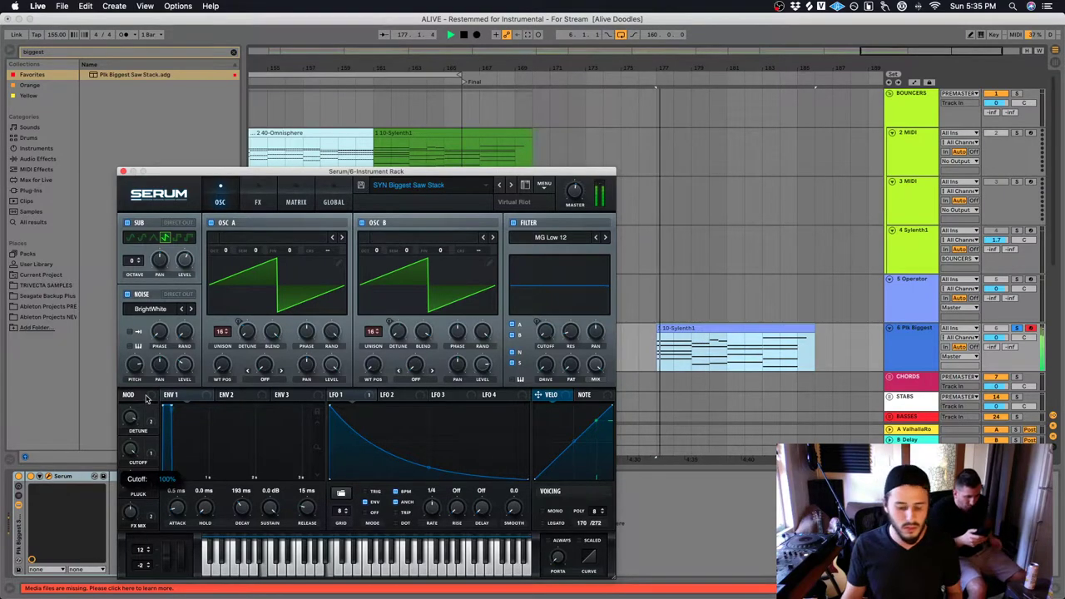
pyautogui.click(733, 353)
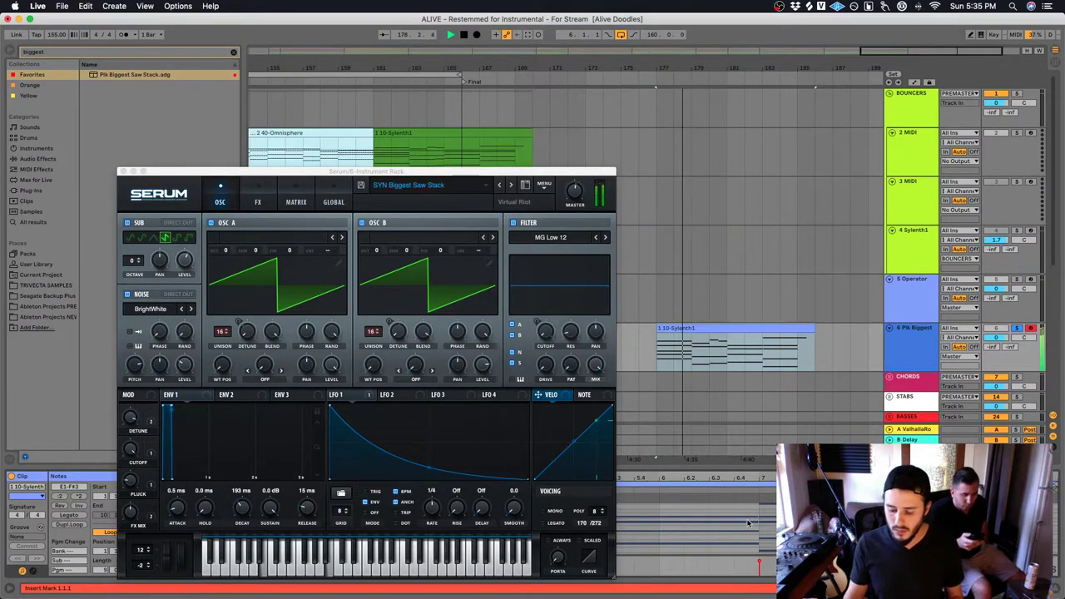
pyautogui.press('super+a')
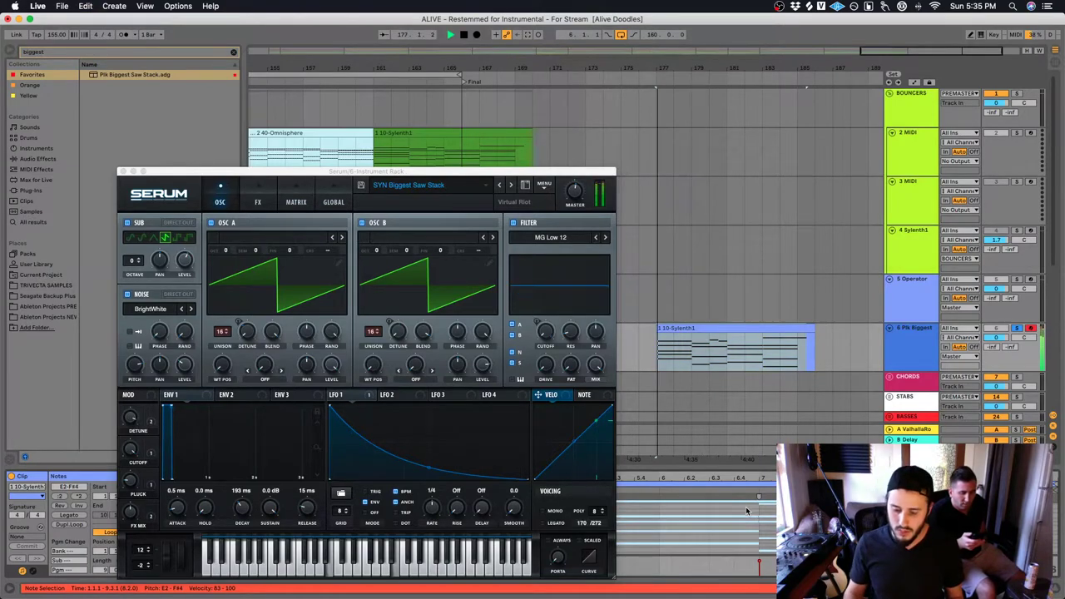
# Lower the Plk Biggest track's volume to -5.9 dB, close the Serum window and set the playback start to bar 177
pyautogui.click(1005, 337)
pyautogui.moveTo(1005, 337); pyautogui.dragTo(1005, 358)
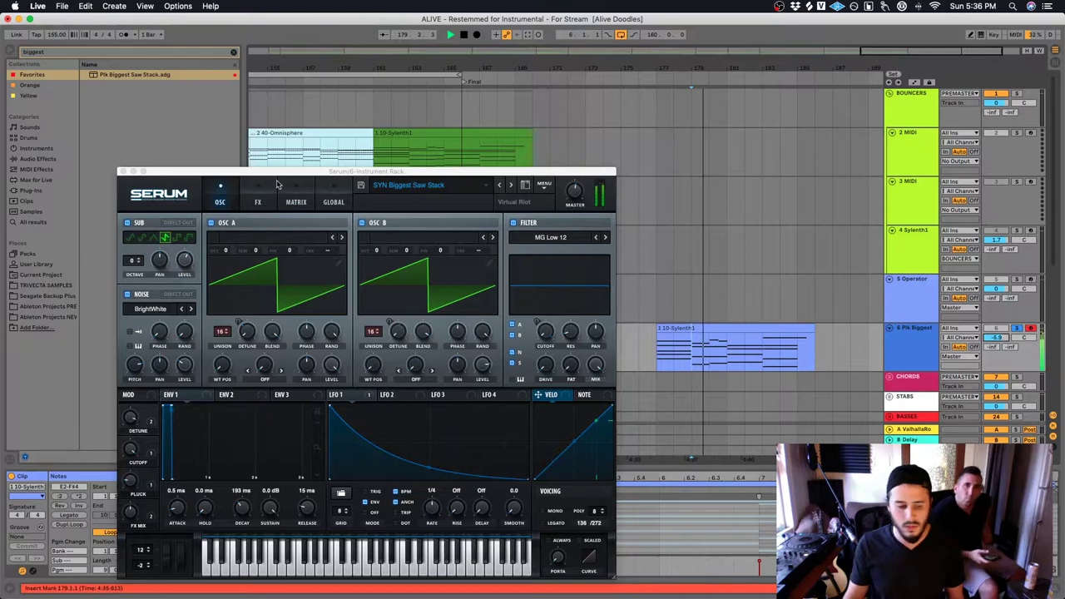
pyautogui.click(123, 172)
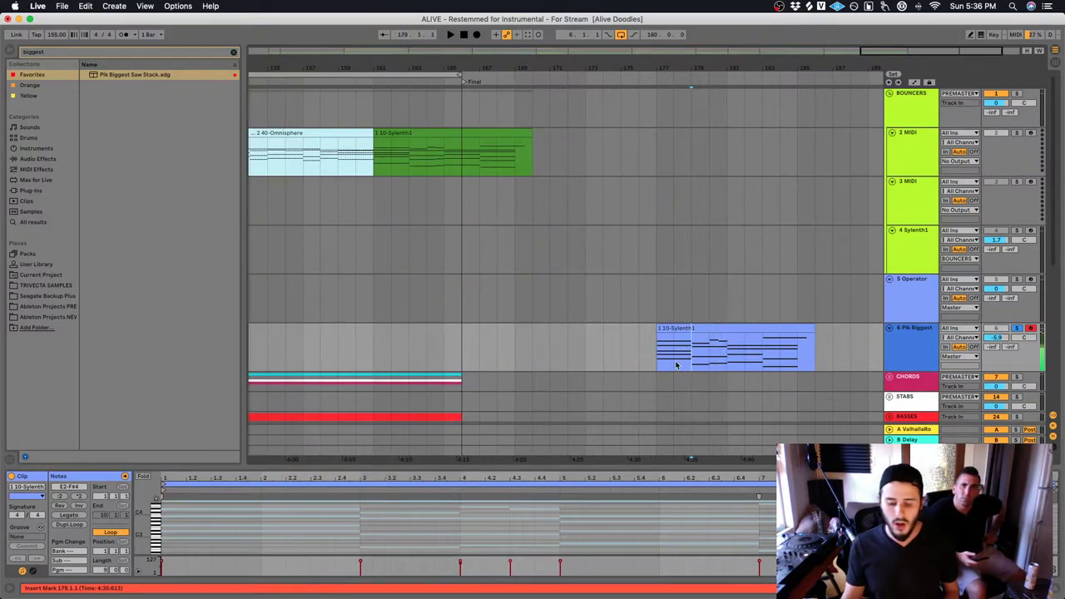
pyautogui.click(668, 374)
pyautogui.click(663, 366)
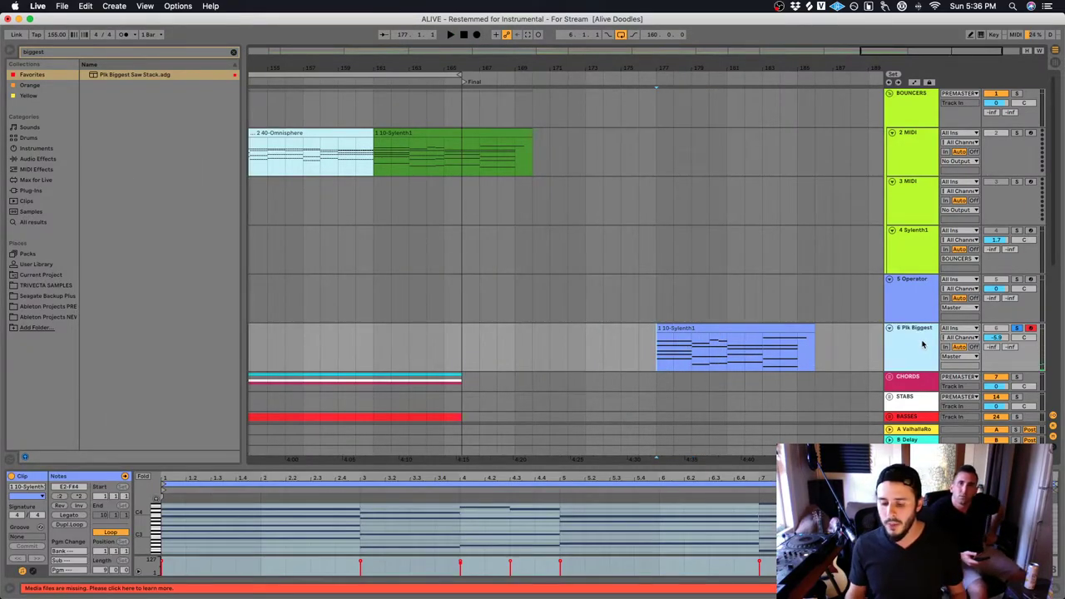
# Add an EQ Eight after Serum on the Plk Biggest track
pyautogui.click(37, 158)
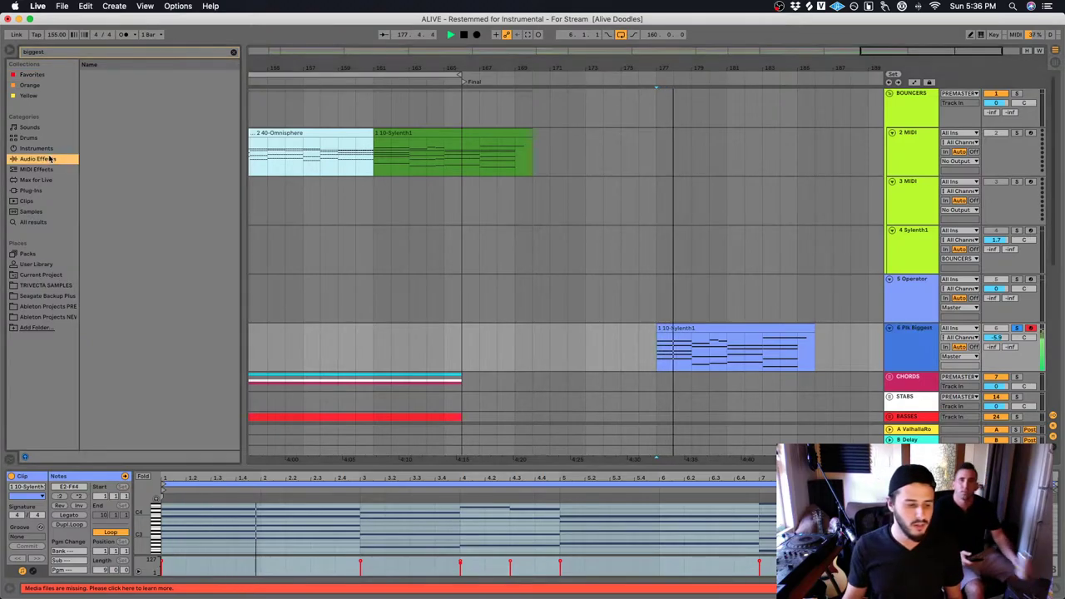
pyautogui.click(234, 51)
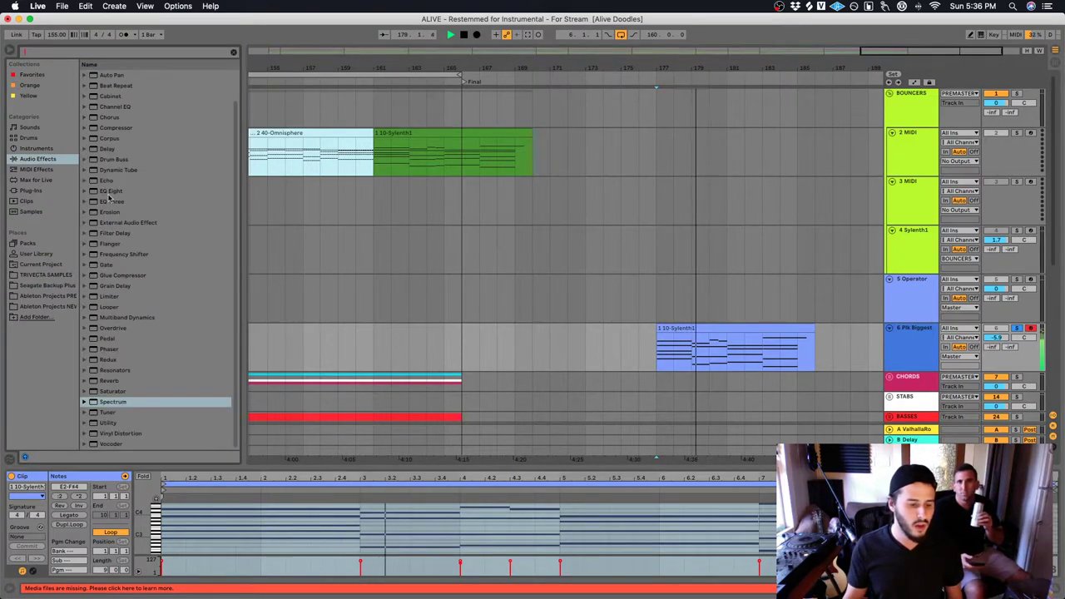
pyautogui.click(111, 191)
pyautogui.moveTo(652, 357); pyautogui.dragTo(654, 356)
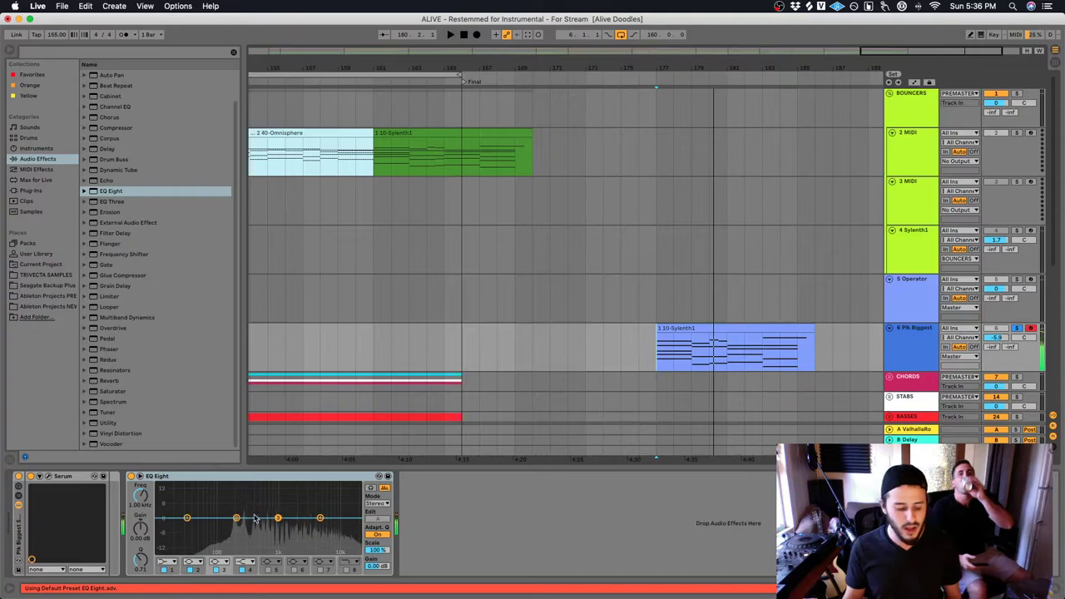
# Make EQ Eight's first band a low cut, sweep it up to 8.80 kHz during playback and bypass the EQ
pyautogui.click(173, 563)
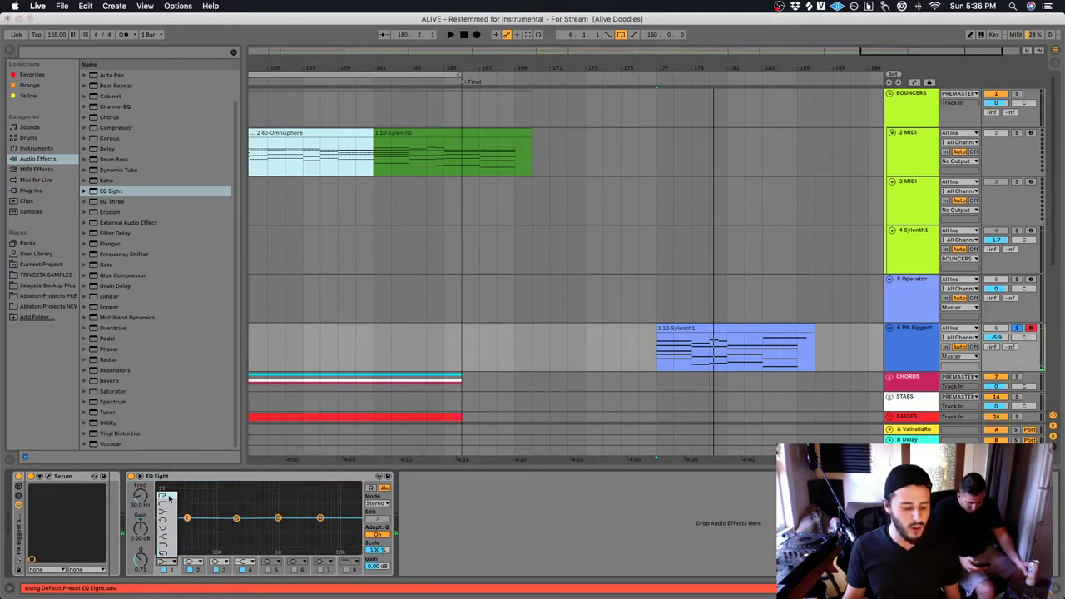
pyautogui.click(166, 503)
pyautogui.press('space')
pyautogui.moveTo(188, 518); pyautogui.dragTo(340, 527)
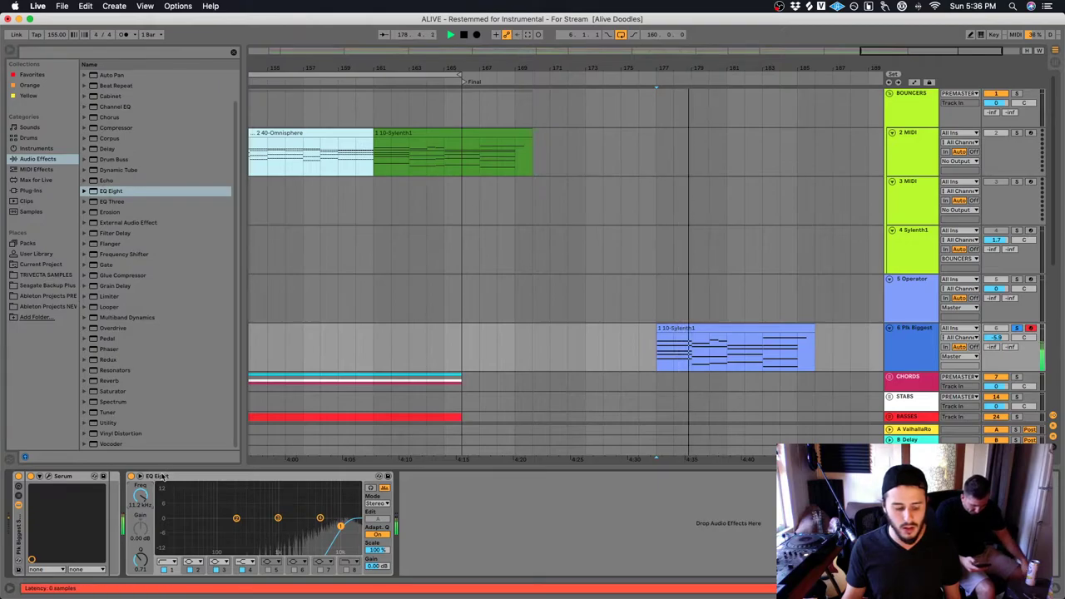
pyautogui.moveTo(139, 494); pyautogui.dragTo(139, 499)
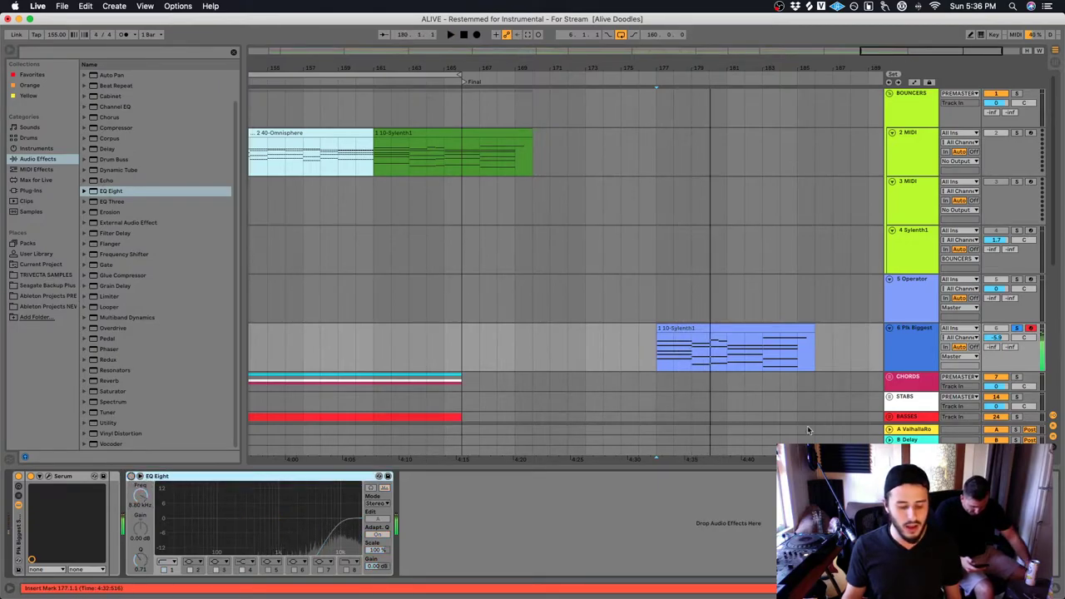
# Insert a MIDI track below Plk Biggest and load the Spectrasonics Omnisphere plug-in on it
pyautogui.press('super+t')
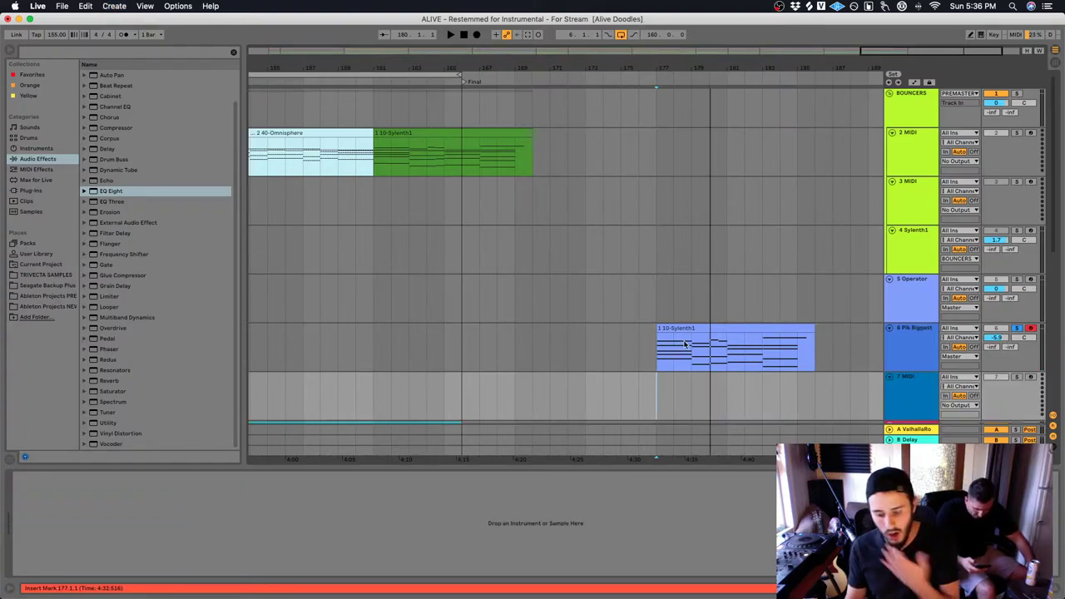
pyautogui.click(36, 191)
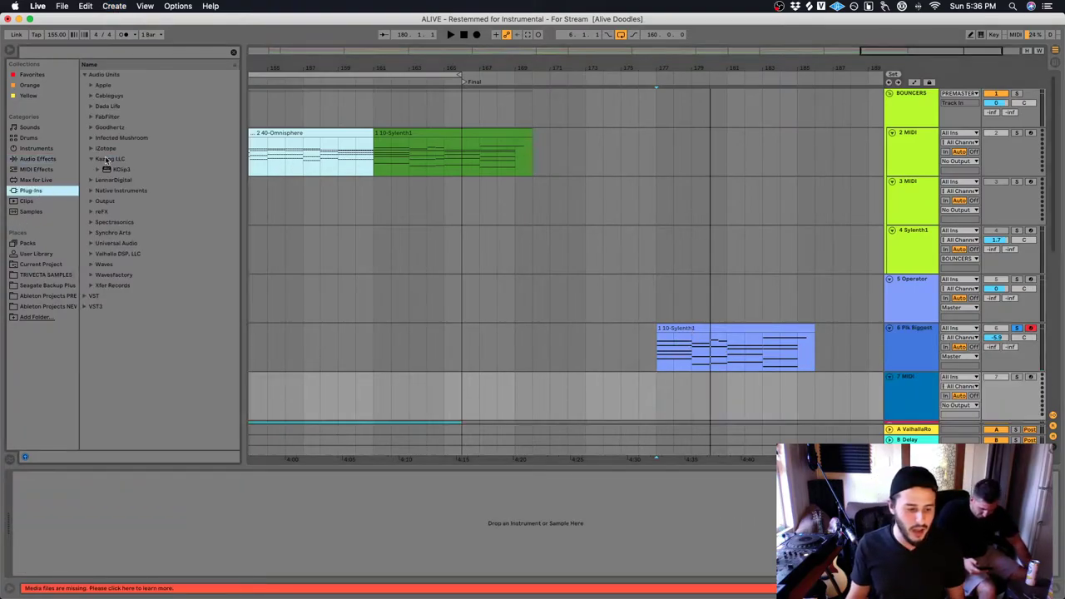
pyautogui.click(86, 223)
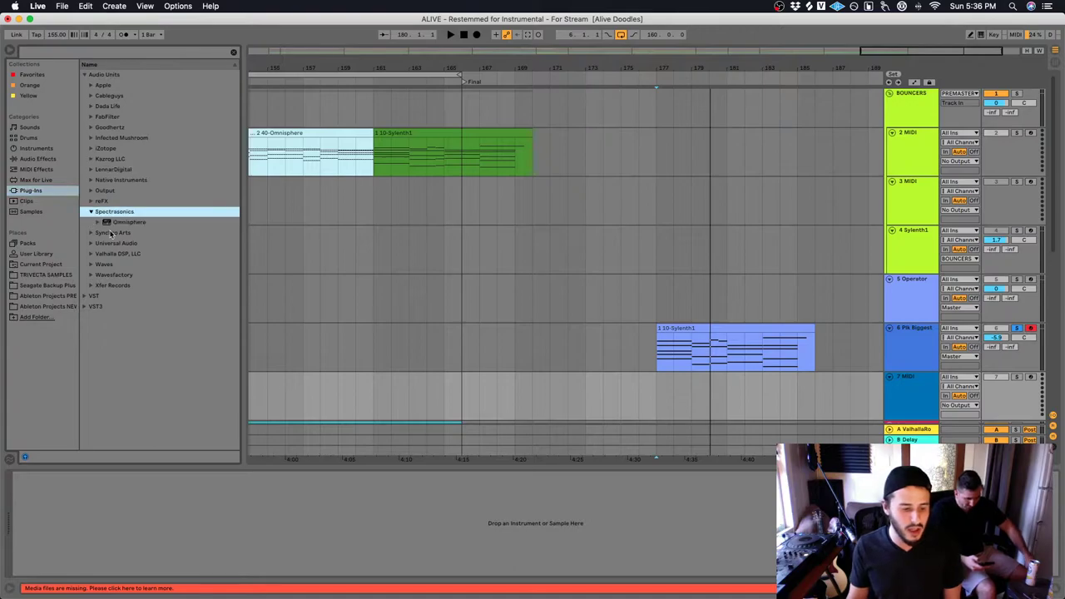
pyautogui.click(145, 223)
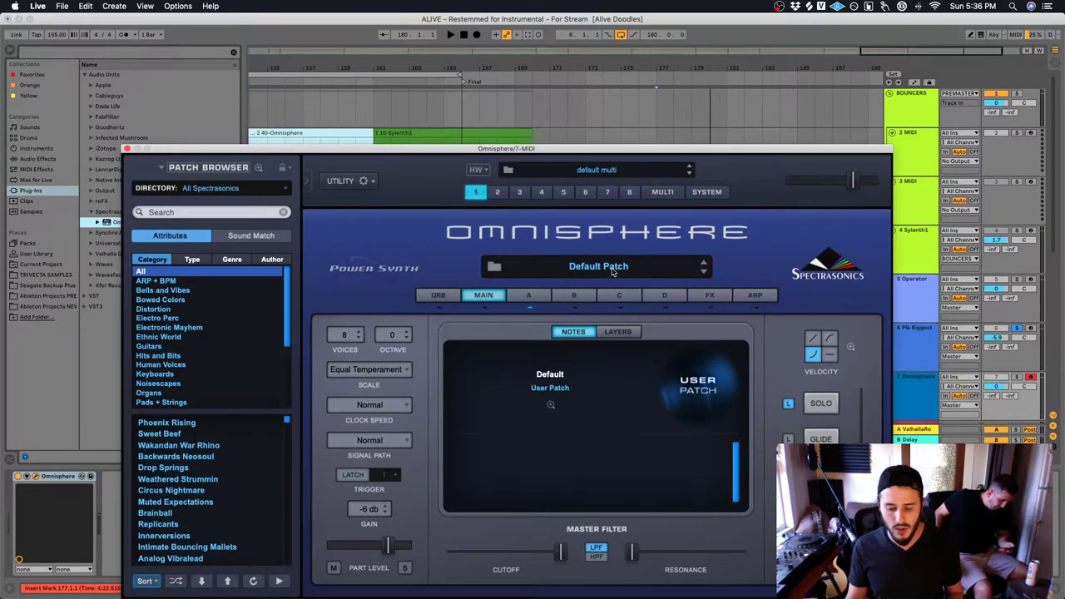
# Search Omnisphere's patches for king quadra, load the King Quadra patch and close the plug-in window
pyautogui.click(613, 268)
pyautogui.click(750, 199)
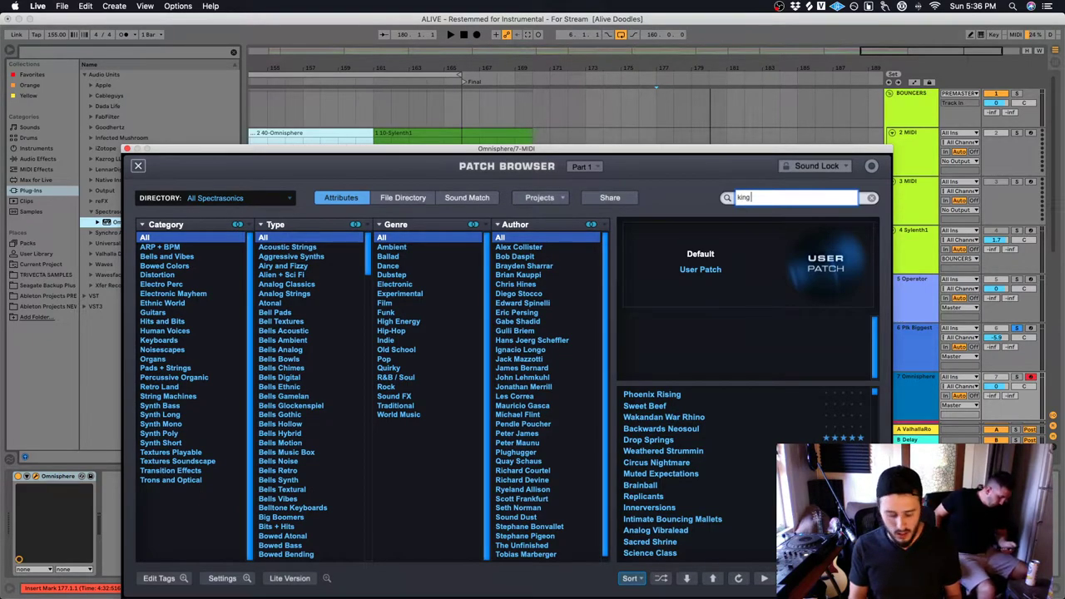
pyautogui.press('Return')
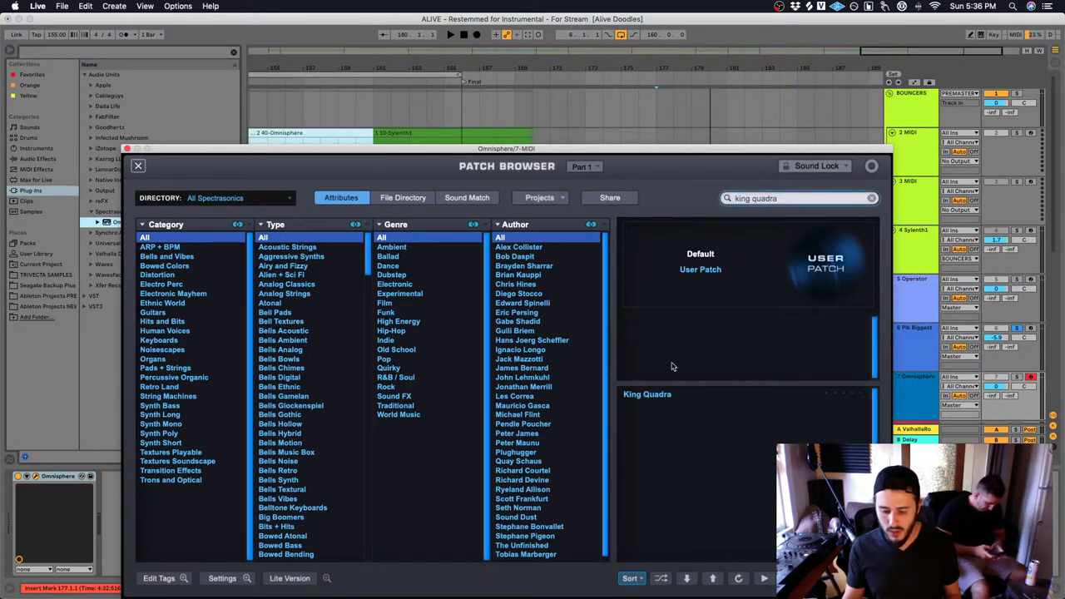
pyautogui.click(671, 396)
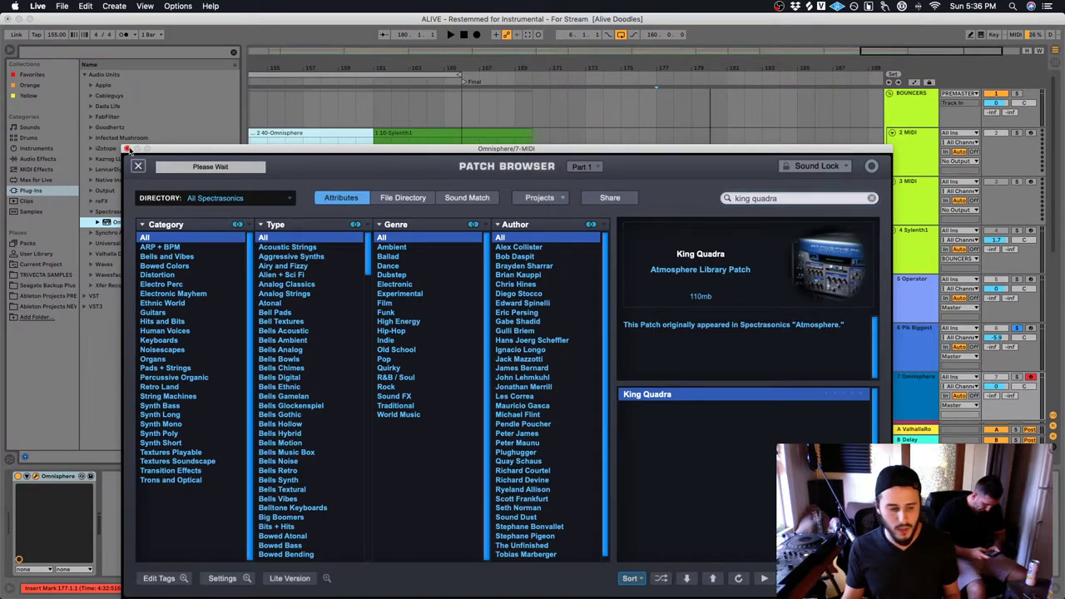
pyautogui.click(127, 149)
# Copy the Plk Biggest clip onto the Omnisphere track at bar 177 and play it with the Omnisphere track soloed
pyautogui.click(692, 346)
pyautogui.click(659, 406)
pyautogui.press('super+v')
pyautogui.press('space')
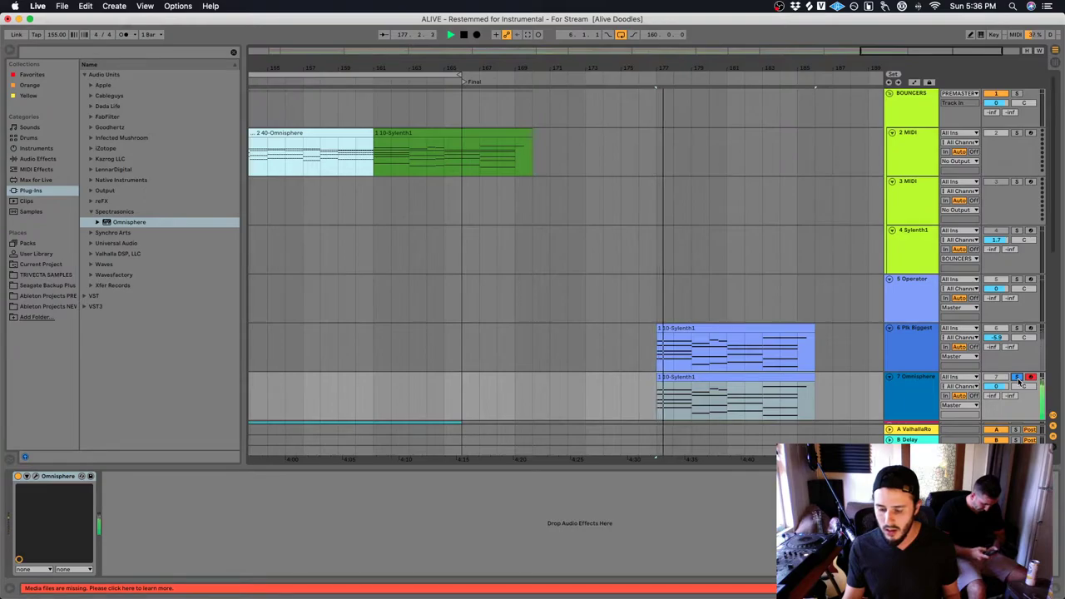
# Transpose all notes of the Omnisphere track's clip up one octave and replay it from bar 177
pyautogui.doubleClick(734, 388)
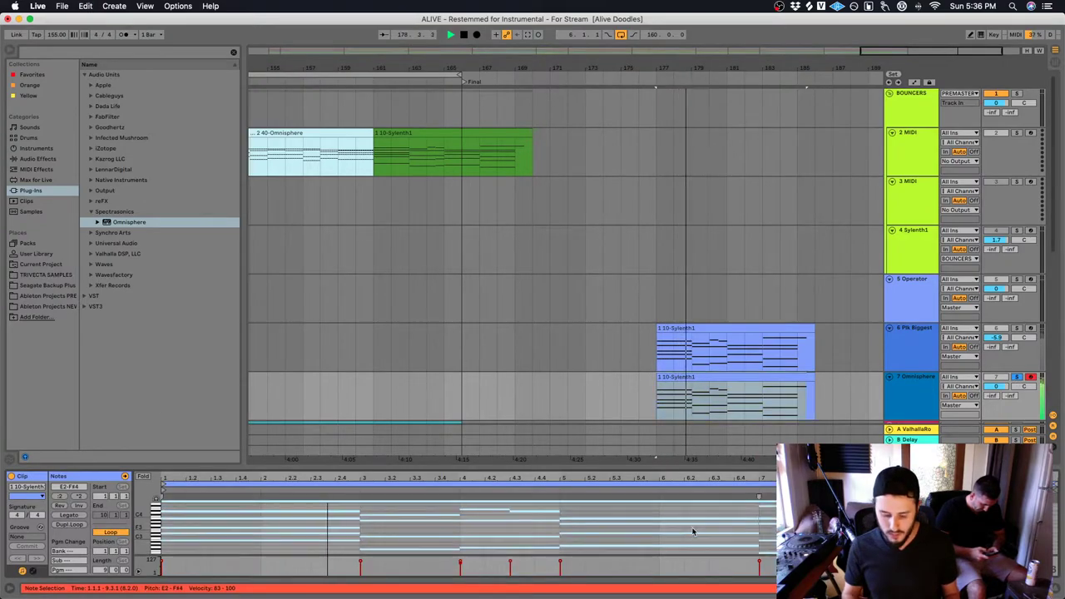
pyautogui.press('space')
pyautogui.press('space')
pyautogui.press('space')
pyautogui.press('space')
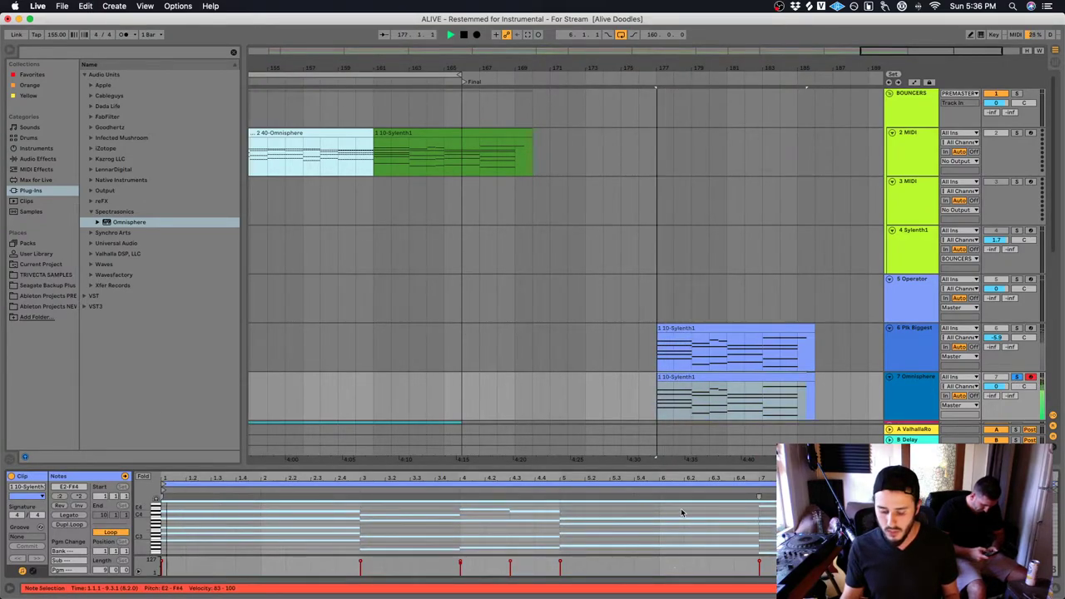
pyautogui.press('space')
pyautogui.press('space')
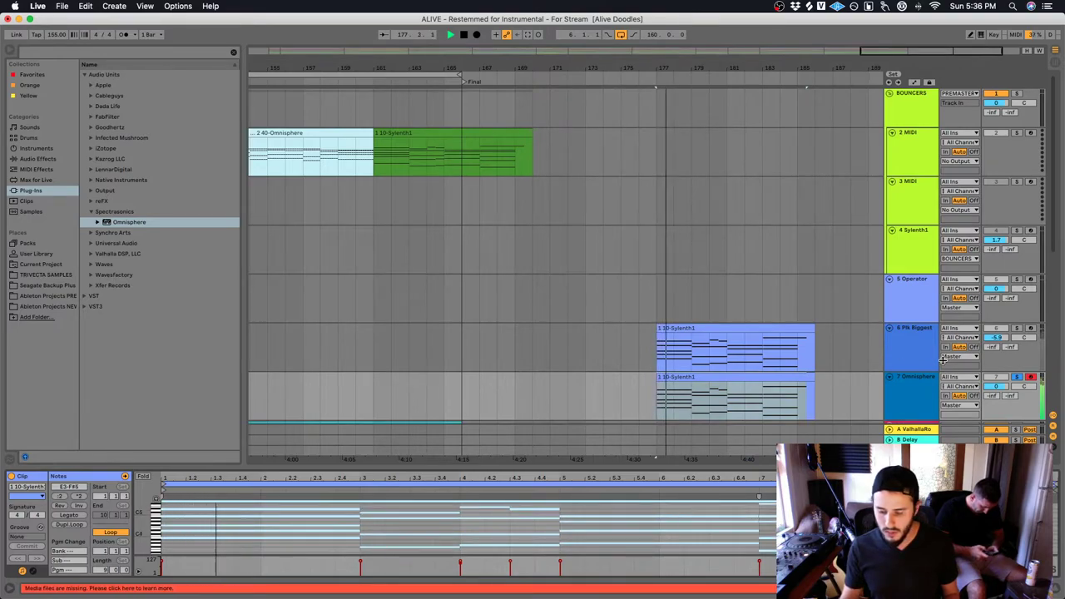
# Unsolo the Omnisphere track and compare the layered saws by switching that track off and on during playback
pyautogui.click(1015, 378)
pyautogui.press('space')
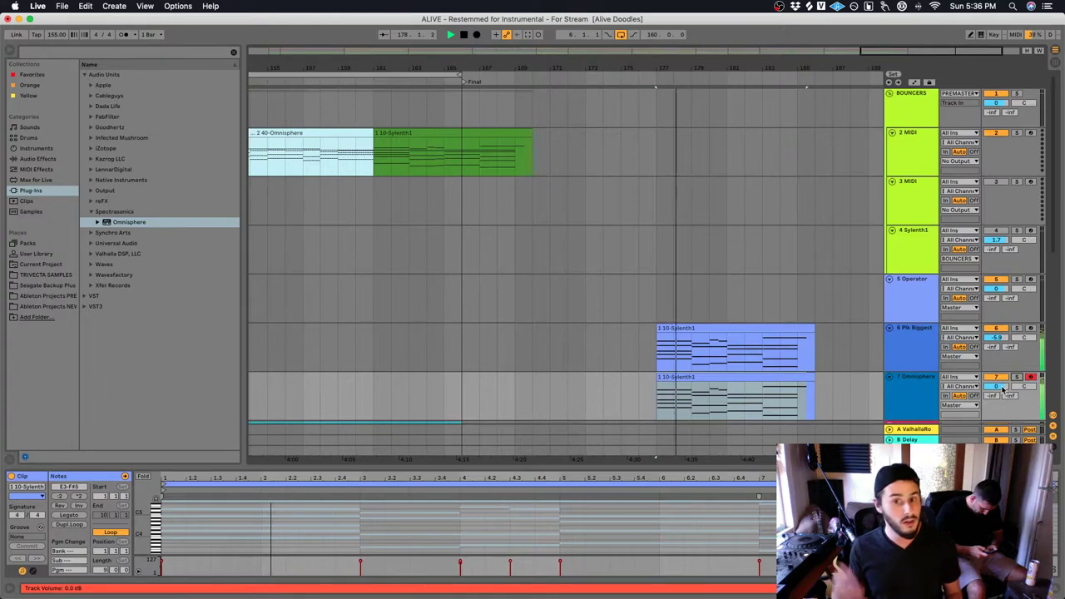
pyautogui.click(998, 379)
pyautogui.press('space')
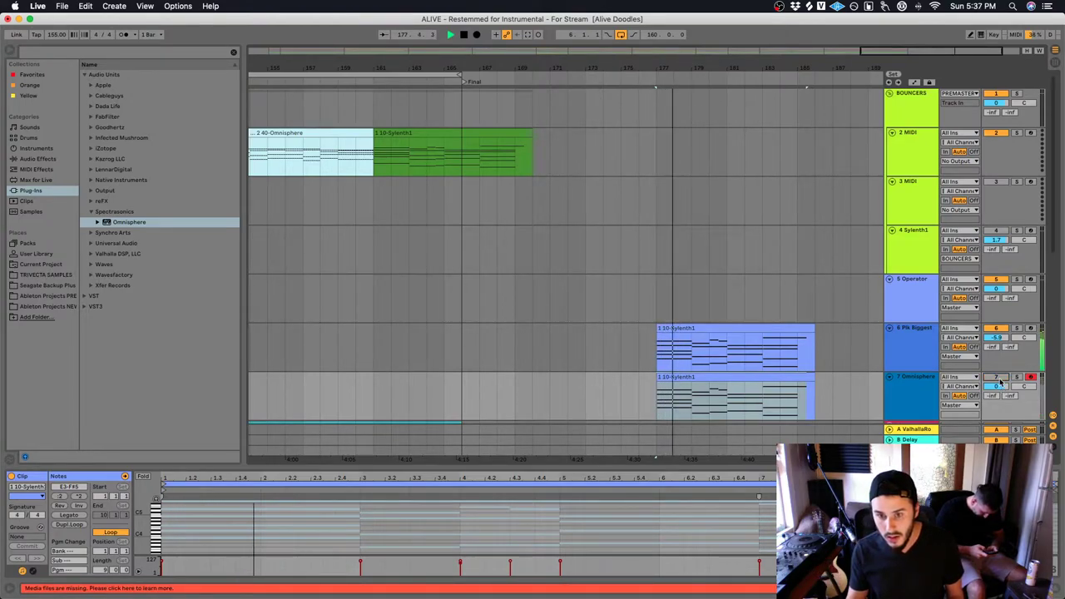
pyautogui.click(997, 379)
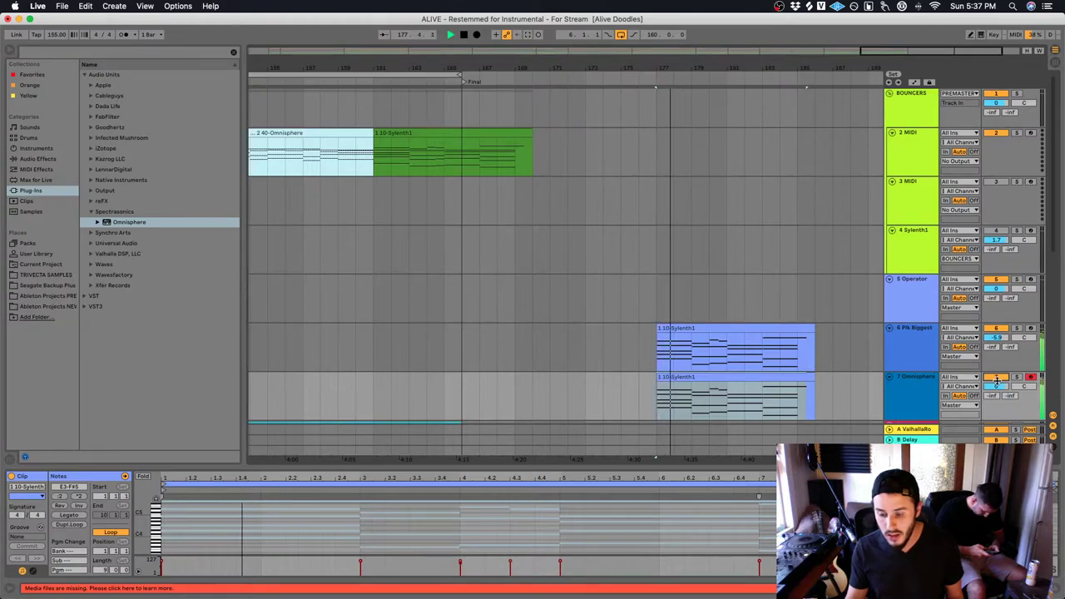
pyautogui.click(920, 401)
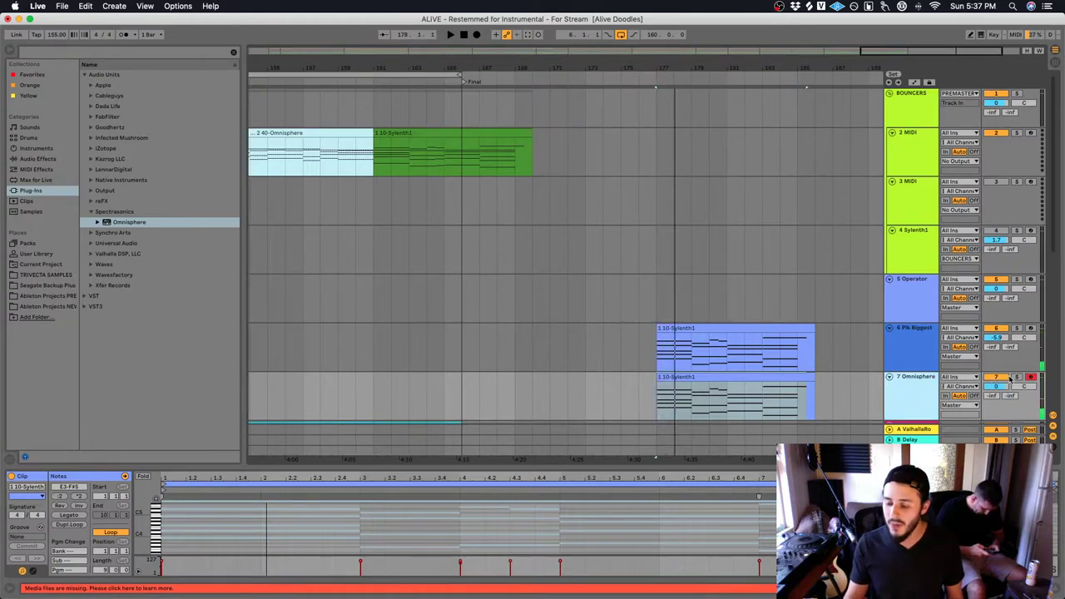
pyautogui.click(1014, 378)
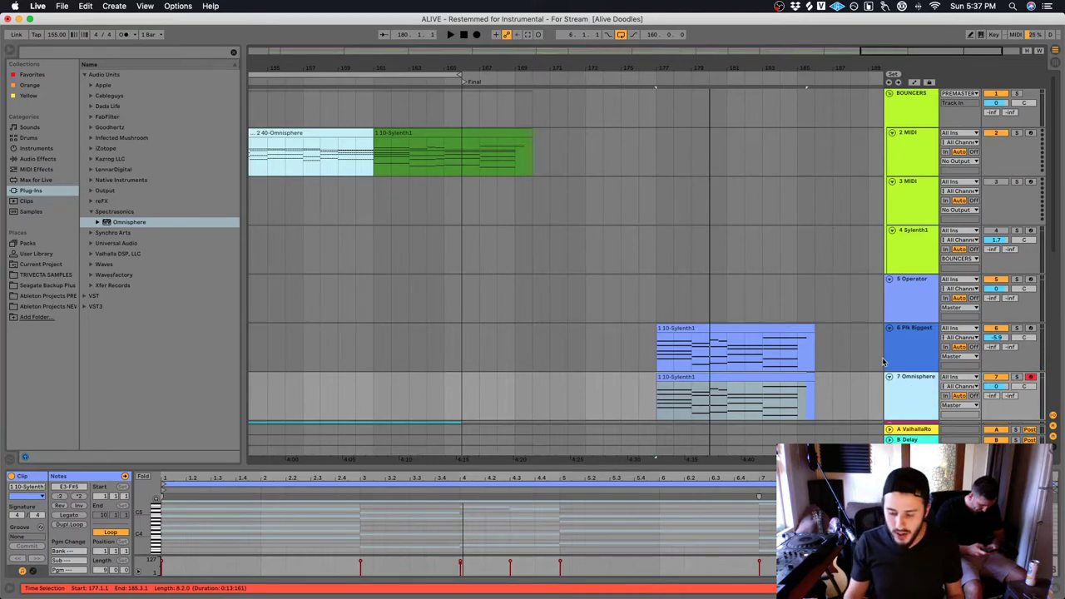
# Add an audio track named SAWSBUS---- and route the outputs of the Plk Biggest and Omnisphere tracks to it
pyautogui.scroll(-2, 912, 378)
pyautogui.press('super+shift+t')
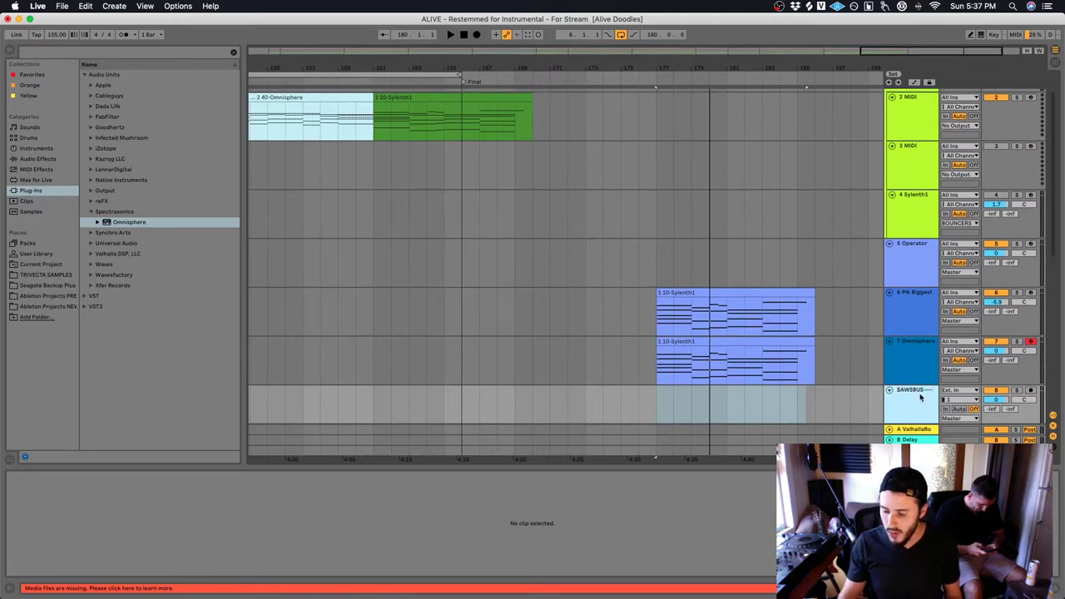
pyautogui.click(911, 374)
pyautogui.click(916, 329)
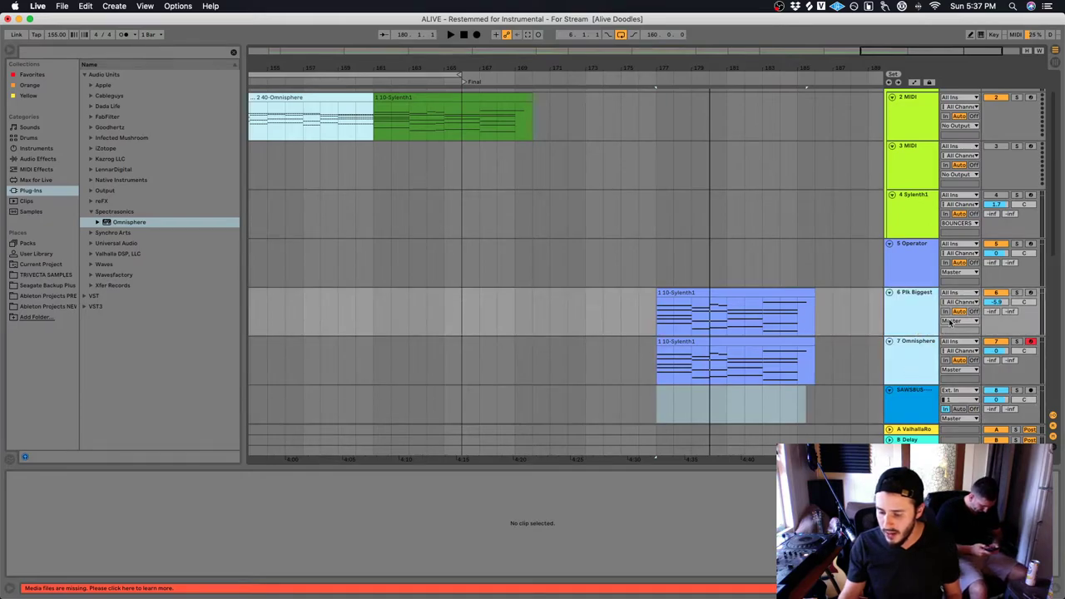
pyautogui.click(957, 321)
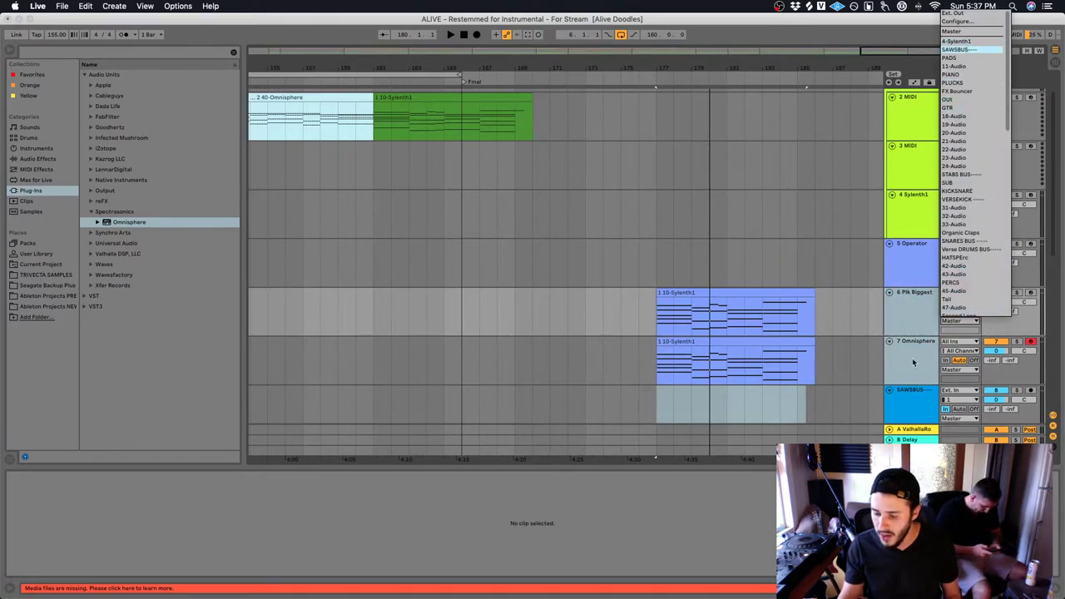
pyautogui.press('Return')
pyautogui.press('space')
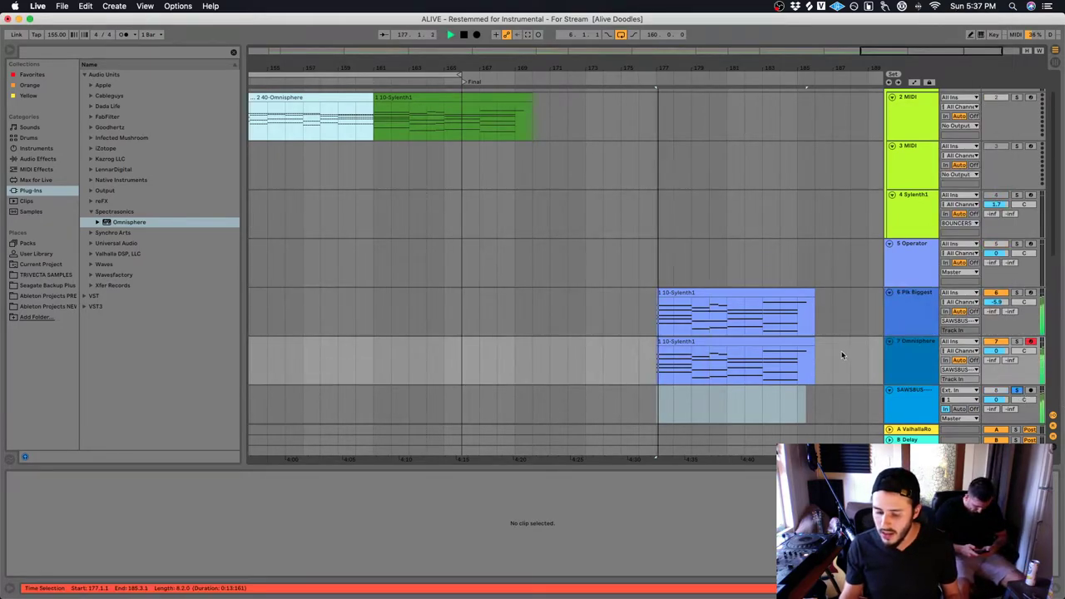
# Load an EQ Eight onto the SAWSBUS track and play the layered saws through it
pyautogui.scroll(-1, 842, 356)
pyautogui.press('Down')
pyautogui.press('space')
pyautogui.click(38, 159)
pyautogui.click(111, 190)
pyautogui.press('Return')
pyautogui.press('space')
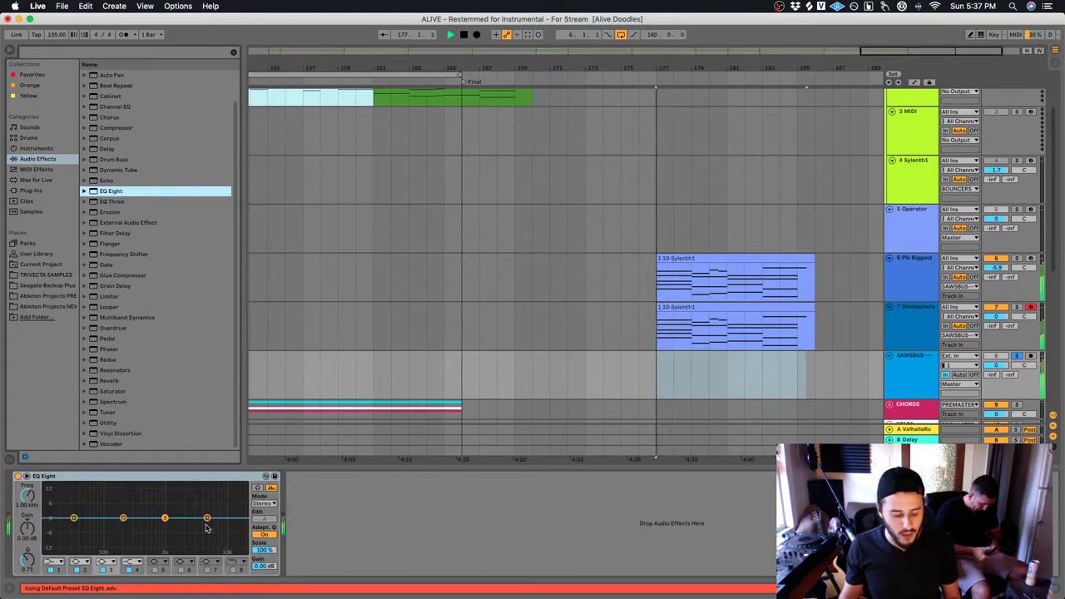
# Turn band 4 of the SAWSBUS EQ into a high-cut filter at about 10.6 kHz during playback
pyautogui.click(129, 563)
pyautogui.click(129, 549)
pyautogui.moveTo(207, 518); pyautogui.dragTo(226, 526)
pyautogui.press('space')
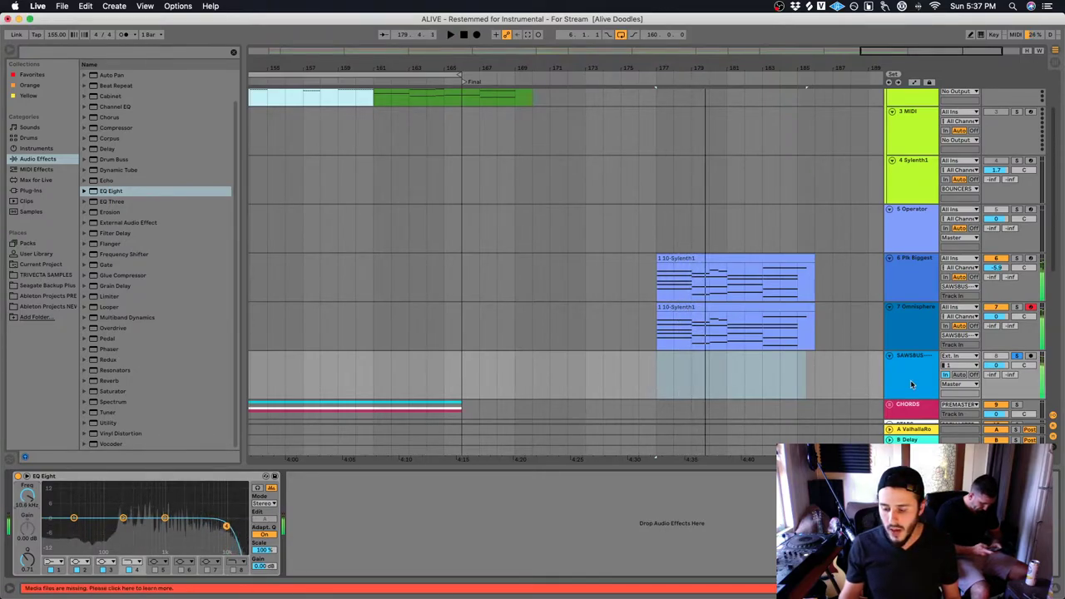
# Search the favorites for white and place 0001 WHITE NOISE 2.aif on its own audio track at bar 177
pyautogui.click(55, 53)
pyautogui.write('white')
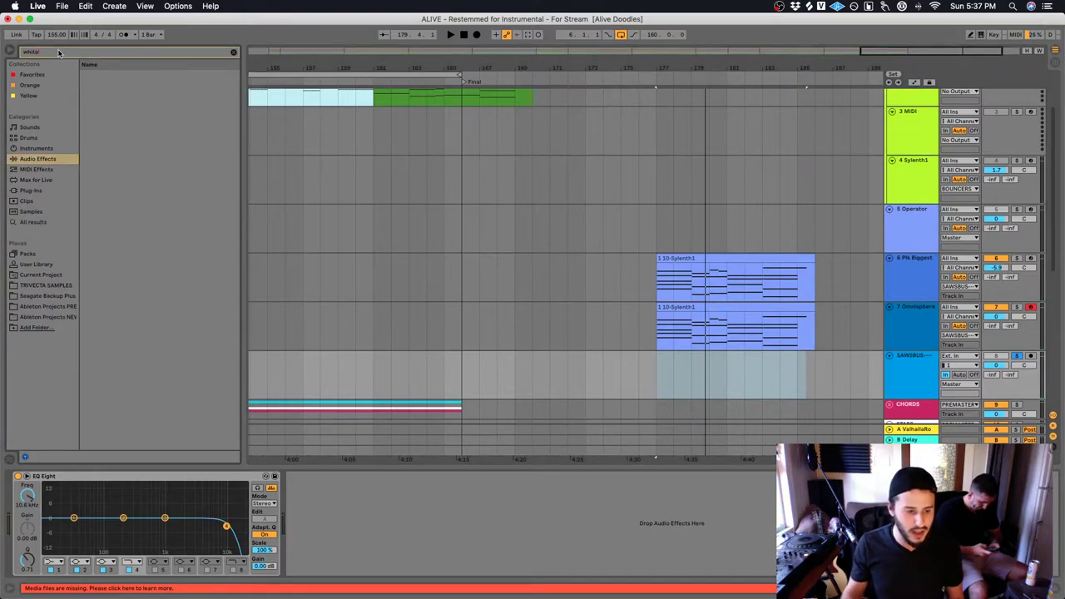
pyautogui.click(32, 74)
pyautogui.moveTo(133, 74); pyautogui.dragTo(653, 356)
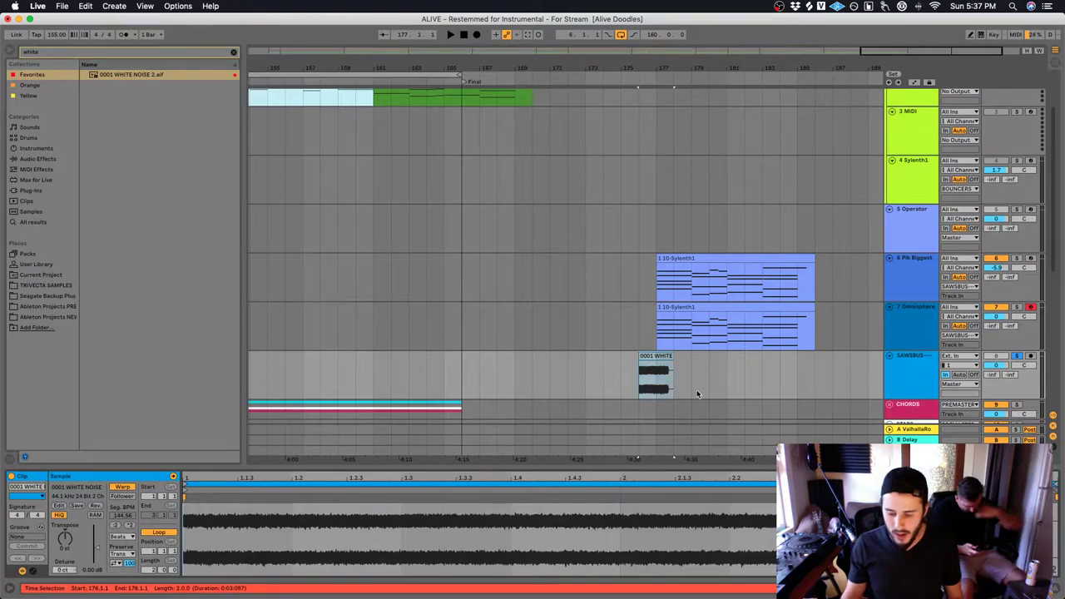
pyautogui.click(605, 393)
pyautogui.scroll(-1, 654, 358)
pyautogui.moveTo(671, 354); pyautogui.dragTo(683, 413)
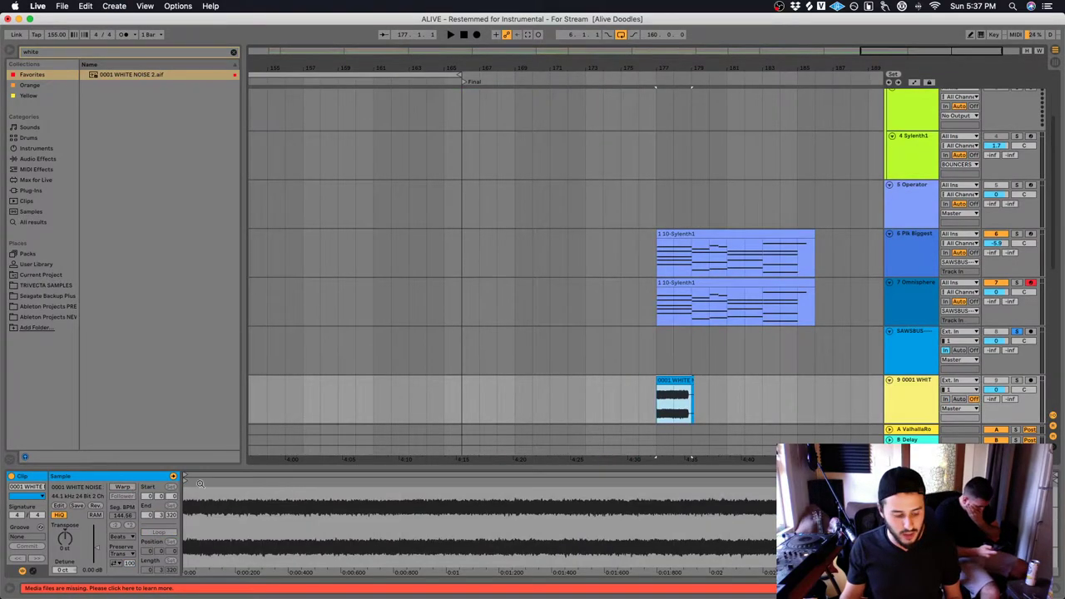
# Play the white noise together with the saws and lower its track volume to about -8.4 dB
pyautogui.press('space')
pyautogui.click(1015, 381)
pyautogui.click(1015, 381)
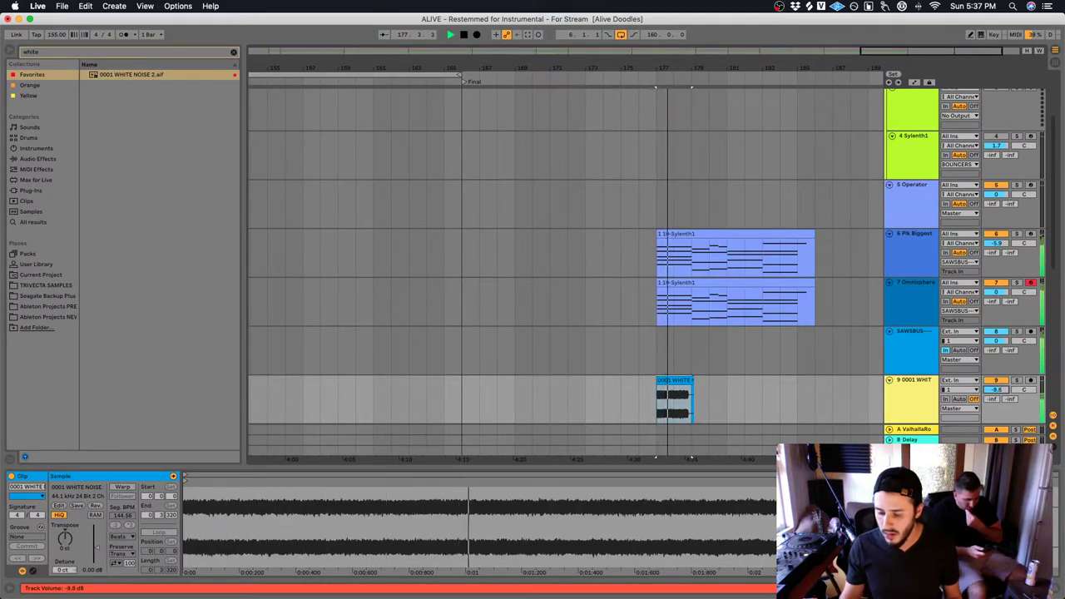
# Load an EQ Eight onto the white noise track and low-cut it at about 3.12 kHz
pyautogui.click(50, 159)
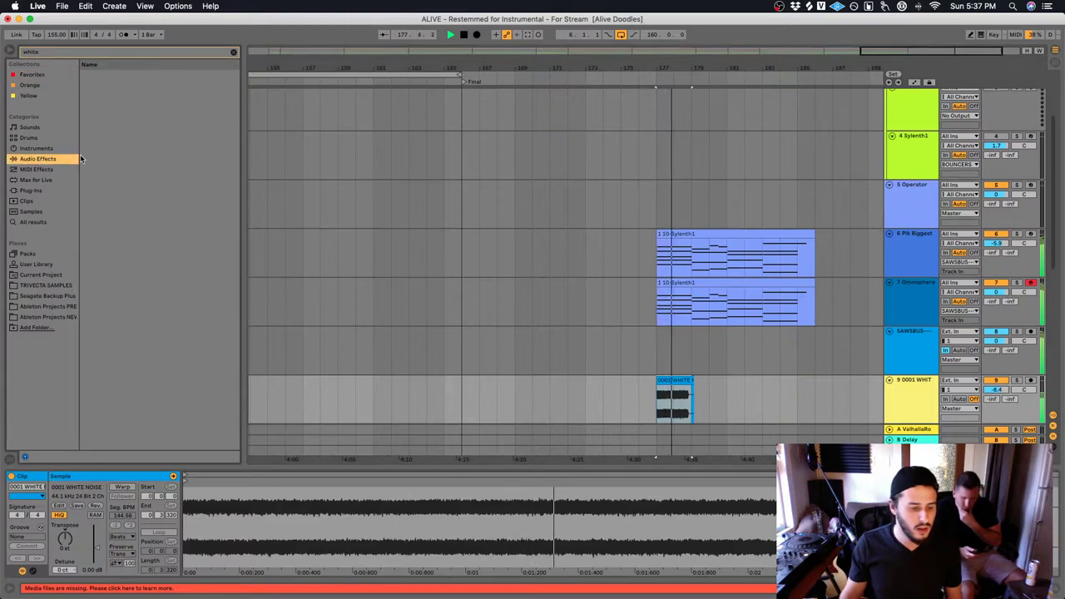
pyautogui.click(233, 52)
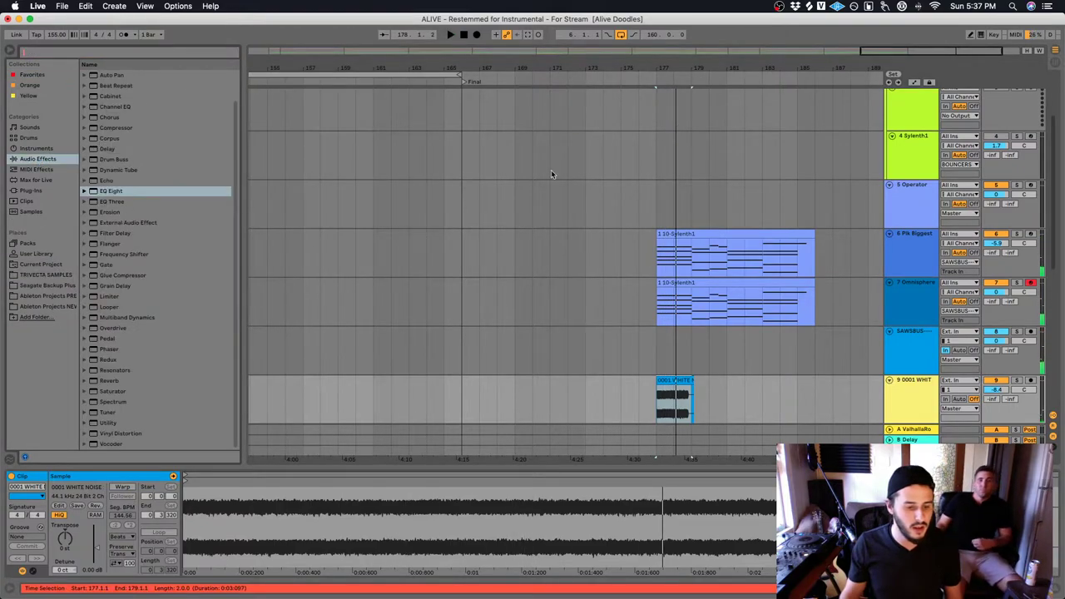
pyautogui.click(127, 194)
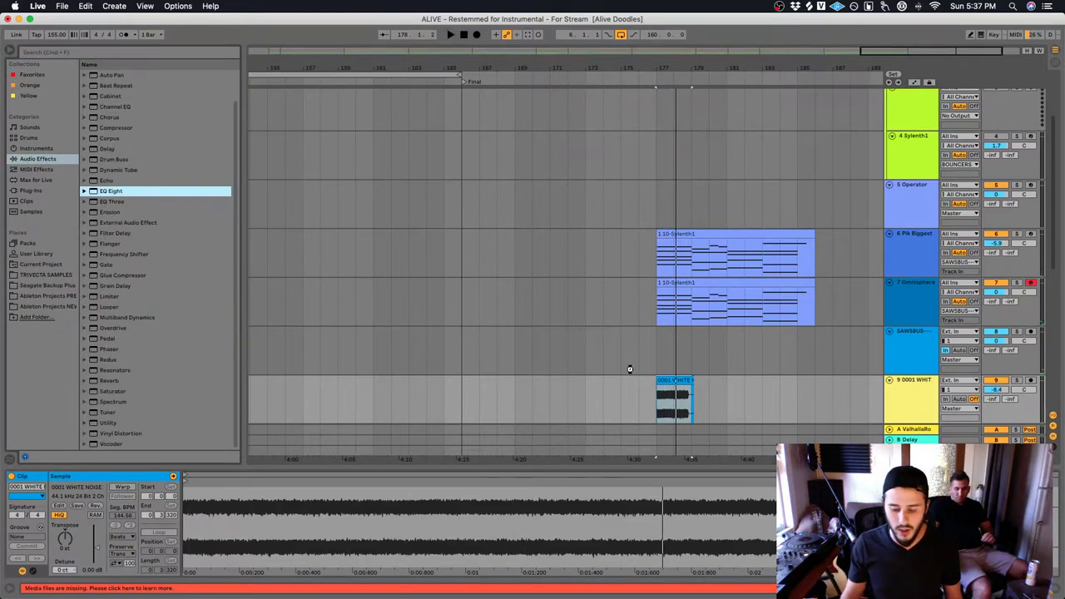
pyautogui.moveTo(630, 369); pyautogui.dragTo(632, 383)
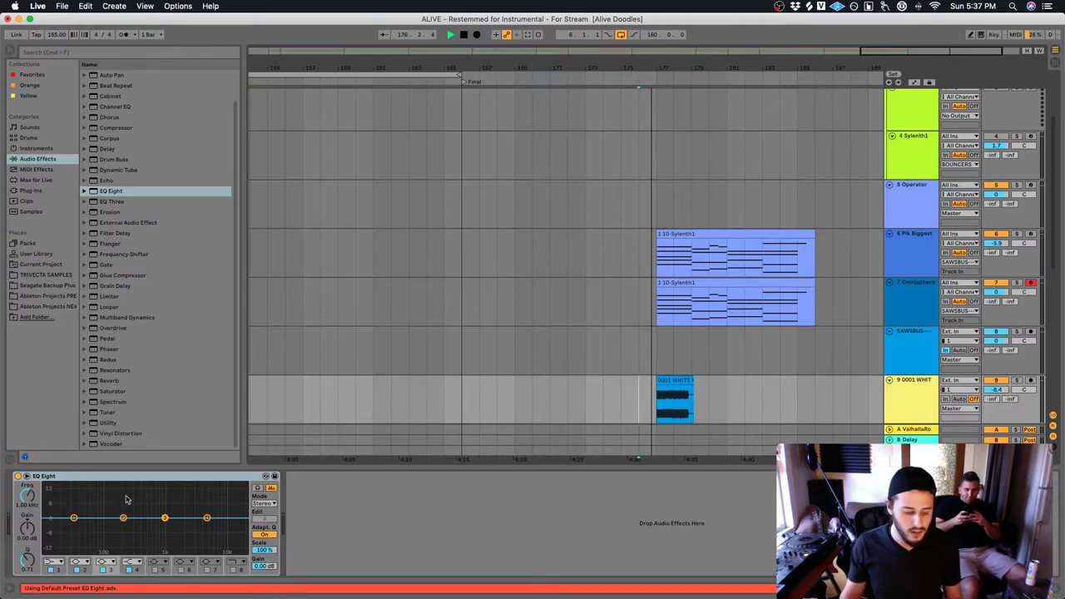
pyautogui.moveTo(25, 499); pyautogui.dragTo(23, 446)
# Duplicate the first bar of the white noise clip repeatedly so it runs from bar 177 to bar 187
pyautogui.click(664, 402)
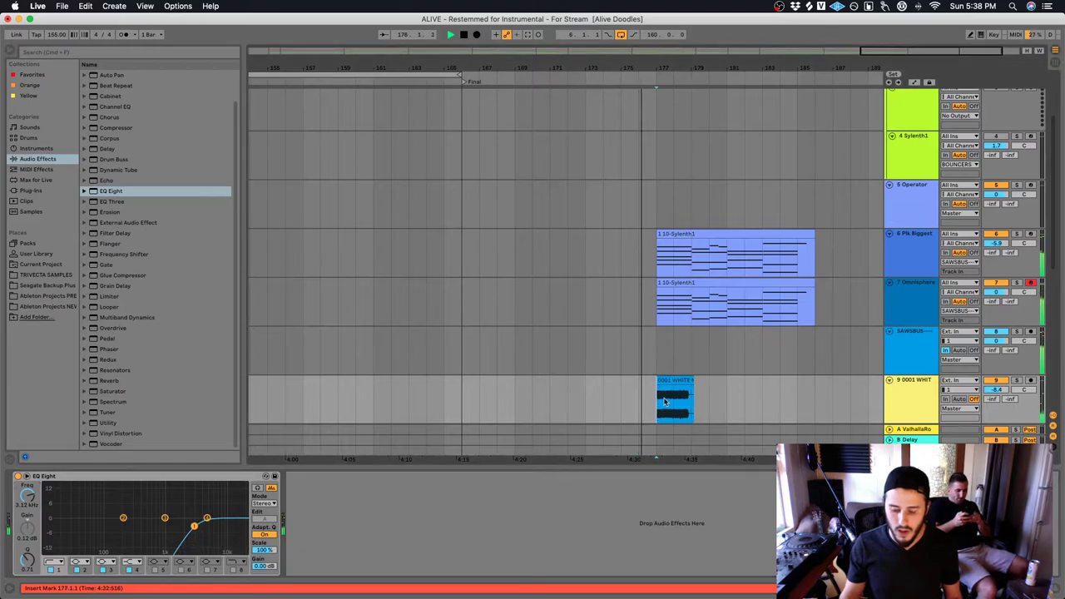
pyautogui.press('super+d')
pyautogui.press('super+d')
pyautogui.press('super+d')
pyautogui.press('super+d')
pyautogui.press('super+d')
pyautogui.press('super+d')
pyautogui.press('super+d')
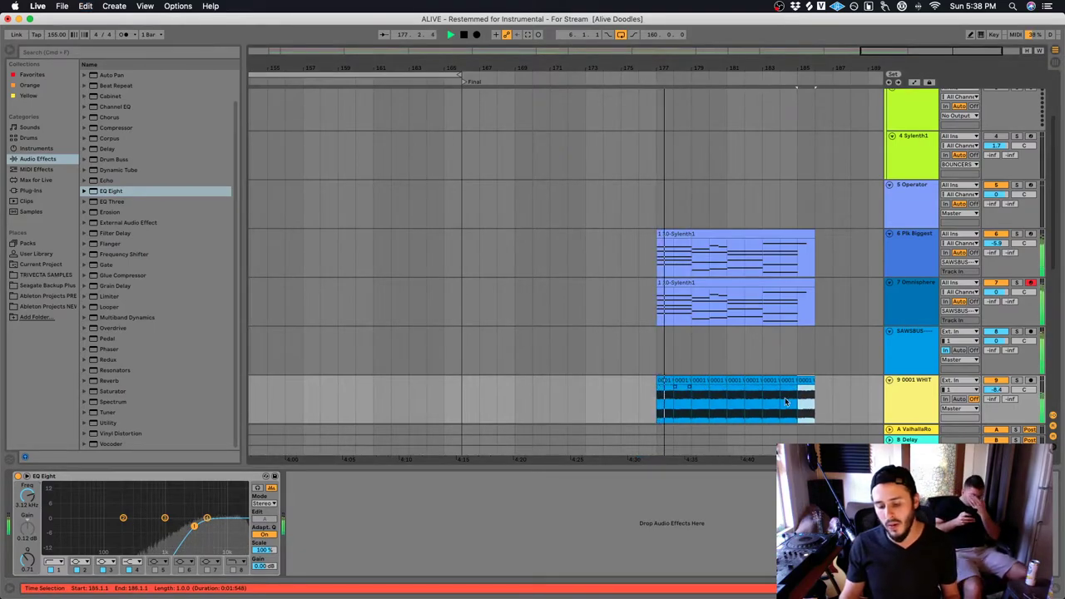
pyautogui.press('super+d')
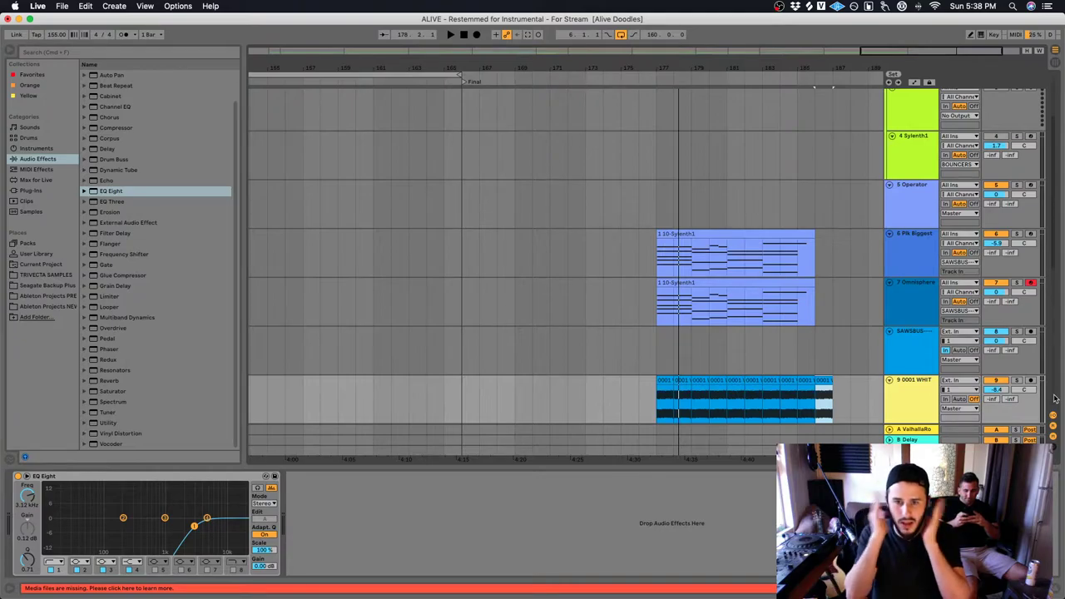
pyautogui.click(932, 397)
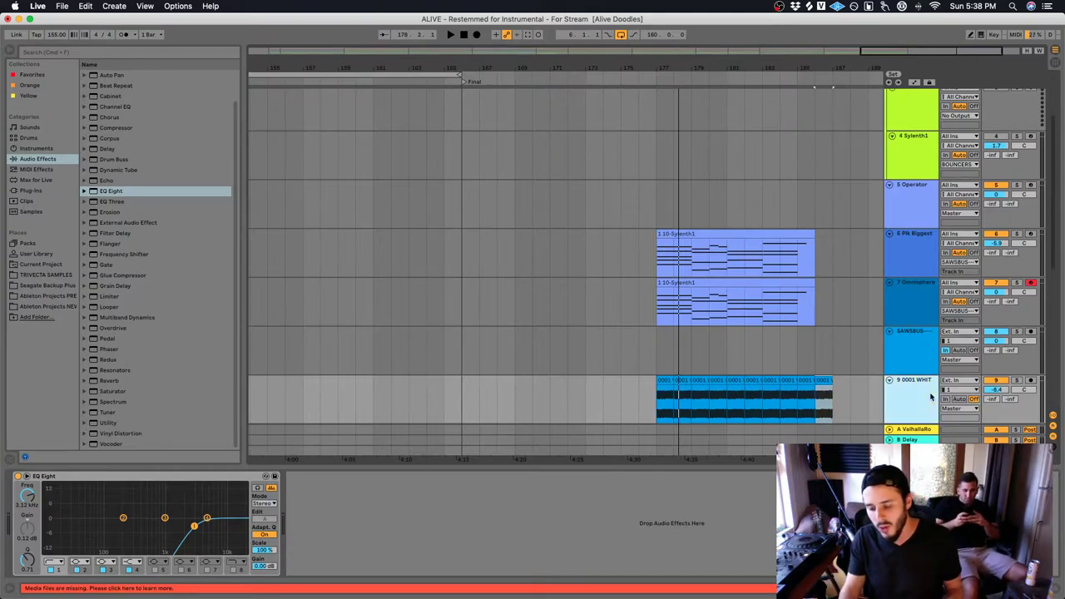
pyautogui.press('Delete')
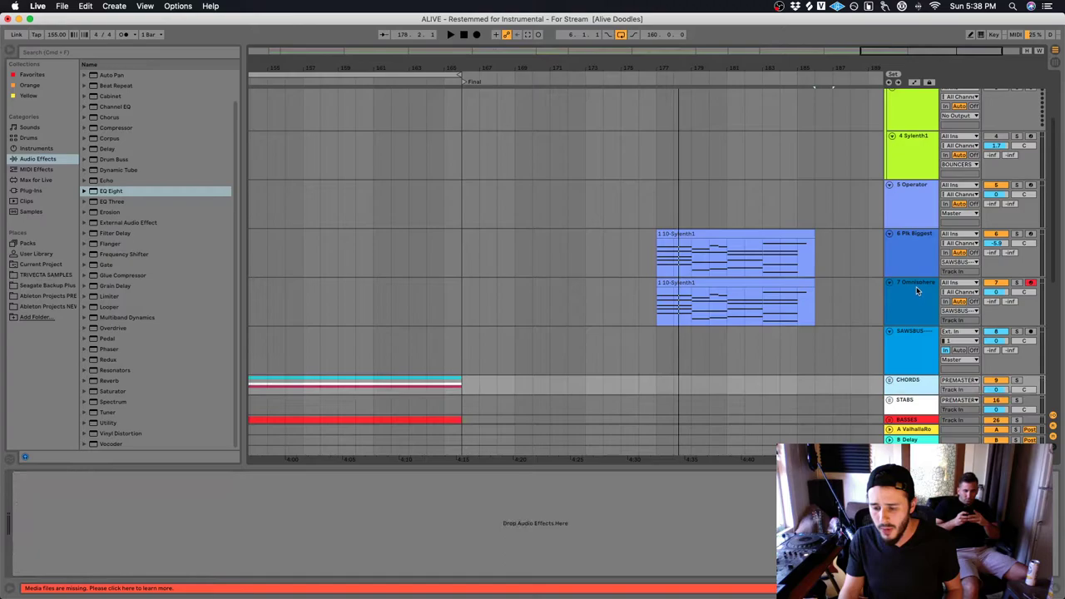
pyautogui.press('super+z')
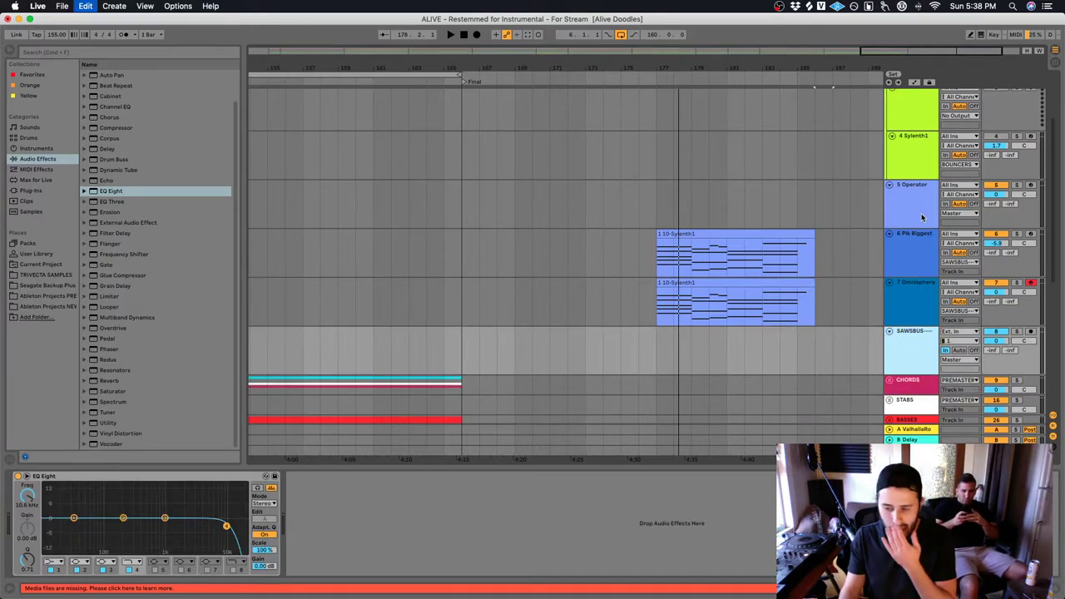
# Arm the Operator track and set oscillator A's waveform to Noise White
pyautogui.click(945, 206)
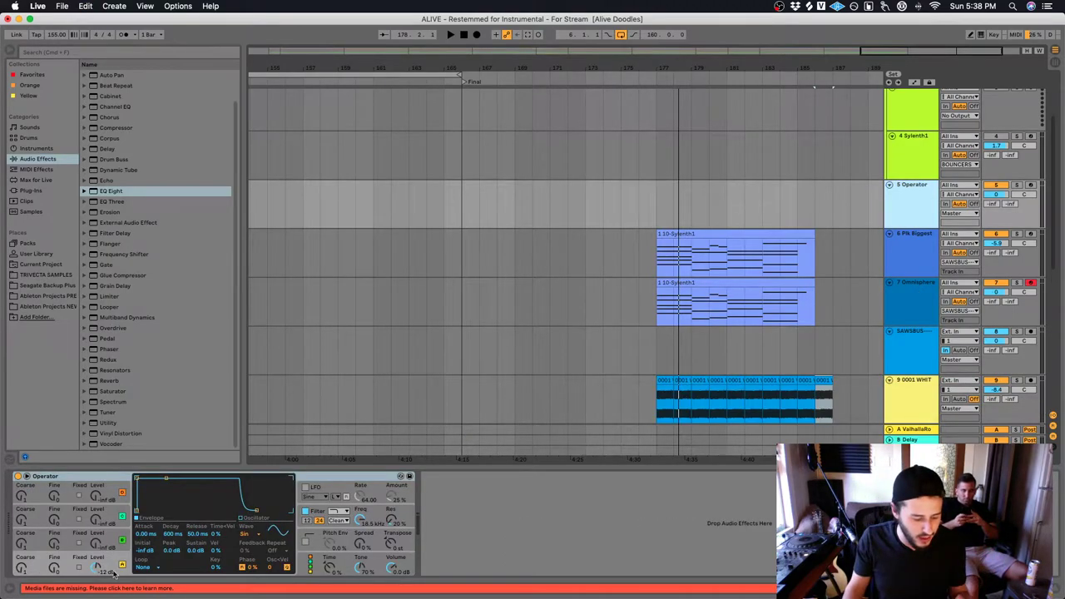
pyautogui.click(1030, 184)
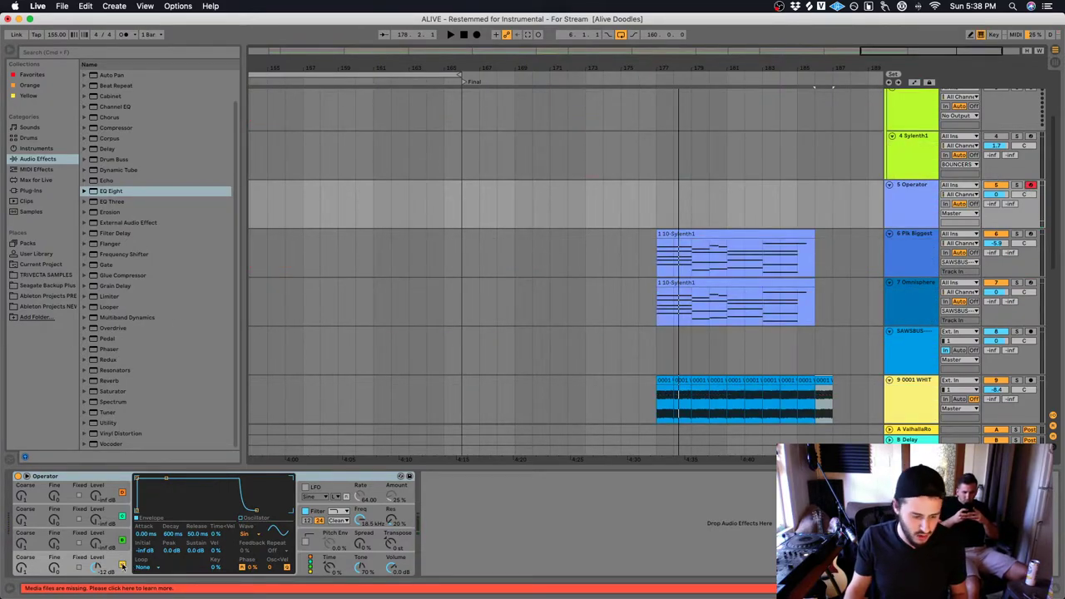
pyautogui.click(244, 534)
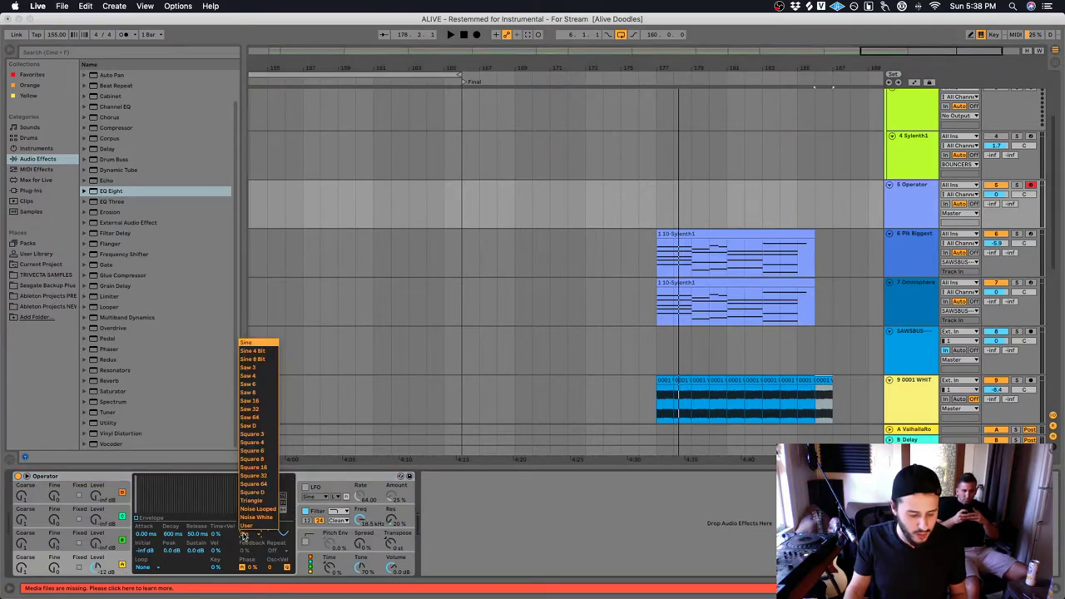
pyautogui.click(255, 517)
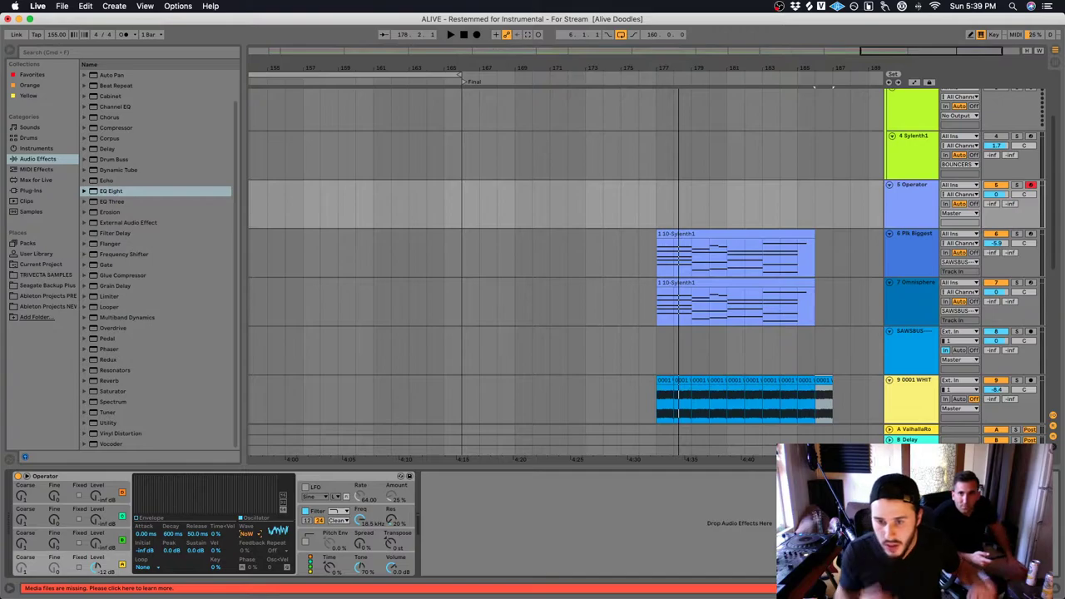
# Fold the BOUNCERS group and the Operator, Plk Biggest, Omnisphere, SAWSBUS and white noise tracks
pyautogui.click(873, 204)
pyautogui.hscroll(-10, 392, 151)
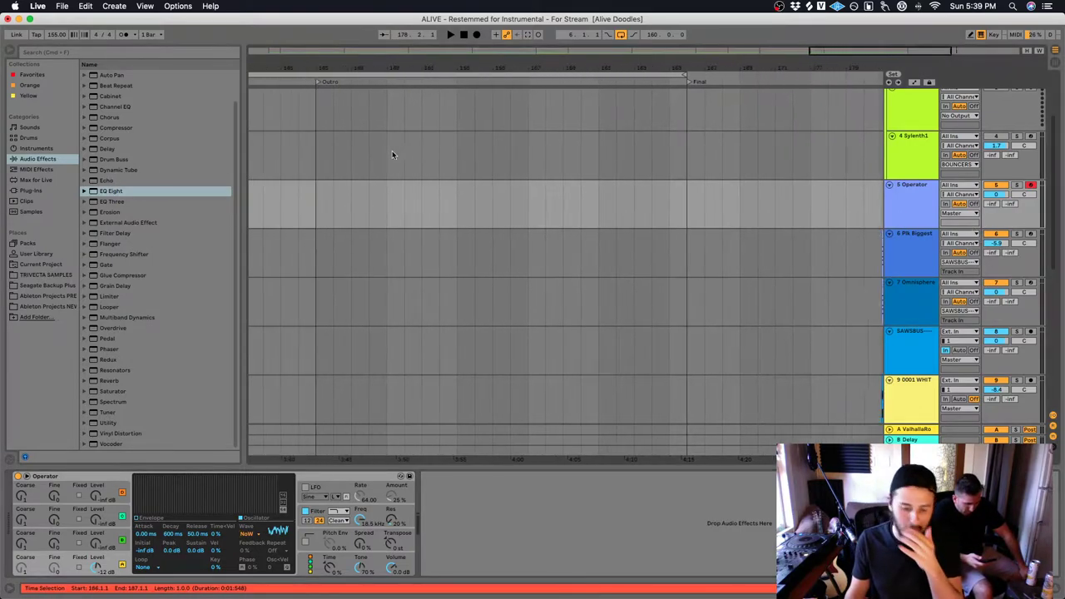
pyautogui.hscroll(-8, 451, 138)
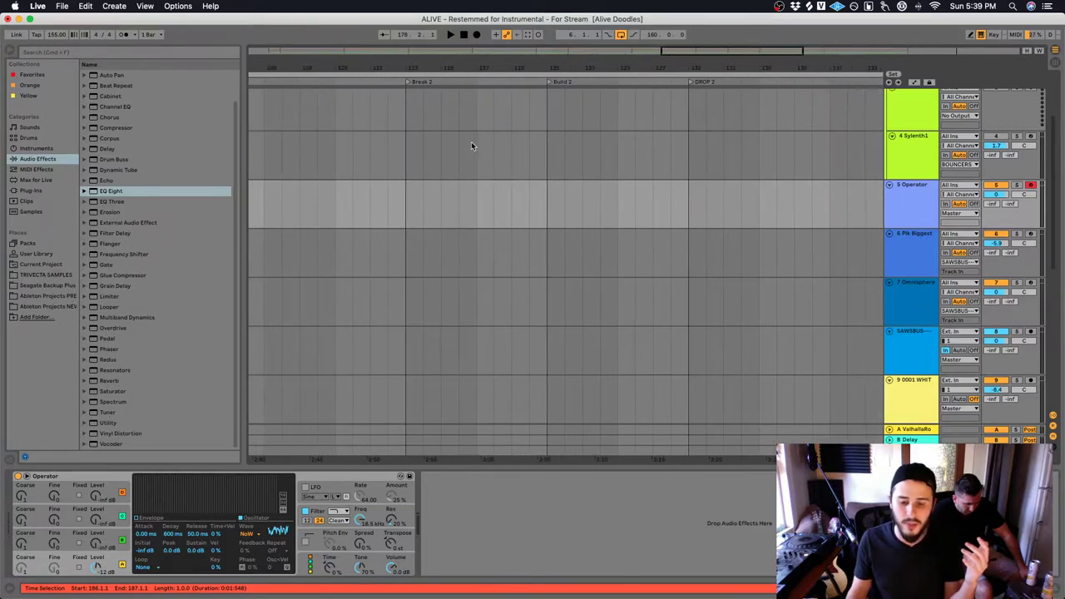
pyautogui.click(406, 153)
pyautogui.hscroll(-5, 400, 154)
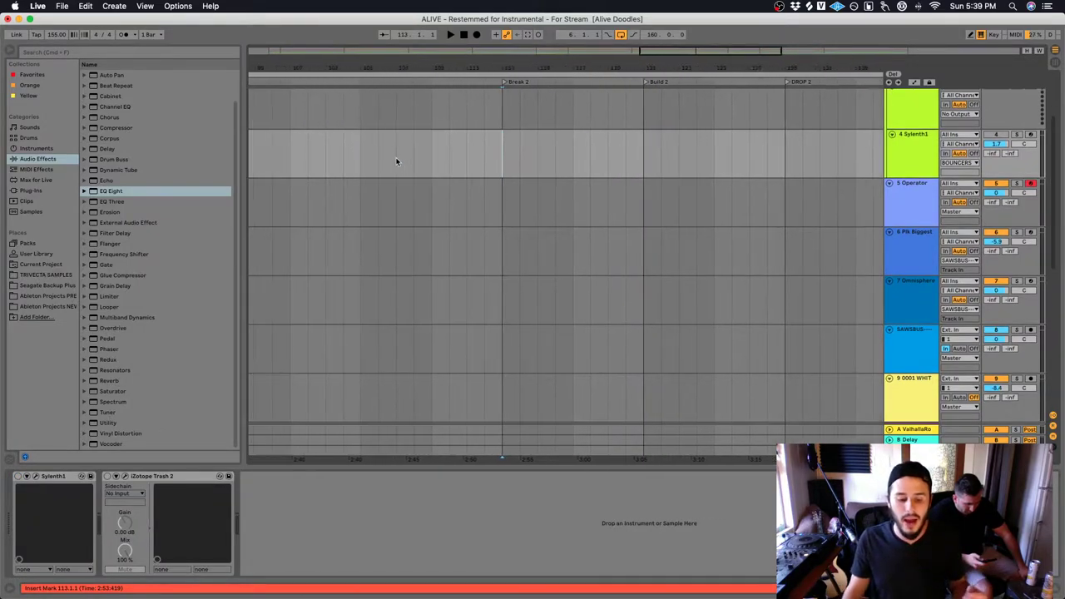
pyautogui.scroll(3, 872, 223)
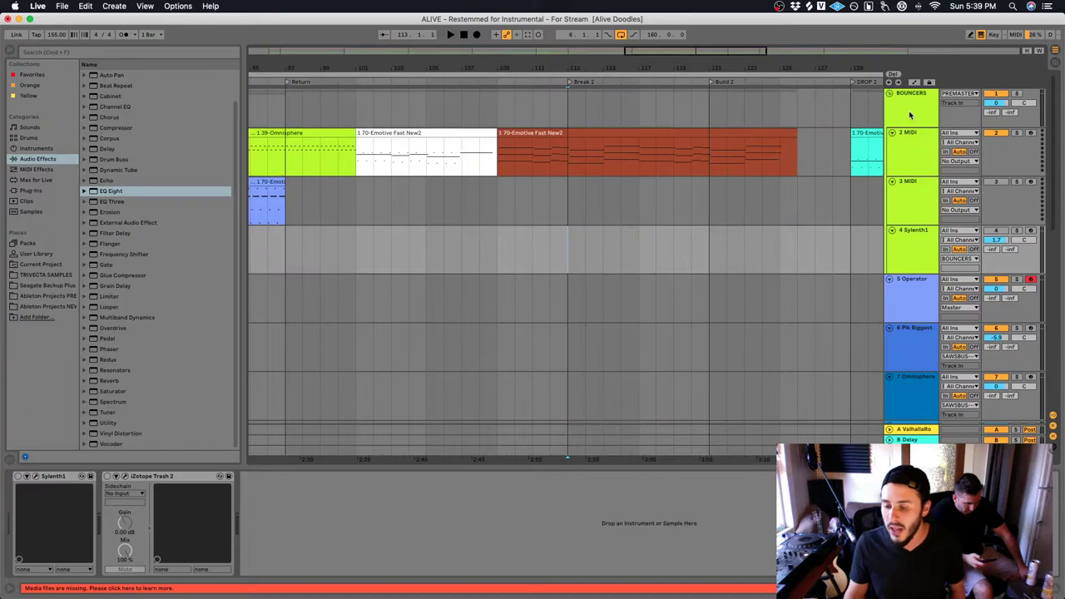
pyautogui.click(897, 104)
pyautogui.click(890, 93)
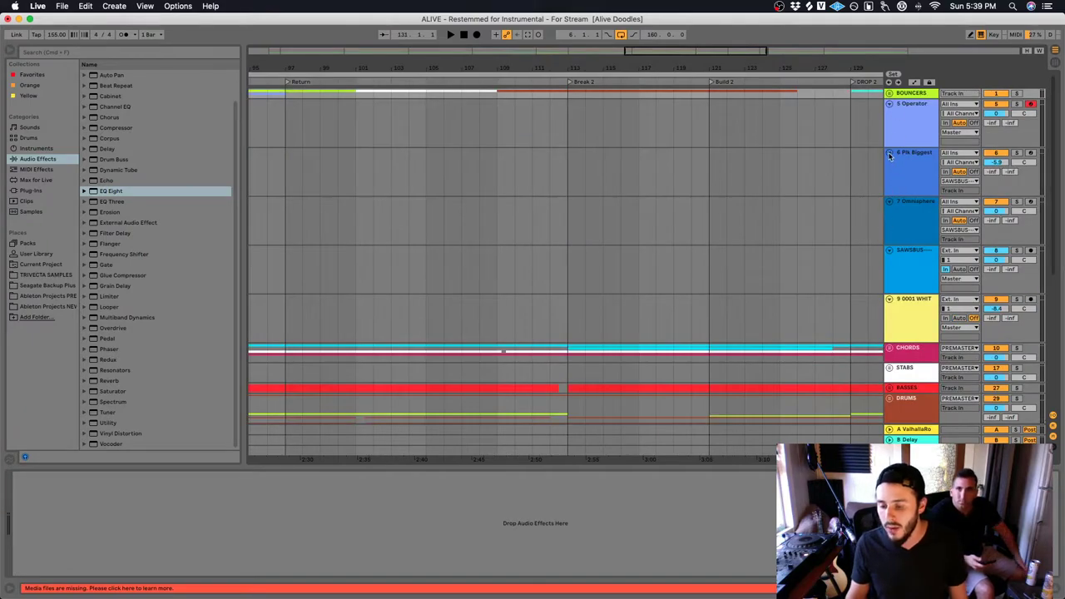
pyautogui.click(890, 103)
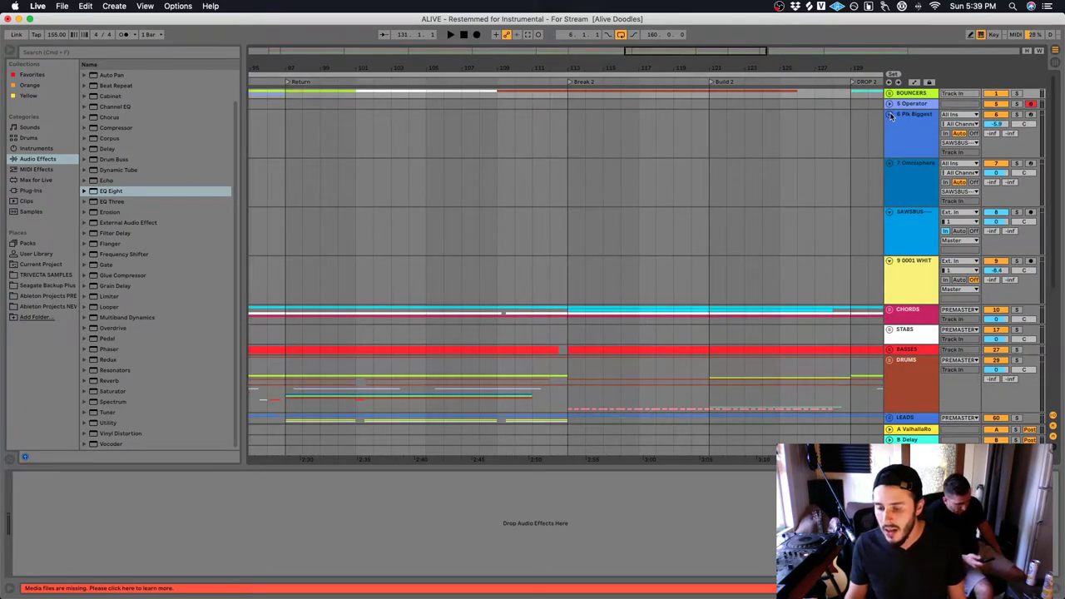
pyautogui.click(890, 114)
pyautogui.click(890, 125)
pyautogui.click(890, 135)
pyautogui.click(889, 145)
# Group the five tracks from Operator to the white noise as STREAM SOU and fold the group
pyautogui.click(914, 159)
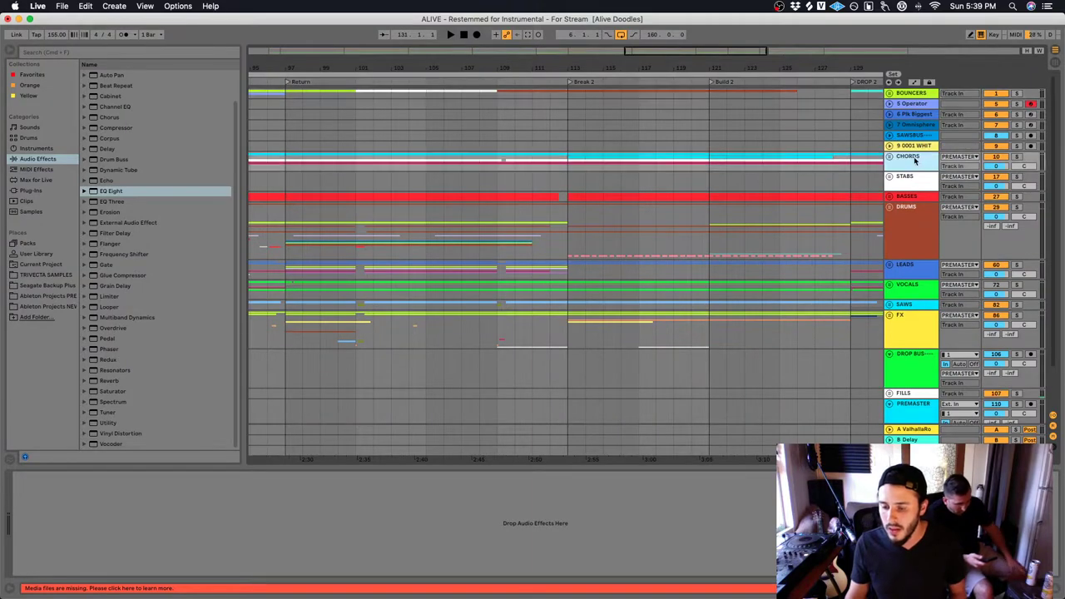
pyautogui.click(913, 104)
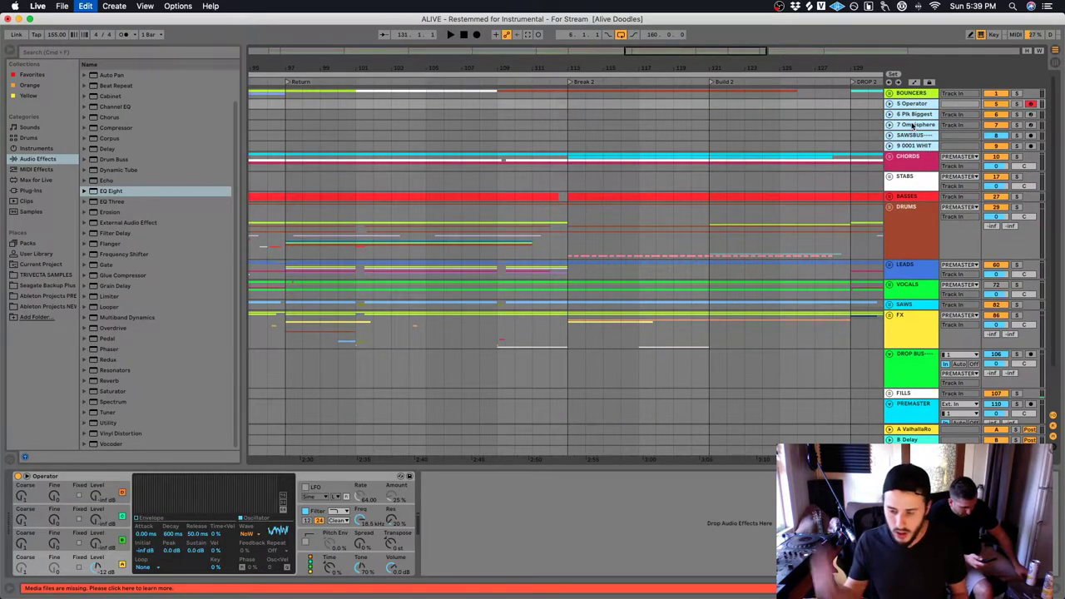
pyautogui.press('super+g')
pyautogui.write('STREAM SOU')
pyautogui.click(891, 105)
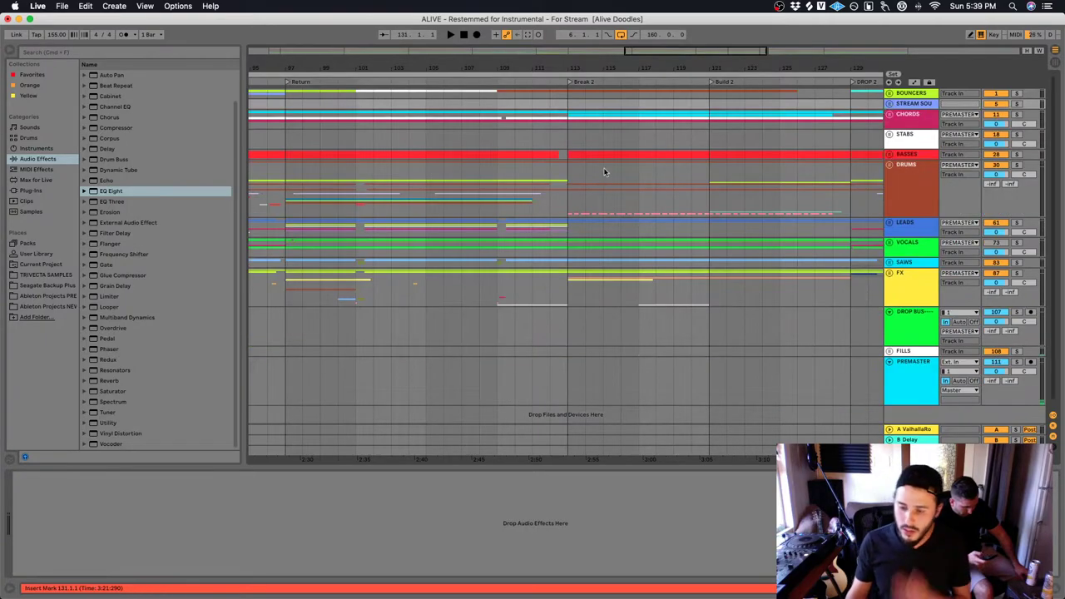
# Unfold the DRUMS group and examine the KICKSNARE track around the Return section
pyautogui.click(603, 167)
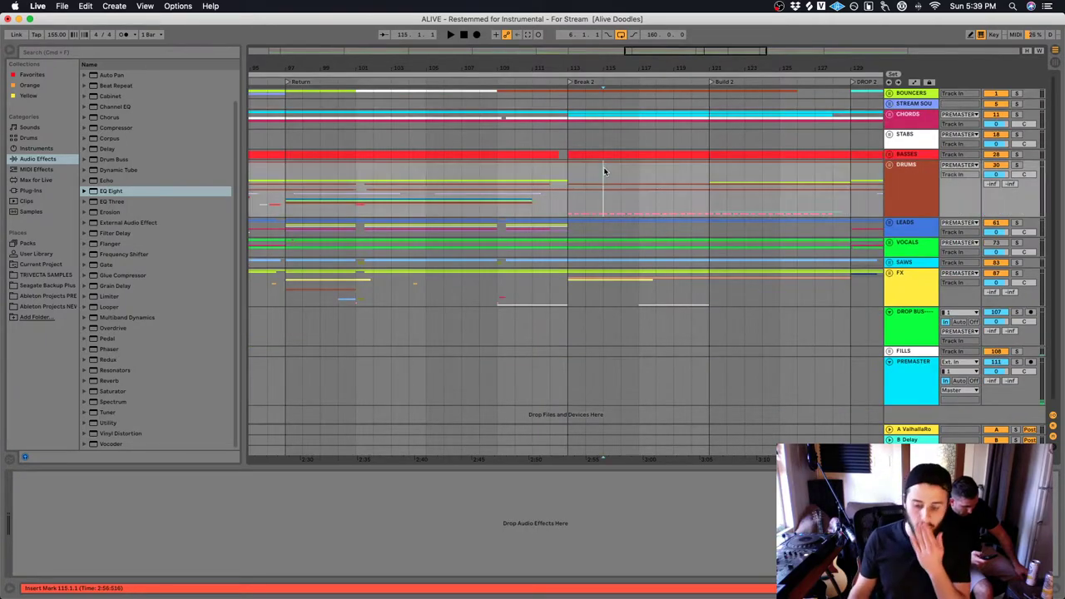
pyautogui.click(889, 164)
pyautogui.hscroll(-10, 499, 273)
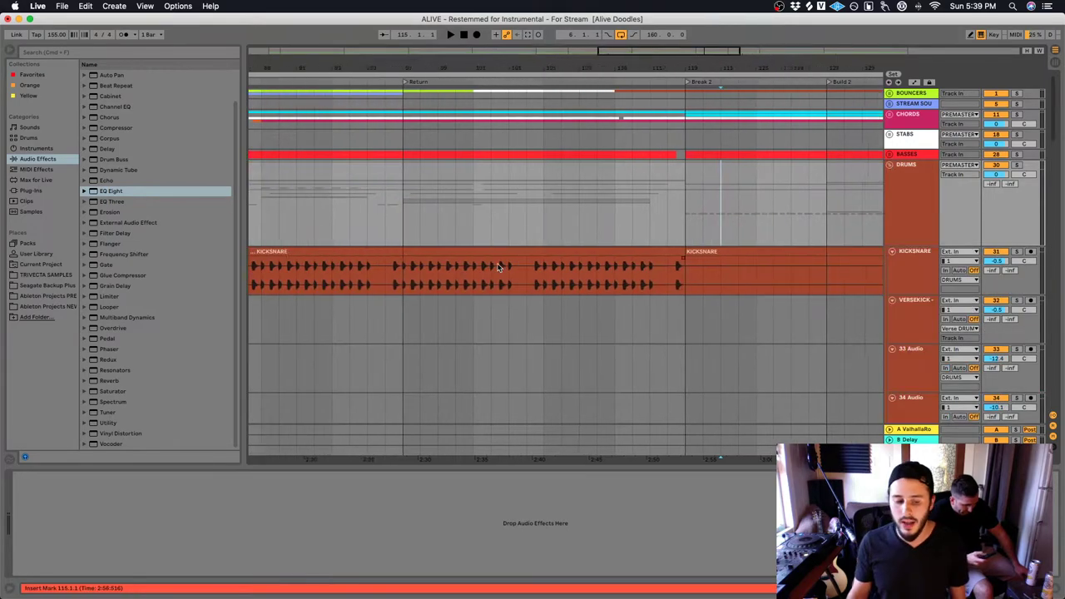
# Set the insert marker at the start of DROP 1 and solo the KICKSNARE track
pyautogui.click(816, 218)
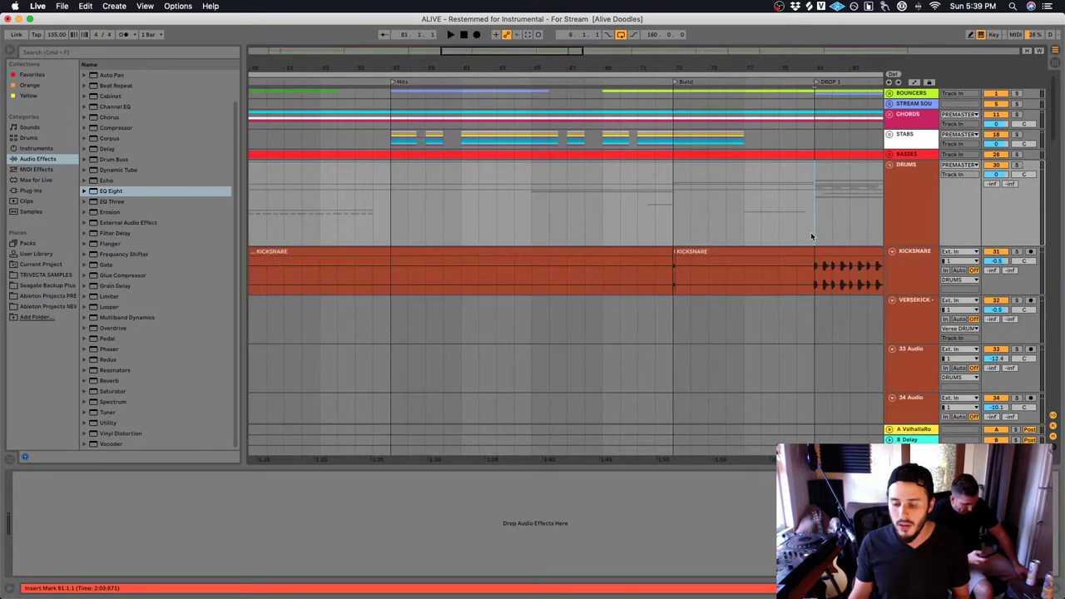
pyautogui.click(1017, 252)
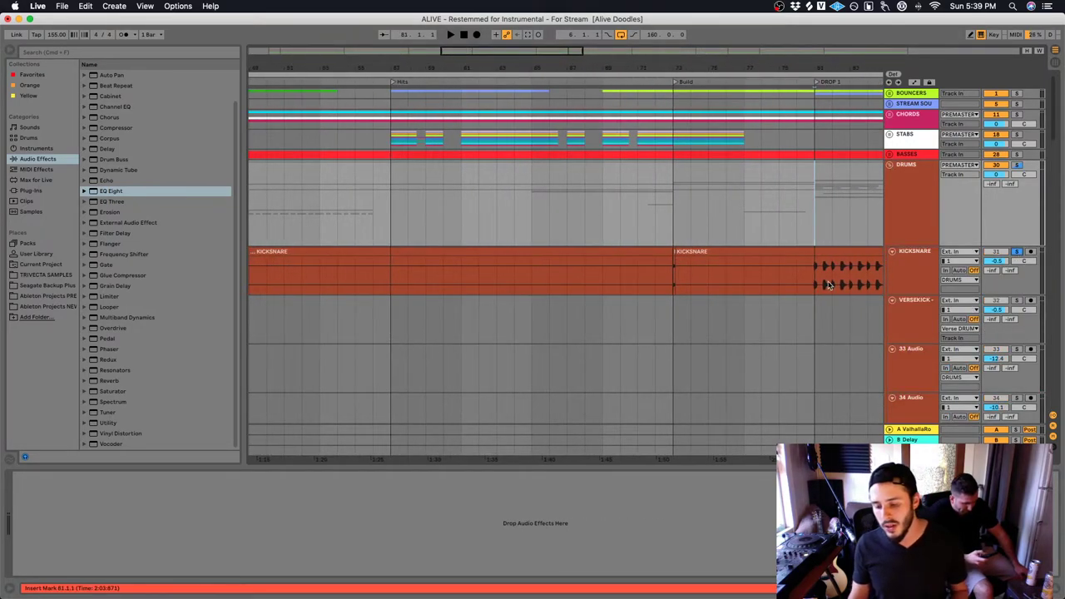
pyautogui.moveTo(832, 60); pyautogui.dragTo(829, 65)
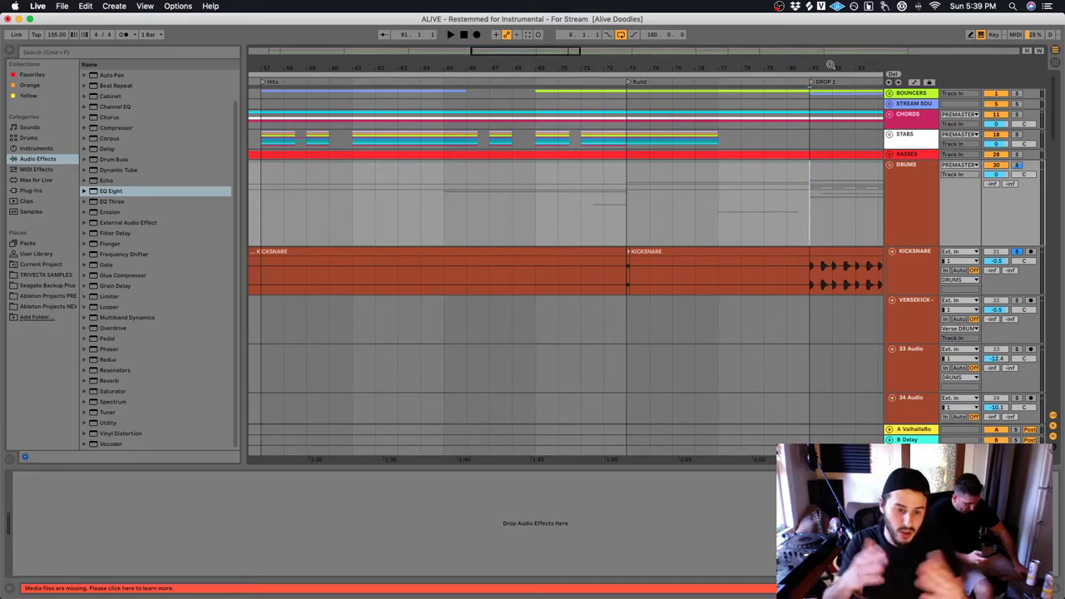
# Load Kazrog's KClip3 plug-in on the DRUMS group and remove it from the device chain
pyautogui.click(25, 191)
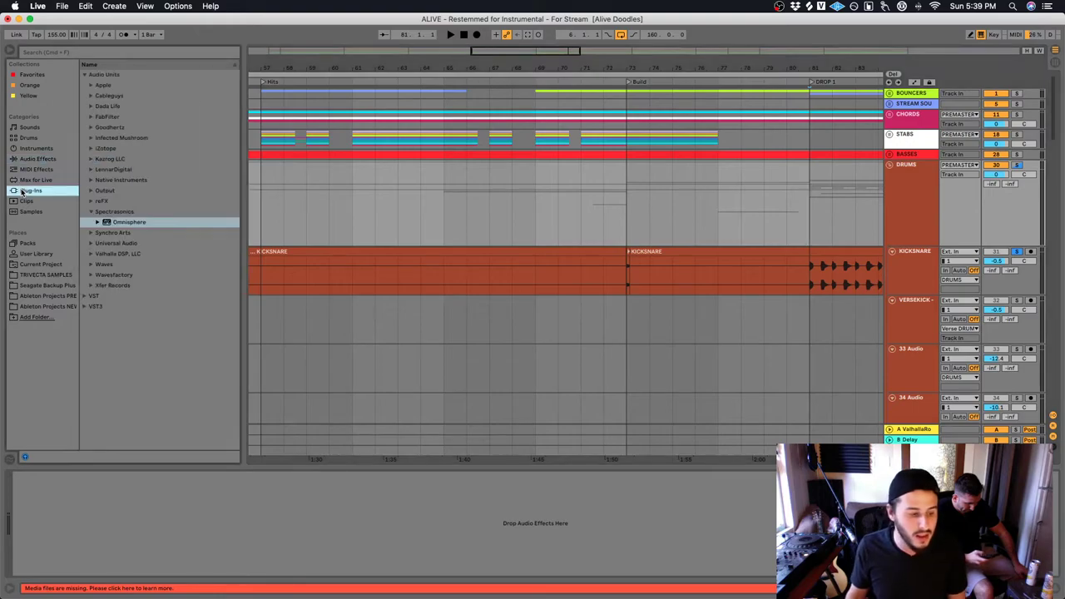
pyautogui.click(93, 159)
pyautogui.click(121, 170)
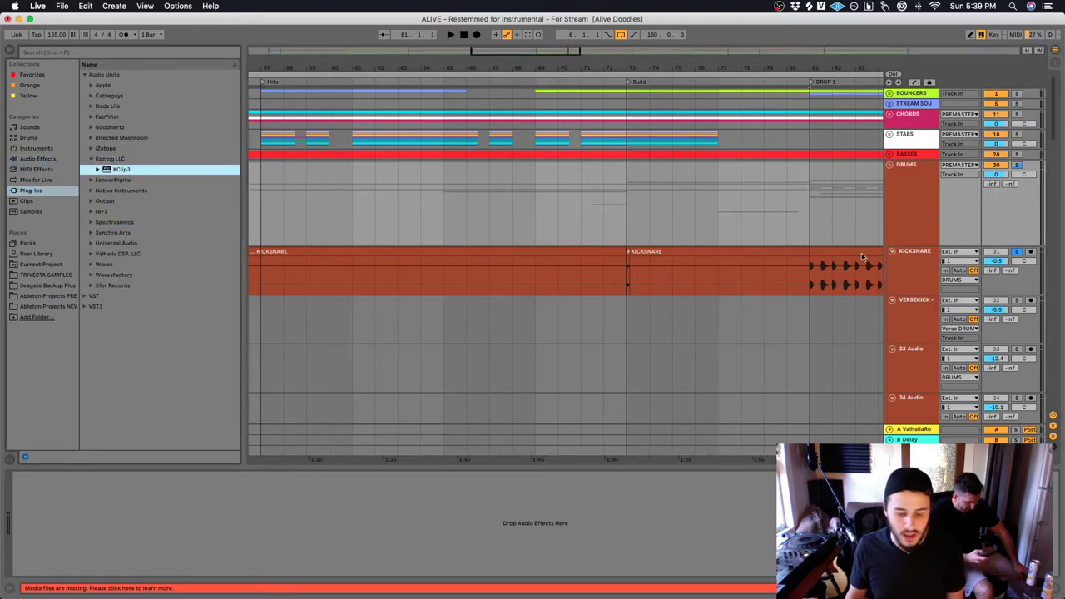
pyautogui.moveTo(809, 248); pyautogui.dragTo(809, 249)
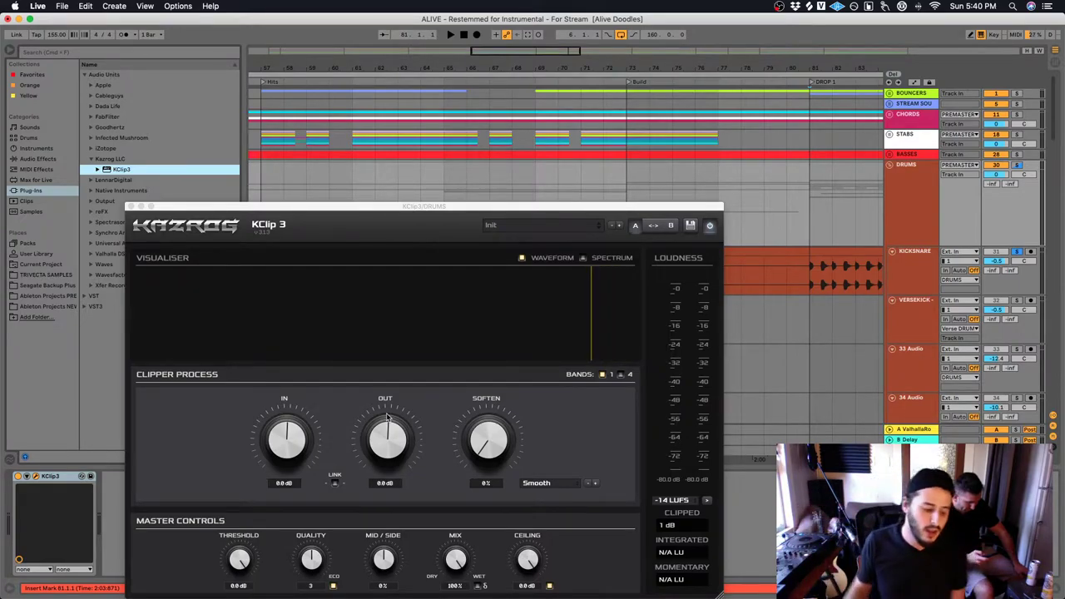
pyautogui.click(65, 478)
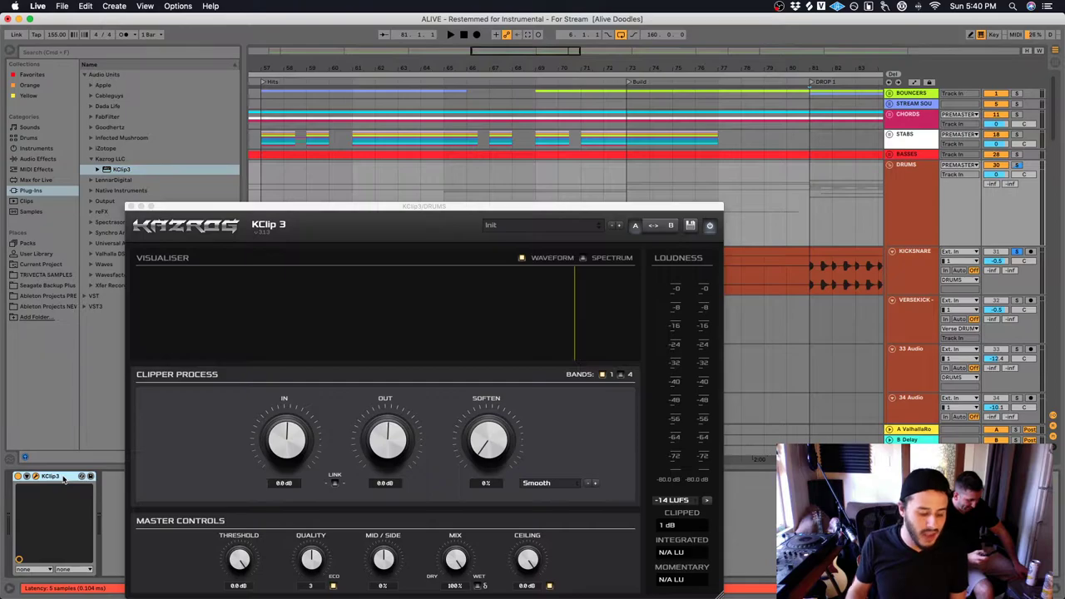
pyautogui.press('Delete')
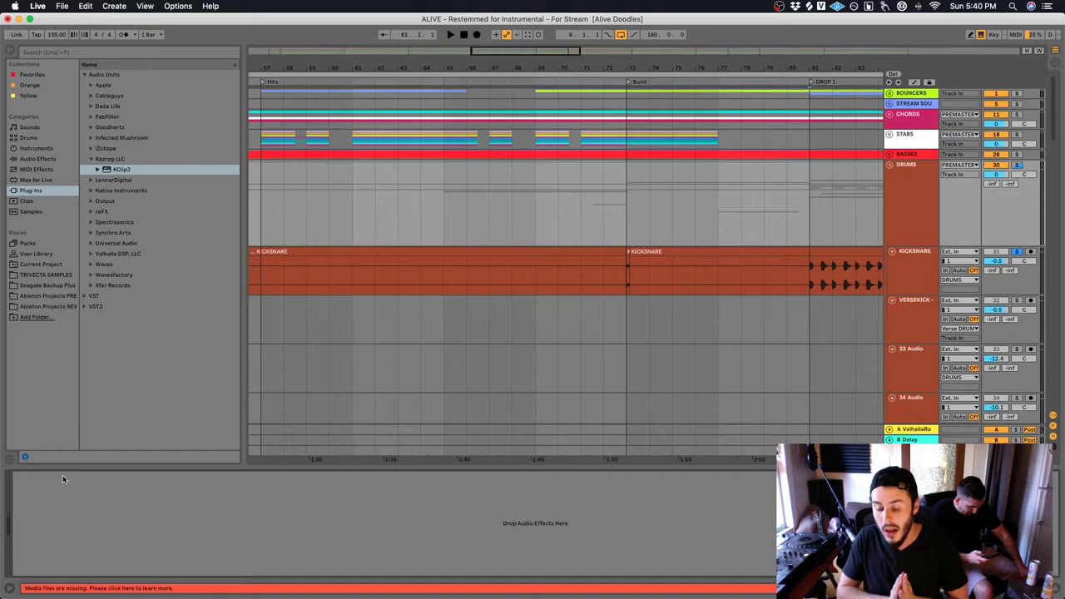
# Play the soloed KICKSNARE track from the start of DROP 1 and examine its kick and snare hits up close
pyautogui.click(809, 281)
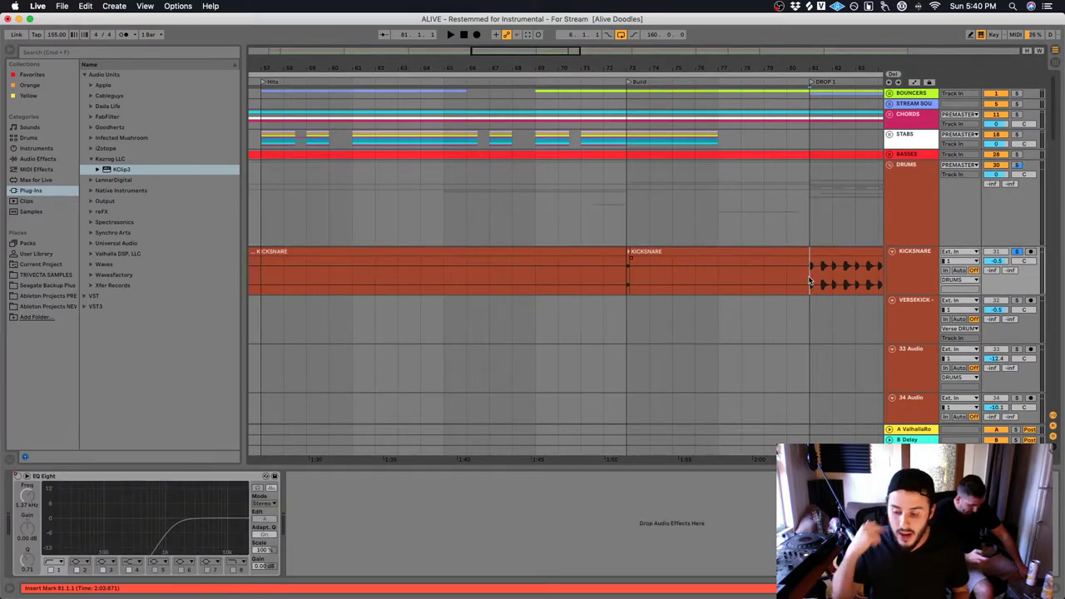
pyautogui.moveTo(839, 70); pyautogui.dragTo(839, 90)
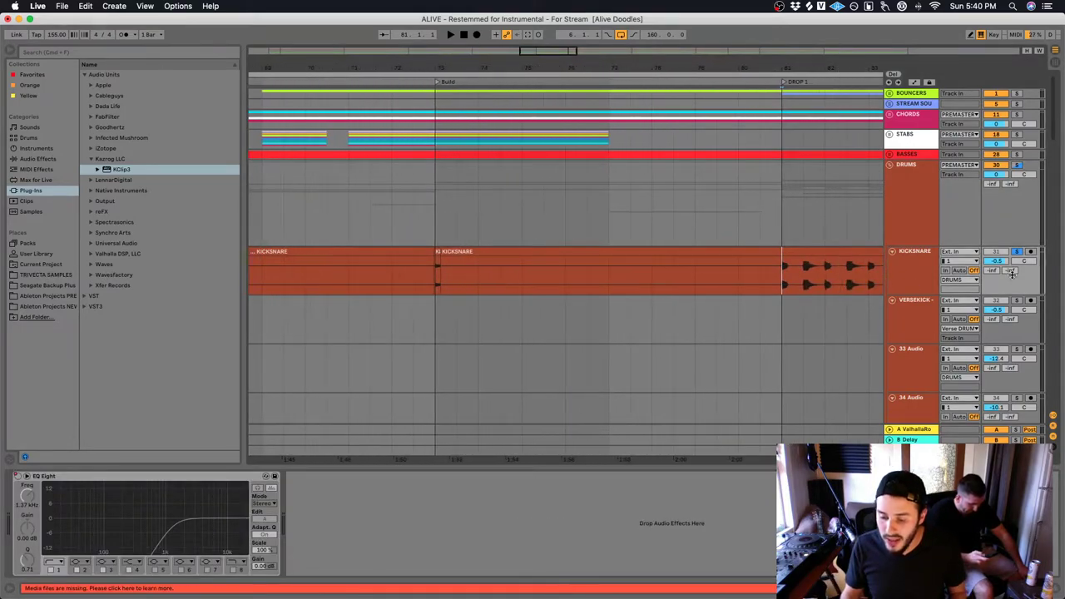
pyautogui.press('space')
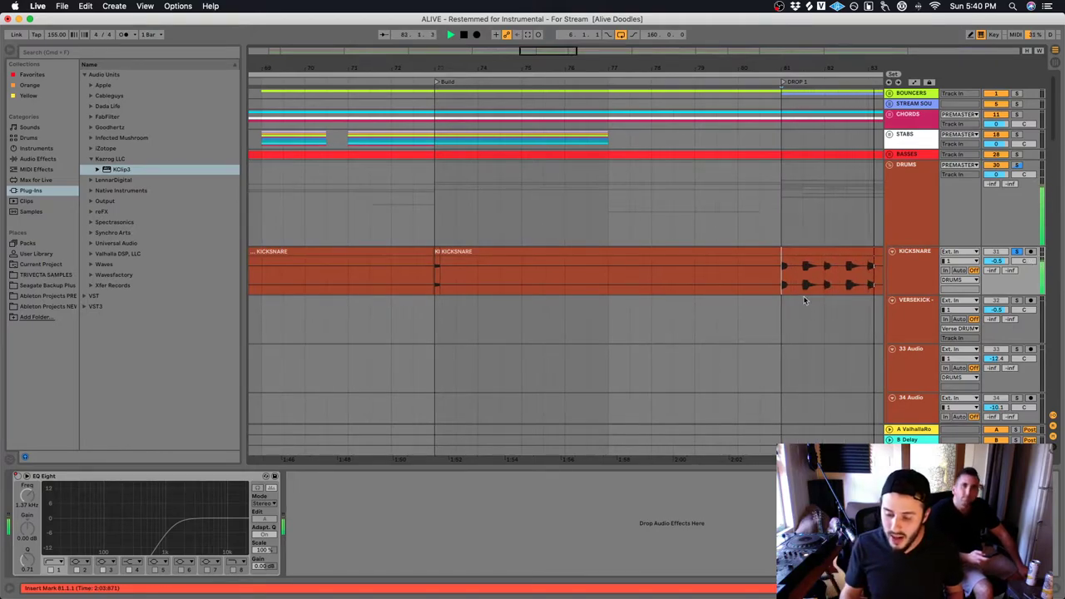
pyautogui.press('space')
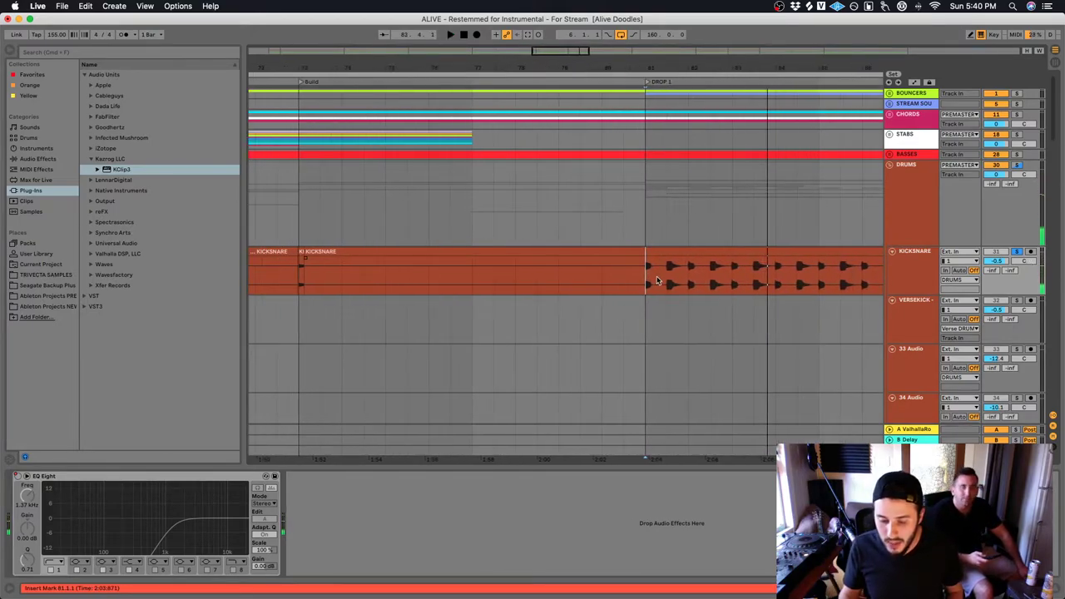
pyautogui.click(667, 281)
pyautogui.click(643, 282)
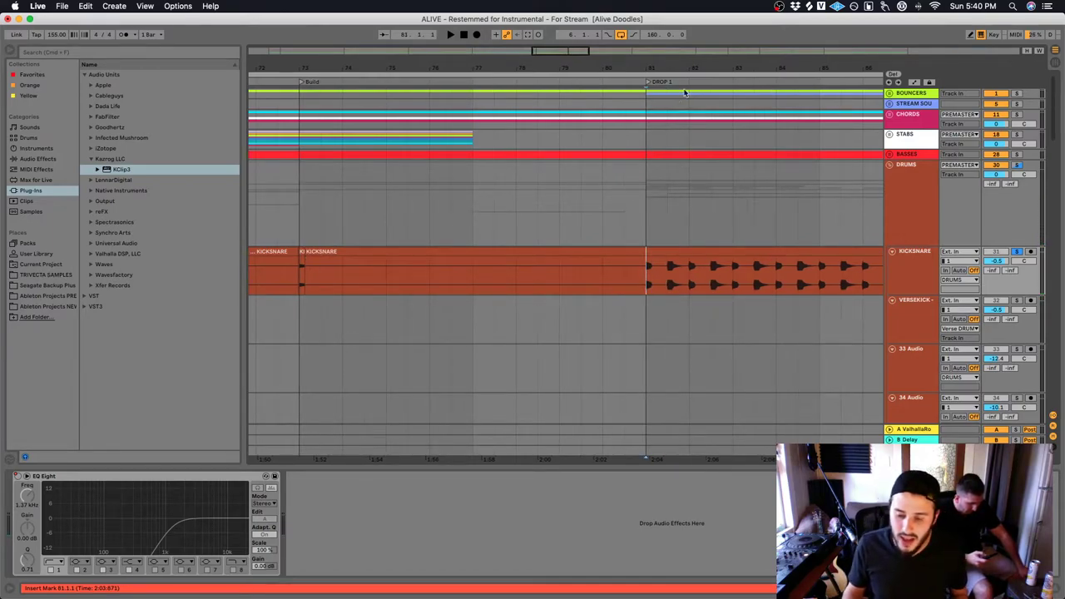
pyautogui.press('+')
pyautogui.press('+')
pyautogui.press('space')
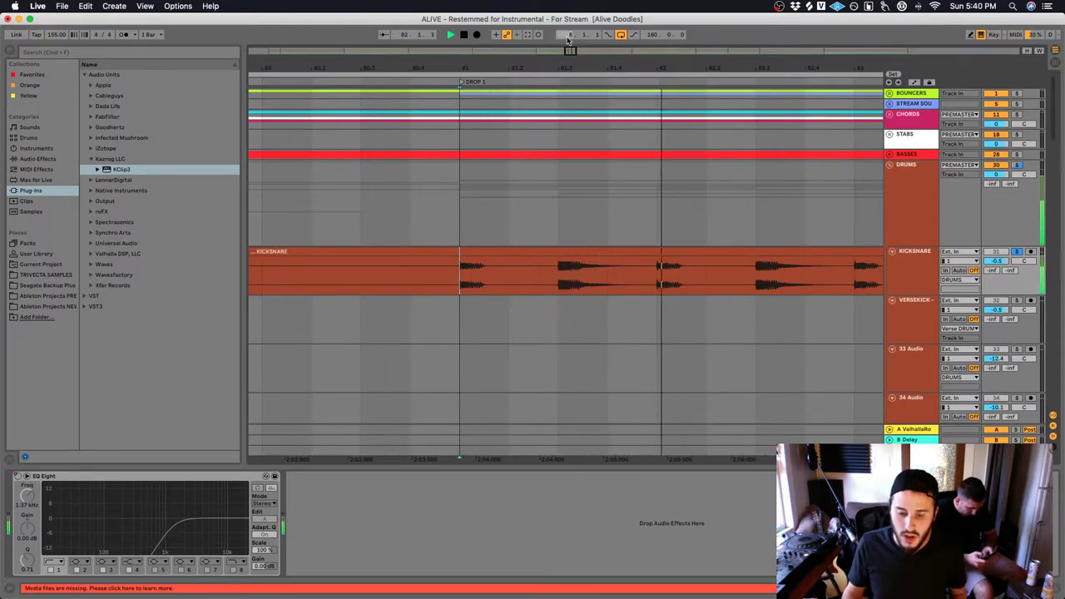
pyautogui.press('-')
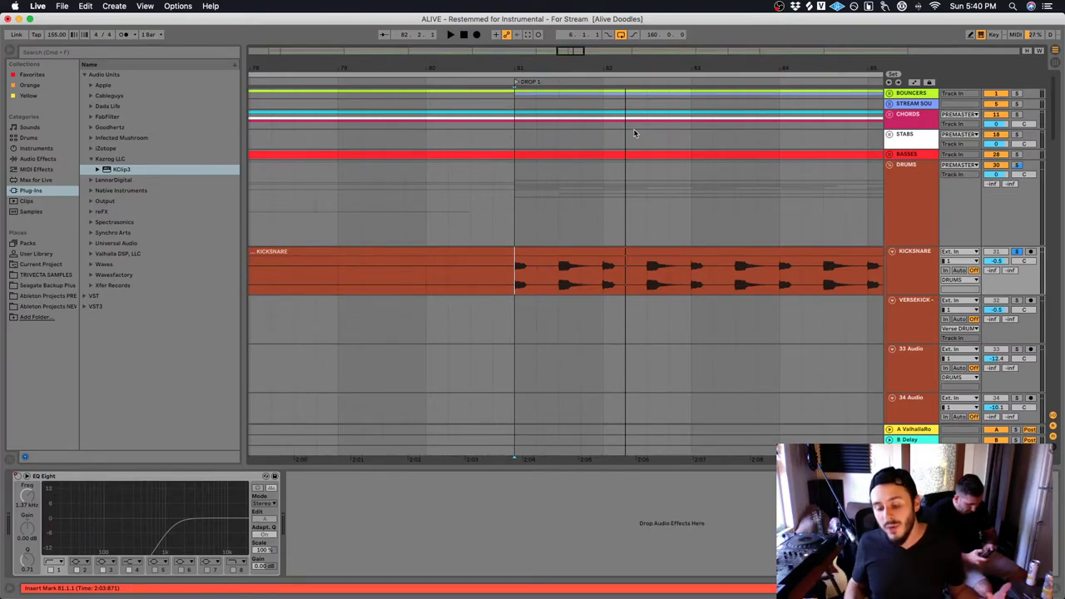
# Fold the DRUMS group, turn off its solo and mute it, and play the drop without the drums
pyautogui.click(890, 165)
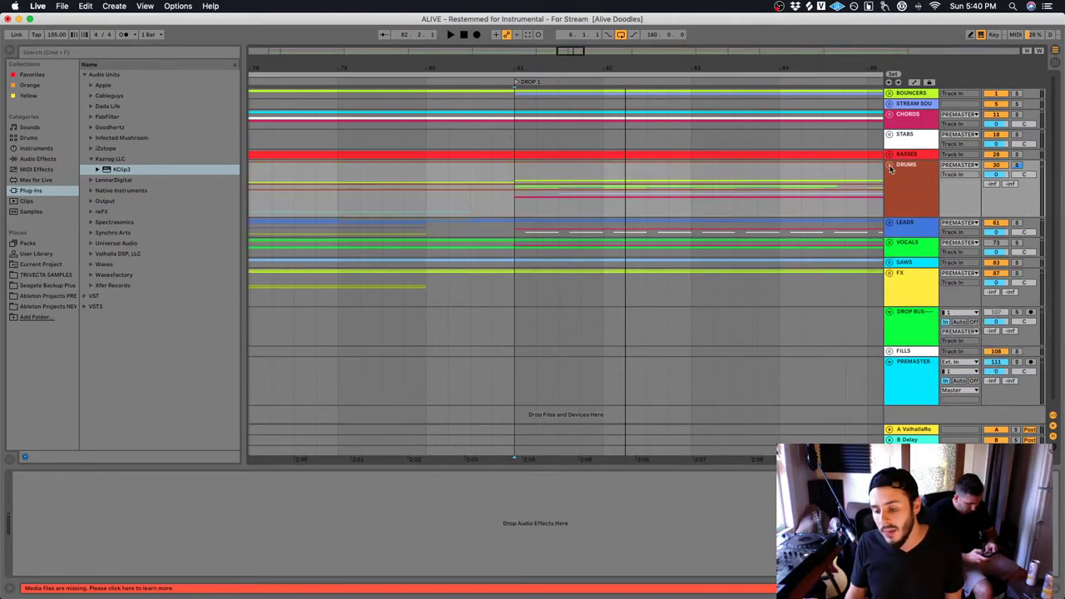
pyautogui.press('space')
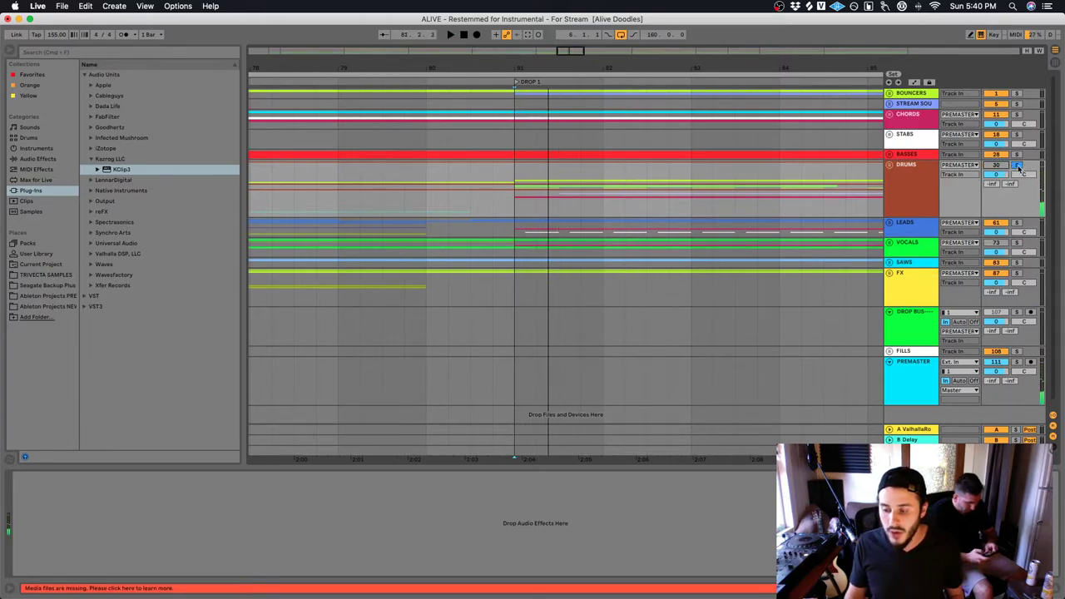
pyautogui.click(40, 54)
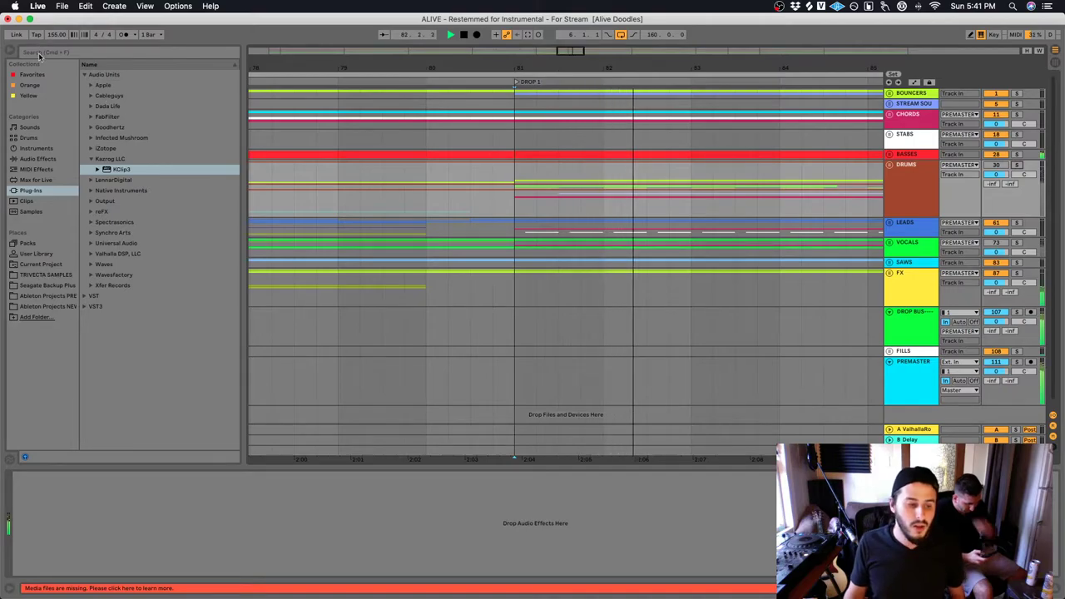
pyautogui.click(530, 185)
pyautogui.press('space')
# Unfold the DRUMS group and insert a new audio track directly below KICKSNARE
pyautogui.press('Right')
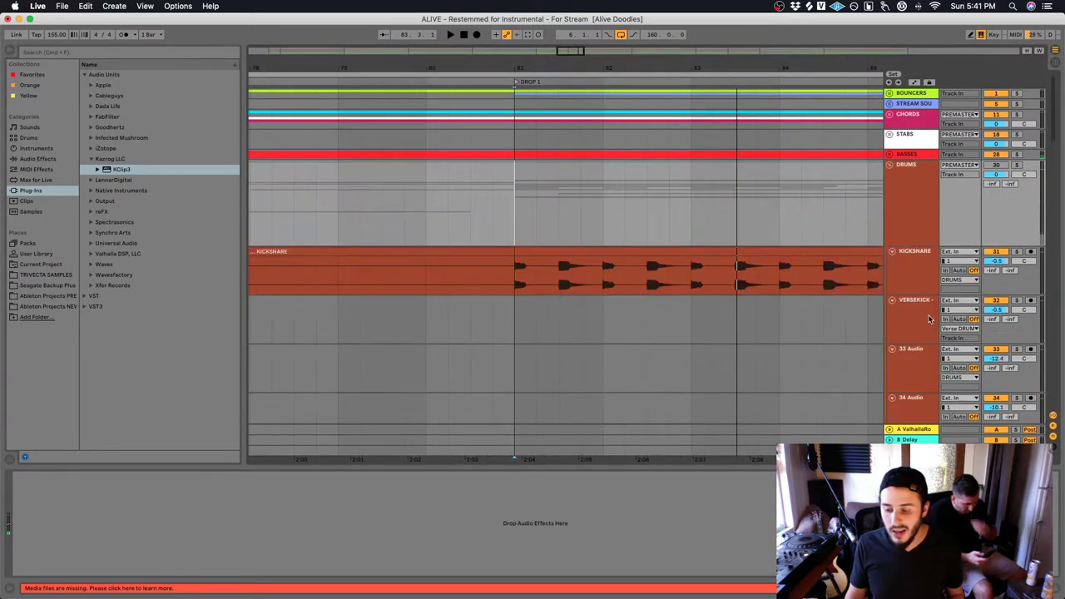
pyautogui.click(930, 319)
pyautogui.click(919, 266)
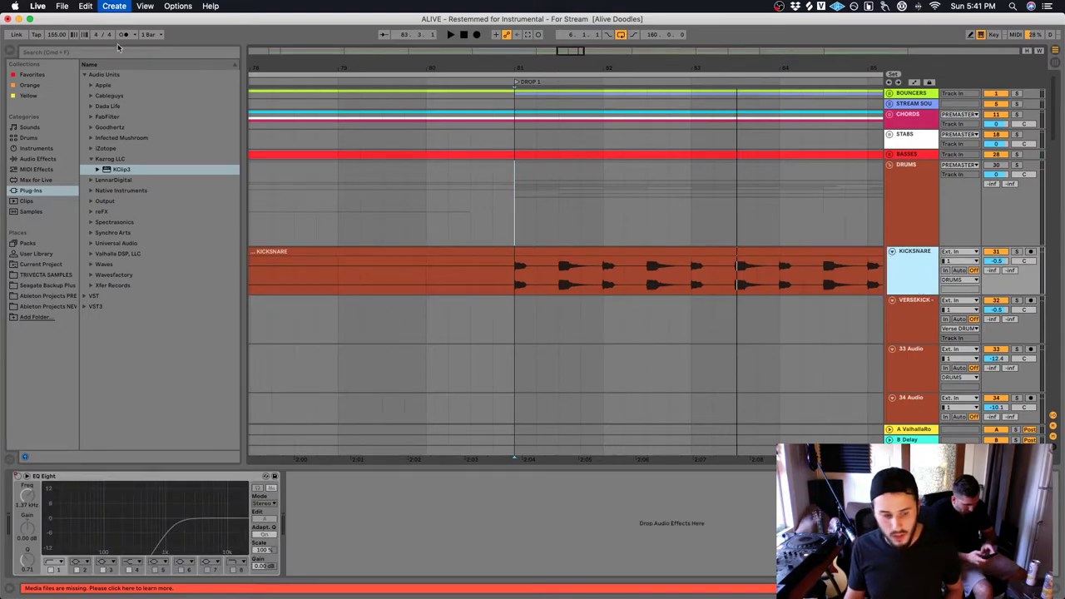
pyautogui.press('super+t')
# Search all browser content for "snare" and sort the results by Rank instead of Date Modified
pyautogui.write('snar')
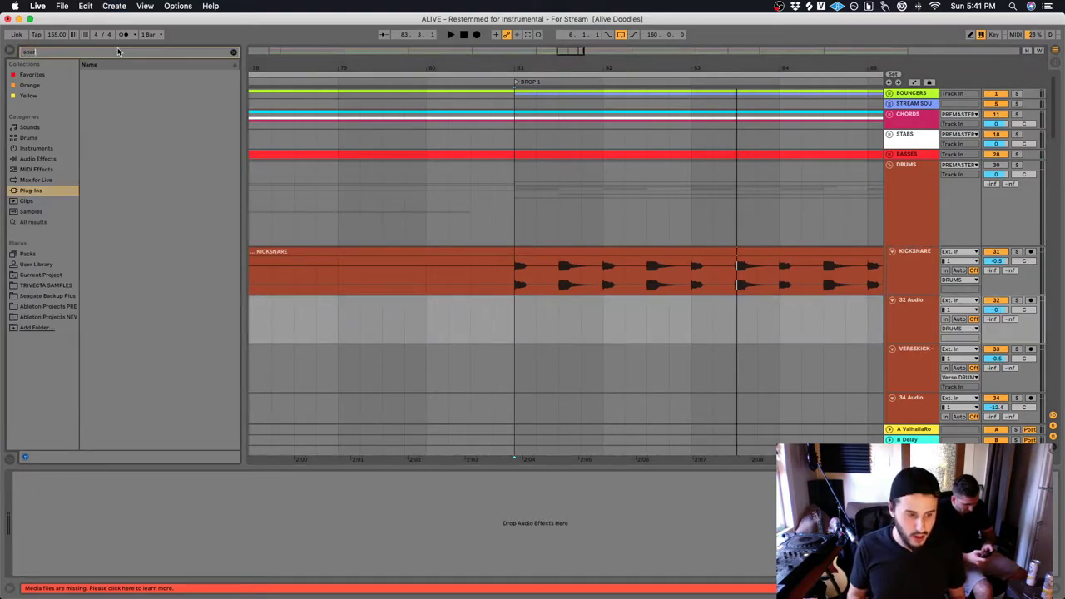
pyautogui.write('e')
pyautogui.click(33, 221)
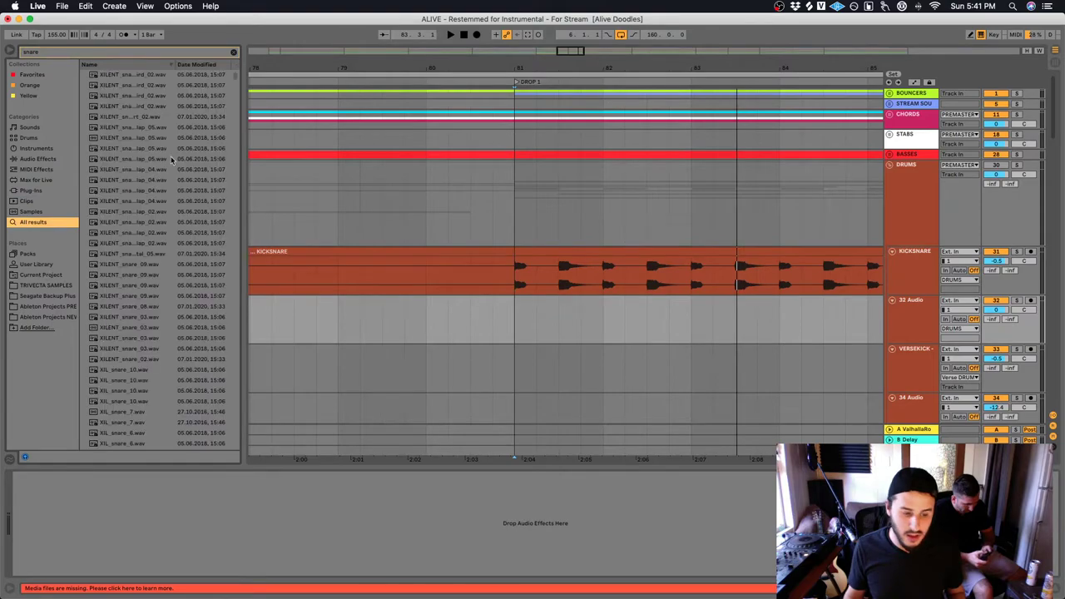
pyautogui.click(227, 65)
pyautogui.click(225, 66)
pyautogui.rightClick(224, 66)
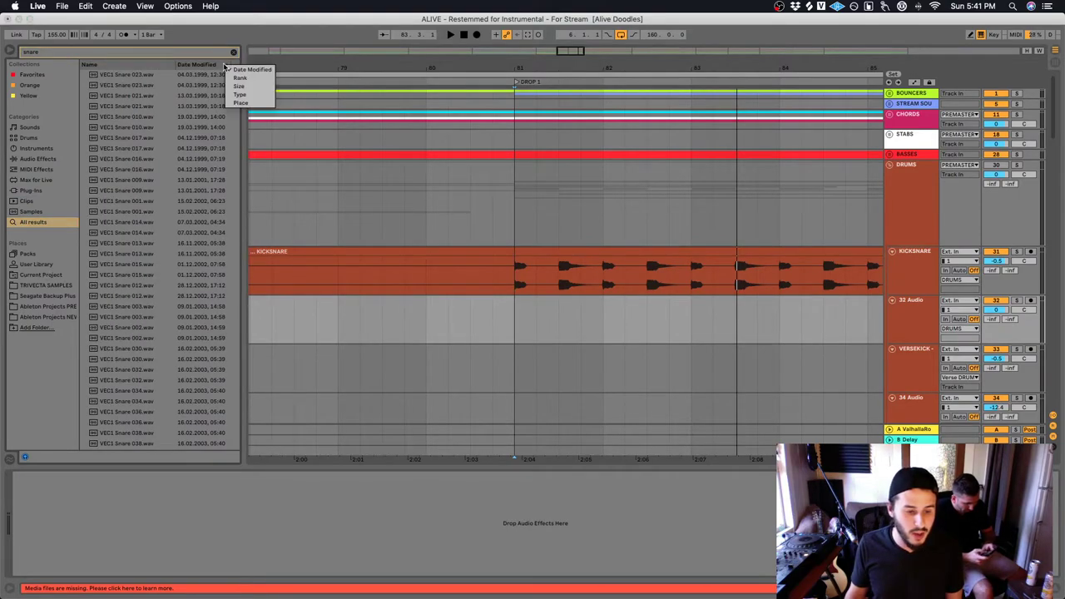
pyautogui.click(237, 77)
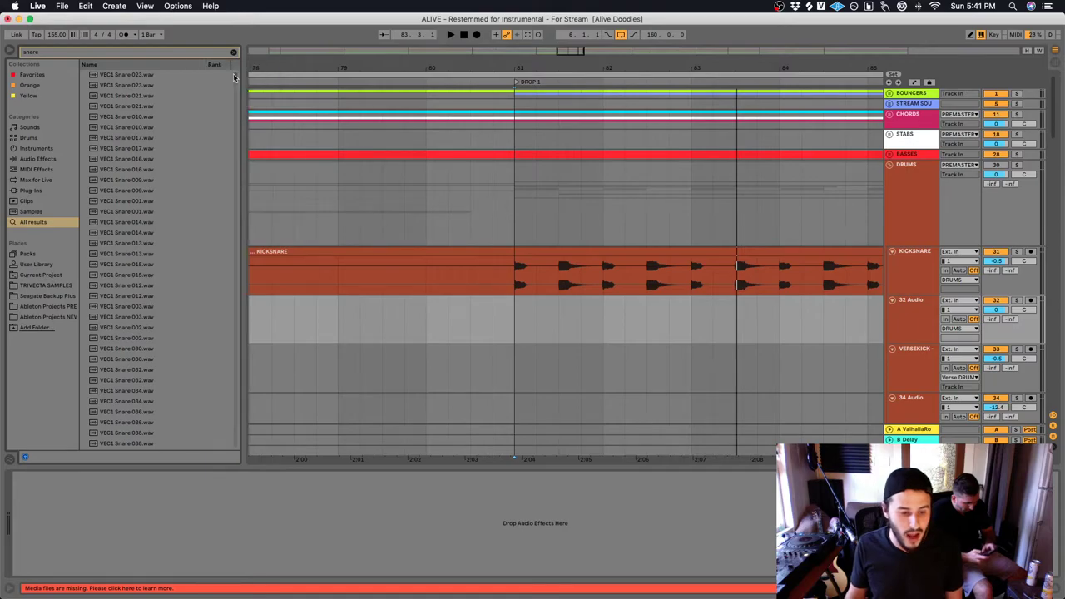
pyautogui.click(223, 70)
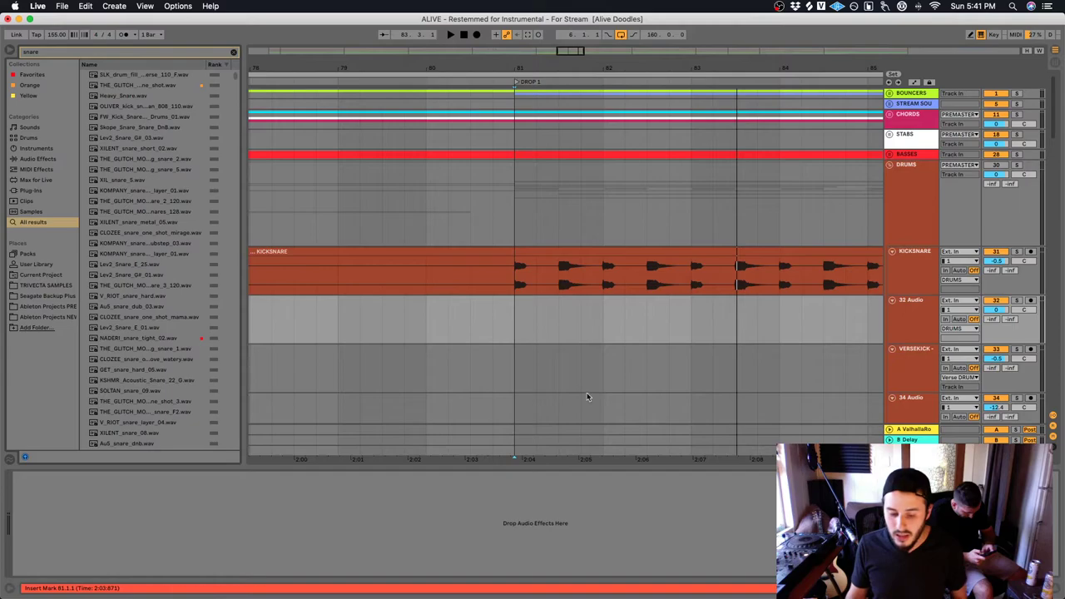
# Preview the snare samples from Heavy_Snare.wav to Lev2_Snare_G#_03.wav over the playing drop, and clear the browser search
pyautogui.click(493, 317)
pyautogui.press('space')
pyautogui.click(133, 96)
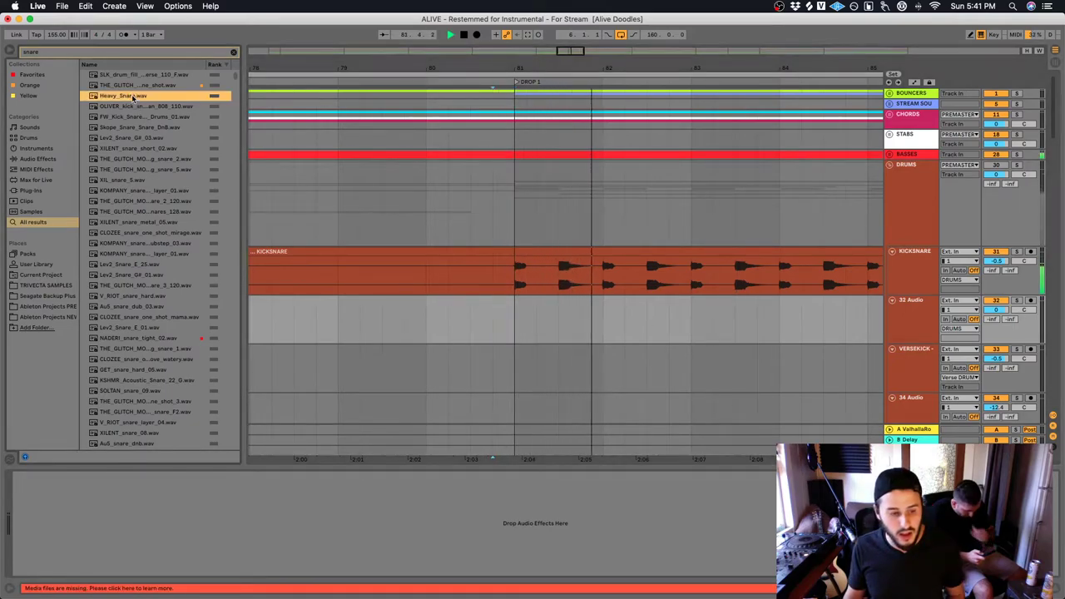
pyautogui.press('Down')
pyautogui.press('Down')
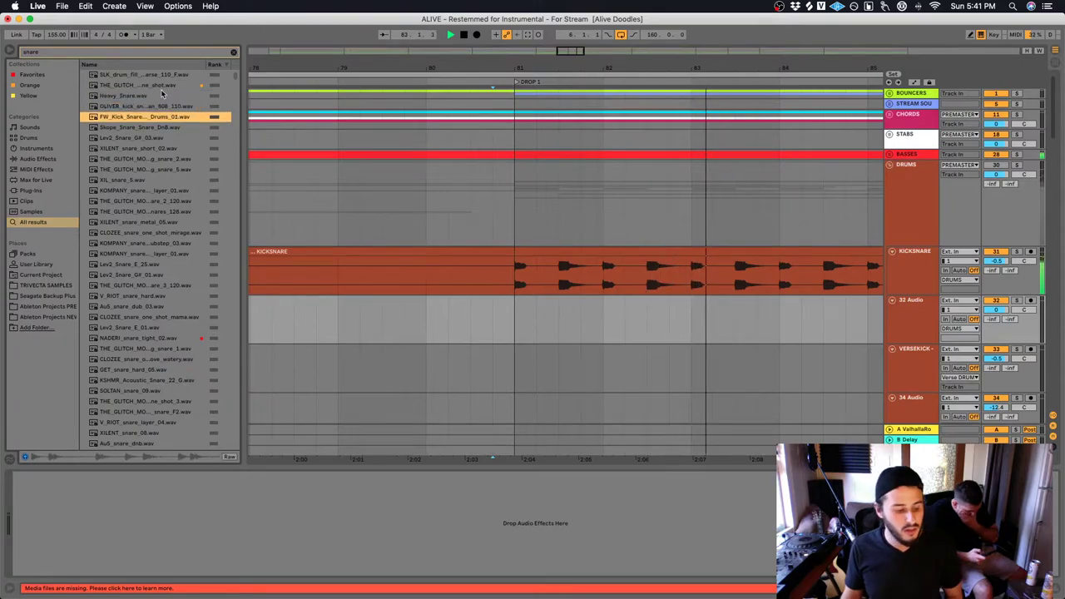
pyautogui.press('Down')
pyautogui.press('Down')
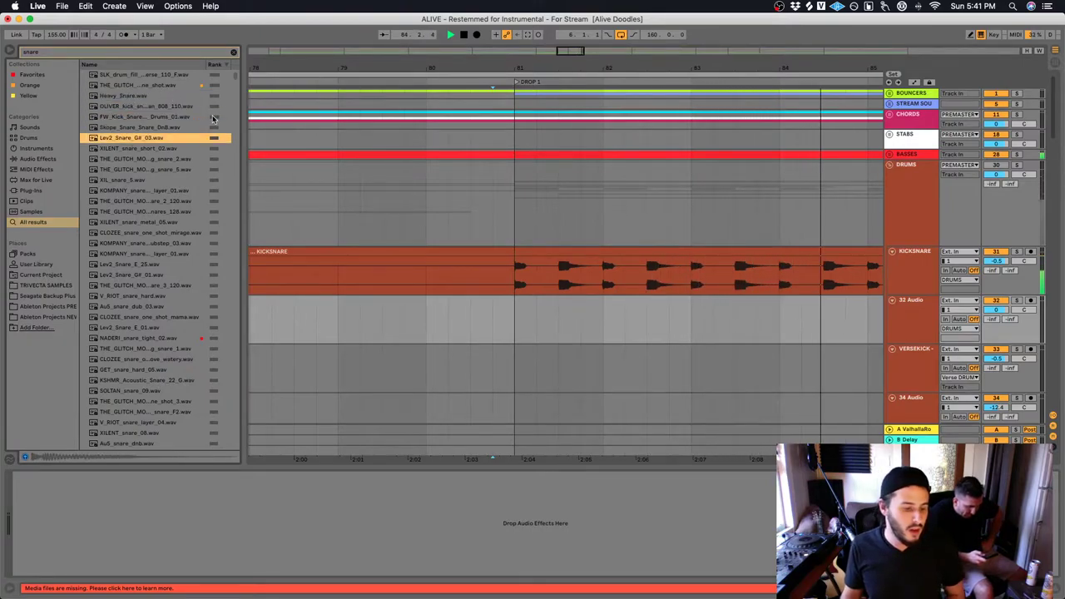
pyautogui.click(493, 321)
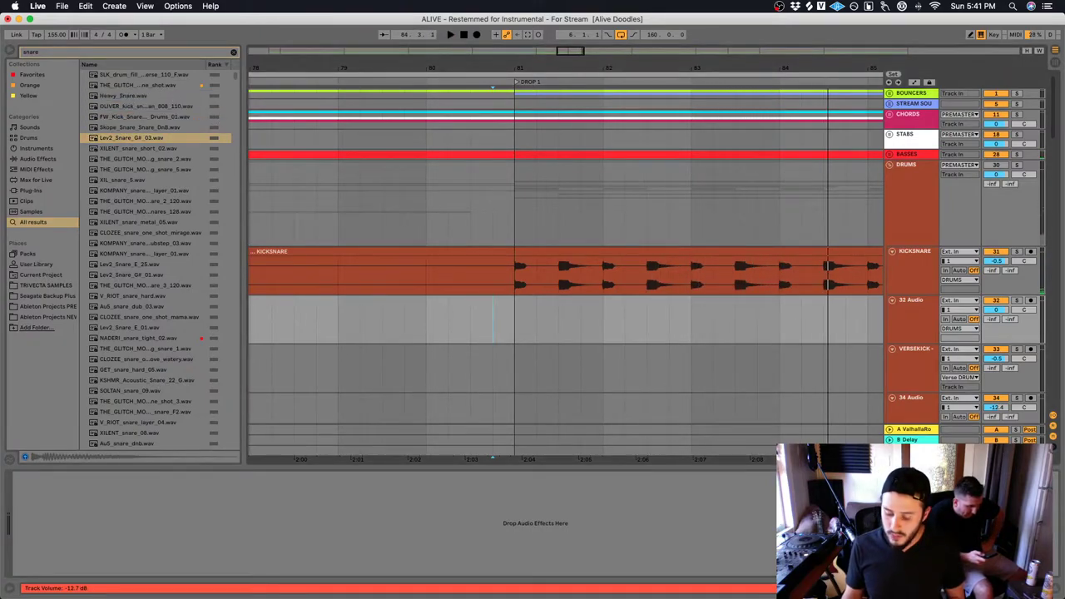
pyautogui.click(235, 52)
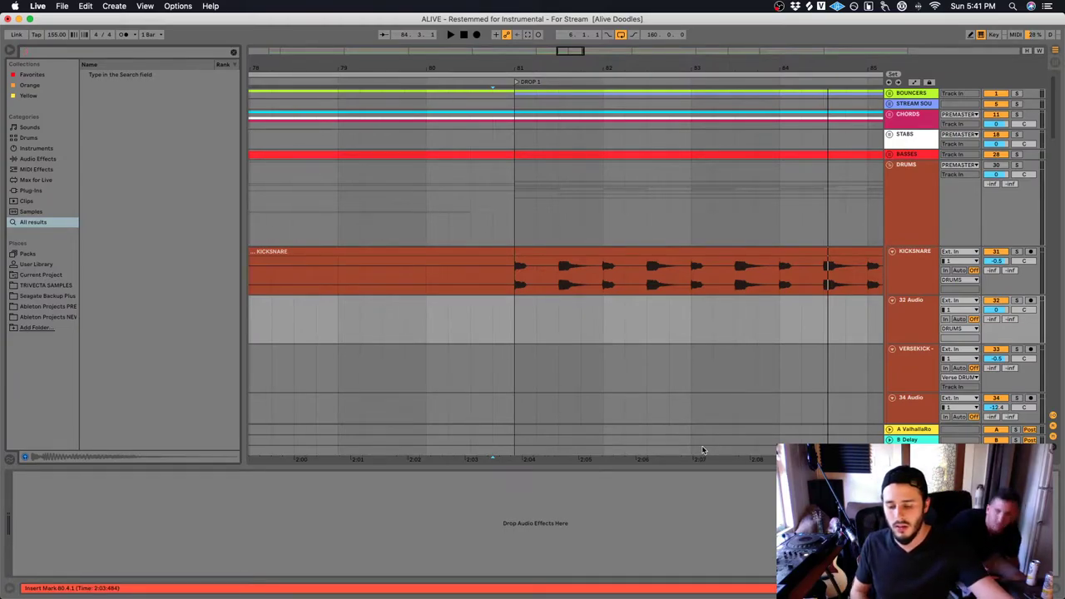
# Play from the start of DROP 1 with the drums muted, and fold and unmute the DRUMS group
pyautogui.click(516, 304)
pyautogui.press('space')
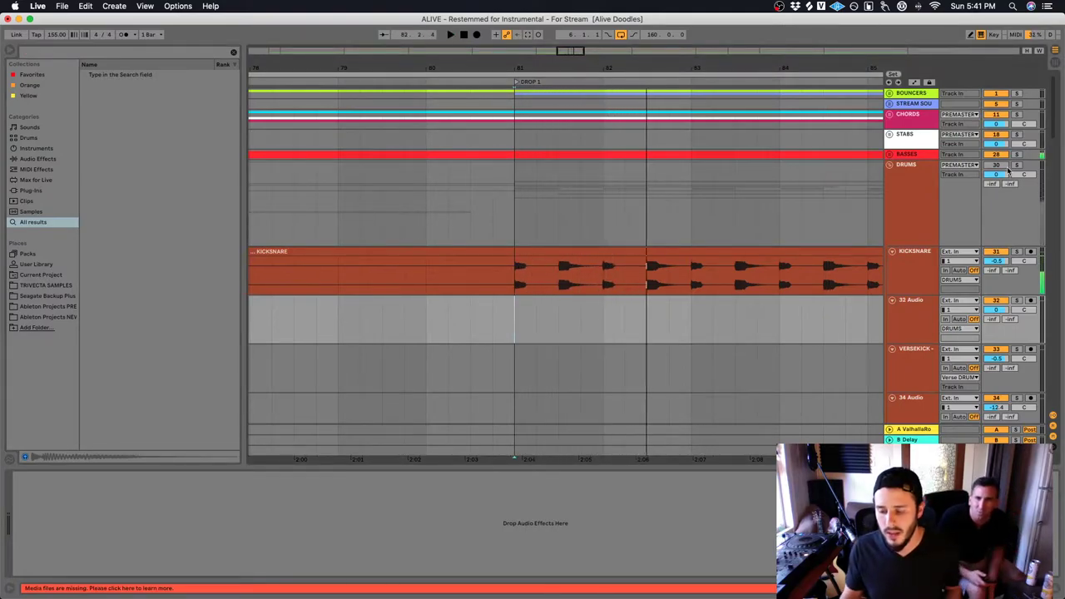
pyautogui.click(889, 164)
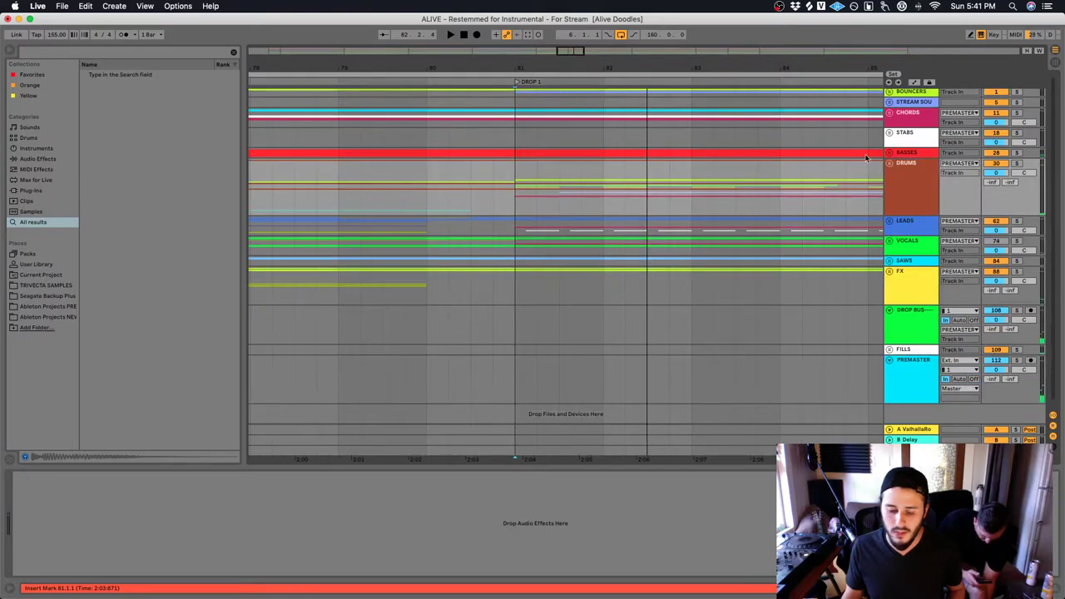
pyautogui.press('space')
# Set the insert marker at bar 79 on the DRUMS group, two bars before DROP 1
pyautogui.moveTo(440, 188); pyautogui.dragTo(518, 175)
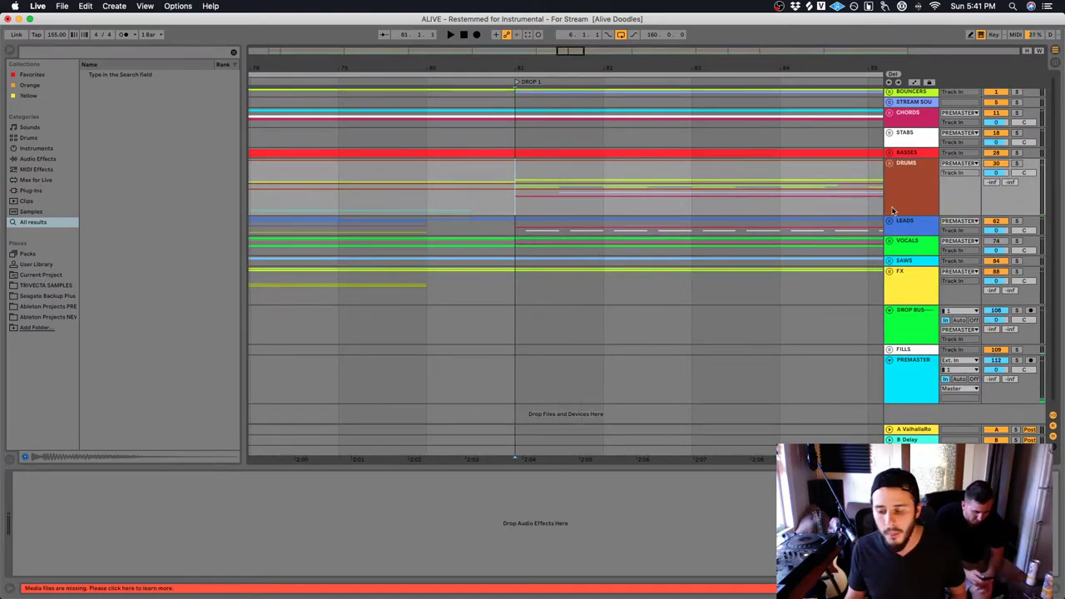
pyautogui.click(320, 167)
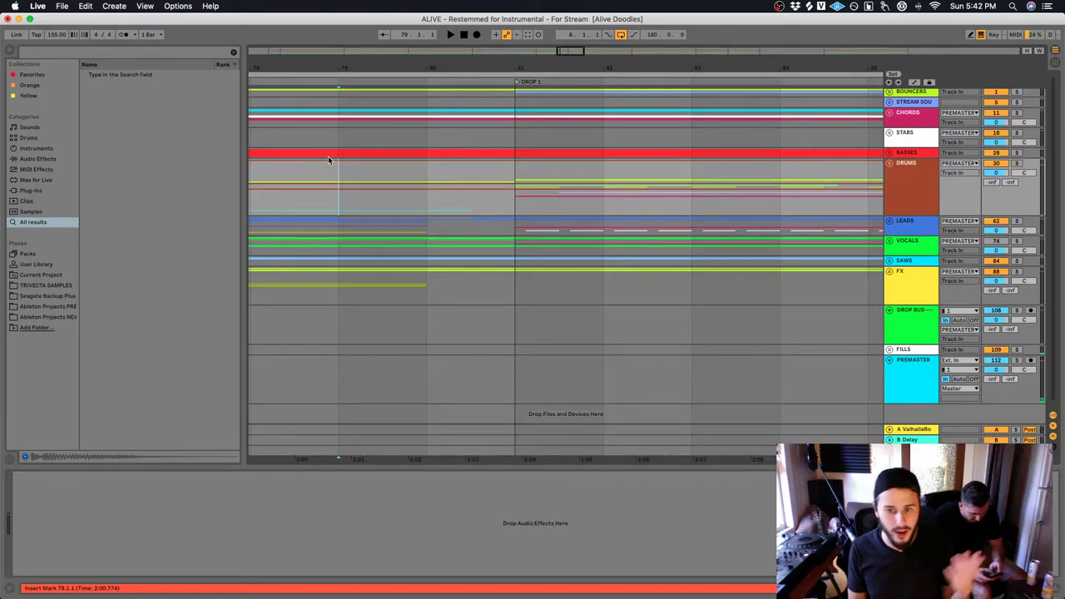
pyautogui.hscroll(2, 328, 160)
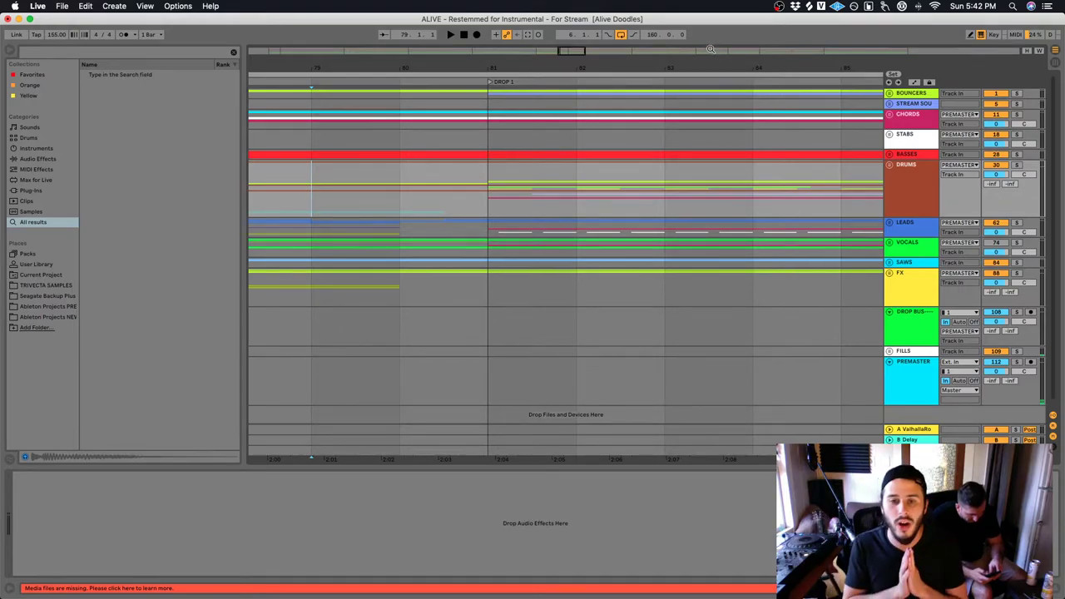
# Unfold the DRUMS group, play from DROP 1 at bar 81 with KICKSNARE soloed, and unsolo it to play briefly from within bar 82
pyautogui.click(491, 164)
pyautogui.hscroll(-5, 564, 164)
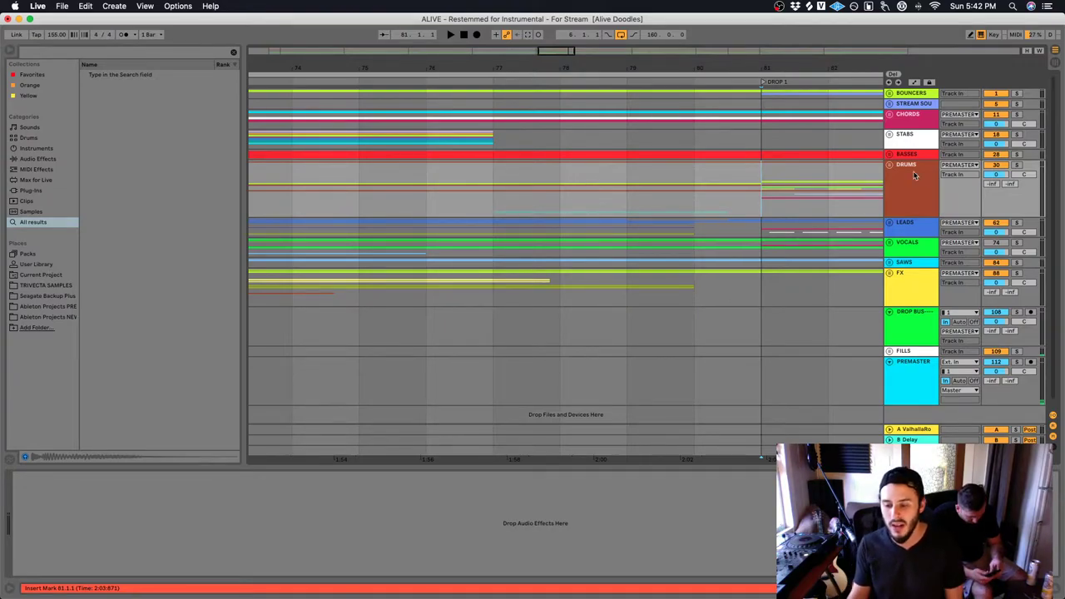
pyautogui.click(889, 164)
pyautogui.hscroll(5, 766, 249)
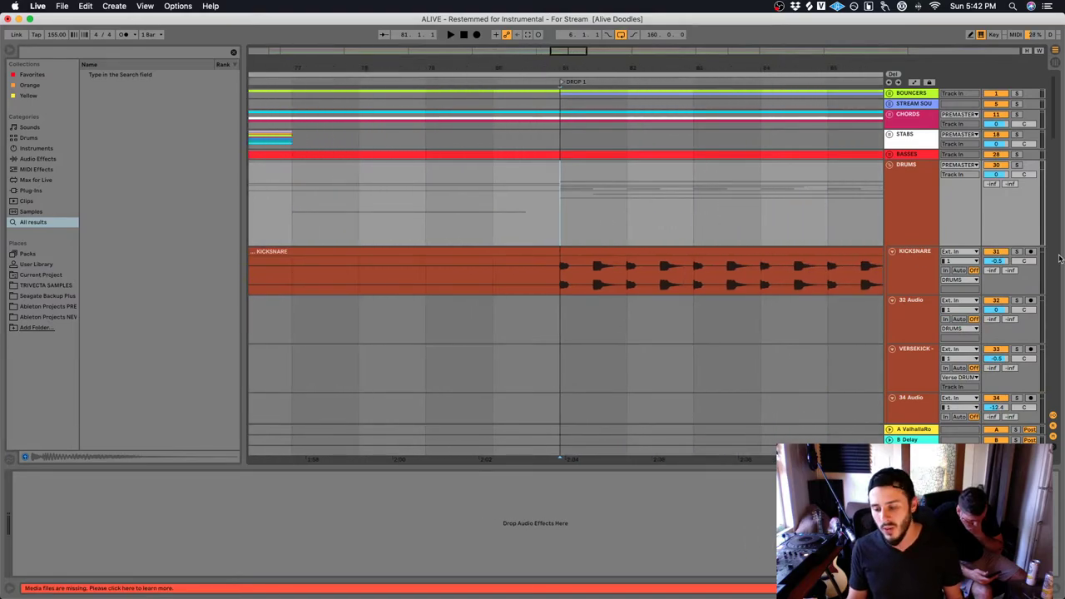
pyautogui.click(1016, 251)
pyautogui.press('space')
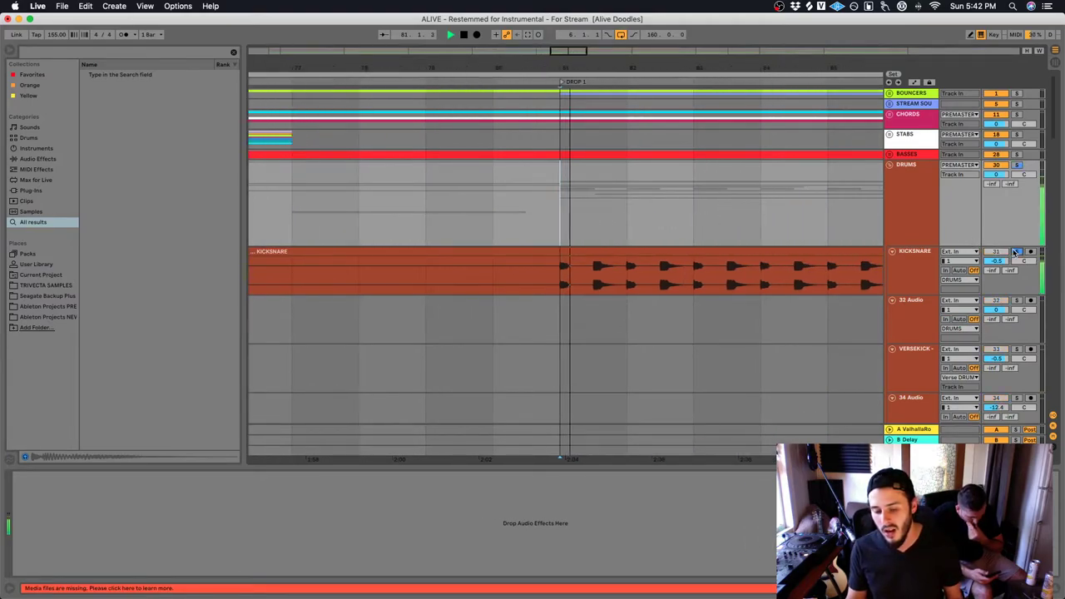
pyautogui.click(1016, 251)
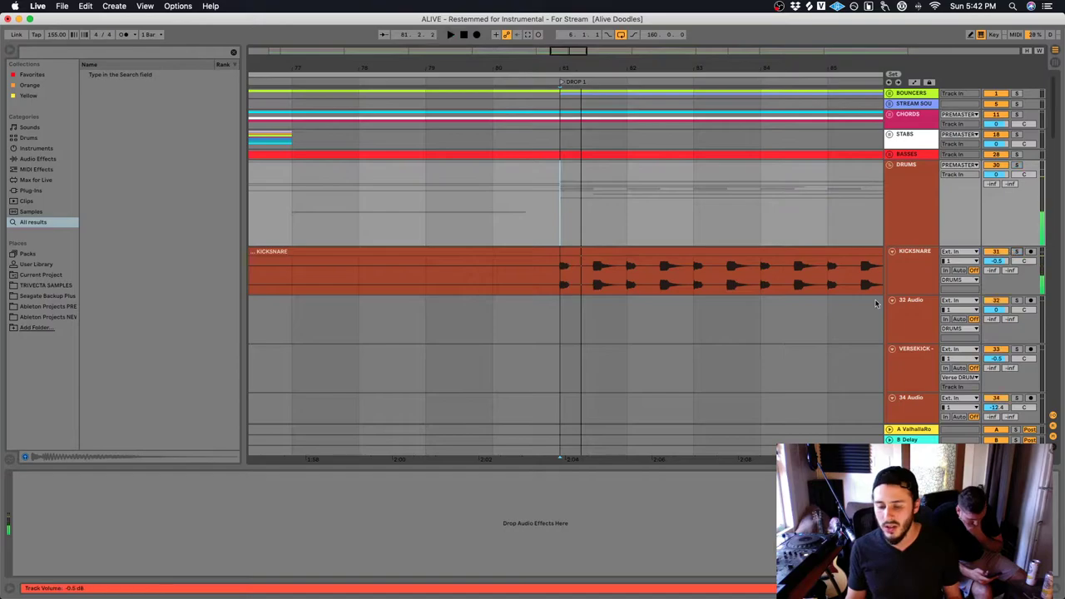
pyautogui.click(630, 283)
pyautogui.press('space')
pyautogui.press('space')
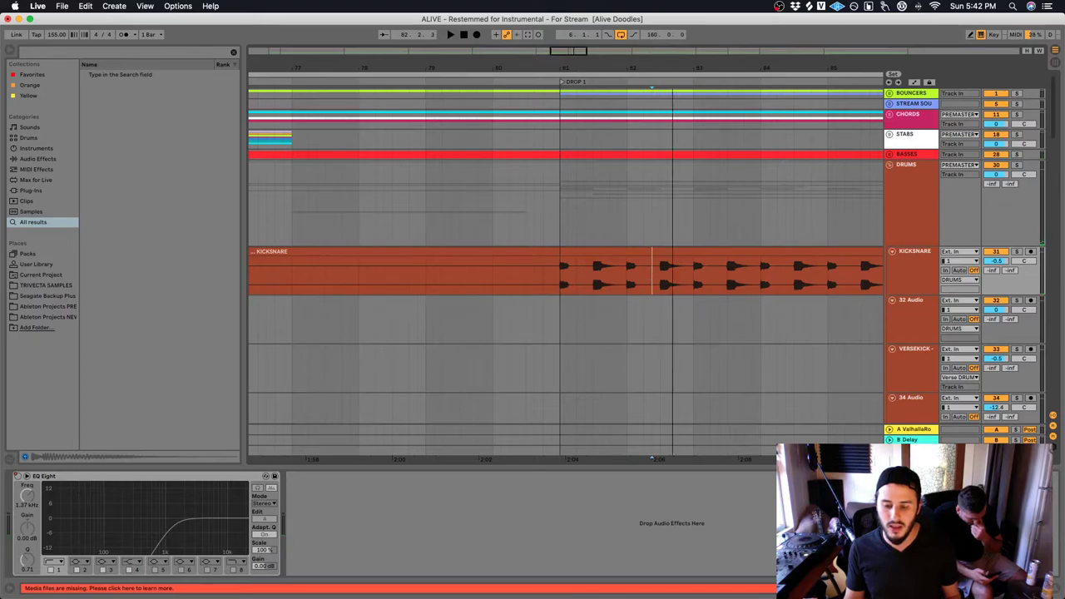
# Try splitting the KICKSNARE clip to add extra kick hits just before bar 82's snare, play from 80.4.2, and undo the edit
pyautogui.moveTo(674, 65); pyautogui.dragTo(672, 79)
pyautogui.moveTo(625, 275); pyautogui.dragTo(644, 275)
pyautogui.press('super+e')
pyautogui.click(606, 275)
pyautogui.click(388, 277)
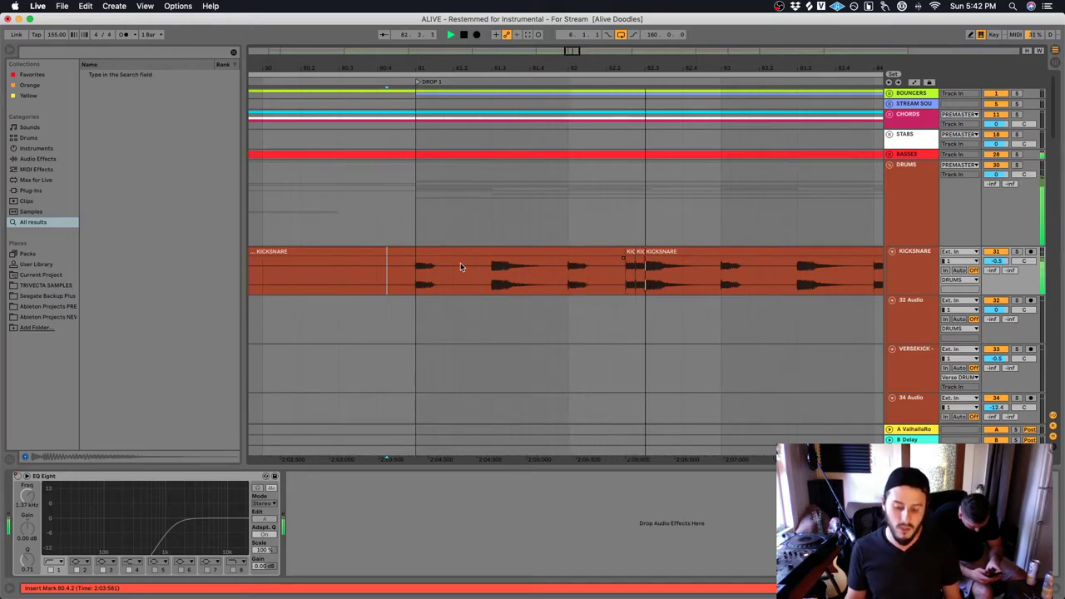
pyautogui.press('super+z')
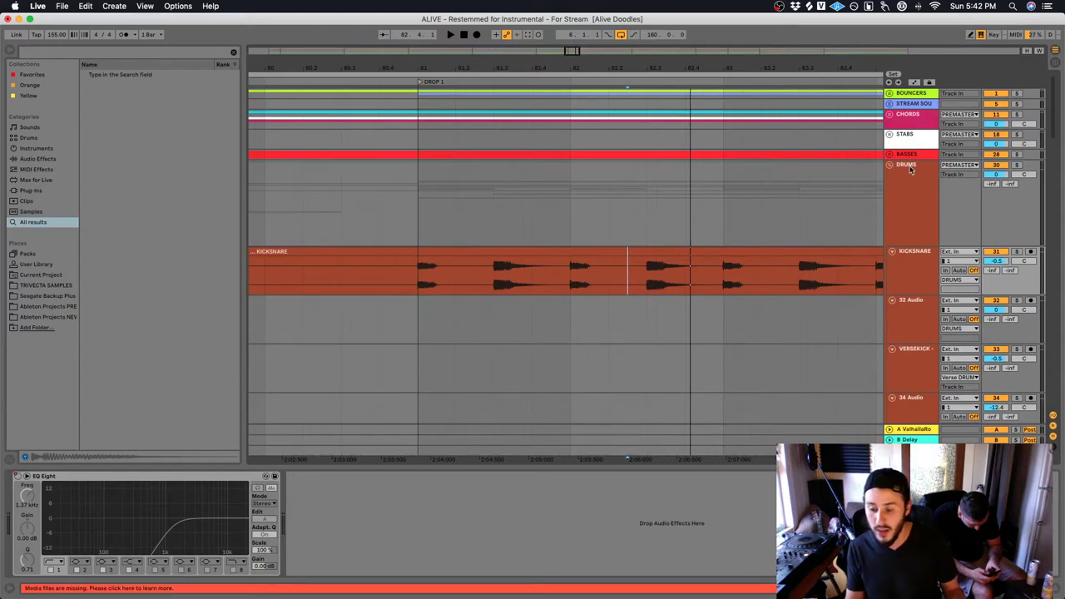
# Fold the DRUMS group and play the earlier part of the arrangement from 39.3.3
pyautogui.click(892, 166)
pyautogui.hscroll(-10, 666, 192)
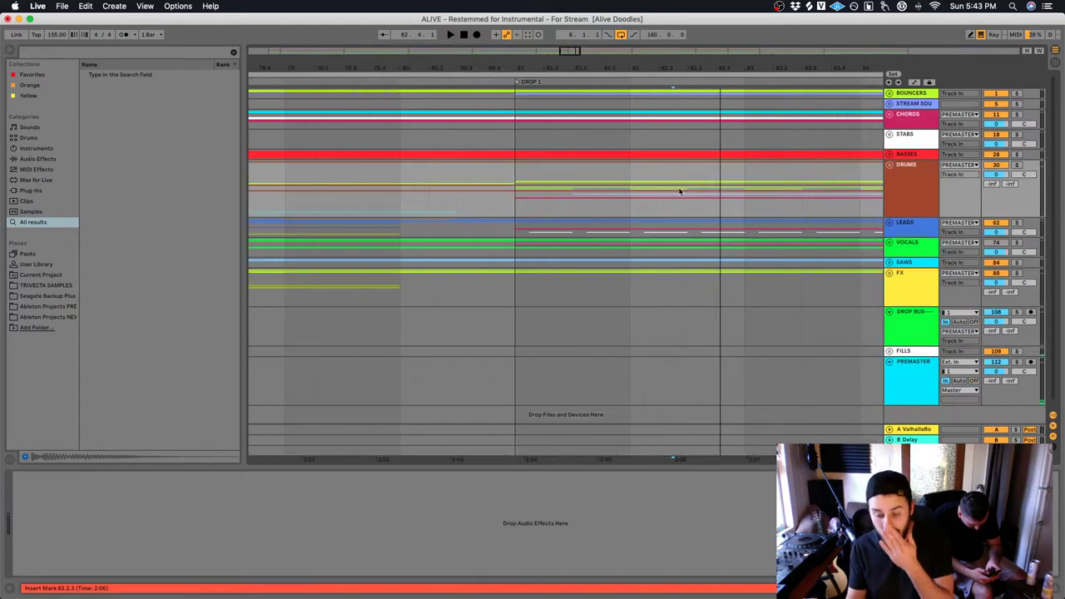
pyautogui.hscroll(-10, 607, 207)
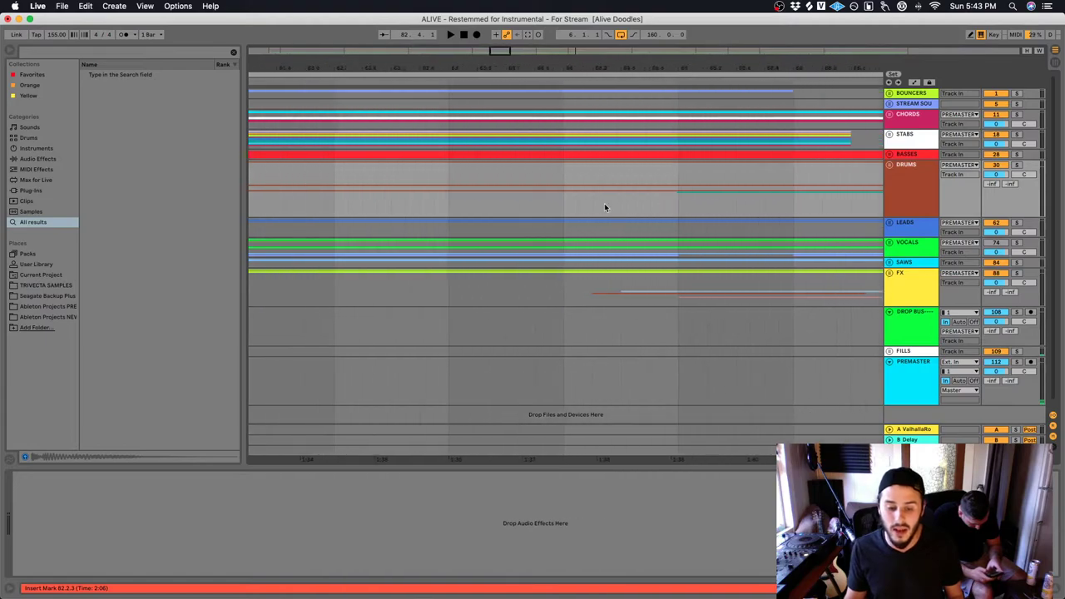
pyautogui.click(609, 207)
pyautogui.hscroll(-8, 608, 207)
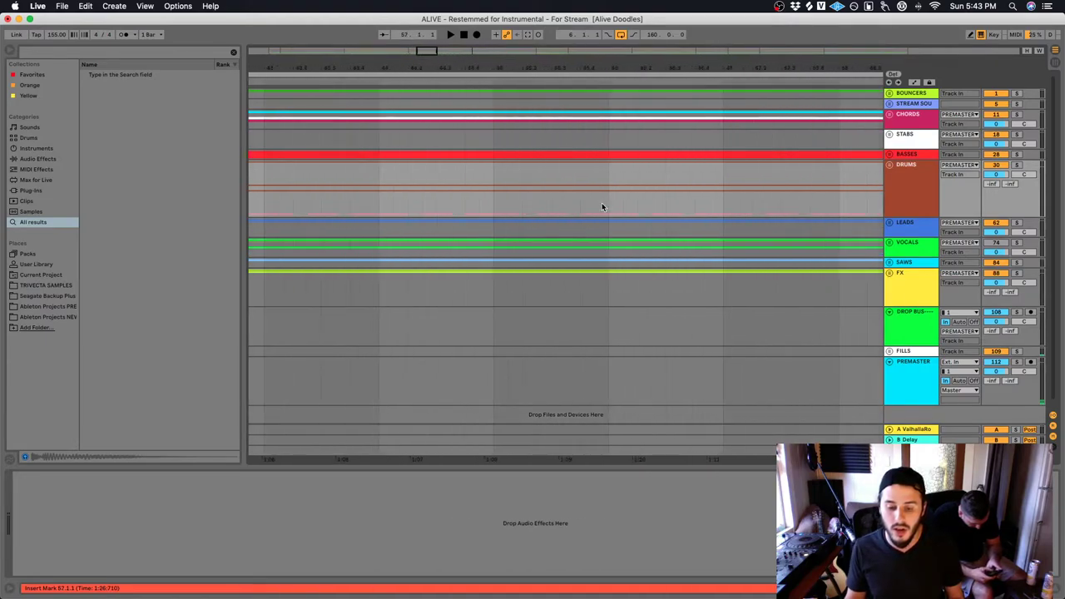
pyautogui.click(604, 207)
pyautogui.press('space')
pyautogui.hscroll(-8, 603, 208)
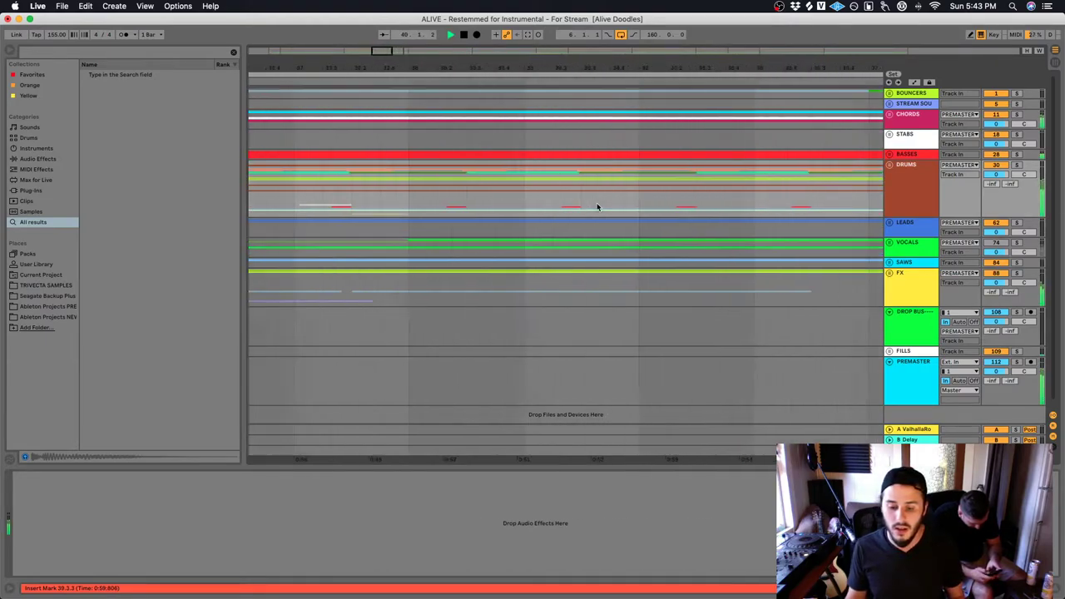
# Play from 23.4.3, just before the Beat In marker, and nudge the LEADS group's volume
pyautogui.click(536, 205)
pyautogui.press('space')
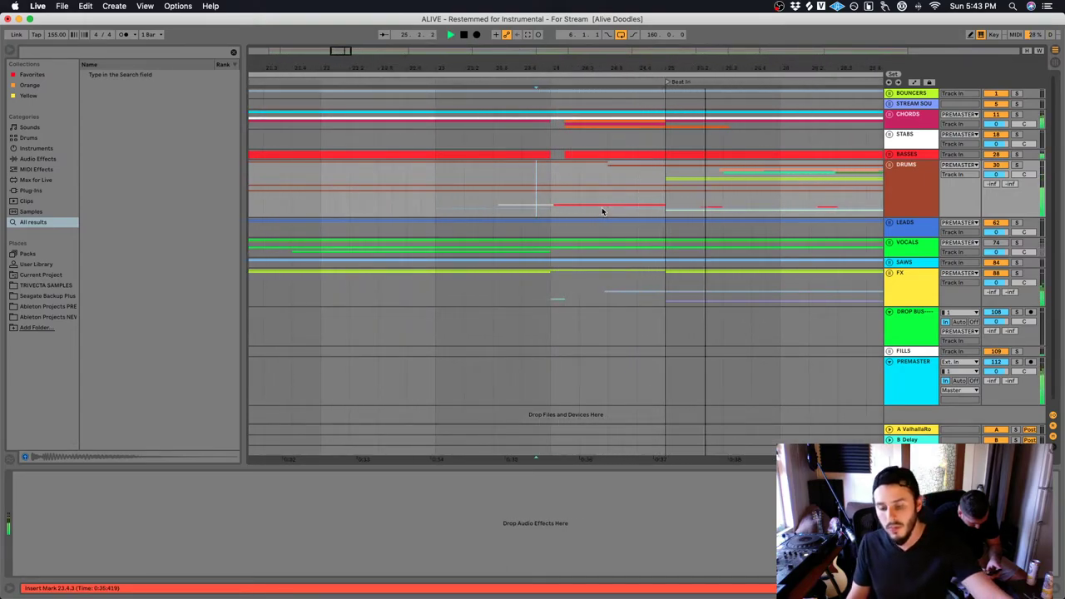
pyautogui.moveTo(1001, 235); pyautogui.dragTo(1001, 243)
pyautogui.click(999, 235)
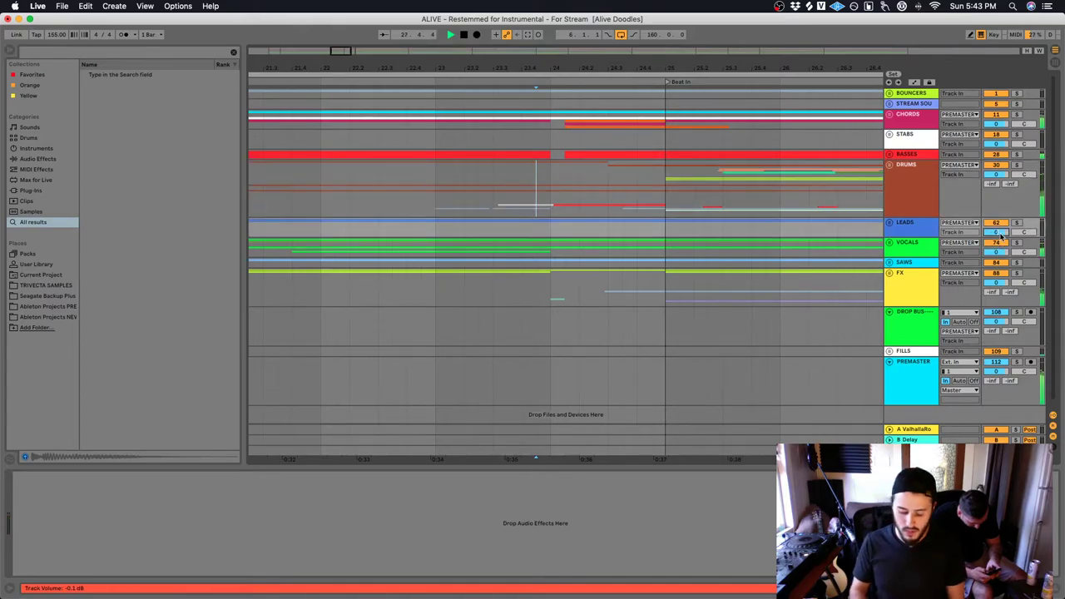
# Unfold the DRUMS group and show the effects on the 35 Audio snare track, with the insert marker before its first snare after Beat In
pyautogui.click(890, 164)
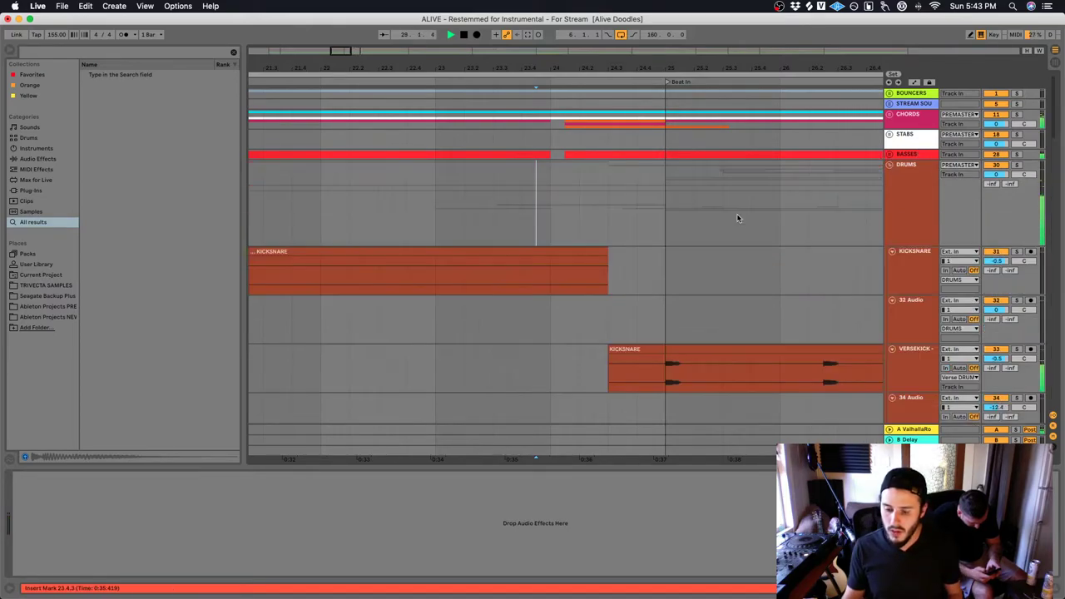
pyautogui.scroll(-3, 738, 219)
pyautogui.scroll(-5, 740, 225)
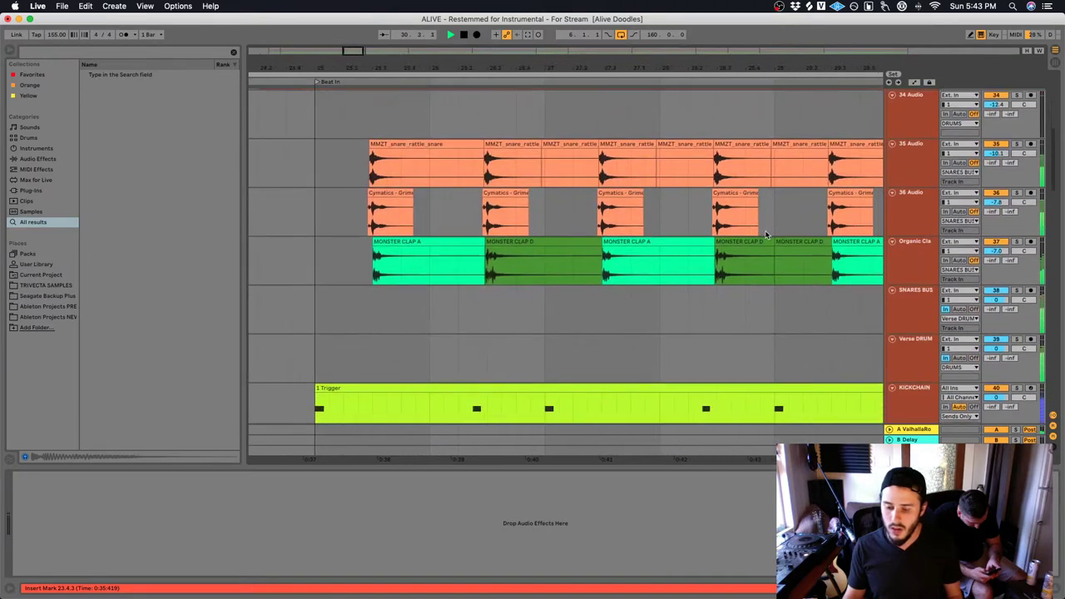
pyautogui.click(889, 171)
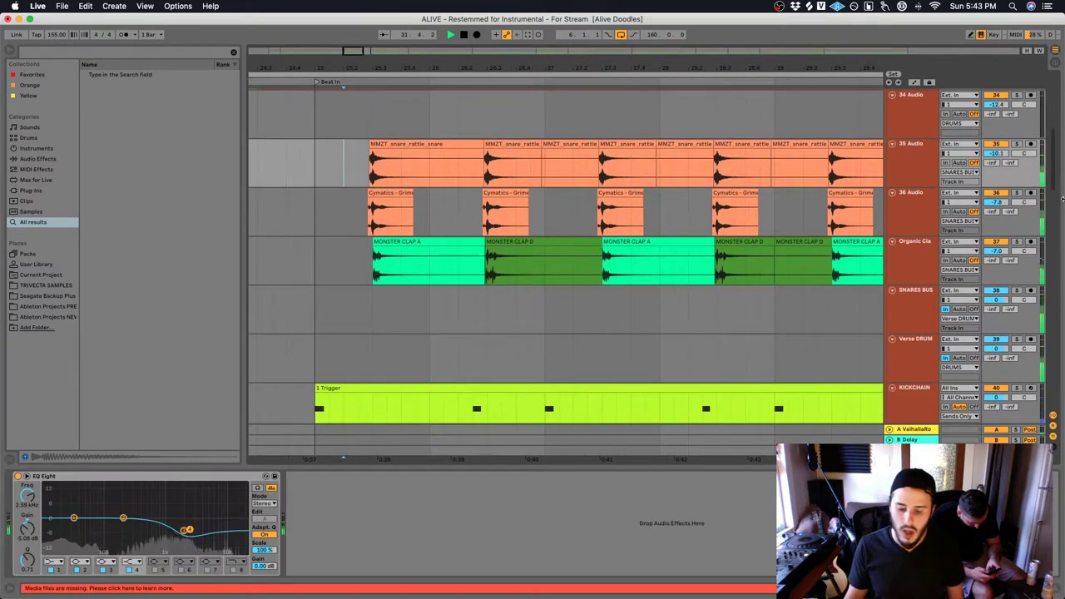
# Show the SNARES BUS effects, collapse its Vulf Compressor, and play the section after Beat In with the bus soloed
pyautogui.click(903, 302)
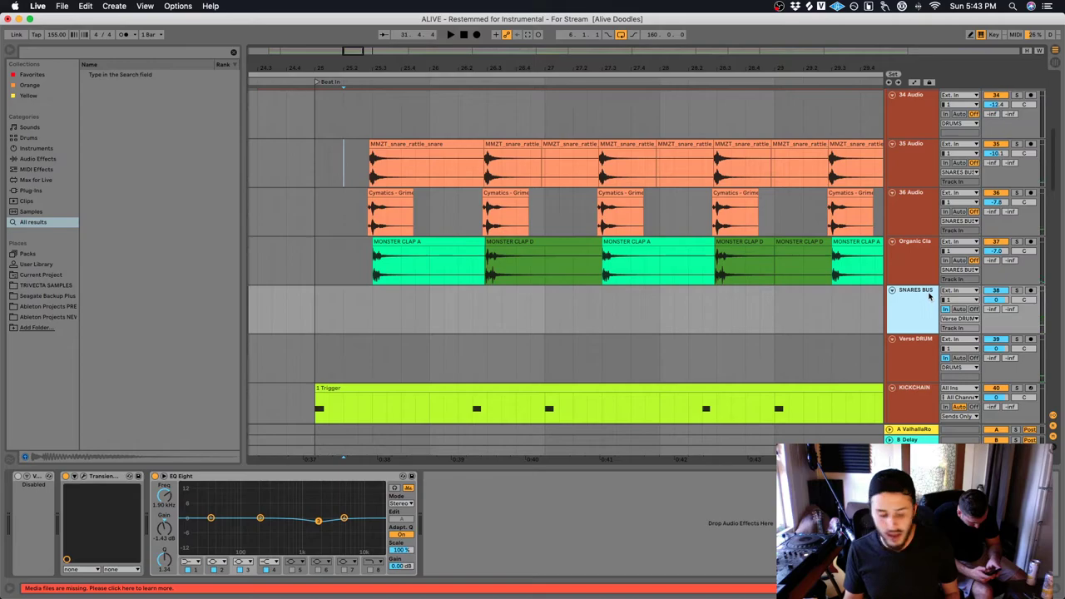
pyautogui.doubleClick(10, 509)
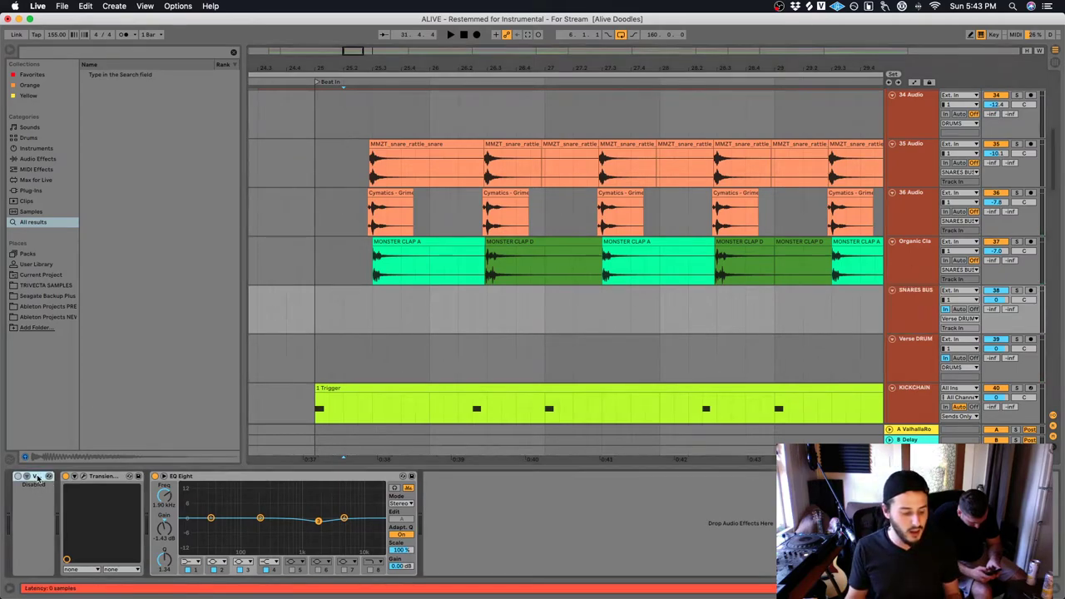
pyautogui.press('space')
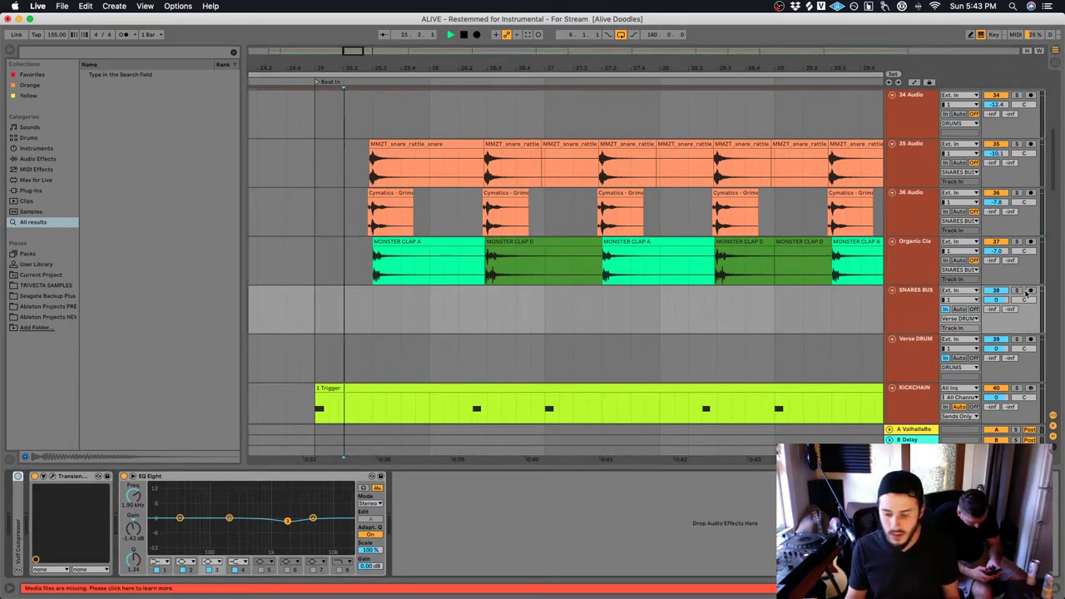
pyautogui.click(1016, 291)
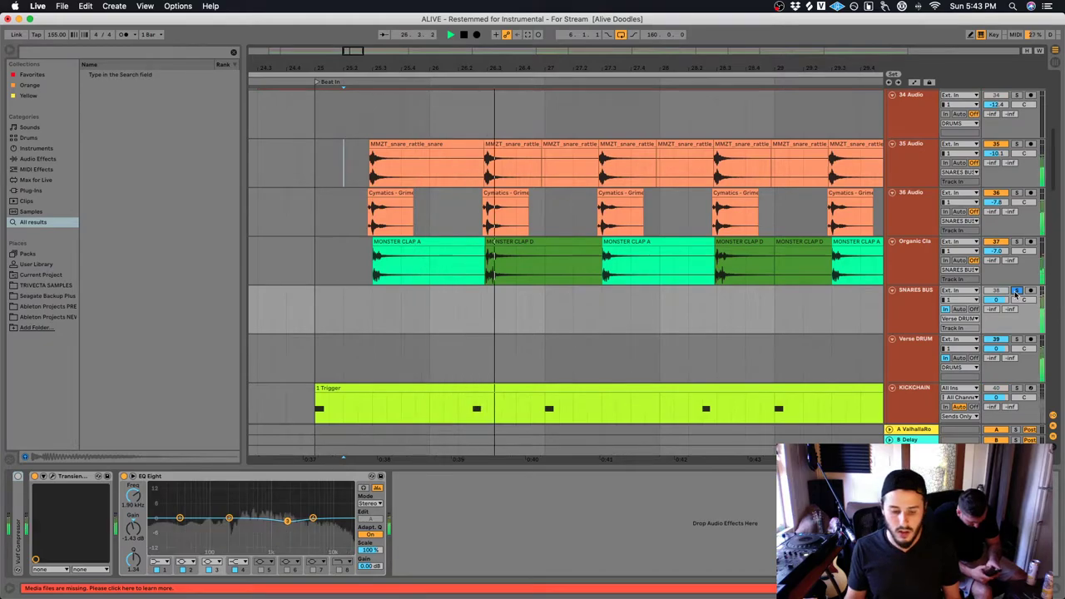
# Copy the four-bar KICKSNARE section from DROP 1, bars 81 to 85, to Beat In at bar 25 on the same track
pyautogui.press('space')
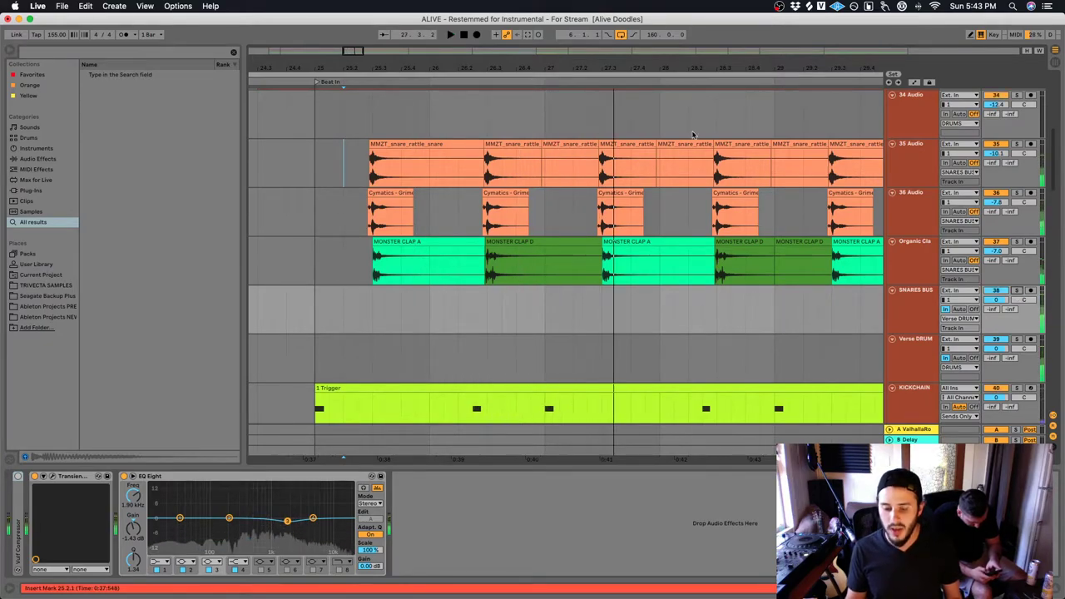
pyautogui.press('-')
pyautogui.scroll(10, 632, 285)
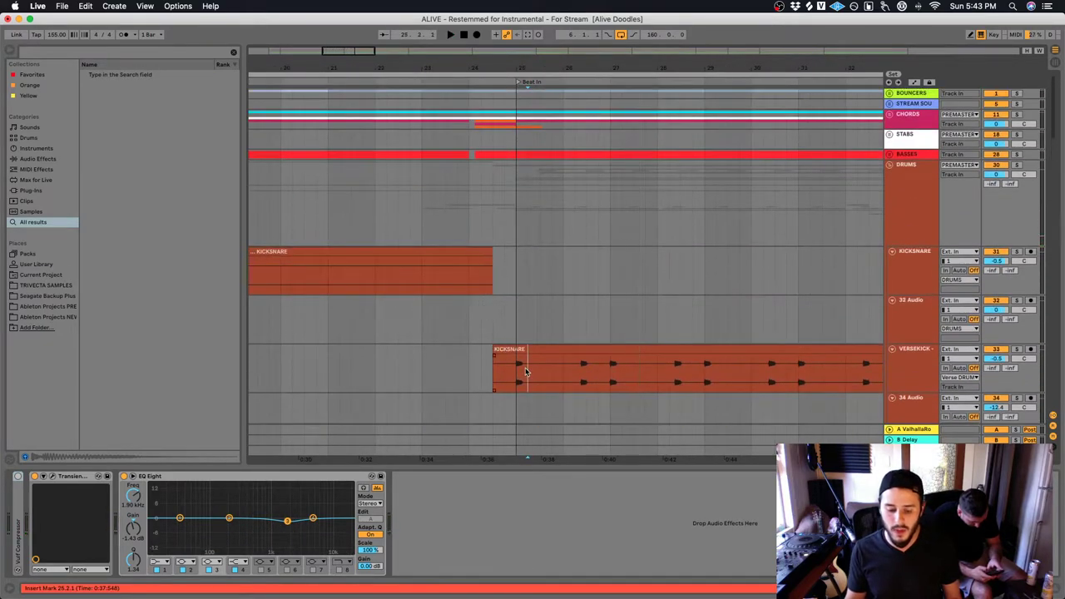
pyautogui.click(540, 368)
pyautogui.hscroll(10, 543, 372)
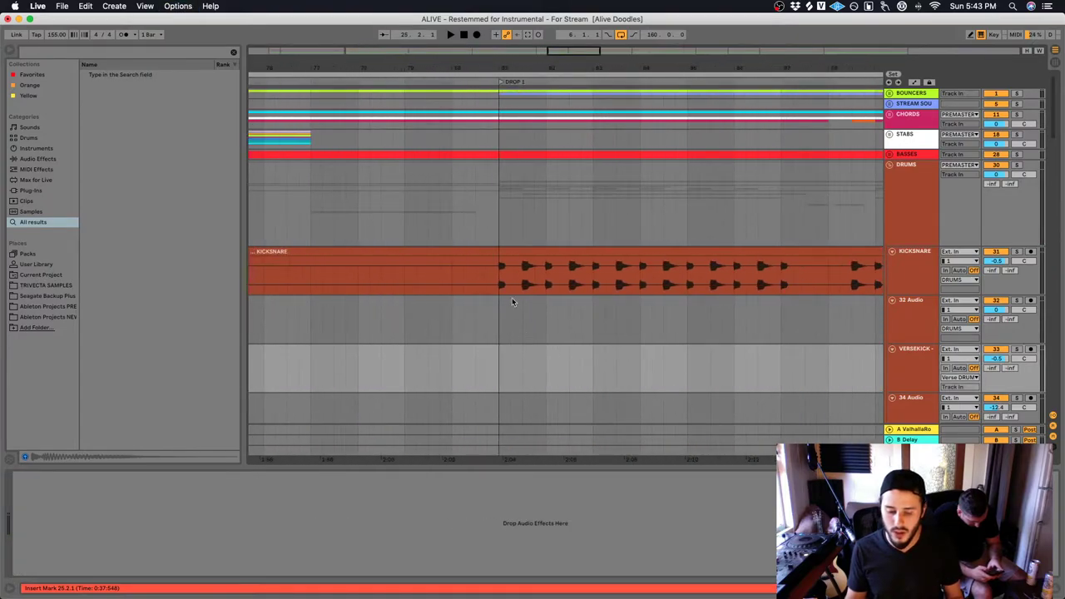
pyautogui.moveTo(502, 276); pyautogui.dragTo(691, 291)
pyautogui.hscroll(-15, 681, 302)
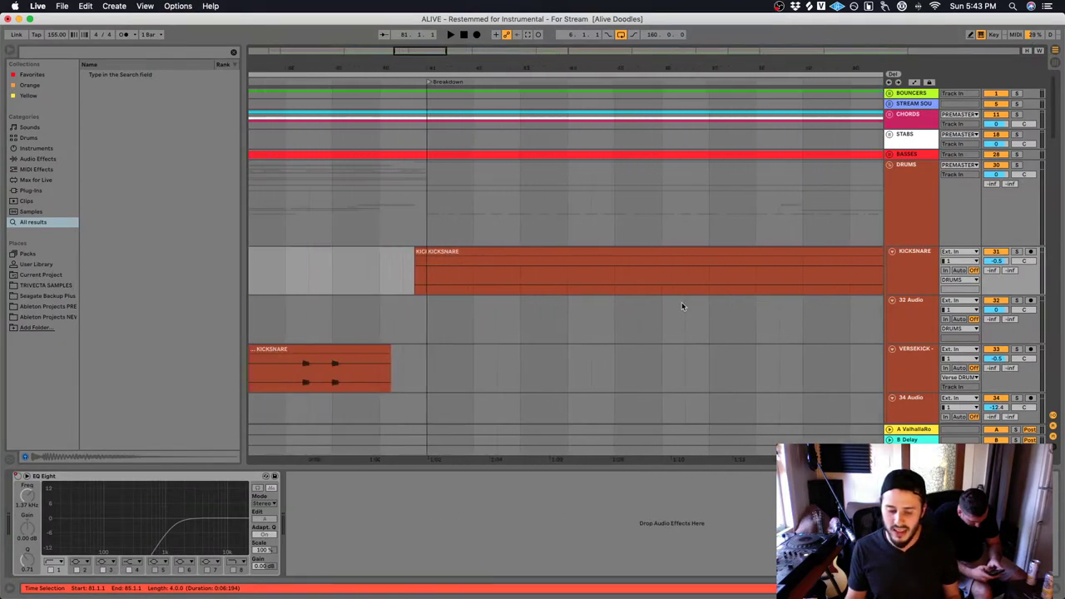
pyautogui.hscroll(-20, 475, 278)
pyautogui.click(508, 278)
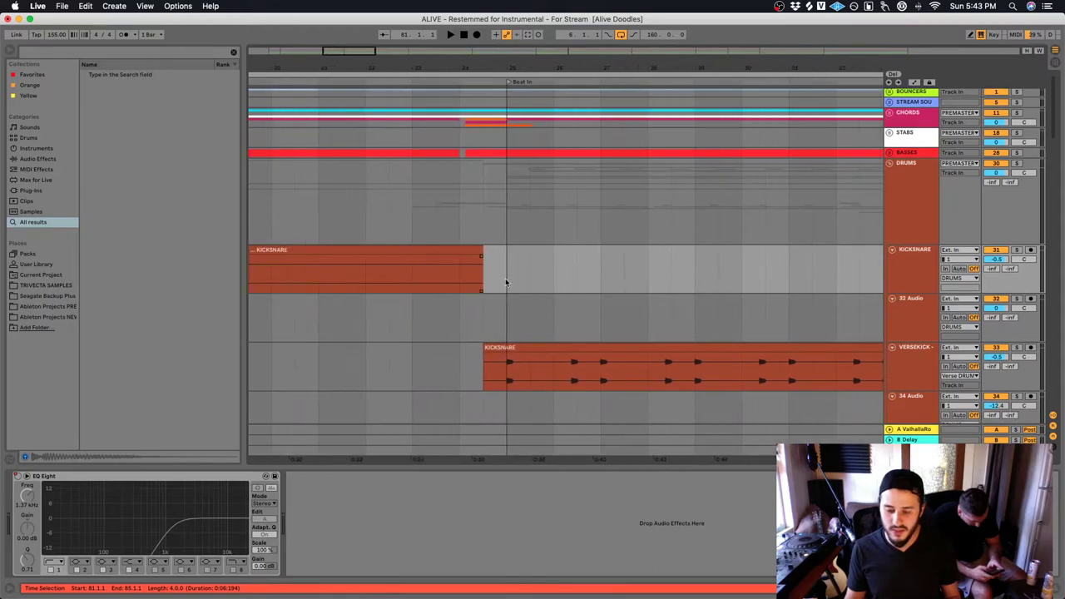
pyautogui.press('super+v')
# Deactivate the KICKSNARE clip on the VERSEKICK track and play the pasted drop pattern from just before Beat In
pyautogui.click(502, 348)
pyautogui.press('0')
pyautogui.press('space')
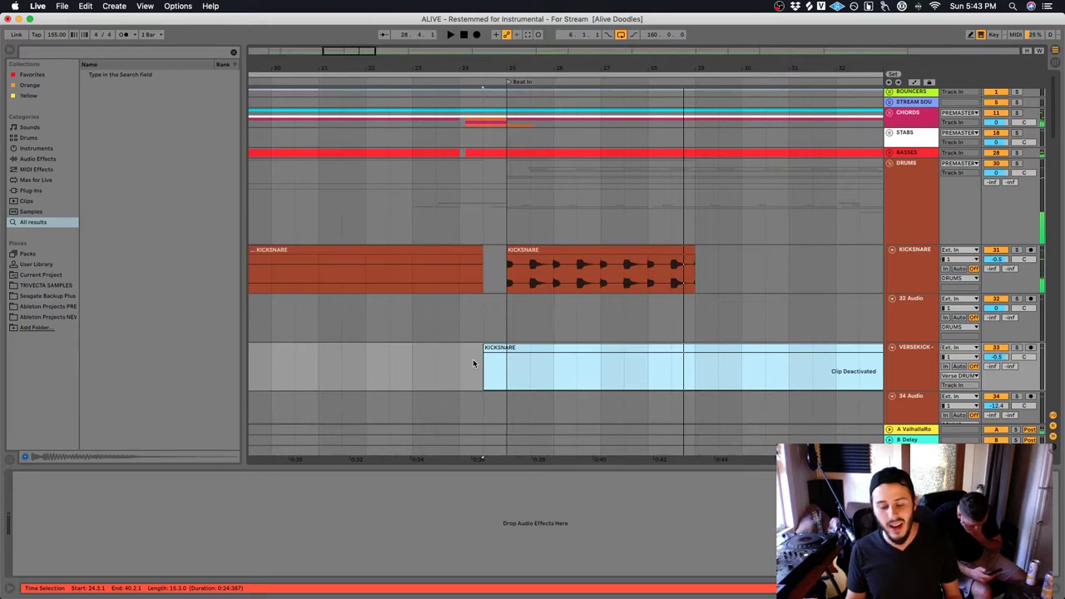
pyautogui.click(475, 359)
pyautogui.press('space')
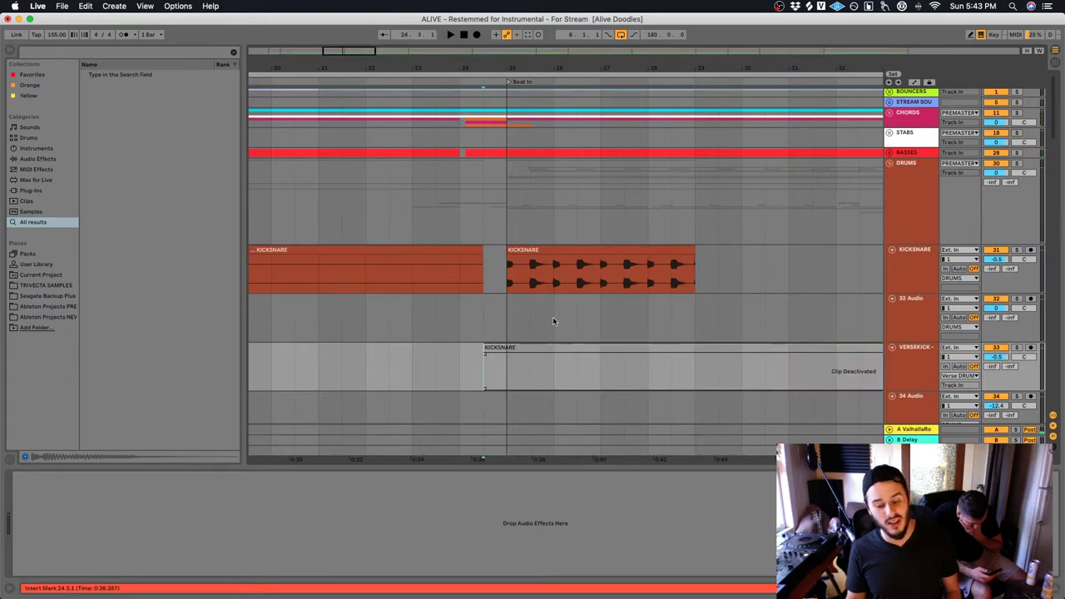
# Reactivate the verse KICKSNARE clip and delete the pasted four-bar clip at bar 25
pyautogui.click(549, 270)
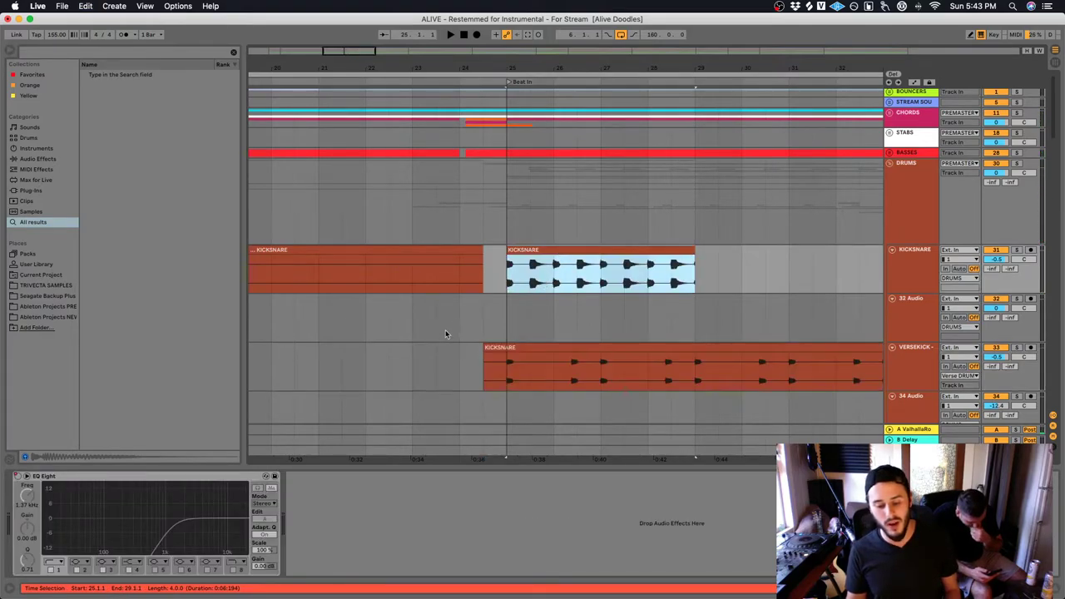
pyautogui.press('Delete')
pyautogui.click(468, 399)
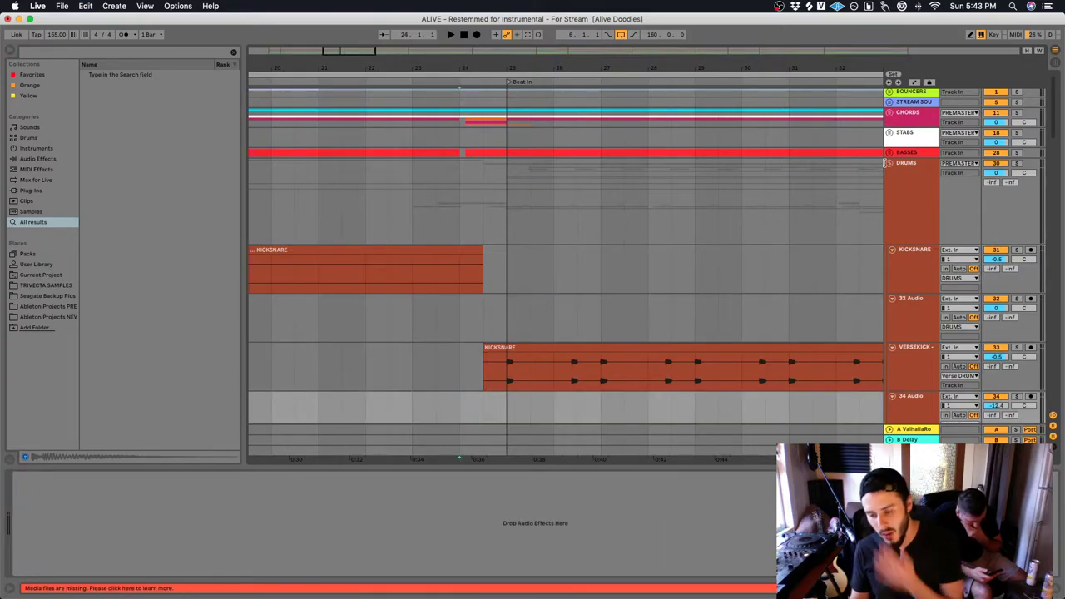
# Solo the snare rattle track 35 Audio in the DRUMS group and play it from Beat In at bar 25
pyautogui.click(891, 164)
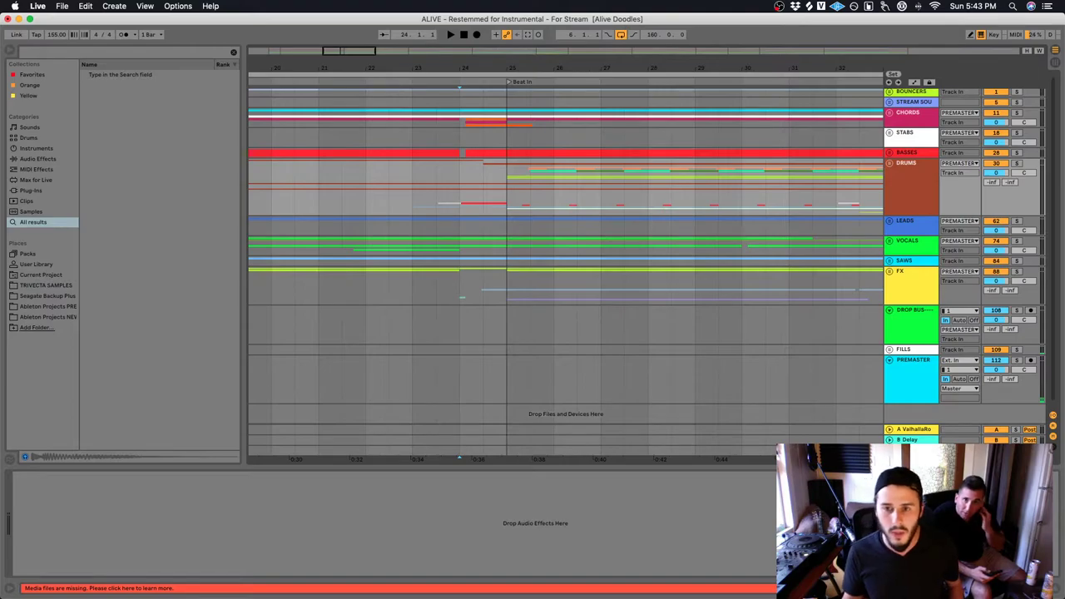
pyautogui.click(891, 164)
pyautogui.scroll(-5, 519, 195)
pyautogui.scroll(-3, 519, 195)
pyautogui.click(509, 266)
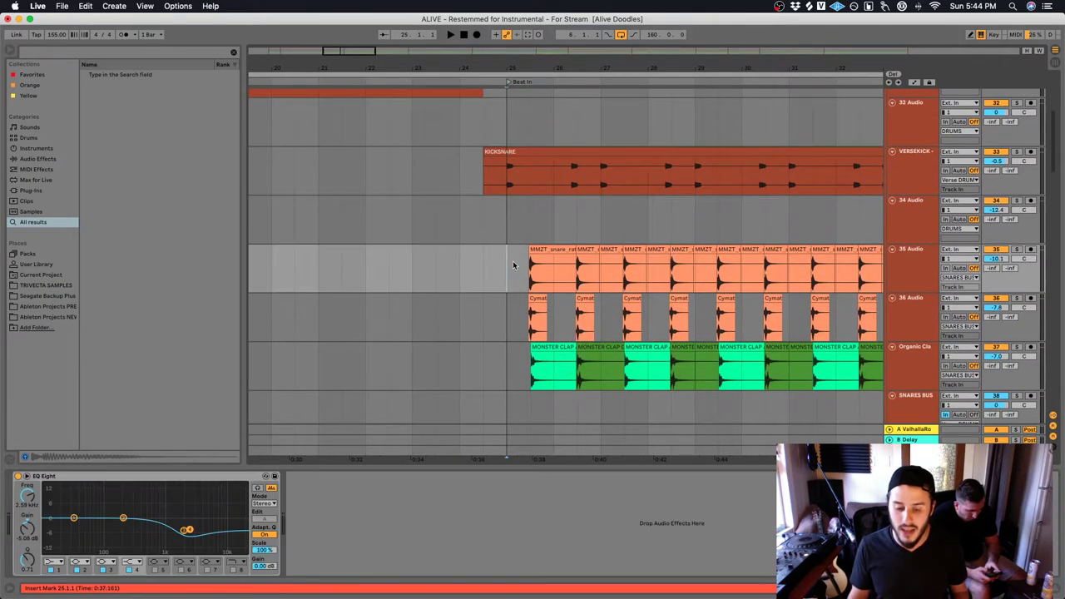
pyautogui.click(1016, 250)
pyautogui.press('space')
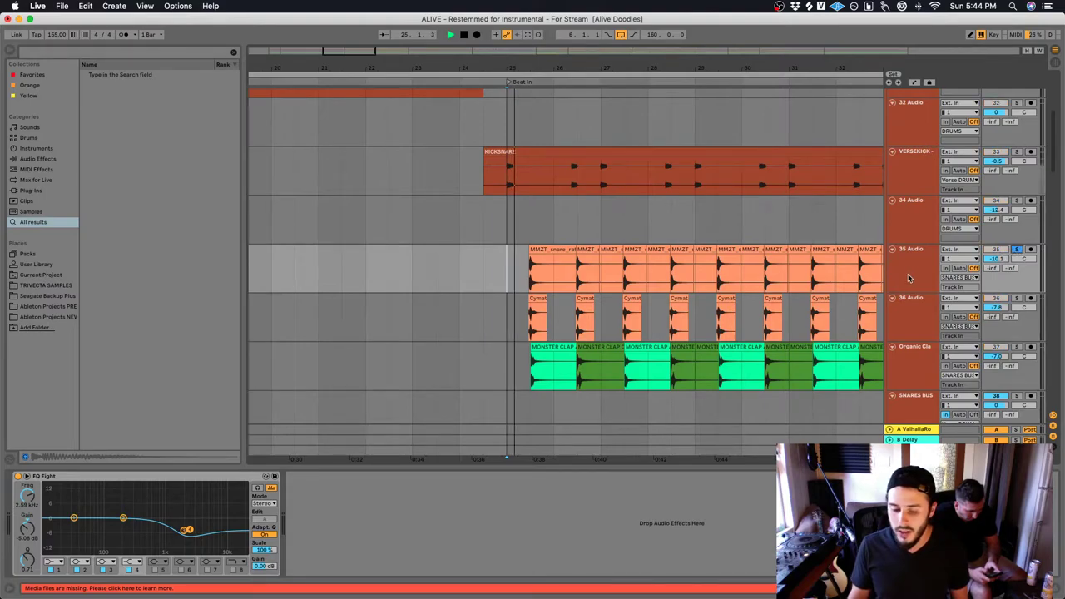
# Play the 36 Audio snare track soloed, and compare it with the soloed 35 Audio track
pyautogui.click(1016, 298)
pyautogui.press('space')
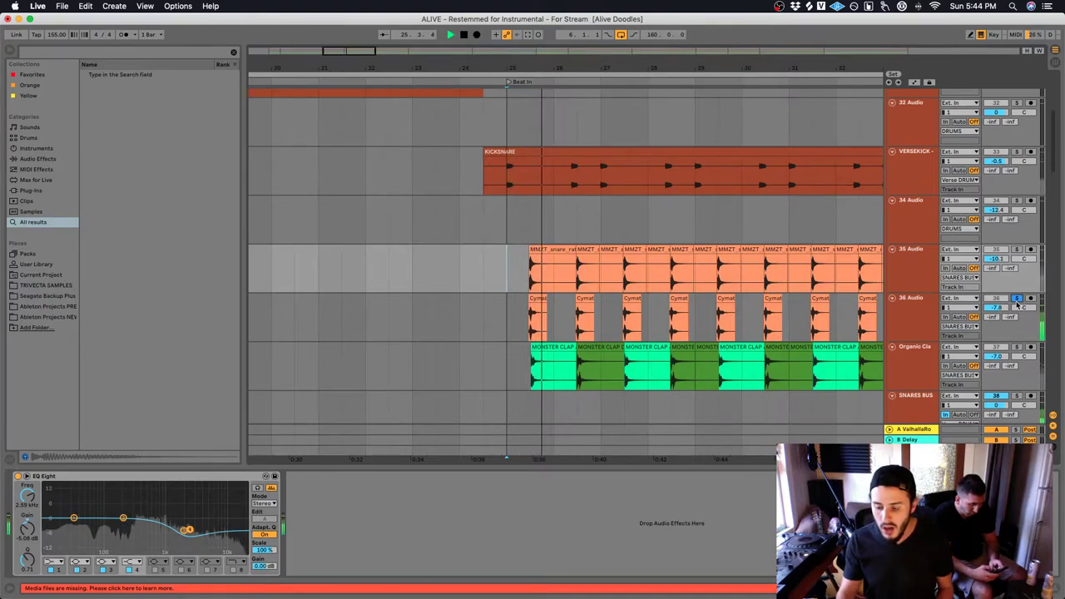
pyautogui.click(1015, 250)
pyautogui.press('space')
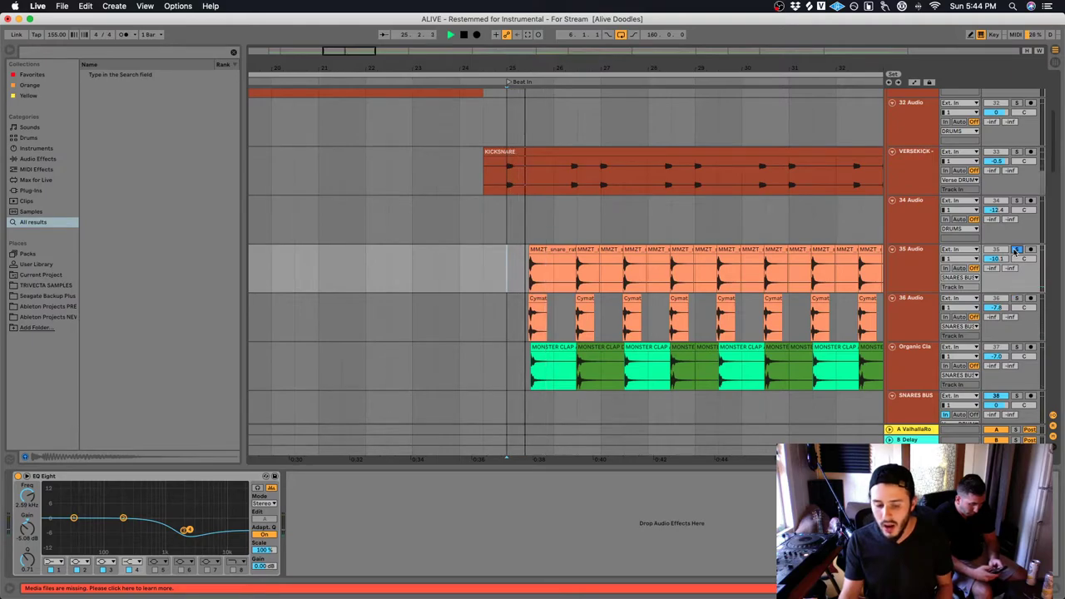
# Play the Organic Clap track soloed from Beat In, and turn its solo off after stopping playback
pyautogui.press('space')
pyautogui.click(1017, 347)
pyautogui.press('space')
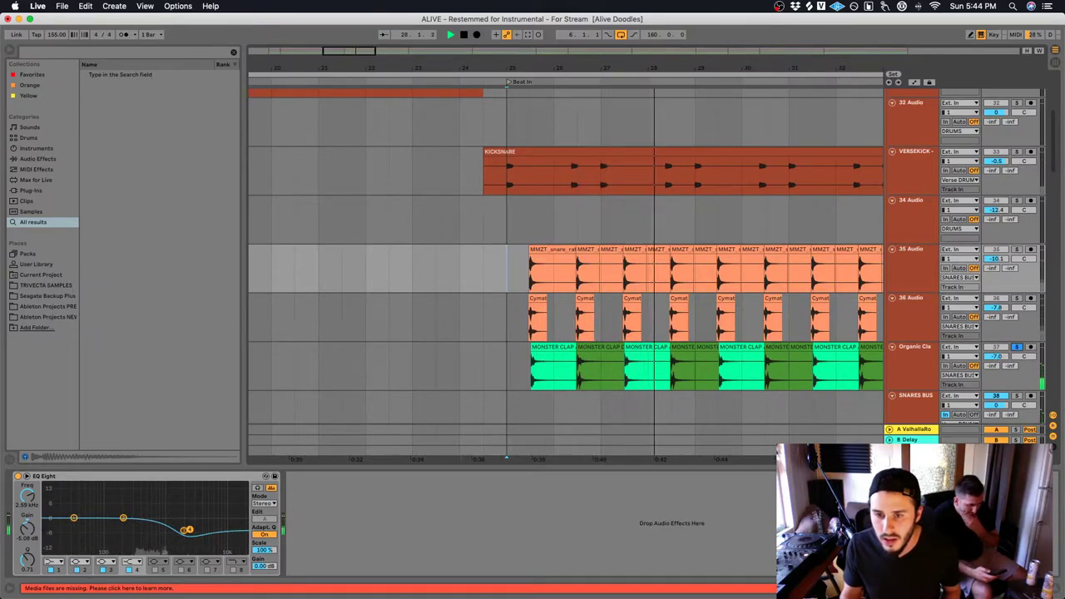
pyautogui.press('space')
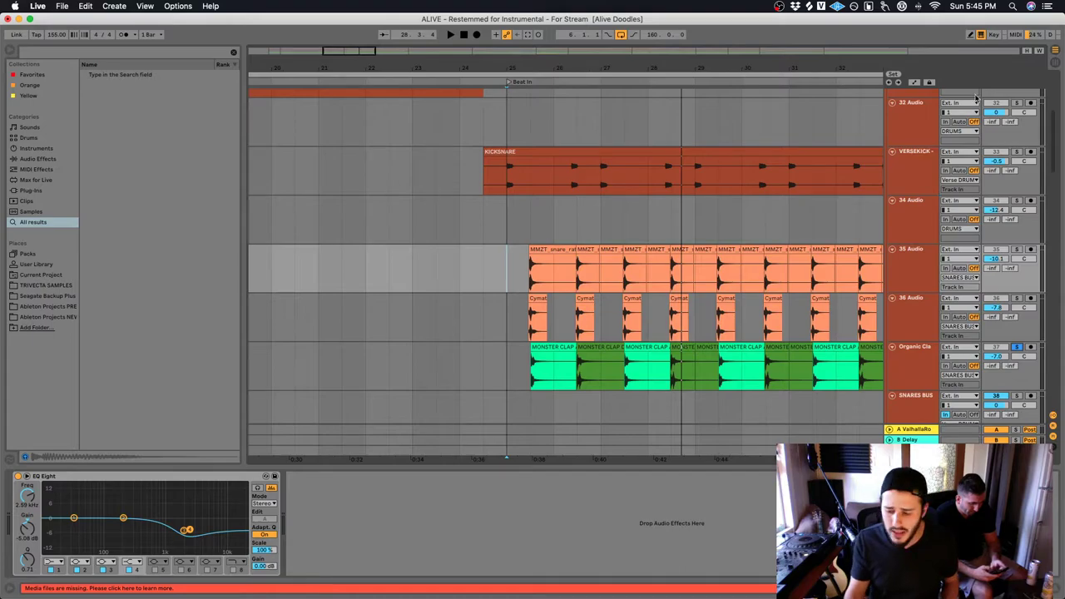
pyautogui.click(1017, 347)
# Collapse the DRUMS group and expand the LEADS group
pyautogui.scroll(10, 808, 269)
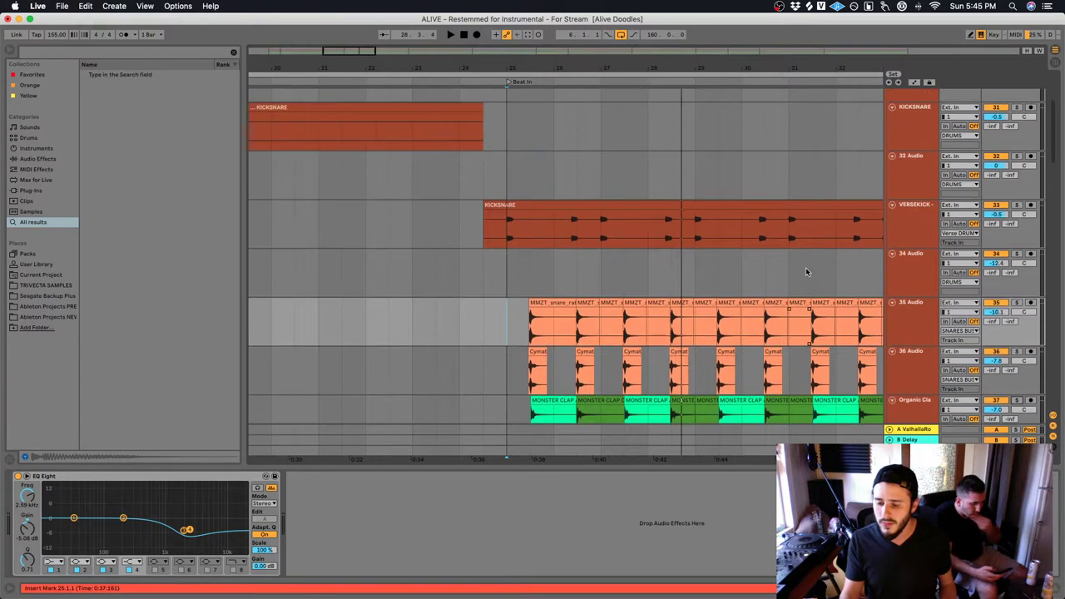
pyautogui.click(889, 155)
pyautogui.moveTo(785, 58); pyautogui.dragTo(785, 61)
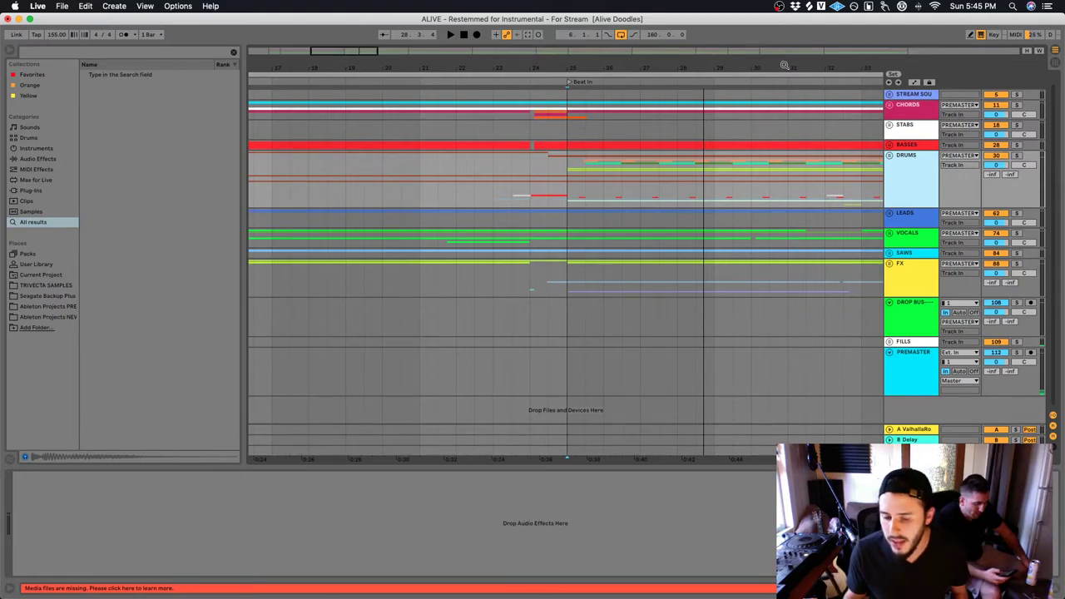
pyautogui.moveTo(753, 70); pyautogui.dragTo(749, 58)
pyautogui.click(906, 197)
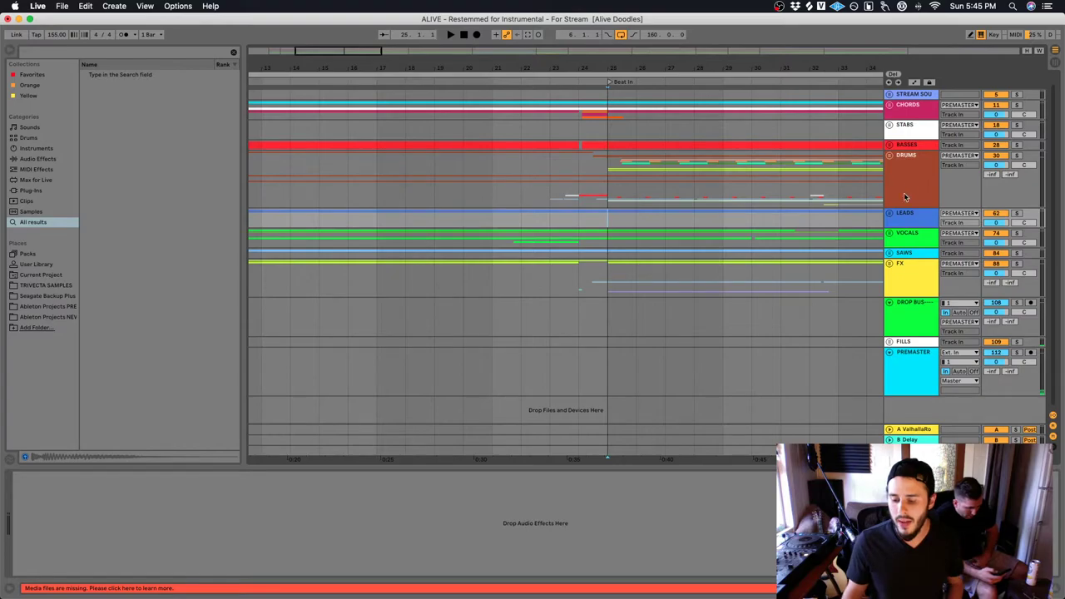
pyautogui.click(890, 214)
pyautogui.hscroll(10, 647, 332)
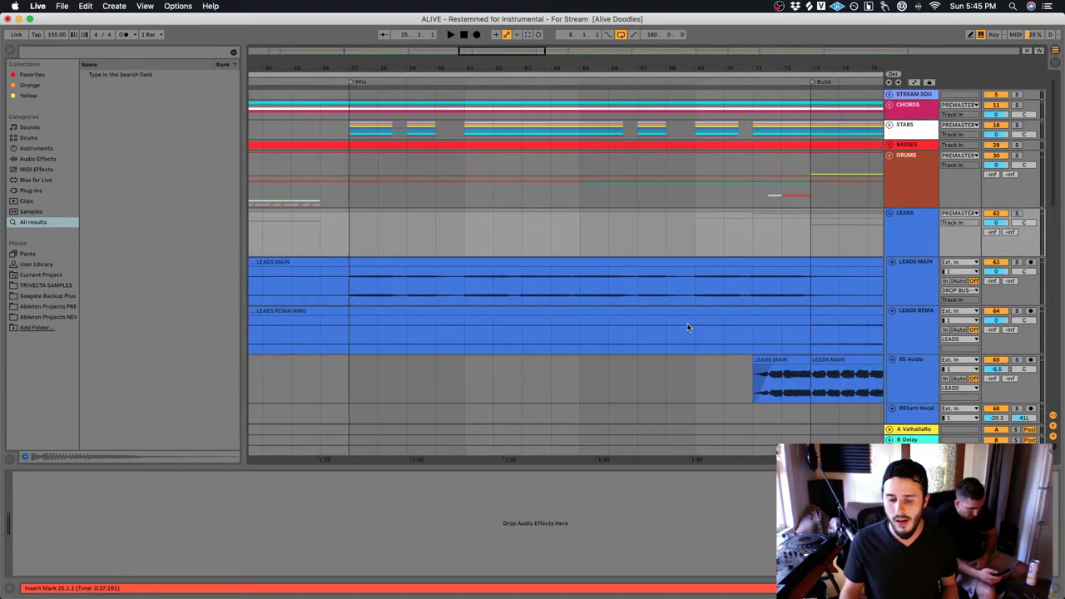
# Play the leads from the Build section, and solo the LEADS MAIN track to hear it at DROP 1
pyautogui.click(830, 385)
pyautogui.press('space')
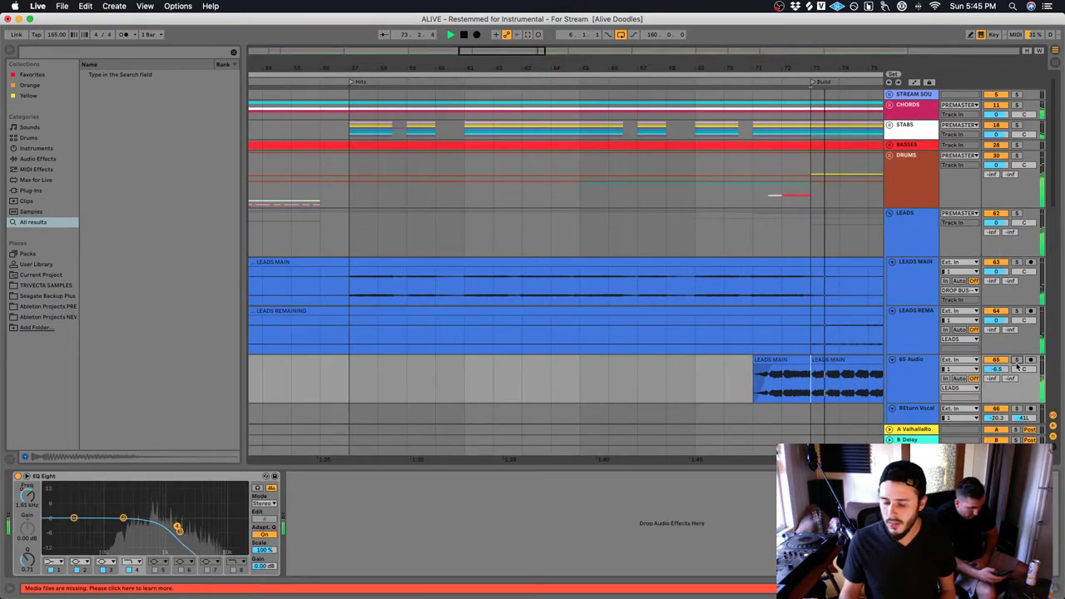
pyautogui.click(1022, 268)
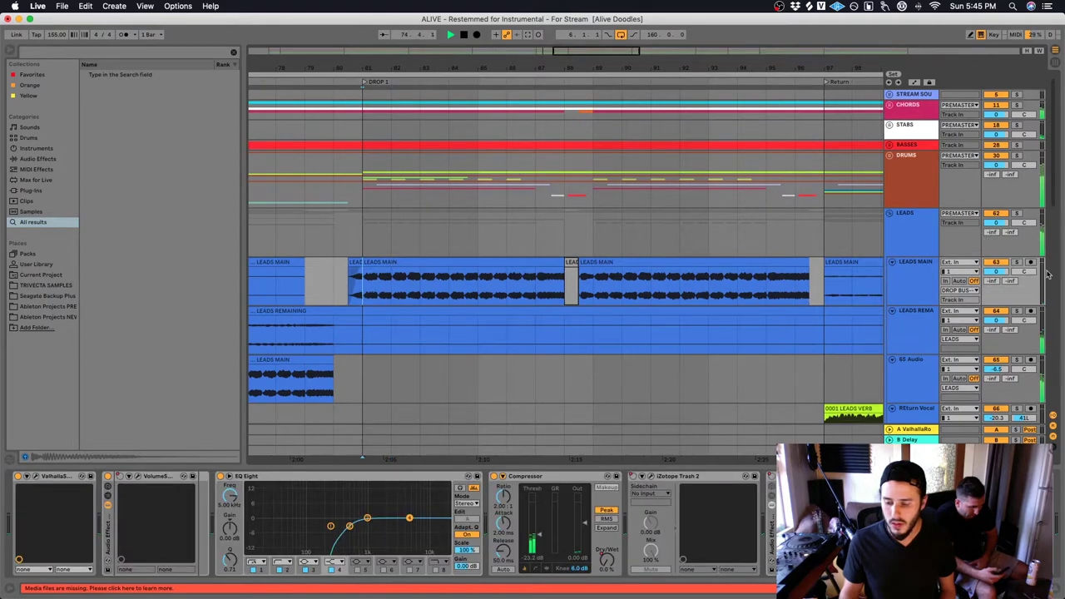
pyautogui.click(1016, 262)
pyautogui.press('space')
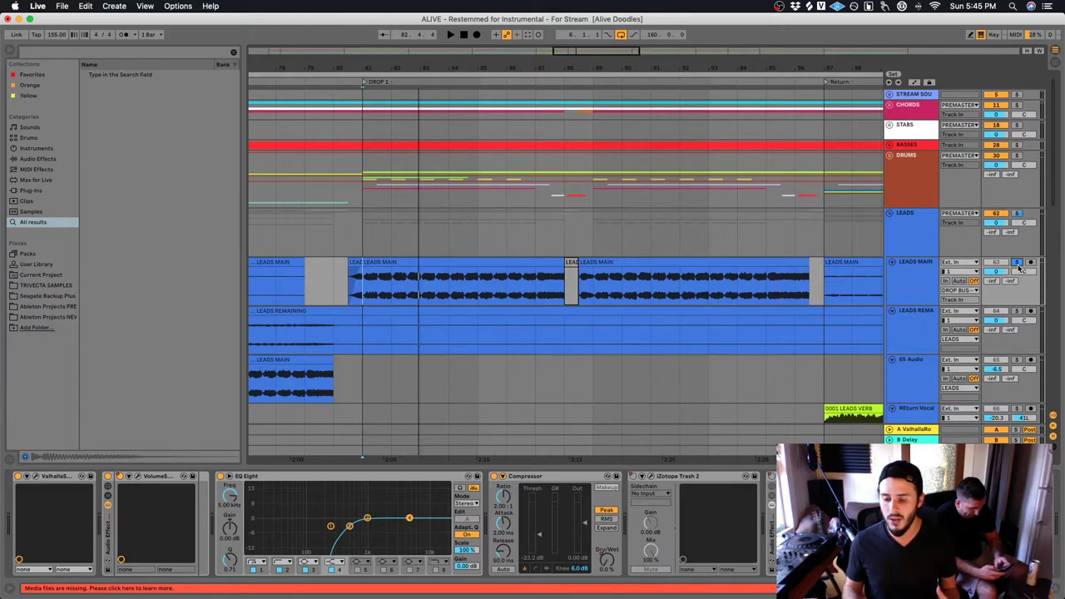
# Expand the BOUNCERS group and select the 70-Emotive Fast New2 clip at DROP 1
pyautogui.click(890, 94)
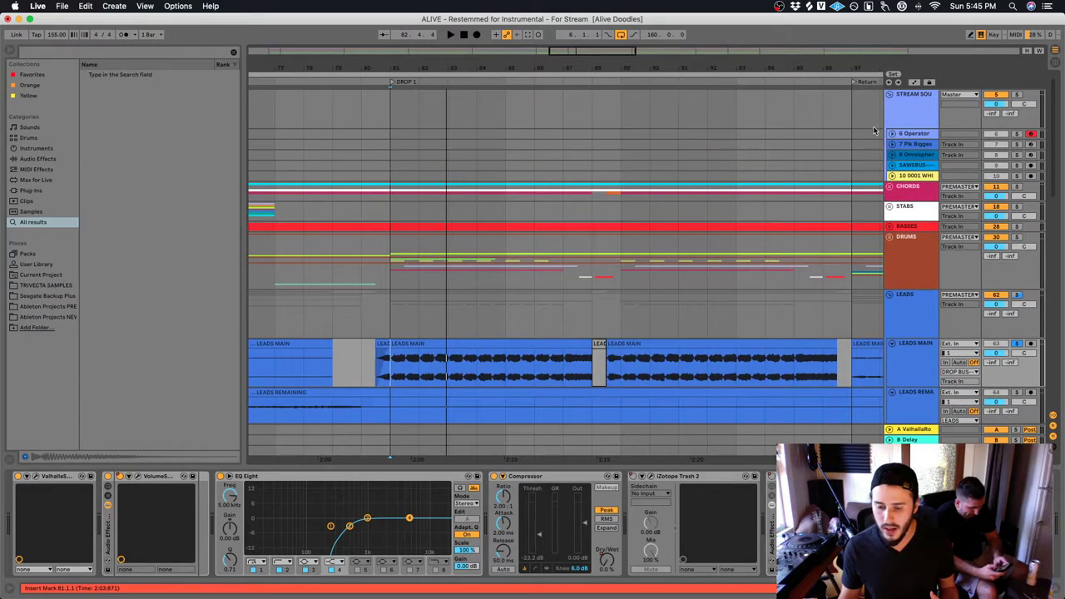
pyautogui.click(892, 97)
pyautogui.scroll(5, 720, 171)
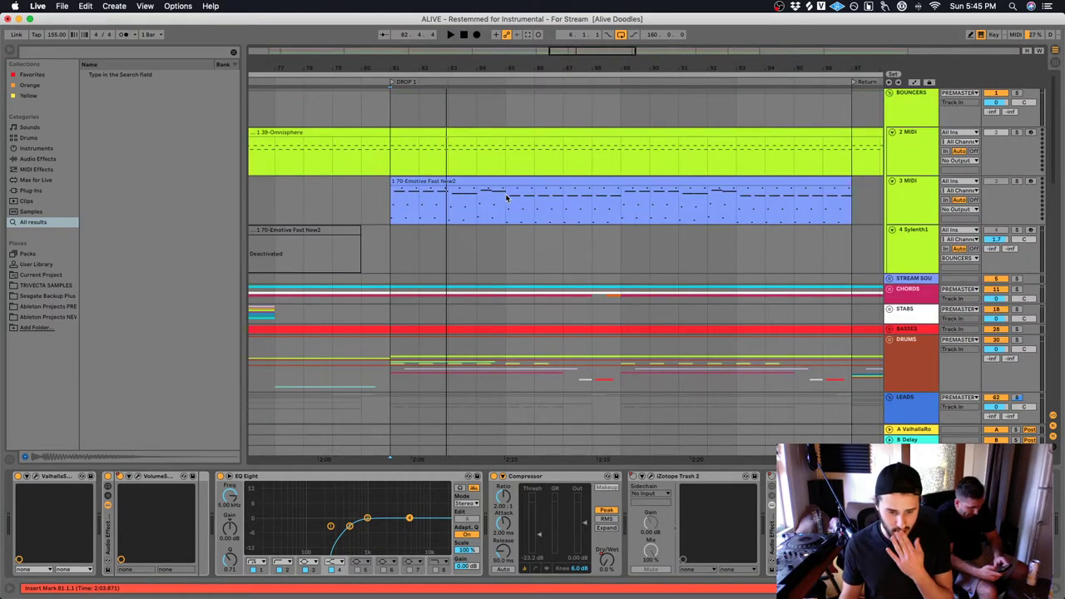
pyautogui.click(503, 179)
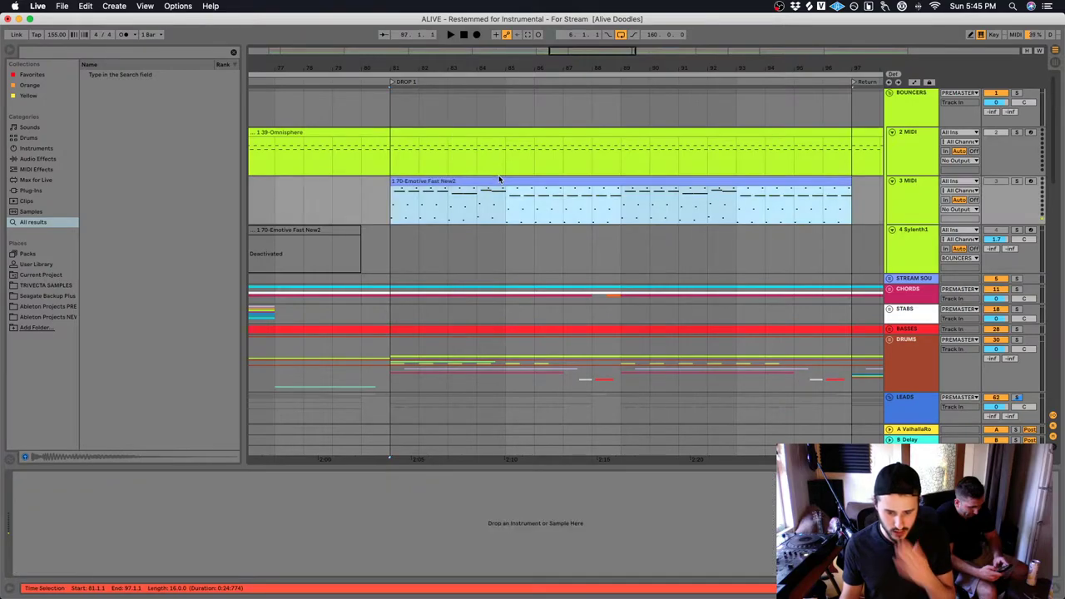
# Place the insert marker at bar 193 in the empty area past the end of the arrangement
pyautogui.hscroll(20, 541, 183)
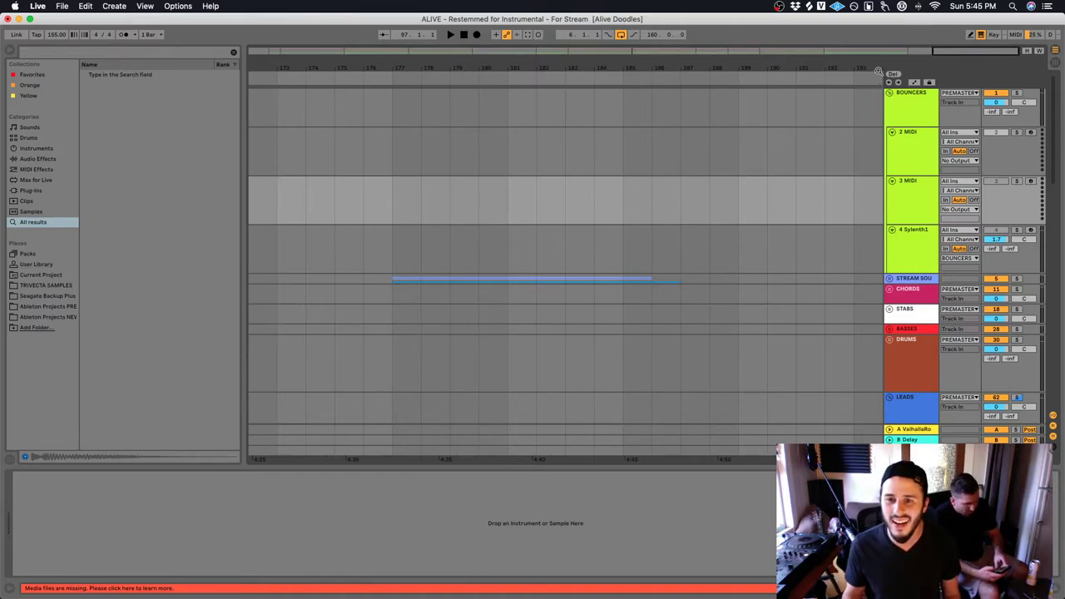
pyautogui.click(739, 258)
pyautogui.hscroll(4, 787, 261)
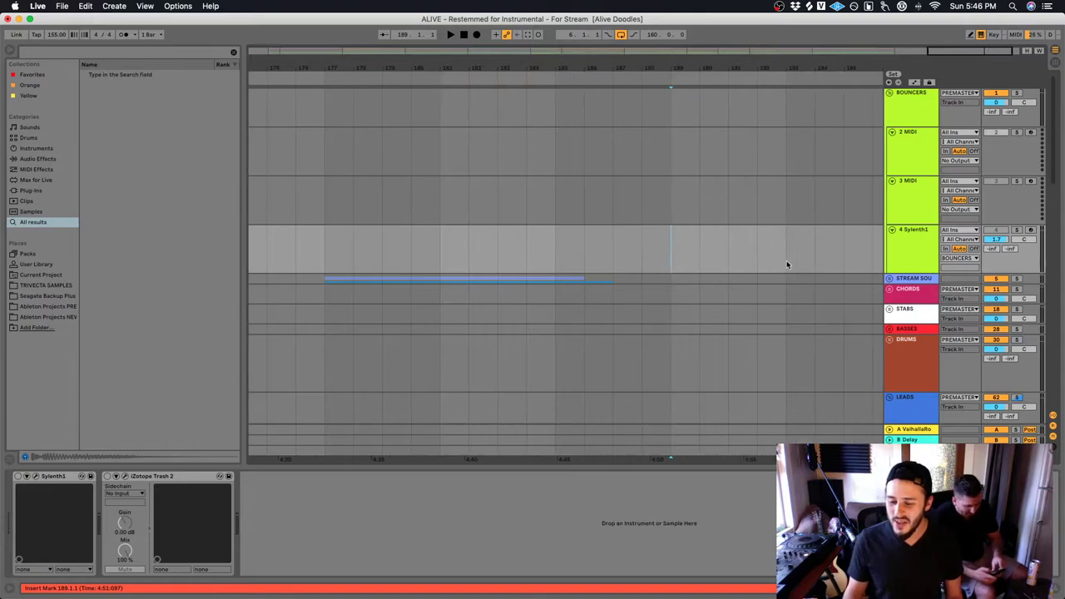
pyautogui.click(762, 255)
pyautogui.scroll(-2, 760, 251)
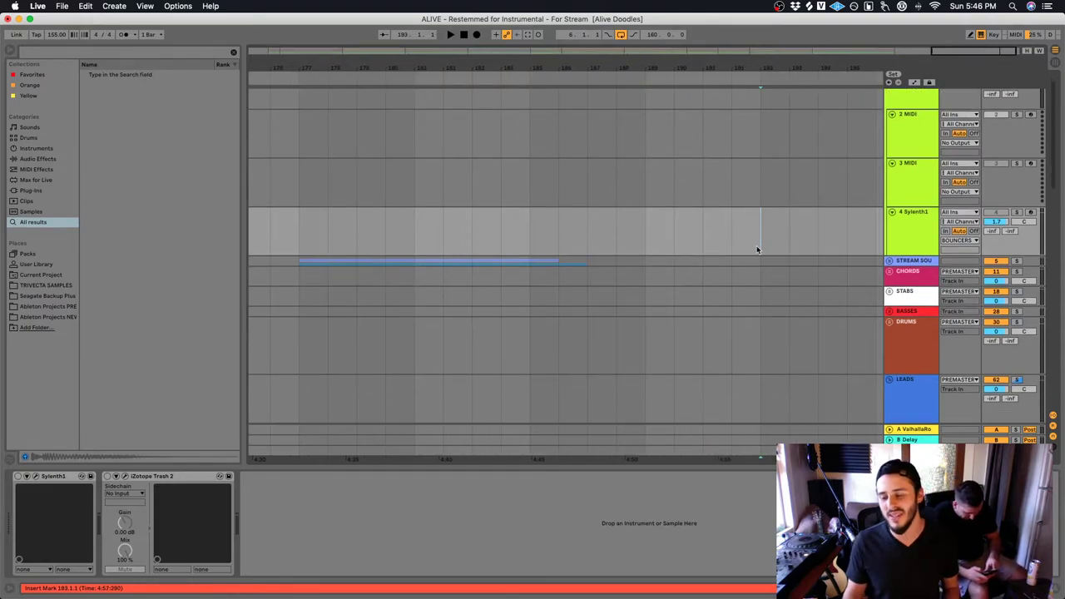
pyautogui.hscroll(1, 759, 242)
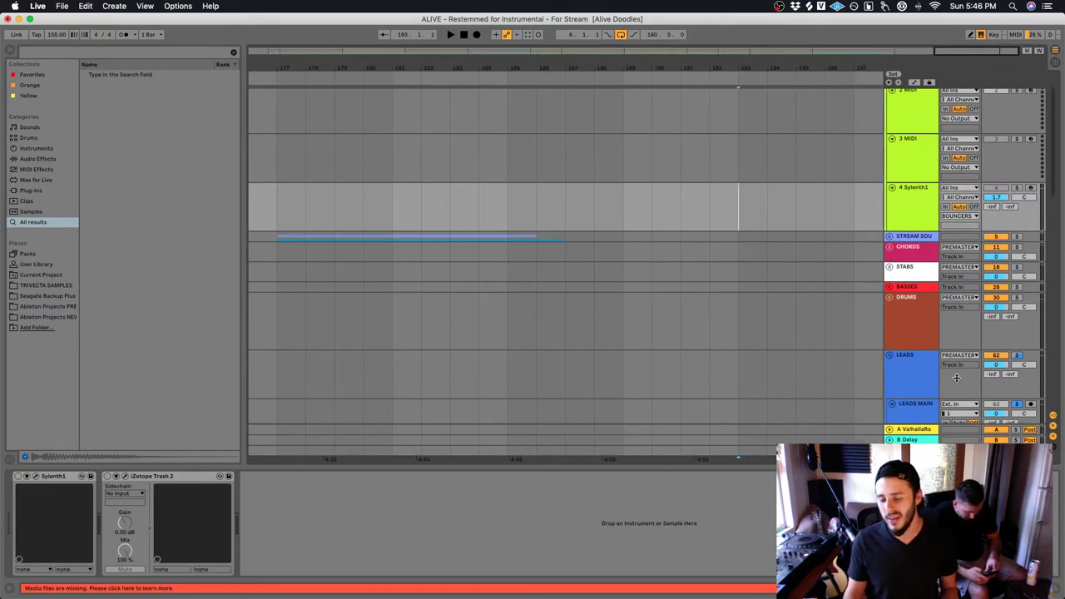
# Swap the expanded LEADS group for the STREAM SOU group and insert a MIDI track below its 10 0001 WHI track
pyautogui.click(890, 355)
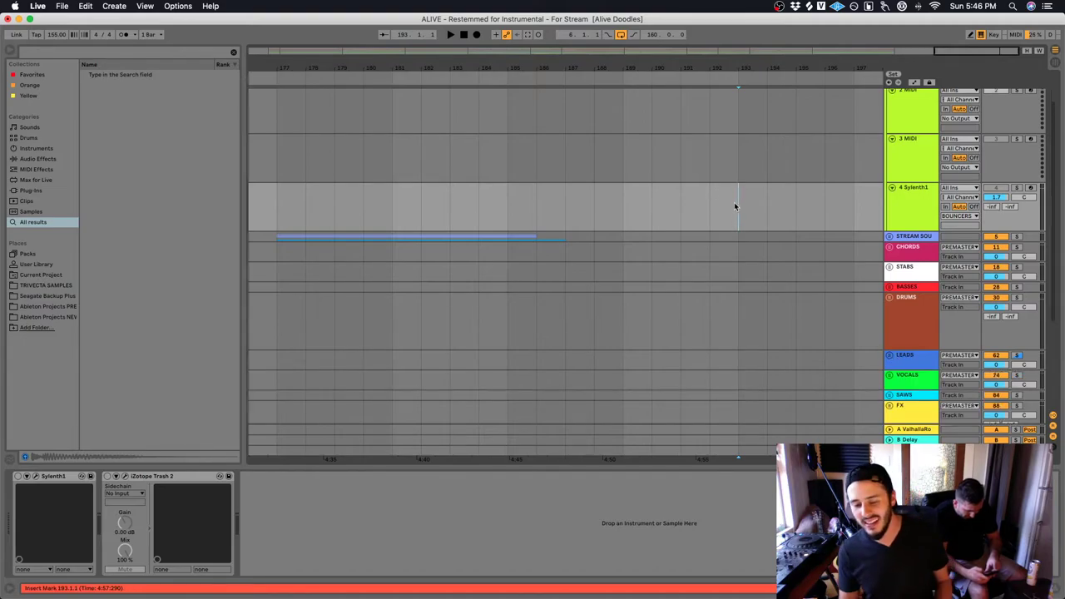
pyautogui.click(889, 236)
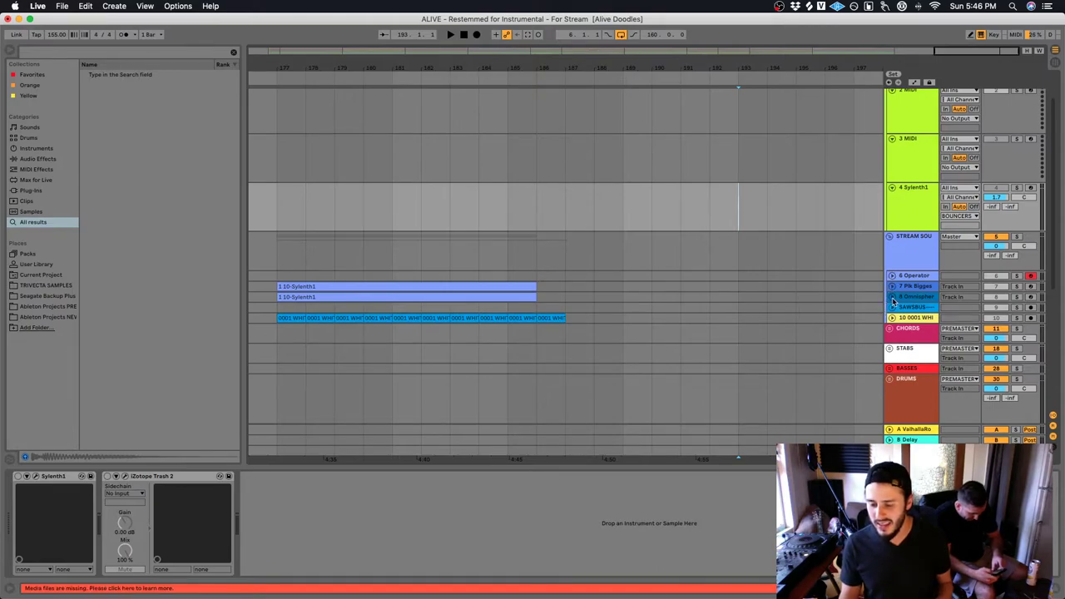
pyautogui.click(907, 317)
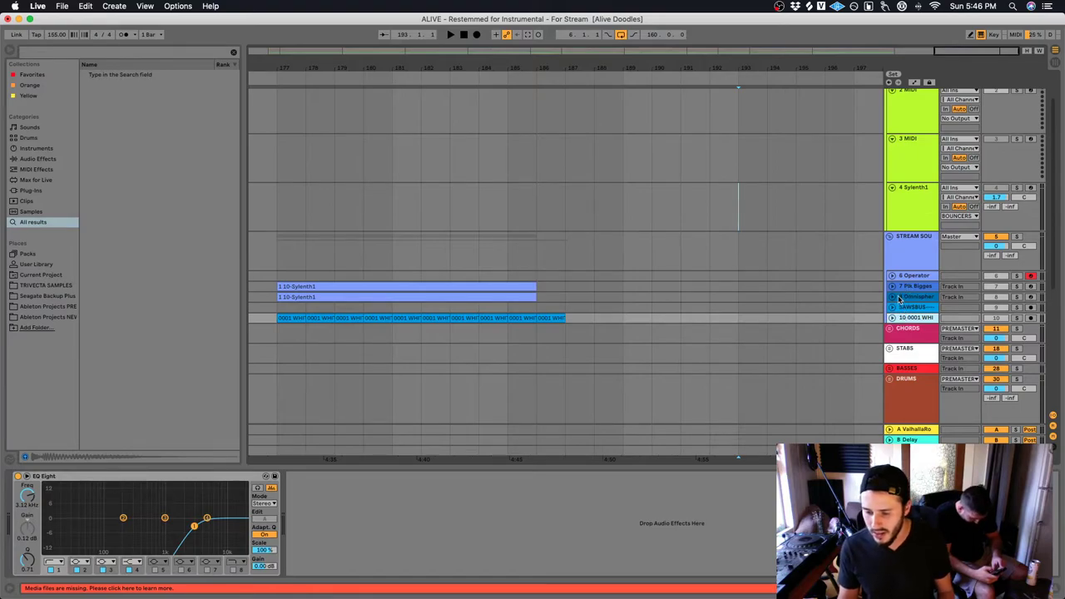
pyautogui.scroll(-1, 910, 302)
pyautogui.press('super+shift+t')
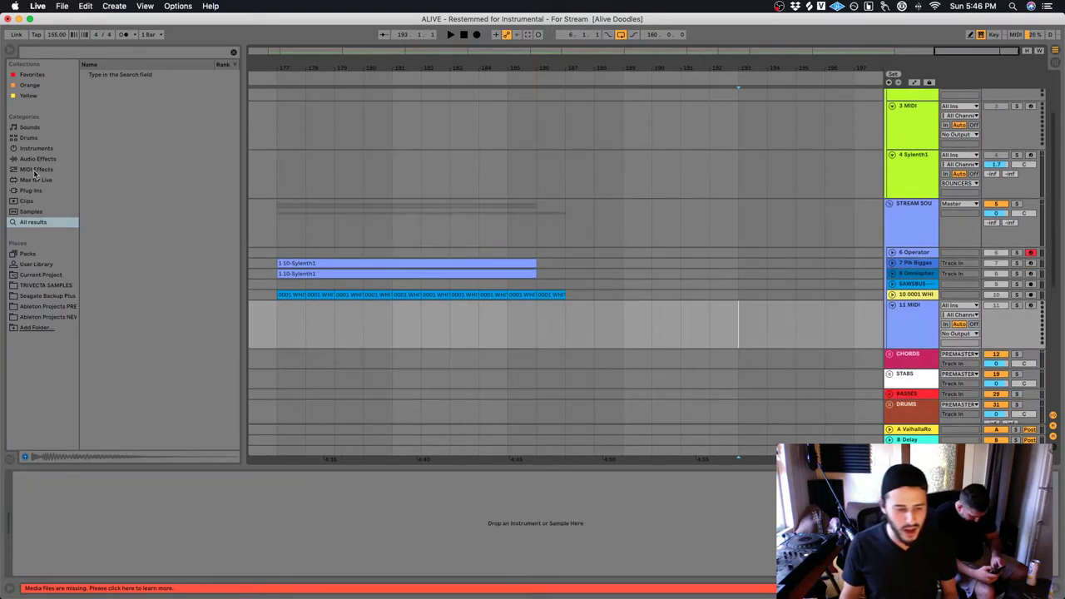
# Load the Ld Emotive instrument rack onto the new MIDI track 11
pyautogui.click(48, 158)
pyautogui.click(36, 148)
pyautogui.moveTo(125, 293); pyautogui.dragTo(567, 315)
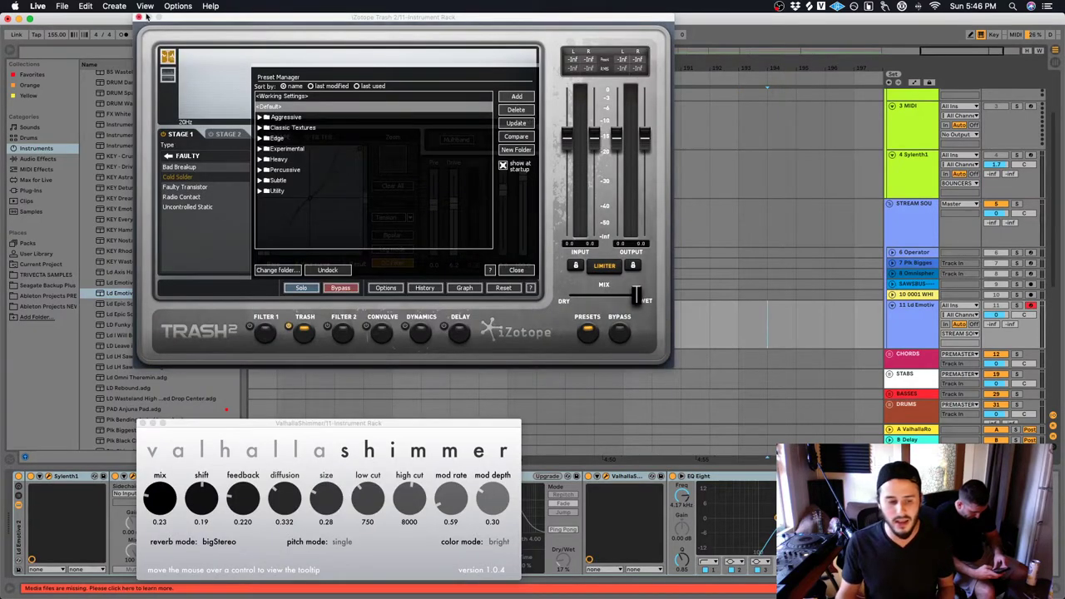
# Close the Trash 2 and ValhallaShimmer windows and paste the 70-Emotive Fast New2 clip at bar 193 on the Ld Emotive track
pyautogui.click(139, 17)
pyautogui.click(141, 424)
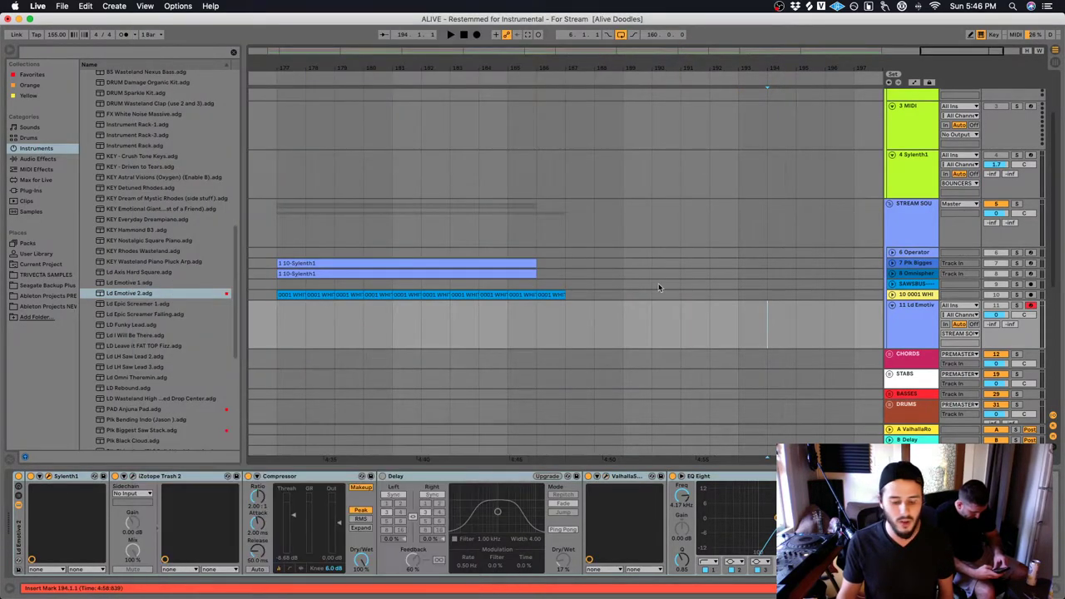
pyautogui.press('super+v')
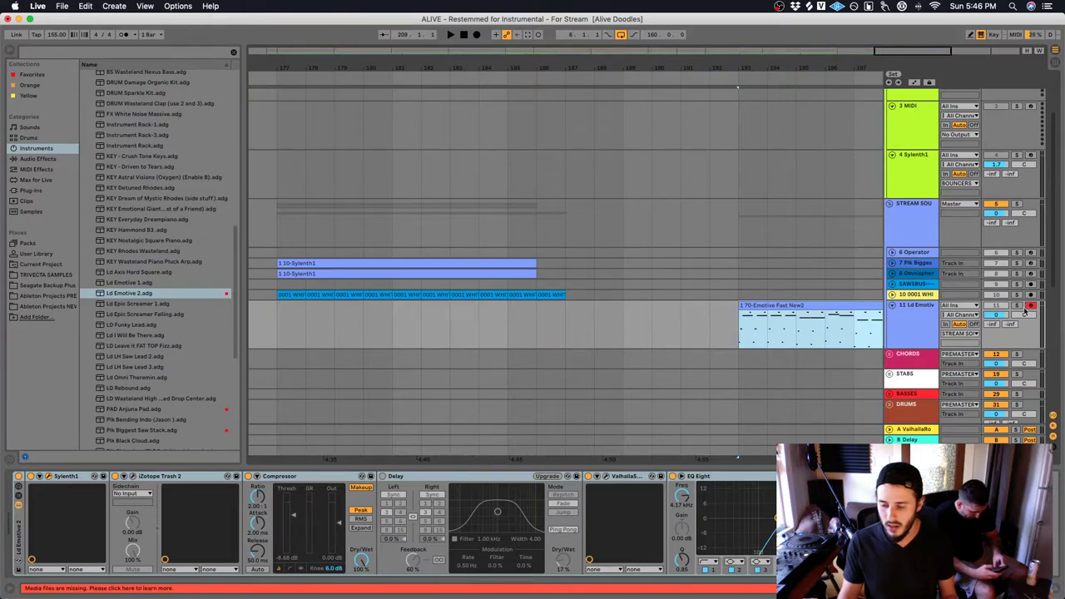
# Solo the Ld Emotive track and play its pasted clip while examining the clip's notes in the piano roll
pyautogui.click(1022, 306)
pyautogui.press('space')
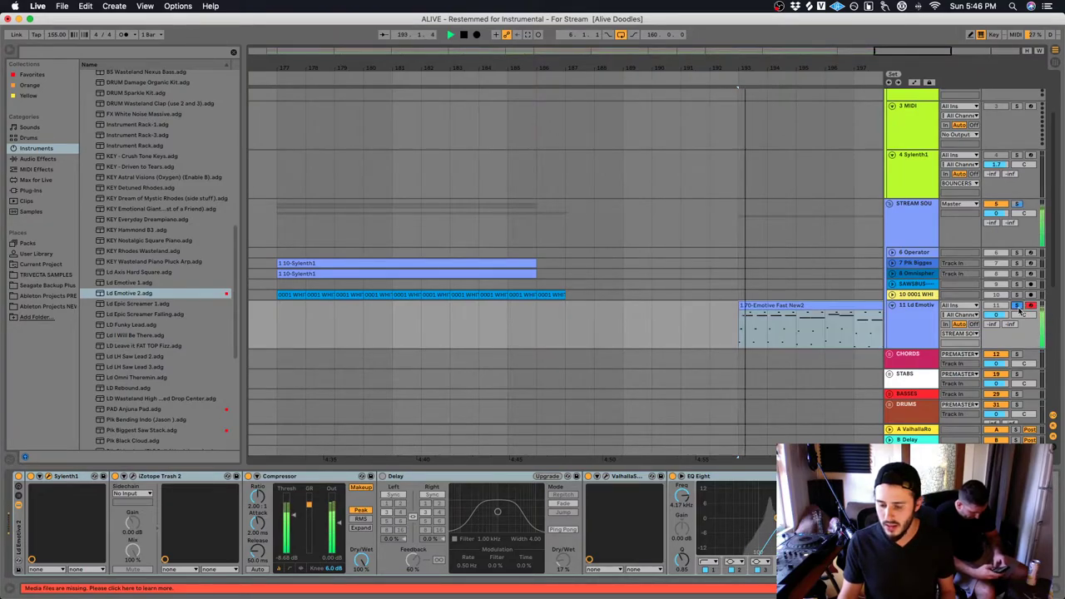
pyautogui.doubleClick(837, 306)
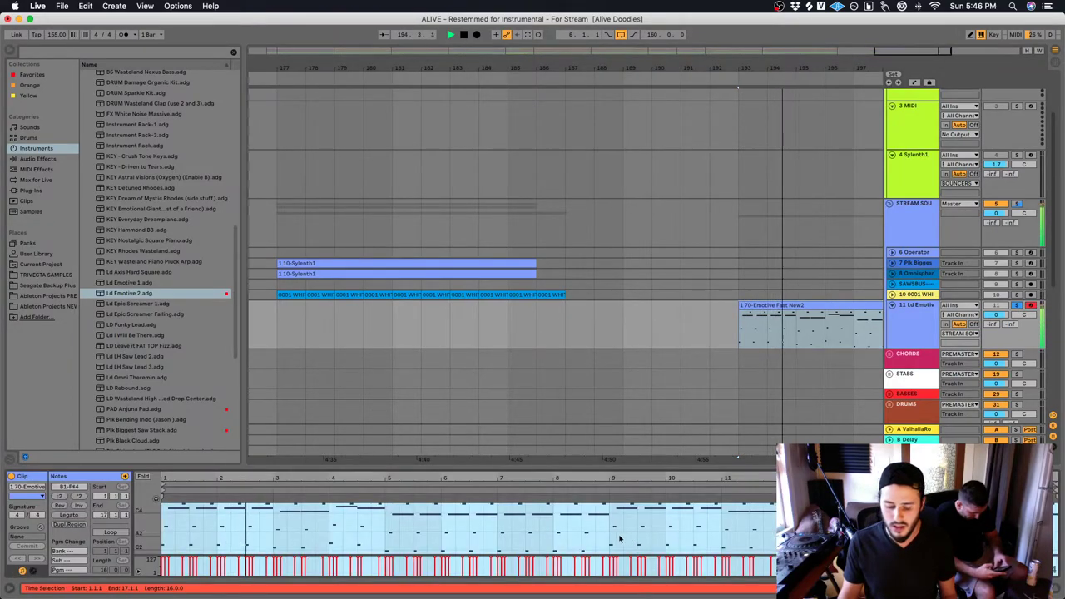
pyautogui.click(166, 526)
pyautogui.press('super+a')
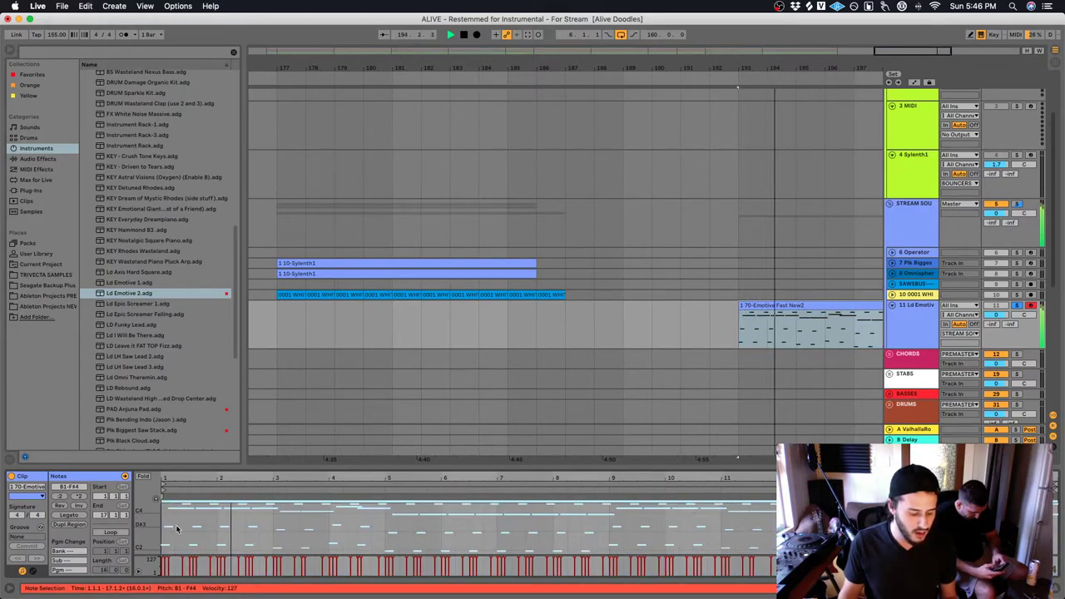
pyautogui.scroll(-3, 202, 524)
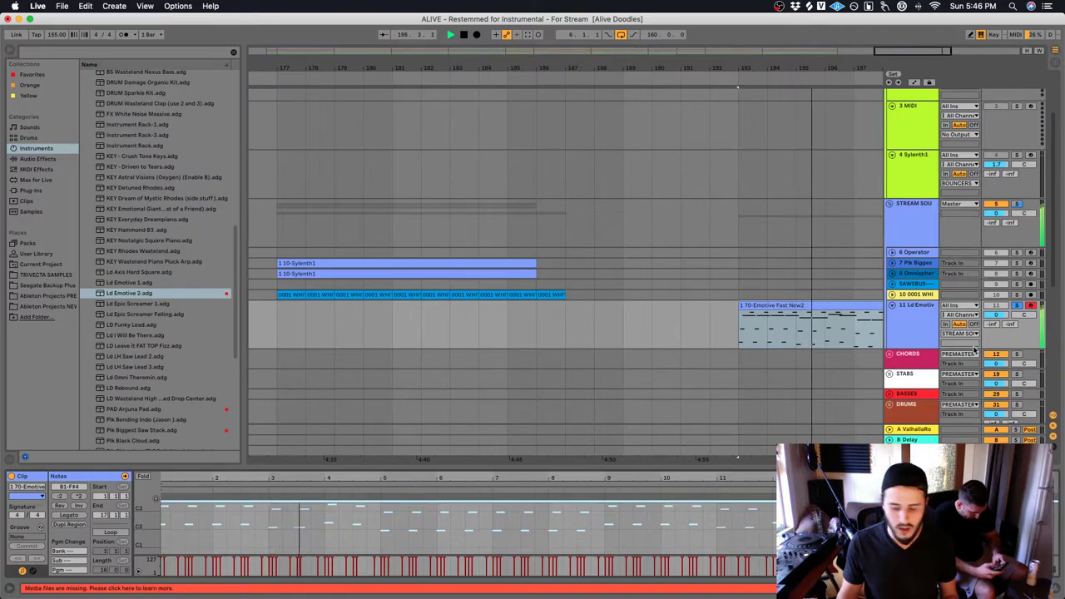
pyautogui.click(808, 303)
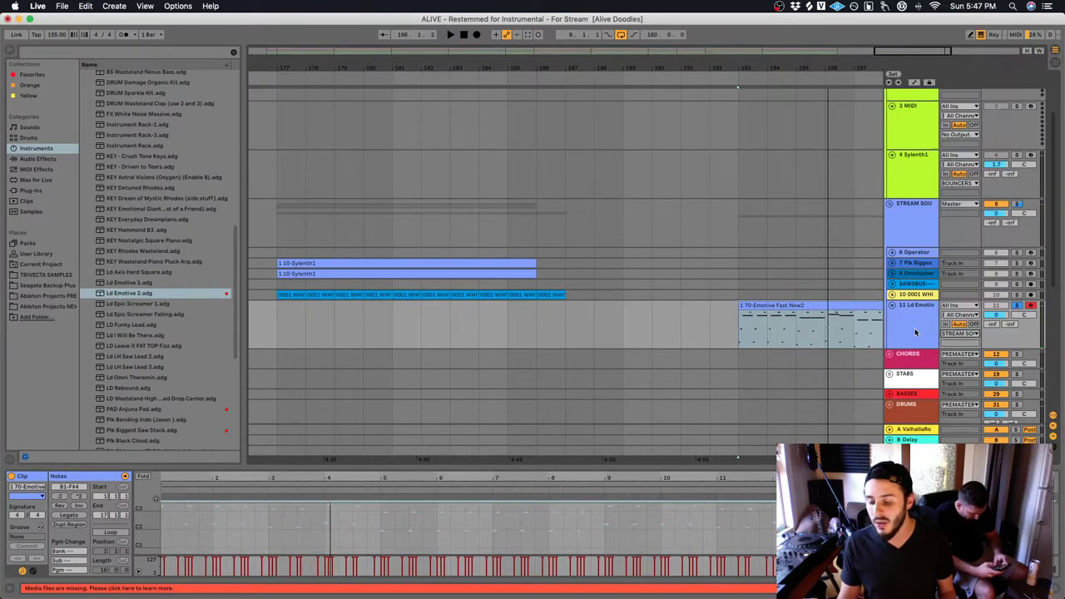
# Insert a MIDI track below Ld Emotive and paste the 70-Emotive Fast New2 clip onto it at bar 193
pyautogui.click(921, 337)
pyautogui.click(815, 305)
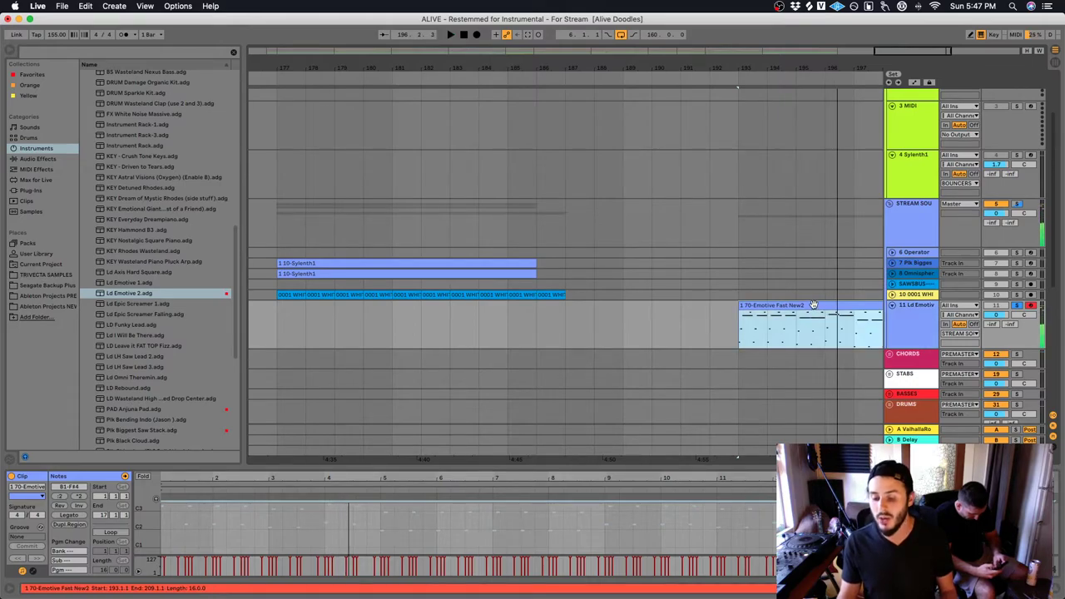
pyautogui.press('super+shift+t')
pyautogui.click(732, 375)
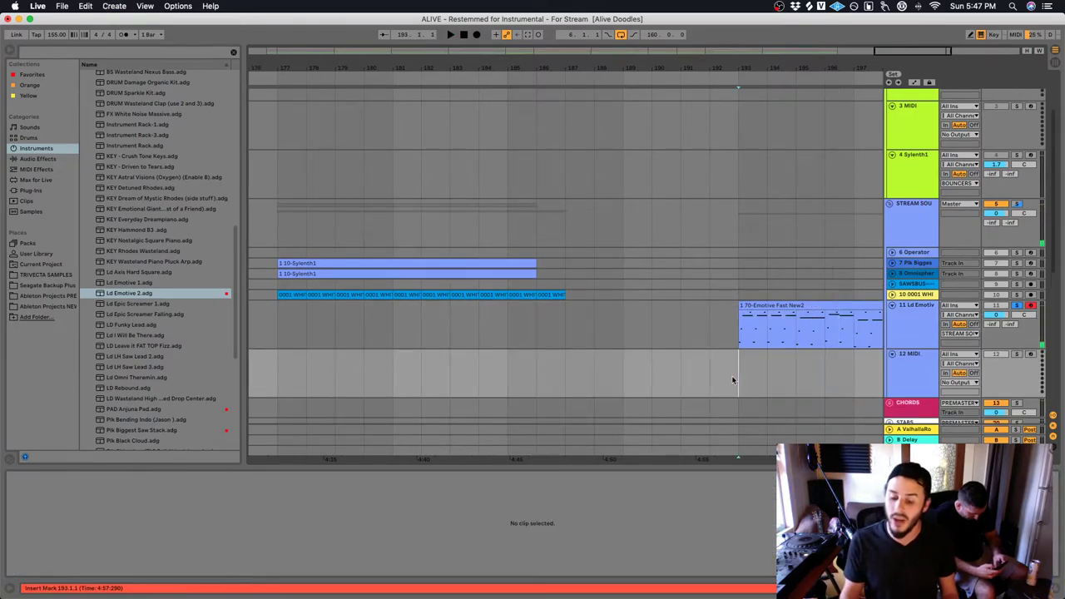
pyautogui.press('super+v')
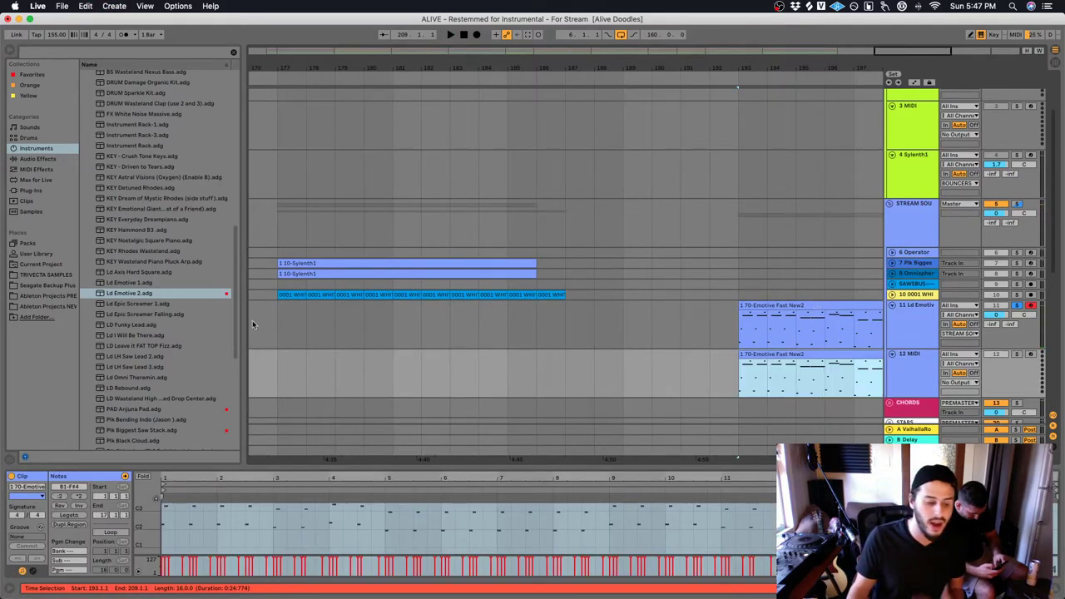
# Load the LD Funky Lead instrument rack onto the new MIDI track 12
pyautogui.click(24, 191)
pyautogui.click(65, 149)
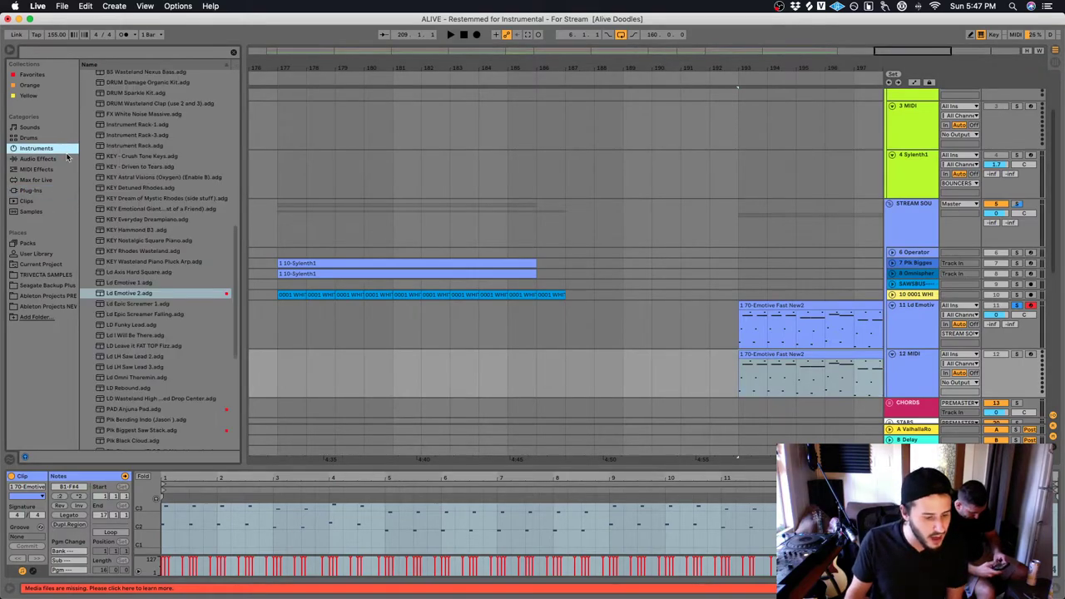
pyautogui.click(131, 324)
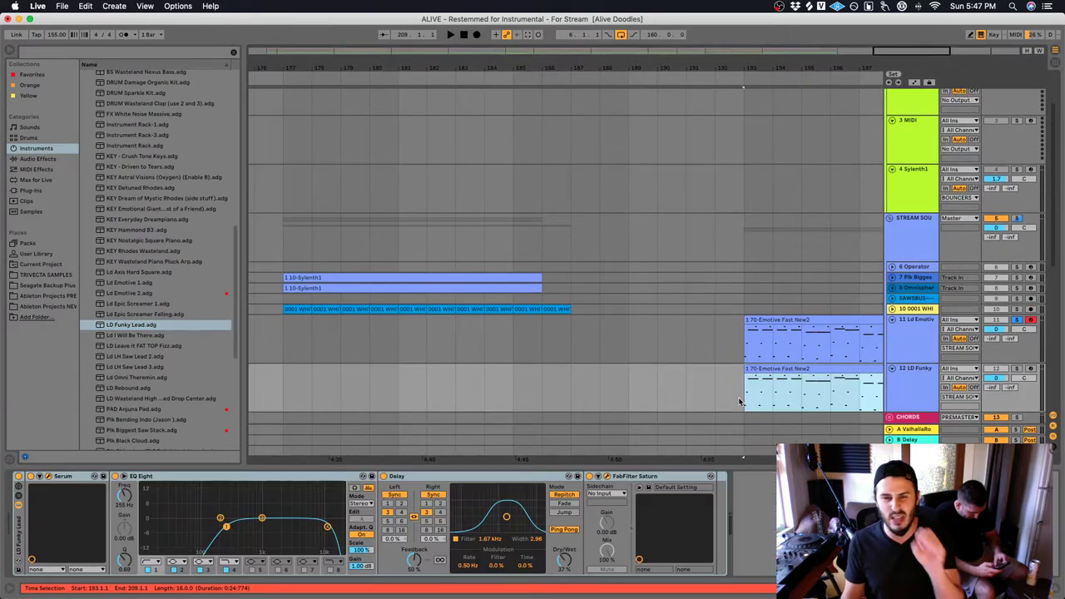
# Audition the soloed LD Funky track with its Delay switched off, alone and together with the soloed Ld Emotive track
pyautogui.click(845, 372)
pyautogui.press('s')
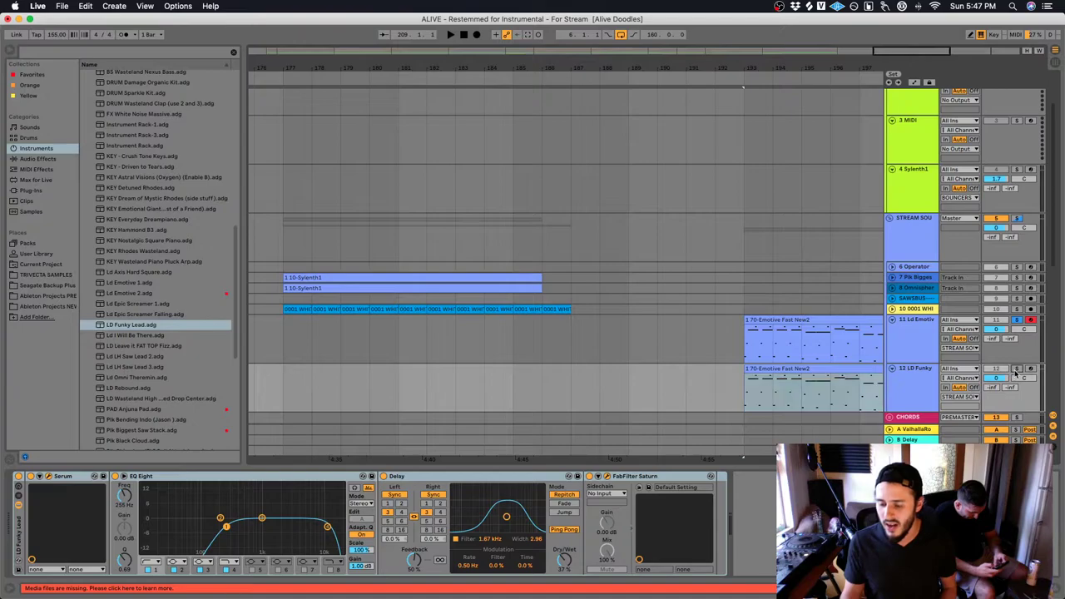
pyautogui.press('space')
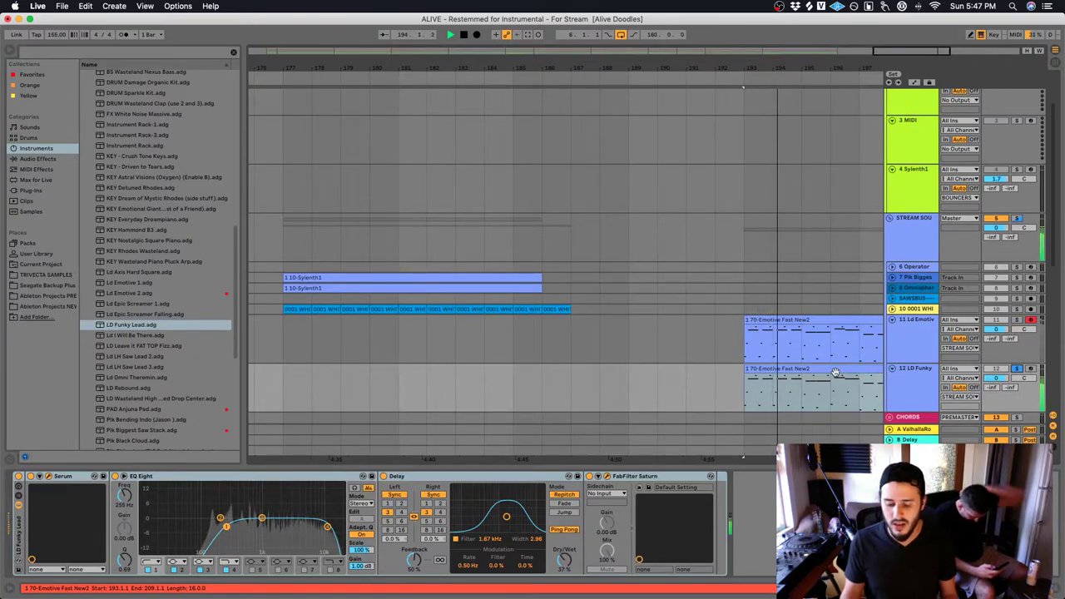
pyautogui.press('0')
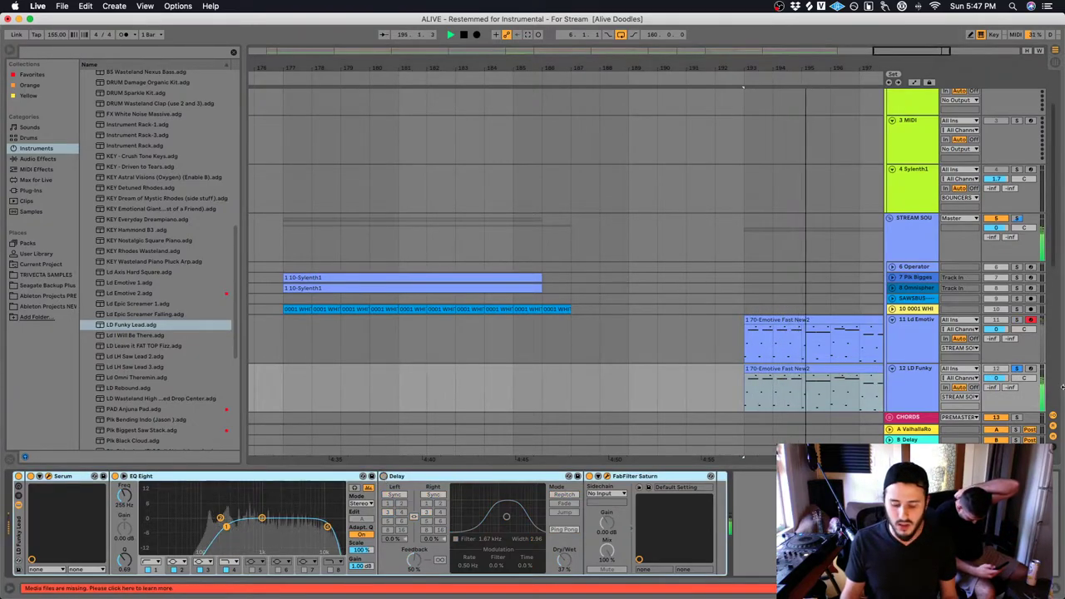
pyautogui.keyDown('super'); pyautogui.click(1016, 319); pyautogui.keyUp('super')
pyautogui.press('space')
pyautogui.press('space')
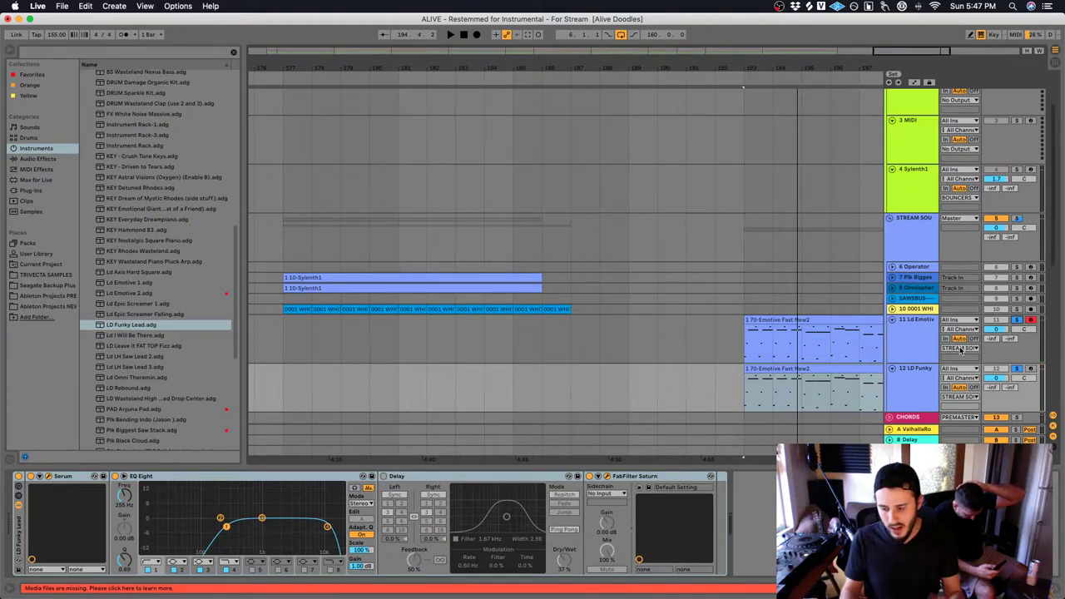
# Delete the Ld Emotive and LD Funky tracks from the STREAM SOU group
pyautogui.click(920, 352)
pyautogui.click(928, 383)
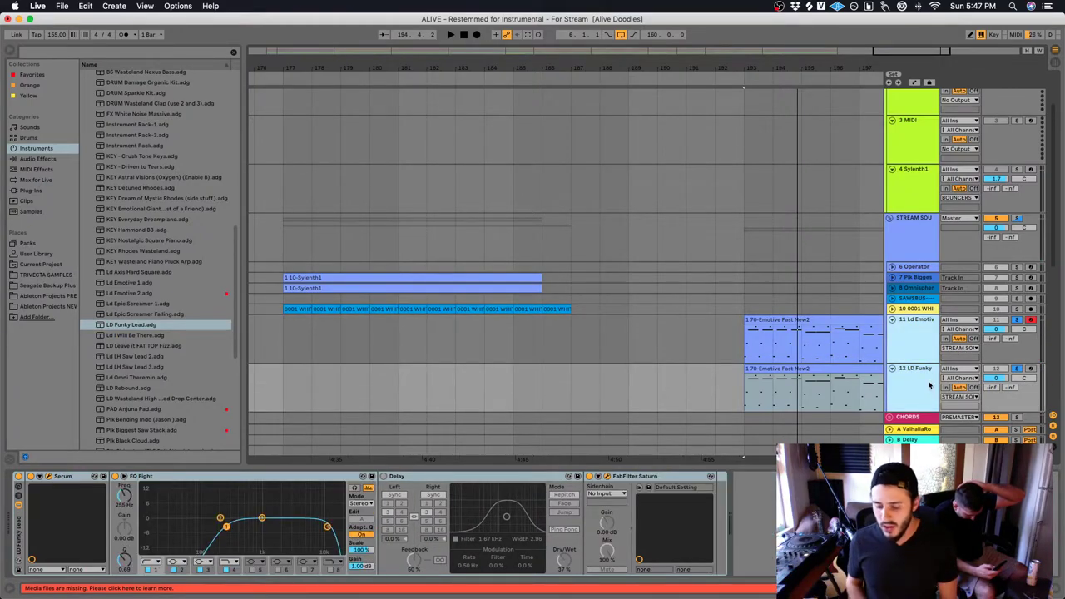
pyautogui.press('Delete')
# Play the arrangement from DROP 1 at bar 81, with the BOUNCERS group collapsed and the LEADS group expanded
pyautogui.hscroll(-10, 459, 189)
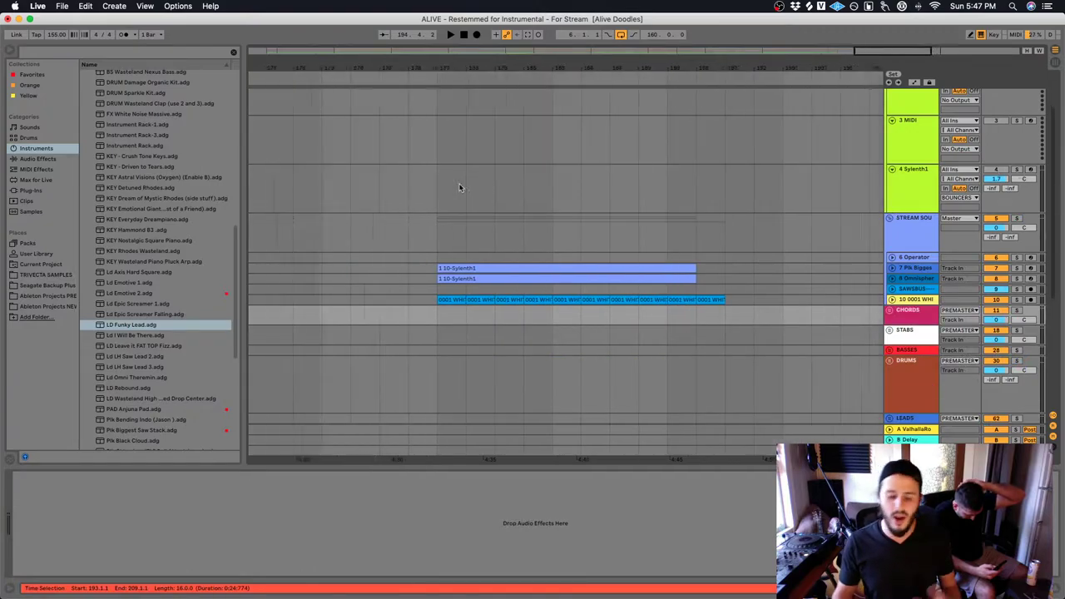
pyautogui.hscroll(-5, 459, 189)
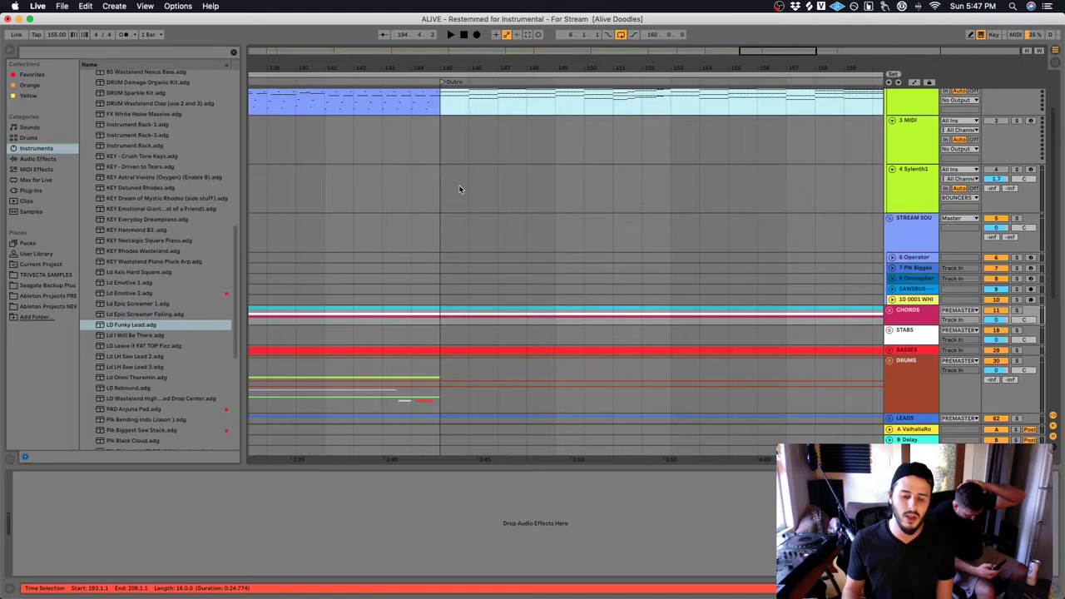
pyautogui.hscroll(-10, 459, 188)
pyautogui.click(453, 204)
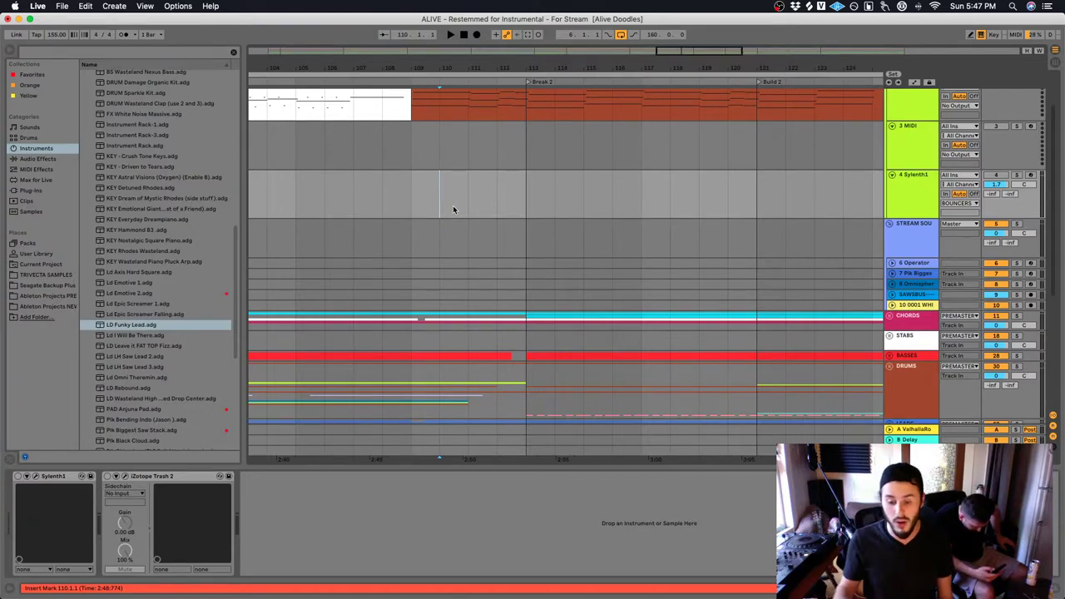
pyautogui.hscroll(-10, 453, 208)
pyautogui.click(602, 197)
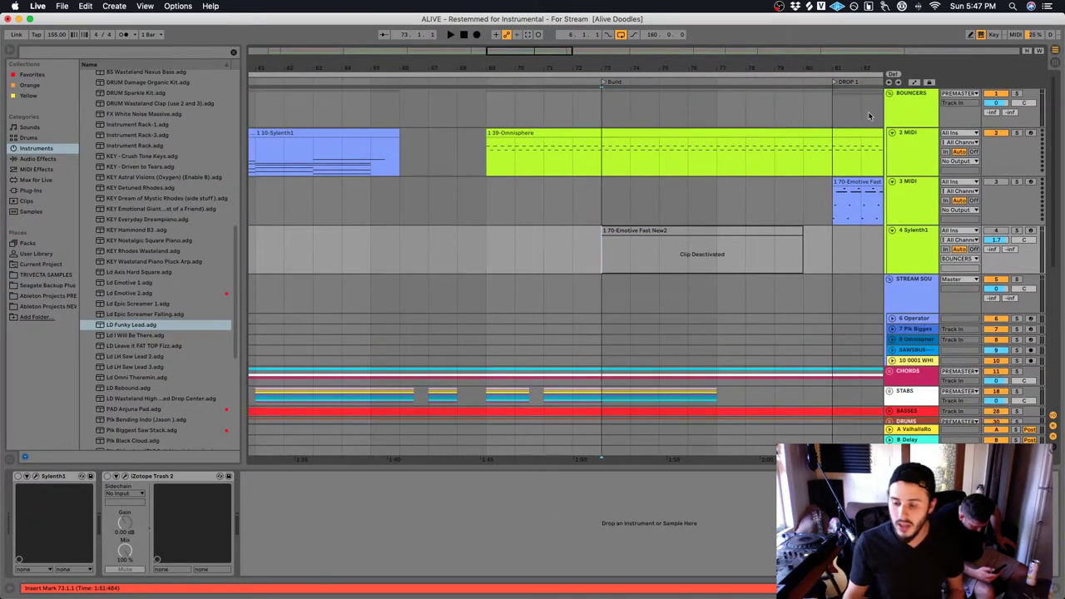
pyautogui.scroll(-4, 851, 209)
pyautogui.click(850, 162)
pyautogui.click(851, 164)
pyautogui.press('space')
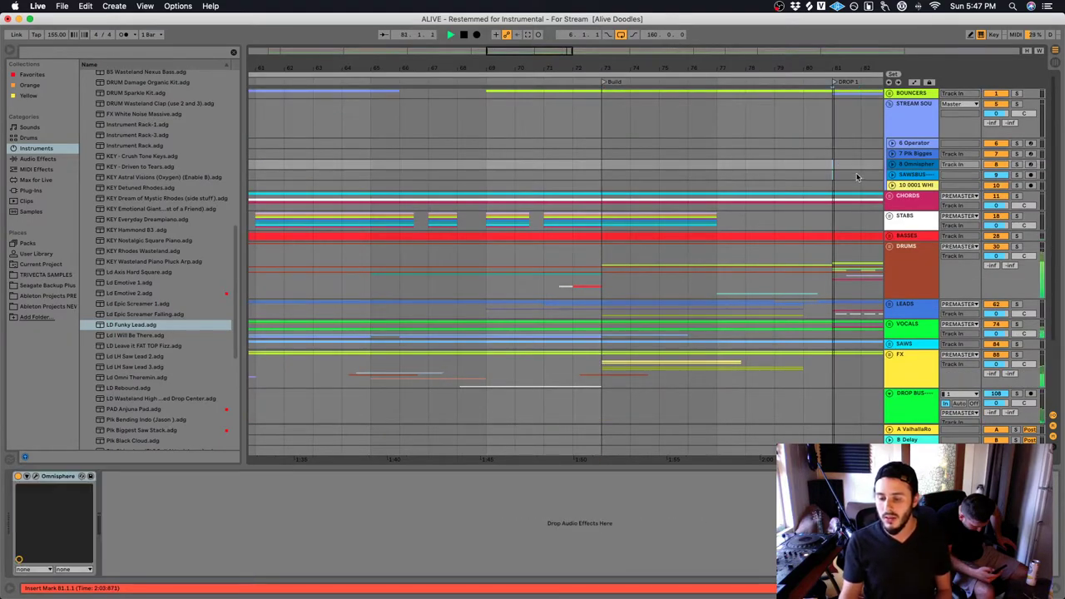
pyautogui.click(890, 305)
pyautogui.hscroll(10, 752, 306)
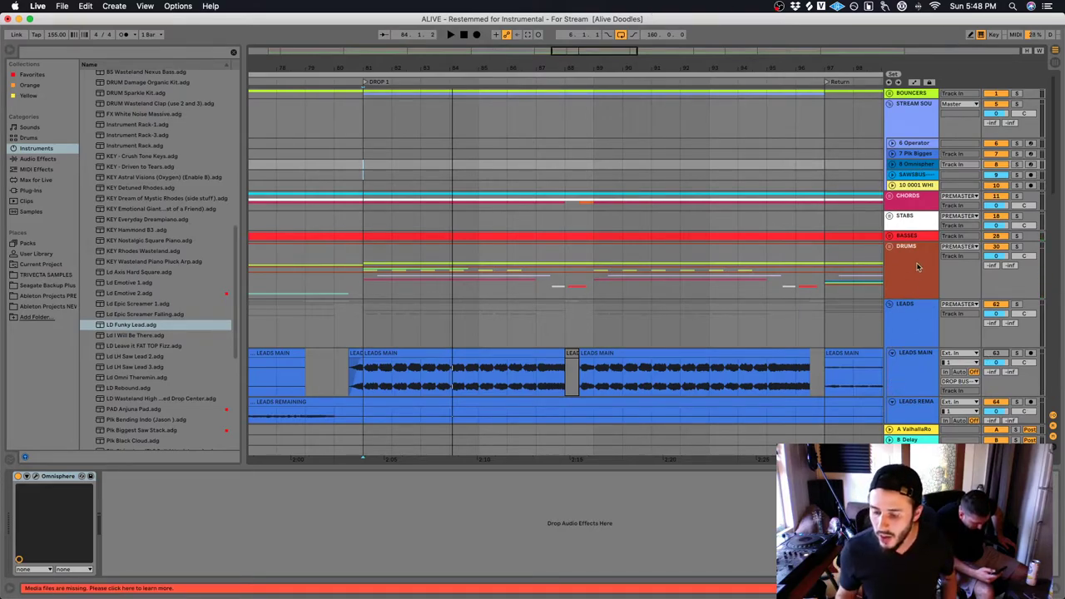
# Insert a MIDI track with the LD Funky Lead rack below 10 0001 WHI and look over its Serum patch
pyautogui.click(899, 183)
pyautogui.press('super+t')
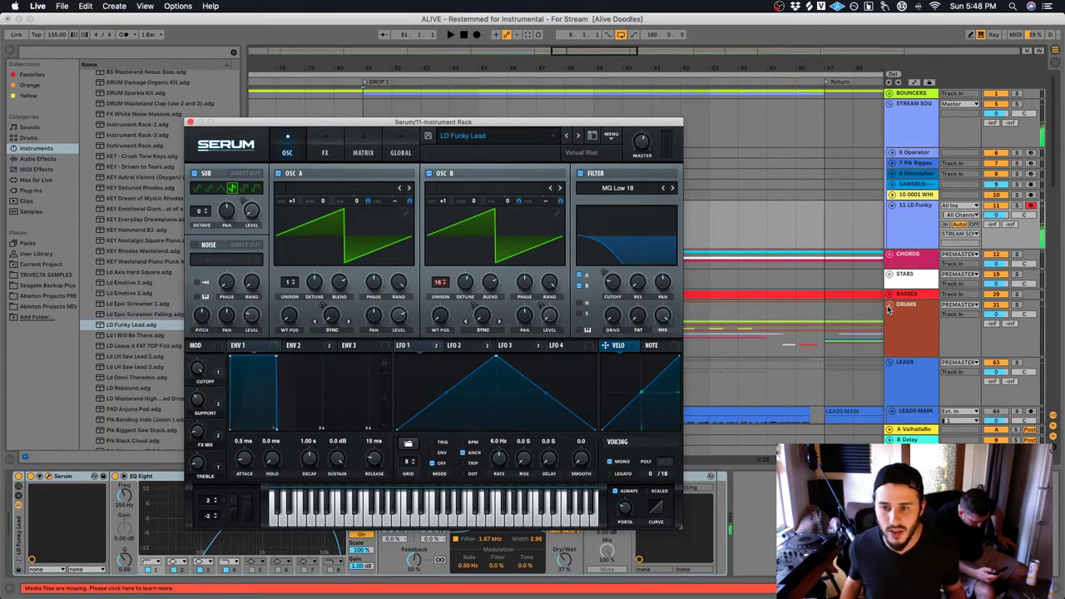
pyautogui.click(190, 122)
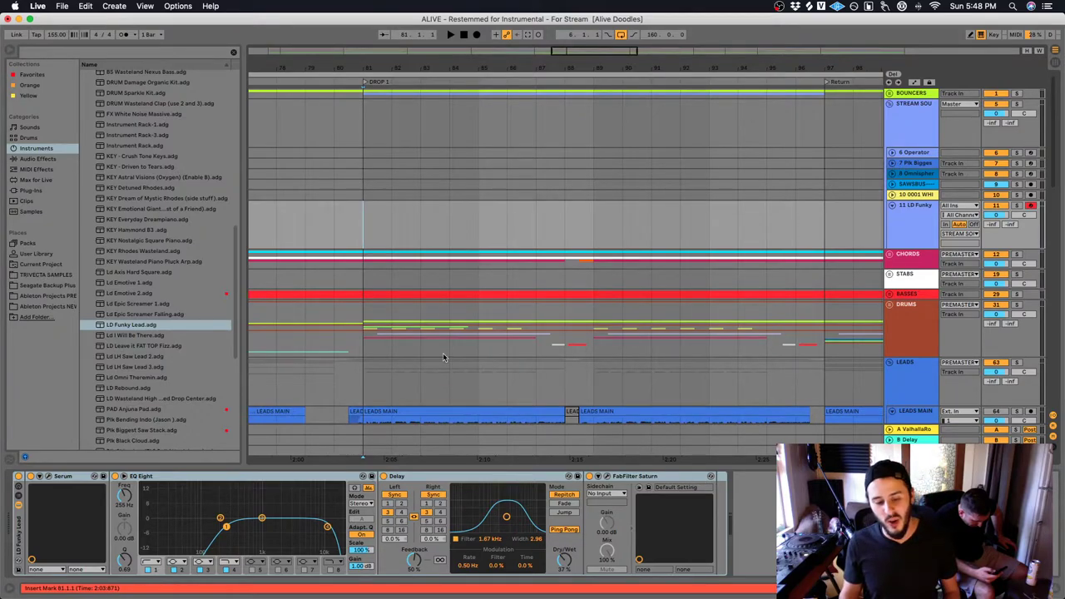
# Place the insert marker at bar 189 past the end of the song and delete the 11 LD Funky track
pyautogui.hscroll(10, 482, 337)
pyautogui.hscroll(15, 483, 337)
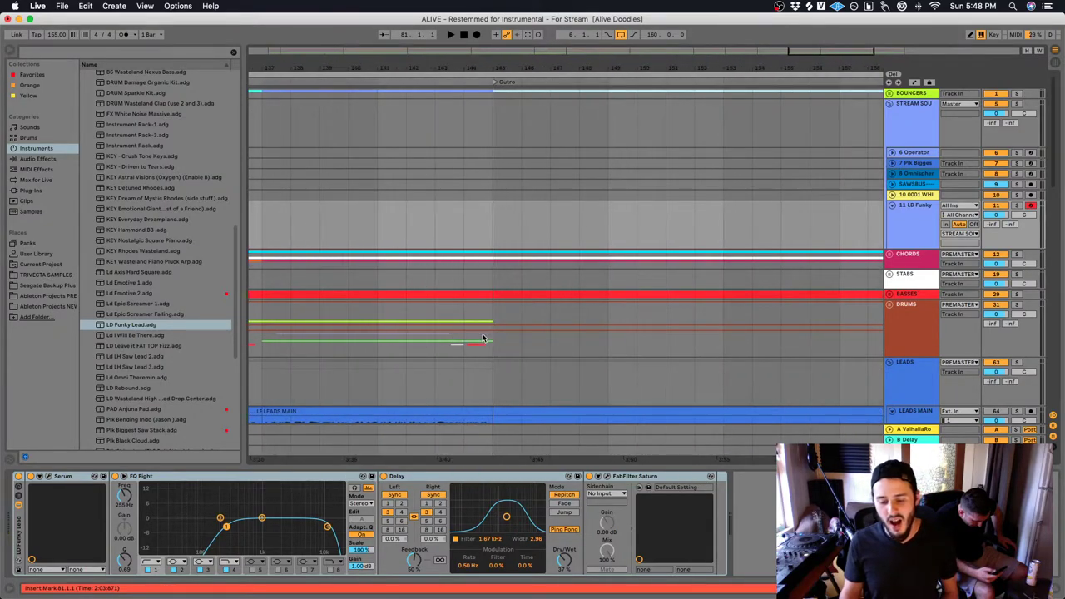
pyautogui.click(682, 227)
pyautogui.click(710, 236)
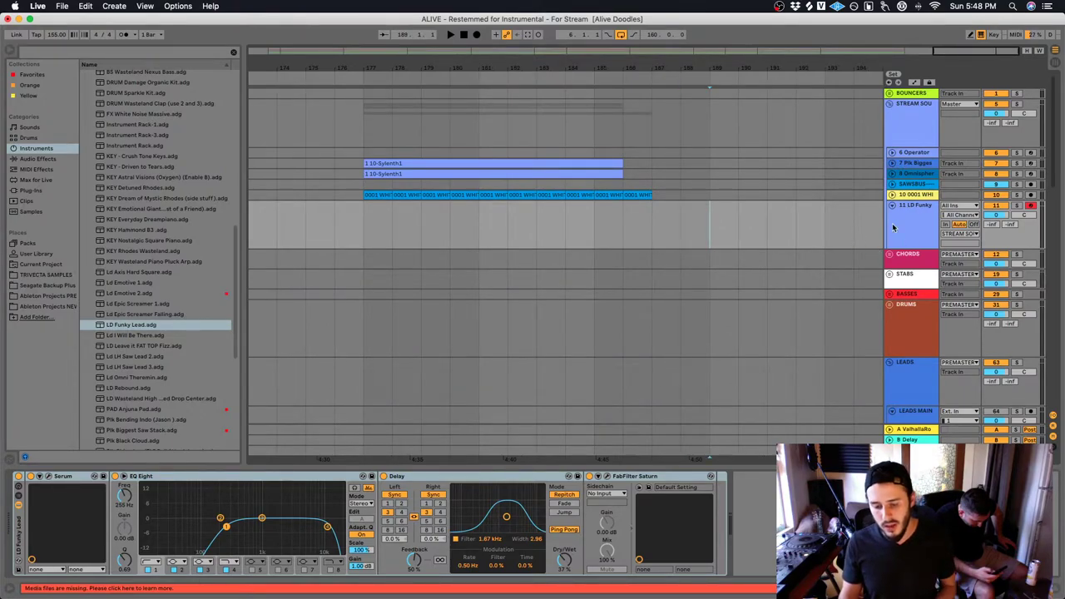
pyautogui.click(912, 238)
pyautogui.click(791, 257)
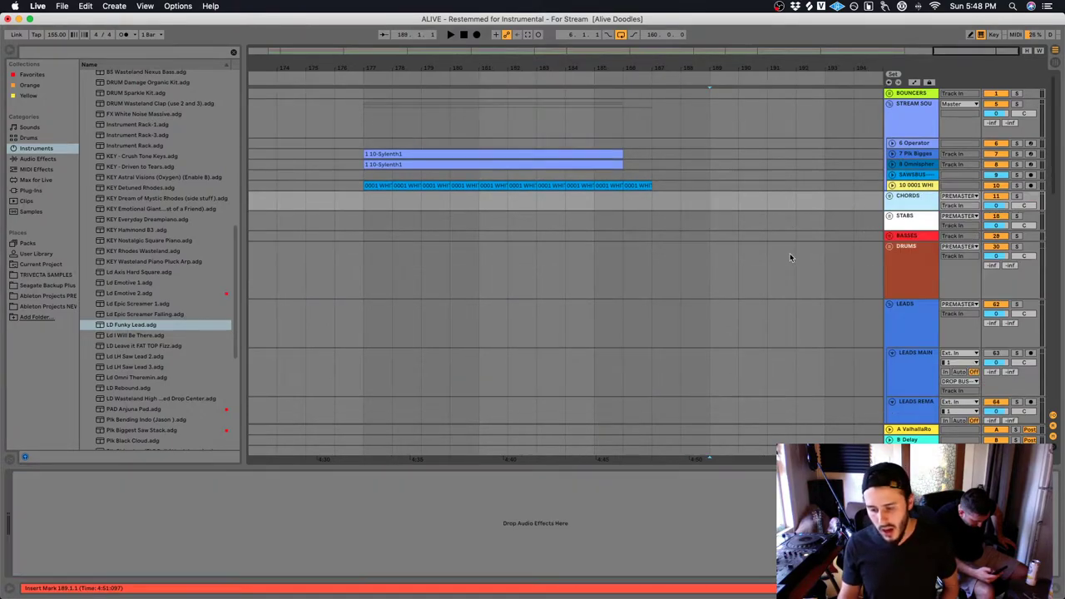
# Place the insert marker at bar 94 and collapse the STREAM SOU and LEADS groups
pyautogui.hscroll(-20, 791, 254)
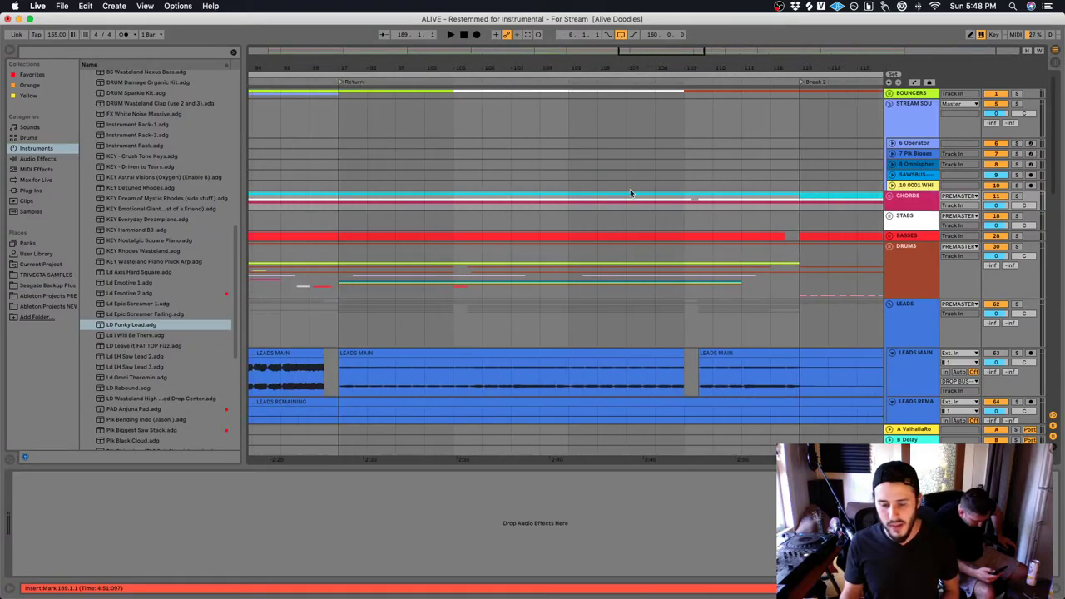
pyautogui.hscroll(-5, 374, 207)
pyautogui.click(365, 208)
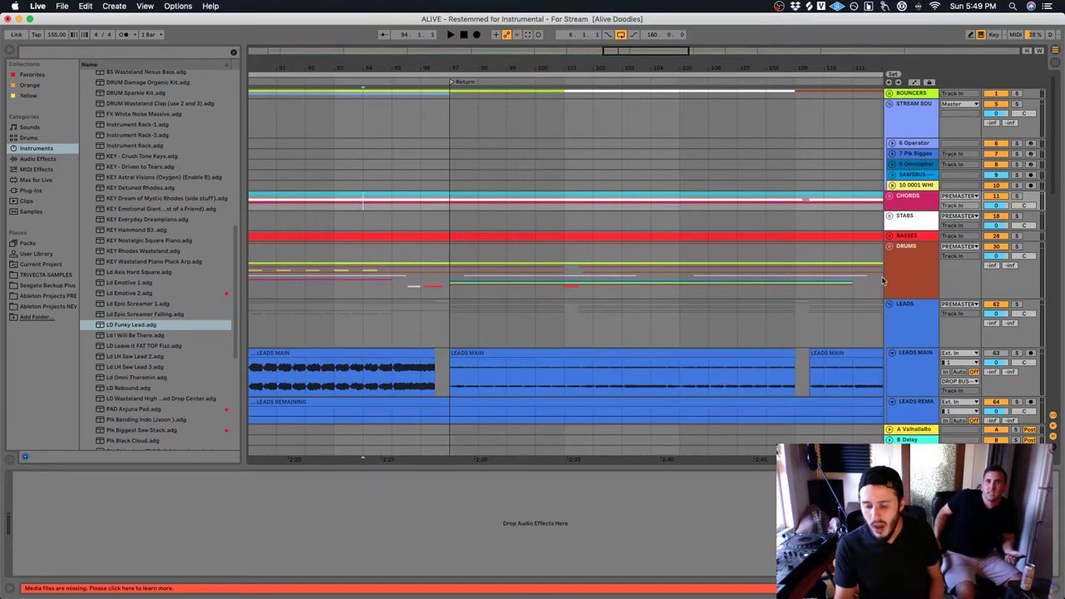
pyautogui.click(890, 105)
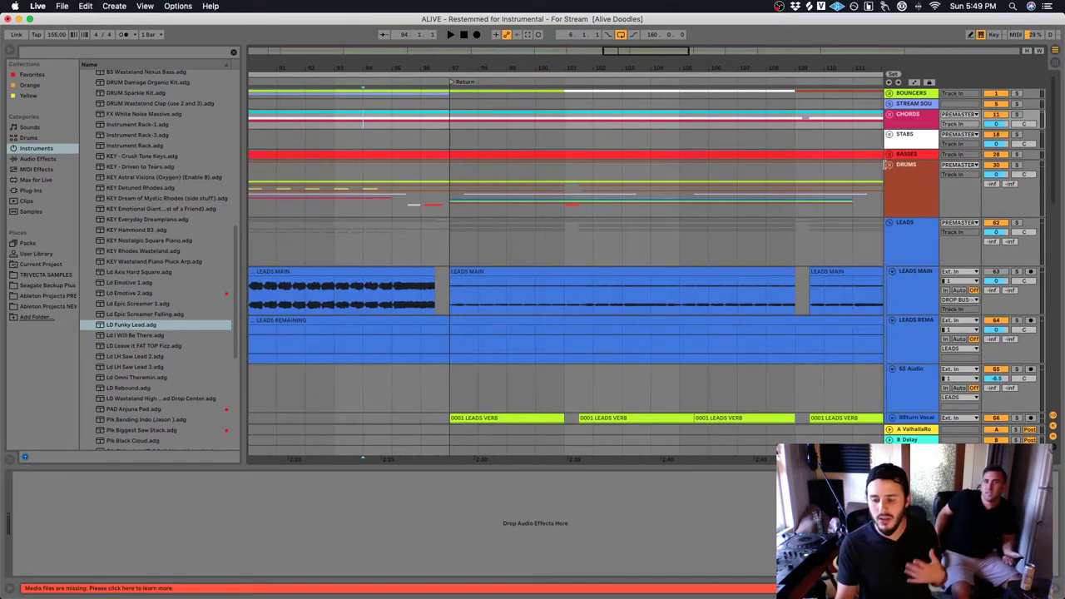
pyautogui.click(889, 223)
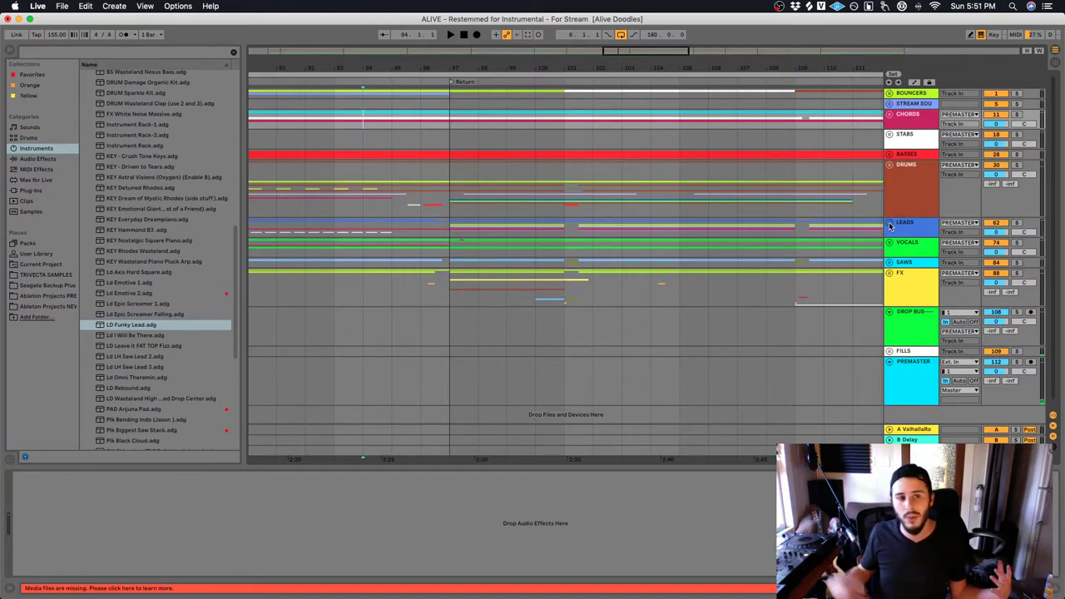
# Expand the STREAM SOU group and arm its 7 Plk Bigges track for recording
pyautogui.click(890, 103)
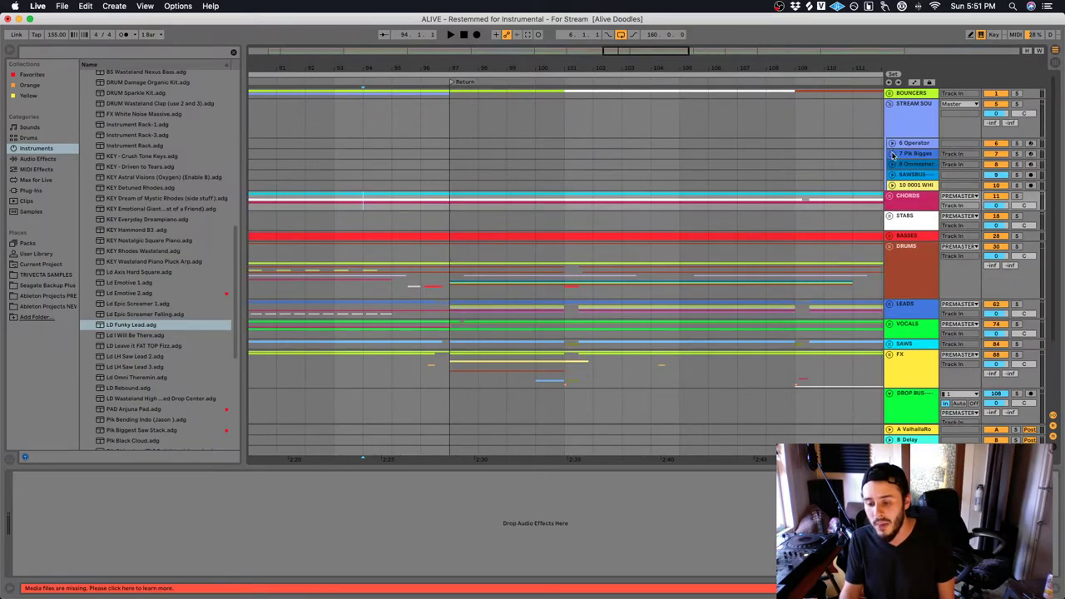
pyautogui.click(912, 177)
pyautogui.click(923, 155)
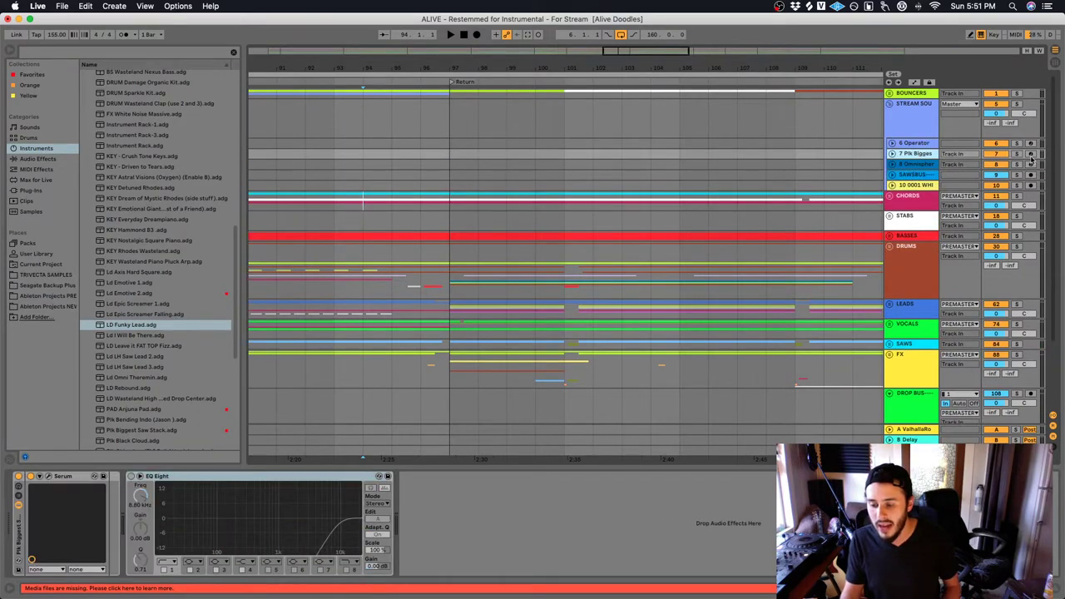
pyautogui.click(1031, 155)
# Play the 10-Sylenth1 clip on the unfolded 7 Plk Bigges track from bar 177 with its Serum window open
pyautogui.hscroll(5, 743, 219)
pyautogui.hscroll(10, 743, 217)
pyautogui.click(492, 169)
pyautogui.press('space')
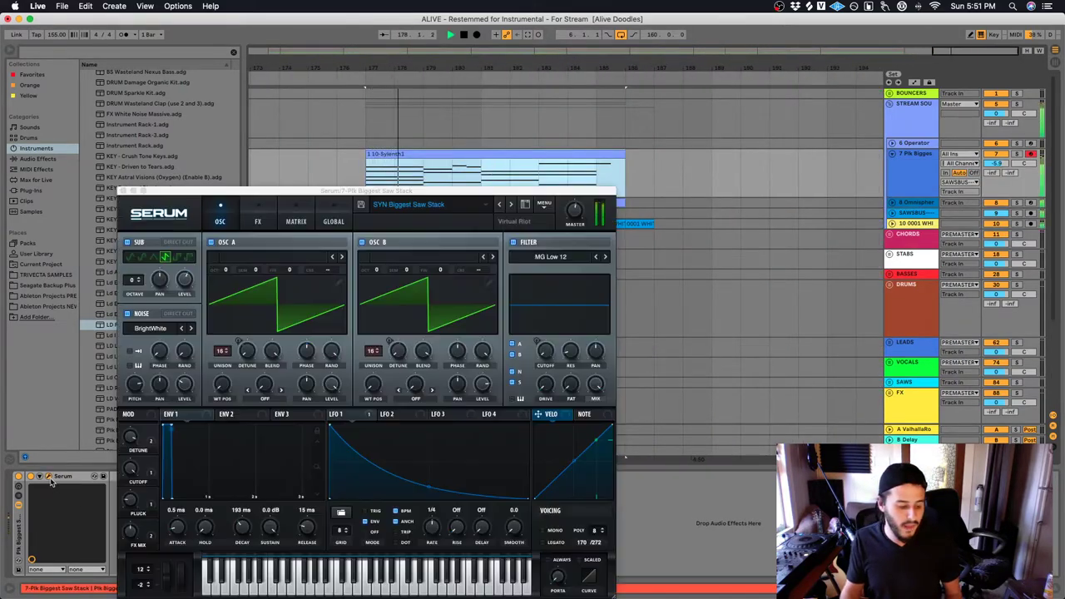
# Adjust the Cutoff macro of Serum on the 7 Plk Bigges track during playback and hide the plug-in window
pyautogui.click(51, 477)
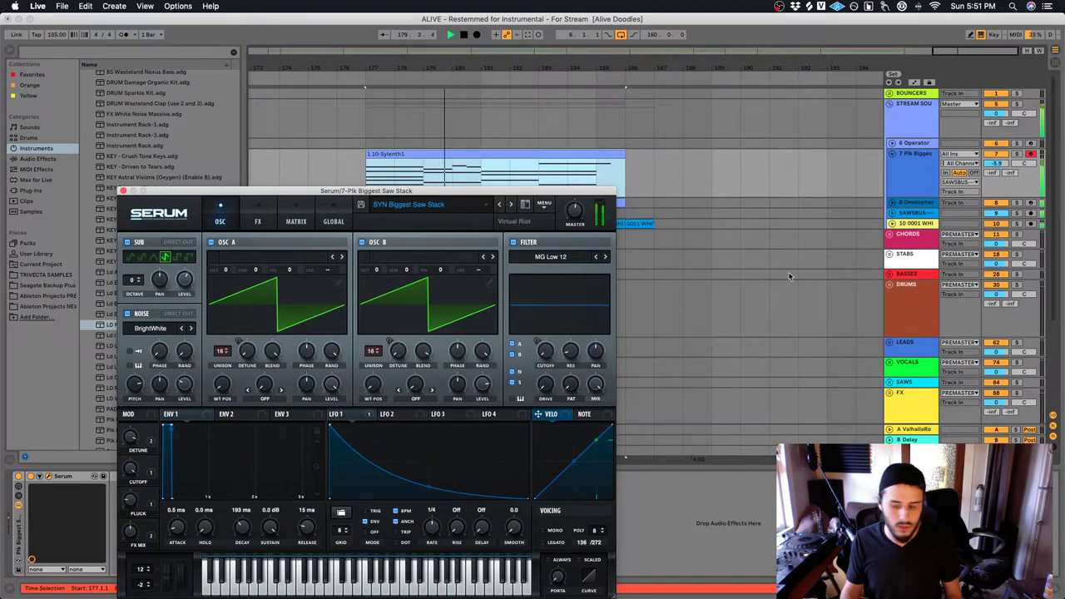
pyautogui.moveTo(133, 473); pyautogui.dragTo(126, 522)
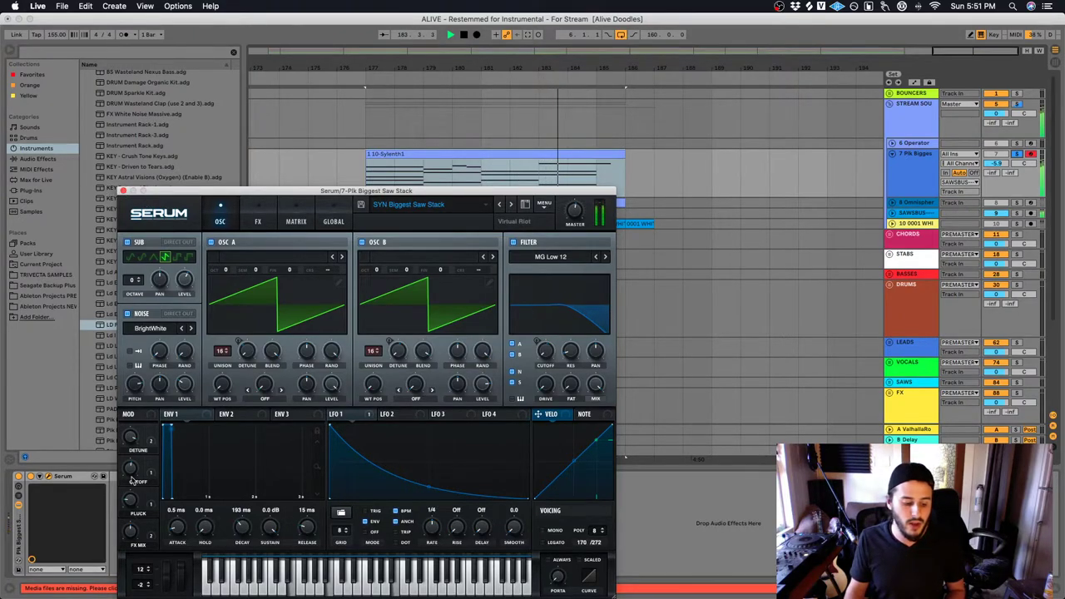
pyautogui.press('super+alt+p')
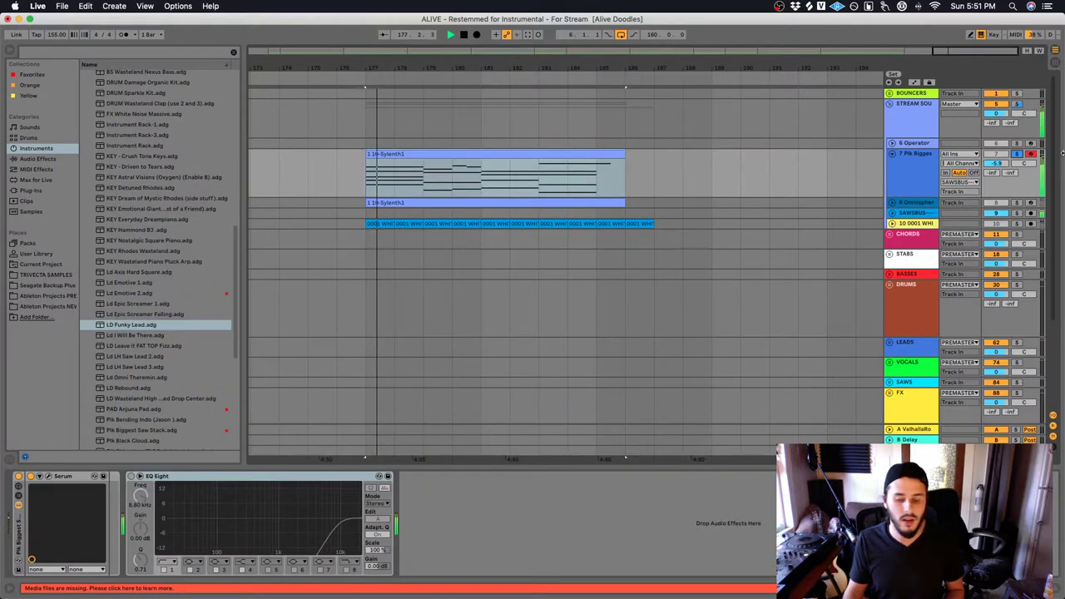
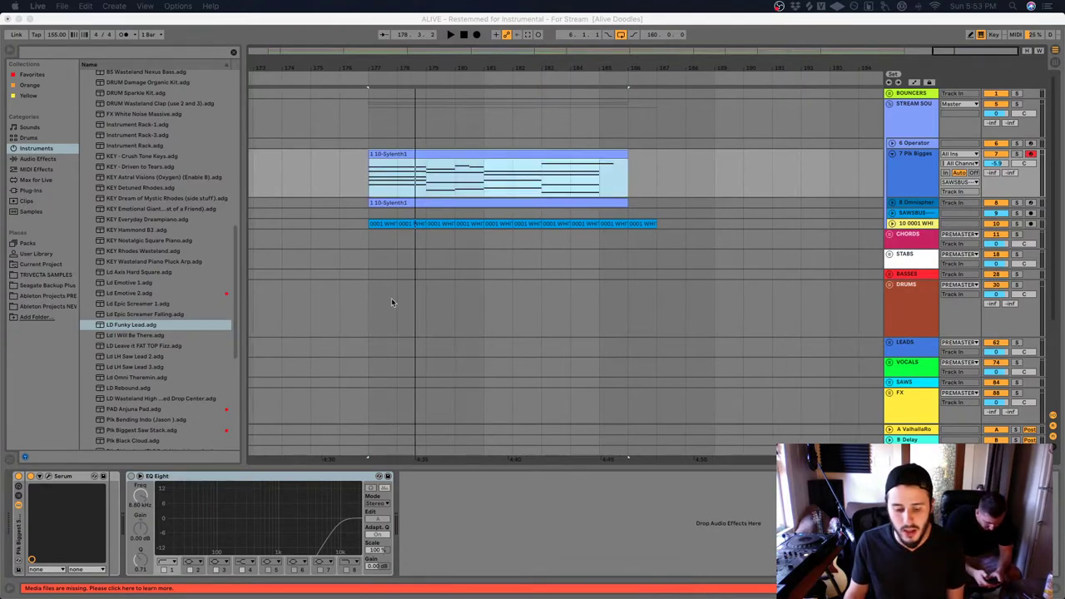
# Place the insert marker at bar 177 and collapse the STREAM SOU group
pyautogui.click(365, 308)
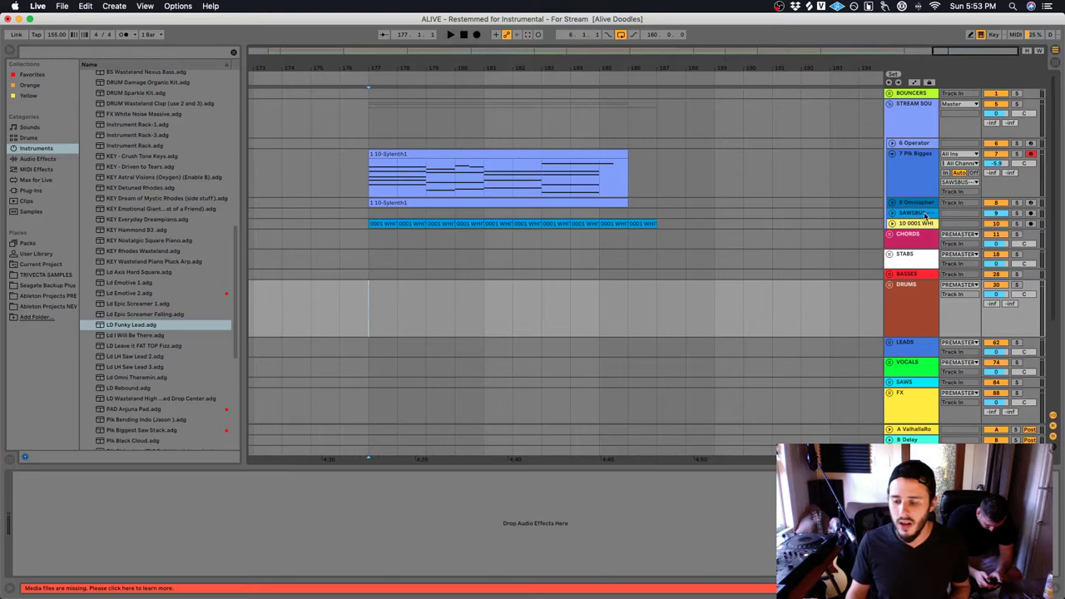
pyautogui.hscroll(1, 844, 258)
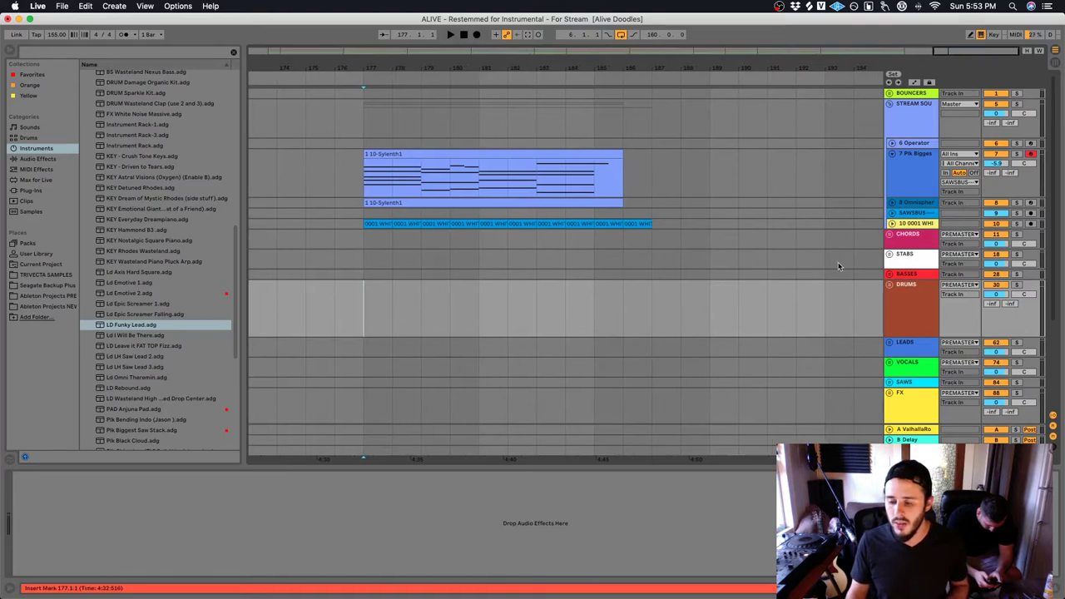
pyautogui.click(891, 104)
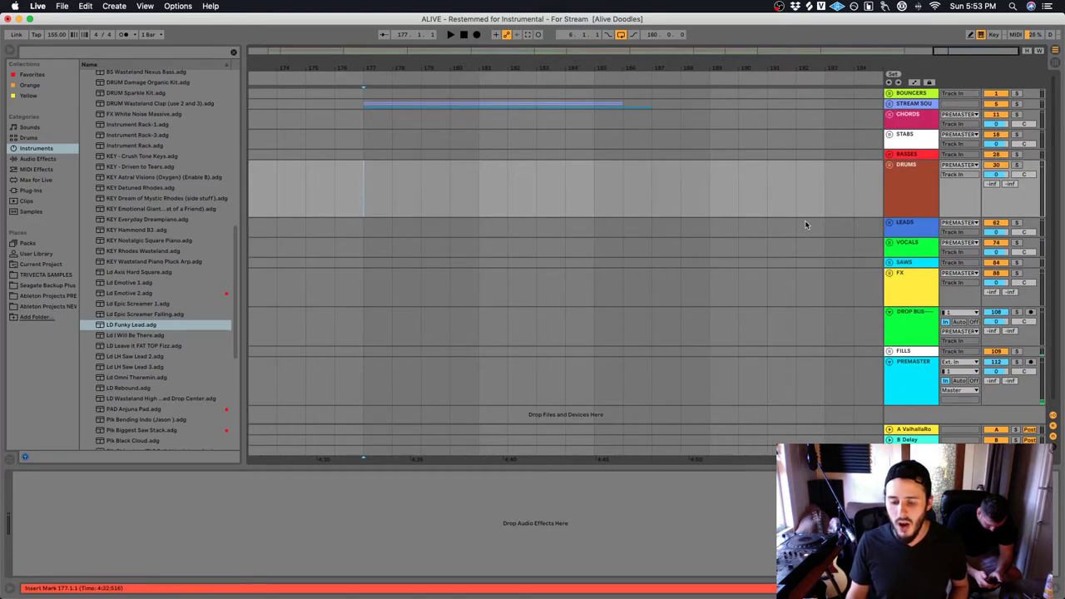
# Place the insert marker at bar 193 and add a new audio track below the PREMASTER track
pyautogui.click(825, 214)
pyautogui.hscroll(5, 825, 214)
pyautogui.click(920, 366)
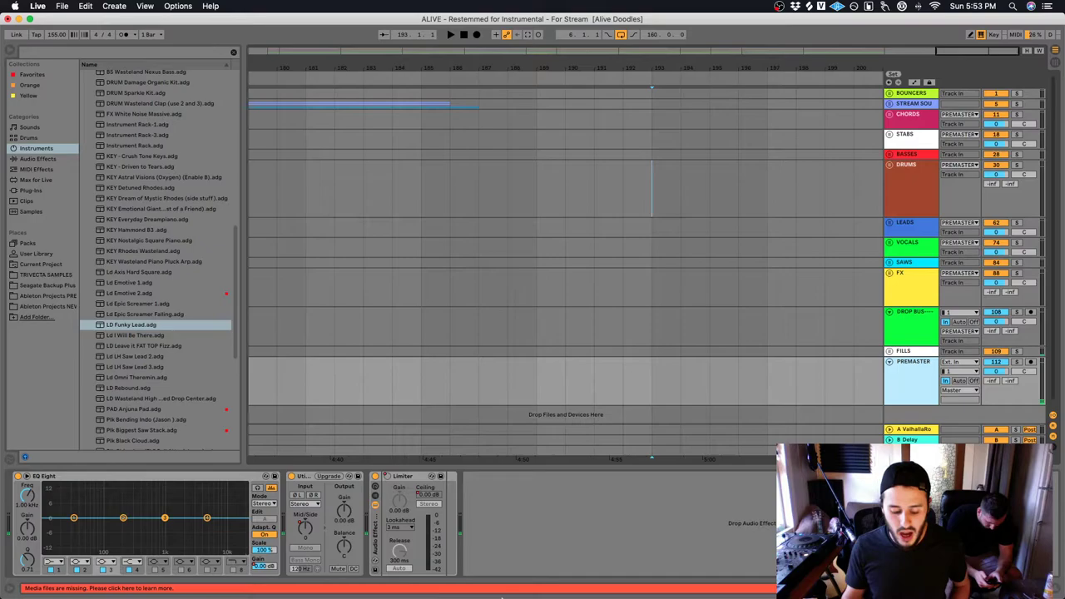
pyautogui.click(403, 584)
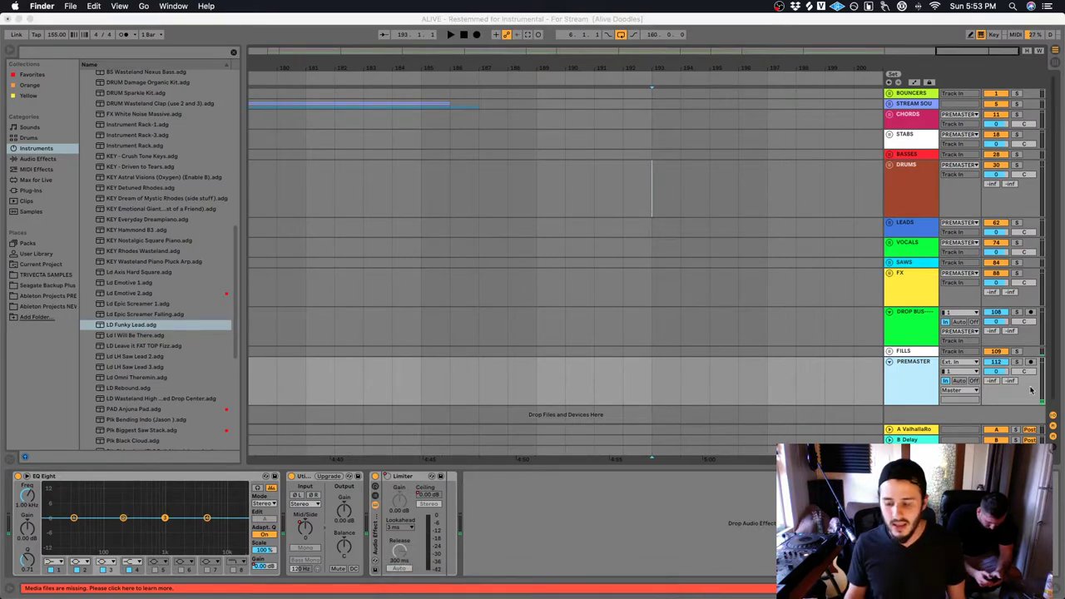
pyautogui.click(1030, 390)
pyautogui.press('super+t')
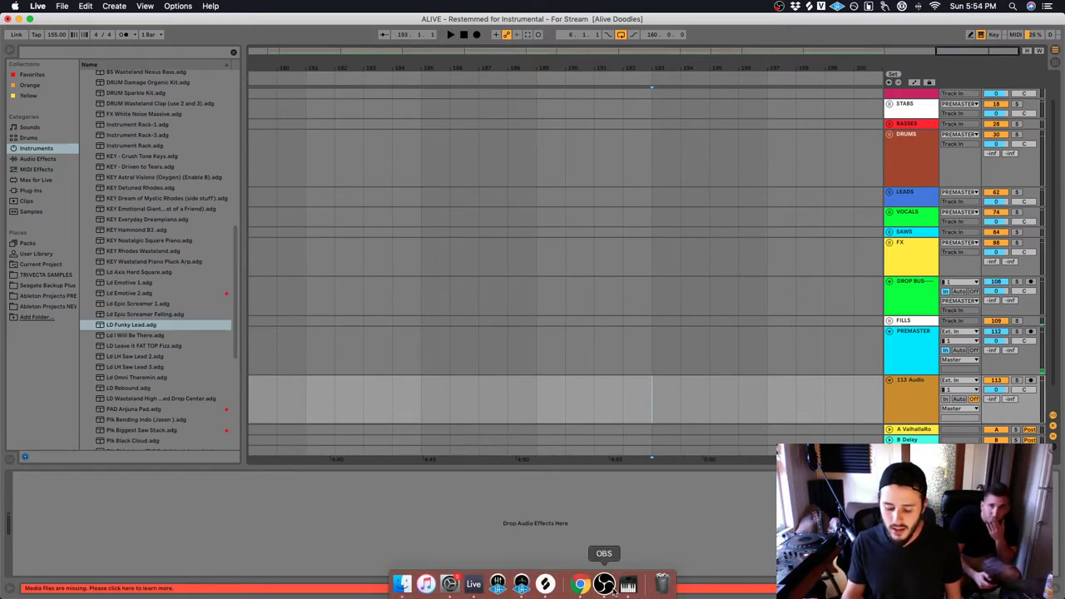
pyautogui.click(613, 590)
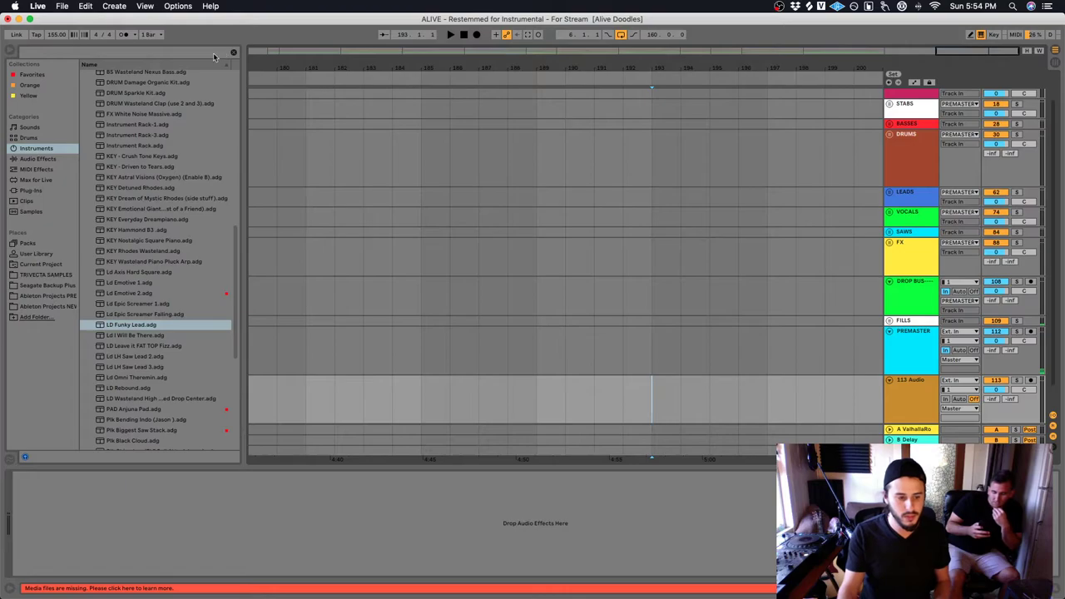
# Search all browser results for "leave it hyb" and place Leave It All Behind - Hybrid Master V2.aif on the new audio track at bar 195
pyautogui.click(214, 57)
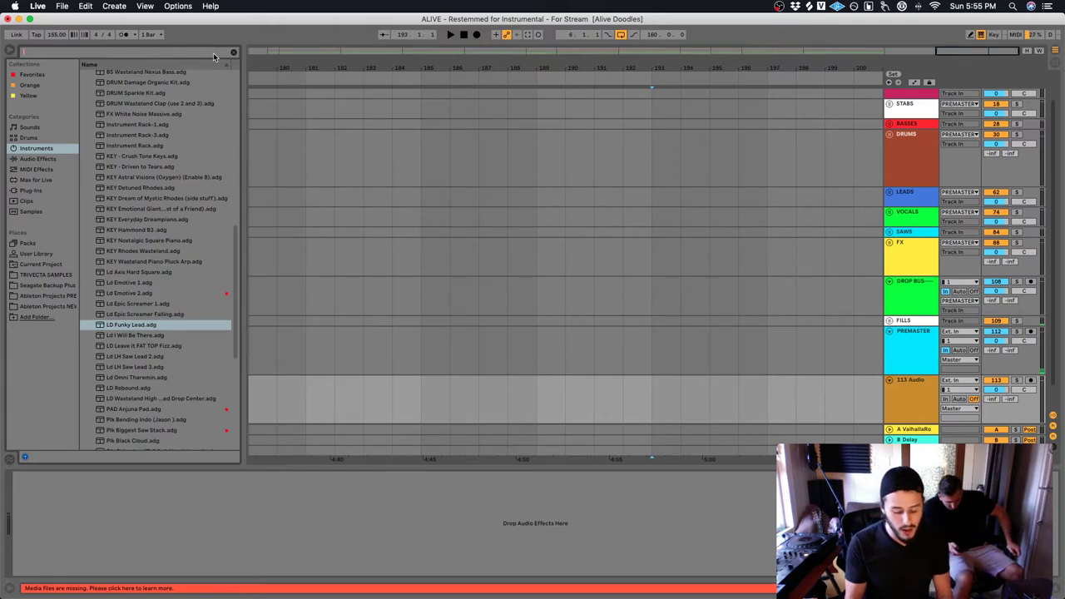
pyautogui.write('leave it ftyb')
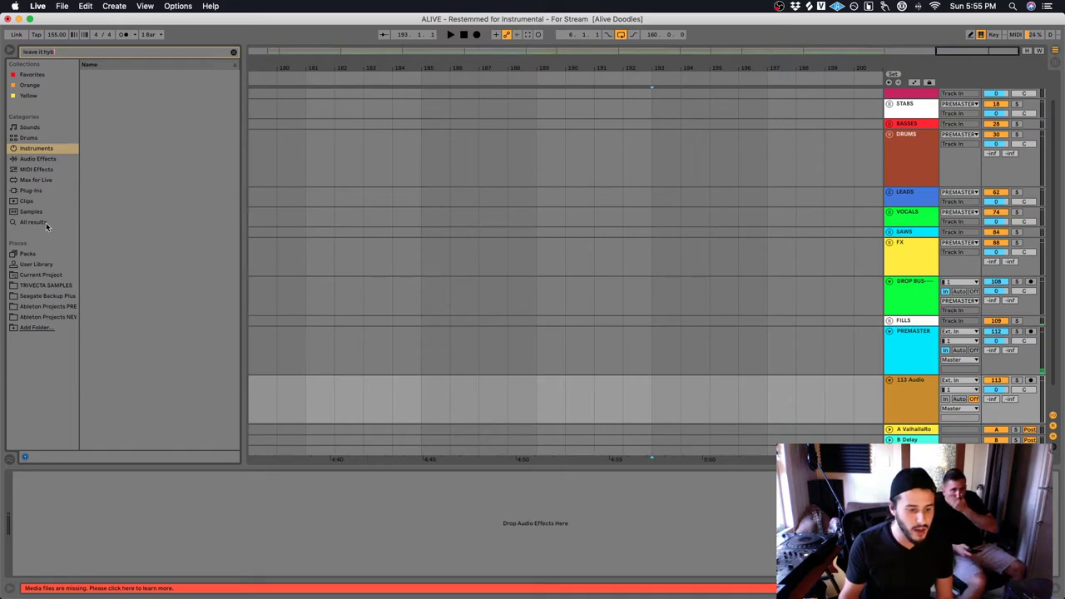
pyautogui.click(46, 222)
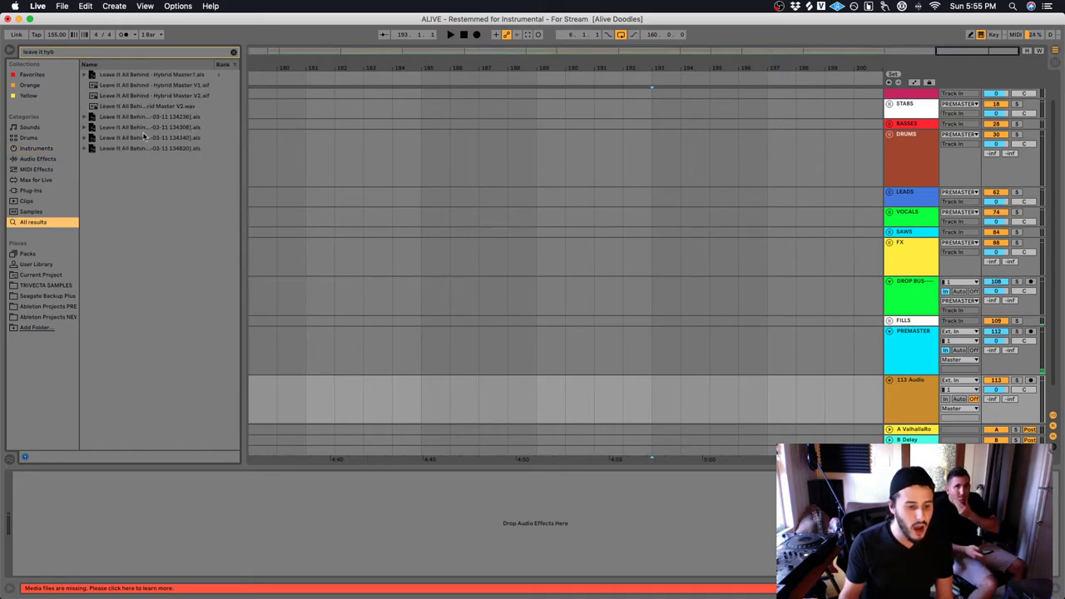
pyautogui.moveTo(195, 96); pyautogui.dragTo(712, 397)
pyautogui.hscroll(10, 711, 398)
pyautogui.hscroll(-2, 711, 398)
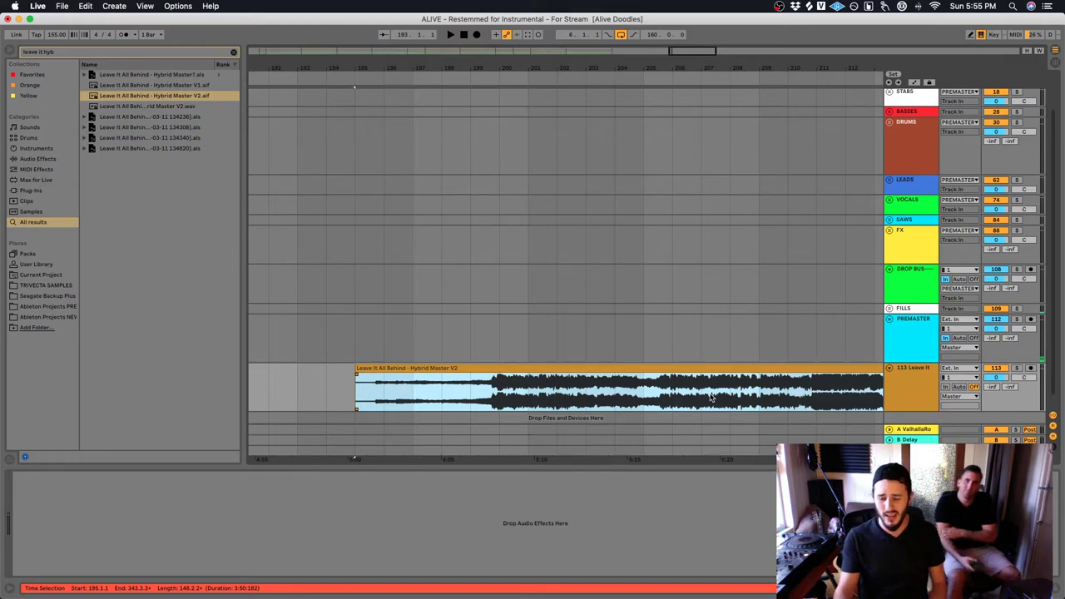
# Solo the 113 Leave It track and play its clip from bar 204 and from bar 219
pyautogui.click(1016, 367)
pyautogui.click(618, 392)
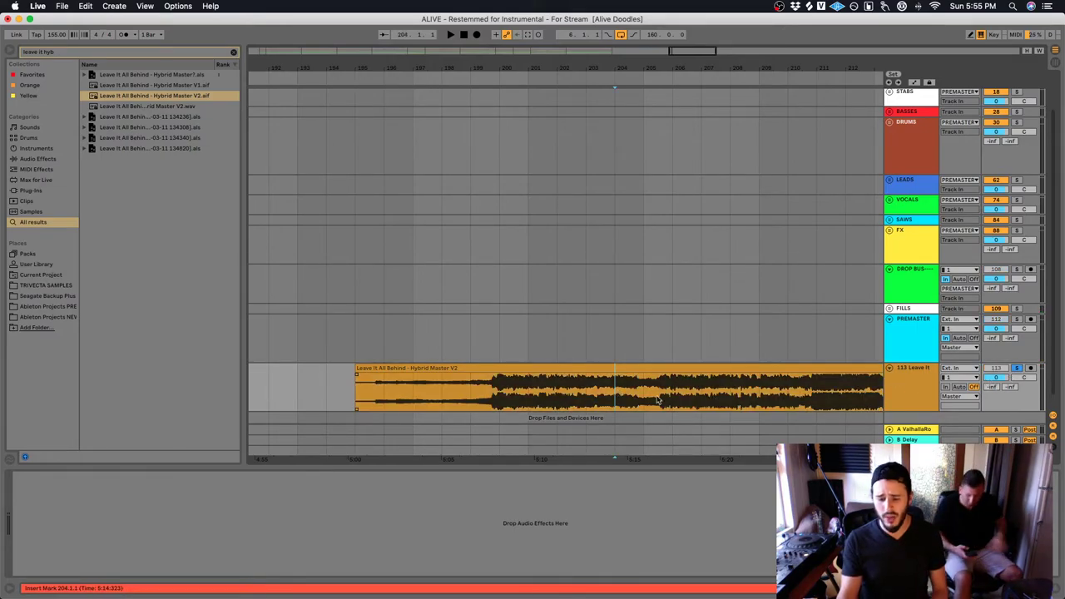
pyautogui.press('space')
pyautogui.click(784, 404)
pyautogui.click(803, 404)
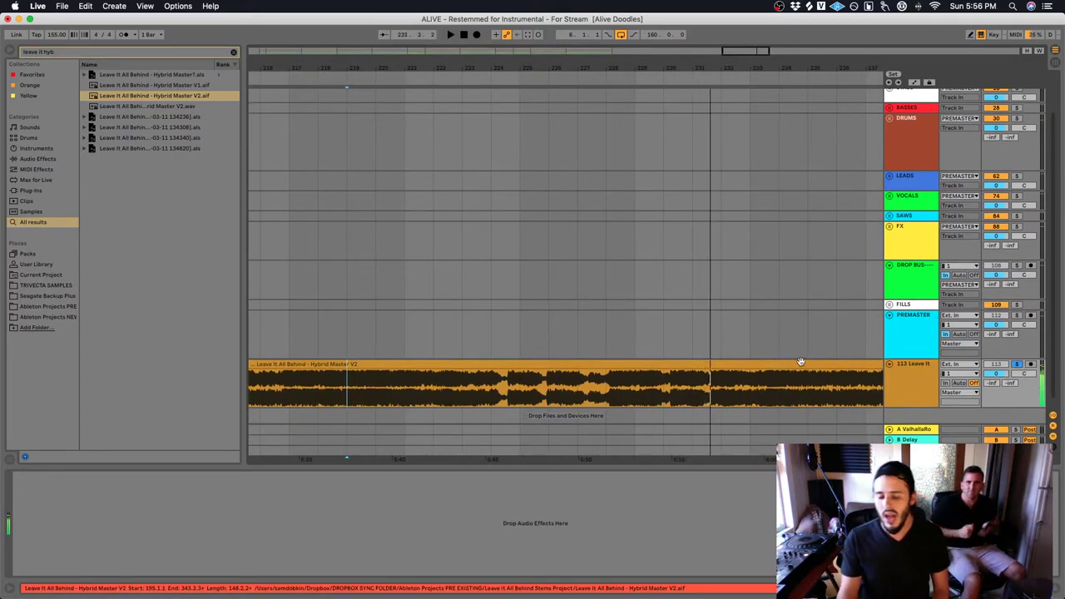
pyautogui.click(897, 375)
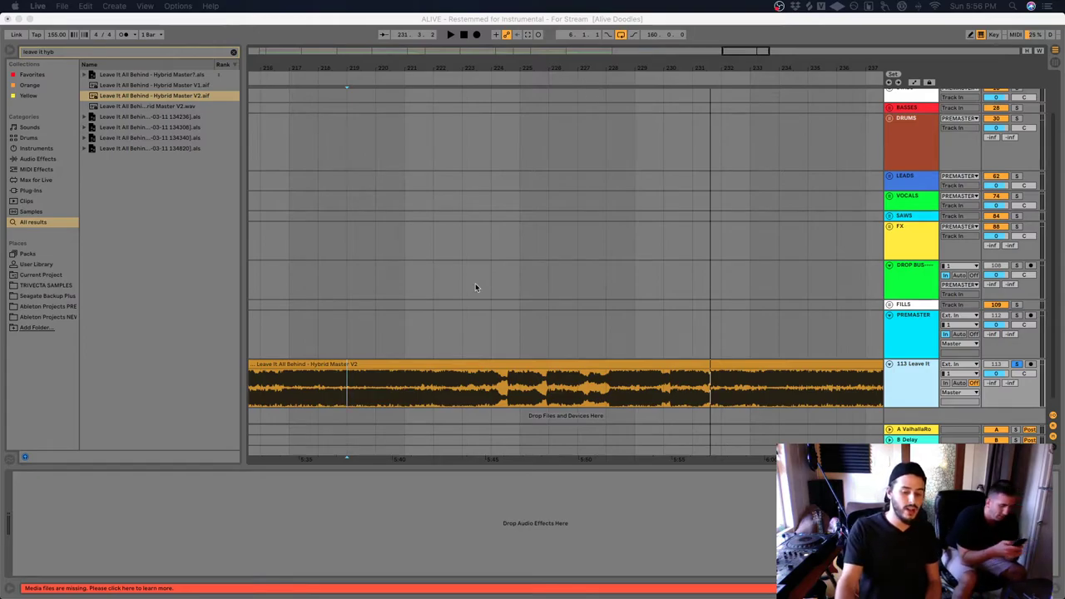
# Place the insert marker at bar 349 past the end of the Leave It All Behind clip and unsolo its track
pyautogui.hscroll(-3, 479, 288)
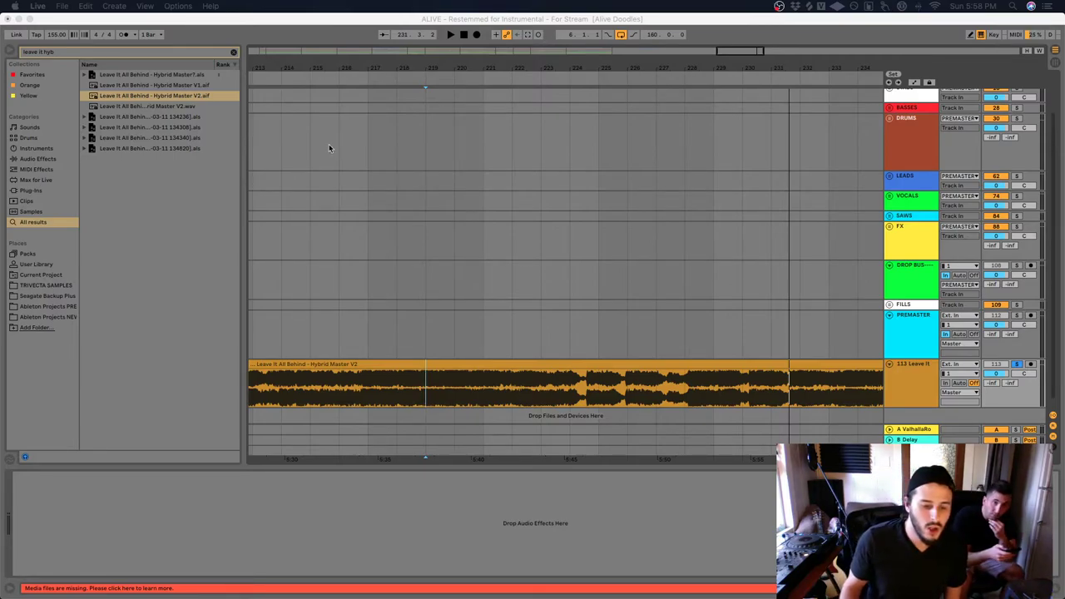
pyautogui.click(569, 296)
pyautogui.hscroll(10, 581, 292)
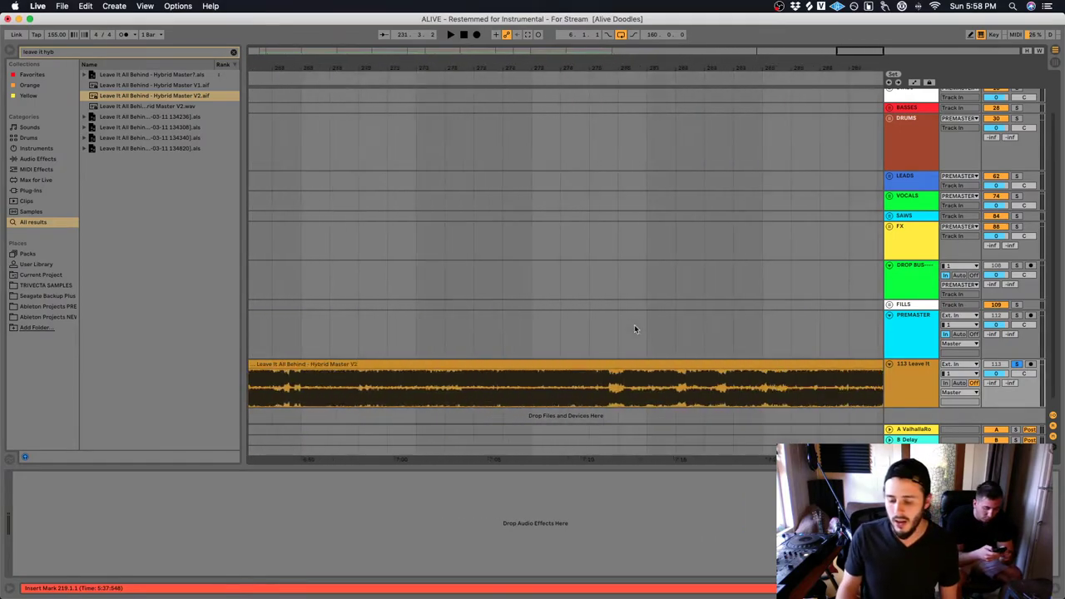
pyautogui.click(836, 384)
pyautogui.hscroll(5, 899, 378)
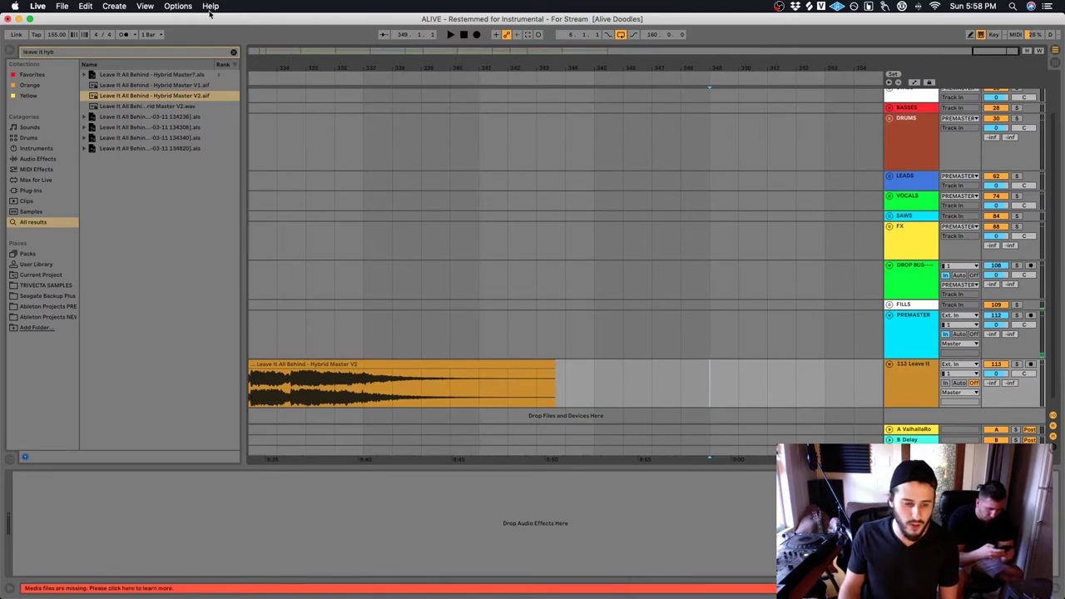
# Search the browser for "falling", look through the matching files and clear the search
pyautogui.click(234, 52)
pyautogui.write('falling')
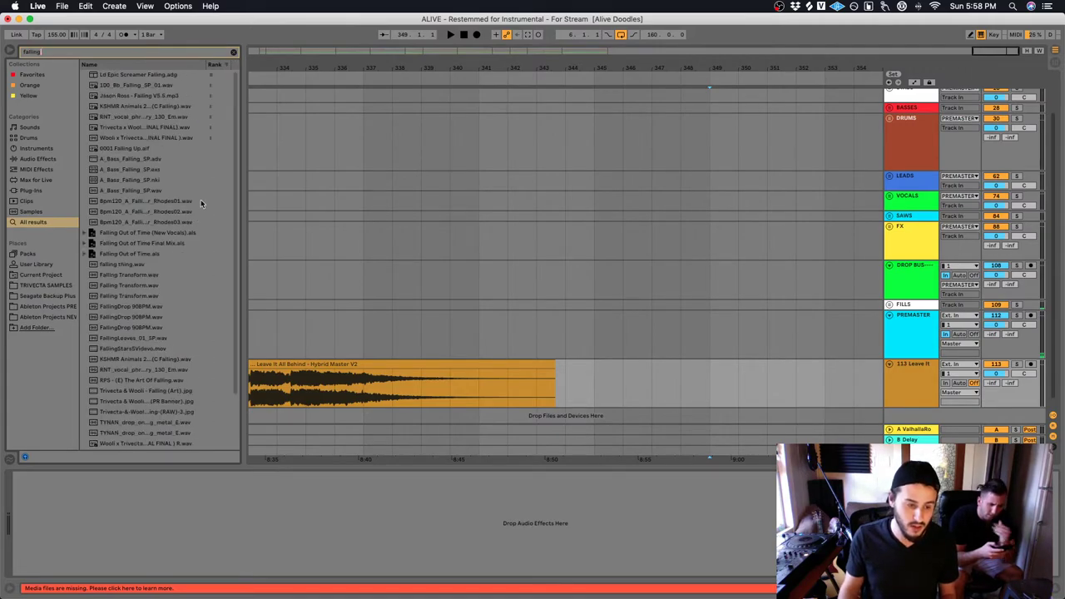
pyautogui.scroll(-3, 201, 199)
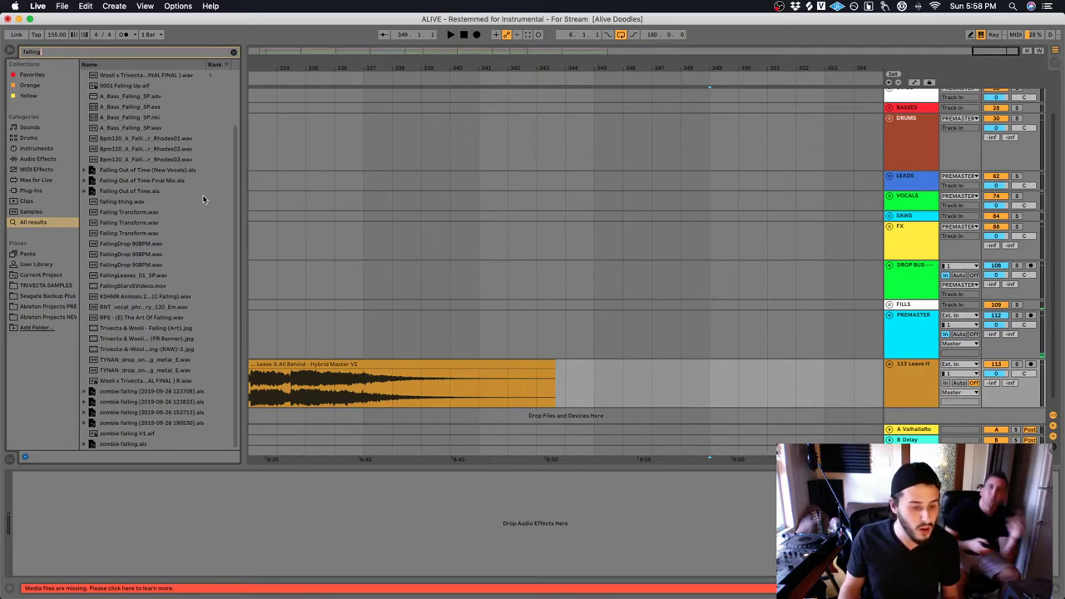
pyautogui.scroll(3, 203, 196)
pyautogui.scroll(-3, 204, 198)
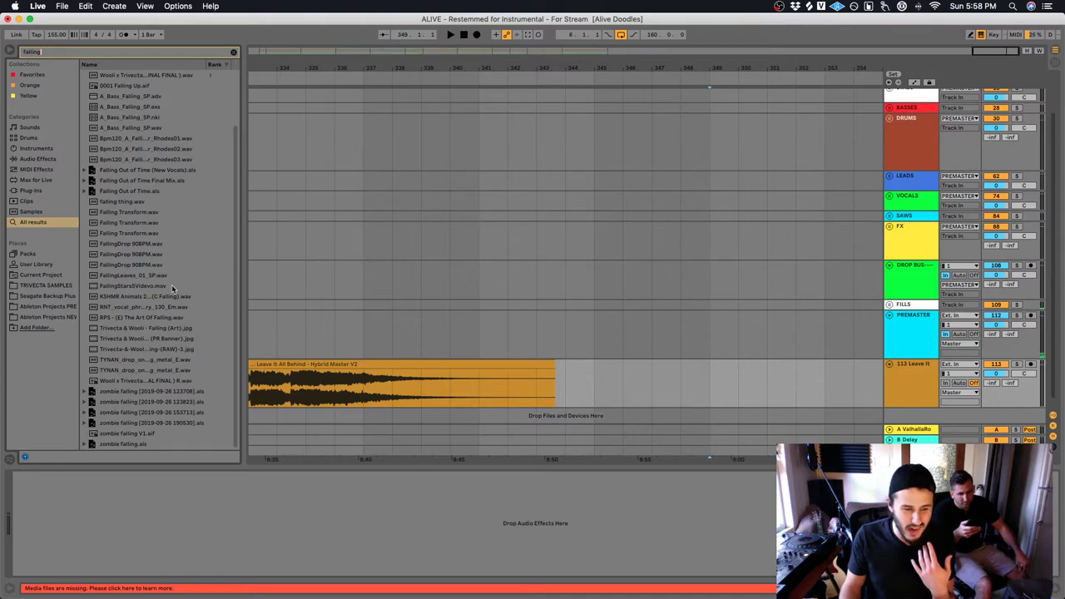
pyautogui.click(233, 52)
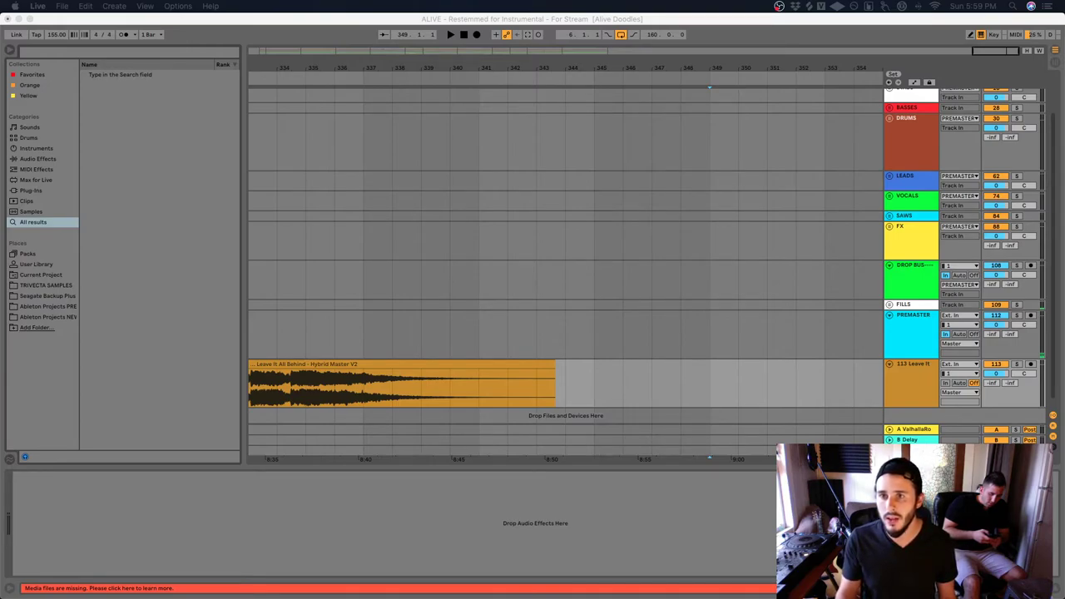
# Switch to Splice, place the RNT_vocal_phrase_falling_wet_130_Em sample on a new track at bar 346, and play it soloed from bar 347
pyautogui.click(838, 6)
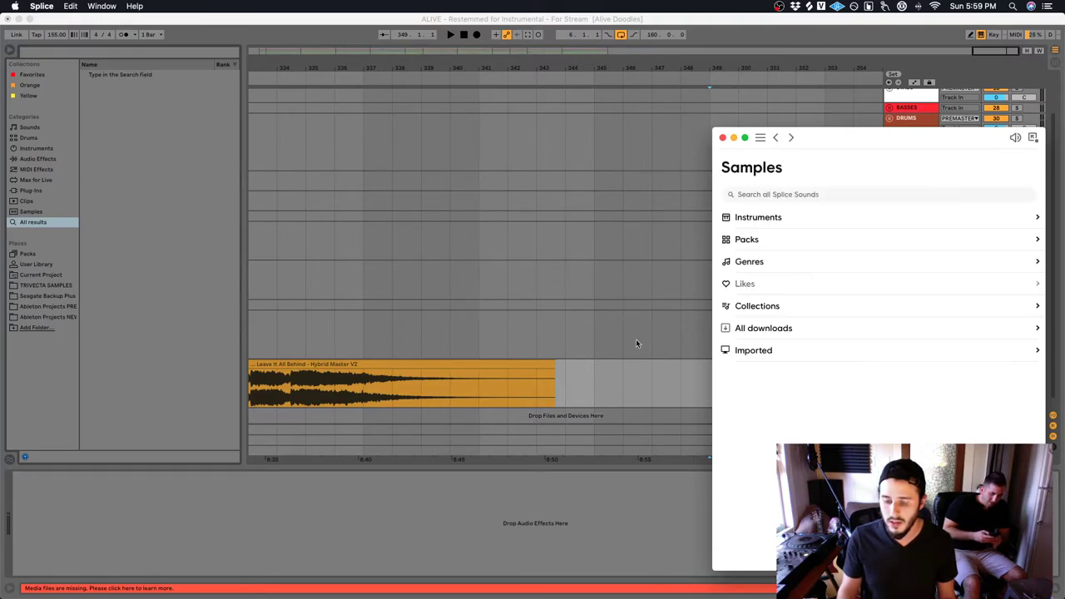
pyautogui.moveTo(874, 405); pyautogui.dragTo(605, 387)
pyautogui.moveTo(655, 361)
pyautogui.mouseDown()
pyautogui.moveTo(657, 349)
pyautogui.moveTo(671, 370)
pyautogui.mouseUp()
pyautogui.press('space')
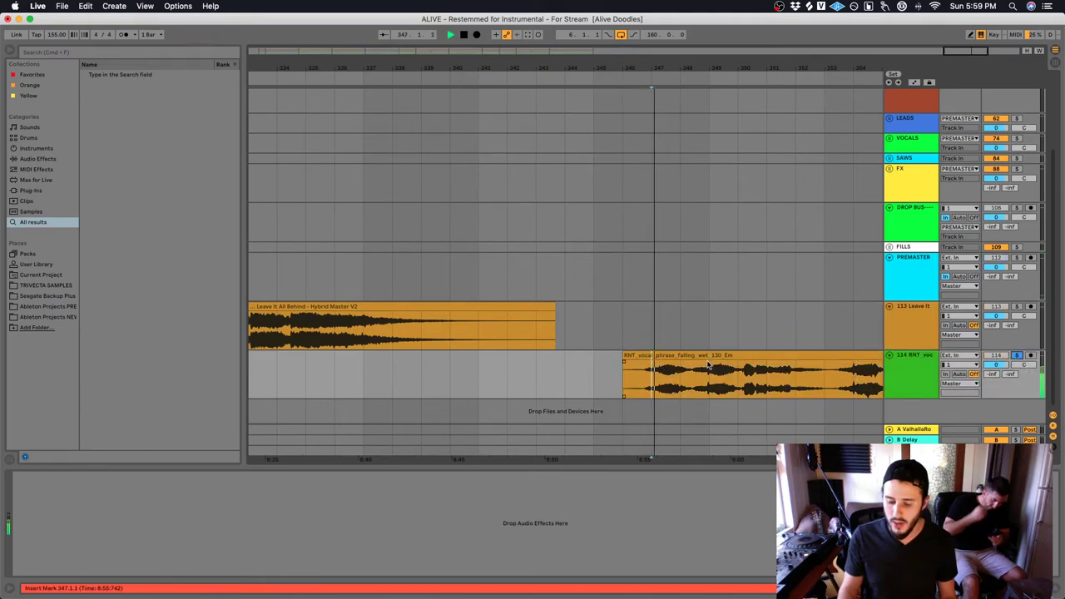
# Turn off warping for the RNT vocal phrase clip and replay it from bar 347
pyautogui.click(708, 358)
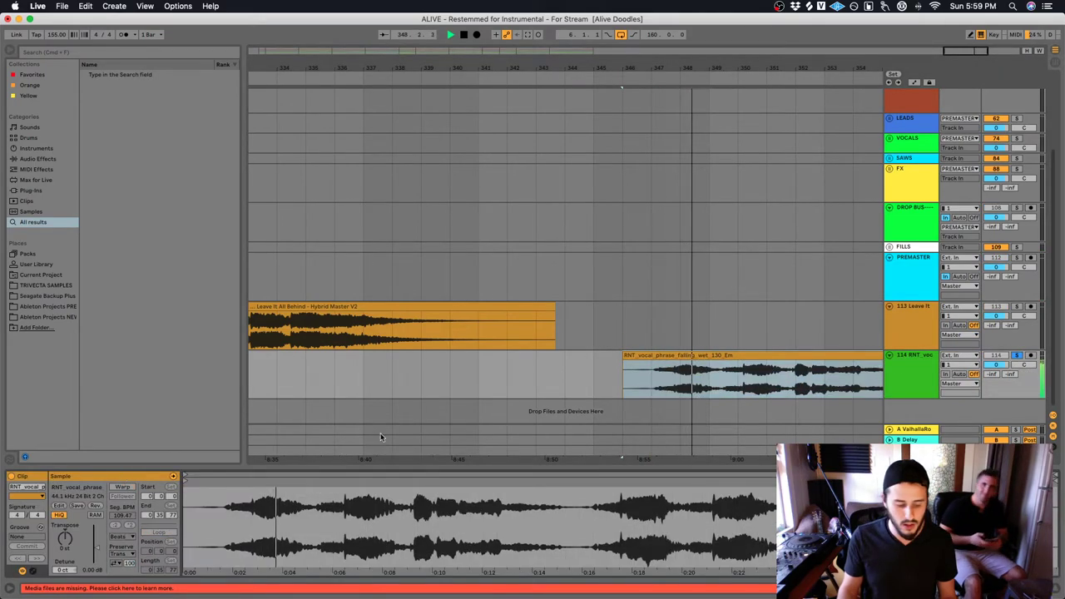
pyautogui.click(651, 383)
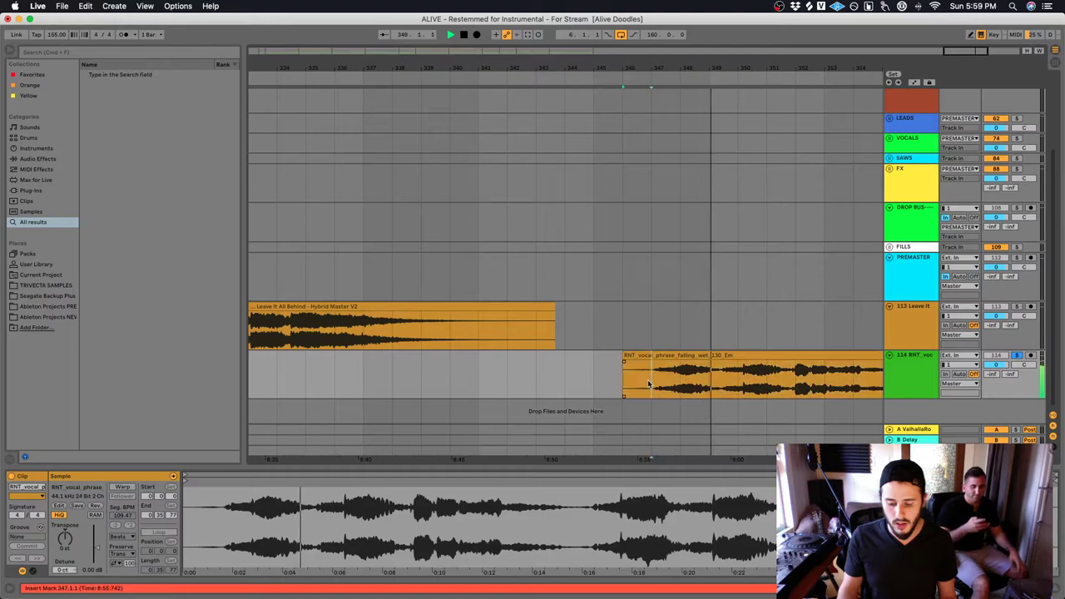
pyautogui.click(126, 35)
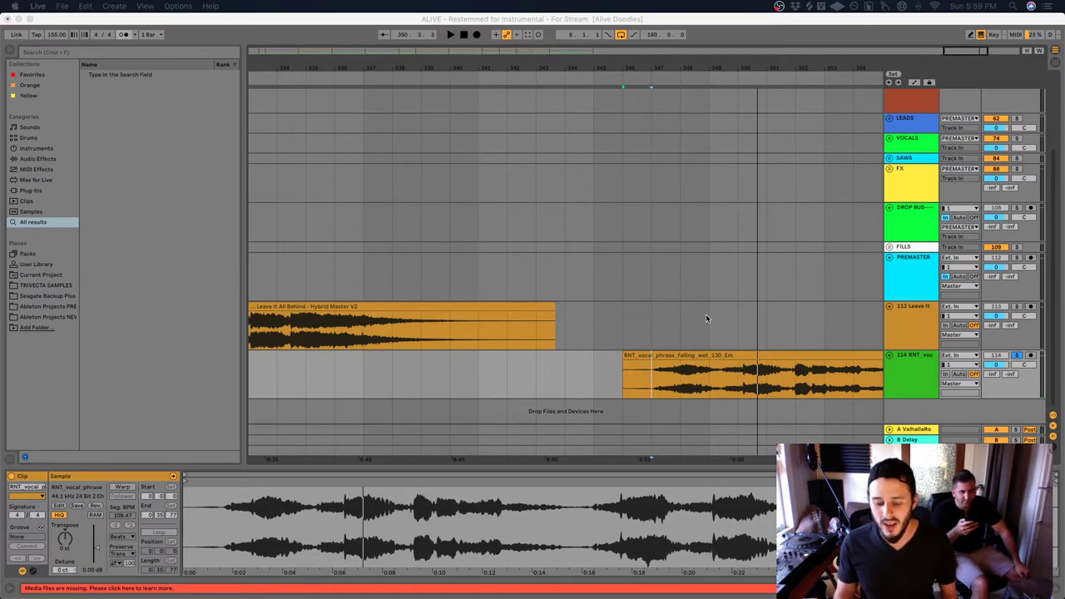
pyautogui.hscroll(3, 632, 341)
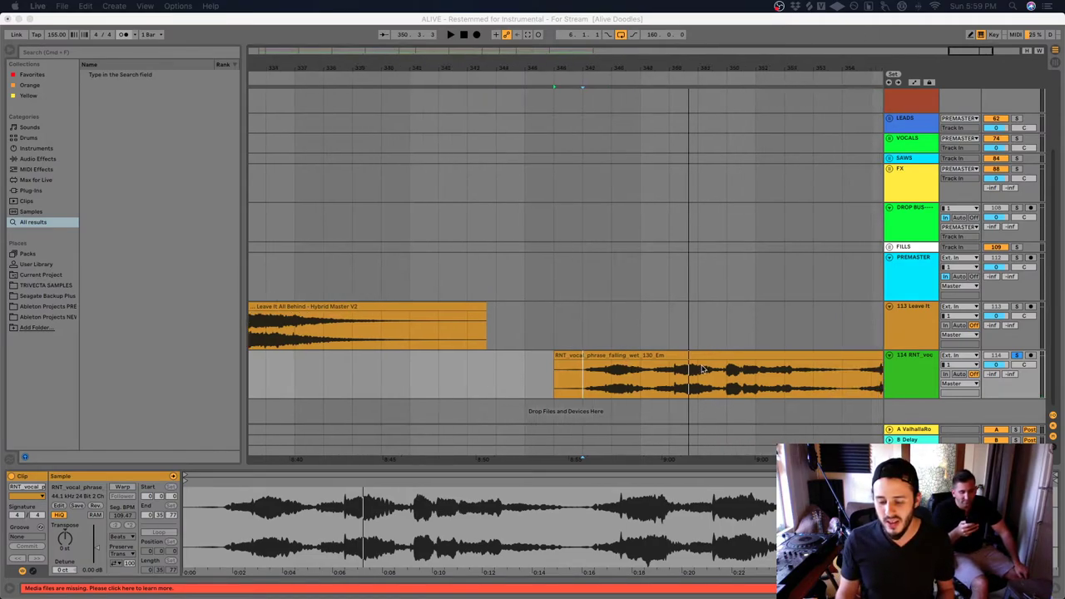
pyautogui.click(555, 366)
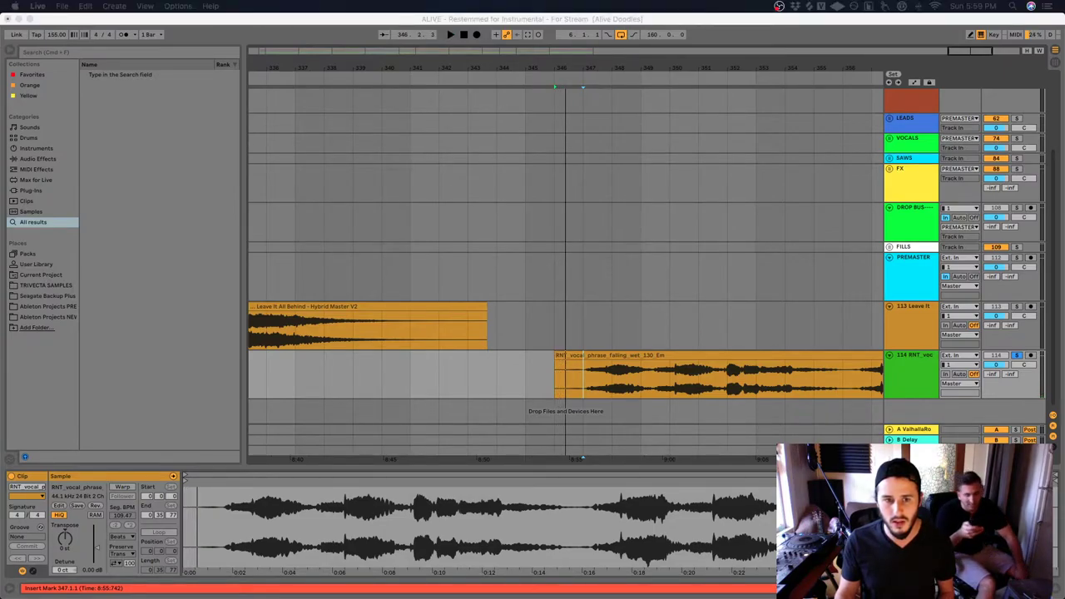
pyautogui.click(588, 387)
pyautogui.press('space')
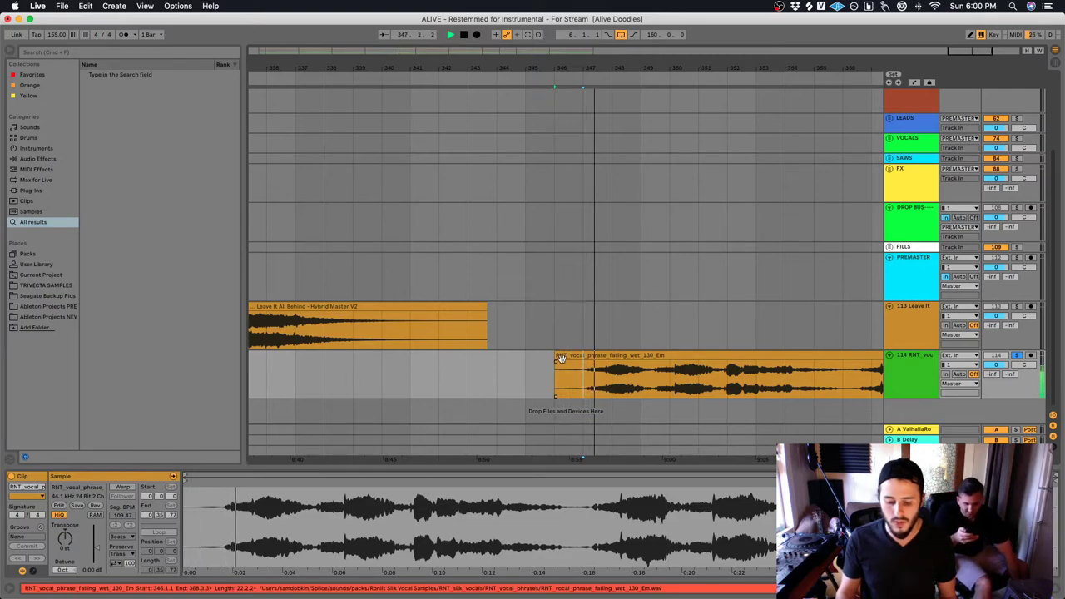
# Trim the start of the RNT vocal phrase clip to bar 347 during playback
pyautogui.moveTo(562, 358); pyautogui.dragTo(591, 358)
pyautogui.moveTo(556, 596)
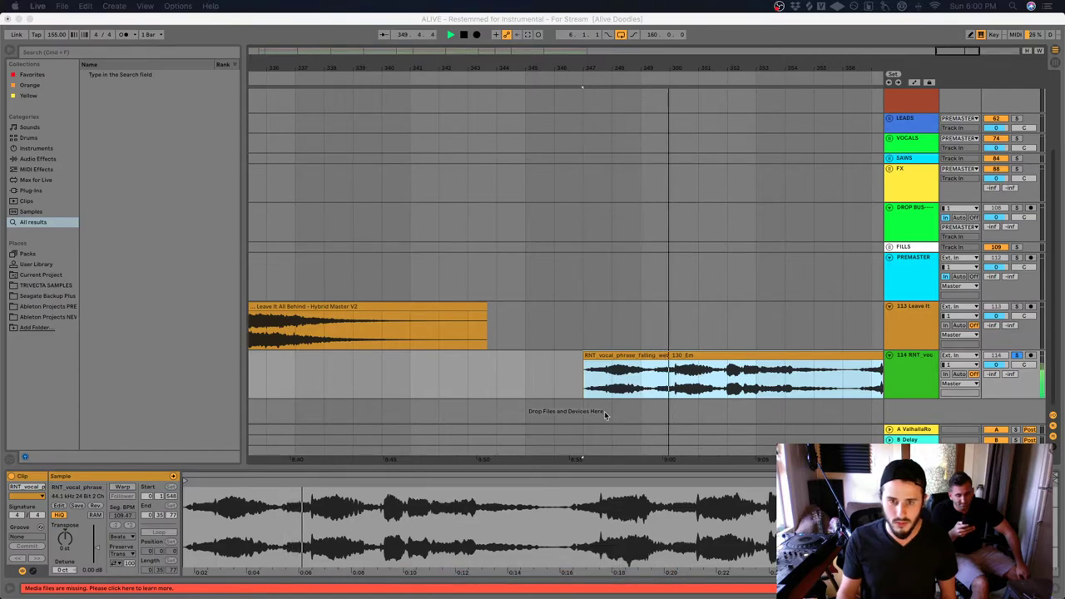
pyautogui.click(588, 328)
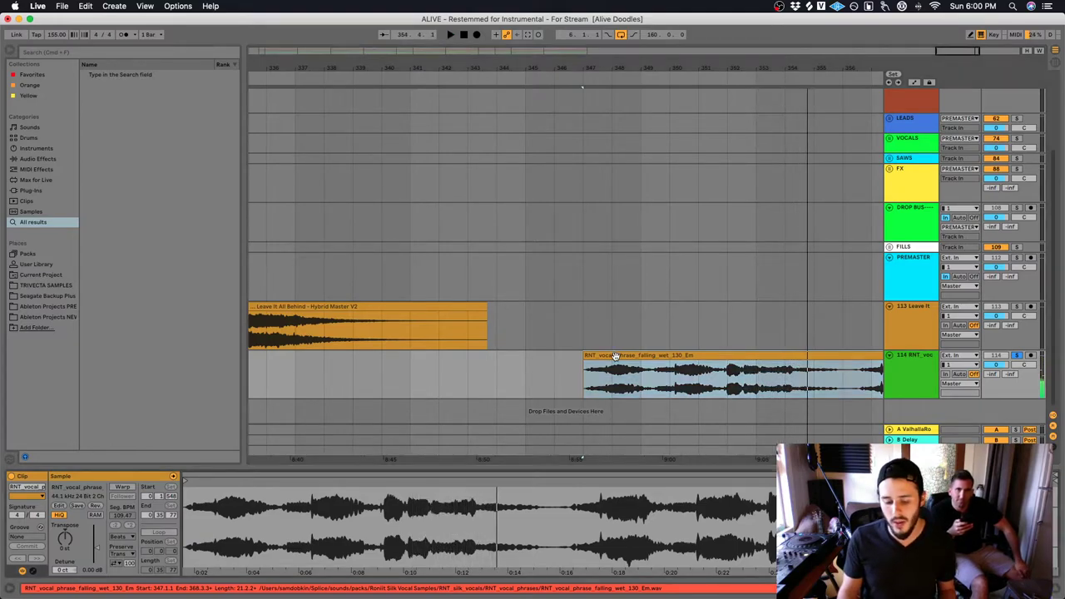
# Turn warping back on for the RNT vocal phrase clip and replay it from bar 347
pyautogui.click(121, 487)
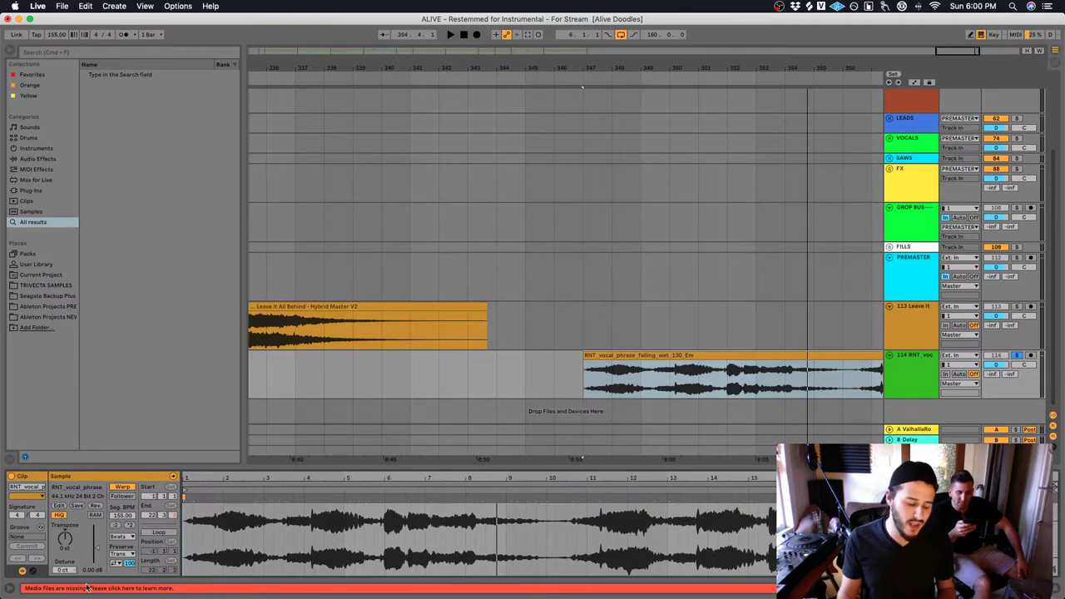
pyautogui.click(580, 585)
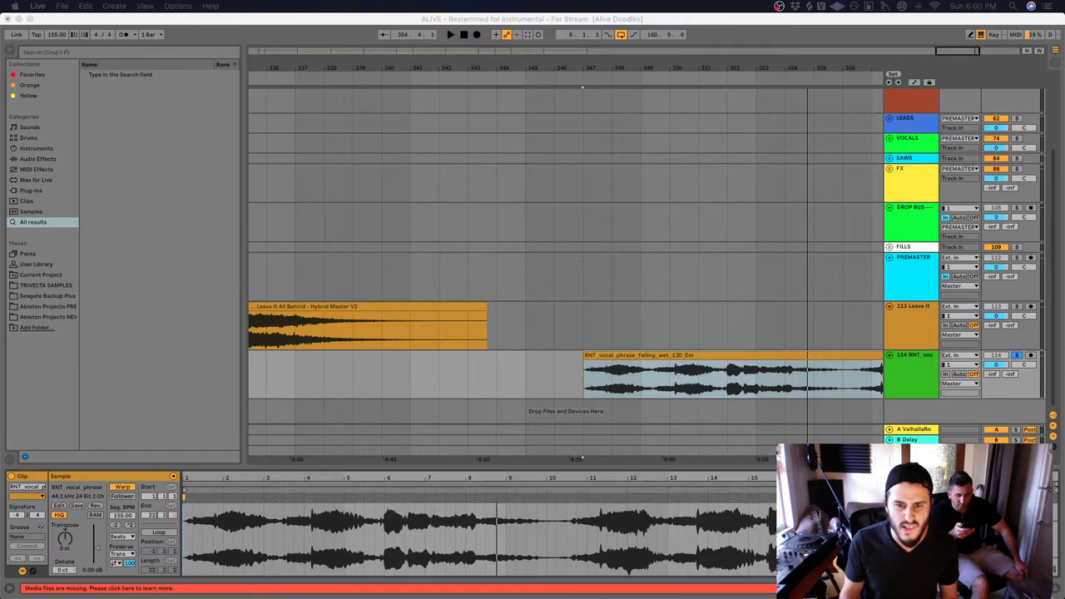
pyautogui.click(613, 333)
pyautogui.press('space')
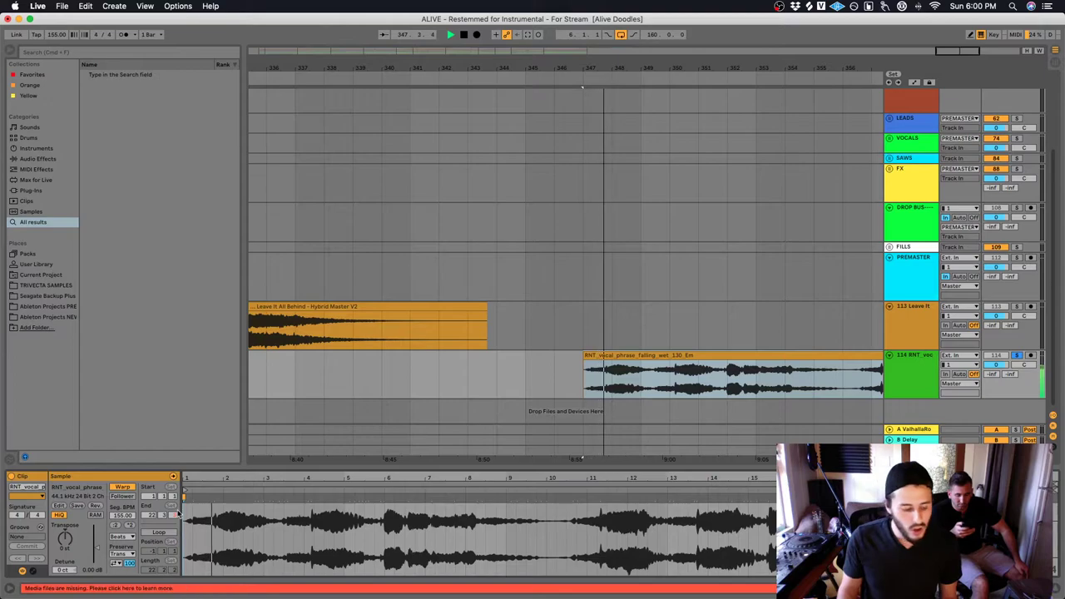
# Set the vocal clip's segment BPM to 130 and its warp mode to Complex Pro, and replay it from bar 347
pyautogui.click(121, 516)
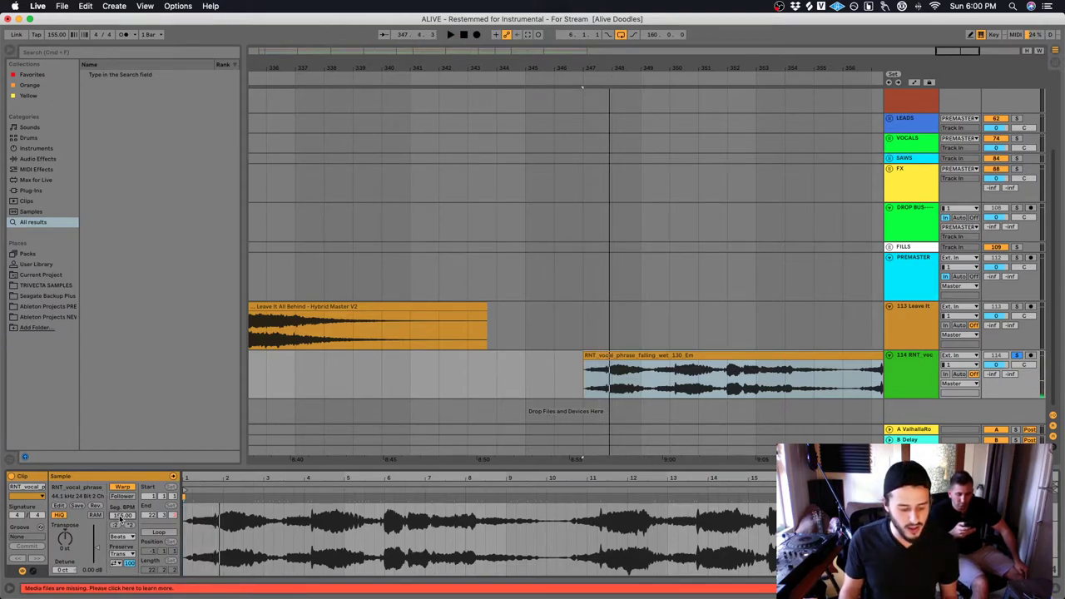
pyautogui.write('130')
pyautogui.press('Return')
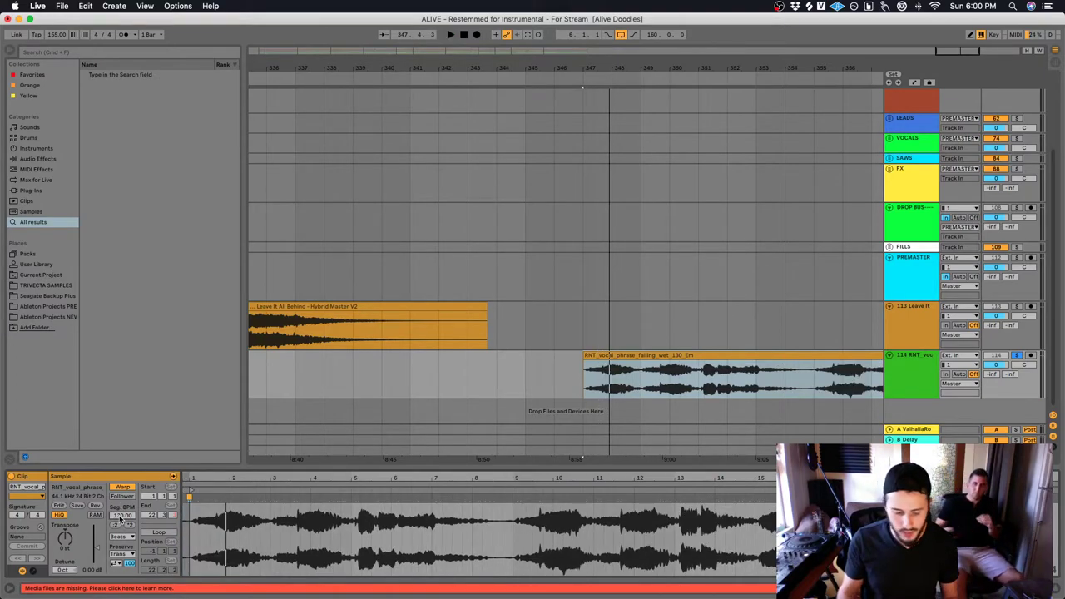
pyautogui.click(121, 537)
pyautogui.click(127, 587)
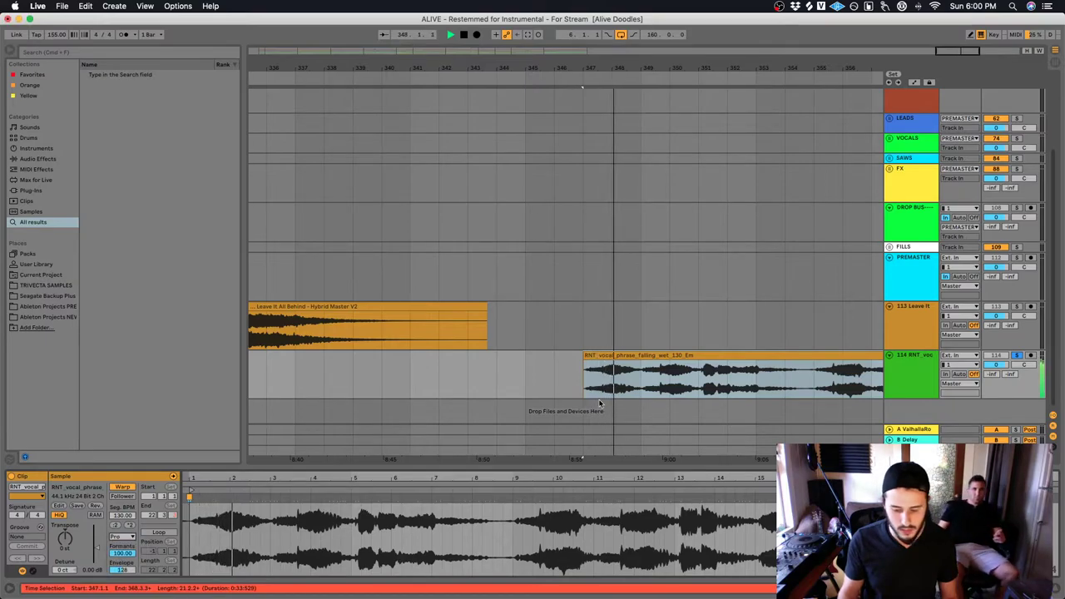
pyautogui.click(341, 272)
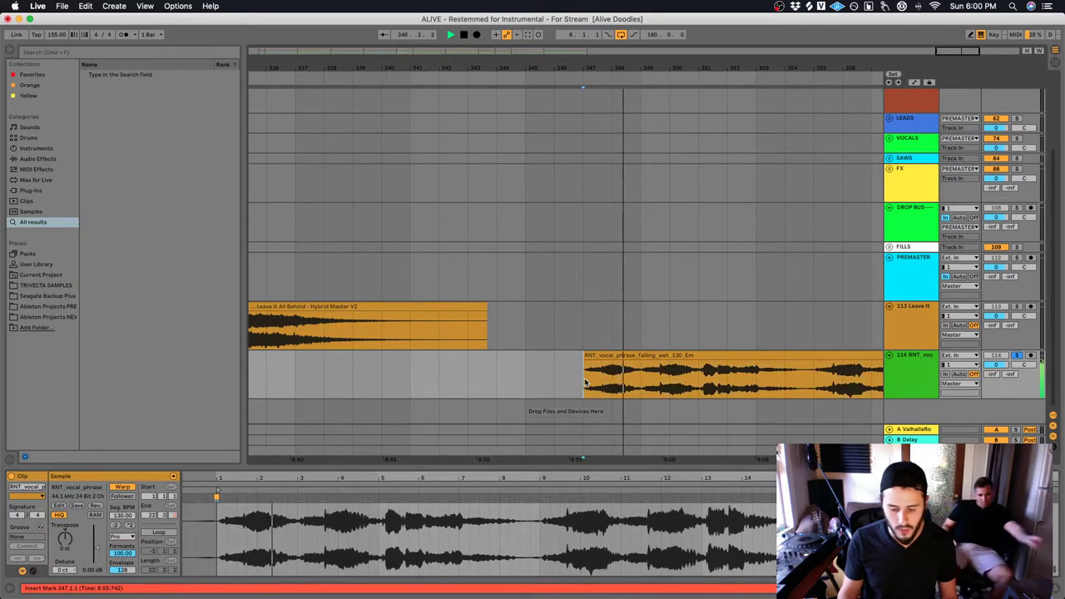
# Try to load the Waves Tune LT (s) Audio Unit on the RNT vocal track and skip the license request
pyautogui.click(48, 192)
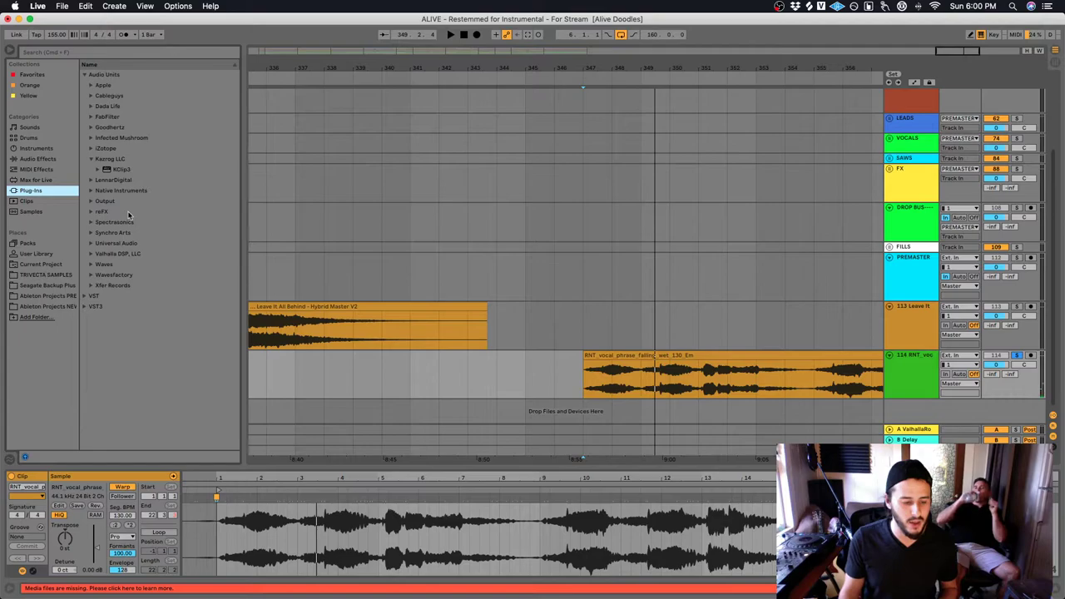
pyautogui.click(94, 265)
pyautogui.click(173, 275)
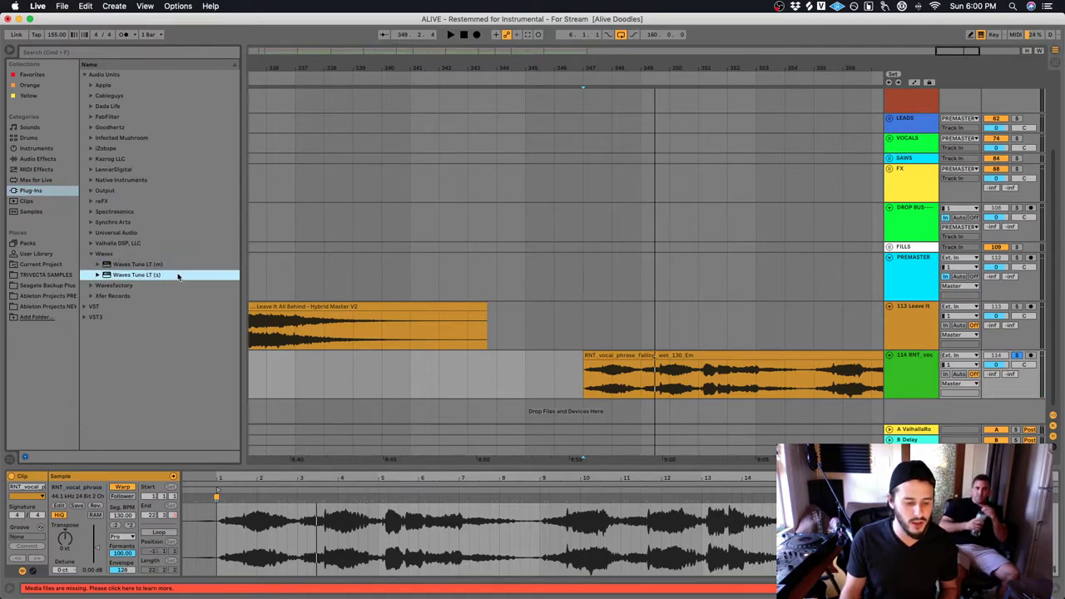
pyautogui.moveTo(533, 339); pyautogui.dragTo(537, 341)
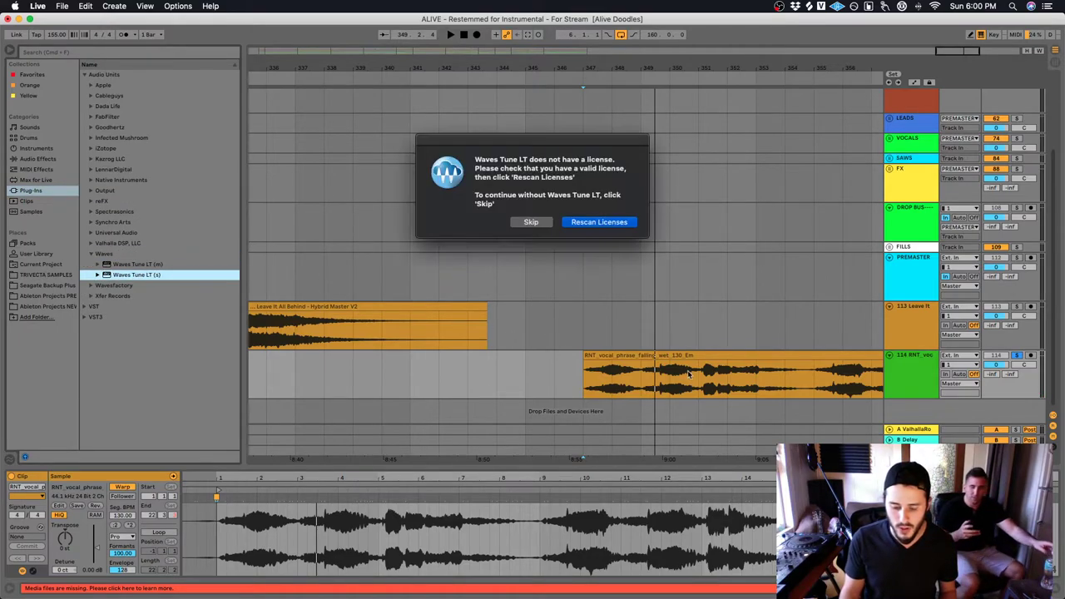
pyautogui.click(531, 222)
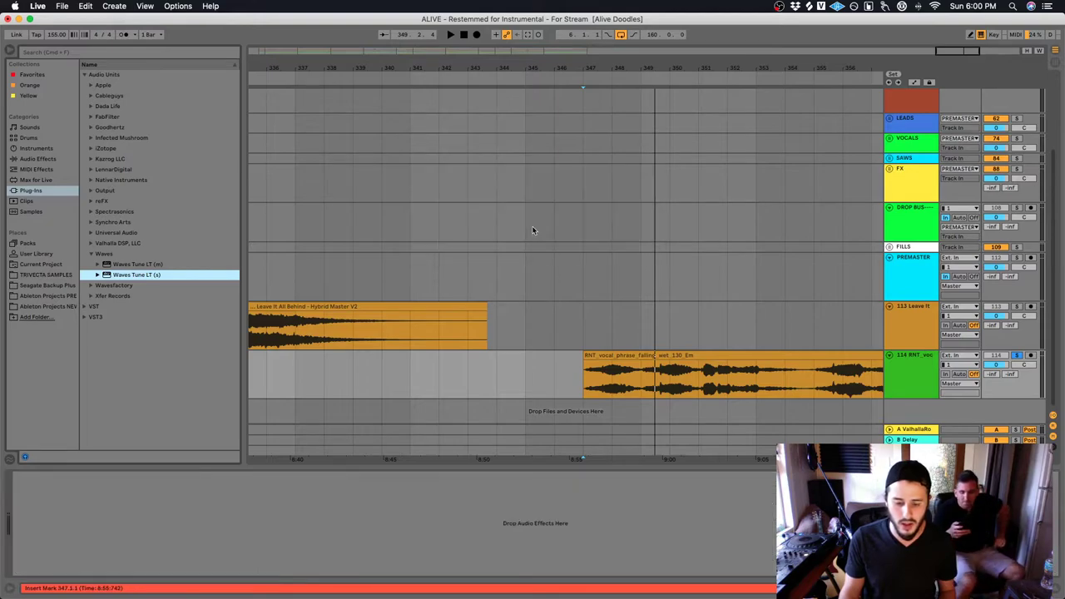
# Load the VST version of Waves Tune LT Stereo from WaveShell1-VST 9.92 onto the RNT vocal track
pyautogui.click(87, 307)
pyautogui.click(91, 95)
pyautogui.click(98, 107)
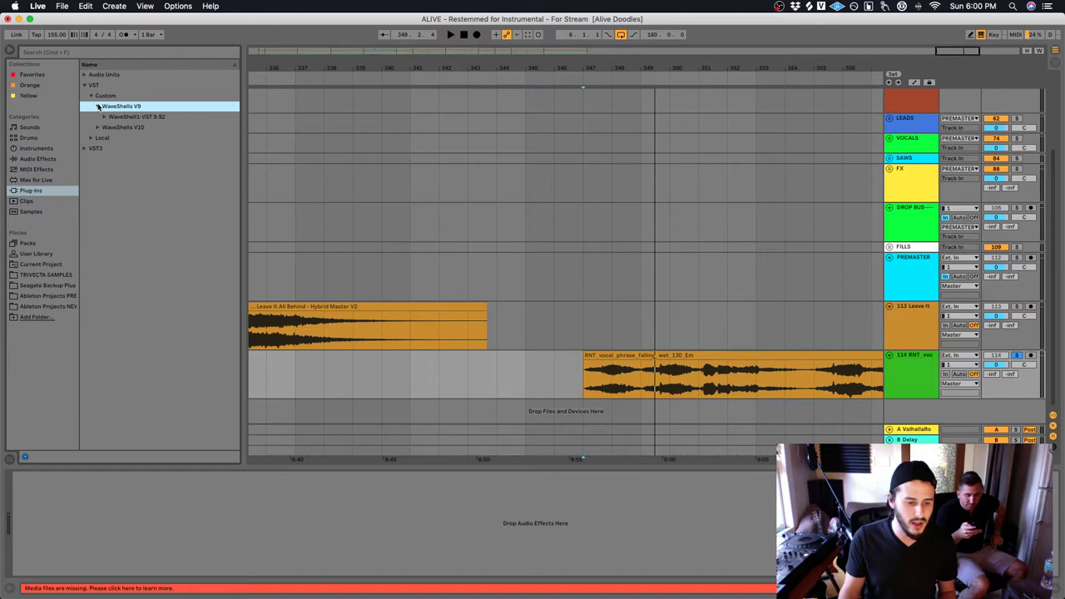
pyautogui.click(104, 118)
pyautogui.scroll(-15, 154, 212)
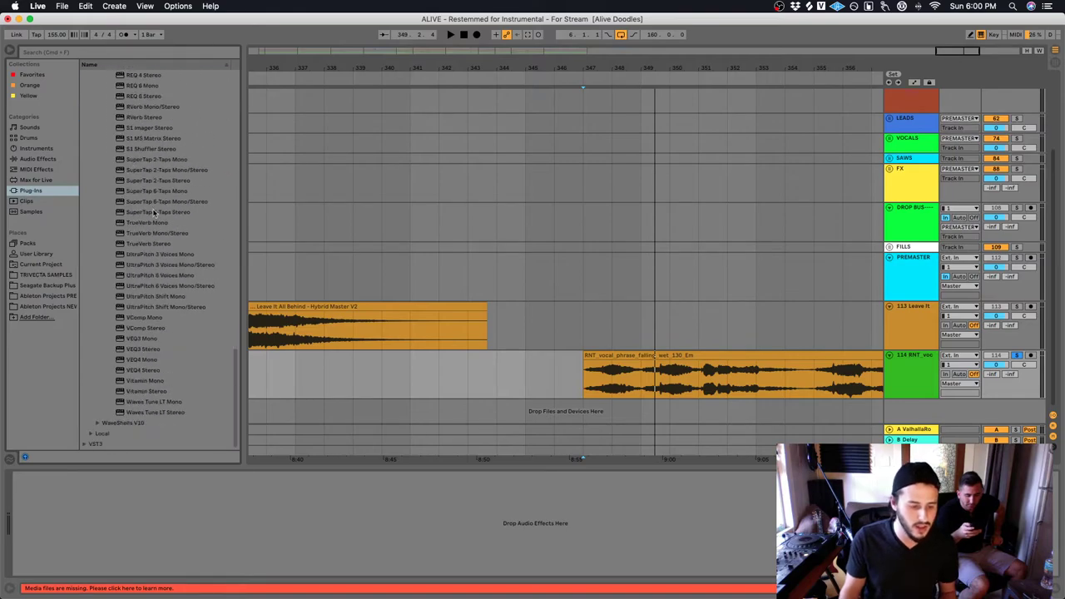
pyautogui.click(182, 413)
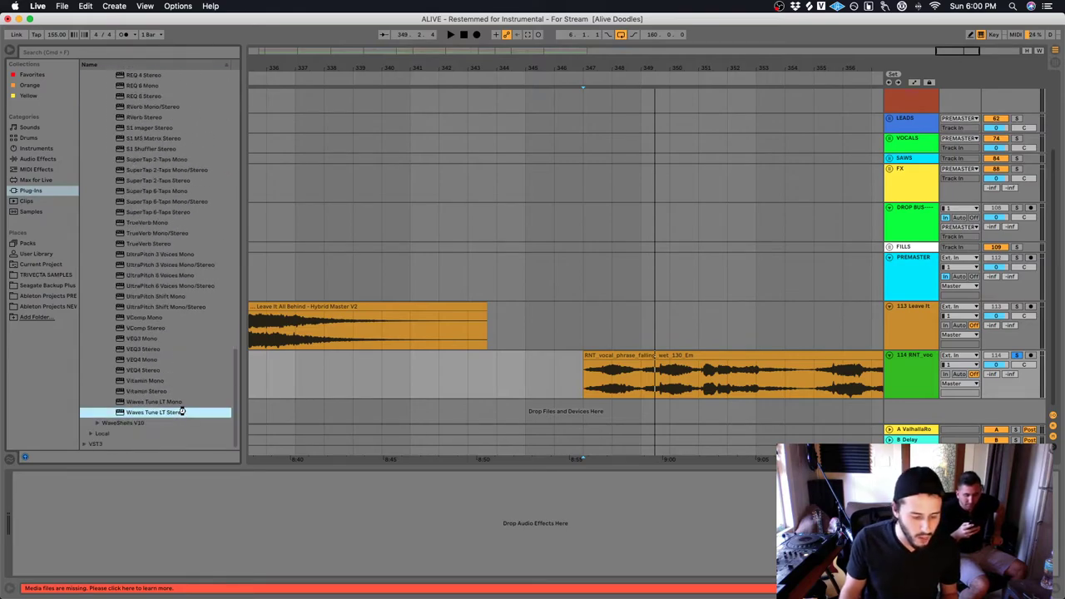
pyautogui.moveTo(582, 389); pyautogui.dragTo(584, 388)
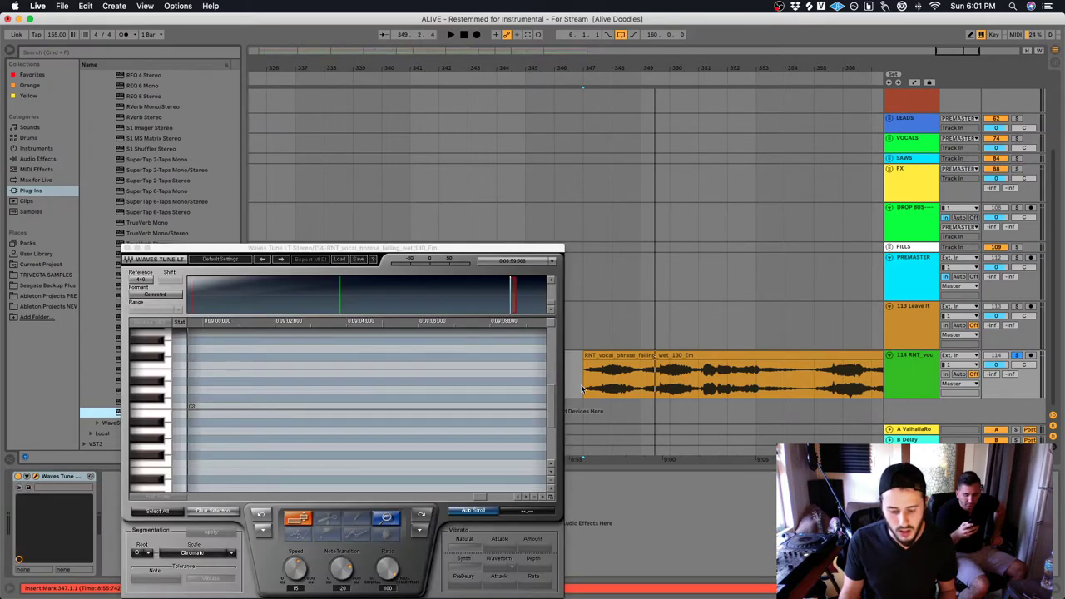
# Play the vocal phrase from bar 347 so Waves Tune LT scans its pitch, and bring the detected notes into view
pyautogui.click(587, 386)
pyautogui.press('space')
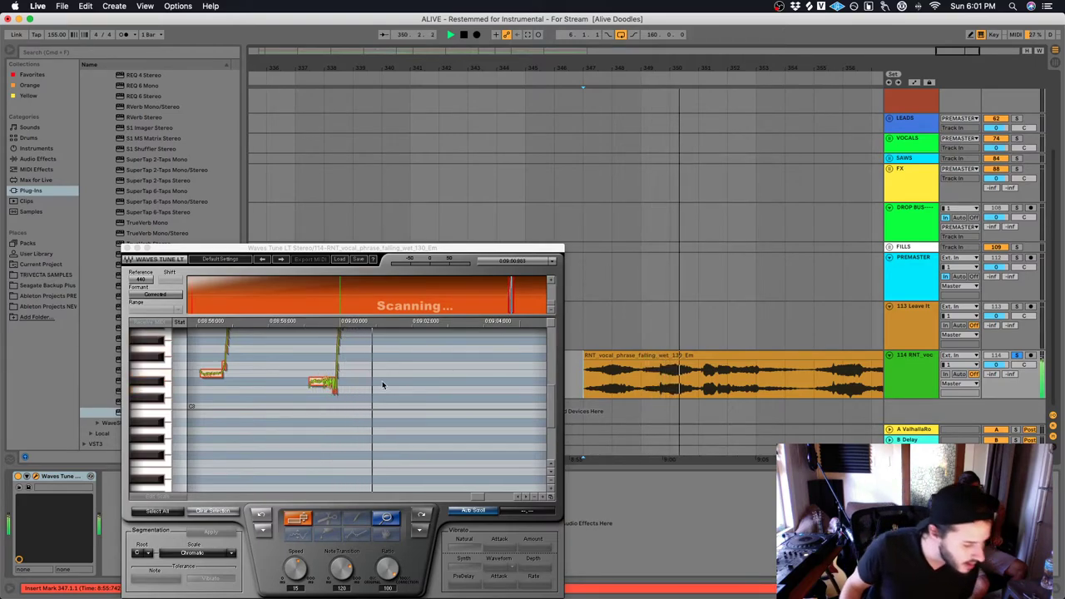
pyautogui.press('space')
pyautogui.scroll(3, 384, 386)
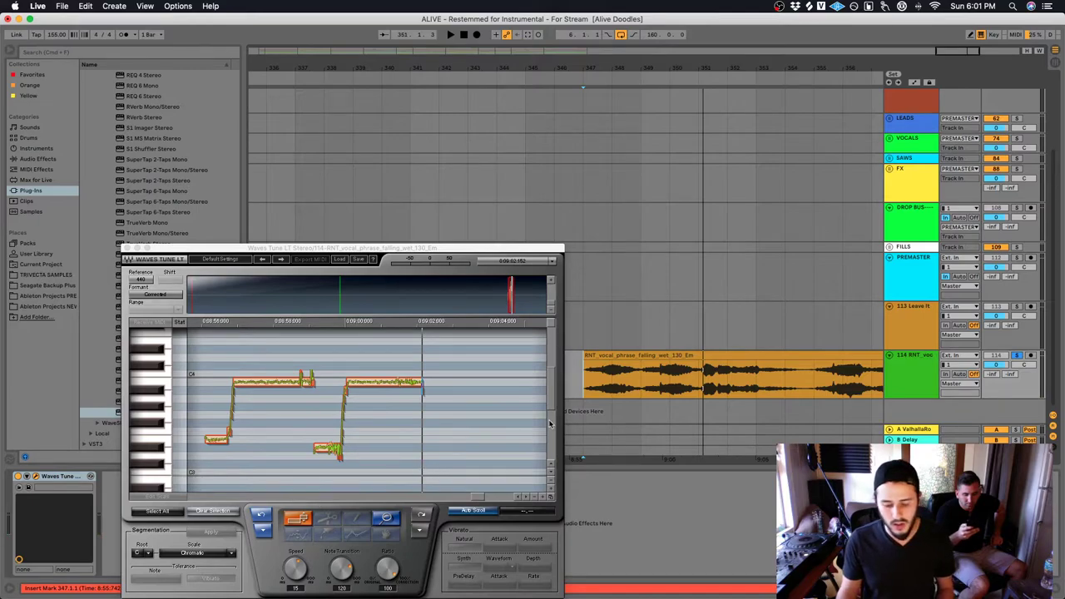
# Raise the second low vocal note to the first low note's pitch, with Speed and Note Transition at 0, during playback
pyautogui.press('space')
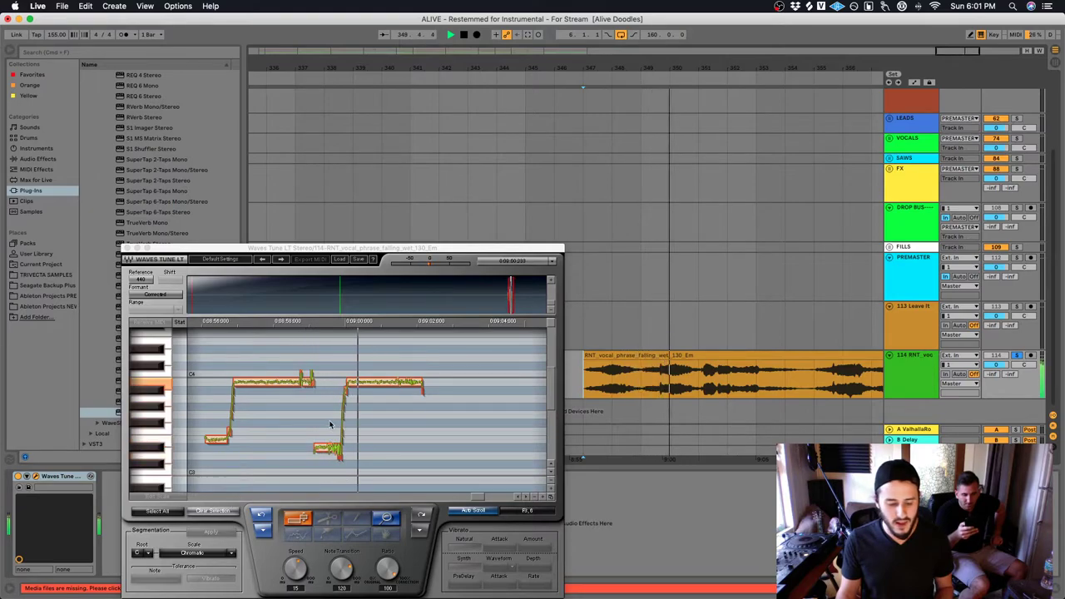
pyautogui.moveTo(327, 450); pyautogui.dragTo(327, 442)
pyautogui.press('space')
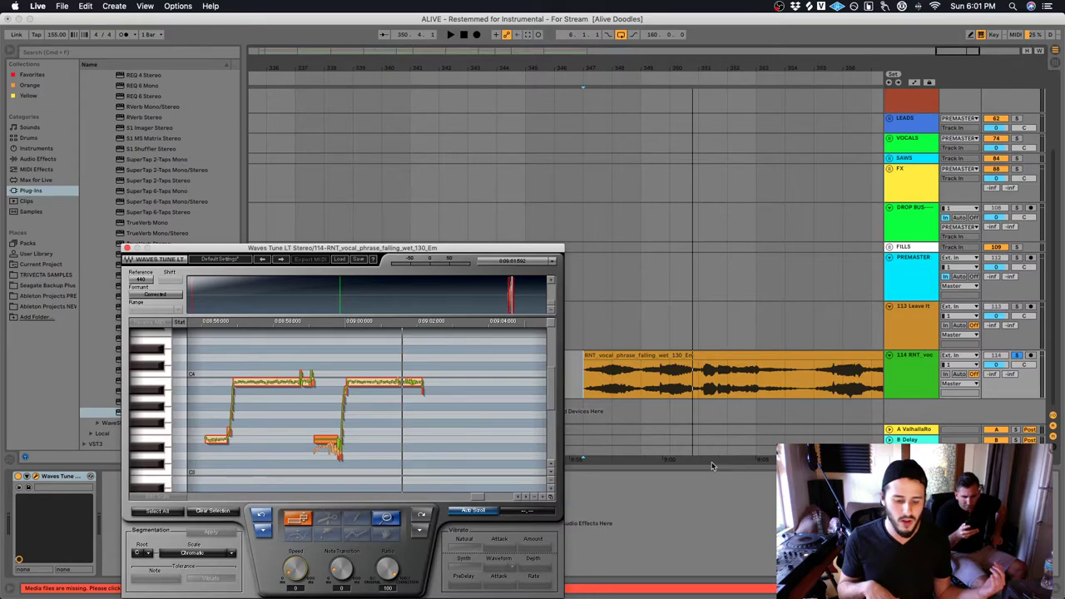
# Play the vocal from bar 351 to scan the following notes into Waves Tune LT
pyautogui.click(700, 388)
pyautogui.press('space')
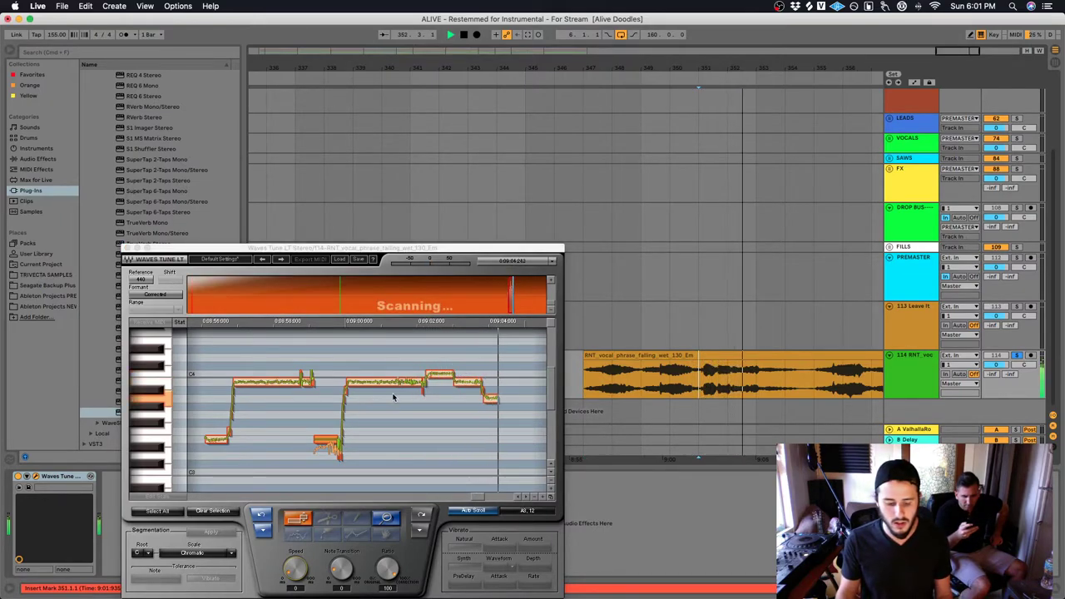
pyautogui.press('space')
# Duplicate the RNT vocal track and replace the copy's pitch corrector with a fresh Waves Tune LT Stereo
pyautogui.click(896, 378)
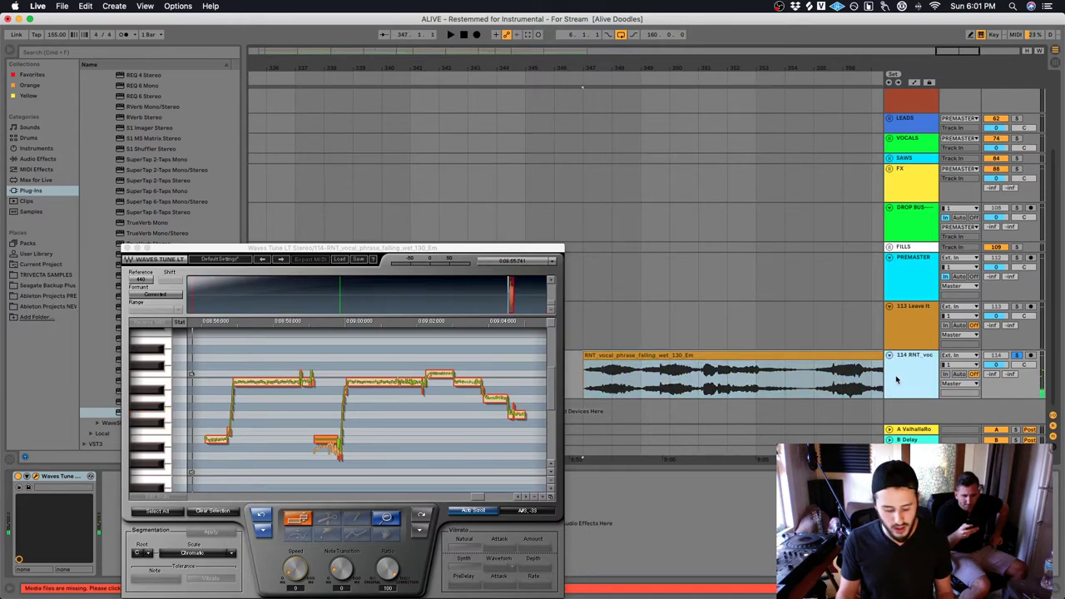
pyautogui.press('super+d')
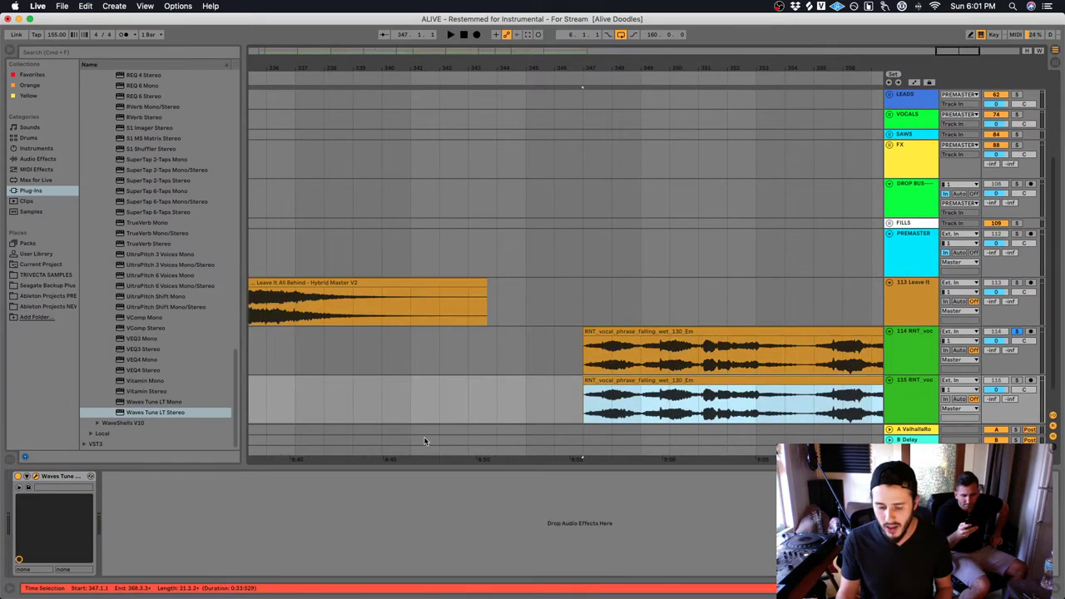
pyautogui.press('Delete')
pyautogui.click(168, 413)
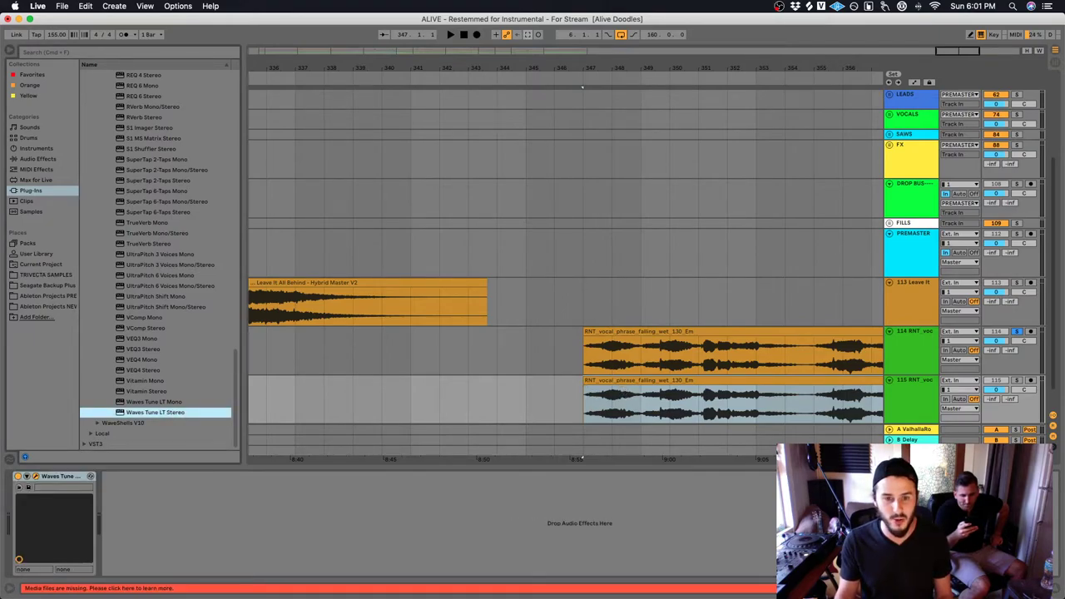
# Solo the duplicate vocal track instead of the original and play it from bar 347 to scan its notes
pyautogui.press('space')
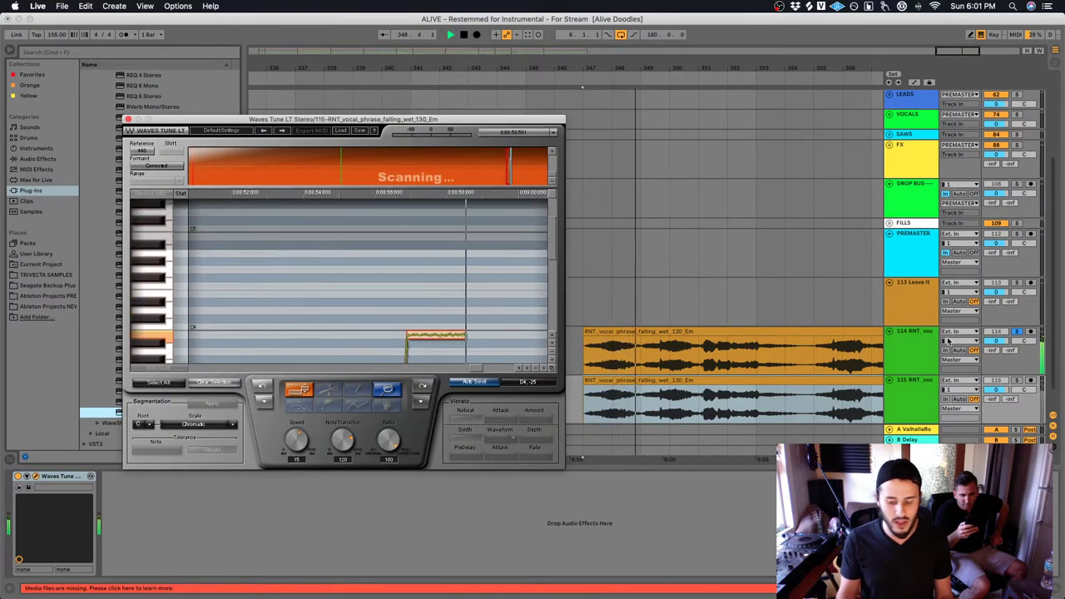
pyautogui.press('space')
pyautogui.click(1016, 380)
pyautogui.click(913, 392)
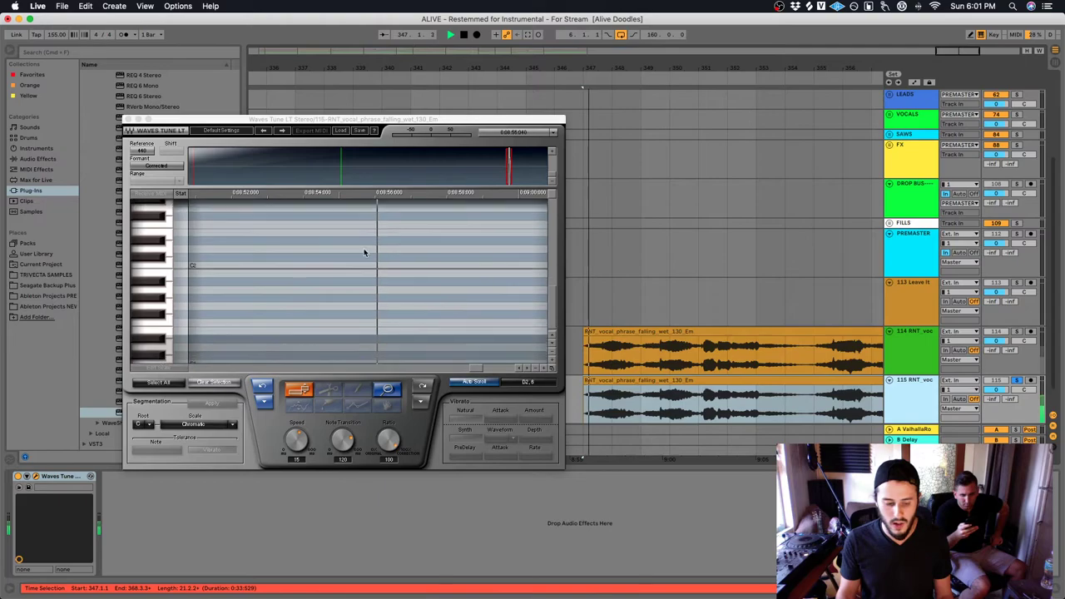
pyautogui.press('space')
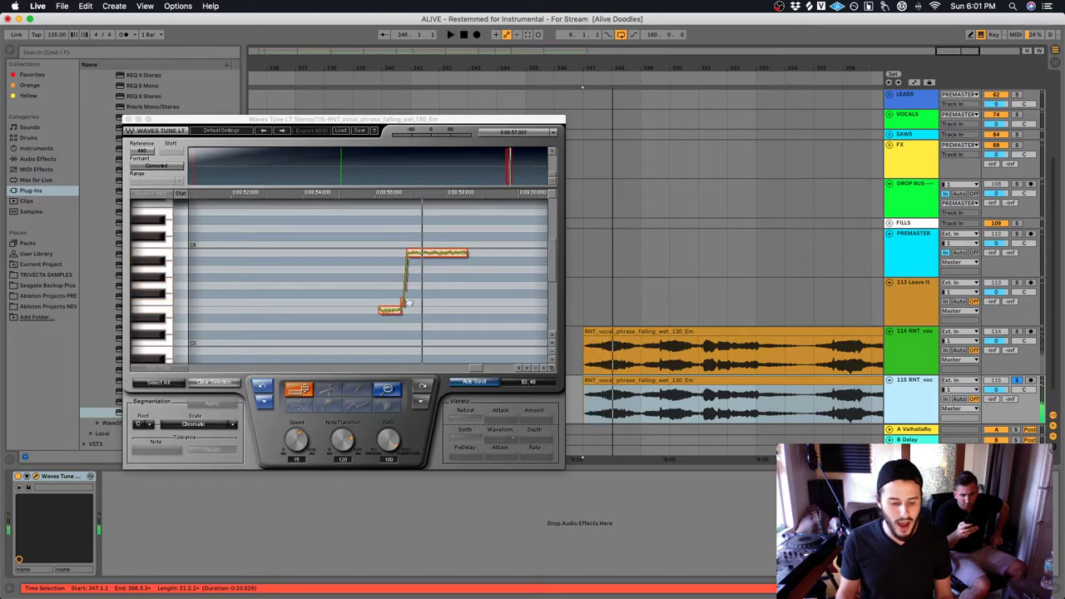
# Lower the duplicate's first high note to the opening low note's pitch, set Speed to 2 and Note Transition to 0, and replay
pyautogui.moveTo(438, 254); pyautogui.dragTo(433, 312)
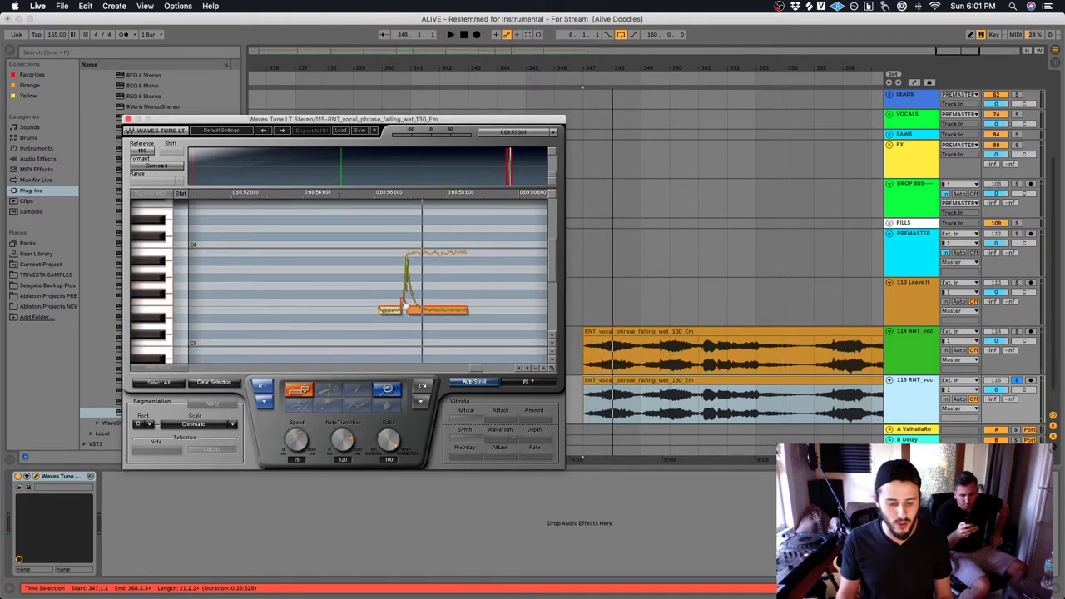
pyautogui.press('space')
pyautogui.moveTo(342, 439); pyautogui.dragTo(346, 449)
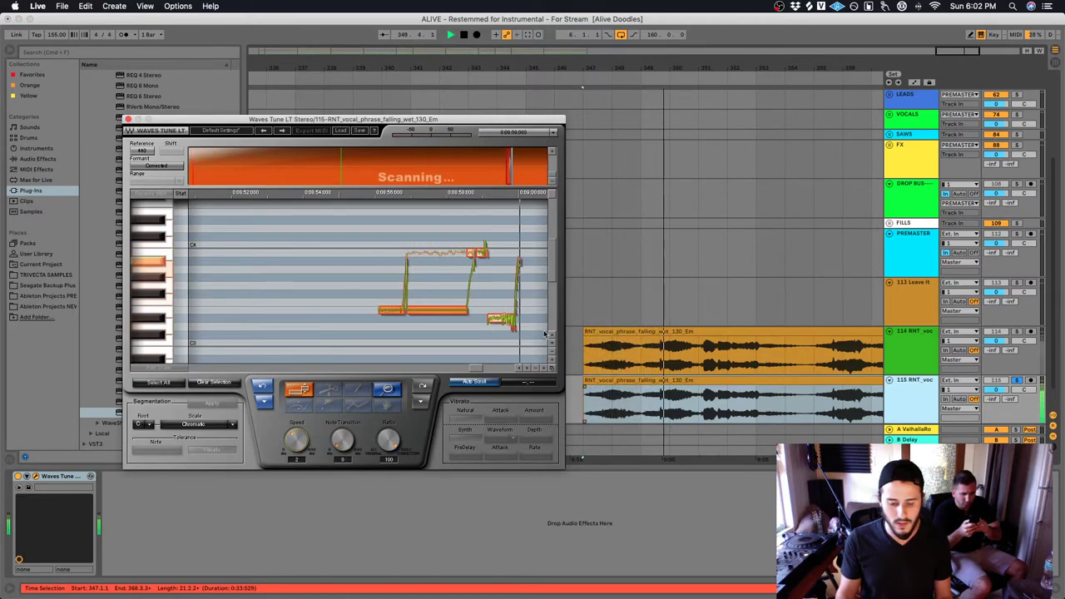
pyautogui.press('space')
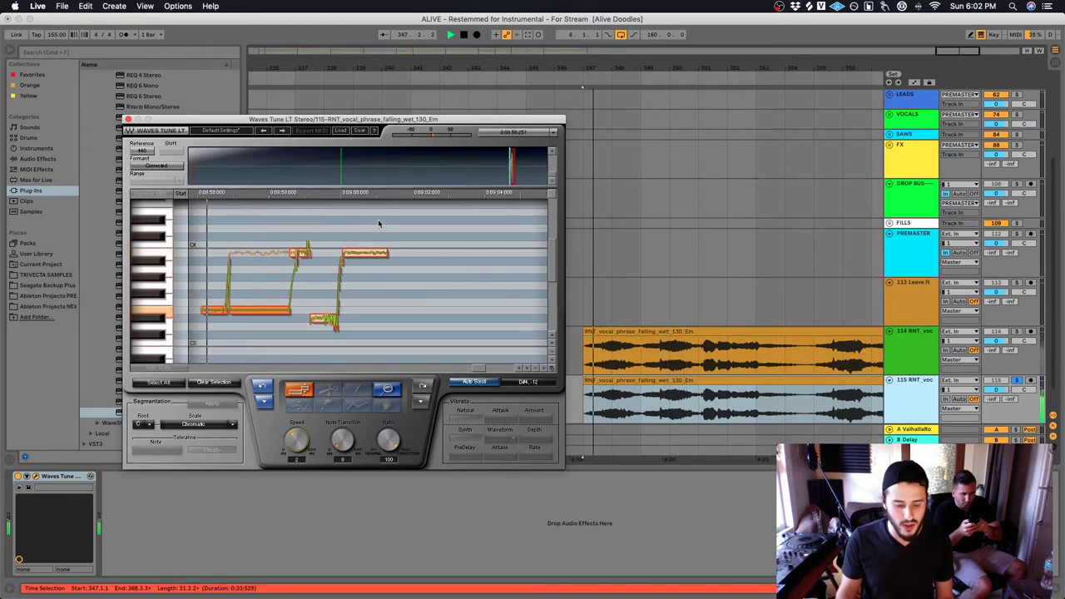
# Move the duplicate's remaining scanned notes onto the opening note's pitch to form a monotone line, auditioning it in between
pyautogui.moveTo(371, 261); pyautogui.dragTo(366, 313)
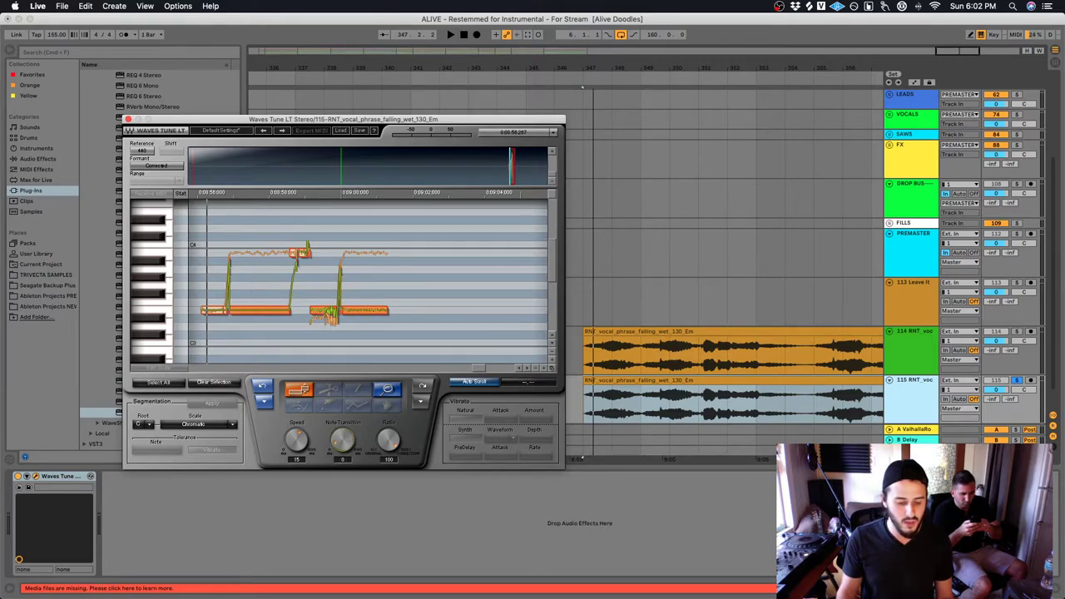
pyautogui.press('space')
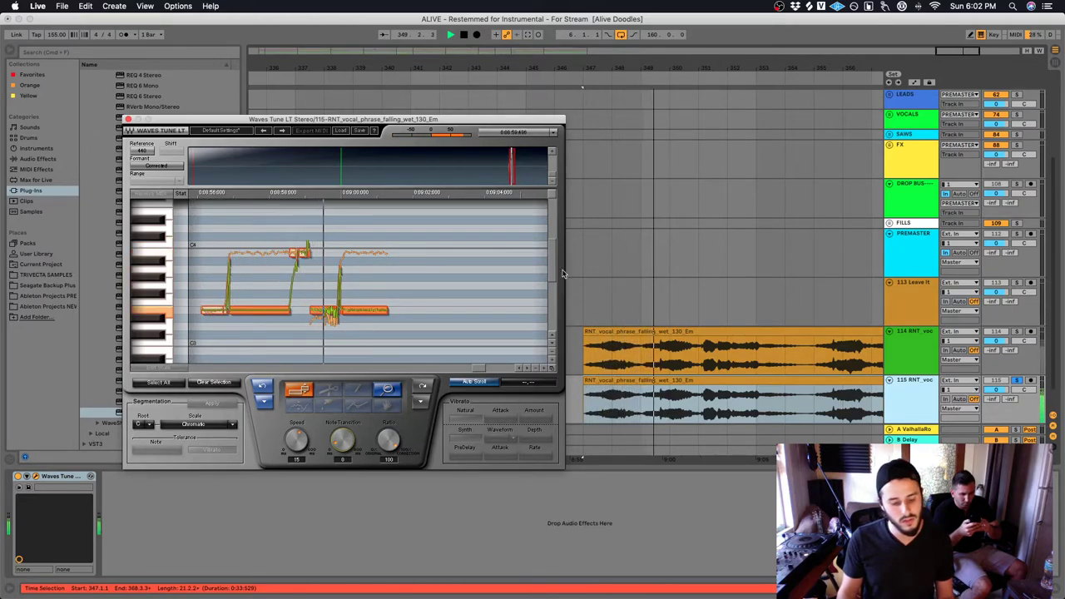
pyautogui.moveTo(302, 251); pyautogui.dragTo(298, 320)
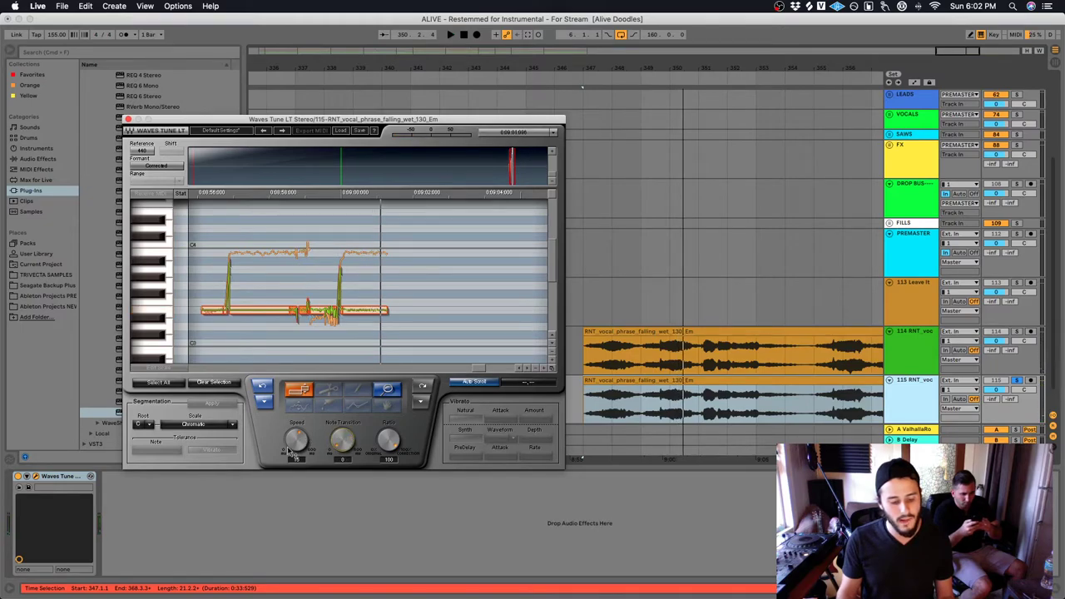
# Solo the original vocal together with the duplicate, play both from bar 347, and lower the duplicate's volume by a few decibels
pyautogui.click(1016, 333)
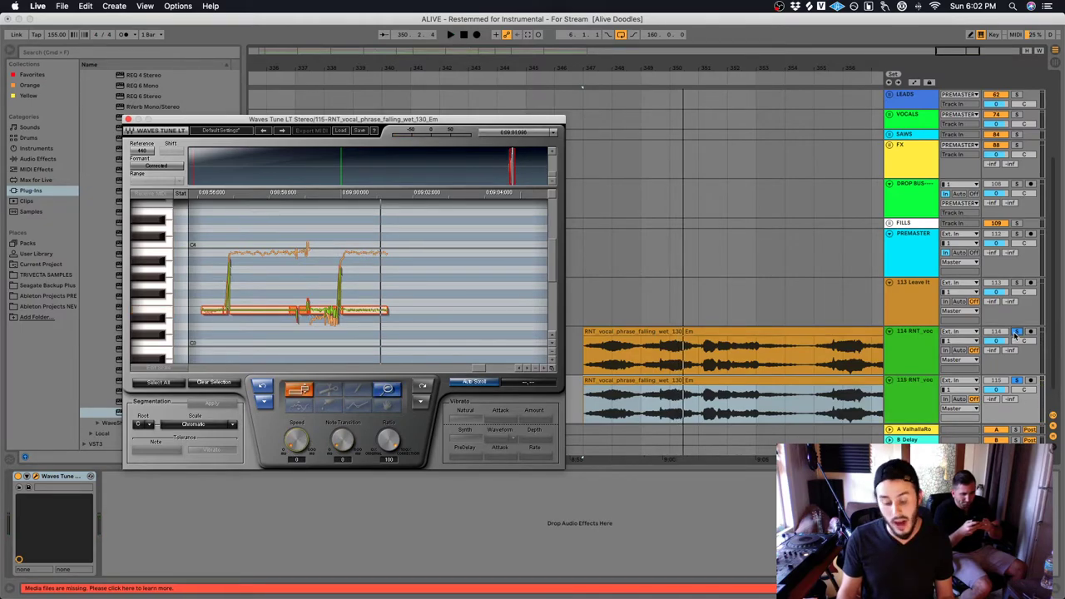
pyautogui.press('space')
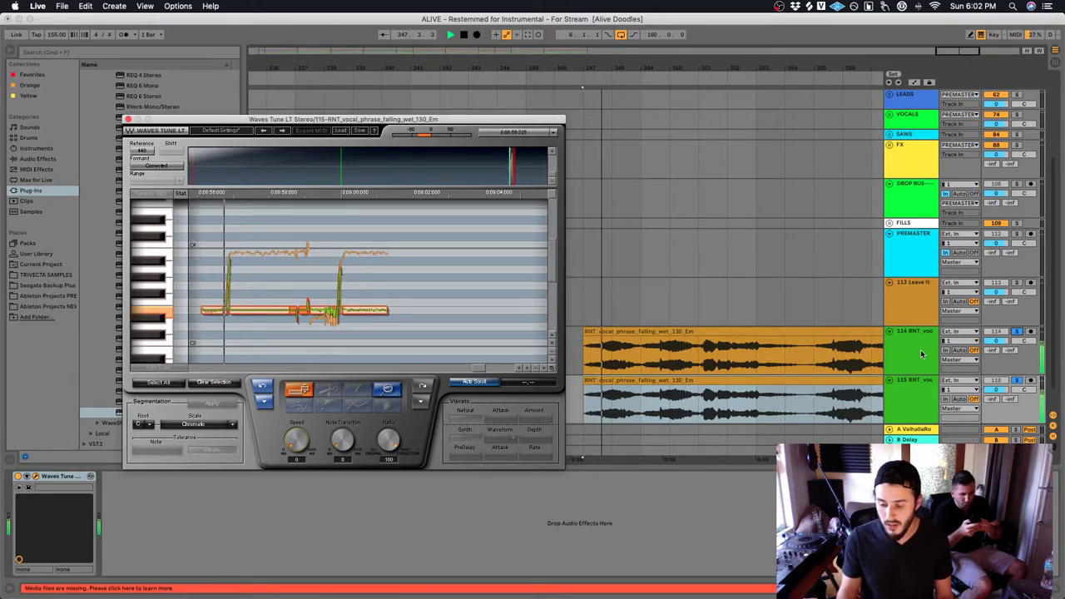
pyautogui.moveTo(997, 390); pyautogui.dragTo(997, 393)
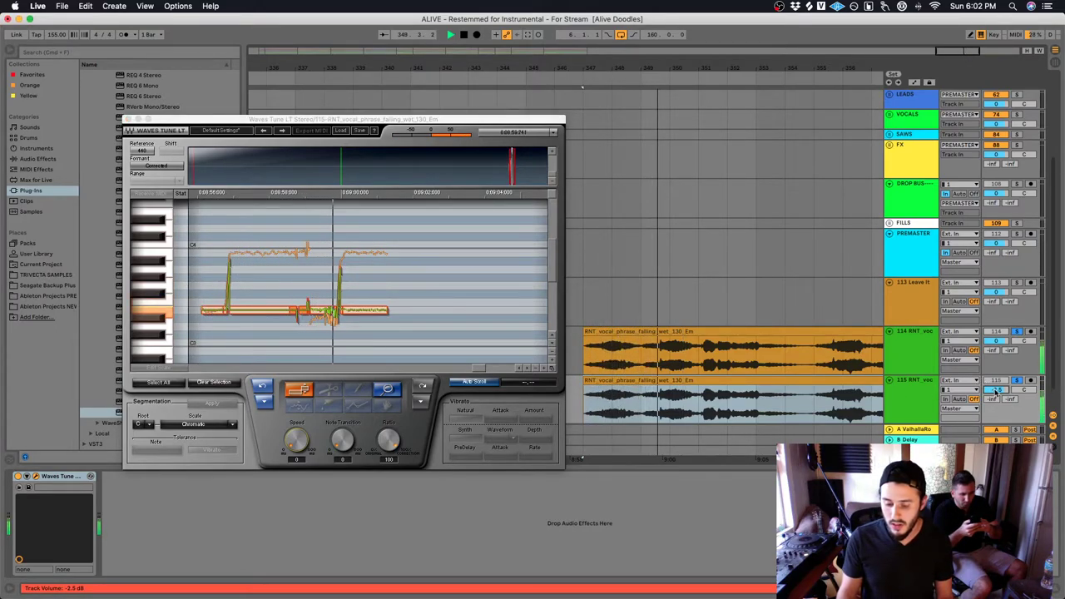
# Duplicate the second vocal track and replace the copy's tuning plug-in with a fresh Waves Tune LT Stereo
pyautogui.click(914, 393)
pyautogui.press('super+d')
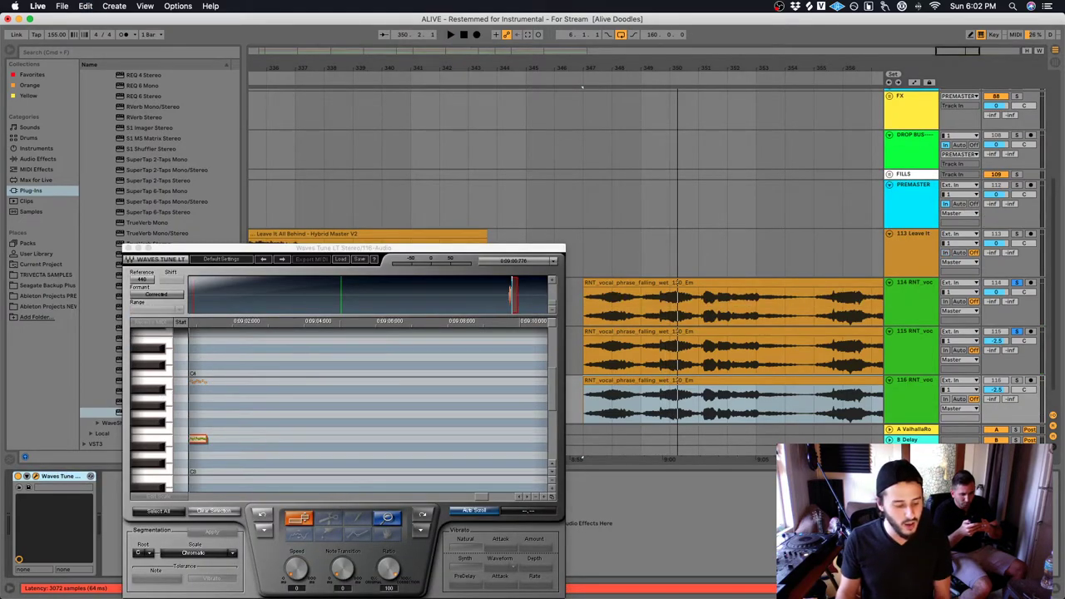
pyautogui.press('Delete')
pyautogui.click(145, 413)
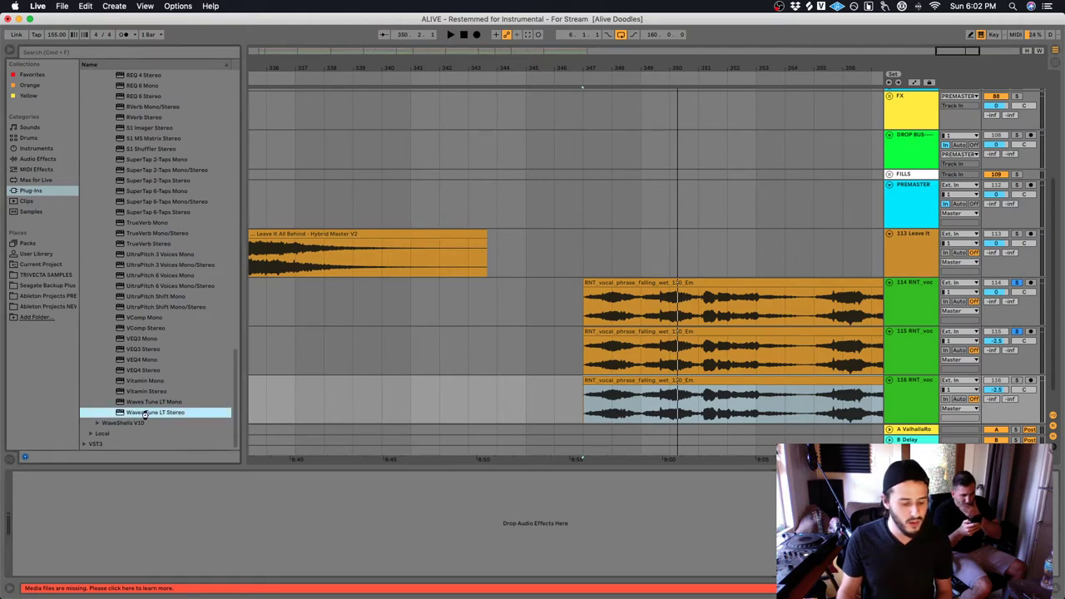
# Play the new third vocal track from bar 347 and solo it so Waves Tune LT scans its opening notes
pyautogui.moveTo(568, 388); pyautogui.dragTo(587, 397)
pyautogui.click(587, 396)
pyautogui.press('space')
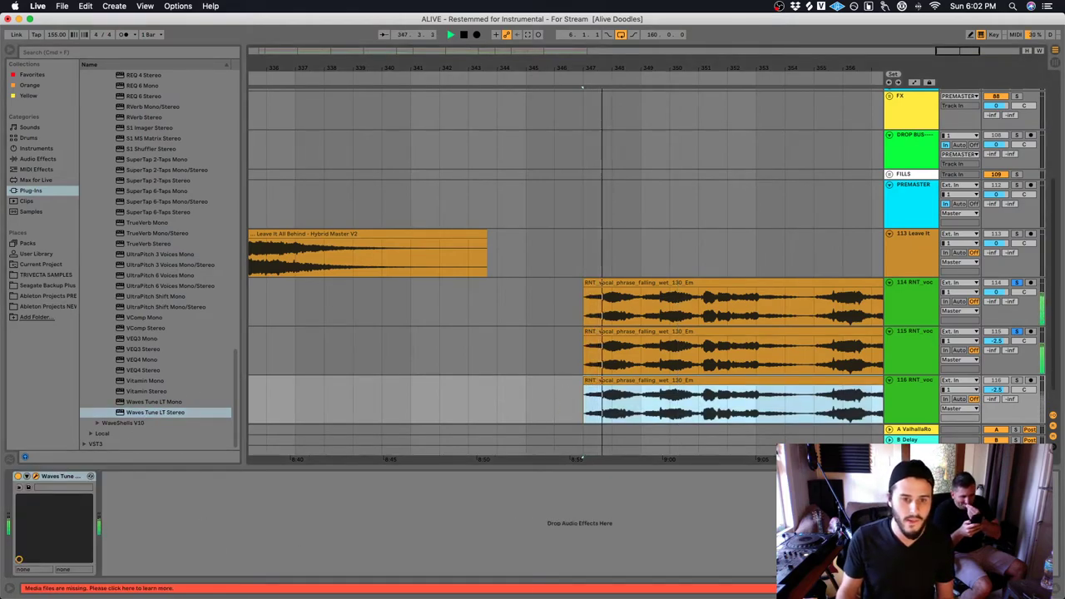
pyautogui.click(1017, 380)
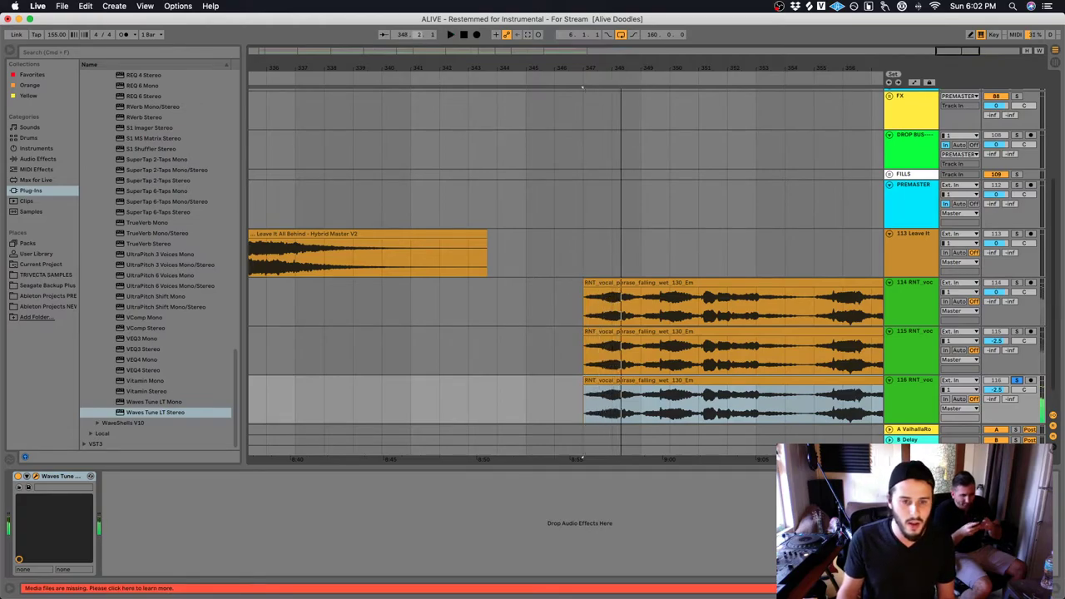
pyautogui.scroll(-3, 261, 188)
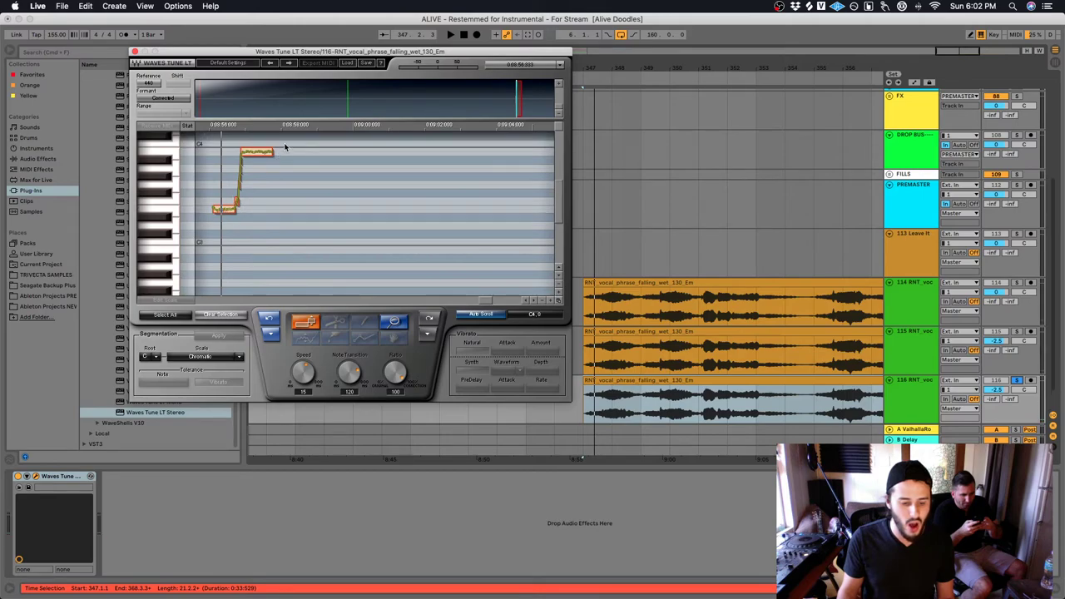
# Lower the third vocal's scanned notes onto G2 to form a low monotone harmony, playing it in between to scan more
pyautogui.moveTo(221, 209); pyautogui.dragTo(215, 284)
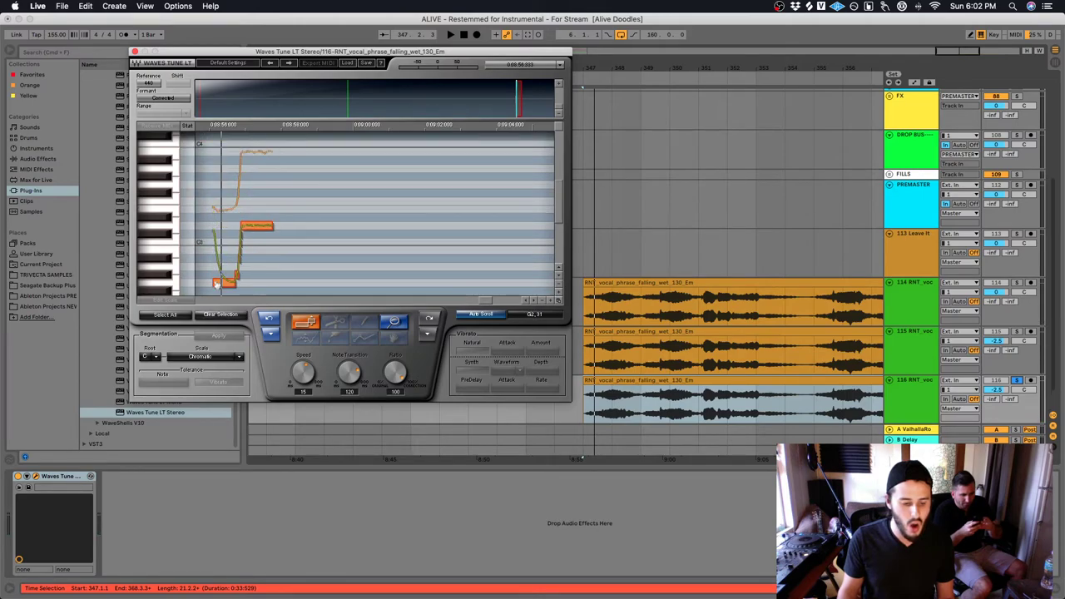
pyautogui.moveTo(254, 225)
pyautogui.mouseDown()
pyautogui.moveTo(250, 280)
pyautogui.moveTo(249, 244)
pyautogui.mouseUp()
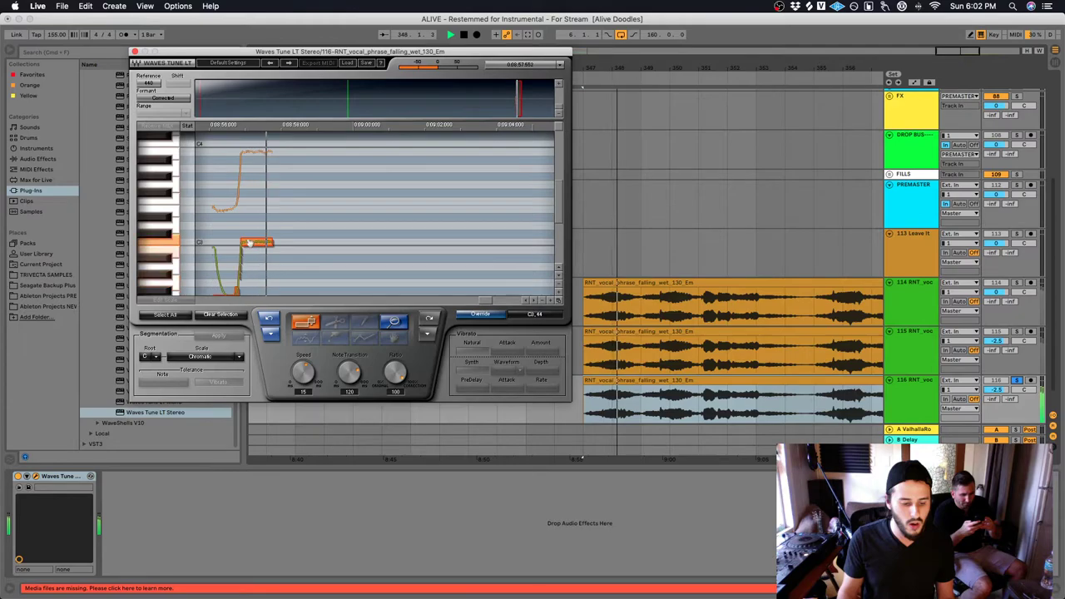
pyautogui.press('space')
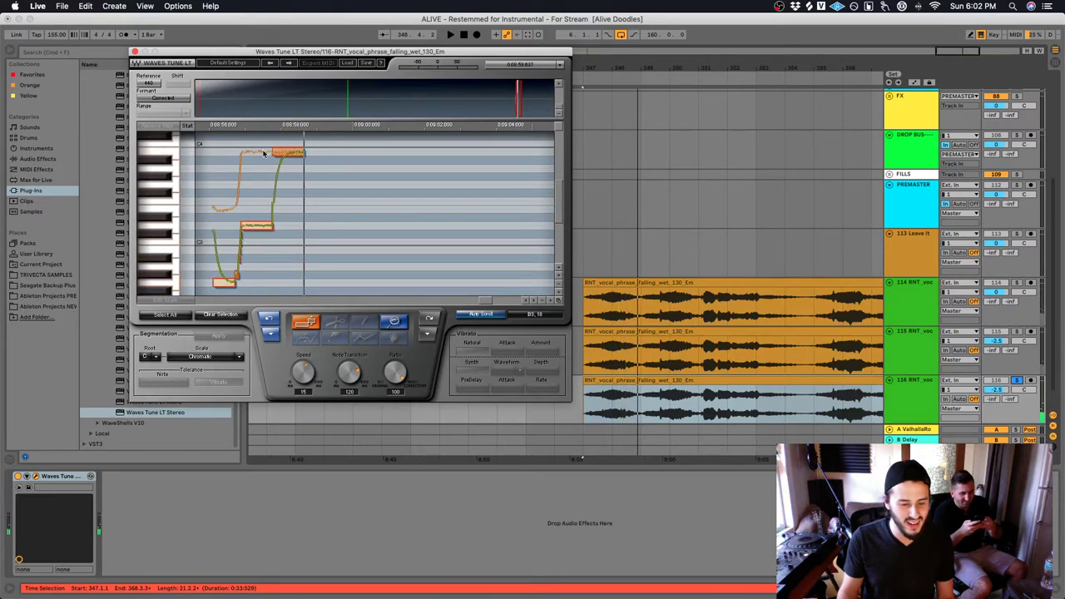
pyautogui.moveTo(303, 152); pyautogui.dragTo(286, 286)
pyautogui.moveTo(267, 228); pyautogui.dragTo(264, 286)
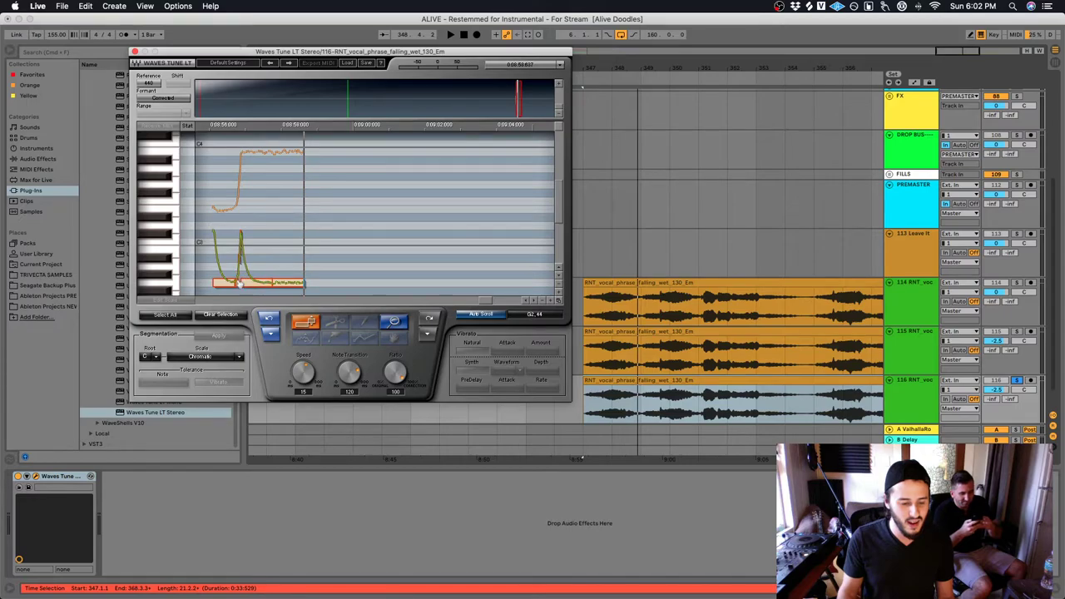
# Set Speed and Note Transition to 0 for the low harmony and replay it
pyautogui.scroll(-1, 304, 271)
pyautogui.press('space')
pyautogui.moveTo(360, 372); pyautogui.dragTo(357, 400)
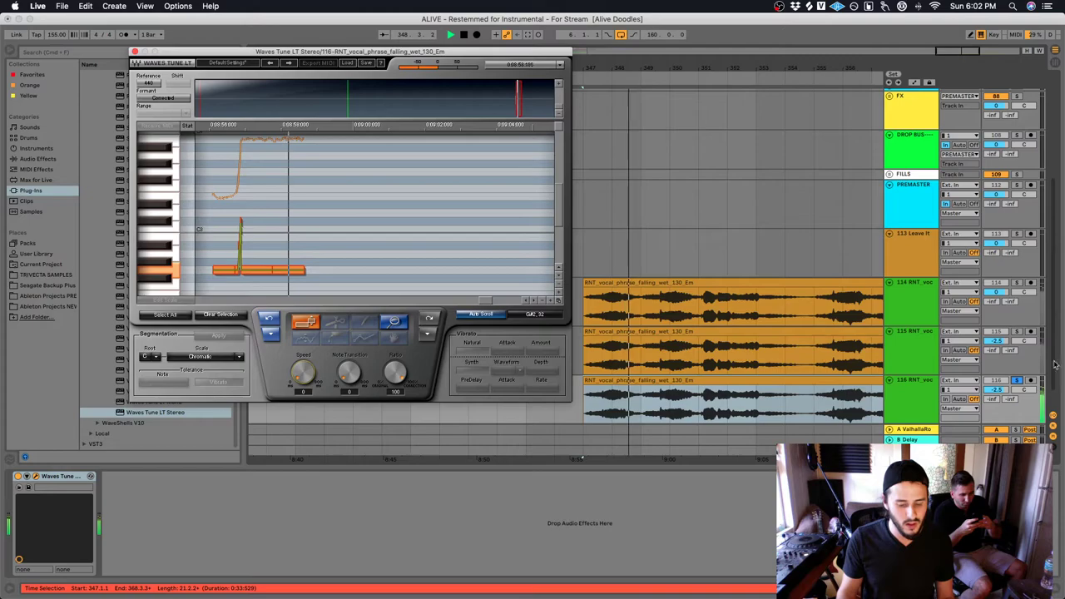
# Take the low harmony track out of solo and raise its volume to 6 dB
pyautogui.click(1019, 381)
pyautogui.moveTo(996, 389); pyautogui.dragTo(996, 358)
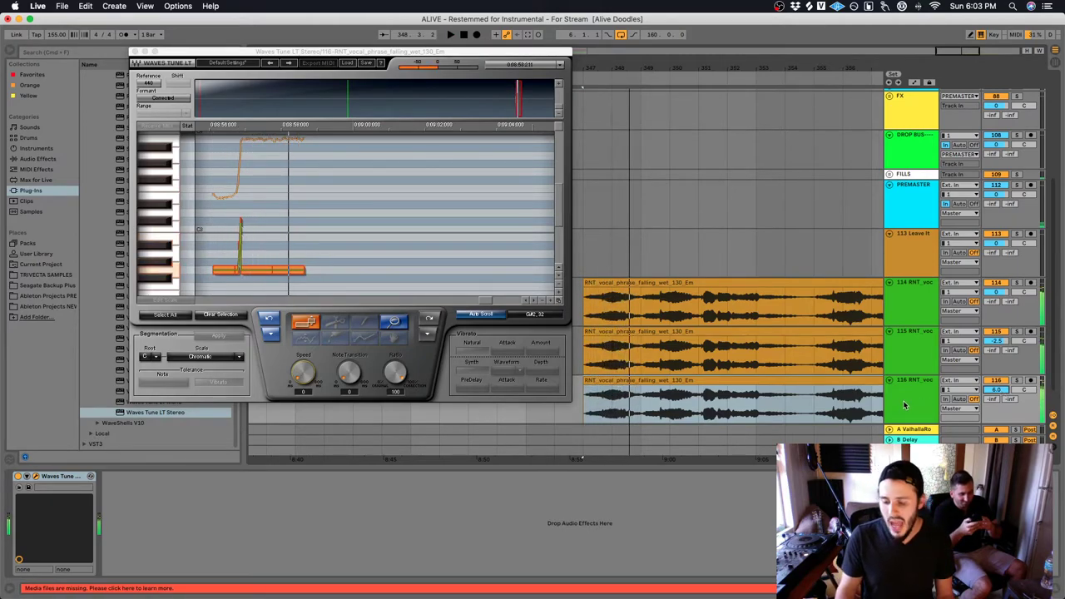
# Delete both duplicate vocal tracks, keeping only the original RNT vocal track with its Waves Tune LT window closed
pyautogui.click(904, 405)
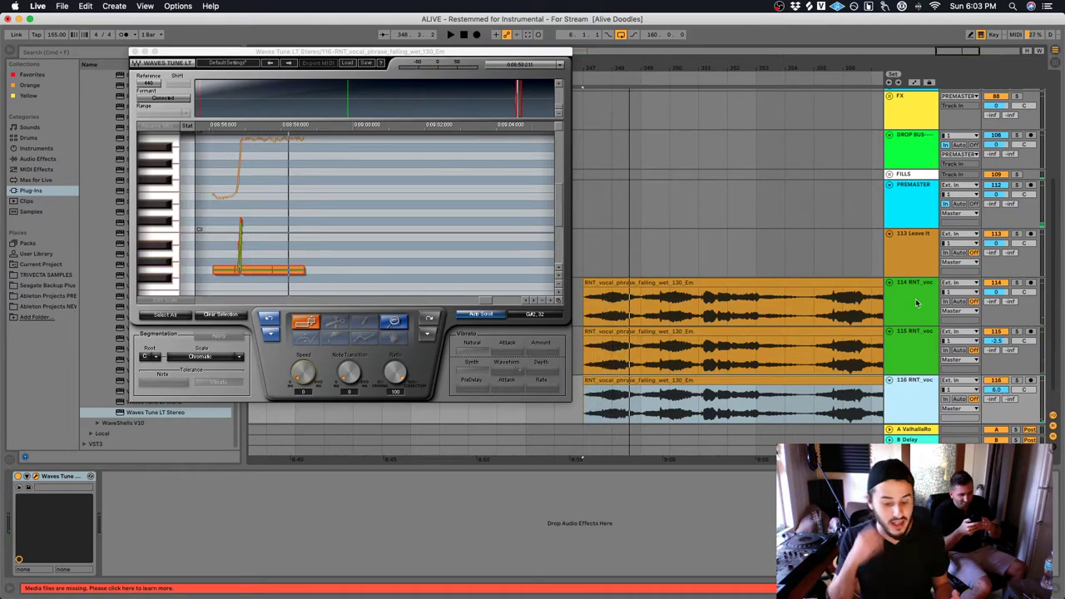
pyautogui.click(916, 303)
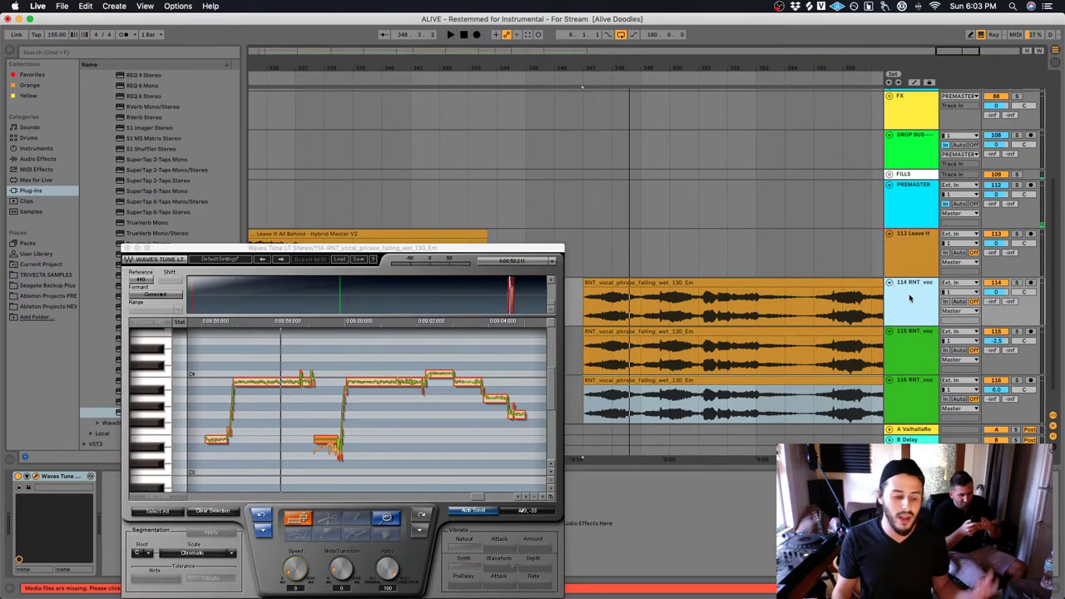
pyautogui.click(127, 249)
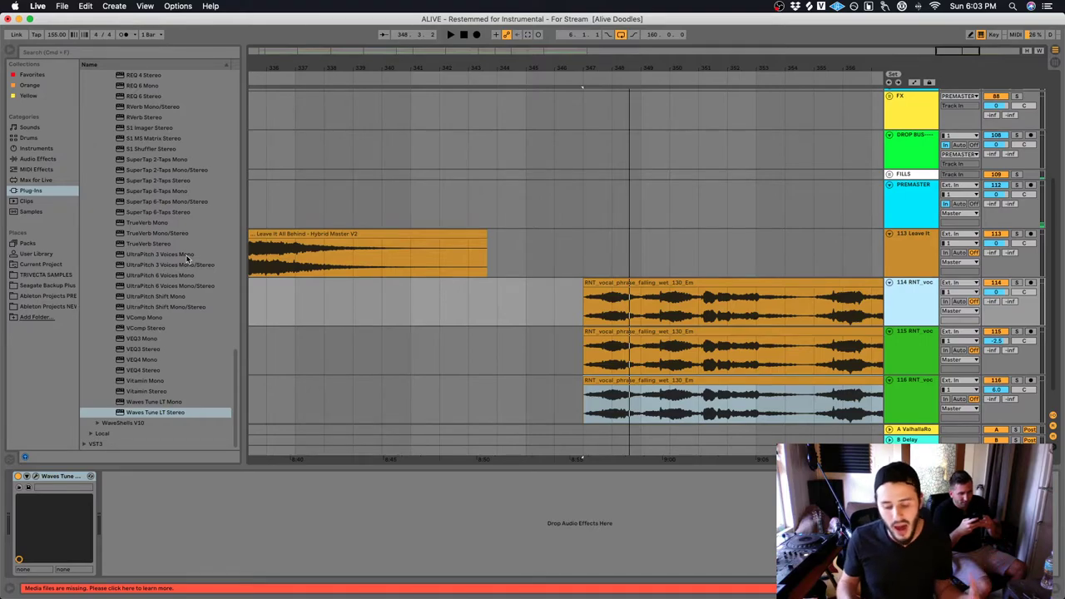
pyautogui.click(918, 391)
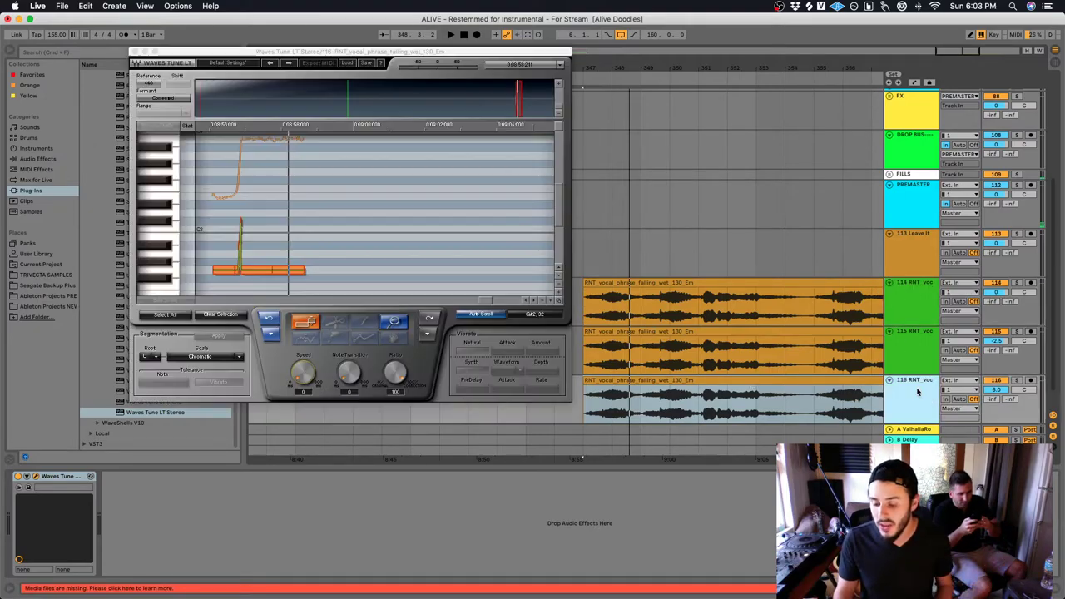
pyautogui.press('Delete')
pyautogui.click(911, 304)
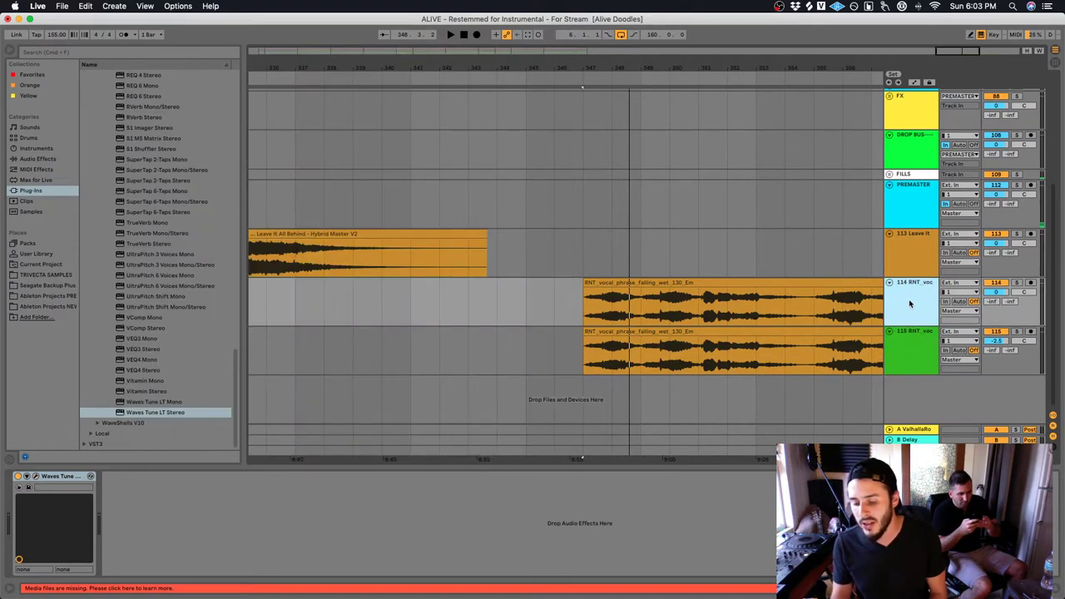
pyautogui.click(921, 332)
pyautogui.press('Delete')
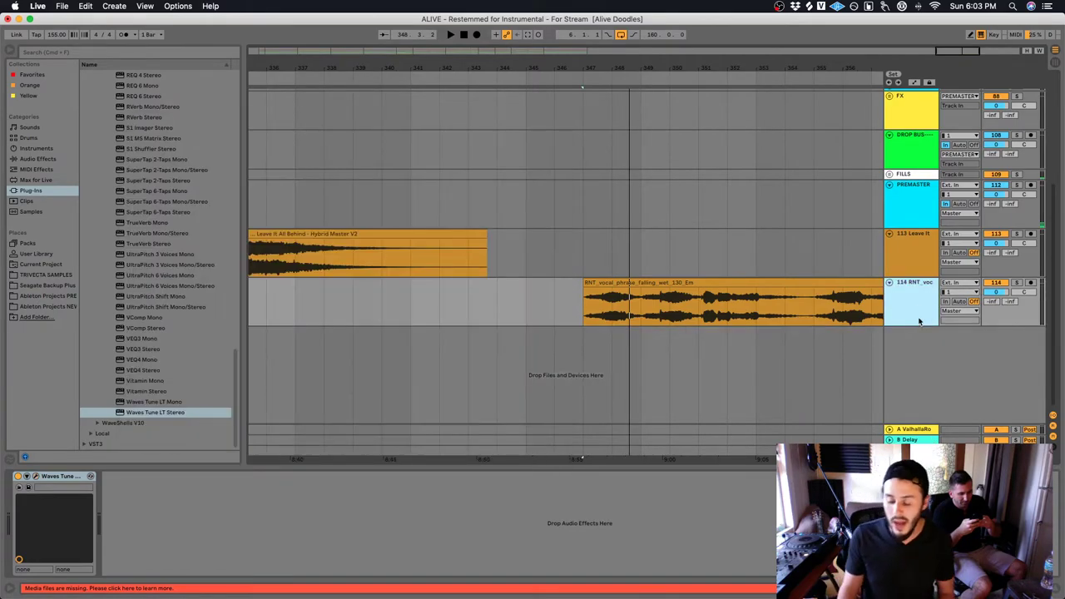
# Solo the remaining vocal track and play it with a Compressor added after Waves Tune LT
pyautogui.click(1017, 283)
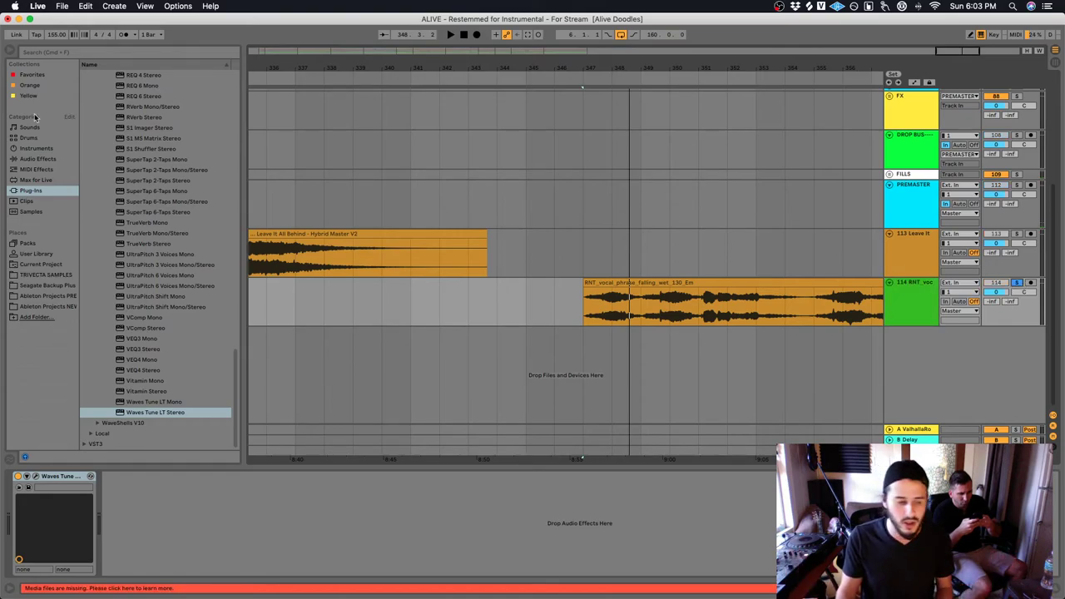
pyautogui.click(38, 159)
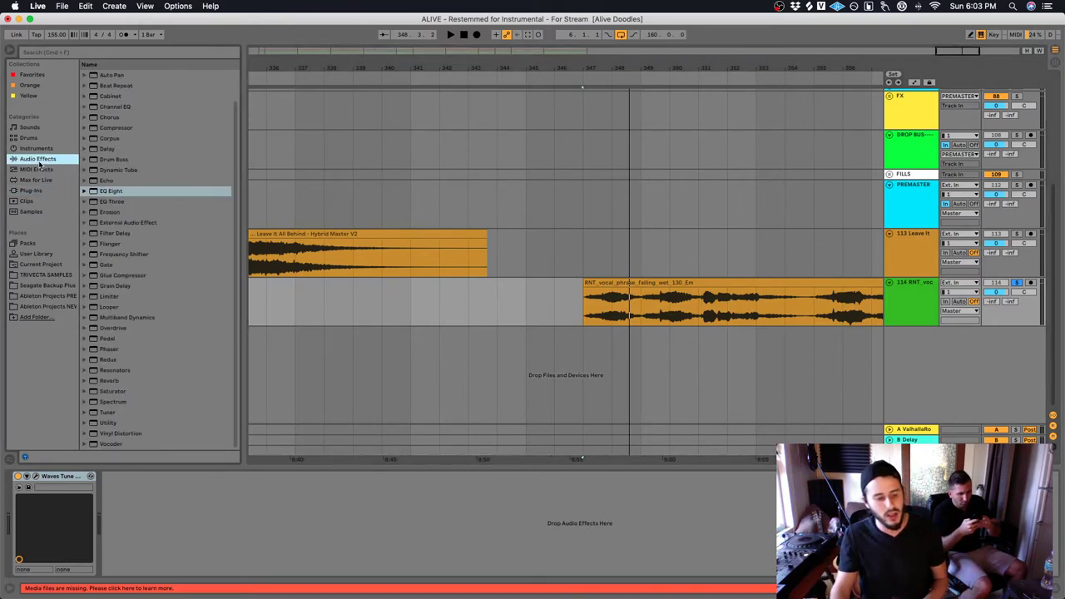
pyautogui.doubleClick(125, 127)
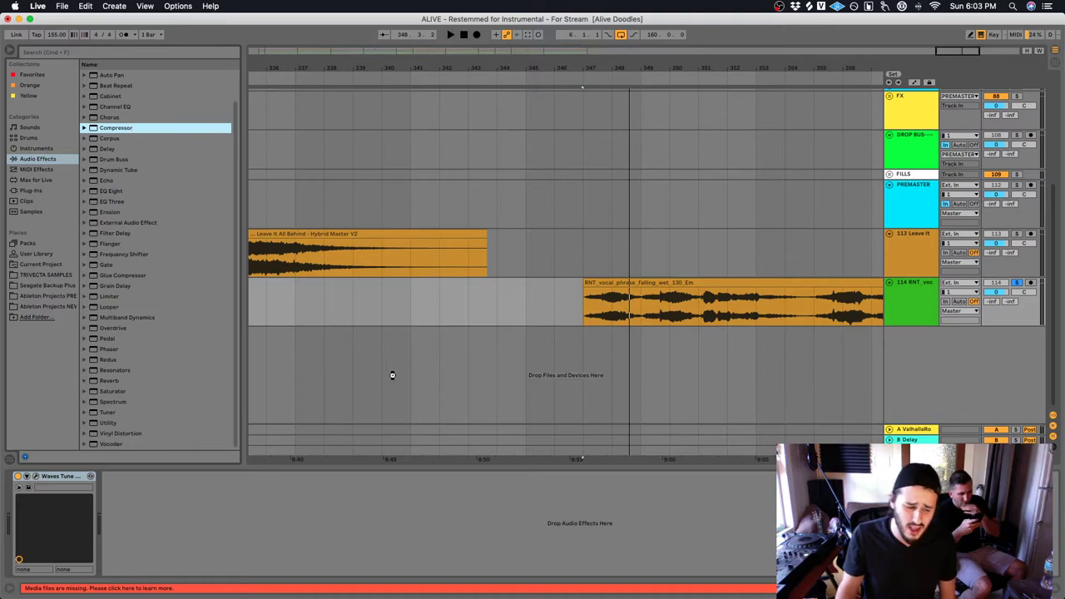
pyautogui.press('space')
pyautogui.click(162, 508)
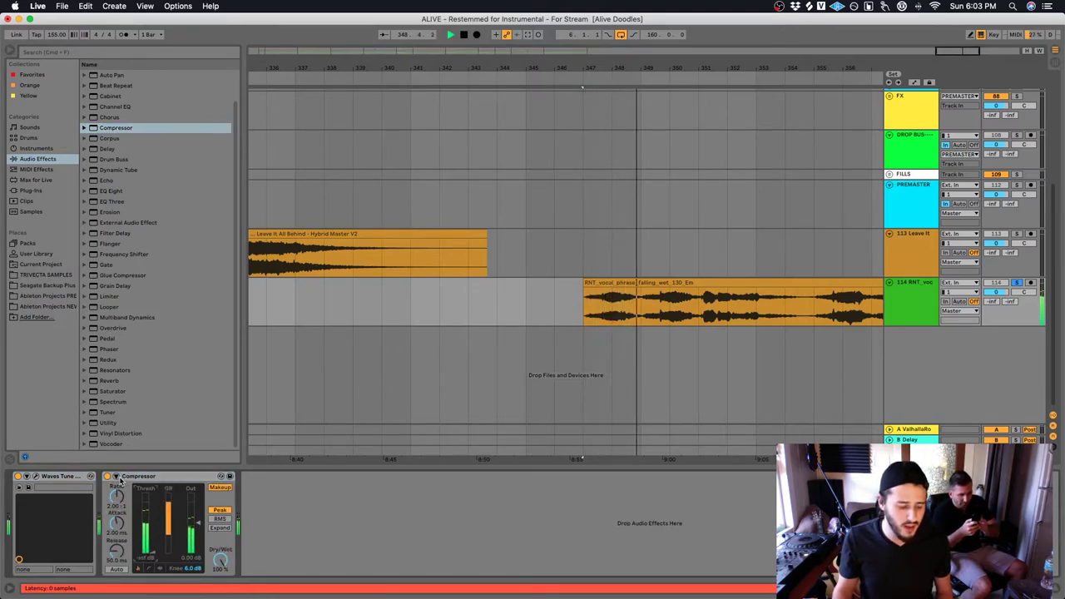
# Bypass the Compressor and load Saturator's A Bit Warmer preset on the vocal in place of the default Saturator
pyautogui.click(101, 392)
pyautogui.press('Return')
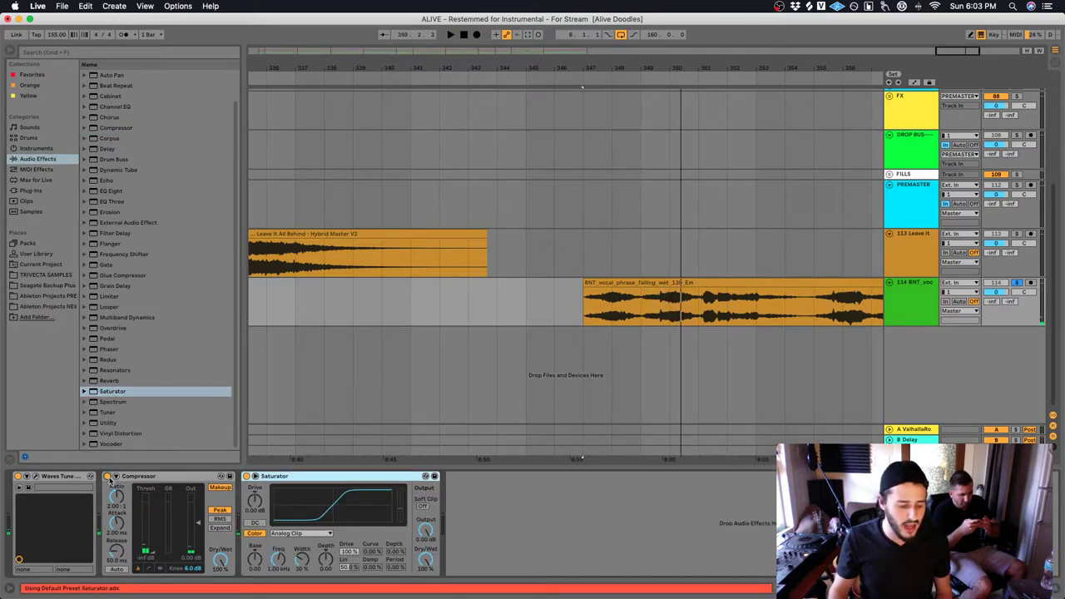
pyautogui.click(84, 392)
pyautogui.press('Down')
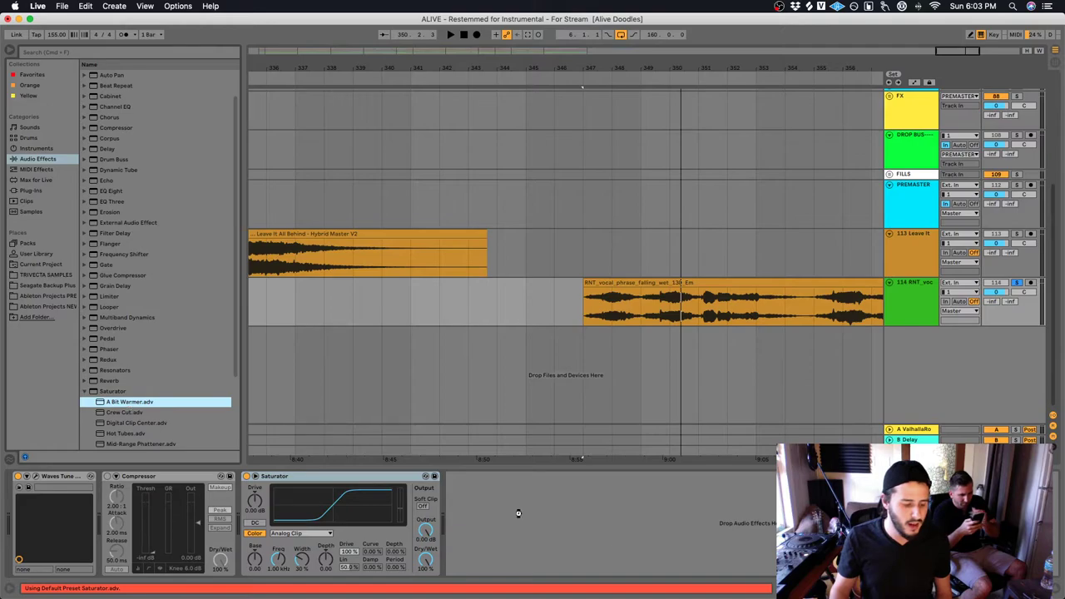
pyautogui.press('Return')
pyautogui.press('space')
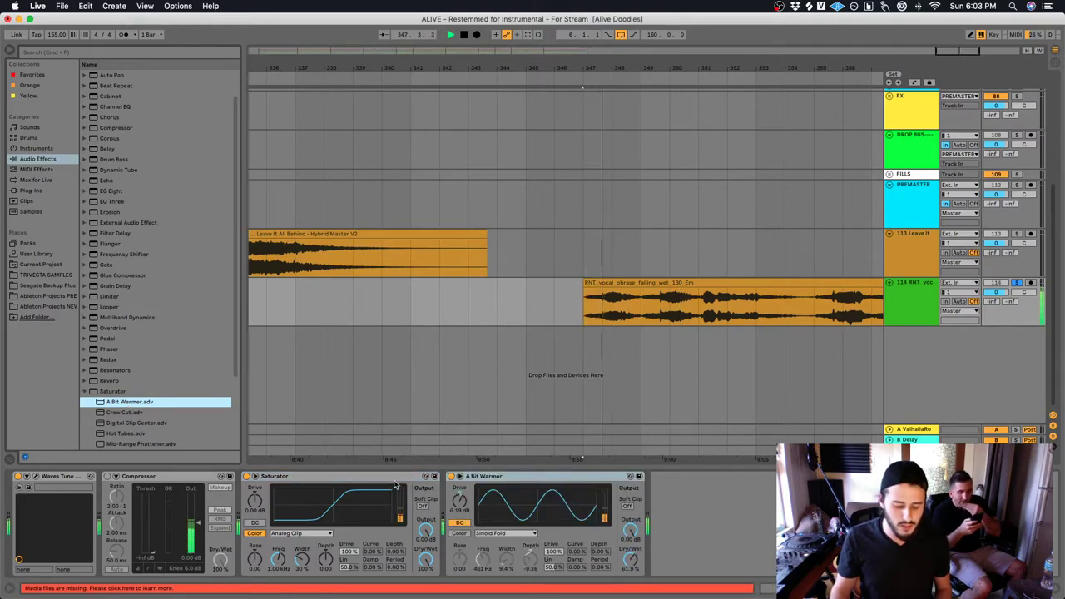
pyautogui.click(399, 483)
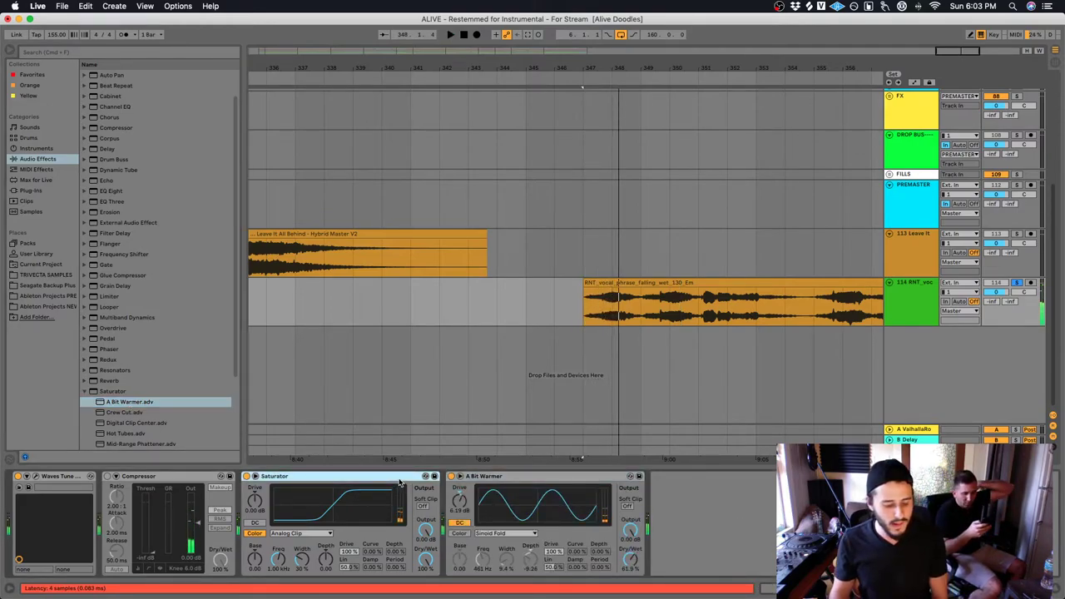
pyautogui.press('Delete')
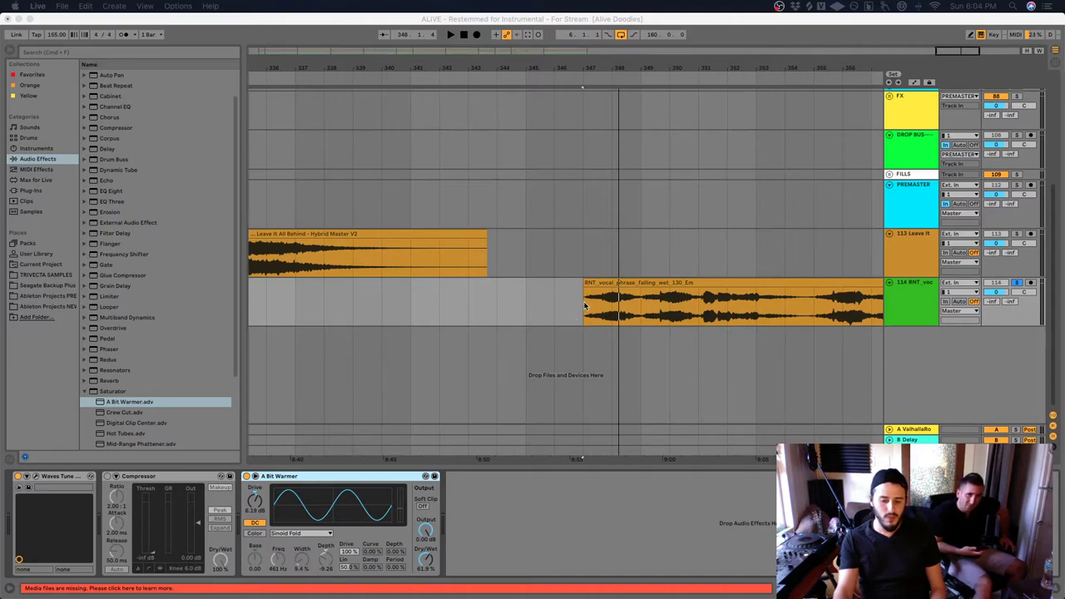
# Play the saturated vocal from its start at bar 347
pyautogui.click(610, 288)
pyautogui.click(598, 302)
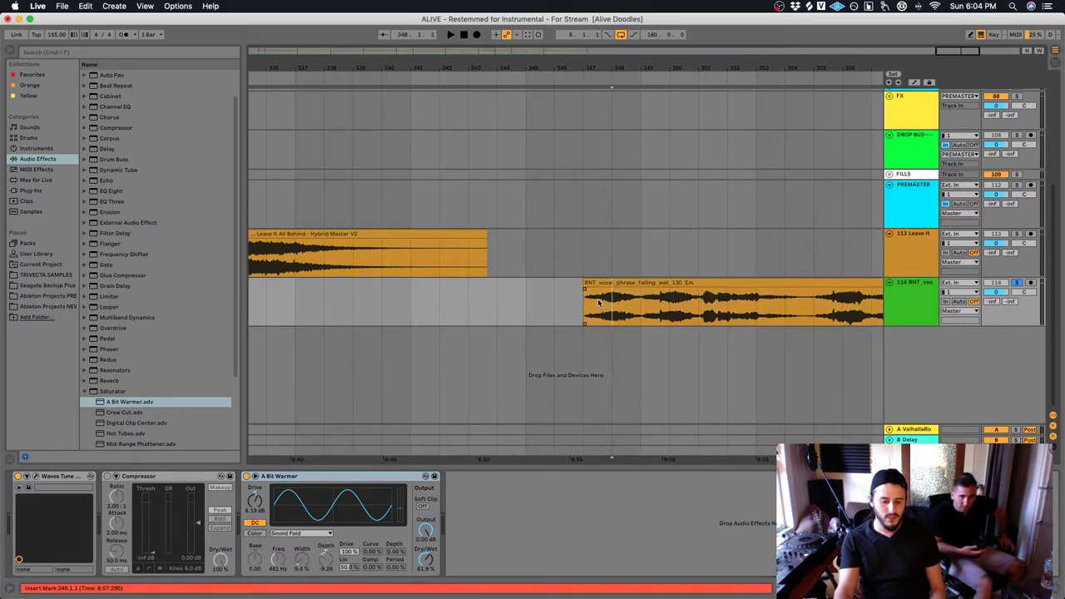
pyautogui.click(582, 298)
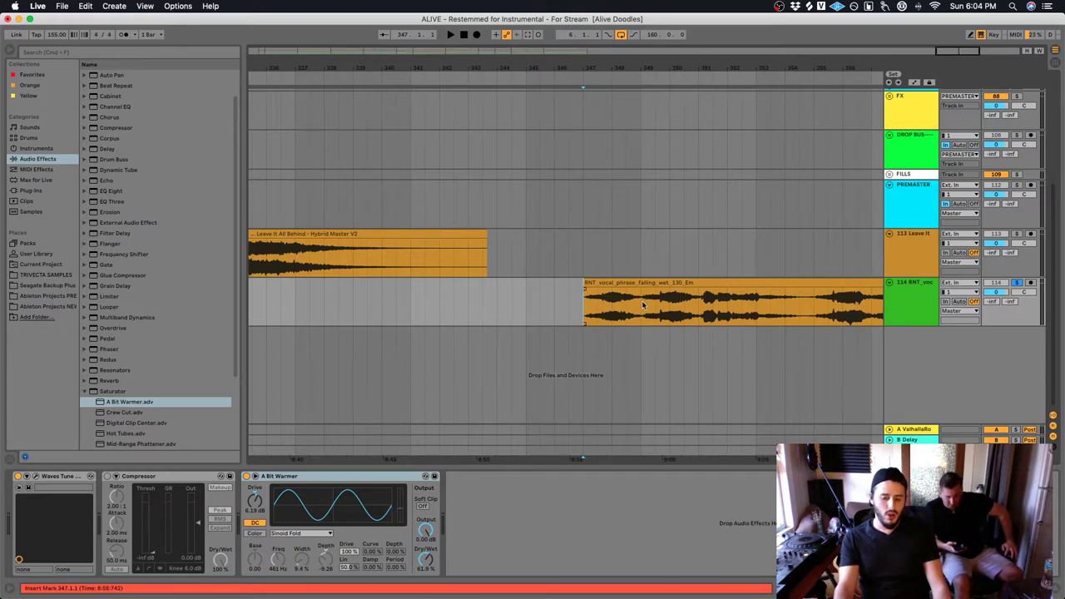
pyautogui.press('space')
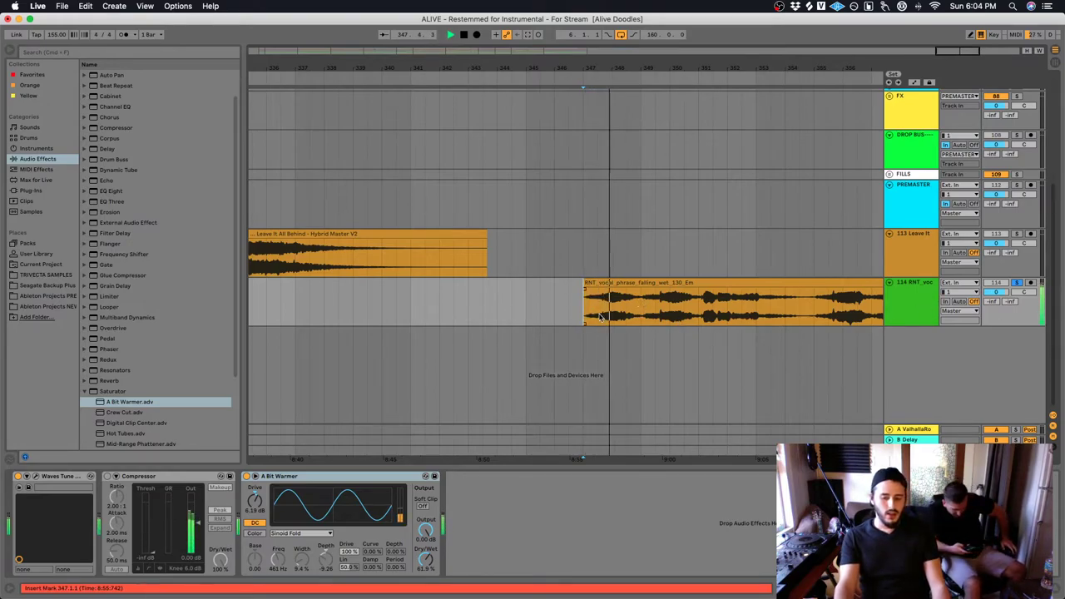
# Delete everything in the vocal clip after bar 348 and select the remaining one-bar piece
pyautogui.moveTo(613, 311); pyautogui.dragTo(829, 313)
pyautogui.press('Delete')
pyautogui.click(768, 288)
pyautogui.press('Delete')
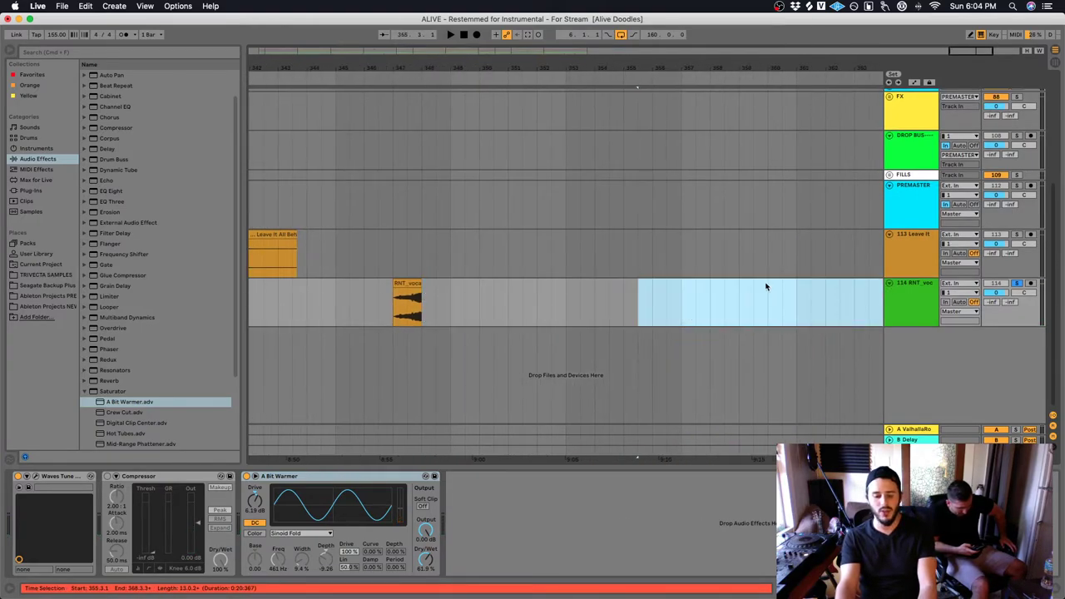
pyautogui.click(400, 284)
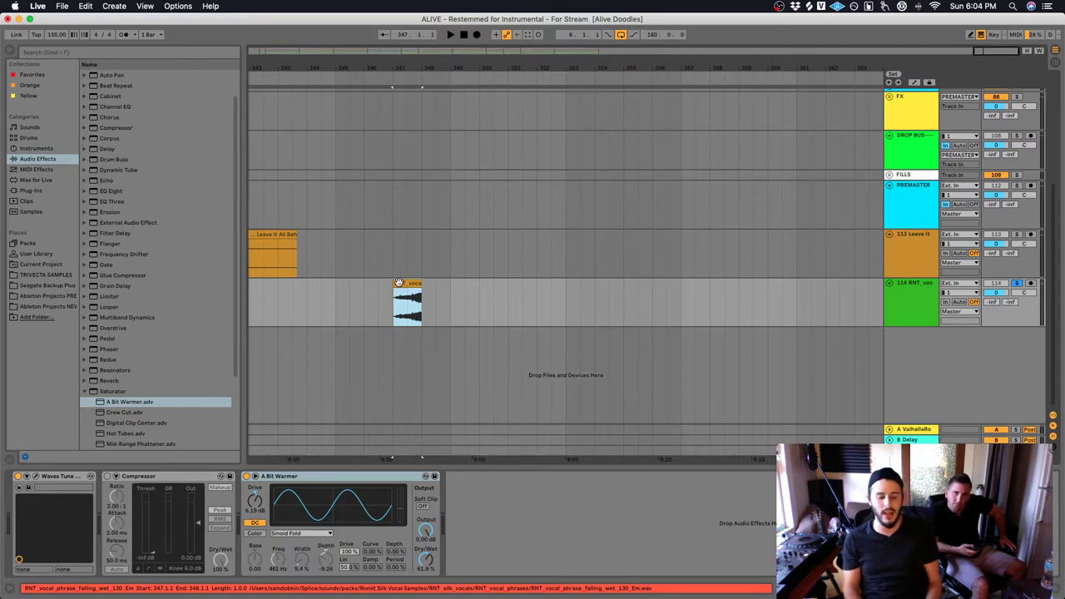
# Take the vocal track out of solo and play the full arrangement from the Hits section at bar 57
pyautogui.click(902, 291)
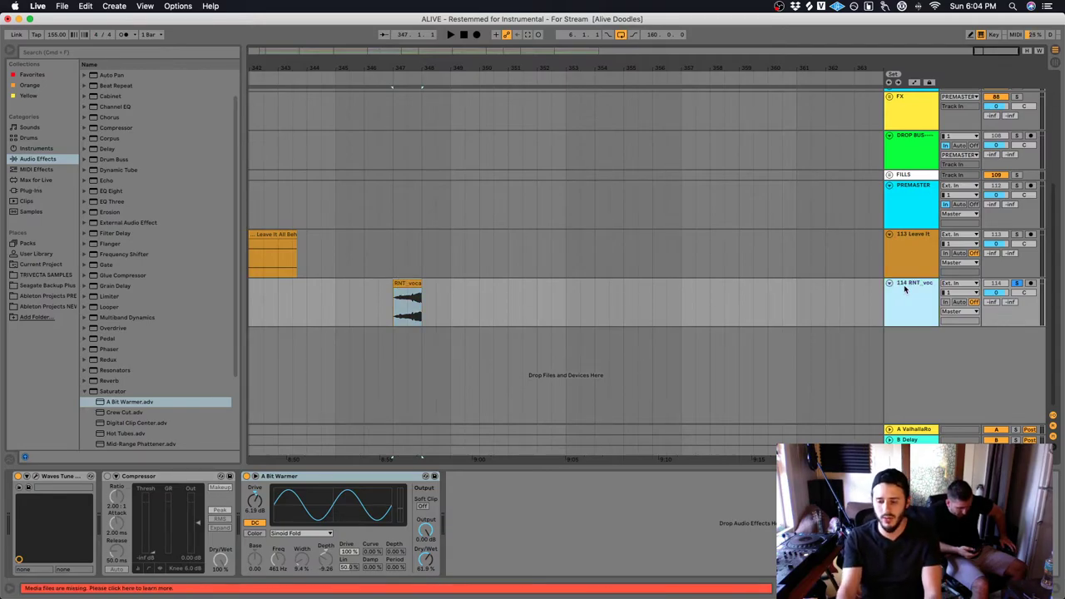
pyautogui.hscroll(-15, 517, 145)
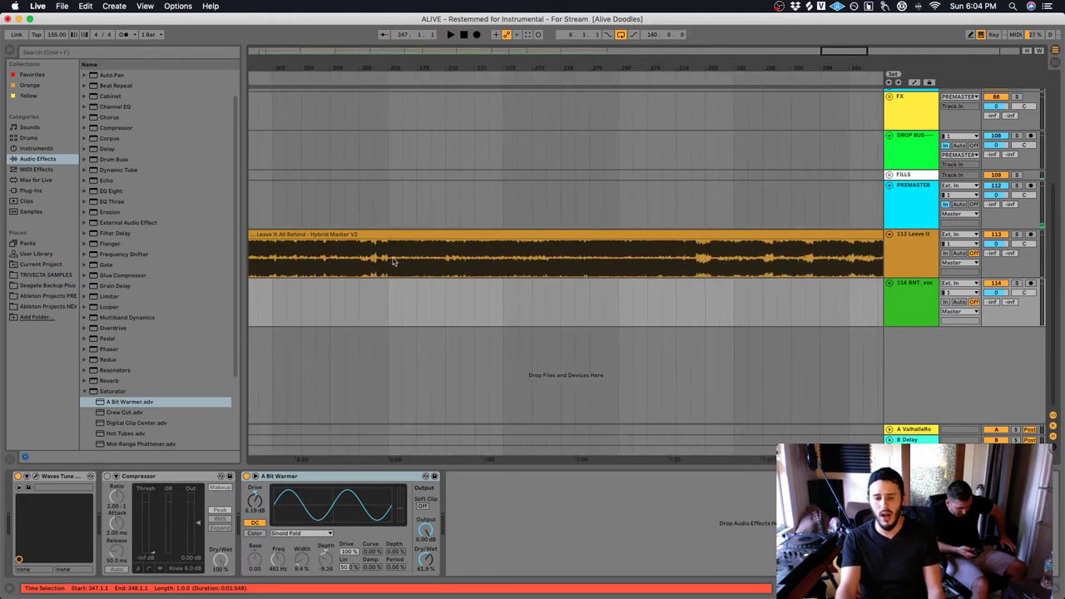
pyautogui.hscroll(-20, 524, 125)
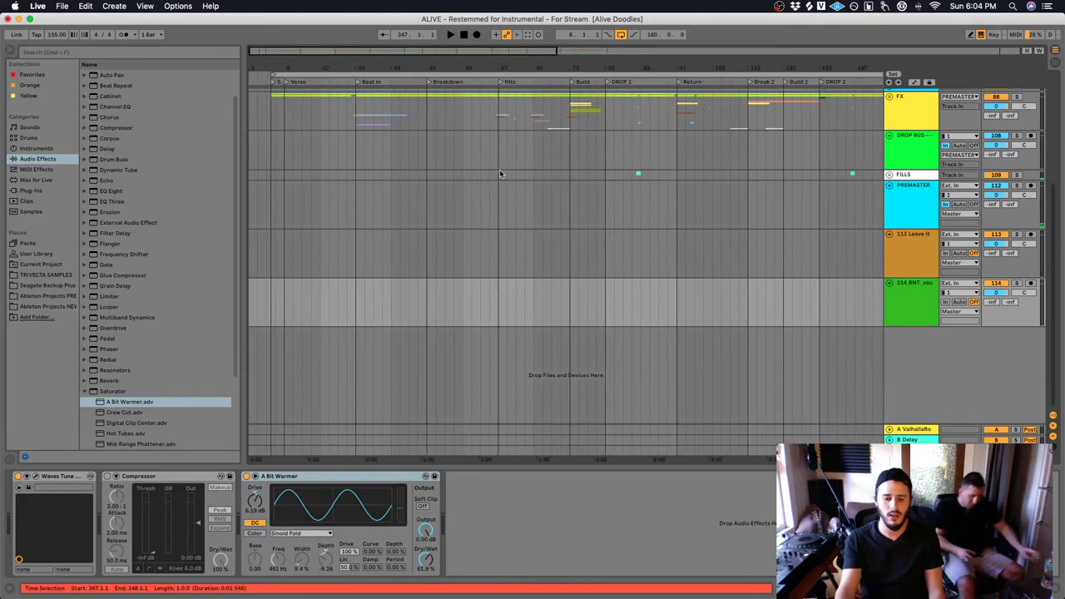
pyautogui.click(489, 176)
pyautogui.press('space')
pyautogui.scroll(5, 466, 208)
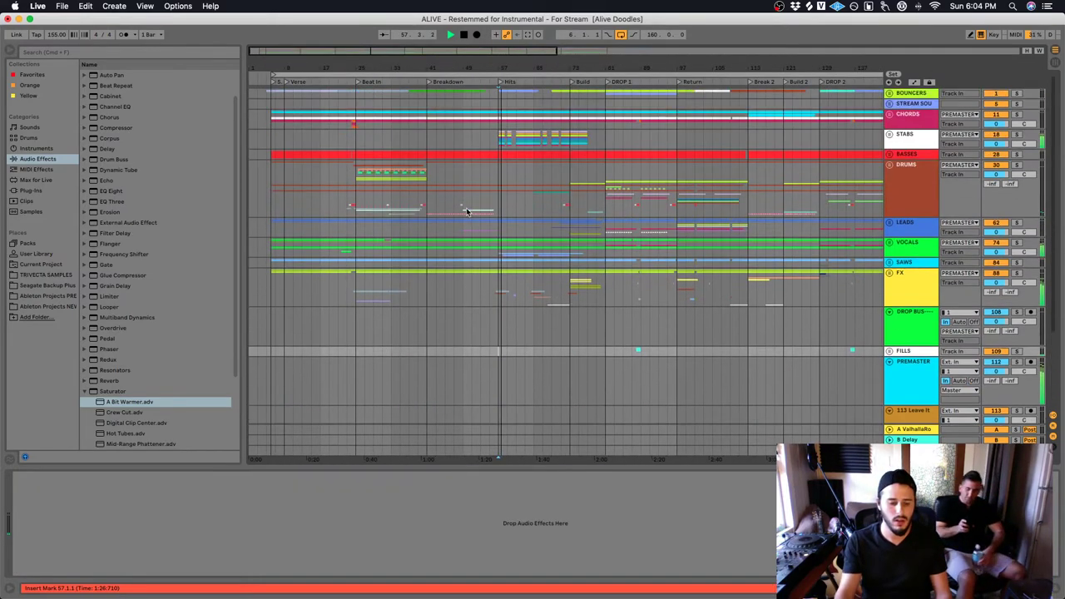
# Play the arrangement briefly from just before the Beat In section
pyautogui.click(348, 225)
pyautogui.press('space')
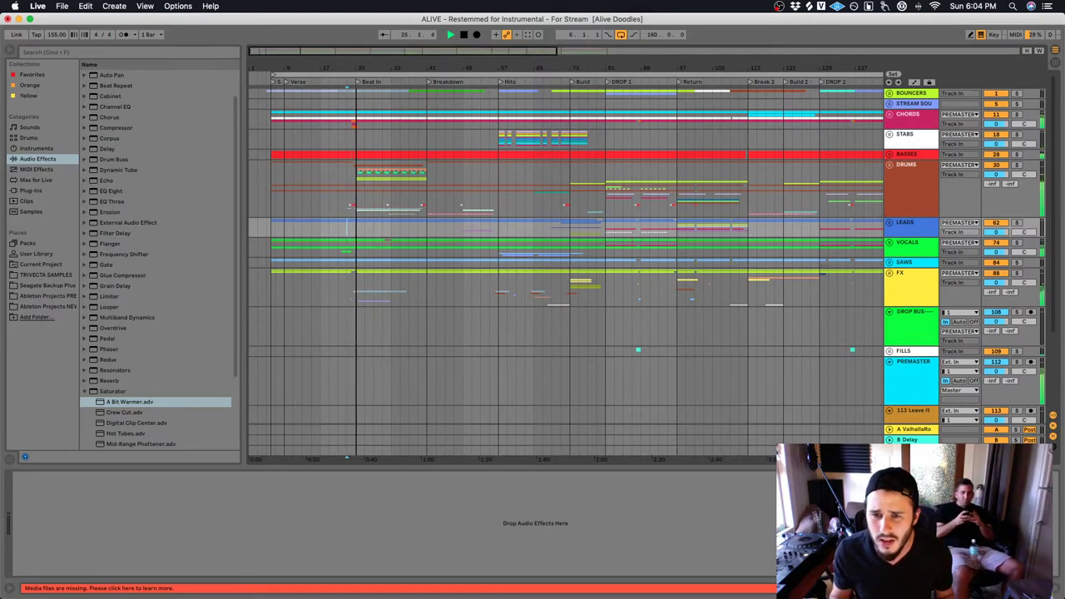
pyautogui.press('space')
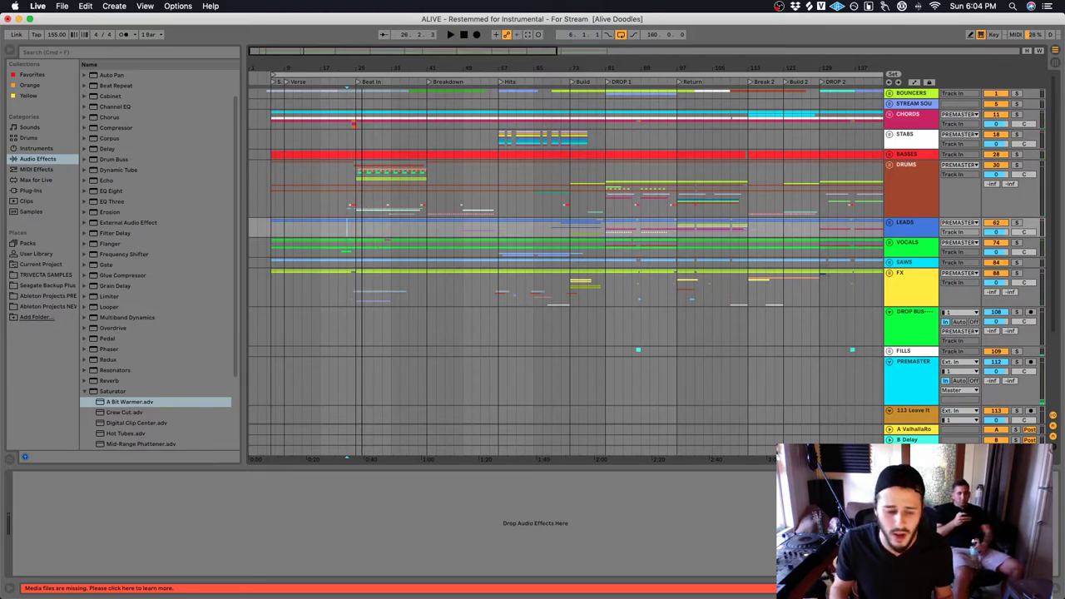
pyautogui.moveTo(406, 67); pyautogui.dragTo(407, 108)
pyautogui.click(764, 246)
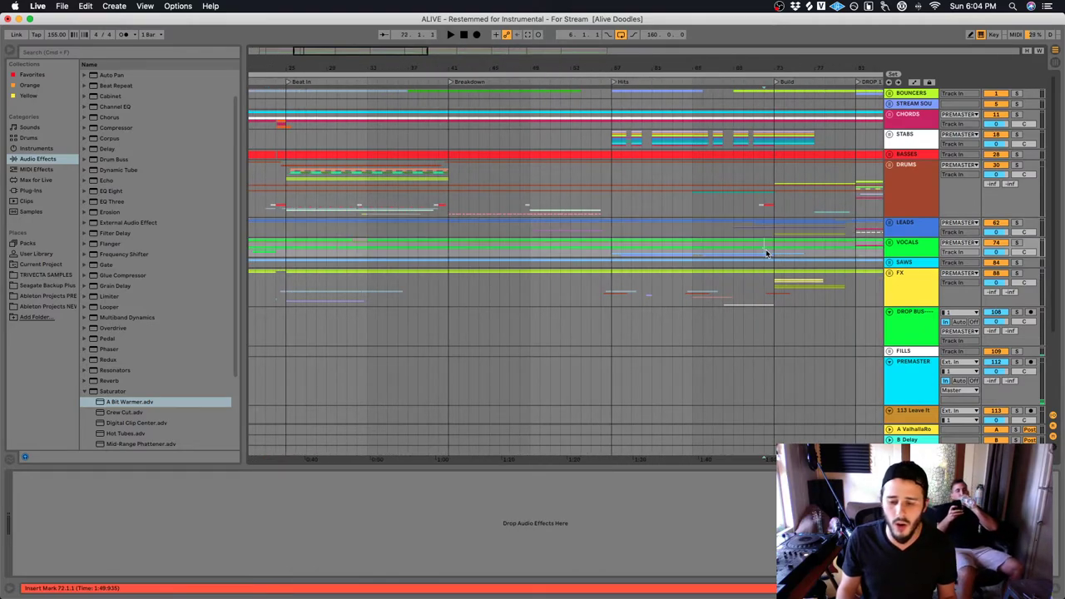
pyautogui.press('super+shift+r')
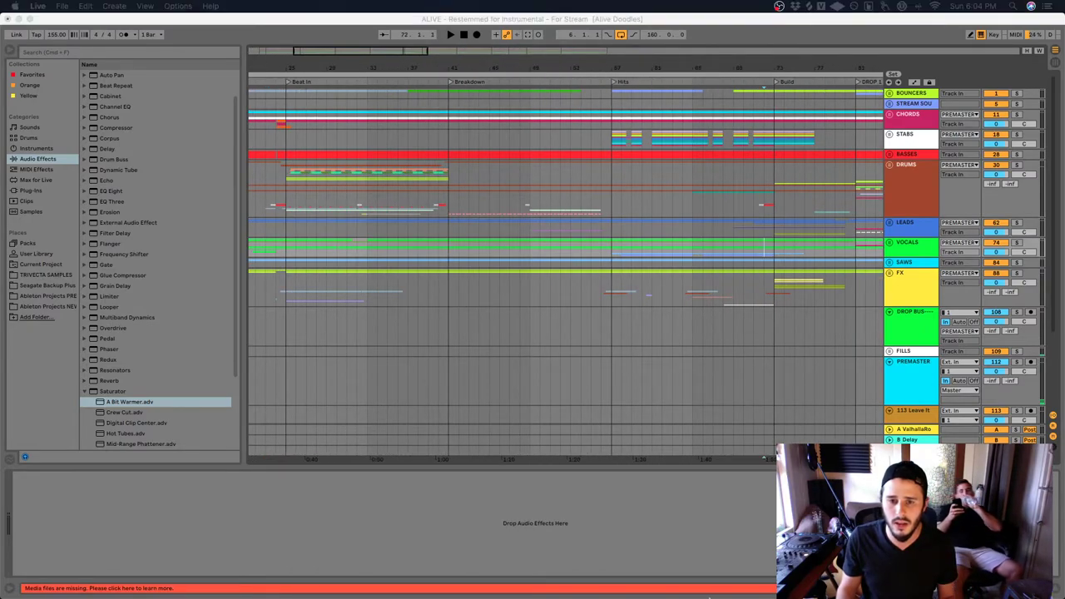
pyautogui.moveTo(709, 596)
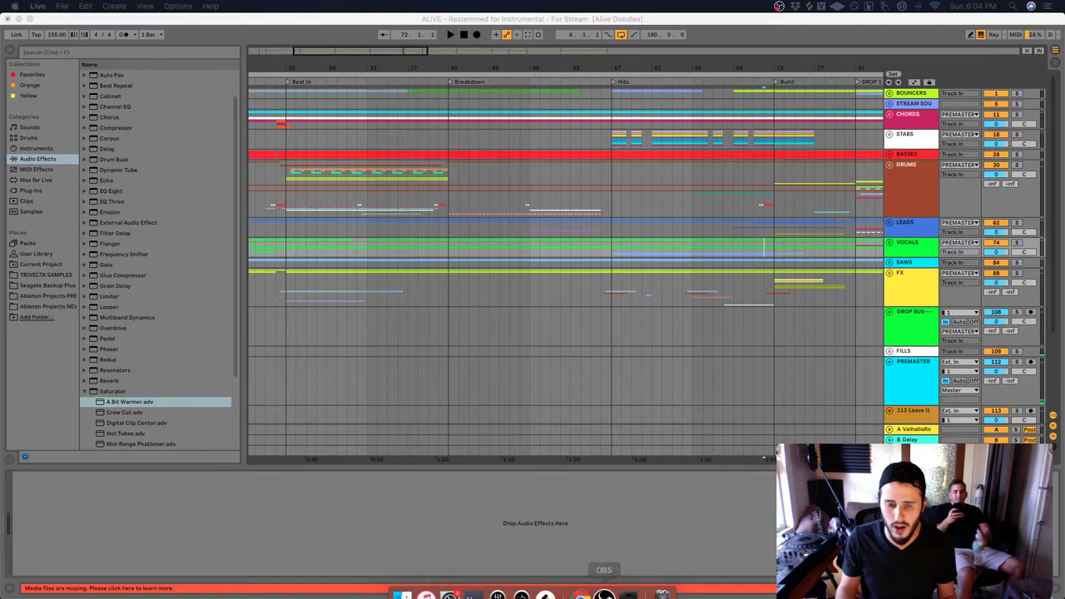
pyautogui.click(613, 182)
pyautogui.hscroll(-5, 544, 230)
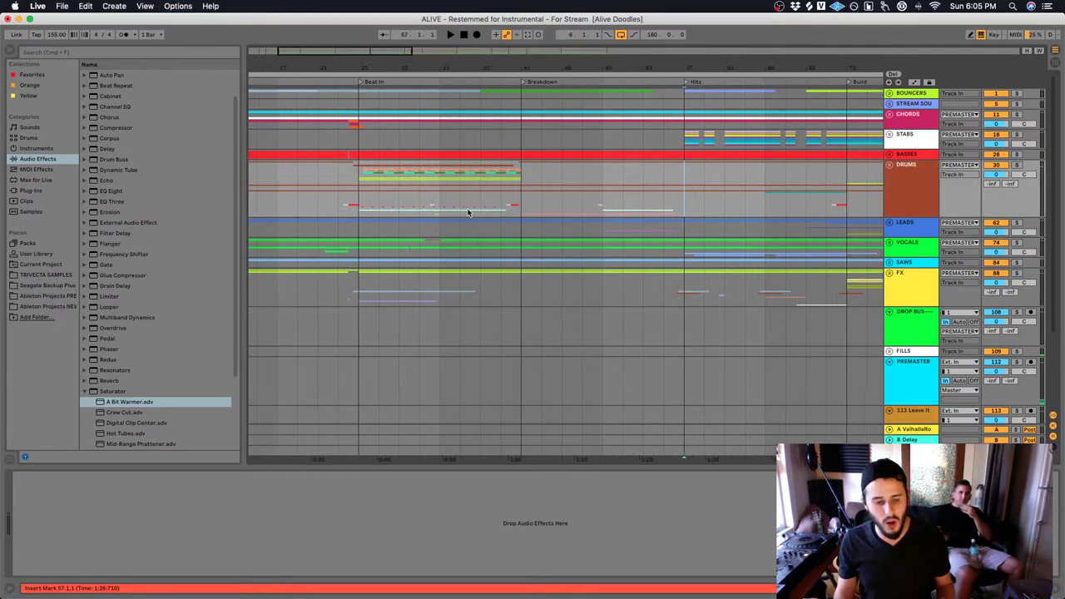
# Play the intro of the arrangement from the Verse at bar 9 and from START at bar 6
pyautogui.click(351, 206)
pyautogui.scroll(-1, 349, 199)
pyautogui.press('space')
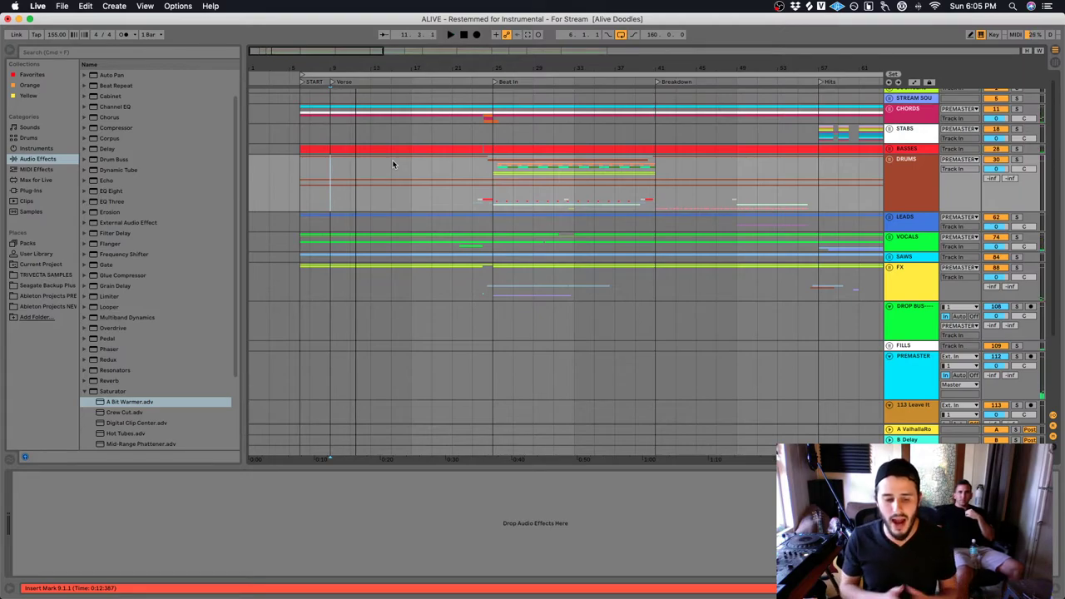
pyautogui.press('space')
pyautogui.press('space')
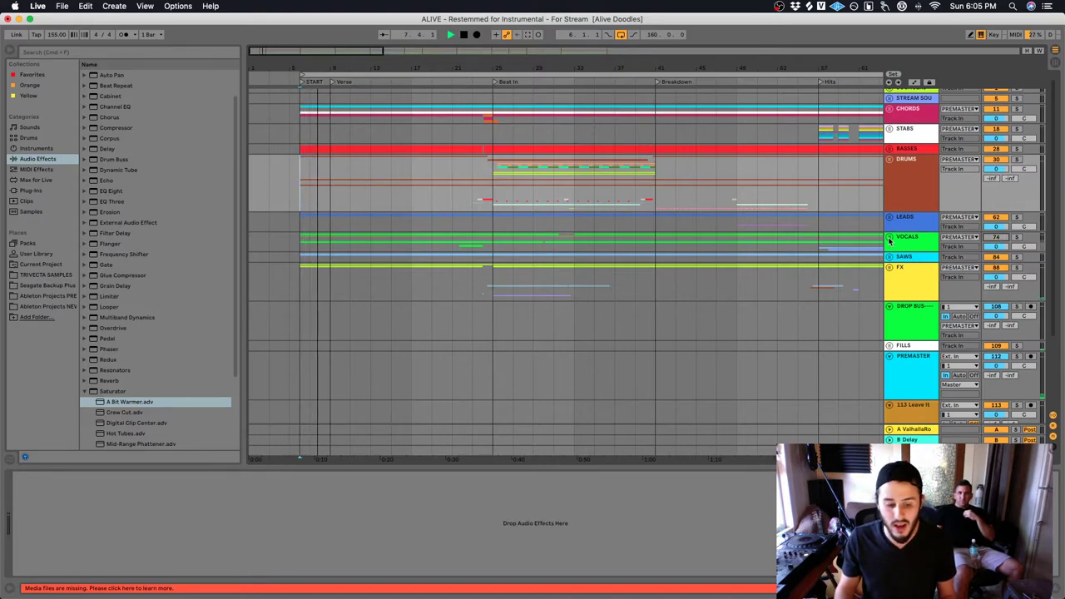
pyautogui.press('space')
# Expand the VOCALS group, solo the BGVOX track and play it from bar 6
pyautogui.click(889, 238)
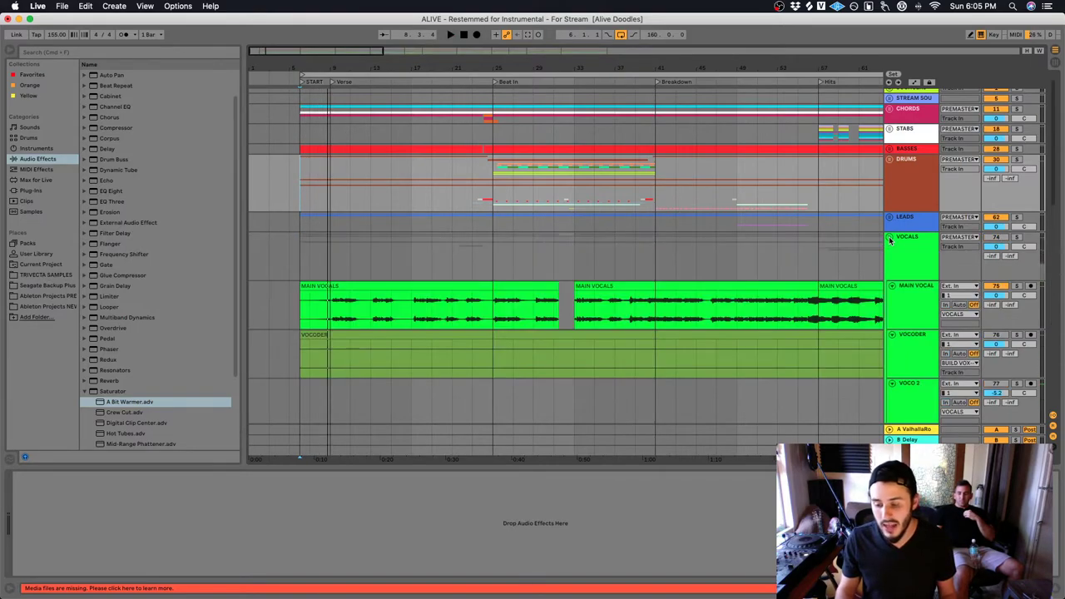
pyautogui.scroll(-10, 475, 250)
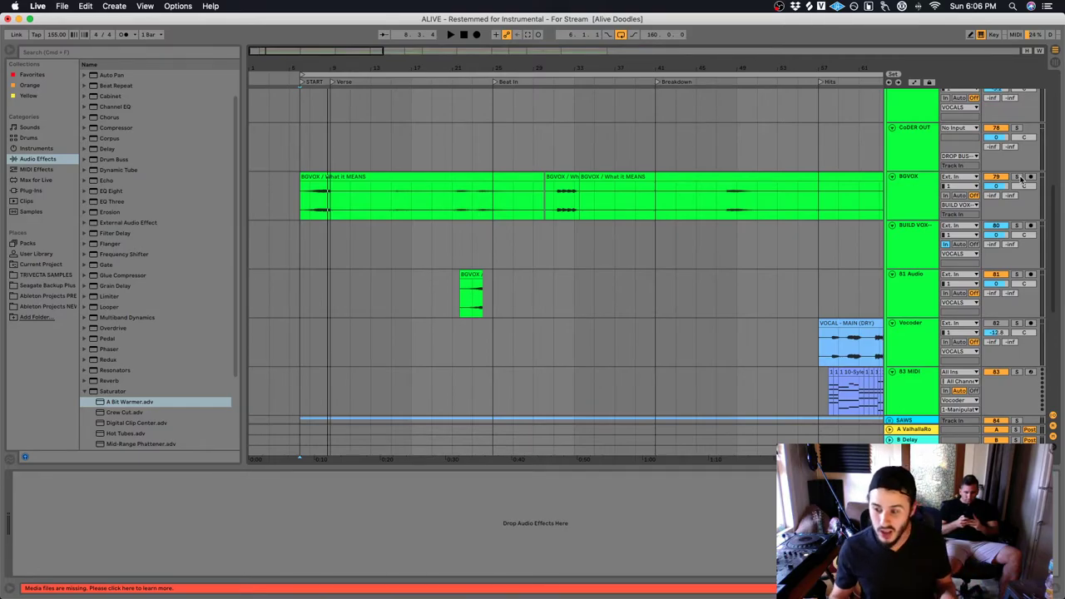
pyautogui.click(1017, 177)
pyautogui.click(317, 203)
pyautogui.press('space')
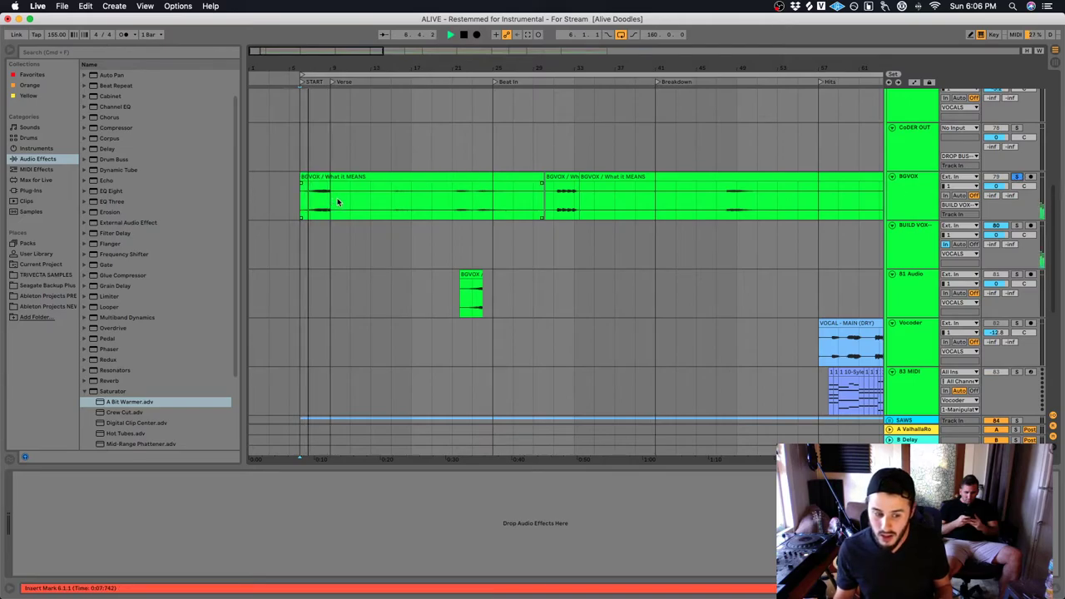
# Switch the VOCALS group back on and play the soloed BGVOX track from bar 6
pyautogui.scroll(3, 338, 203)
pyautogui.scroll(3, 995, 171)
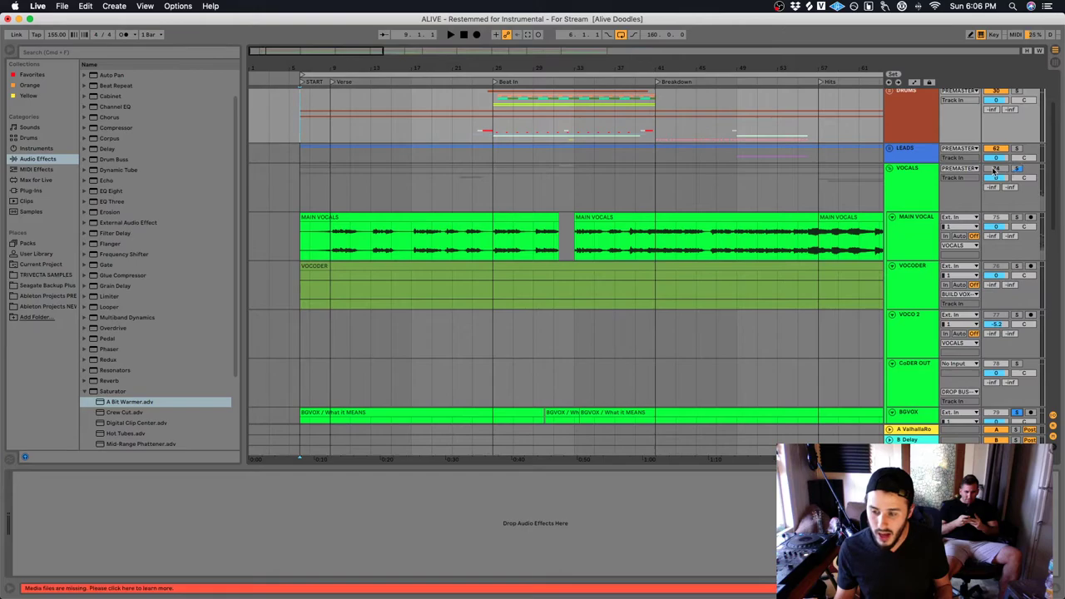
pyautogui.scroll(-2, 623, 334)
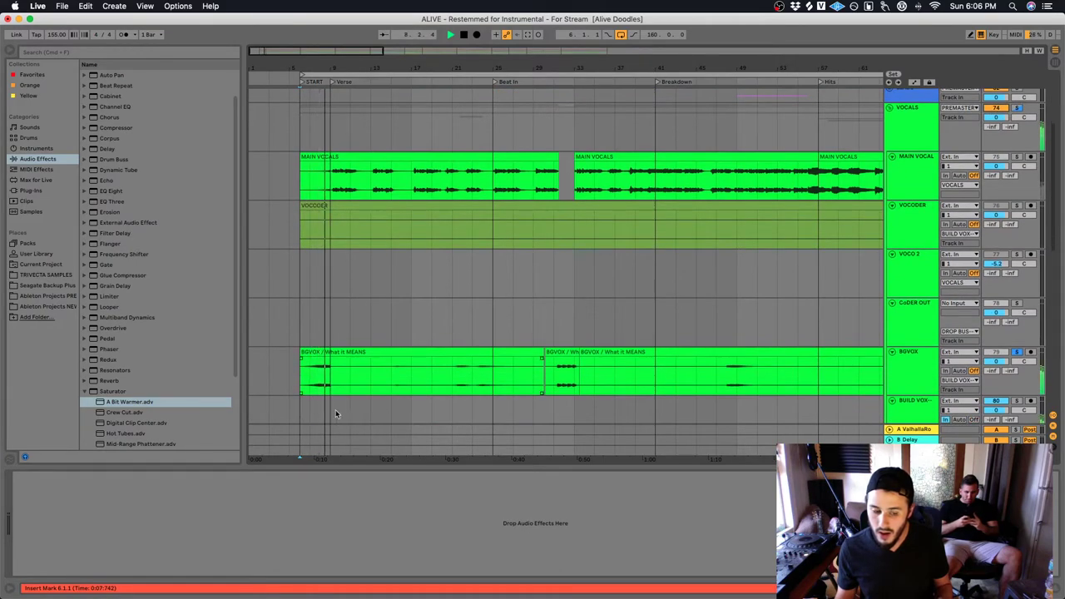
pyautogui.press('space')
# Consolidate bars 6 to 9 of the BGVOX vocal into a separate clip and play it
pyautogui.keyDown('shift'); pyautogui.click(332, 366); pyautogui.keyUp('shift')
pyautogui.hotkey('ctrl', 'e')
pyautogui.hotkey('ctrl', 'z')
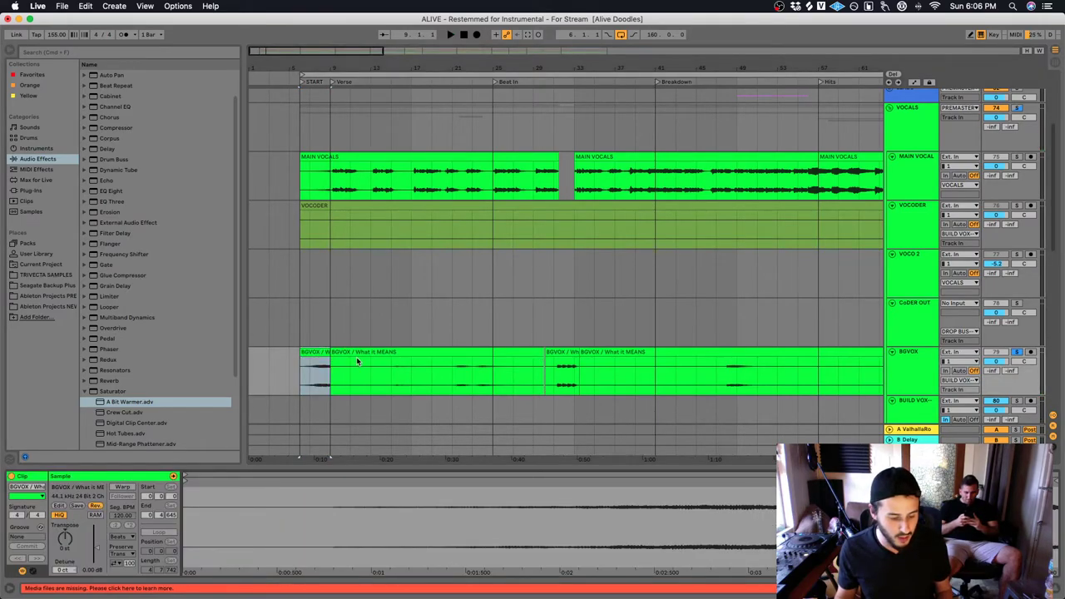
pyautogui.hotkey('ctrl', 'j')
pyautogui.press('space')
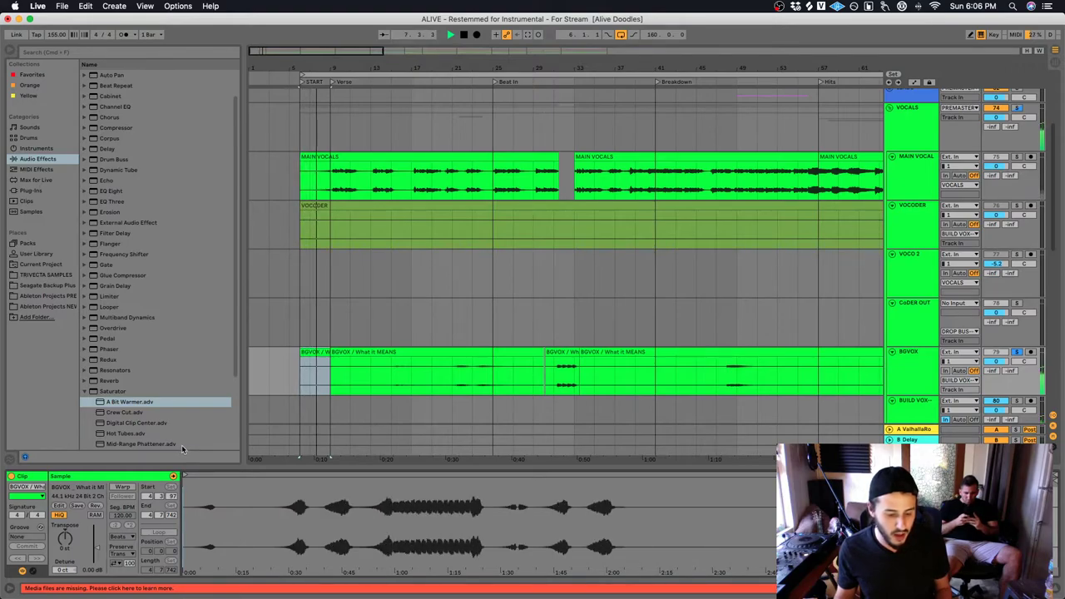
pyautogui.press('space')
pyautogui.press('space')
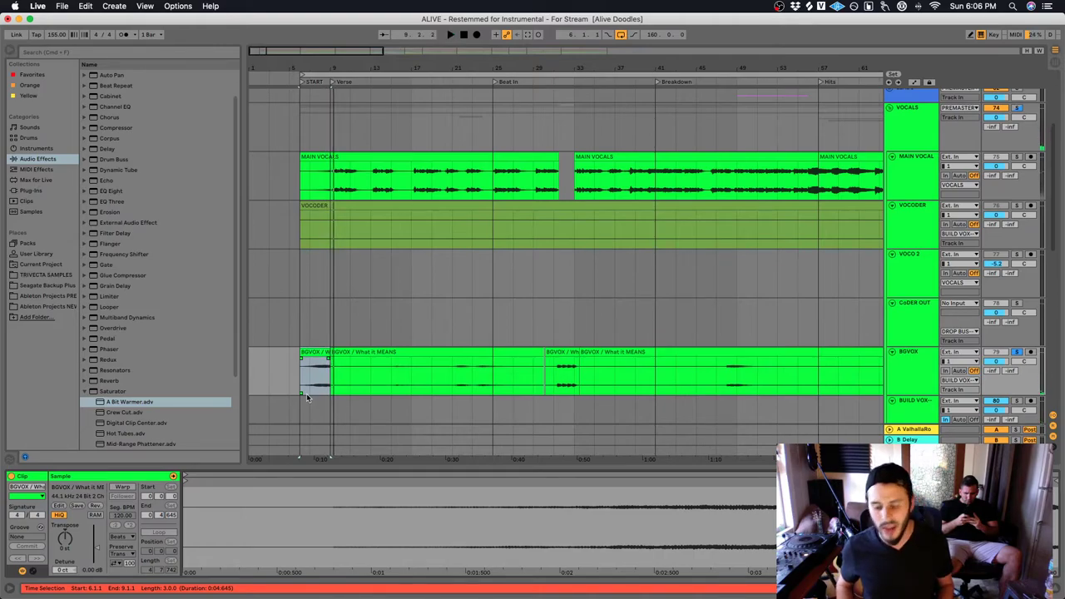
# Take BGVOX out of solo and collapse the VOCALS group
pyautogui.click(909, 373)
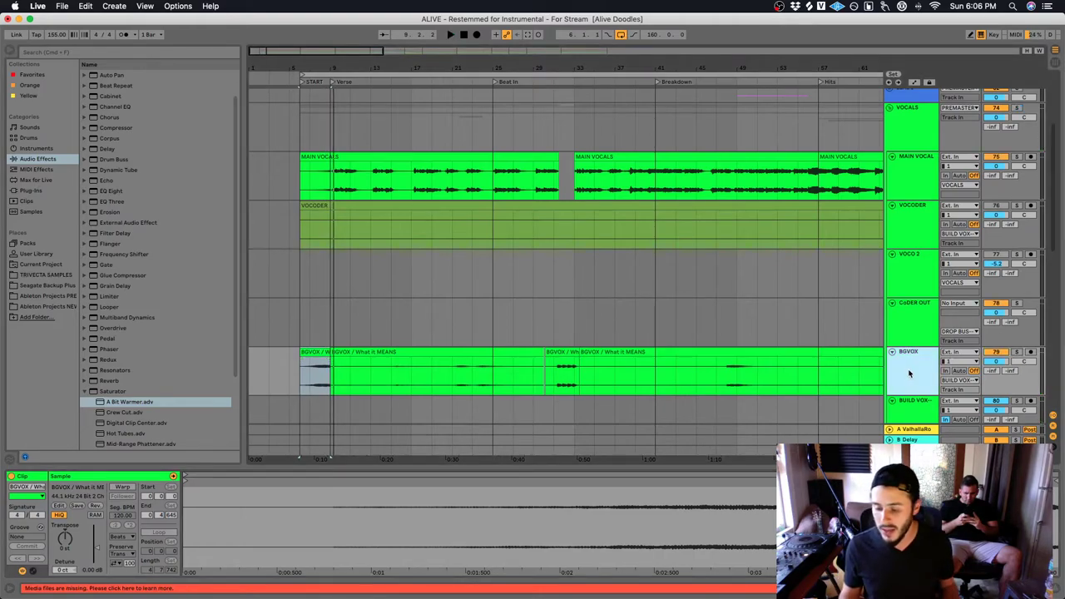
pyautogui.click(889, 109)
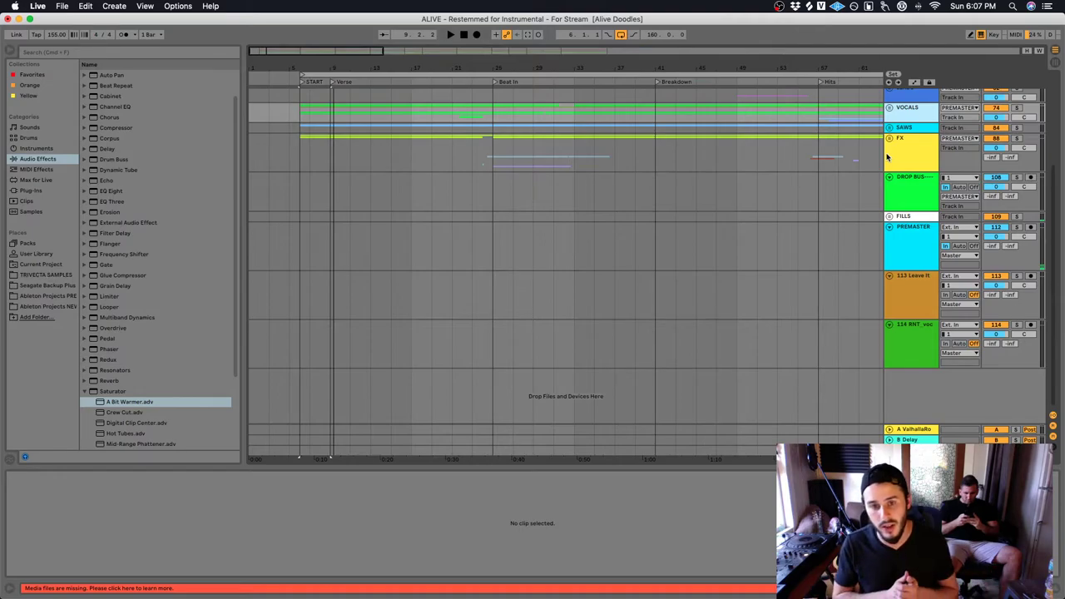
# Solo the 113 Leave It track and play the Leave It All Behind master from around bar 224
pyautogui.hscroll(15, 767, 223)
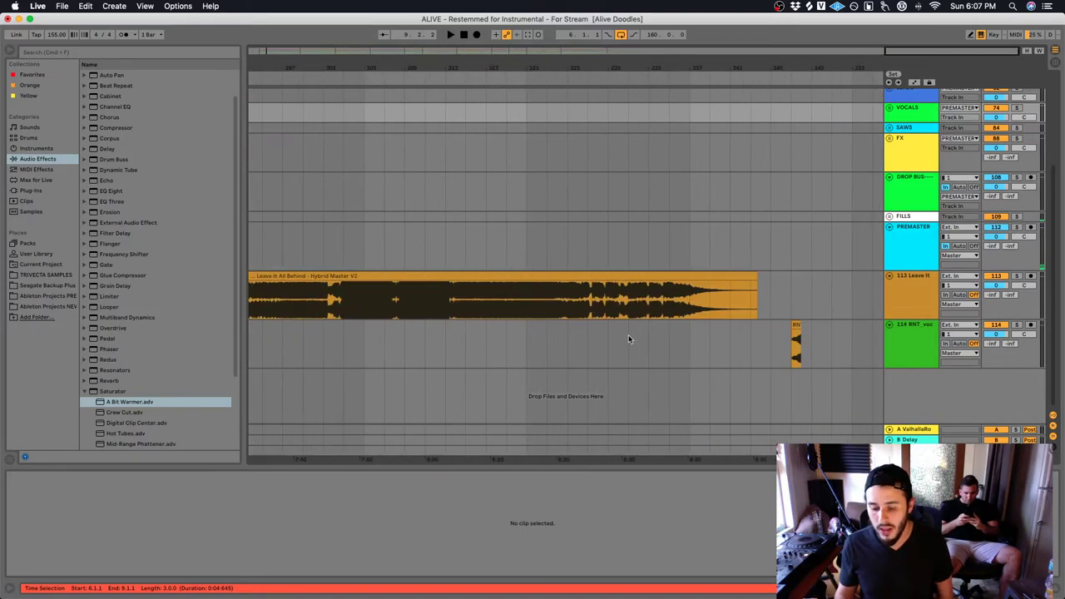
pyautogui.scroll(2, 908, 266)
pyautogui.hscroll(-10, 908, 266)
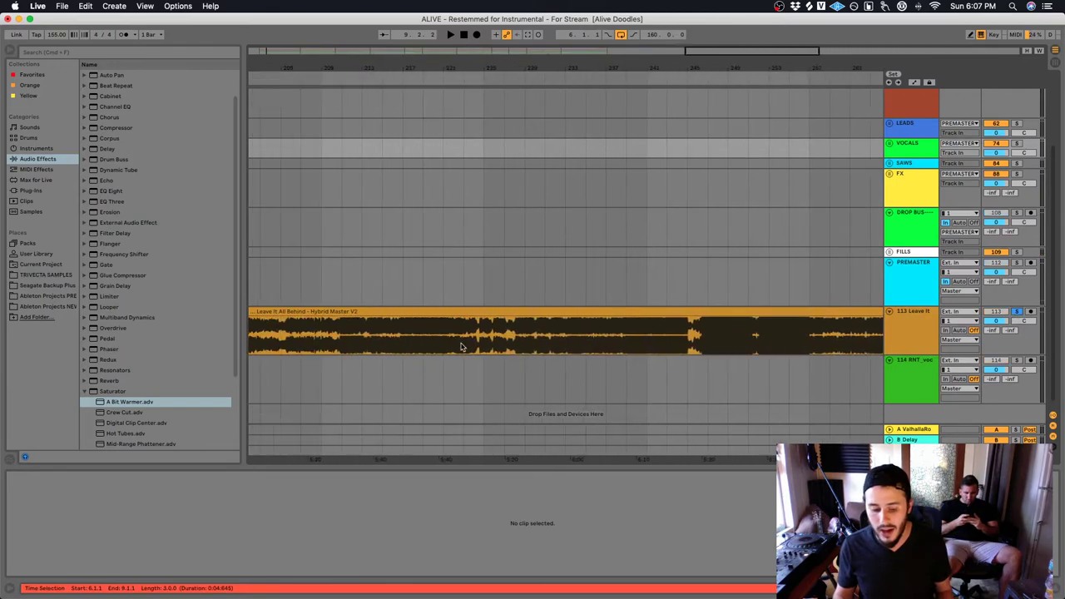
pyautogui.click(456, 337)
pyautogui.hscroll(-3, 375, 344)
pyautogui.click(538, 337)
pyautogui.click(576, 341)
pyautogui.click(592, 337)
pyautogui.press('space')
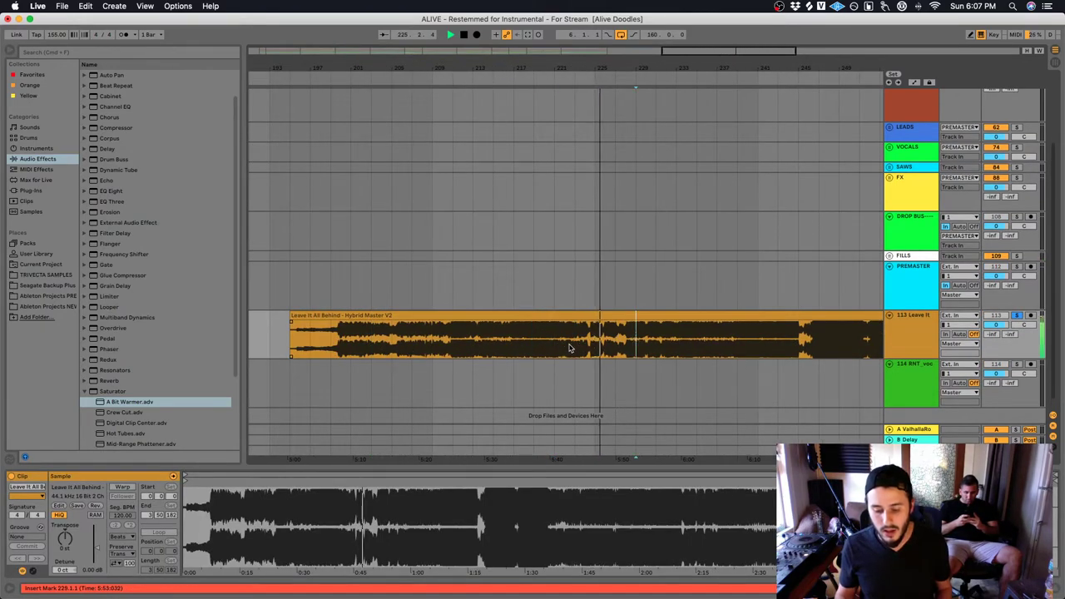
pyautogui.press('space')
# Play the Leave It All Behind master from bar 235 and from its start at bar 195
pyautogui.click(698, 339)
pyautogui.press('space')
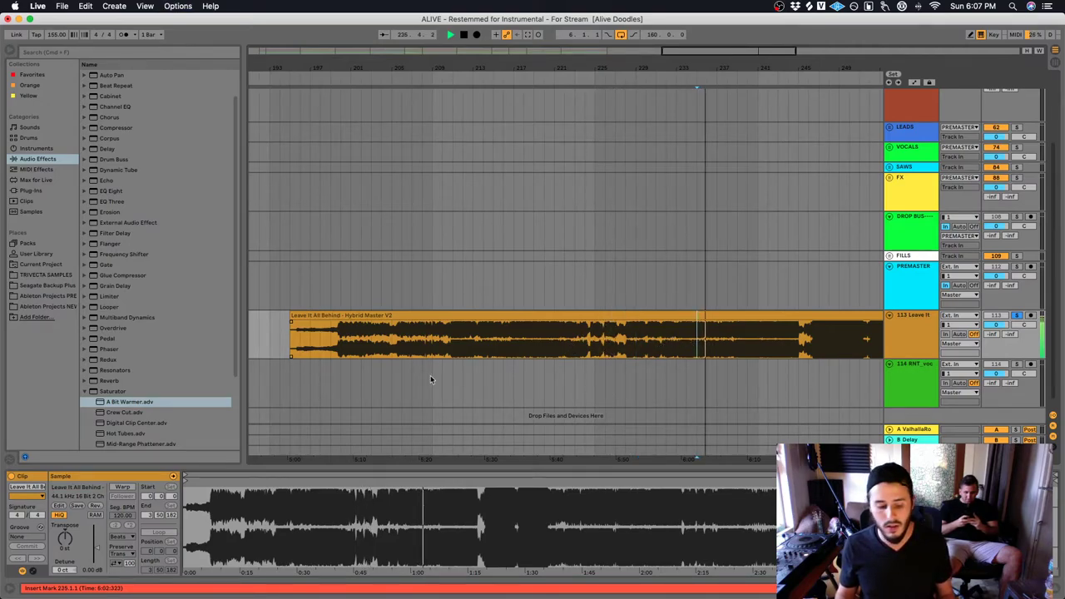
pyautogui.press('space')
pyautogui.click(329, 316)
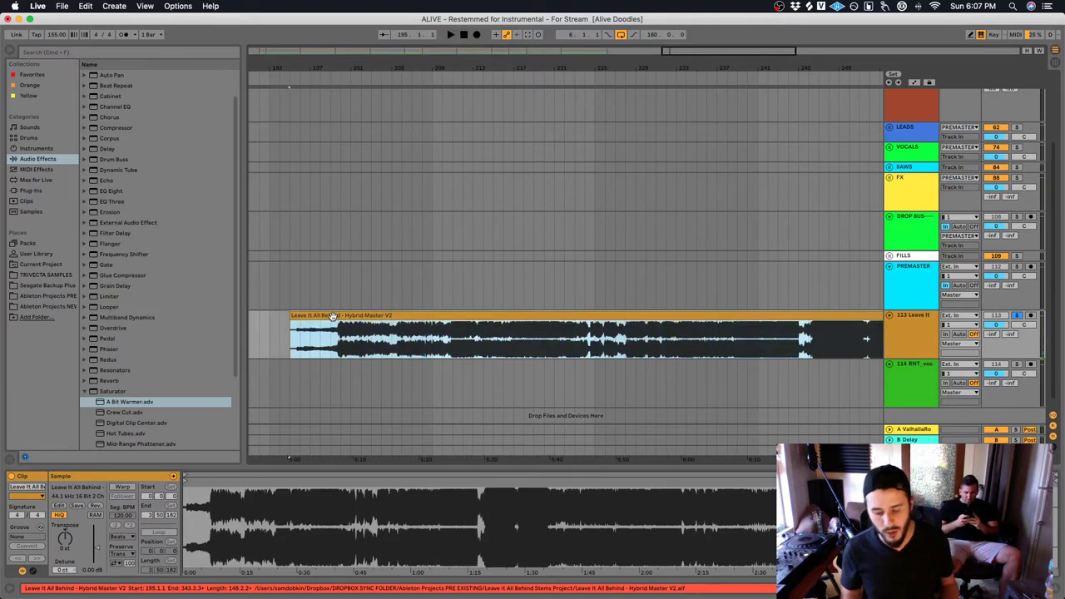
pyautogui.press('space')
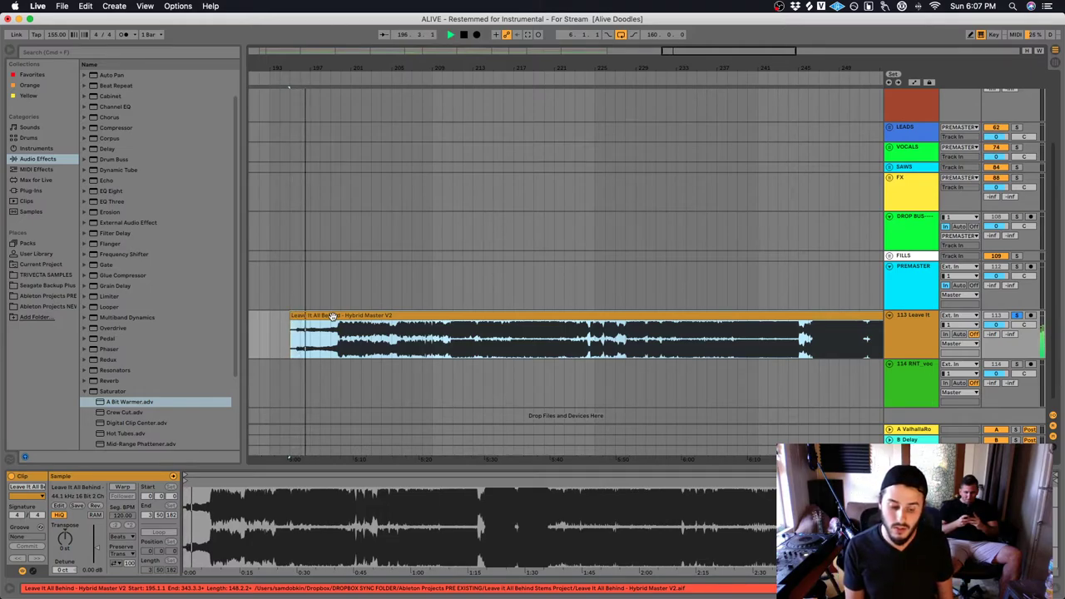
pyautogui.press('space')
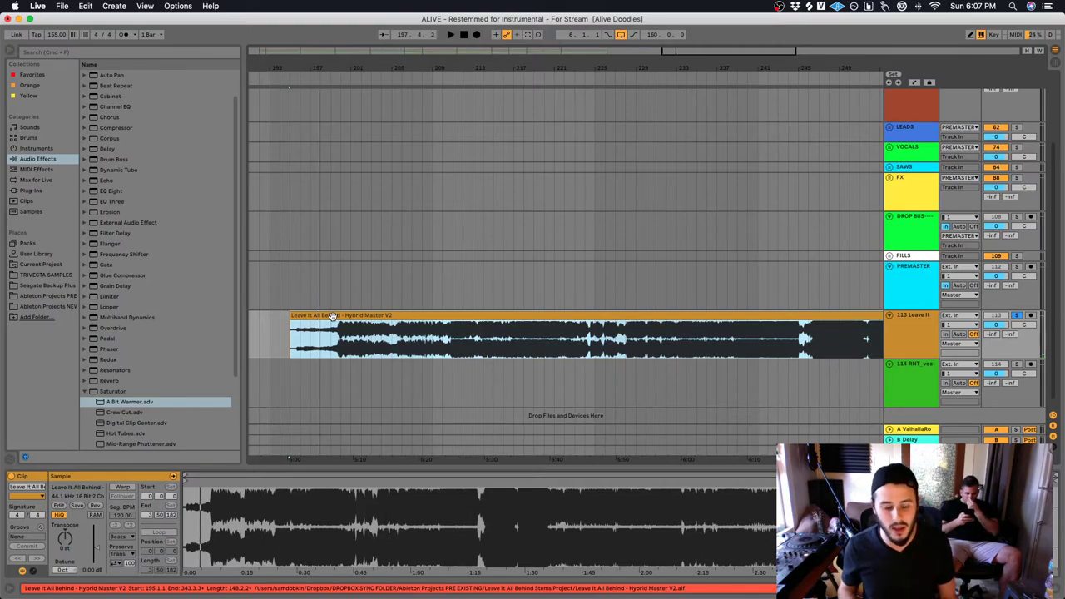
# Go back to the beginning of the arrangement and collapse the PREMASTER and 113 Leave It tracks
pyautogui.hscroll(-5, 331, 316)
pyautogui.scroll(1, 331, 317)
pyautogui.click(335, 308)
pyautogui.hscroll(-8, 326, 311)
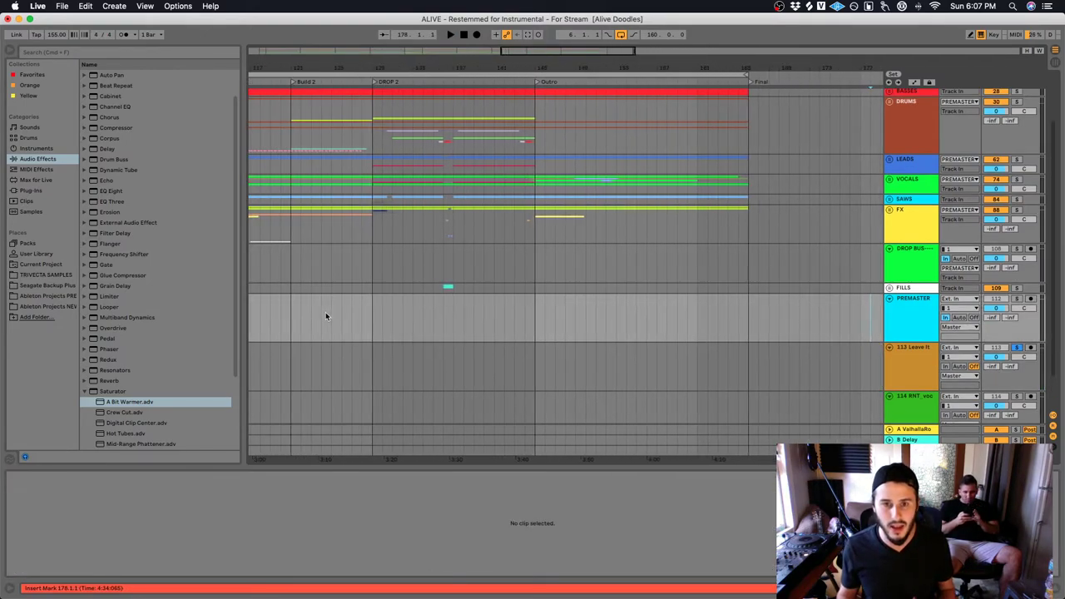
pyautogui.hscroll(-15, 326, 313)
pyautogui.hscroll(-15, 321, 320)
pyautogui.scroll(1, 320, 319)
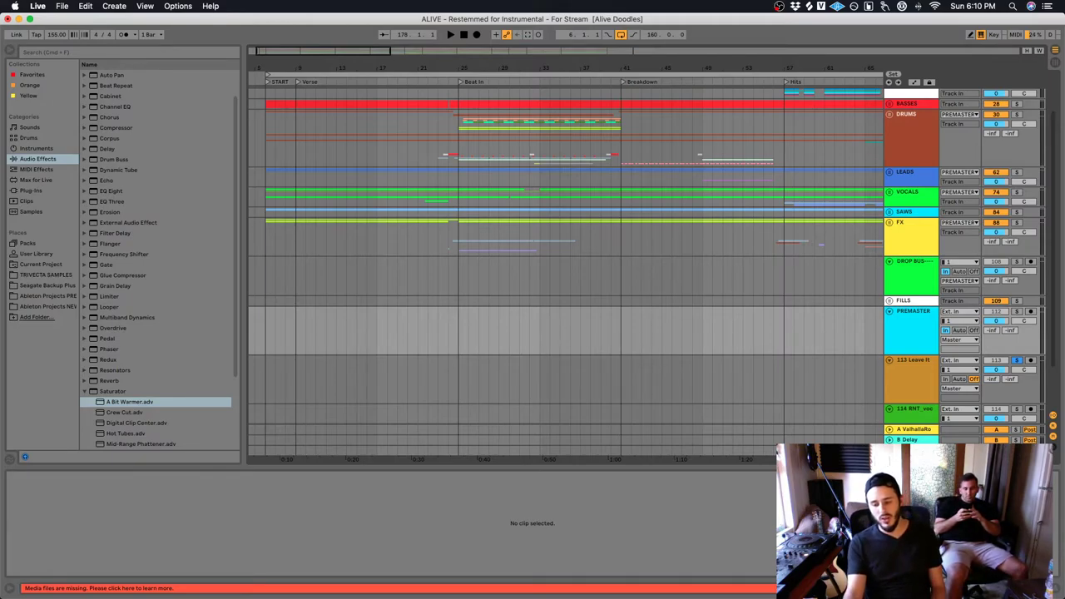
pyautogui.click(889, 311)
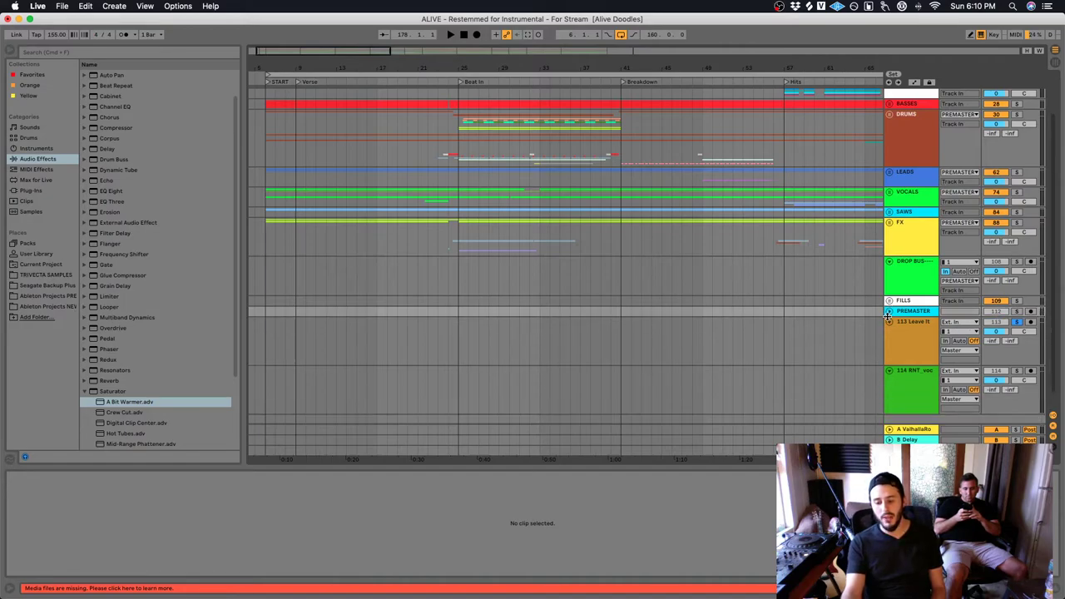
pyautogui.click(889, 321)
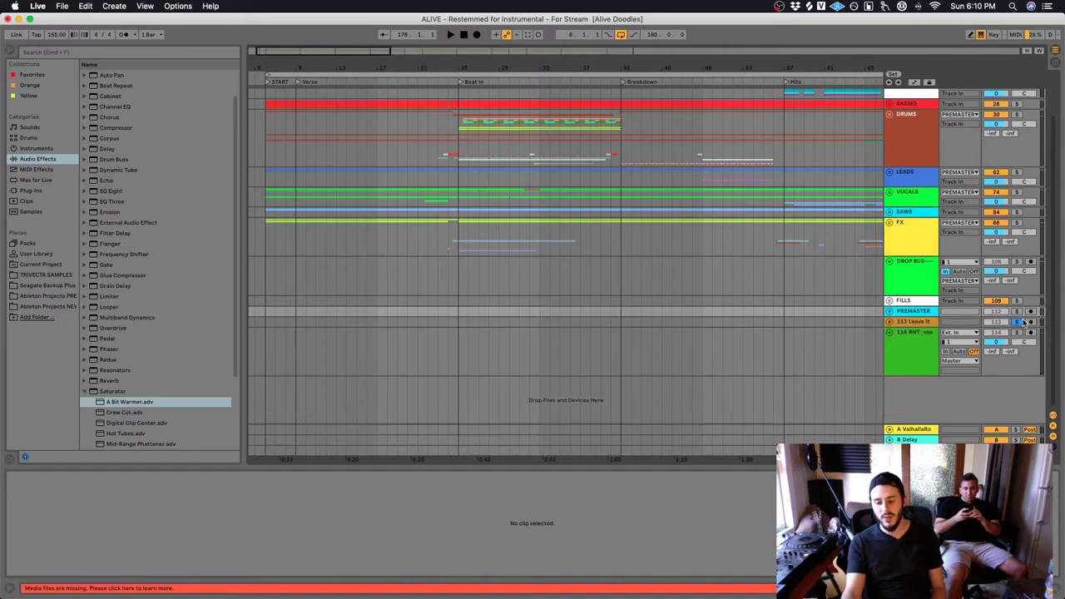
# Take the 113 Leave It track out of solo and play the arrangement from the Hits section at bar 57
pyautogui.click(776, 244)
pyautogui.hscroll(-1, 783, 229)
pyautogui.click(785, 127)
pyautogui.click(799, 125)
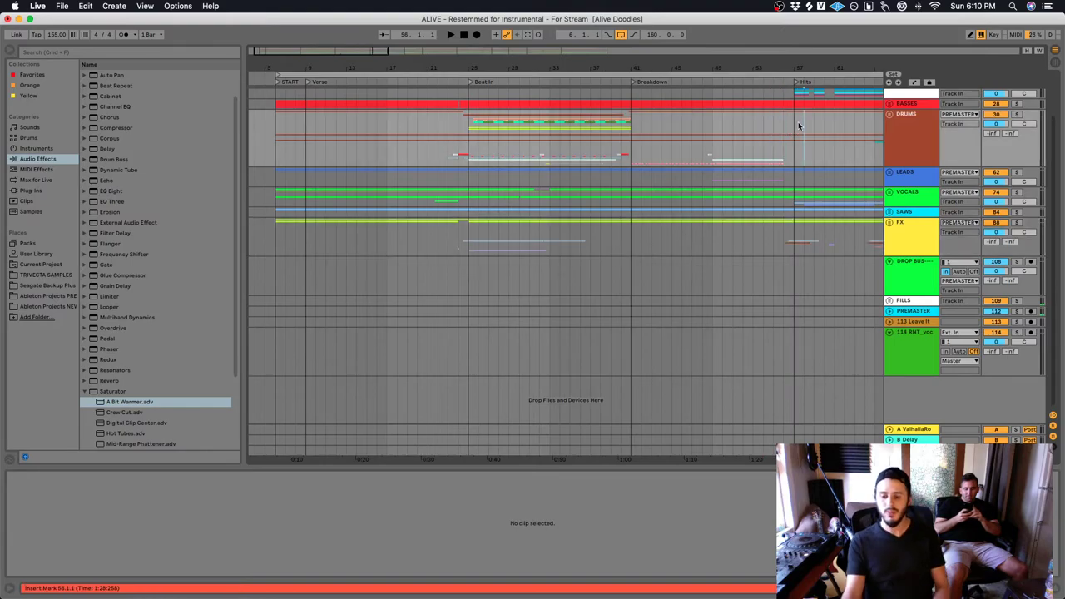
pyautogui.press('space')
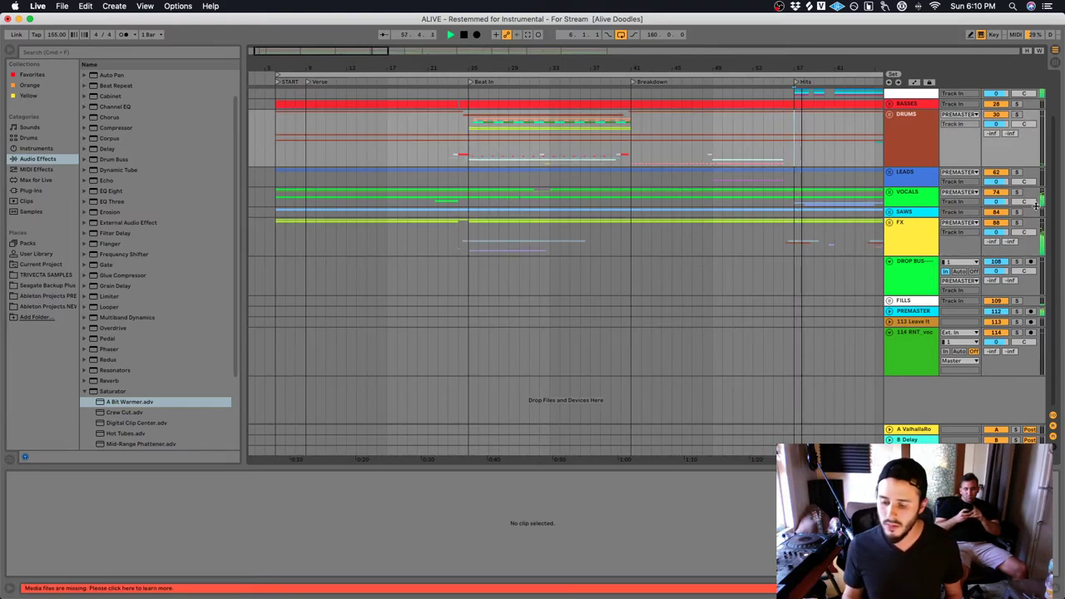
pyautogui.click(889, 211)
pyautogui.hscroll(3, 718, 247)
pyautogui.hscroll(3, 718, 247)
pyautogui.click(888, 213)
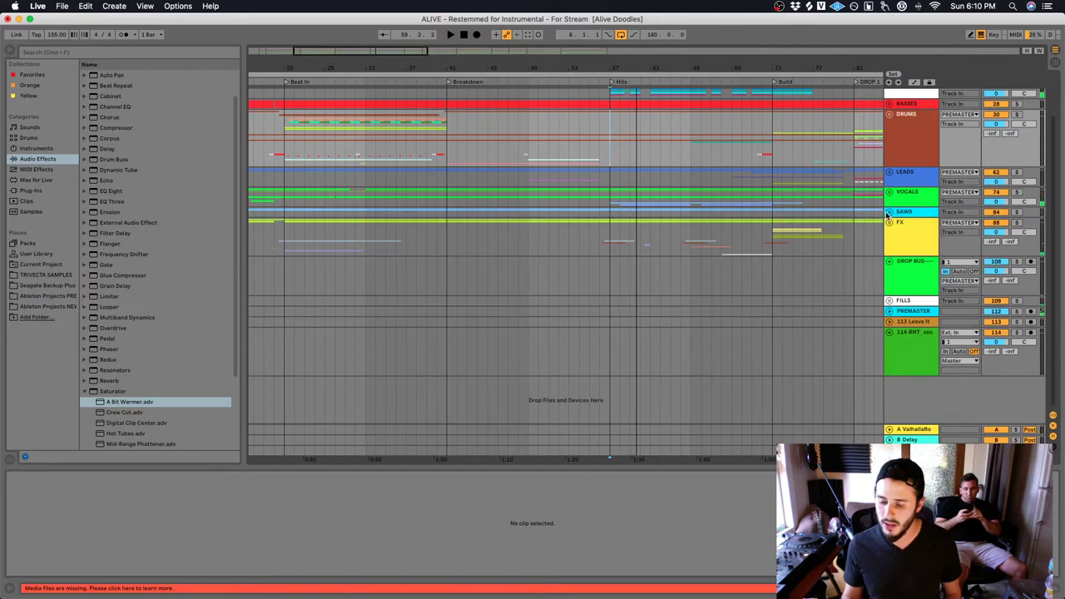
# Expand the STABS group, set the playback position to bar 57 and examine its layered stab clips up close
pyautogui.scroll(3, 888, 215)
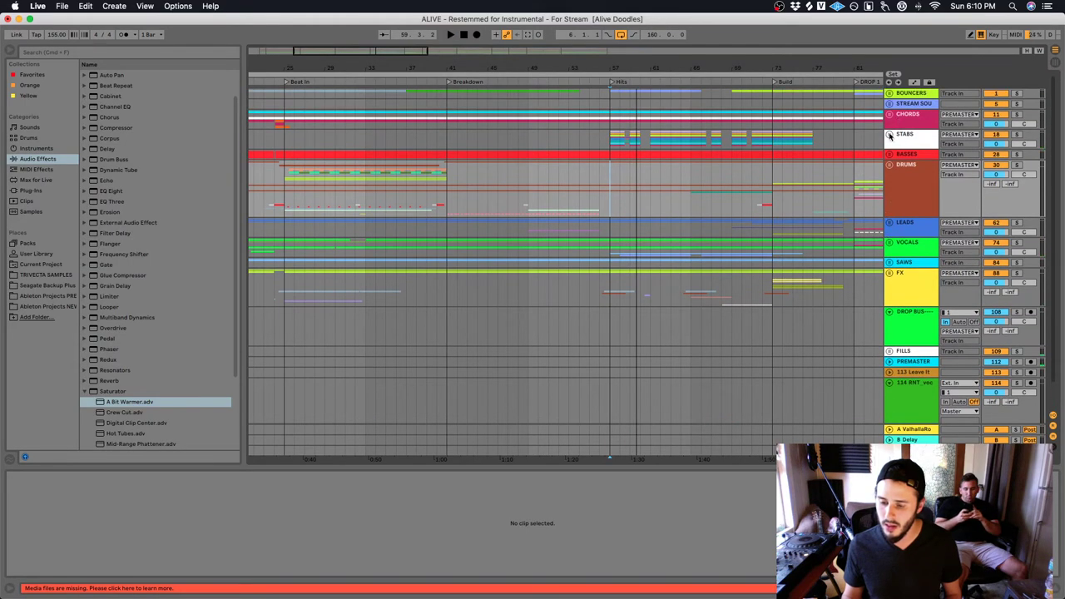
pyautogui.click(890, 135)
pyautogui.click(618, 196)
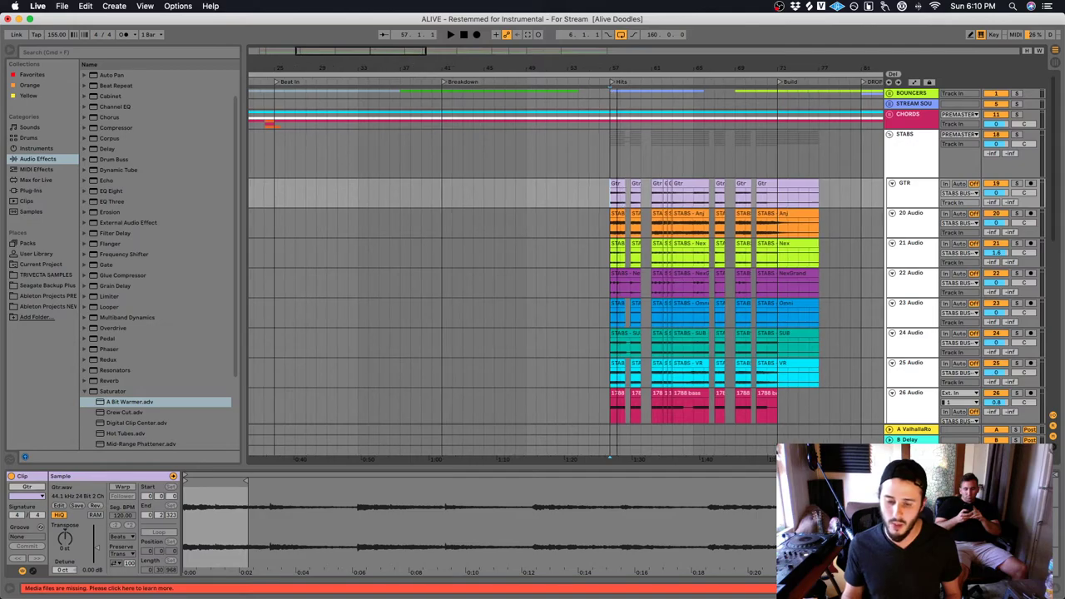
pyautogui.scroll(5, 649, 313)
pyautogui.scroll(-3, 653, 310)
pyautogui.hscroll(-2, 649, 315)
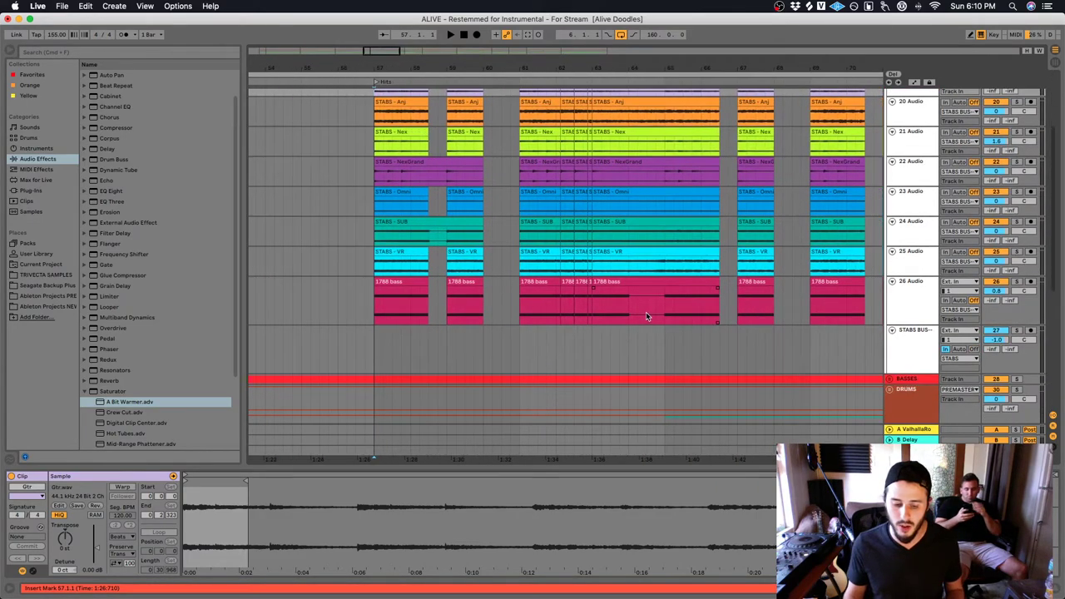
# Solo the 1788 bass track and play it from bar 57, followed by the STABS - VR layer alone and together with the bass
pyautogui.click(1016, 282)
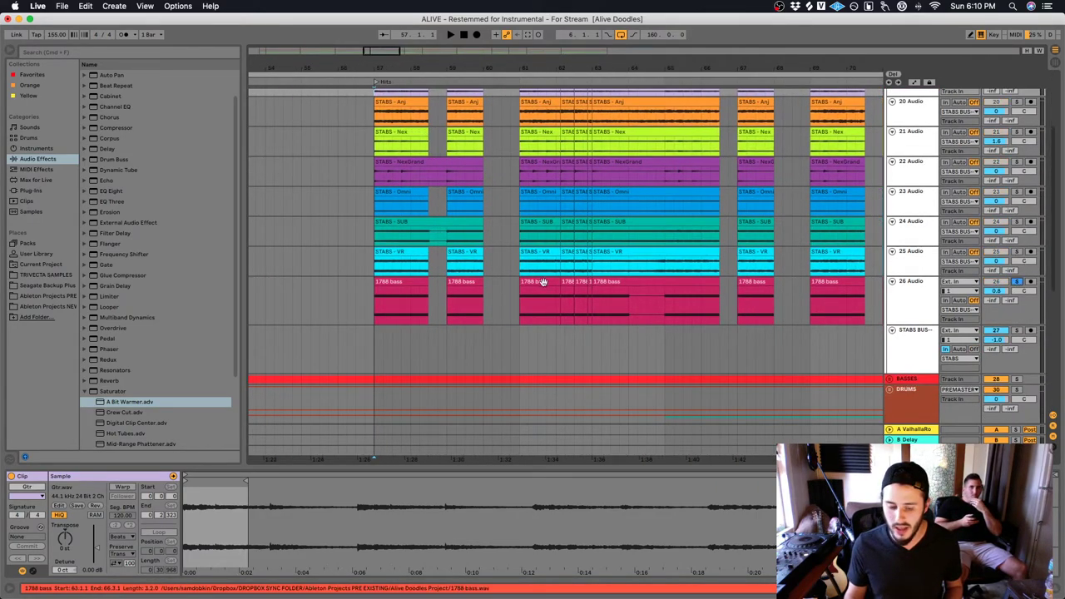
pyautogui.click(383, 280)
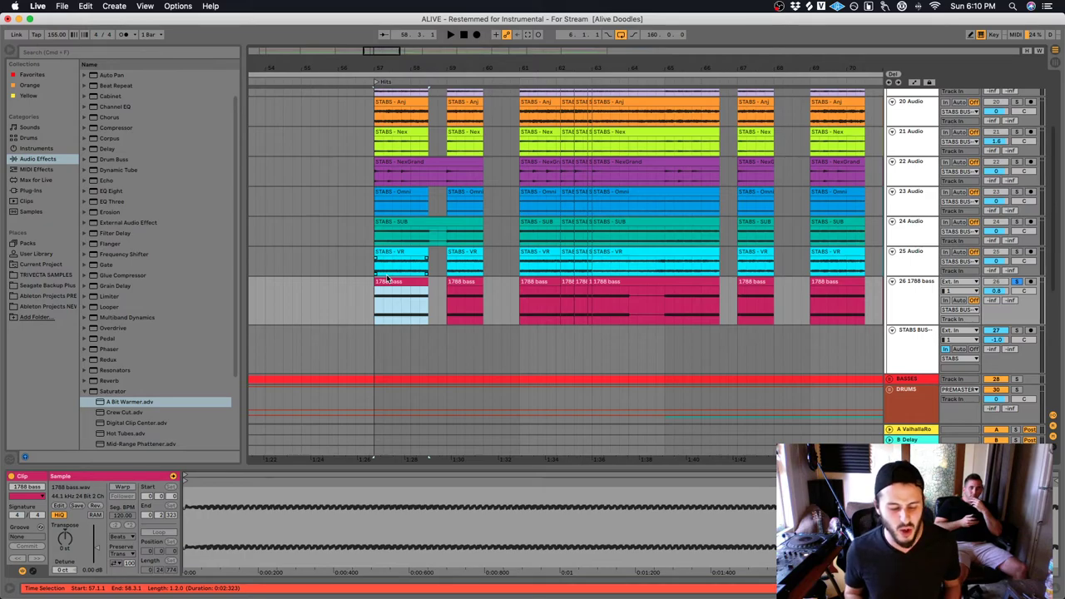
pyautogui.press('space')
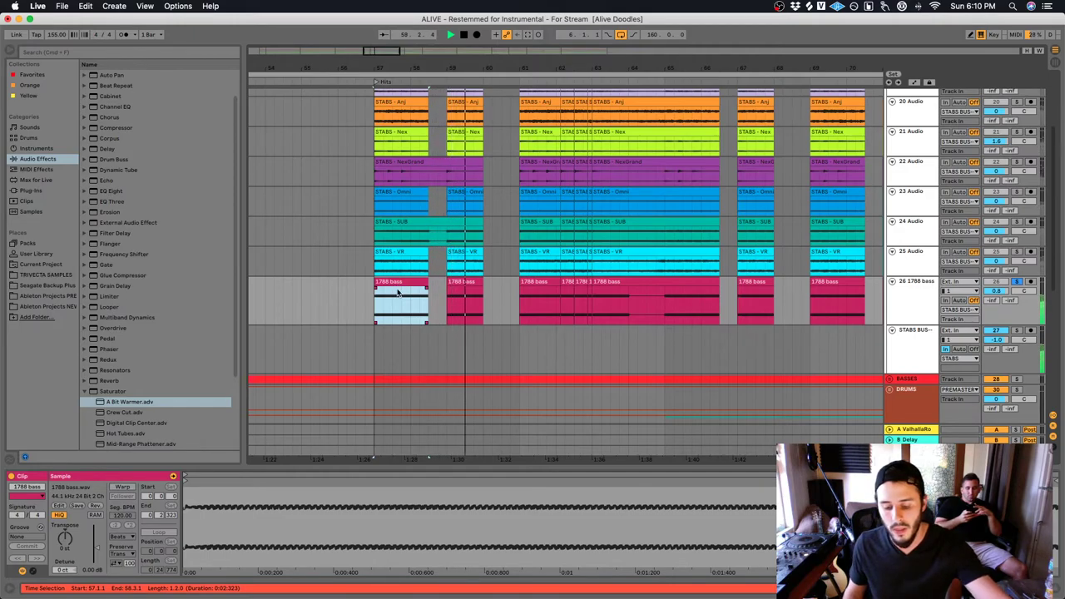
pyautogui.click(1016, 252)
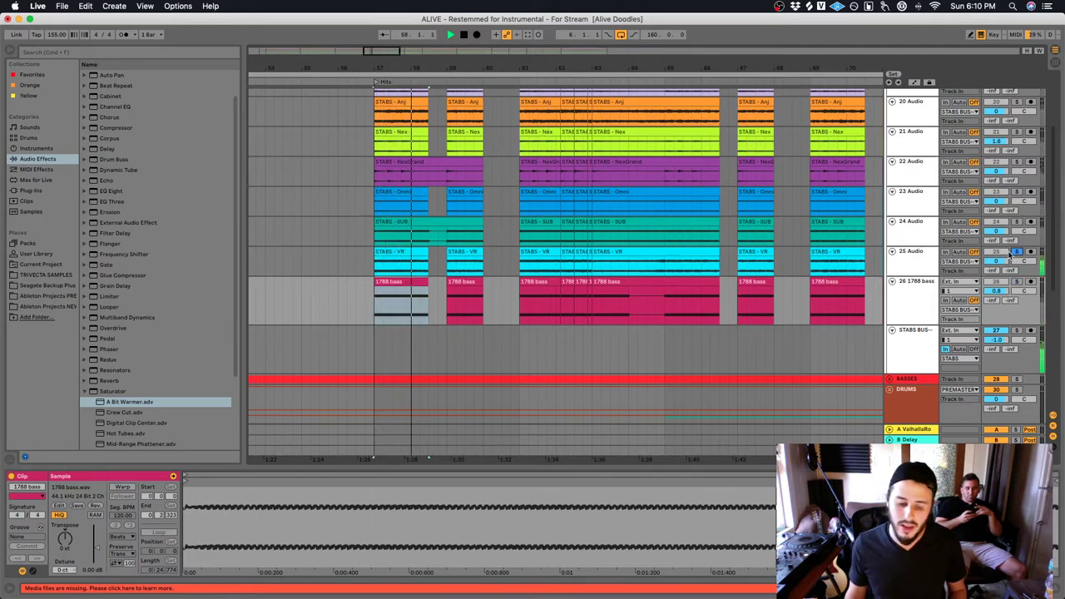
pyautogui.click(1016, 282)
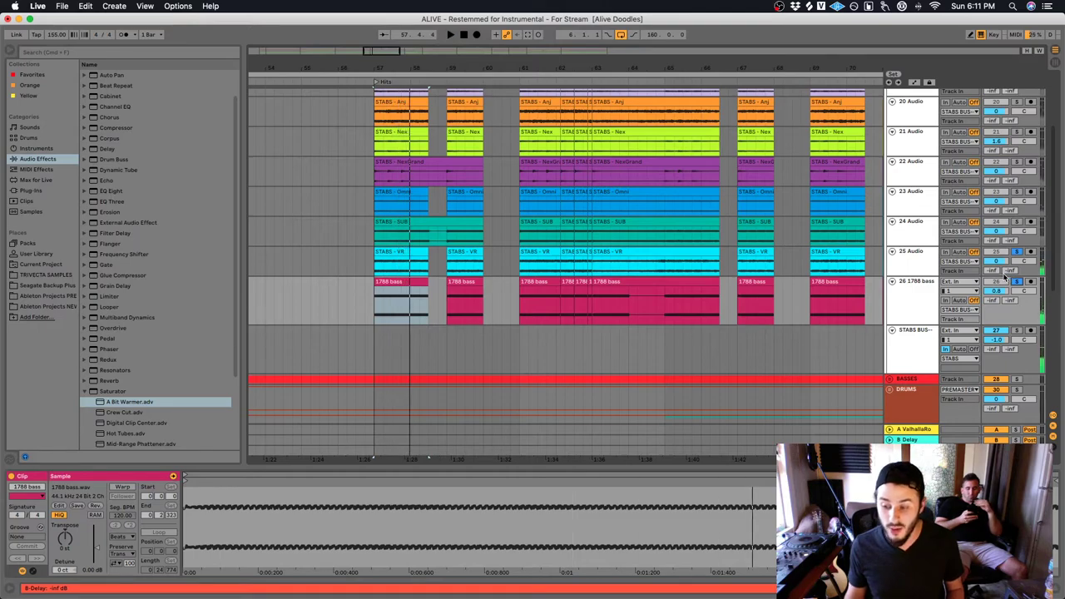
# Solo the STABS - SUB layer and the STABS - Omni layer one at a time and play each from bar 57
pyautogui.click(1017, 223)
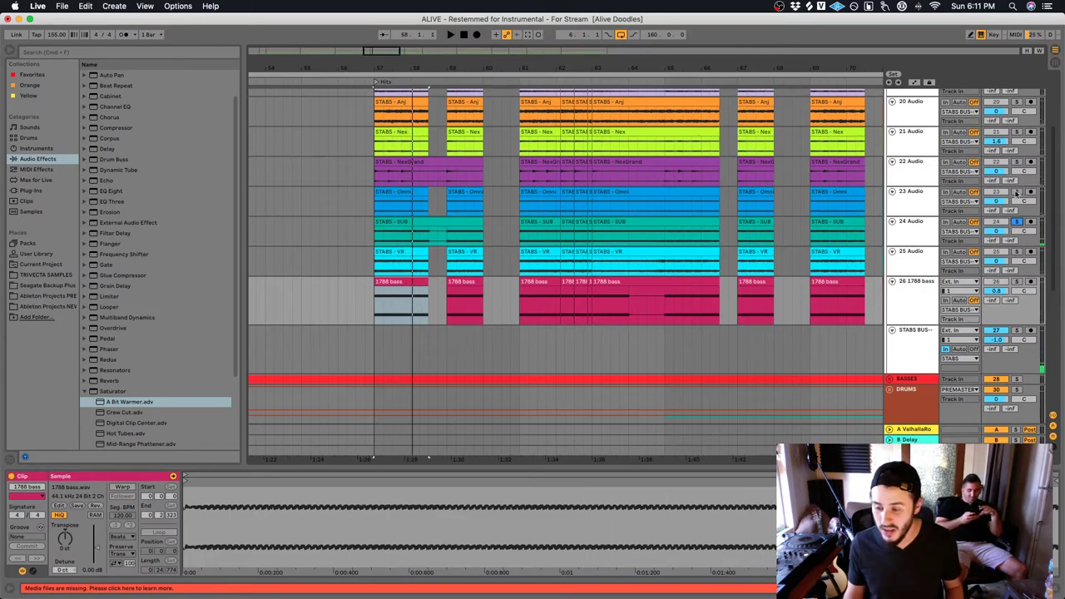
pyautogui.press('space')
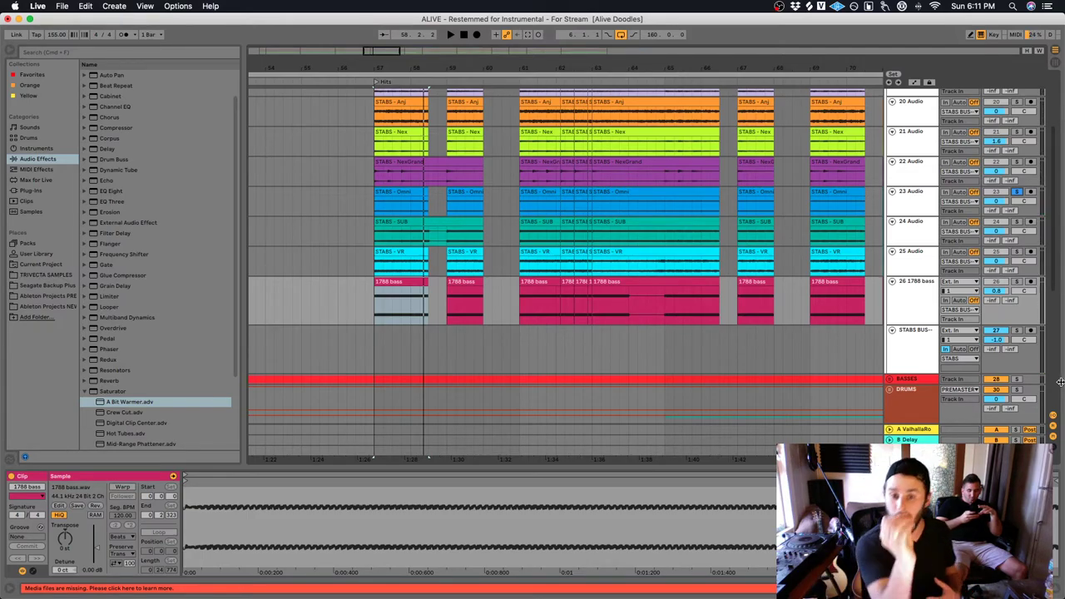
pyautogui.click(1017, 252)
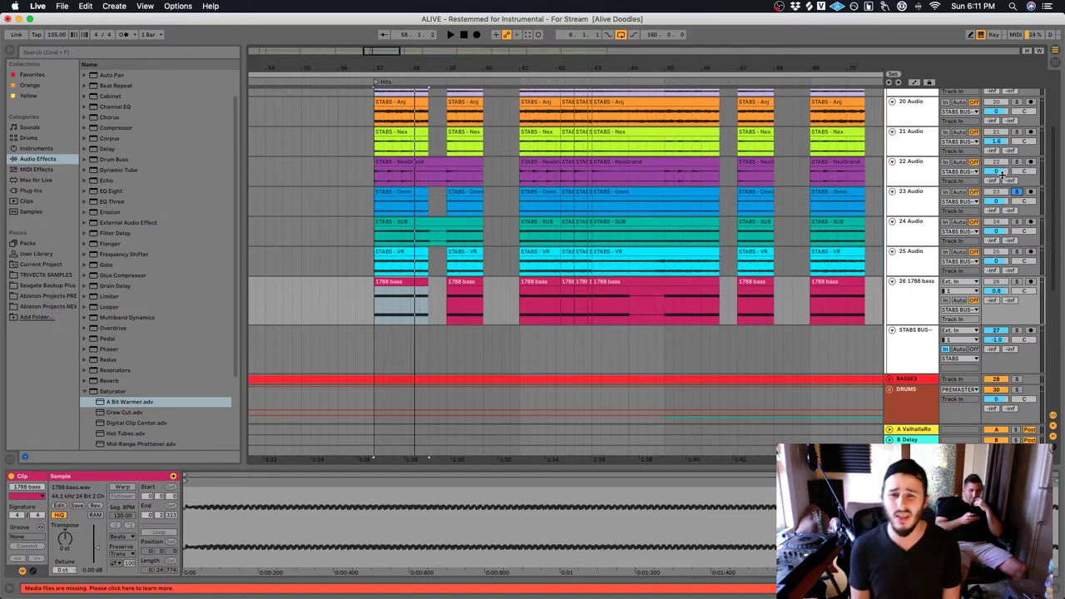
pyautogui.press('space')
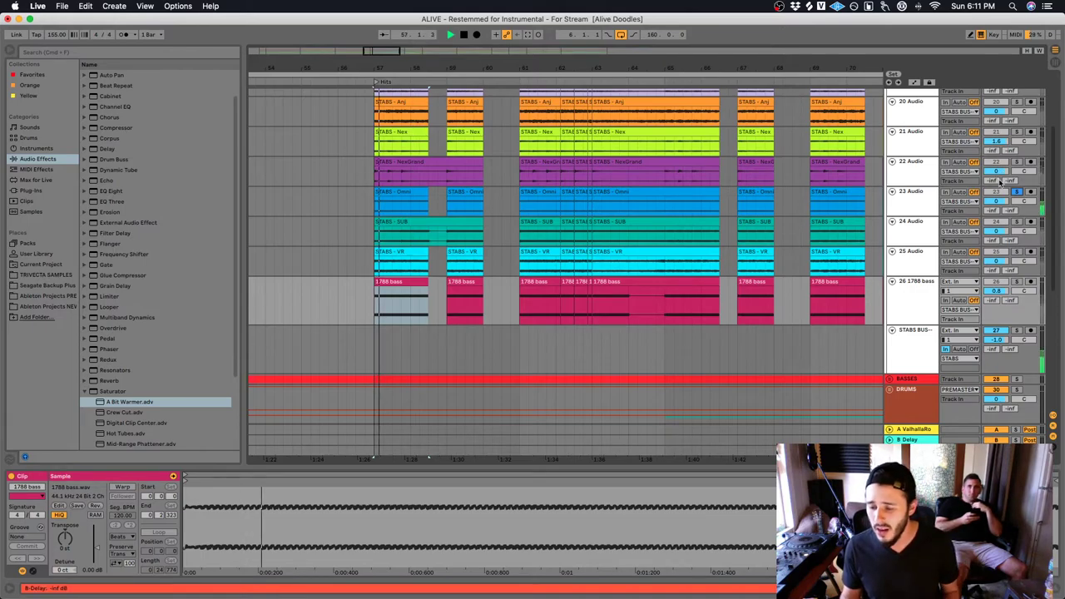
# Select tracks 23 to 26, solo them together and play the combined Omni, SUB, VR and 1788 bass layers
pyautogui.click(901, 300)
pyautogui.press('space')
pyautogui.keyDown('shift'); pyautogui.click(912, 204); pyautogui.keyUp('shift')
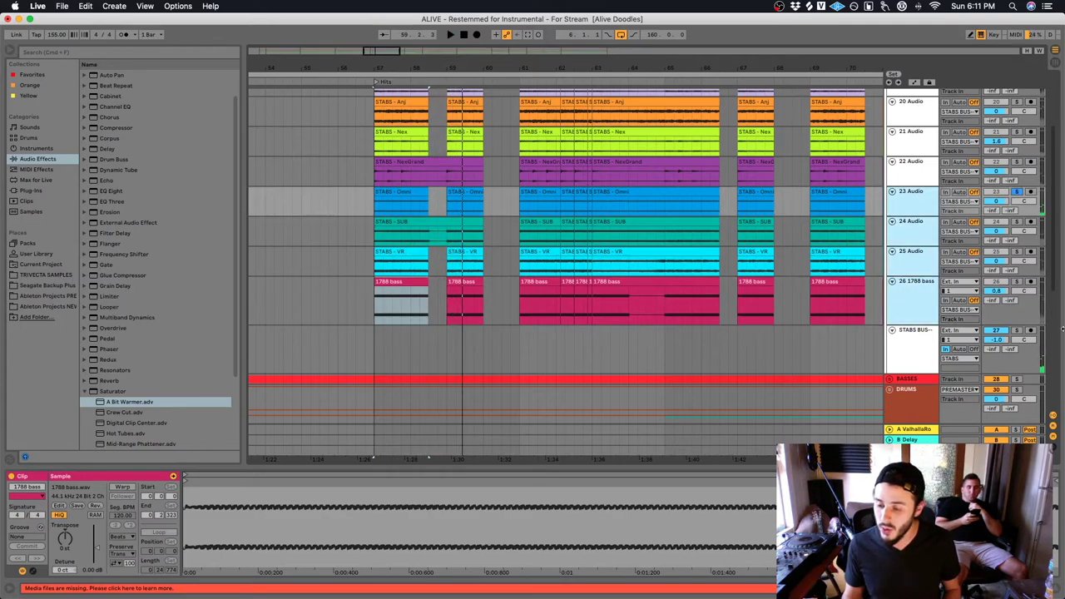
pyautogui.click(1016, 282)
pyautogui.press('space')
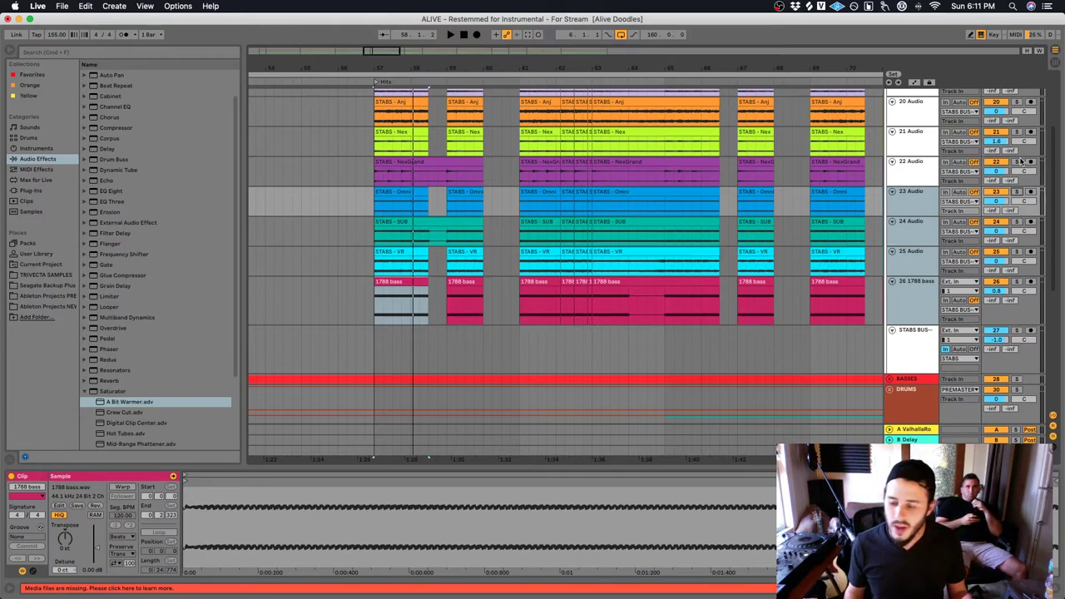
# Solo the STABS - NexGrand track, play it from bars 57 and 56, and take it out of solo
pyautogui.click(469, 154)
pyautogui.press('space')
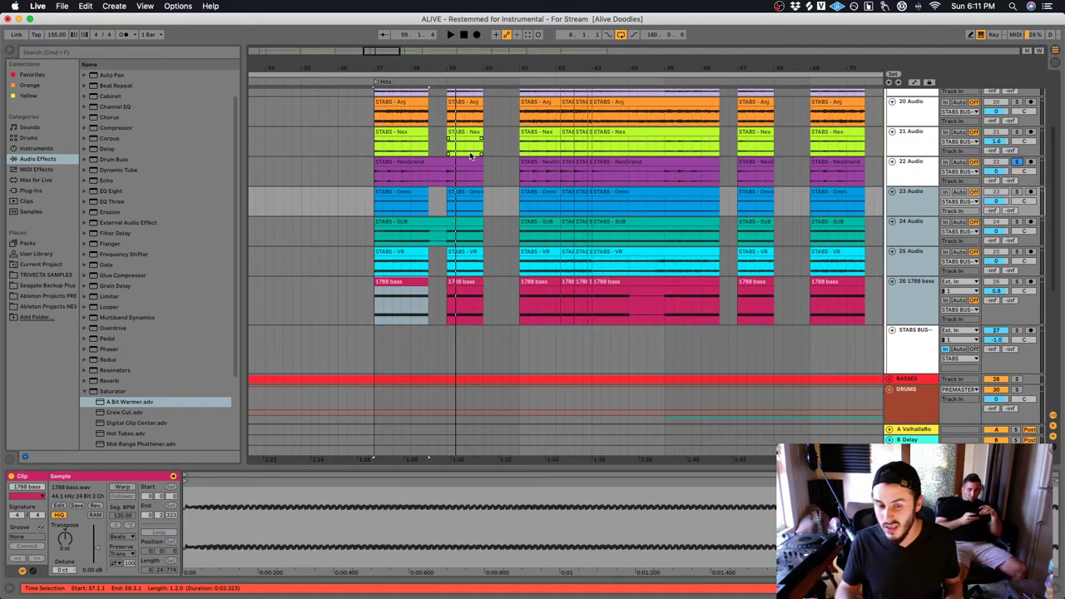
pyautogui.click(338, 198)
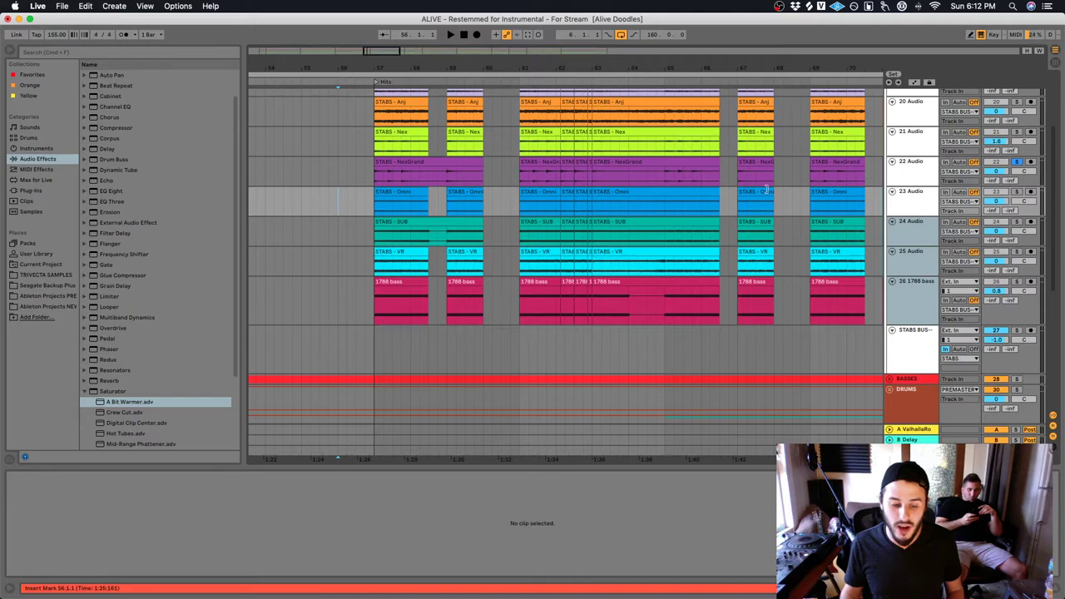
pyautogui.press('space')
pyautogui.click(1016, 163)
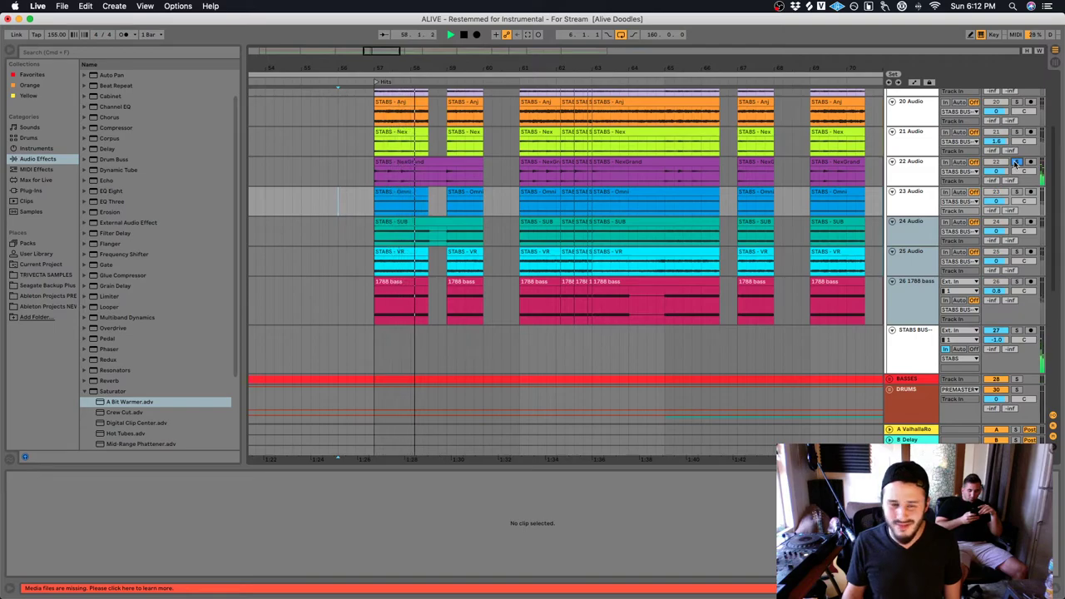
pyautogui.press('space')
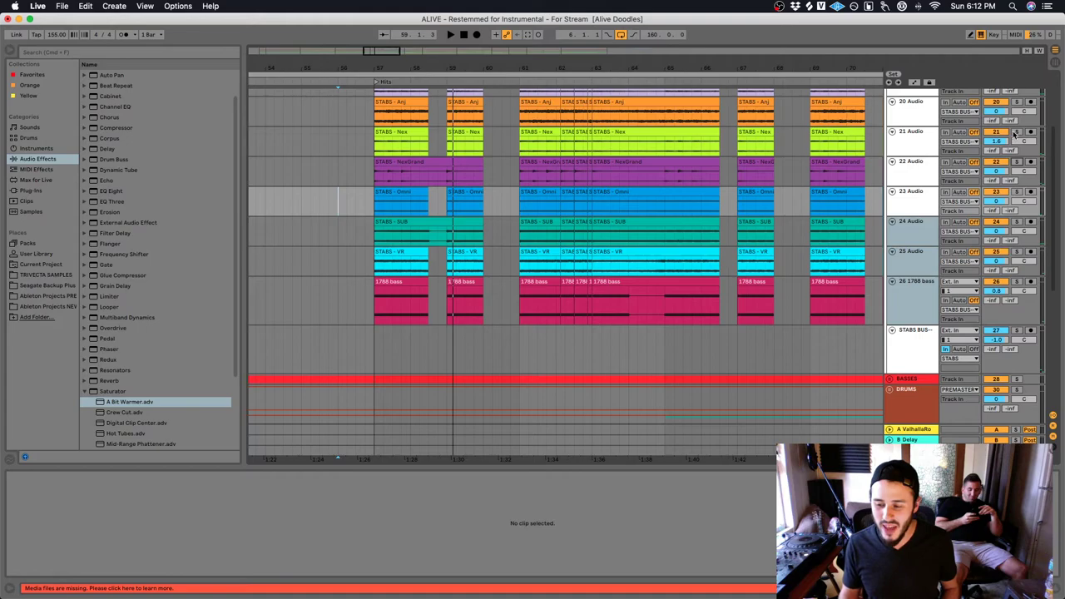
# Solo the STABS - Nex track and play it from its first clip at bar 57
pyautogui.click(1017, 132)
pyautogui.press('space')
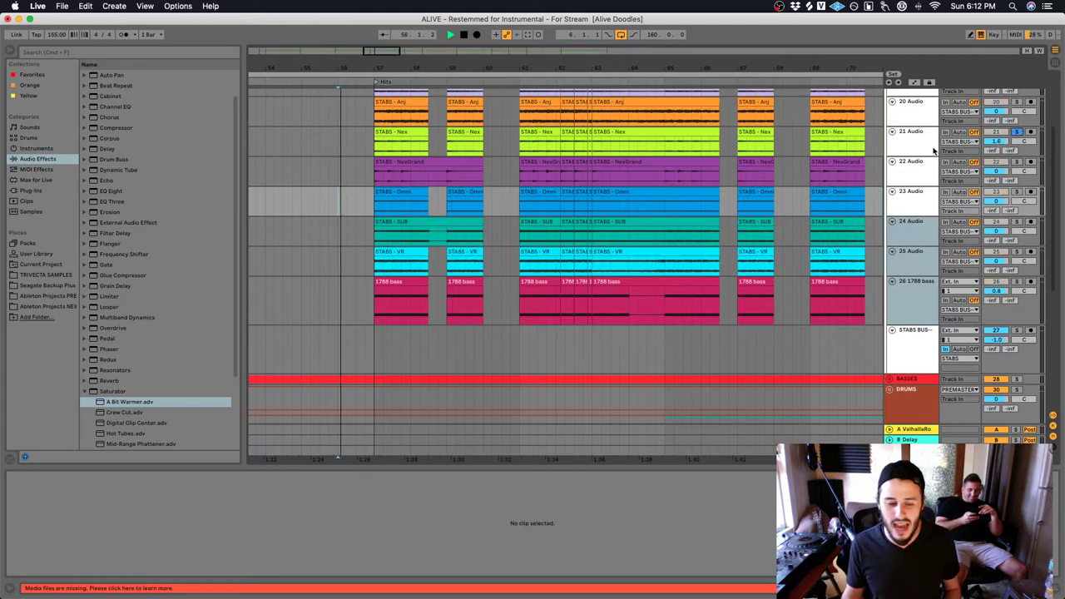
pyautogui.click(440, 162)
pyautogui.scroll(2, 542, 166)
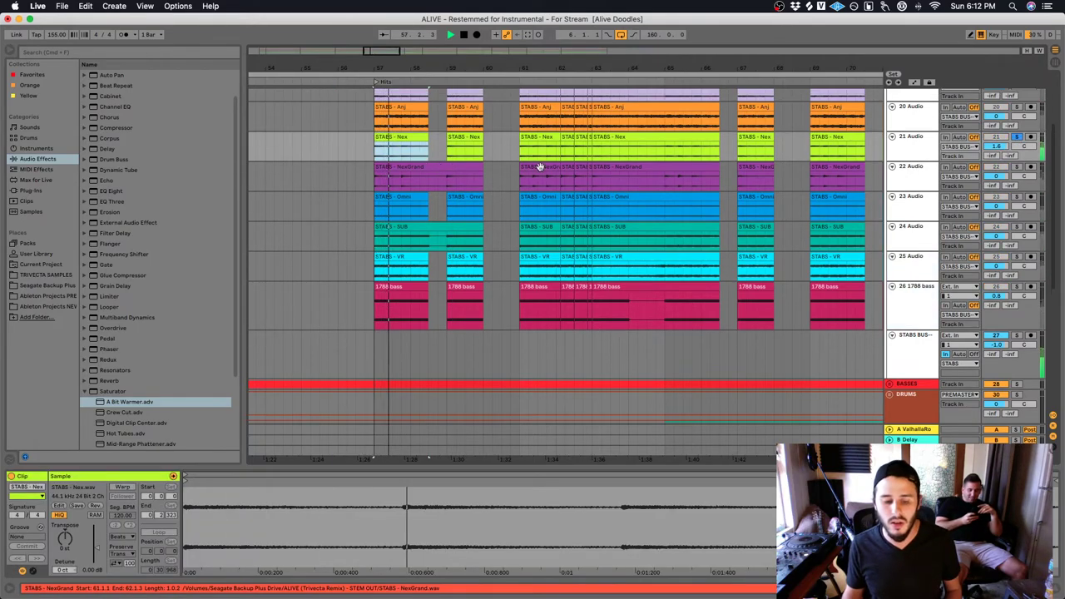
pyautogui.press('space')
# Add the STABS - NexGrand track to the solo and play it together with STABS - Nex
pyautogui.click(912, 180)
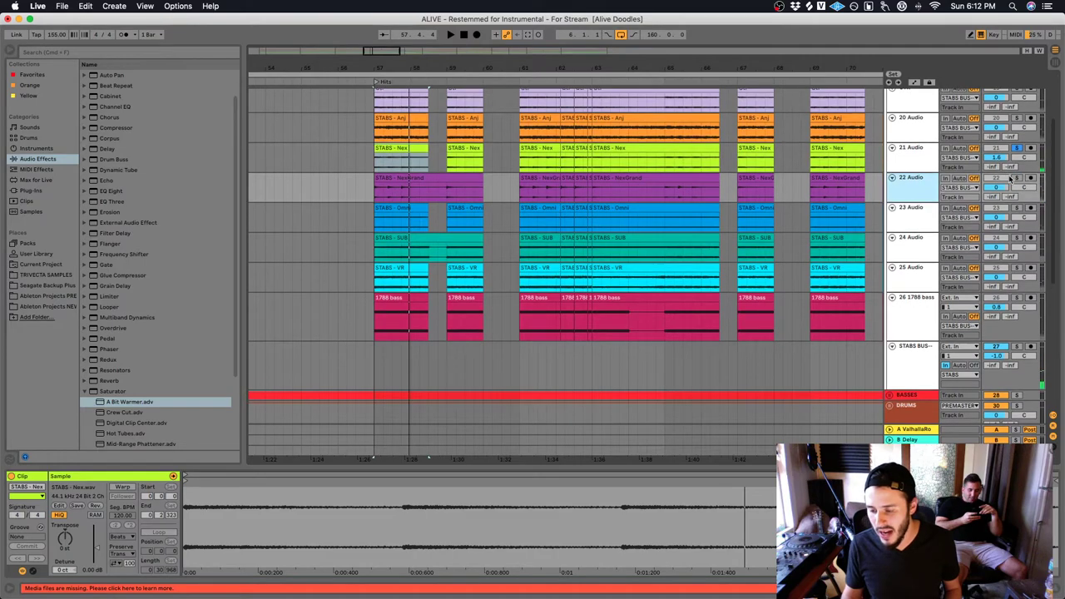
pyautogui.keyDown('super'); pyautogui.click(1017, 178); pyautogui.keyUp('super')
pyautogui.press('space')
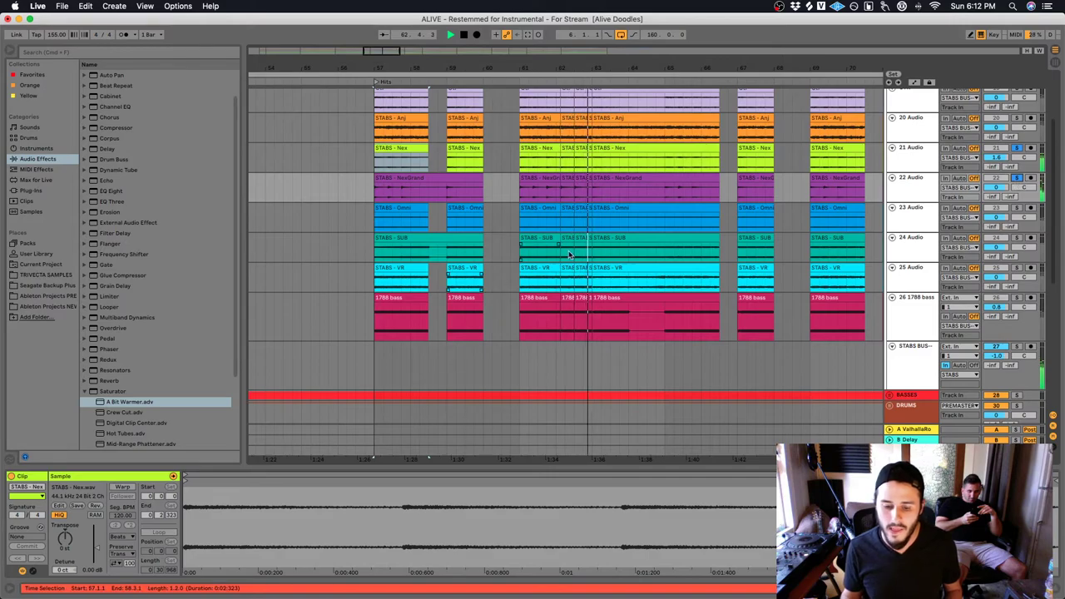
# Solo the STABS - Anj track alone and play it from its first clip at bar 57
pyautogui.scroll(3, 522, 283)
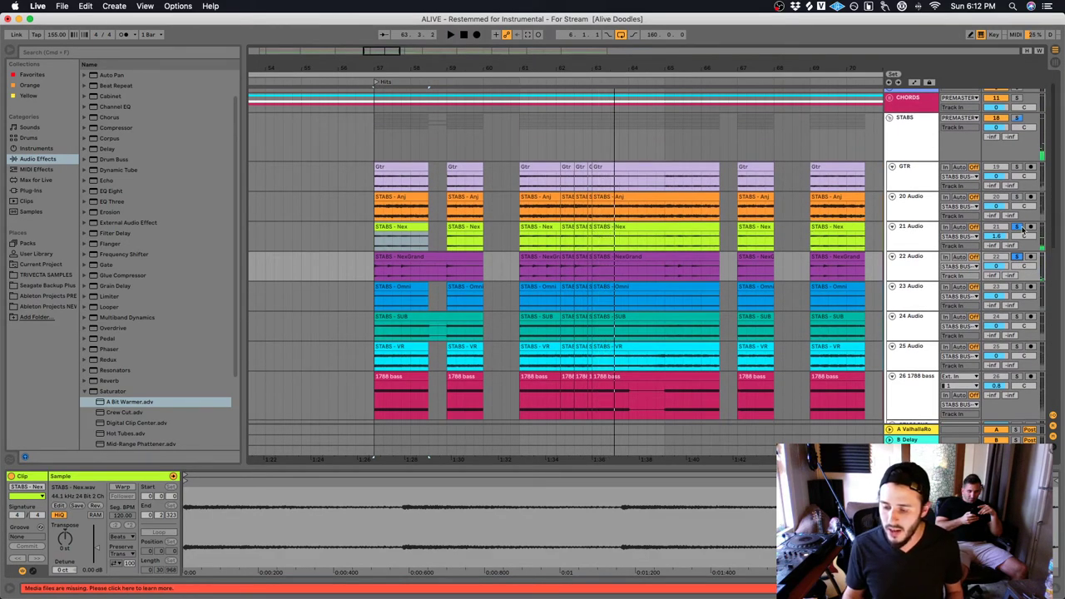
pyautogui.click(1017, 197)
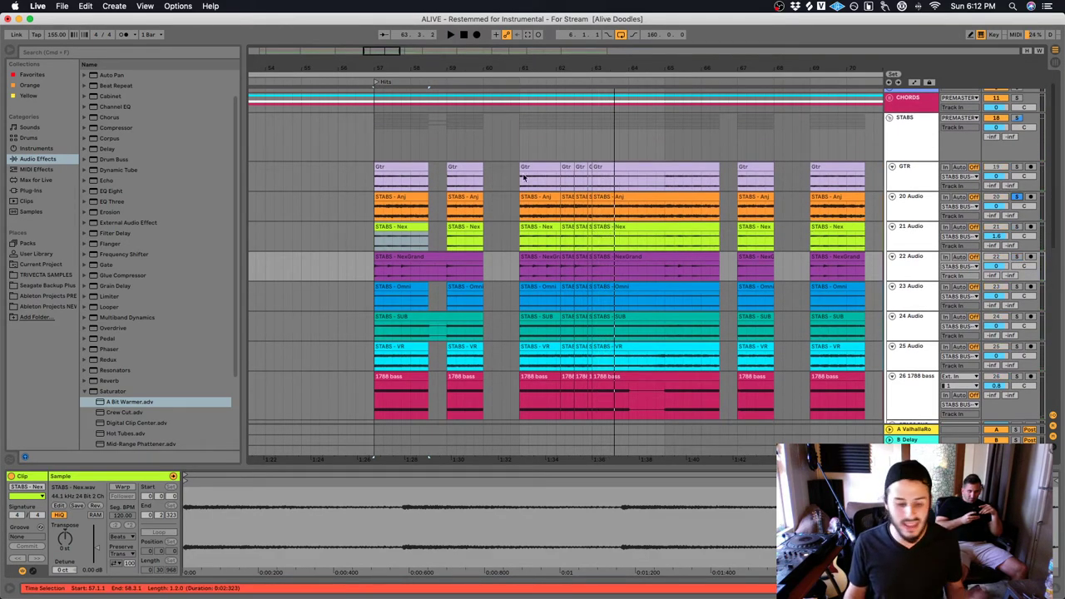
pyautogui.click(387, 195)
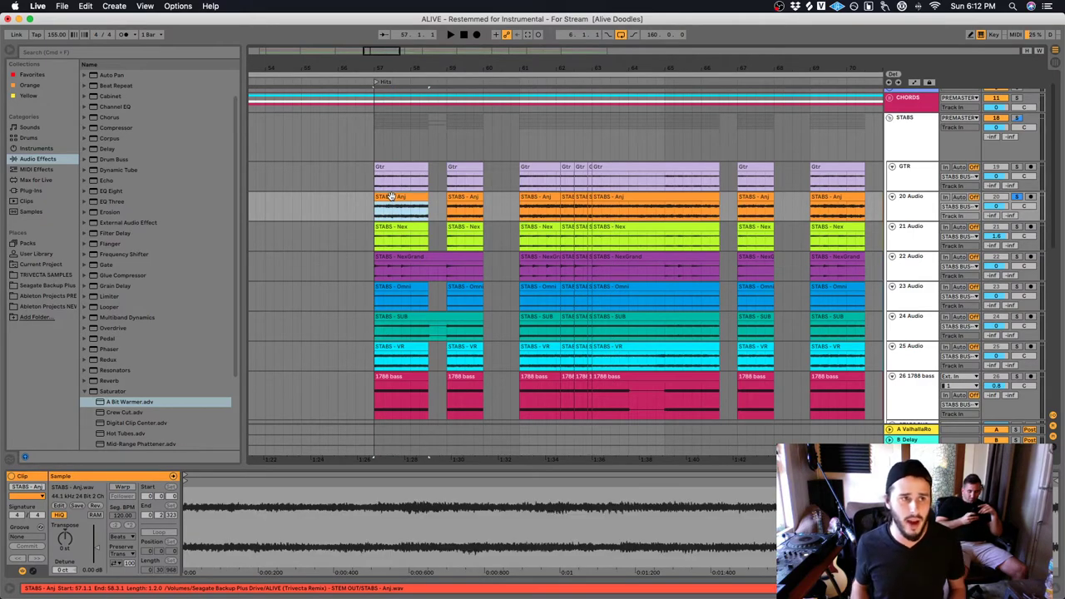
pyautogui.press('space')
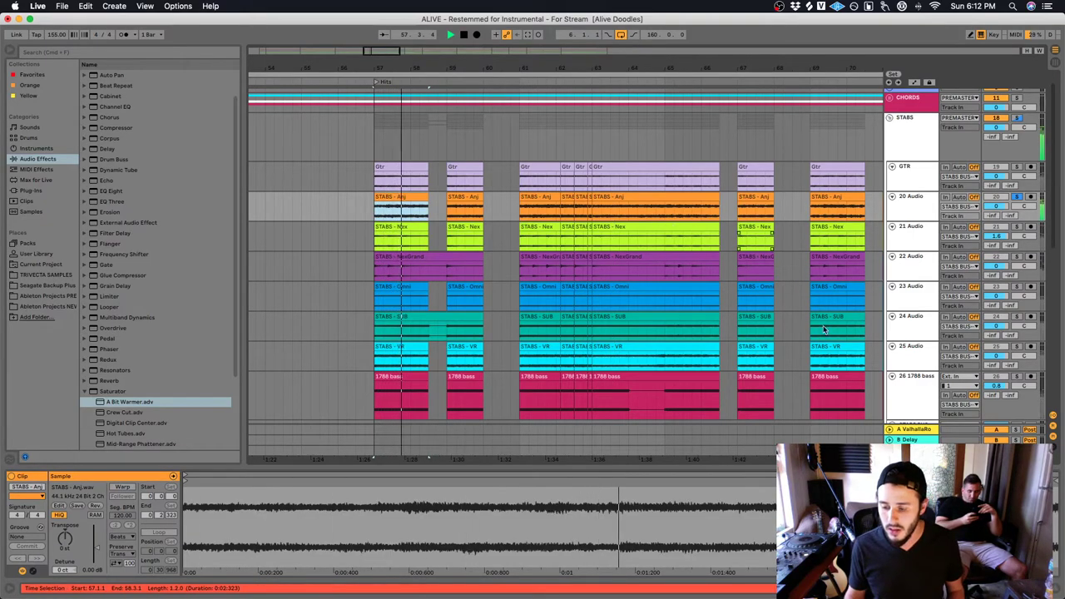
# Play the STABS - VR layer in solo from bar 57, and again with STABS - Anj added to the solo
pyautogui.scroll(-3, 854, 386)
pyautogui.scroll(-1, 854, 386)
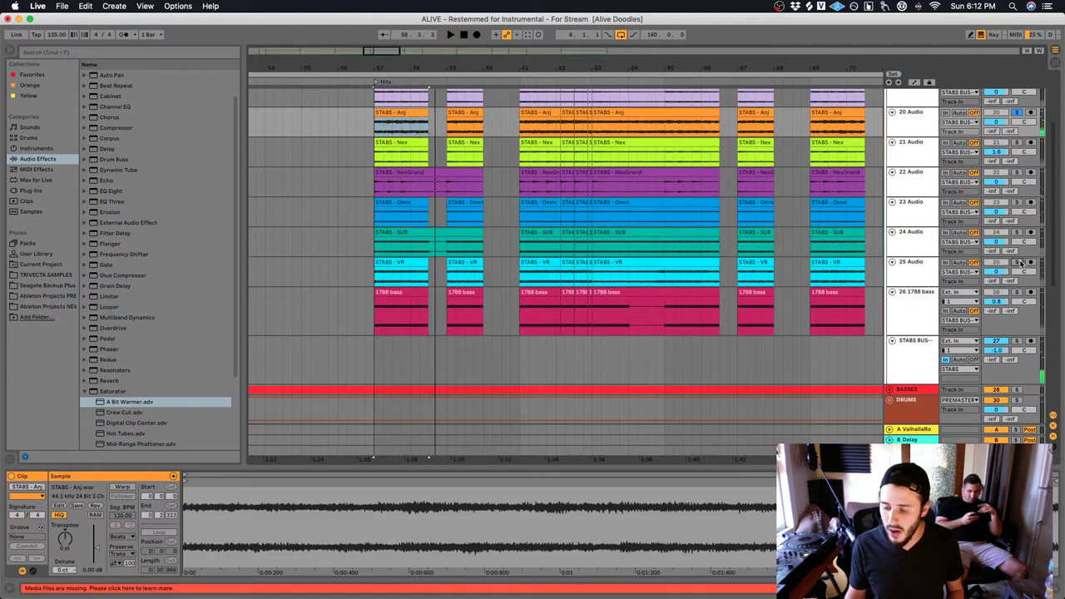
pyautogui.scroll(2, 999, 154)
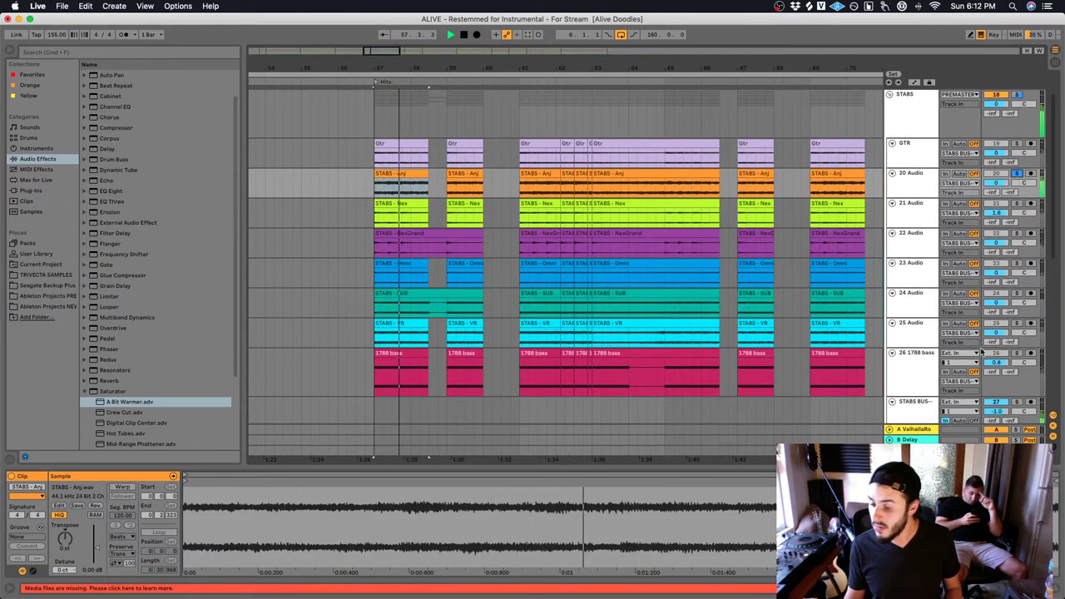
pyautogui.click(1017, 323)
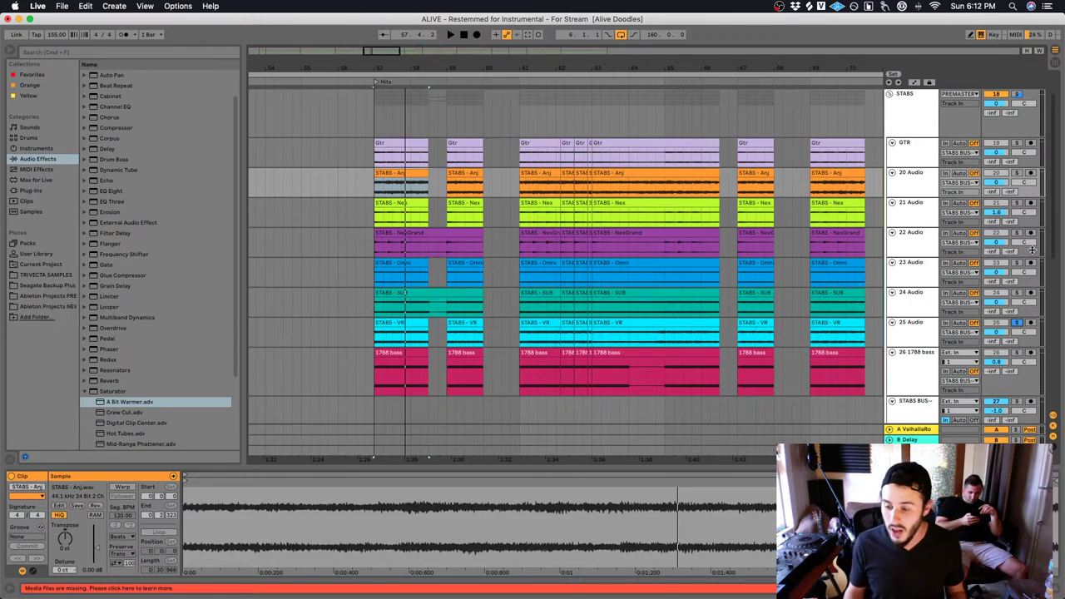
pyautogui.click(1016, 173)
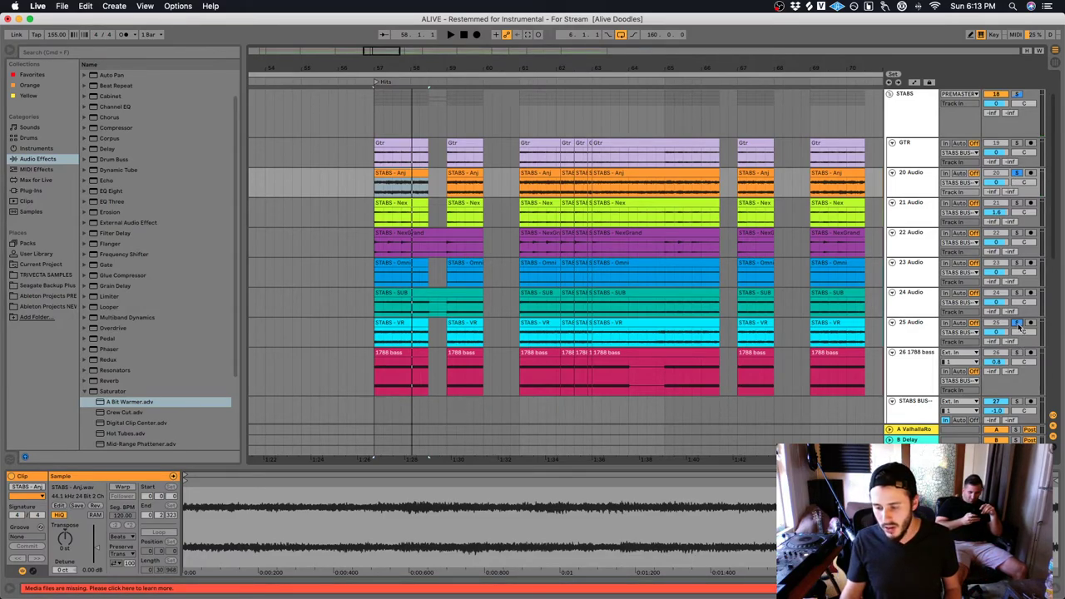
pyautogui.press('space')
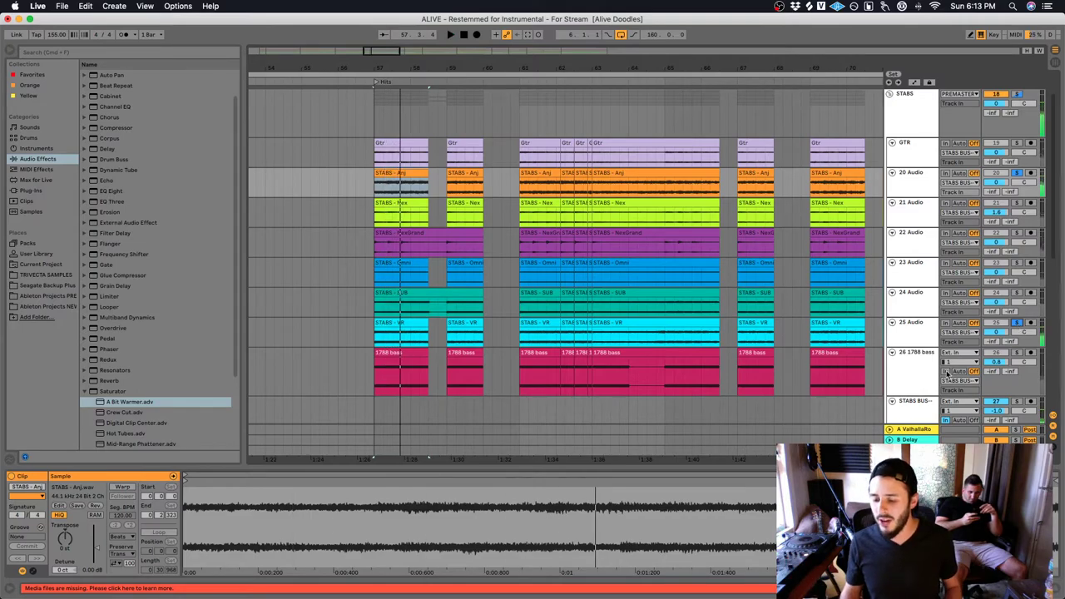
# Select tracks 20 to 26 and play them soloed together from bar 57, followed by the GTR track alone
pyautogui.click(908, 366)
pyautogui.keyDown('shift'); pyautogui.click(910, 173); pyautogui.keyUp('shift')
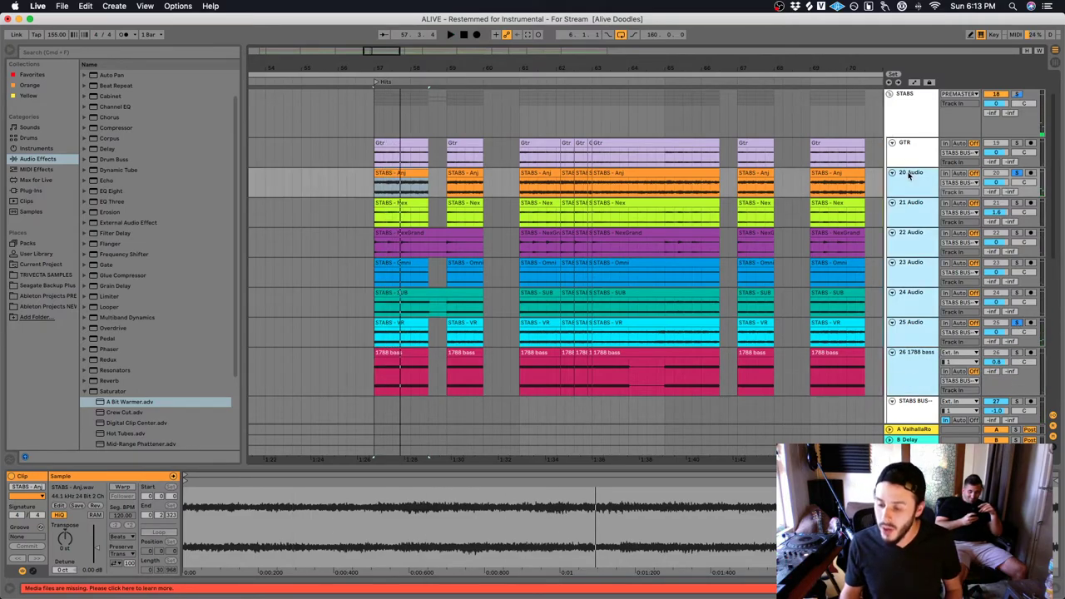
pyautogui.click(1018, 173)
pyautogui.press('space')
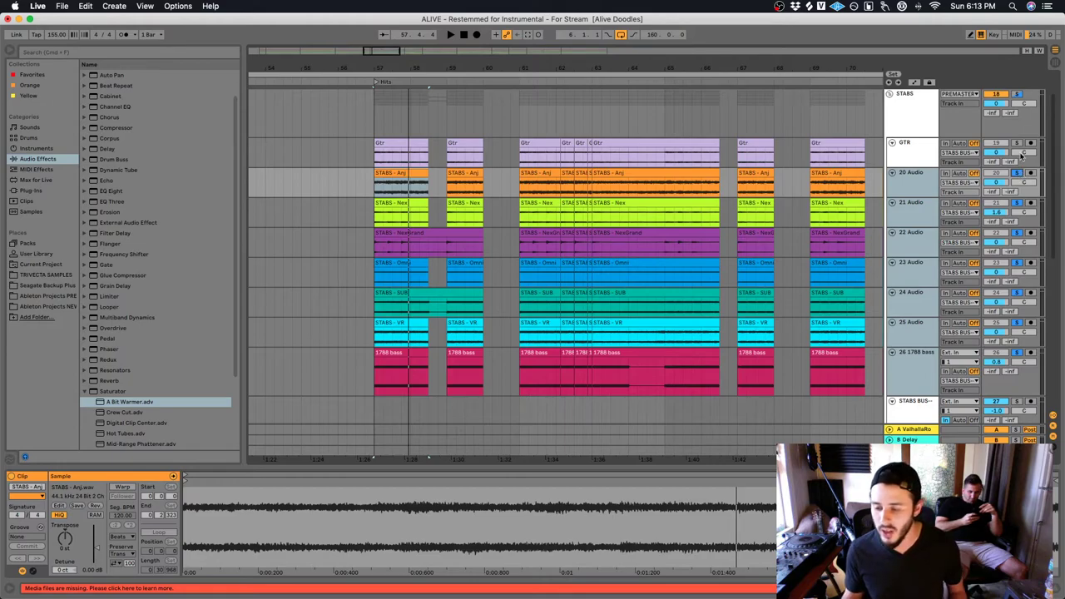
pyautogui.press('space')
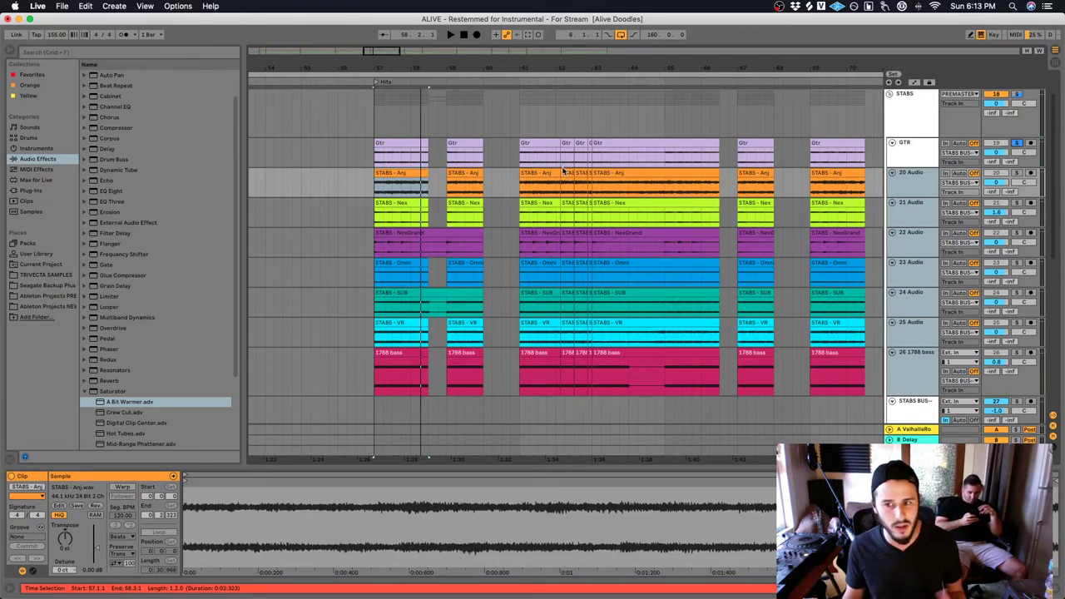
# Solo the STABS BUS track and play the full stab stack from bars 57 and 56, toggling the bus solo during playback
pyautogui.click(928, 383)
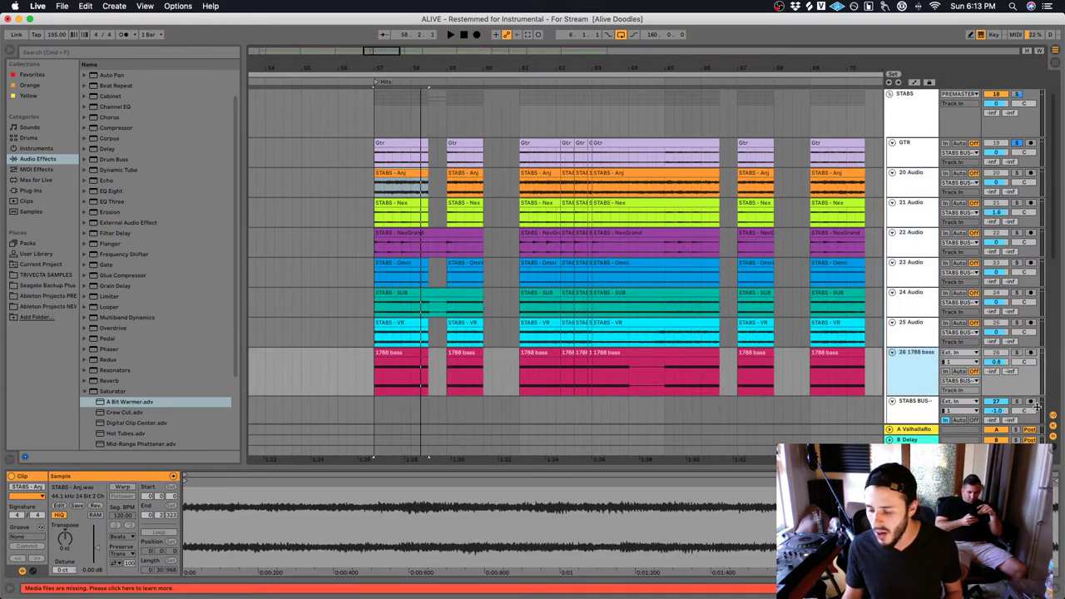
pyautogui.press('space')
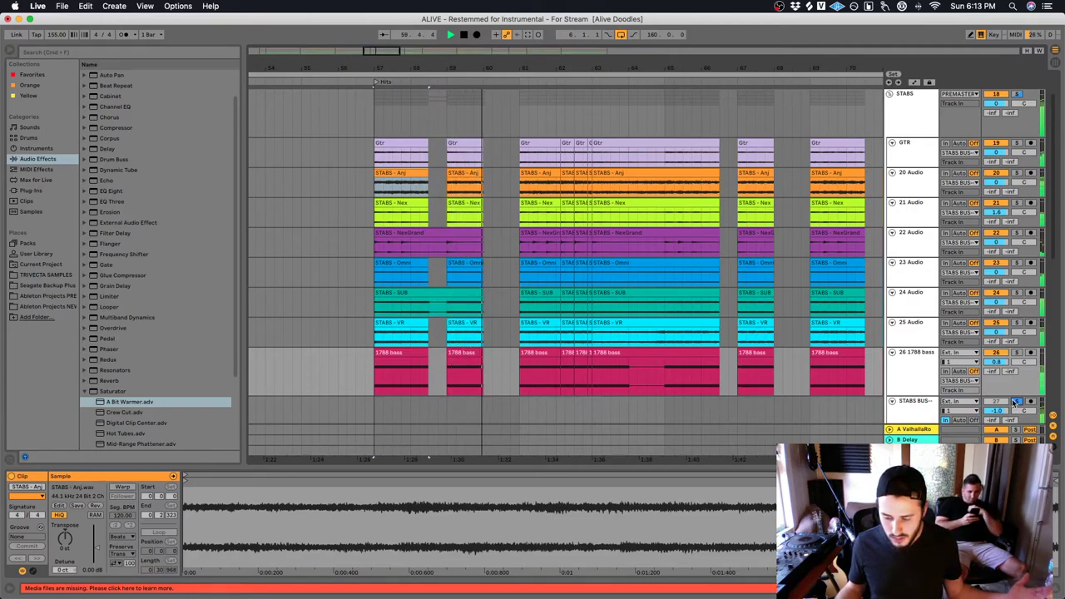
pyautogui.click(346, 340)
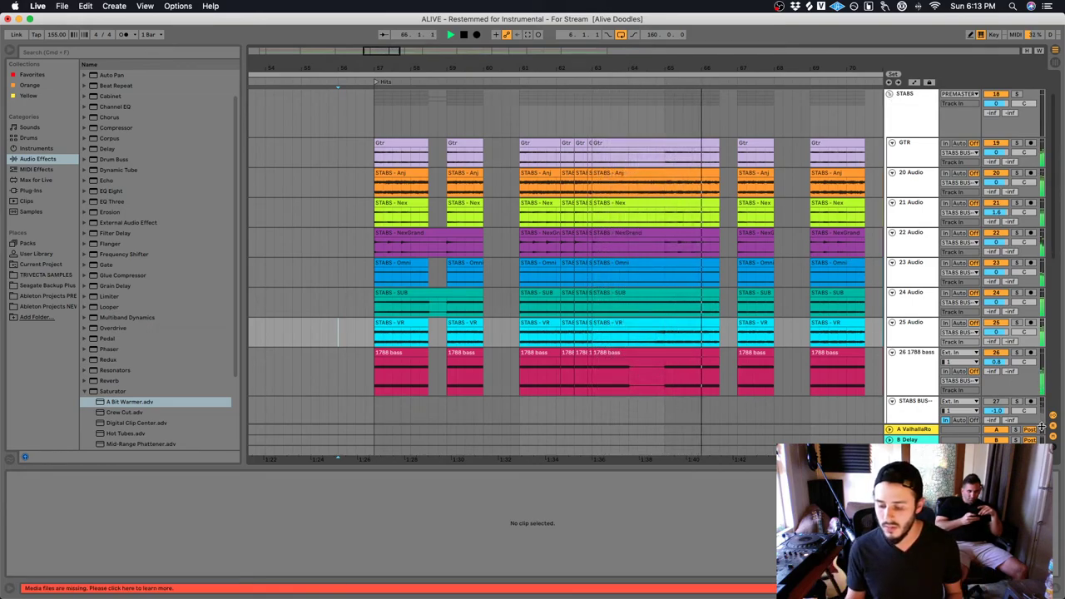
pyautogui.click(1017, 401)
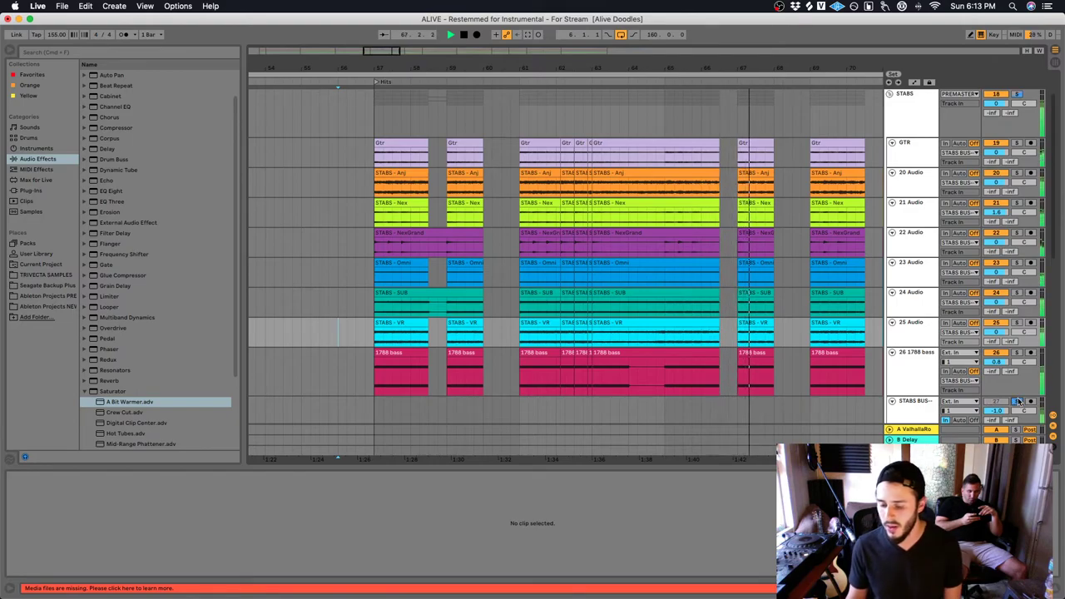
# Review the stab layers, clear the stab solo and set the insert marker at bar 56 on the GTR track
pyautogui.scroll(-1, 718, 356)
pyautogui.hscroll(1, 717, 356)
pyautogui.scroll(-3, 720, 357)
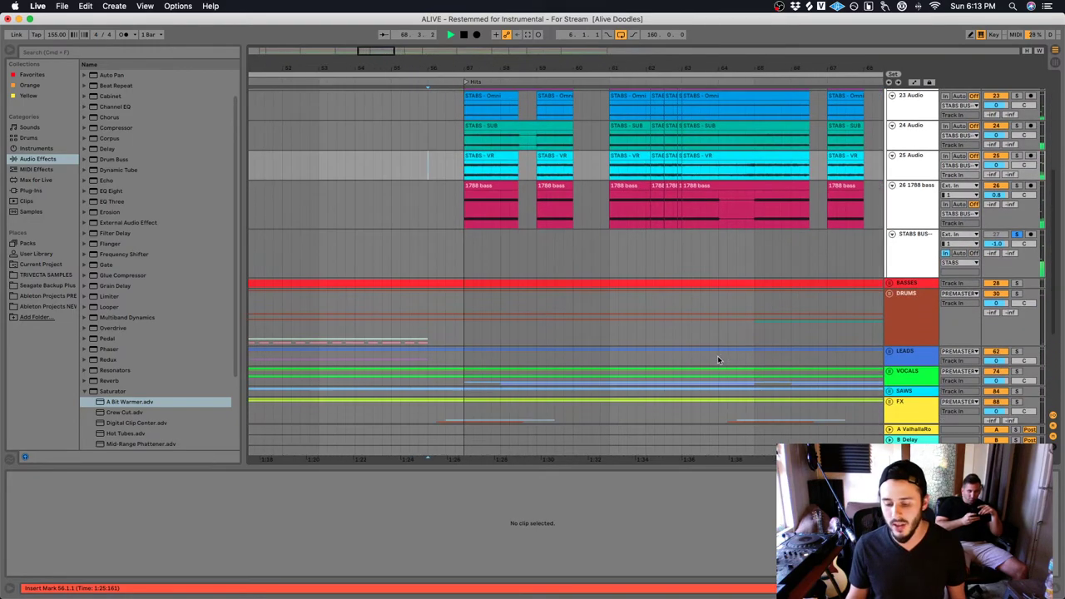
pyautogui.hscroll(2, 720, 357)
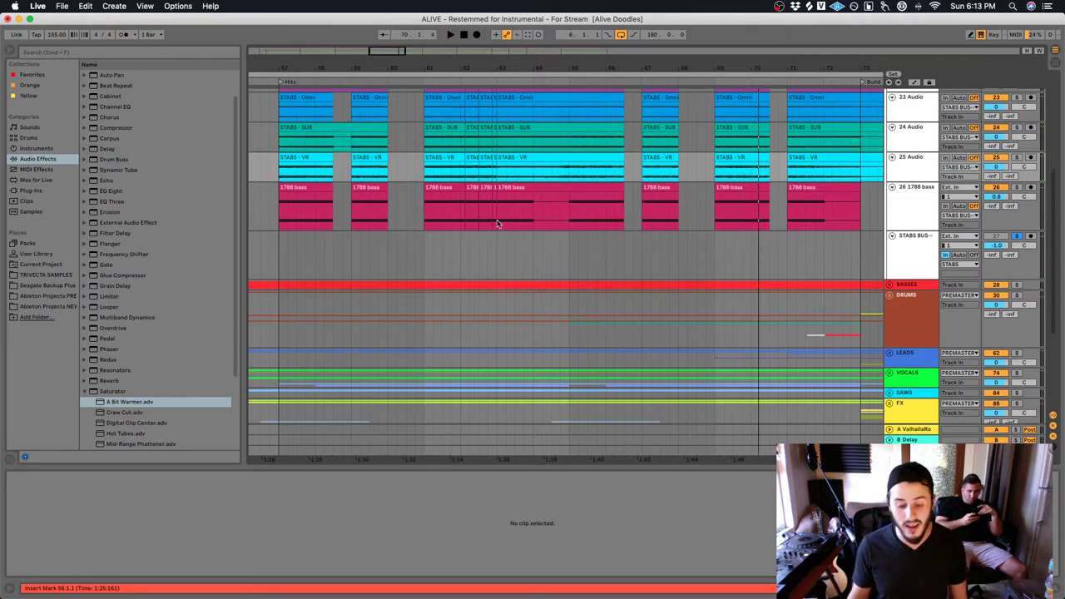
pyautogui.scroll(3, 499, 291)
pyautogui.hscroll(-1, 500, 291)
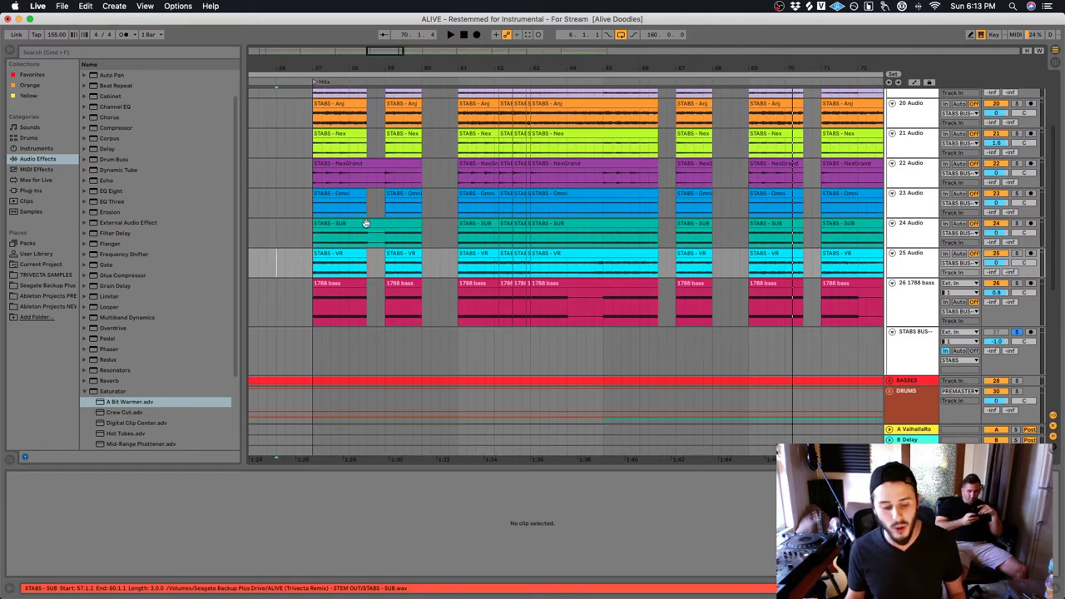
pyautogui.scroll(3, 932, 256)
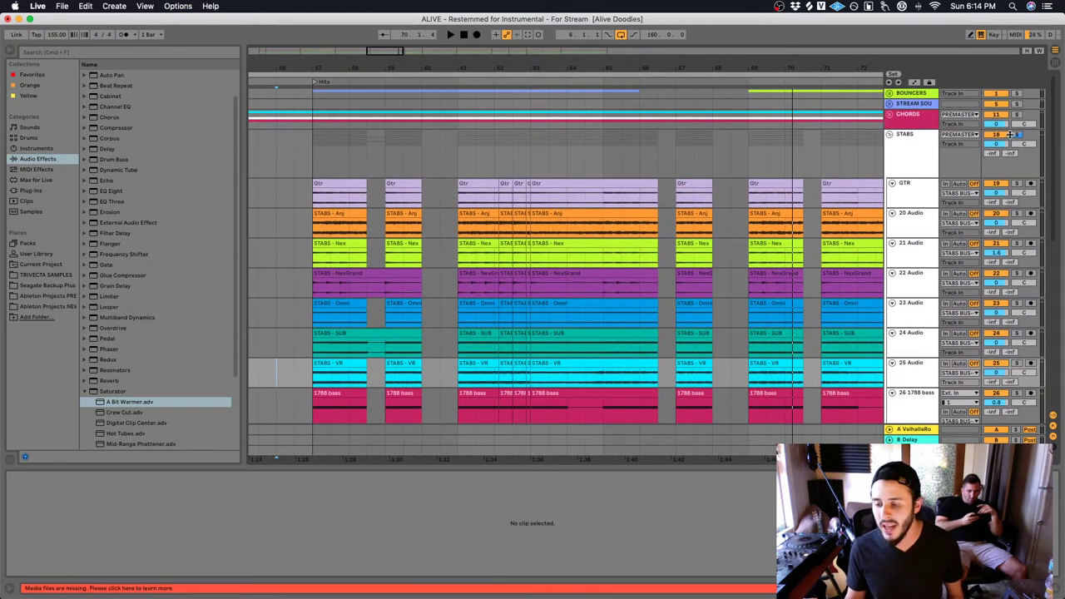
pyautogui.hscroll(-3, 328, 206)
pyautogui.click(326, 200)
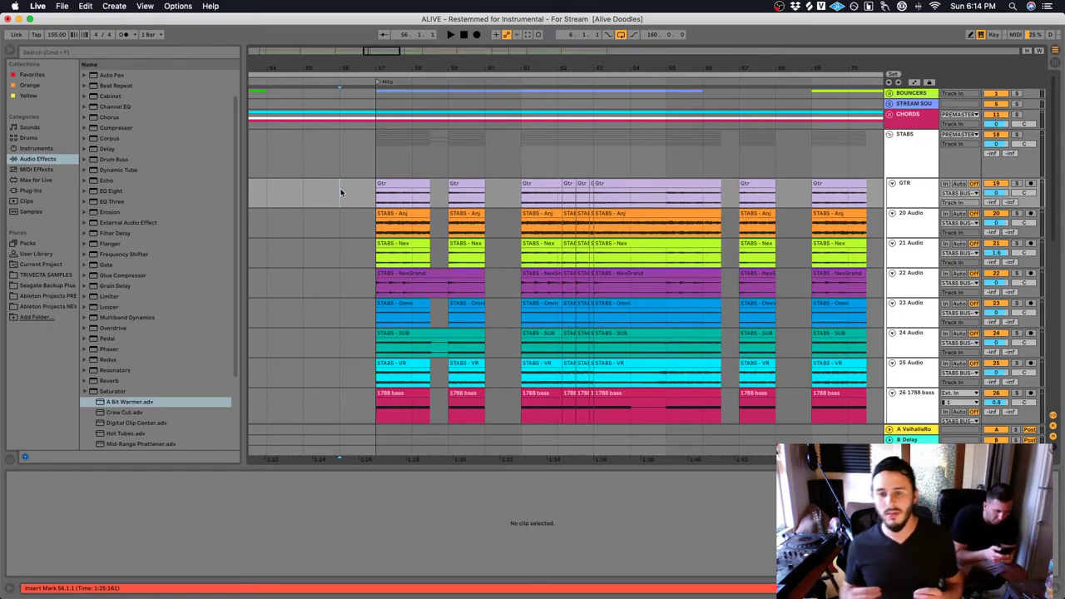
# Collapse the STABS group so its layer tracks are folded away
pyautogui.scroll(-5, 341, 188)
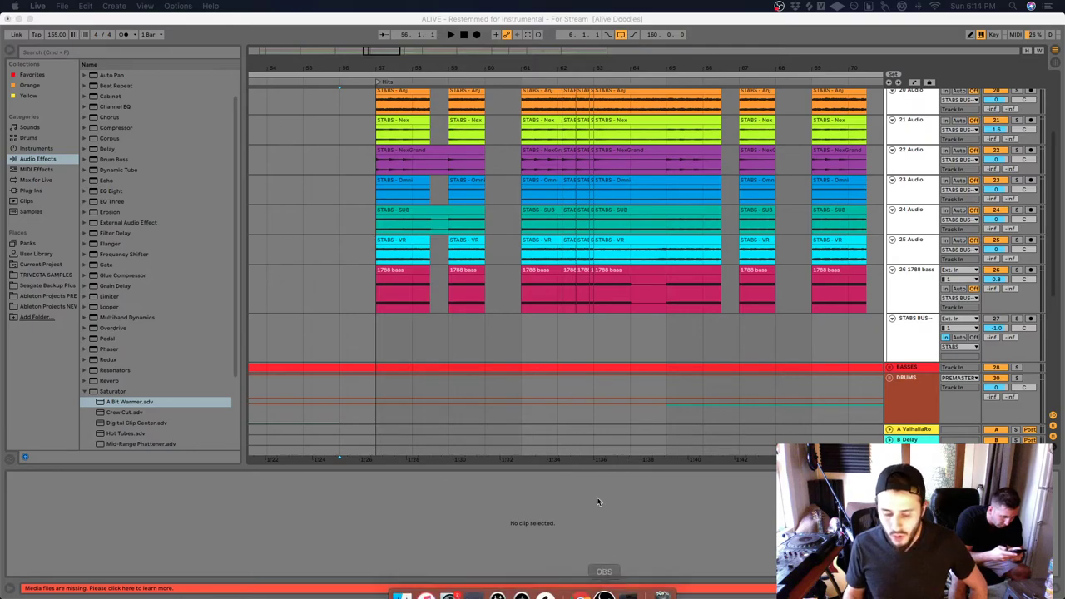
pyautogui.scroll(1, 752, 312)
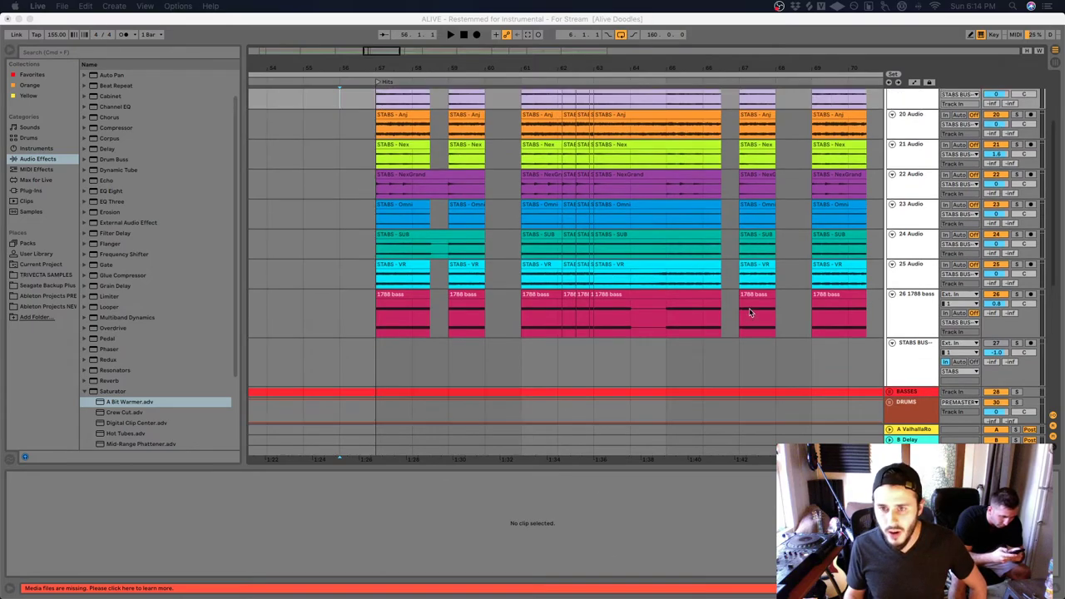
pyautogui.scroll(5, 739, 311)
pyautogui.click(890, 138)
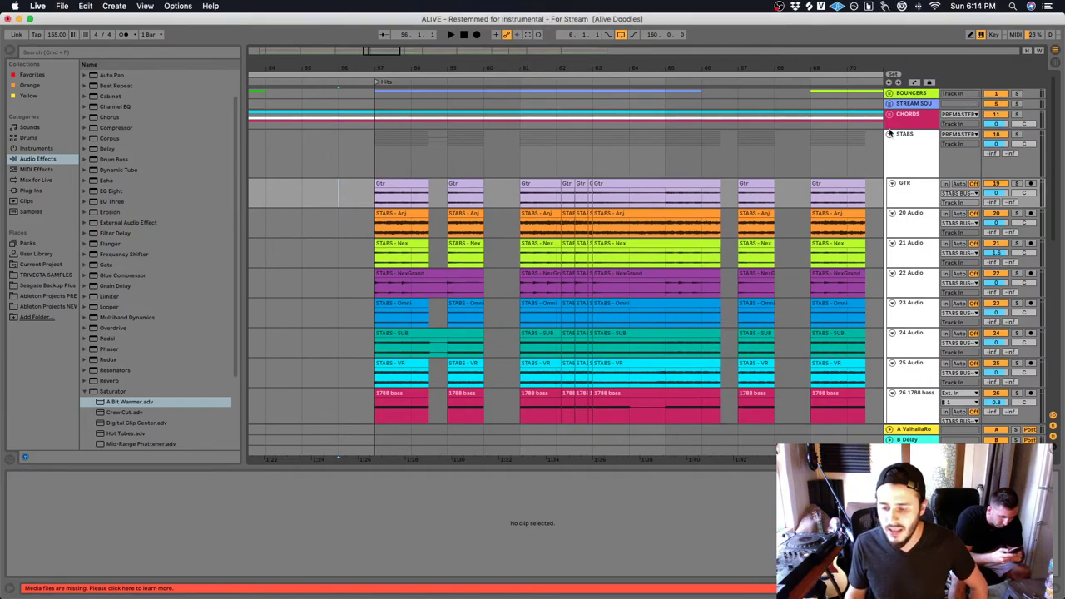
pyautogui.click(890, 138)
# Unfold the STREAM SOU group and copy the 10-Sylenth1 chord clip at bar 177 on the Plk Bigges track
pyautogui.hscroll(15, 773, 135)
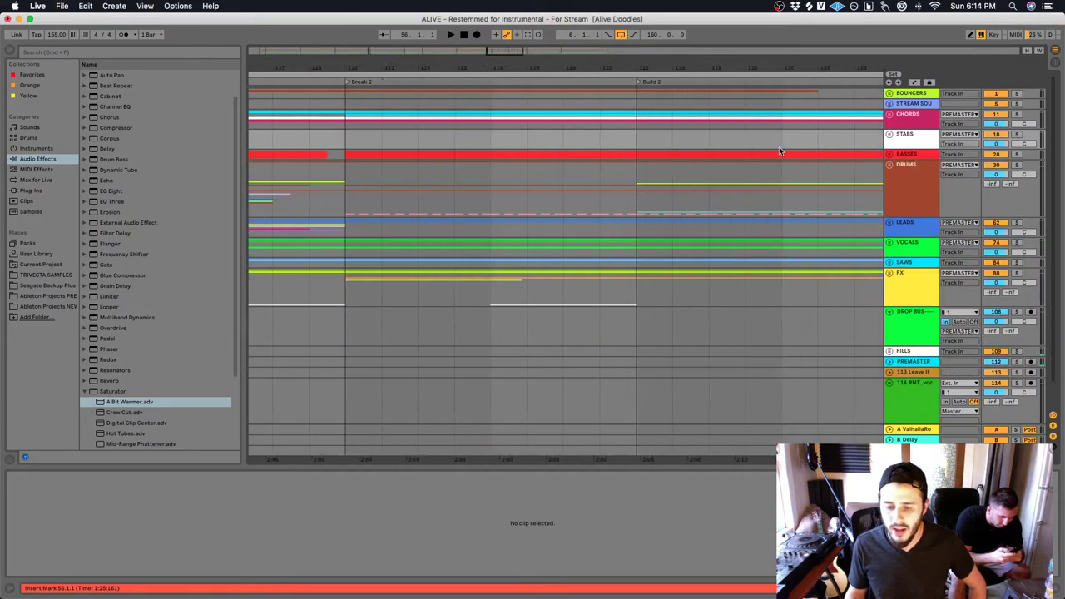
pyautogui.hscroll(5, 830, 146)
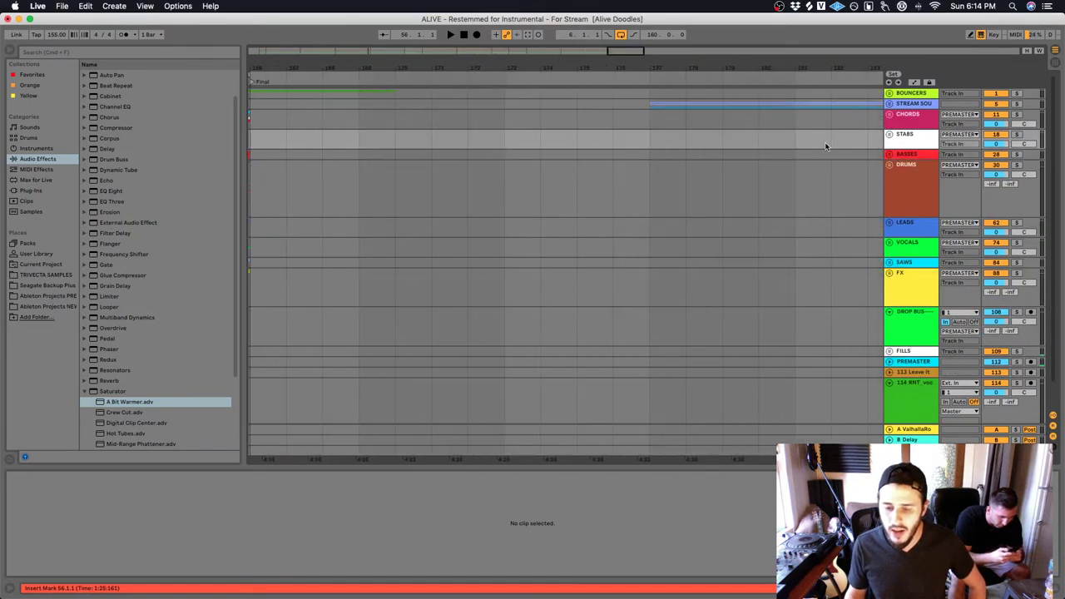
pyautogui.click(890, 104)
pyautogui.click(723, 177)
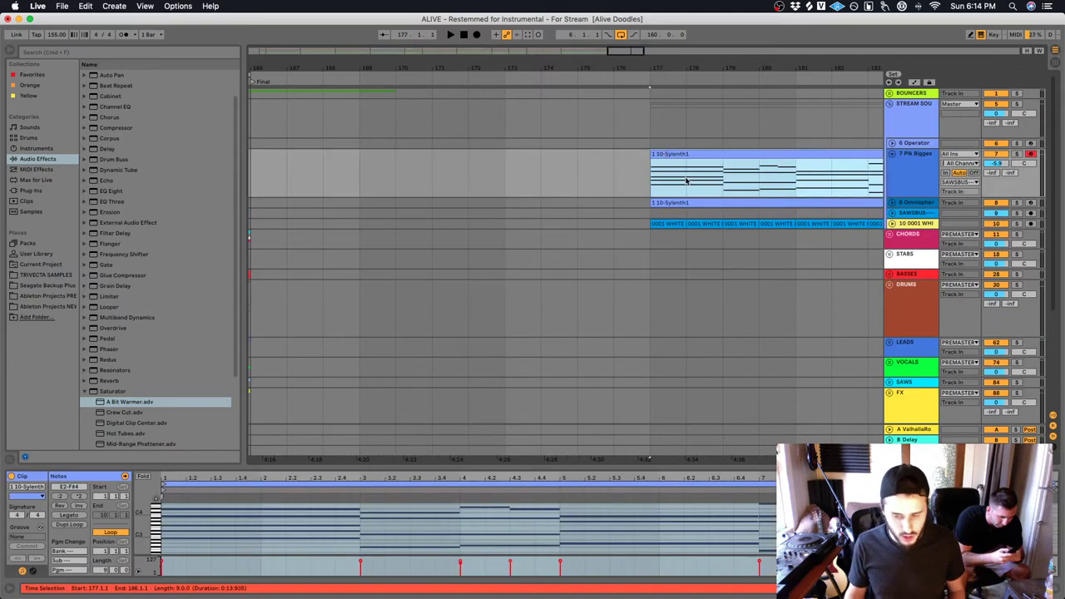
# Add a new MIDI track below track 10 and paste the copied chord clip at bar 201
pyautogui.hscroll(5, 713, 182)
pyautogui.hscroll(3, 633, 179)
pyautogui.click(652, 175)
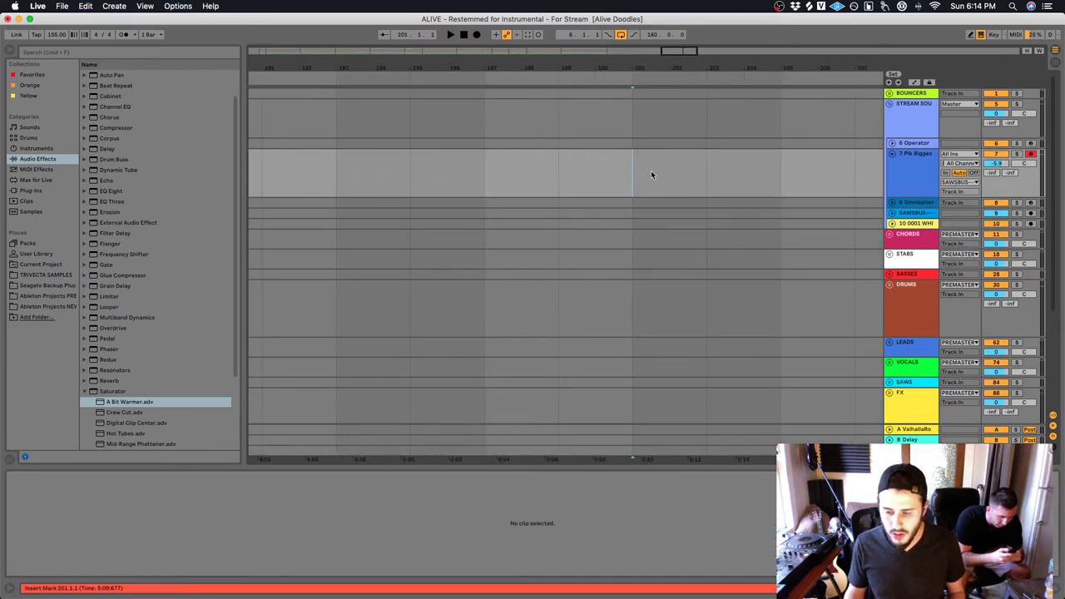
pyautogui.click(892, 224)
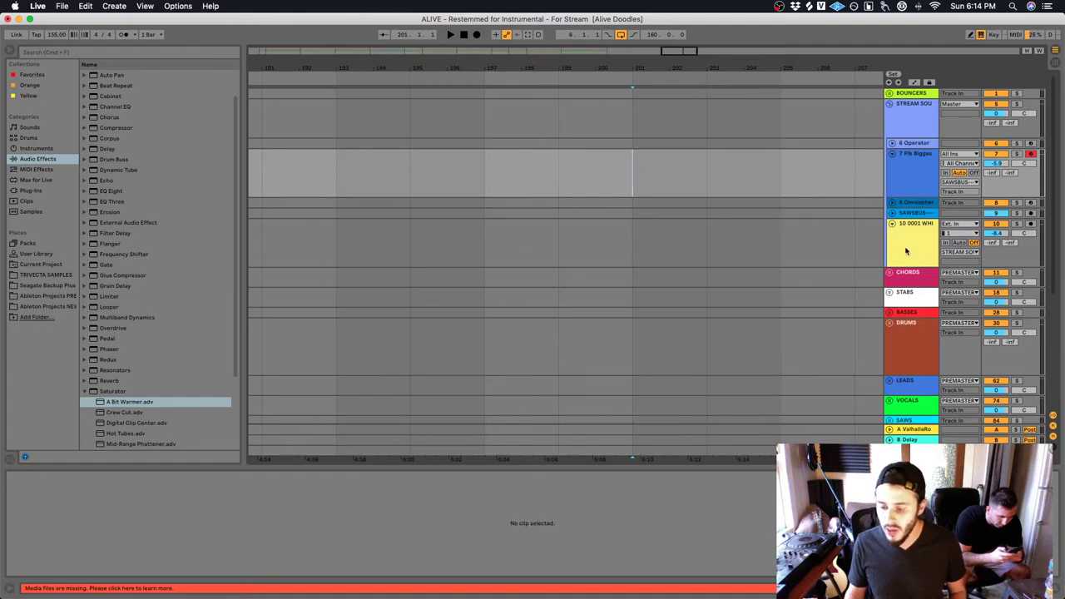
pyautogui.click(906, 252)
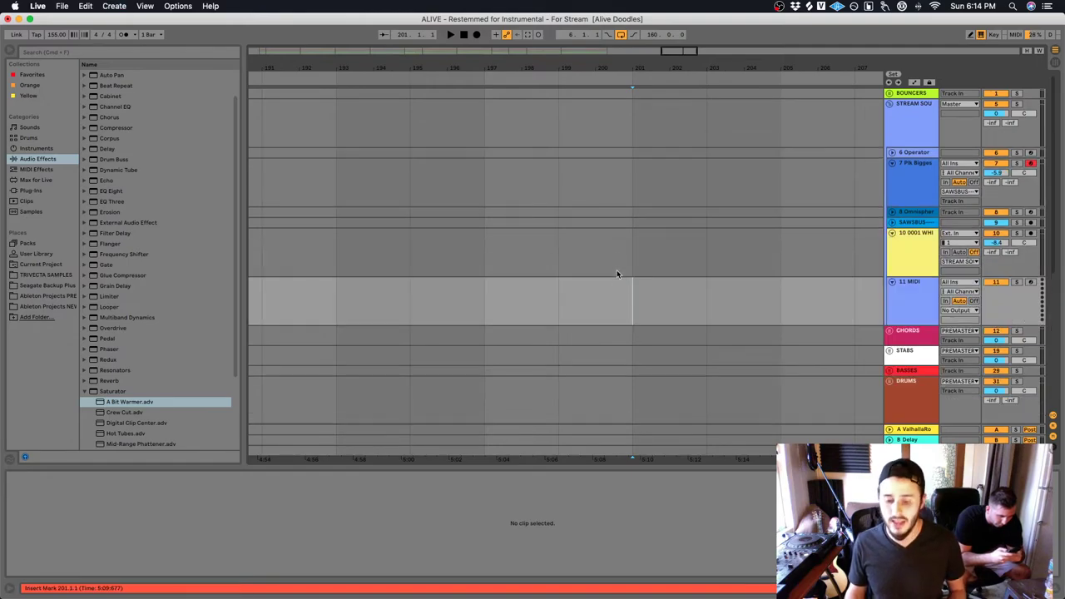
pyautogui.press('super+v')
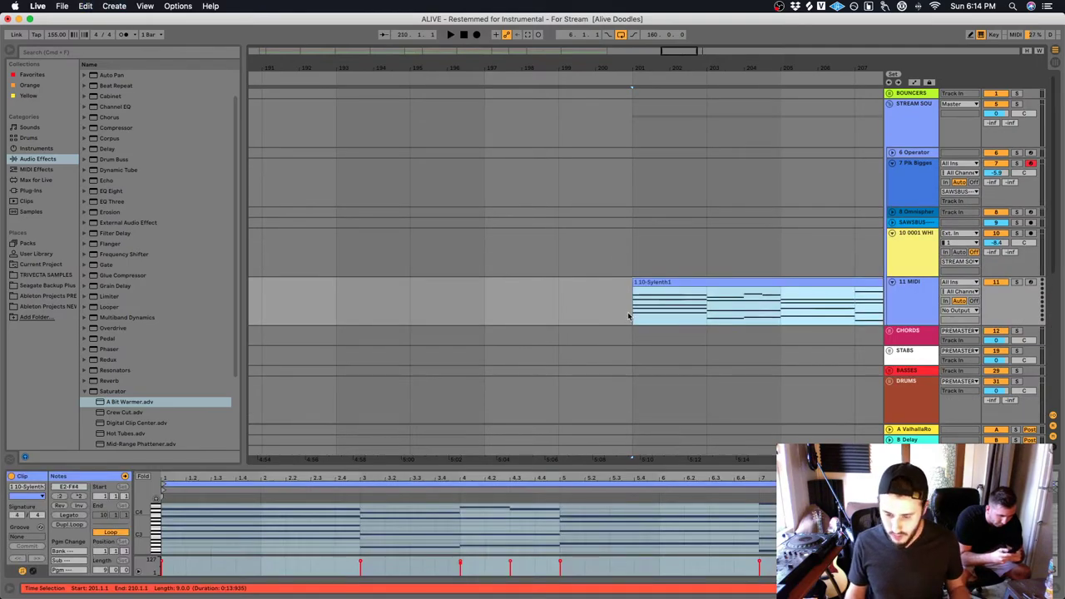
# Load the favorite PAD Anjuna Pad.adg on the new MIDI track and move its Sylenth1 window clear of the clip
pyautogui.hscroll(3, 575, 330)
pyautogui.click(50, 191)
pyautogui.scroll(-5, 123, 224)
pyautogui.scroll(5, 123, 208)
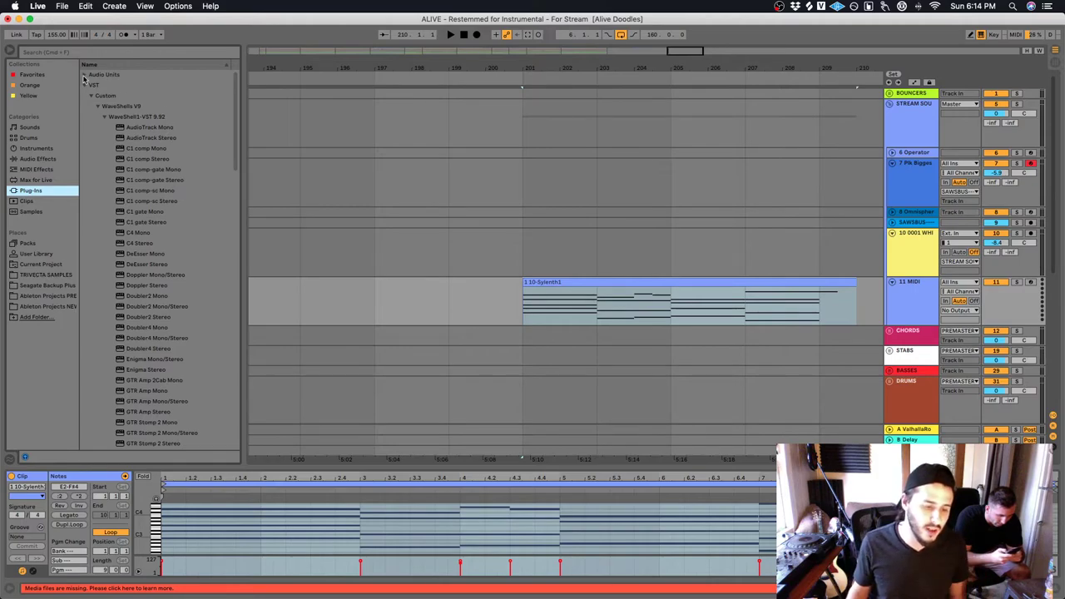
pyautogui.click(47, 159)
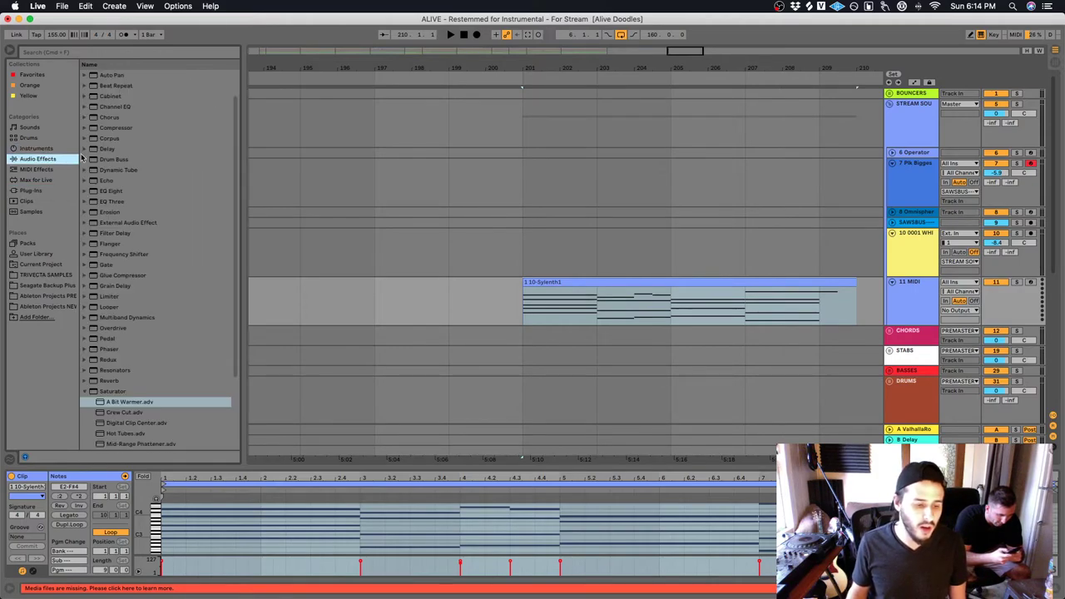
pyautogui.click(49, 75)
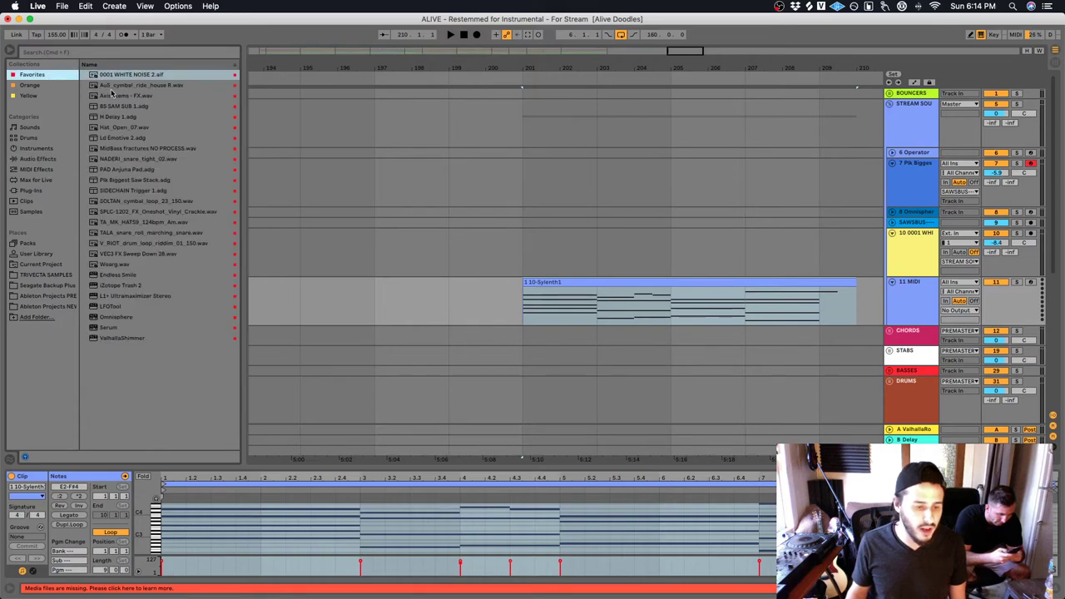
pyautogui.click(136, 169)
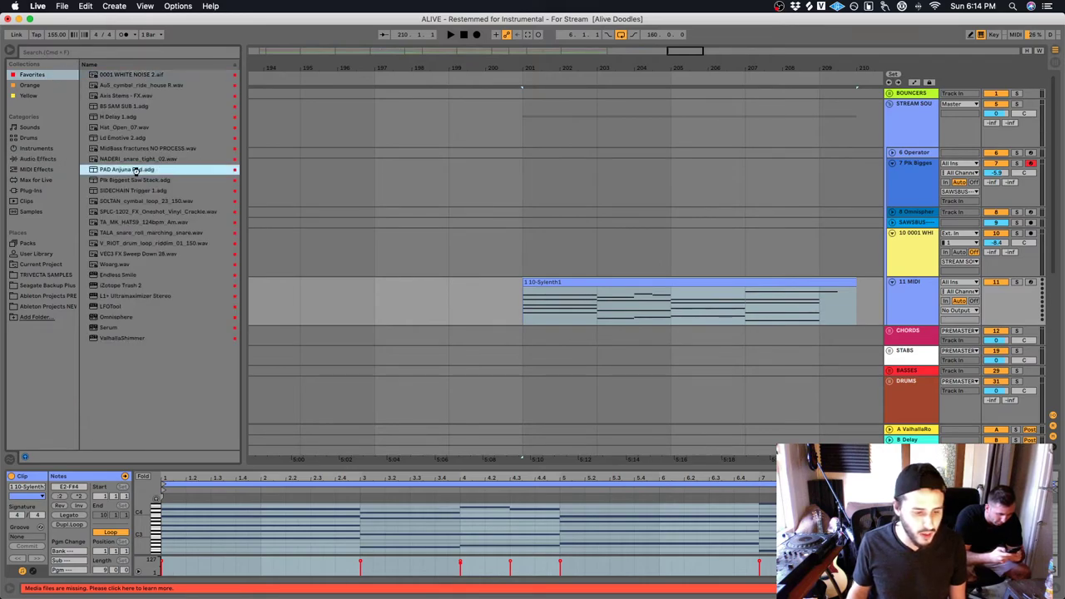
pyautogui.press('Return')
pyautogui.click(37, 190)
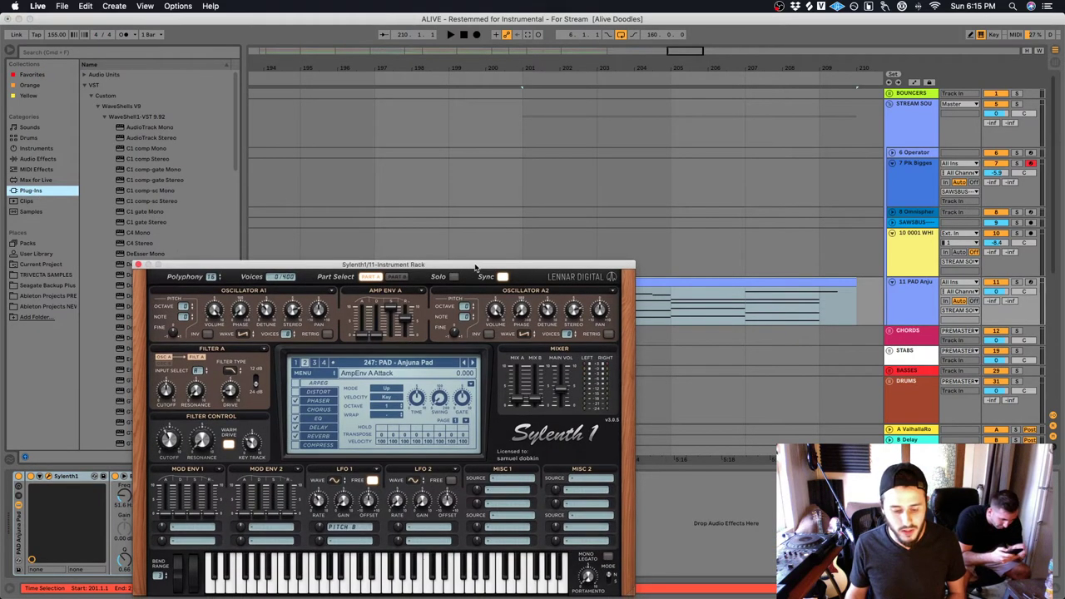
pyautogui.moveTo(481, 267); pyautogui.dragTo(464, 162)
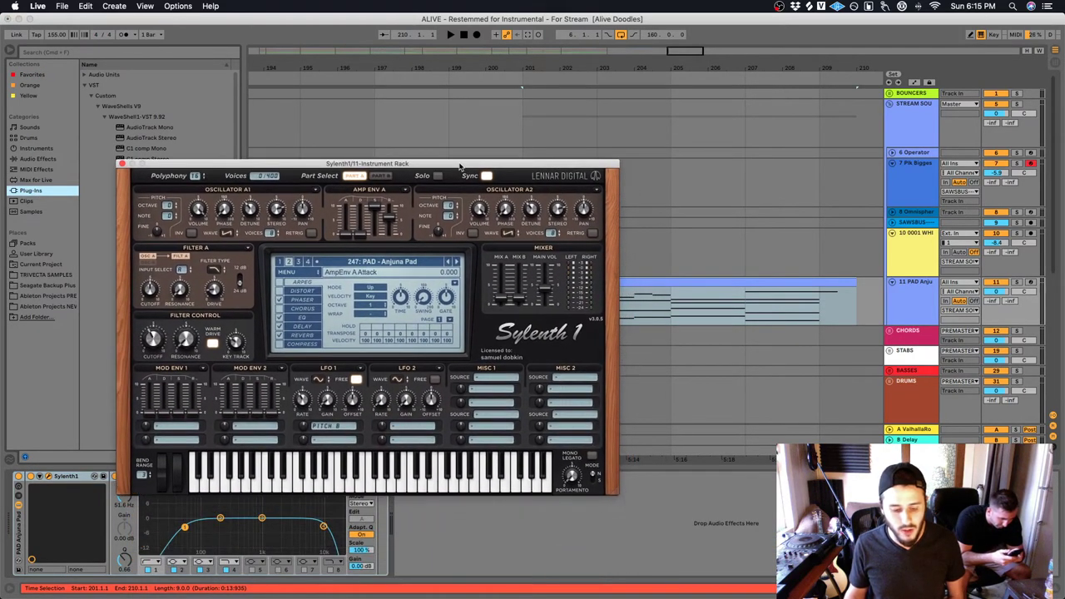
# Solo the Anjuna pad track and play it from bar 201 while adjusting the filter control cutoff in Sylenth1
pyautogui.click(1014, 285)
pyautogui.press('space')
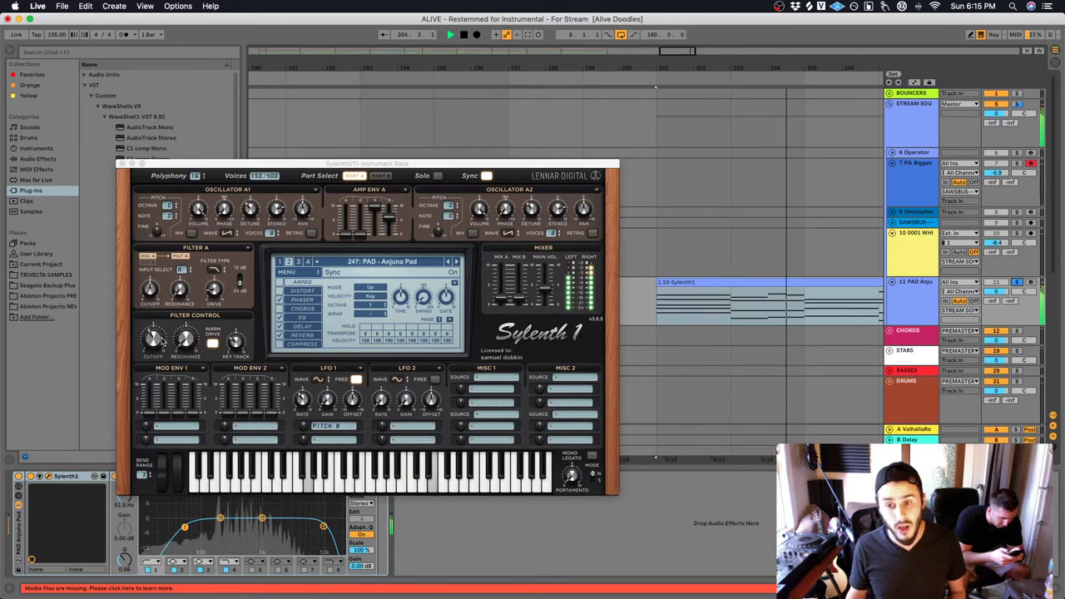
pyautogui.moveTo(164, 341); pyautogui.dragTo(131, 307)
pyautogui.press('space')
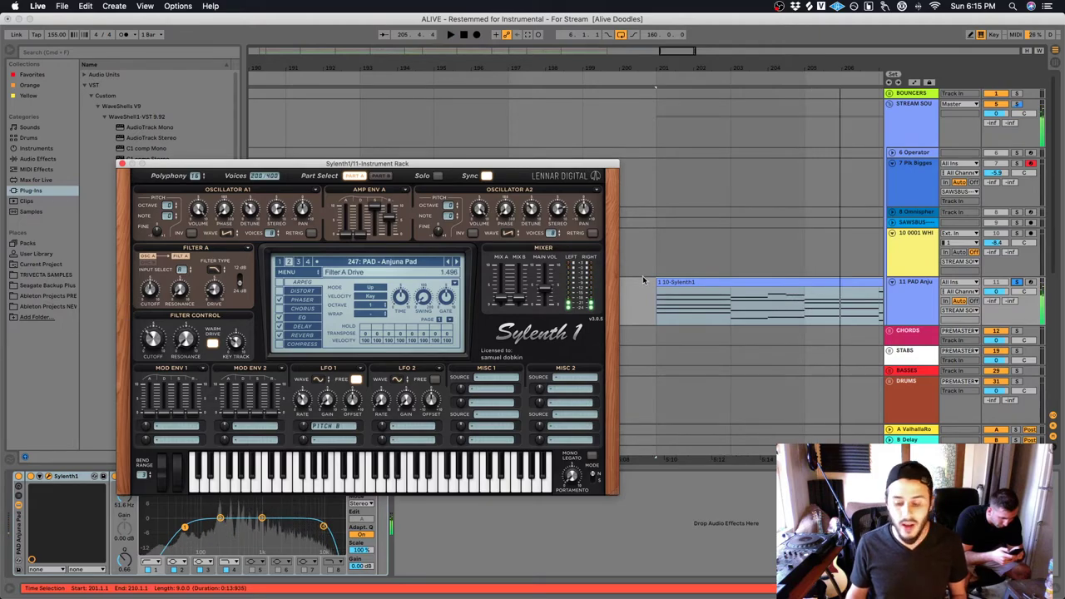
# Transpose the pad clip's notes up an octave to E3-F#5 and play it while adjusting the Sylenth1 filter control cutoff
pyautogui.doubleClick(732, 301)
pyautogui.click(734, 508)
pyautogui.press('space')
pyautogui.click(153, 334)
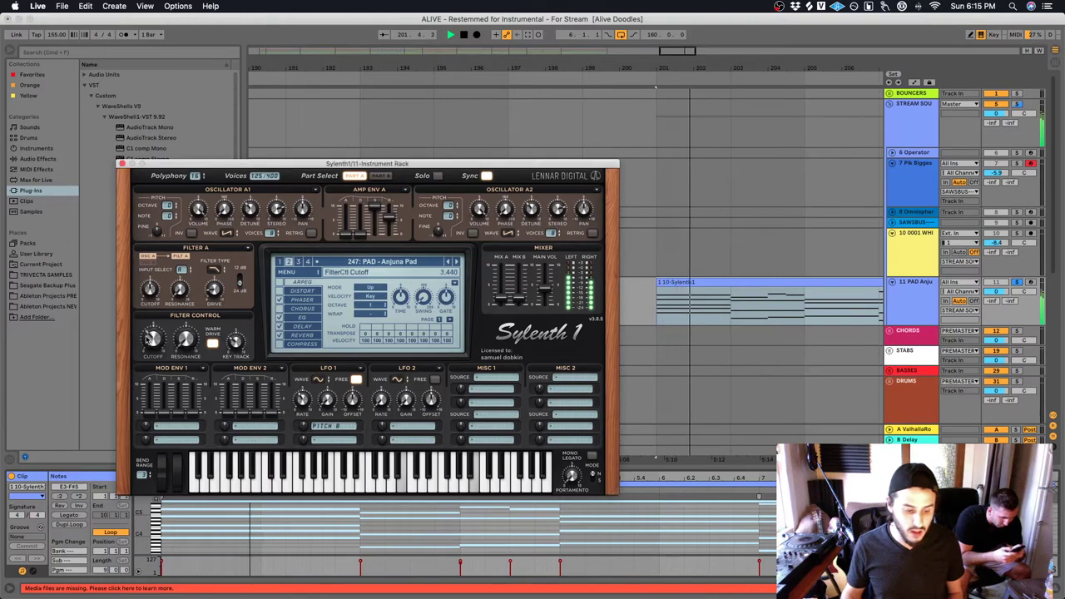
pyautogui.moveTo(152, 335)
pyautogui.mouseDown()
pyautogui.moveTo(154, 313)
pyautogui.moveTo(150, 328)
pyautogui.mouseUp()
# Select all notes in the pad clip and transpose them down two octaves to E1-F#3
pyautogui.click(679, 552)
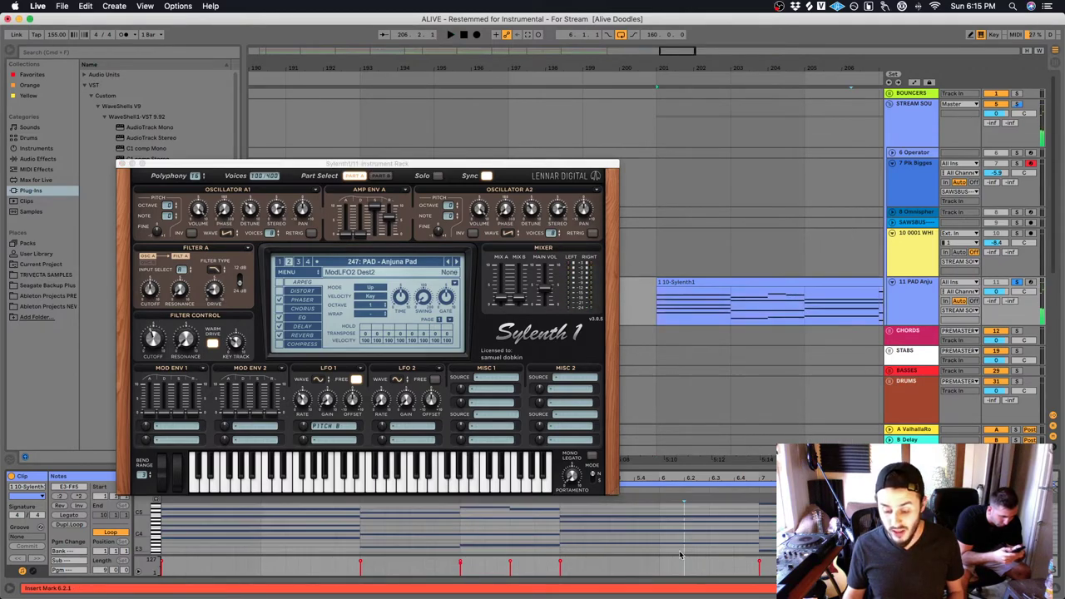
pyautogui.hotkey('ctrl', 'a')
pyautogui.click(679, 552)
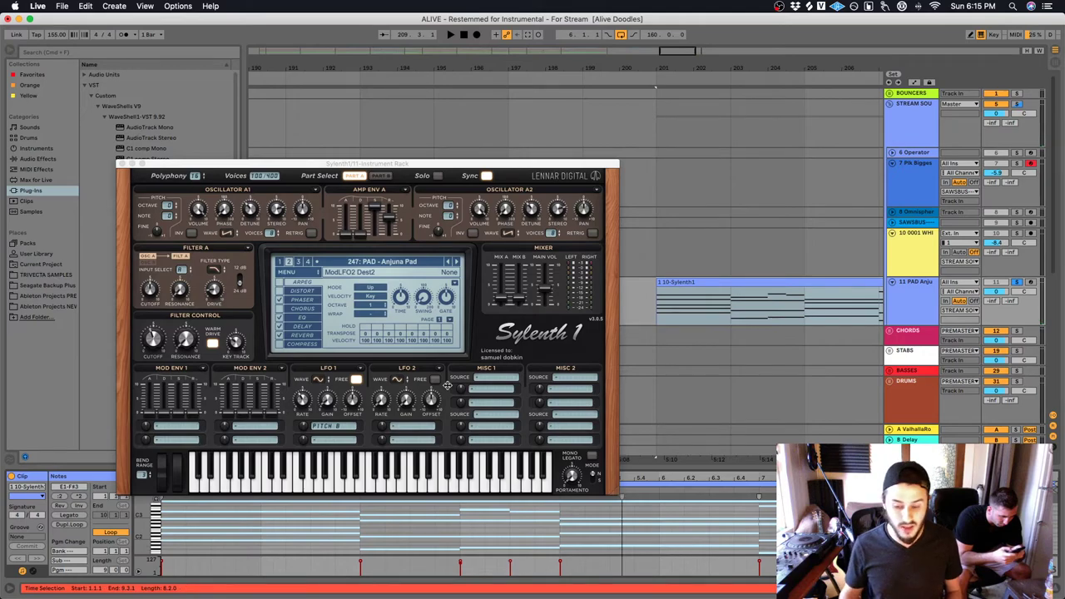
# Enlarge the note editor and play the lowered pad chords from bar 201 while fine-tuning the Sylenth1 filter control cutoff
pyautogui.moveTo(653, 466); pyautogui.dragTo(653, 244)
pyautogui.click(186, 166)
pyautogui.moveTo(187, 167); pyautogui.dragTo(151, 182)
pyautogui.click(758, 159)
pyautogui.press('space')
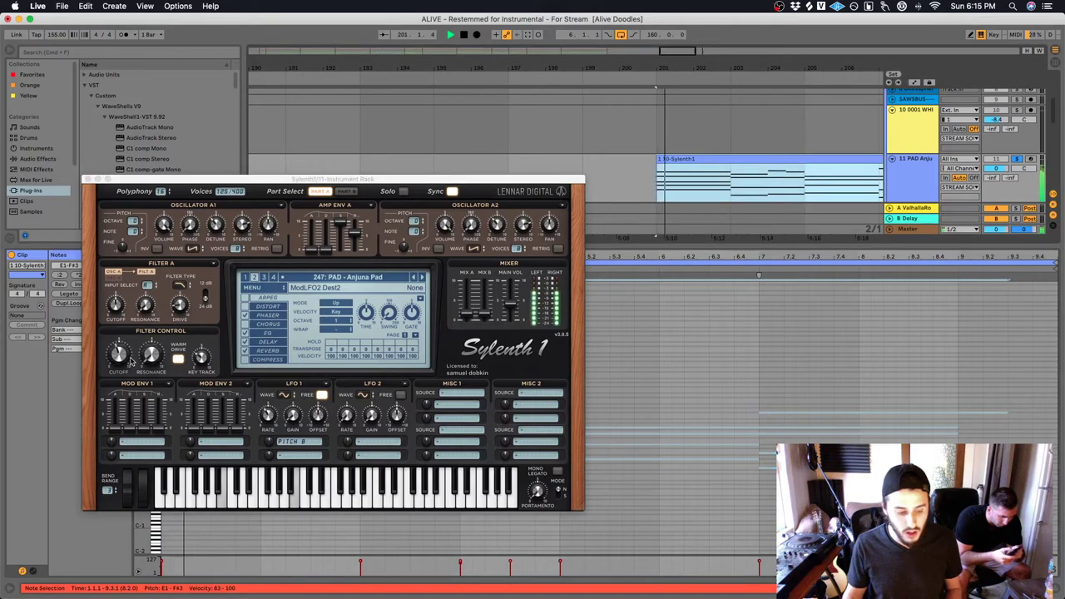
pyautogui.moveTo(119, 356)
pyautogui.mouseDown()
pyautogui.moveTo(119, 366)
pyautogui.moveTo(119, 354)
pyautogui.mouseUp()
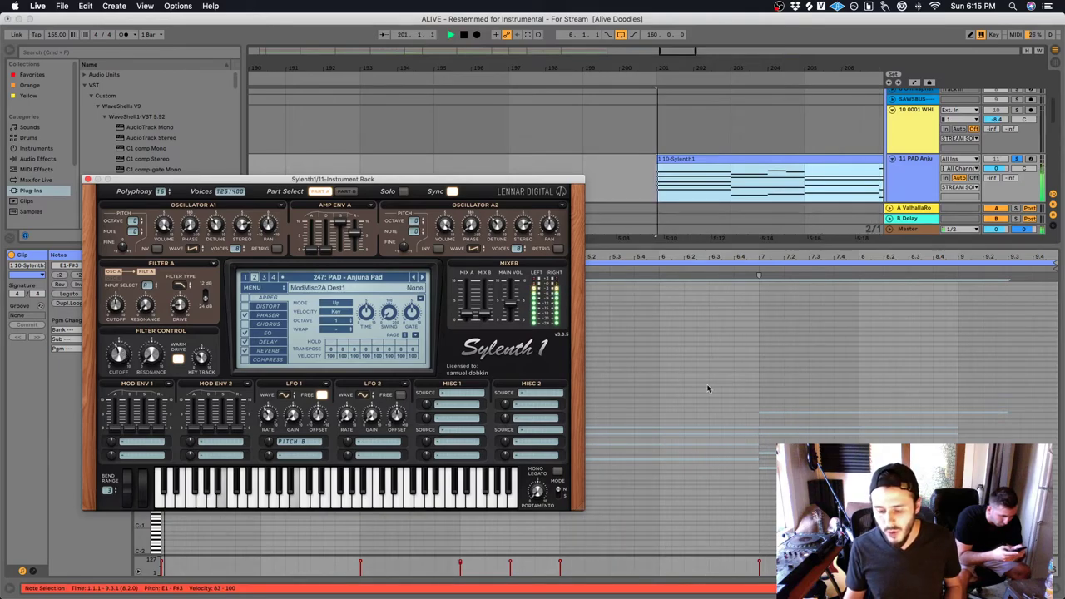
# Examine the pad clip's chord notes in a taller note editor during playback, and bring the arrangement back into view
pyautogui.click(732, 192)
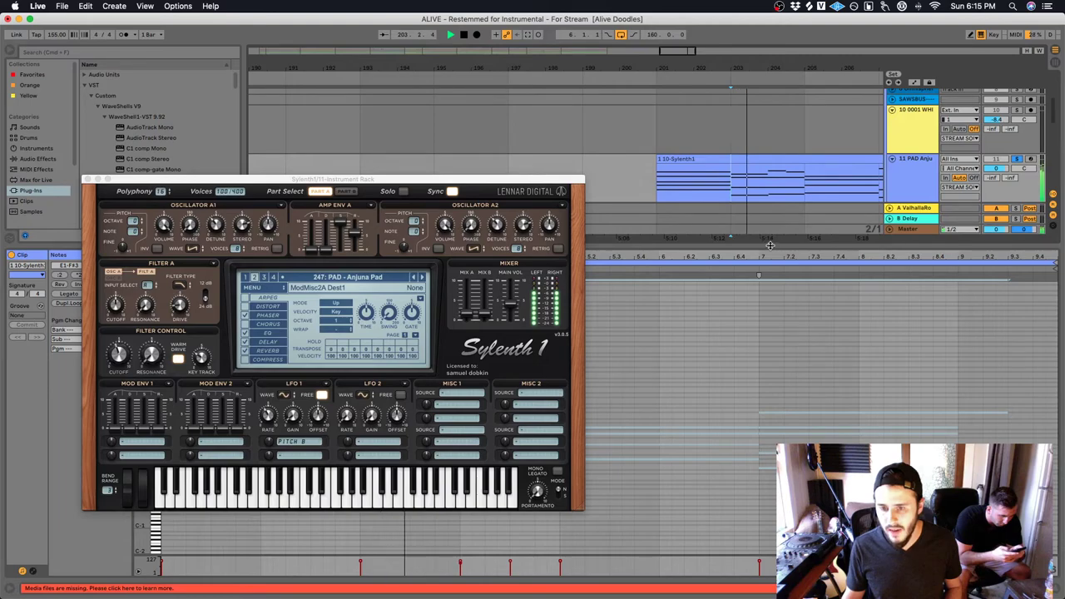
pyautogui.moveTo(767, 230); pyautogui.dragTo(767, 112)
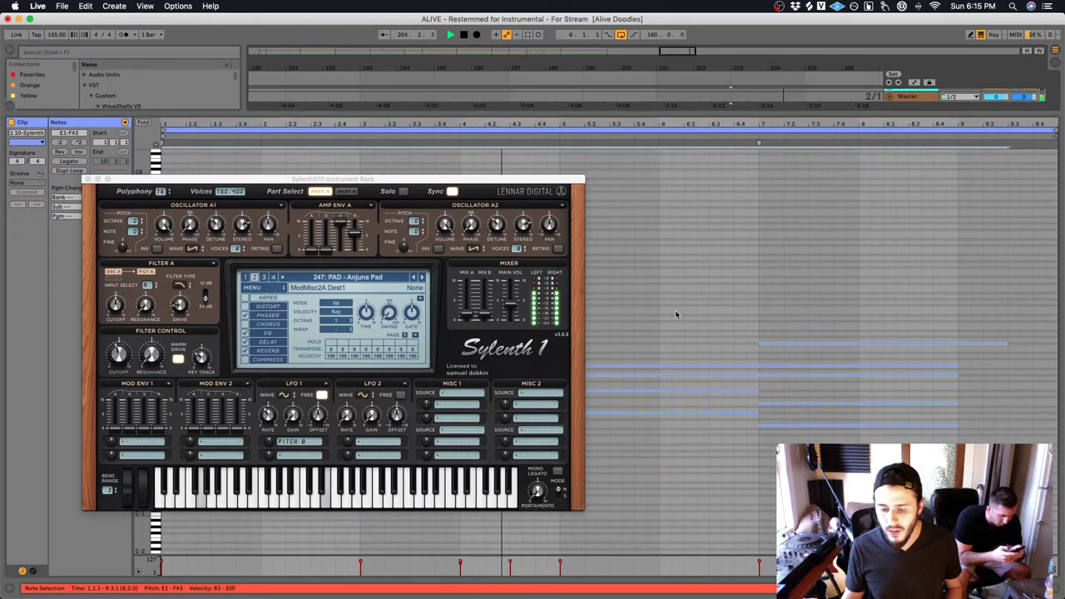
pyautogui.click(672, 366)
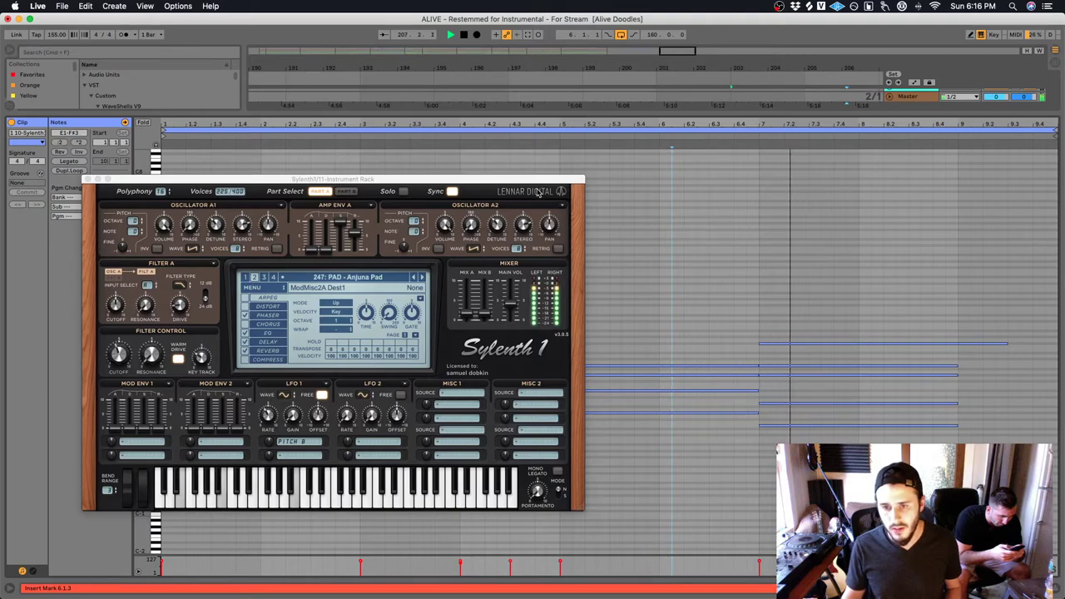
pyautogui.moveTo(539, 188); pyautogui.dragTo(537, 277)
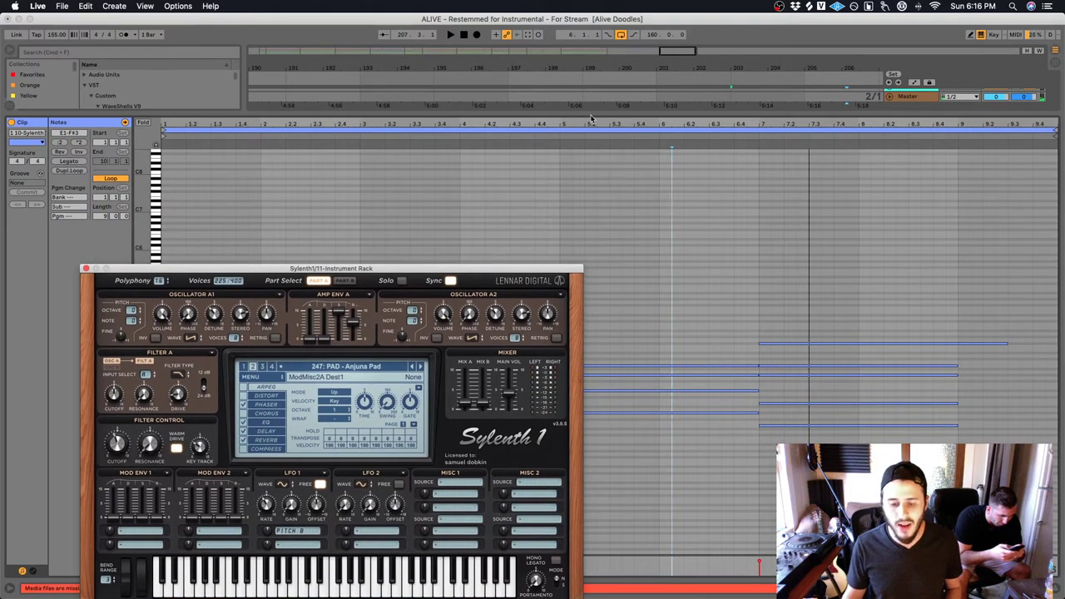
pyautogui.moveTo(591, 119); pyautogui.dragTo(791, 421)
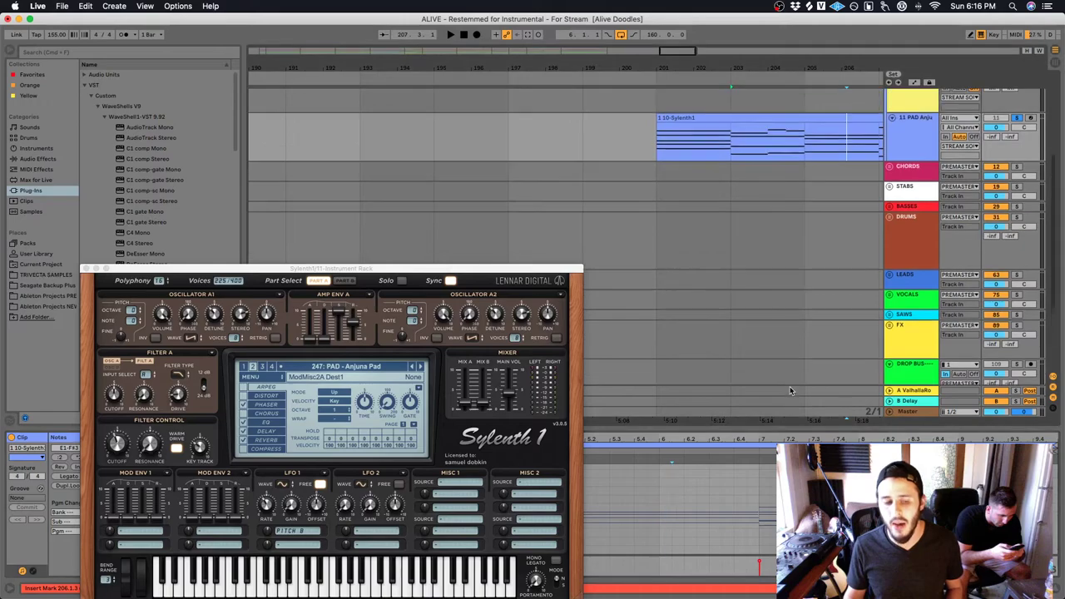
# Close the Sylenth1 window of the Anjuna pad track
pyautogui.scroll(1, 791, 390)
pyautogui.click(410, 269)
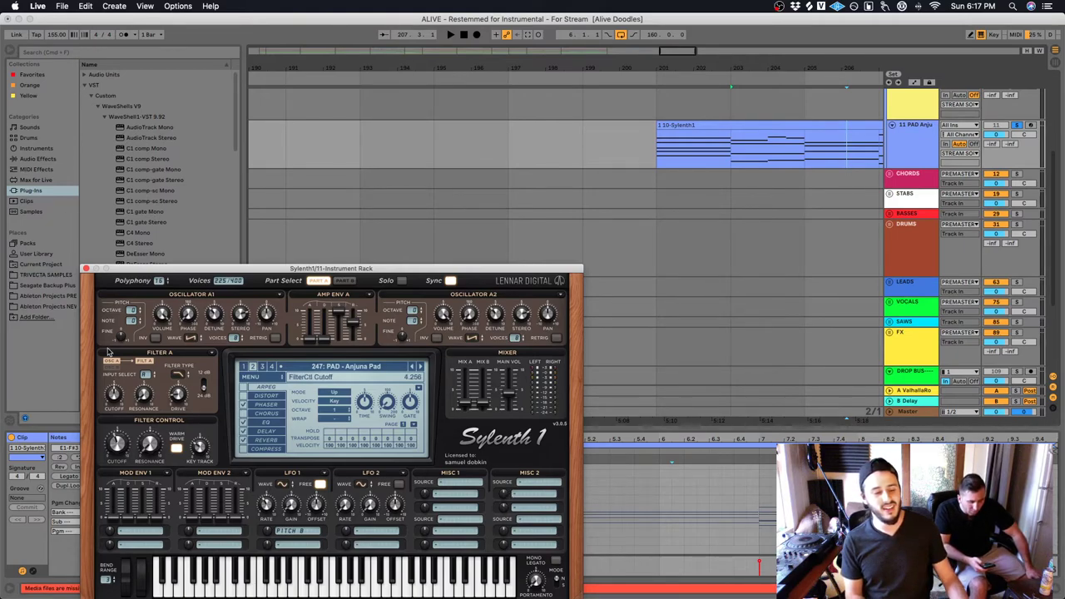
pyautogui.click(86, 269)
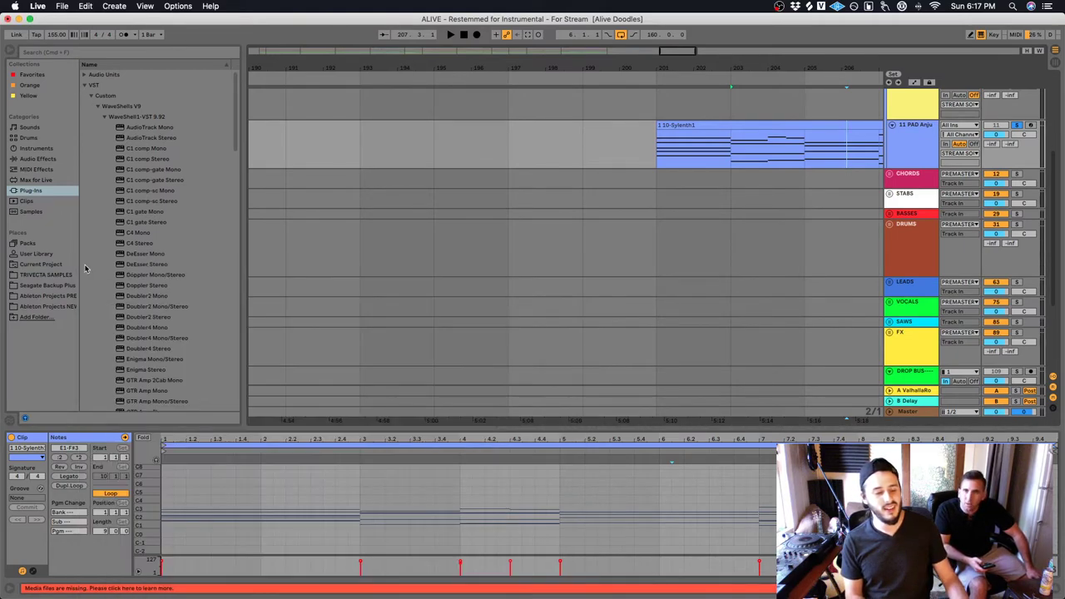
# Unsolo the Anjuna pad track and collapse the stream sounds group above the CHORDS group
pyautogui.click(601, 159)
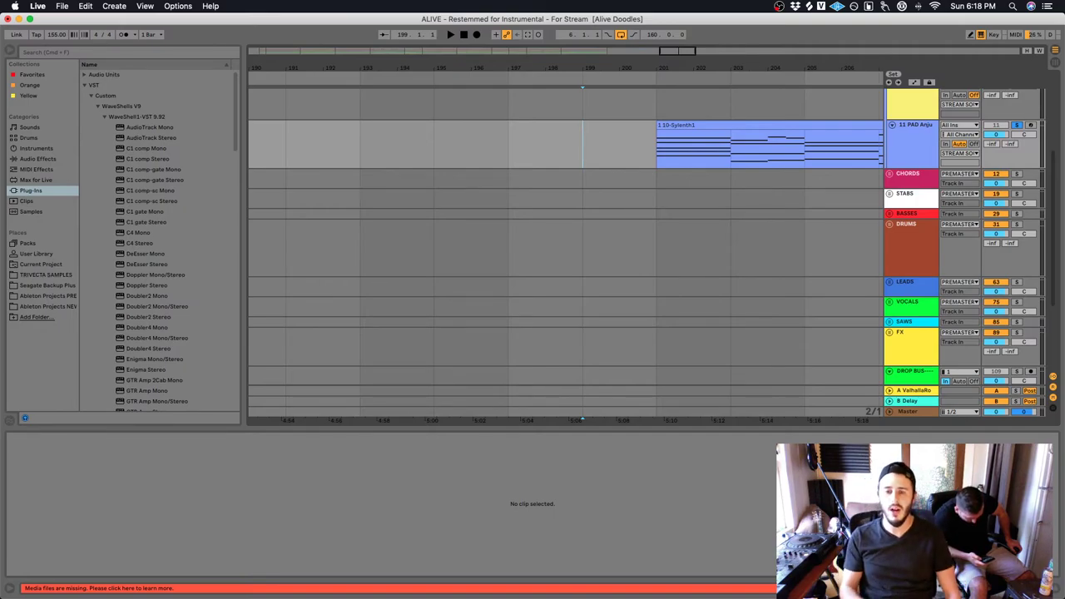
pyautogui.click(657, 149)
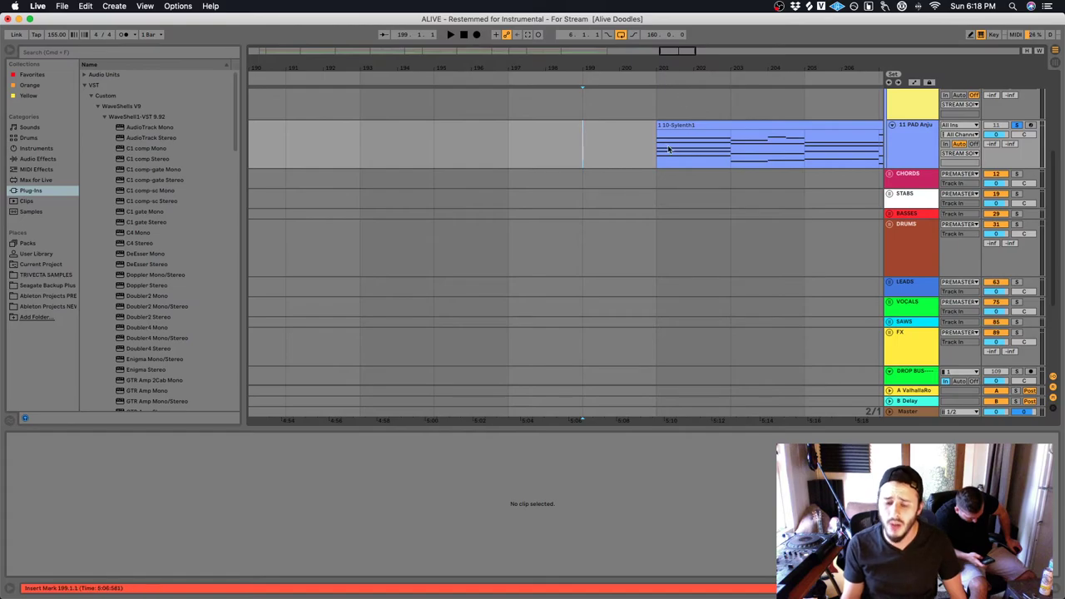
pyautogui.scroll(1, 676, 165)
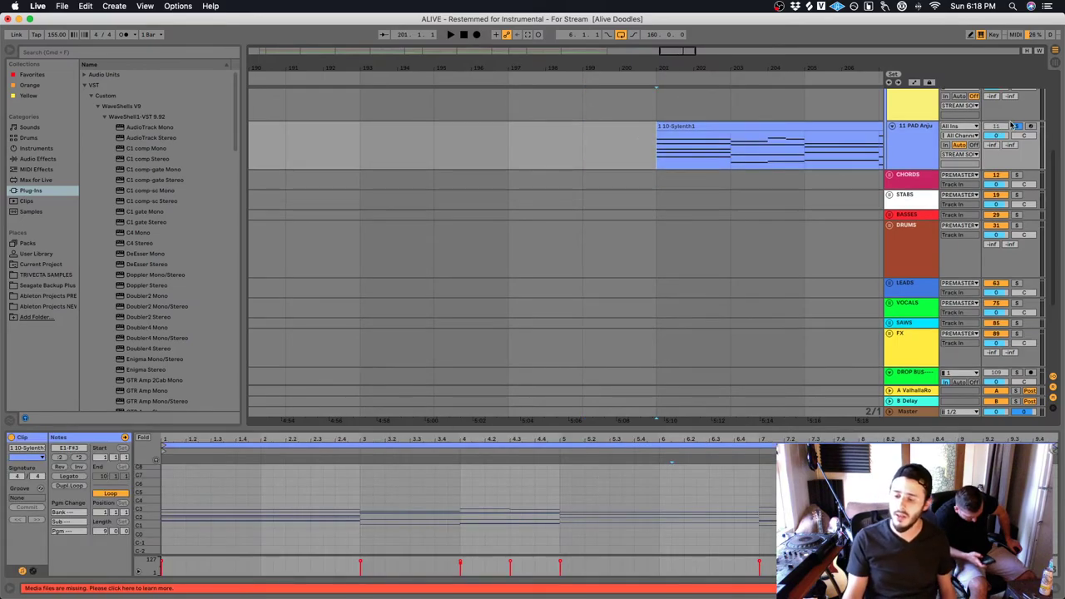
pyautogui.hscroll(-10, 675, 164)
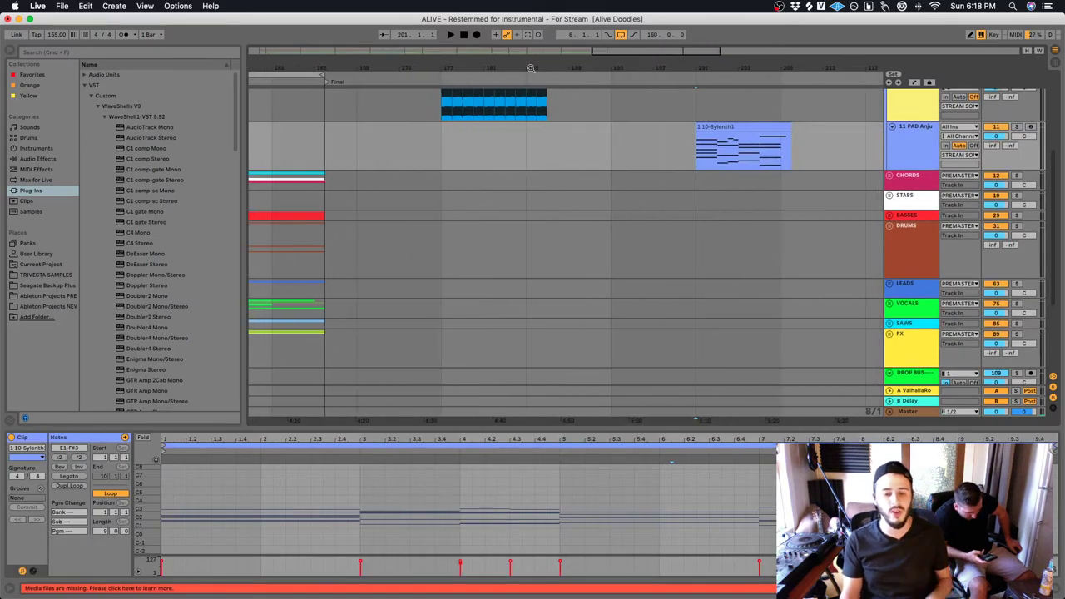
pyautogui.hscroll(-10, 278, 251)
pyautogui.click(330, 247)
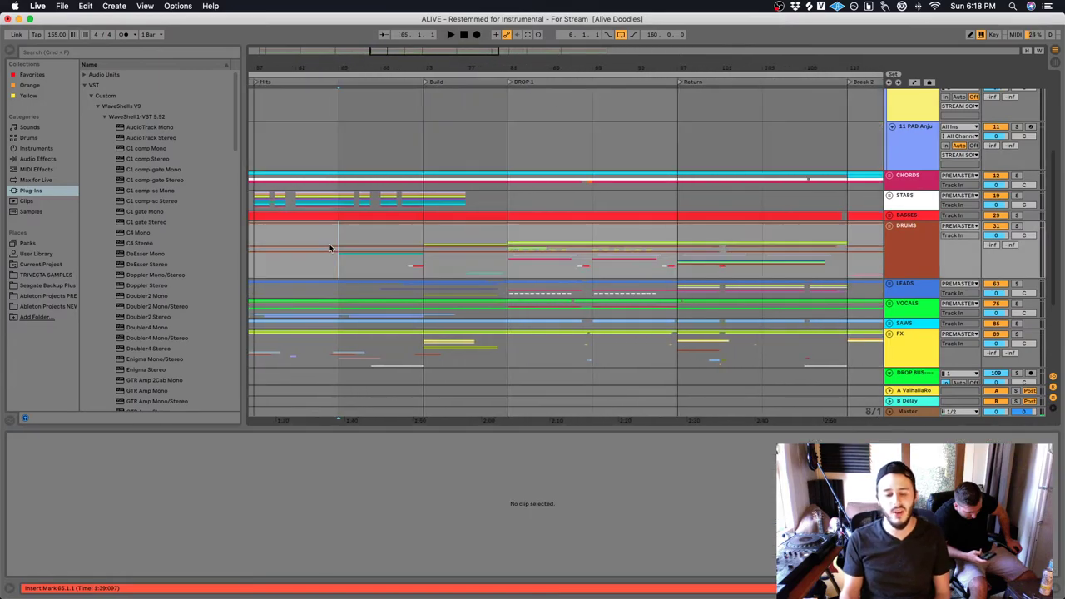
pyautogui.scroll(5, 331, 230)
pyautogui.hscroll(-3, 331, 231)
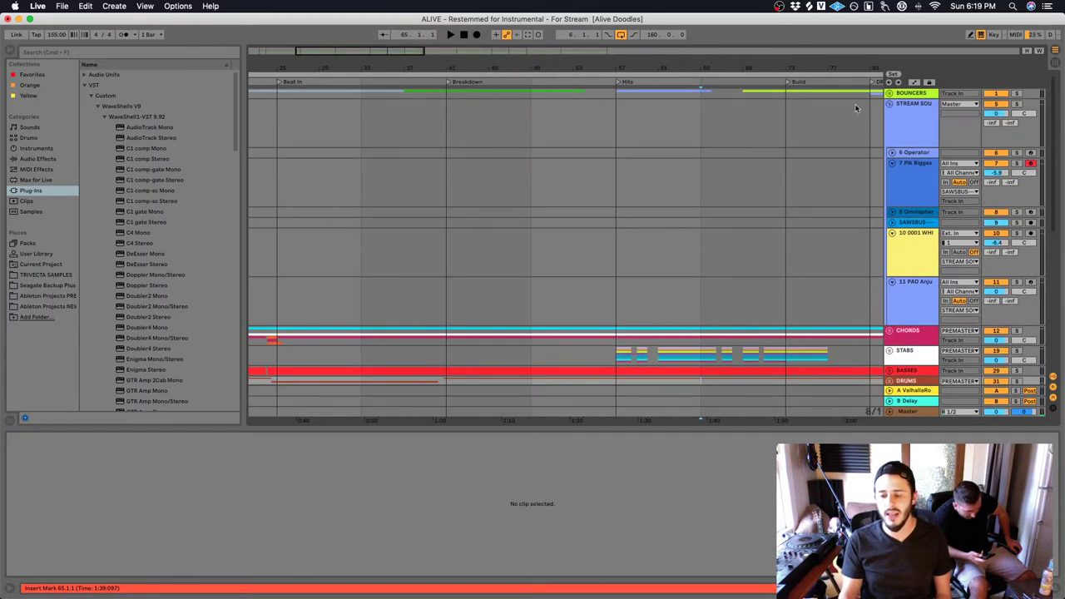
pyautogui.click(890, 103)
# Play the arrangement from bar 97 at the start of the Return section
pyautogui.click(618, 207)
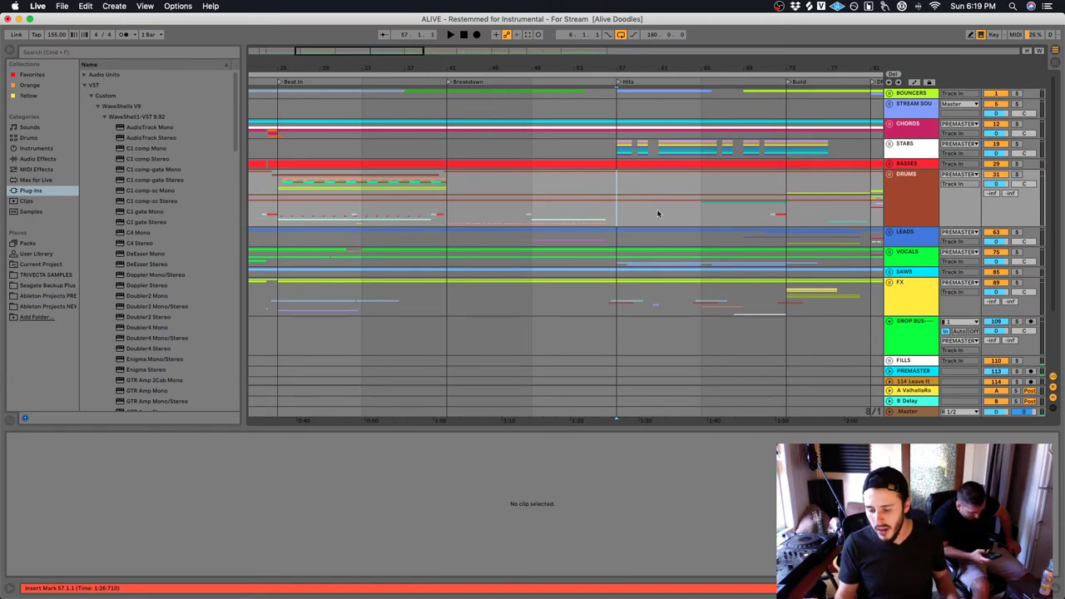
pyautogui.scroll(-3, 658, 220)
pyautogui.scroll(2, 659, 221)
pyautogui.hscroll(2, 701, 225)
pyautogui.hscroll(10, 720, 225)
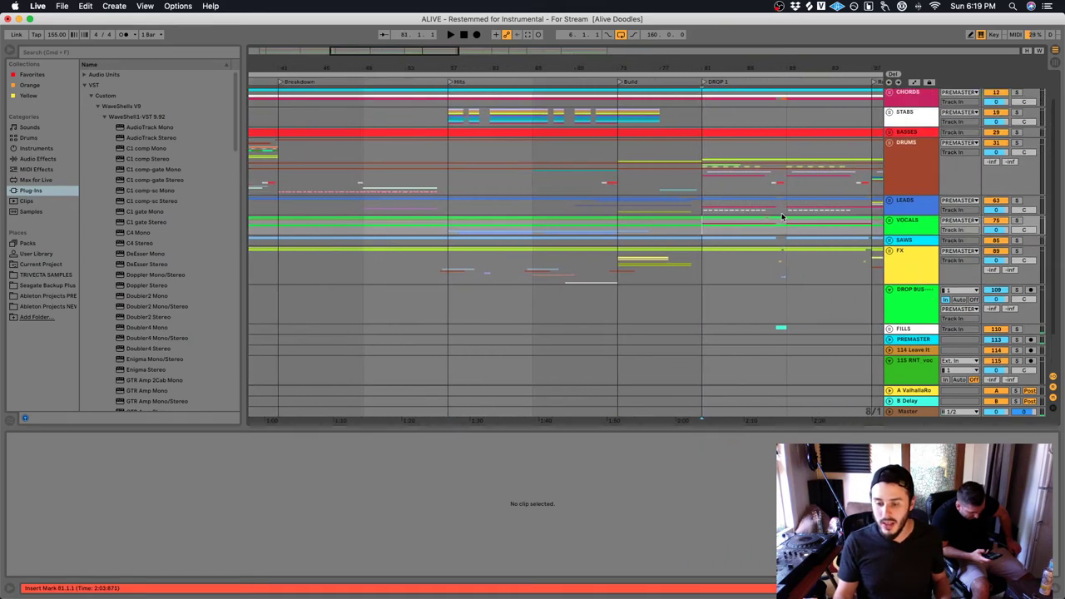
pyautogui.click(532, 205)
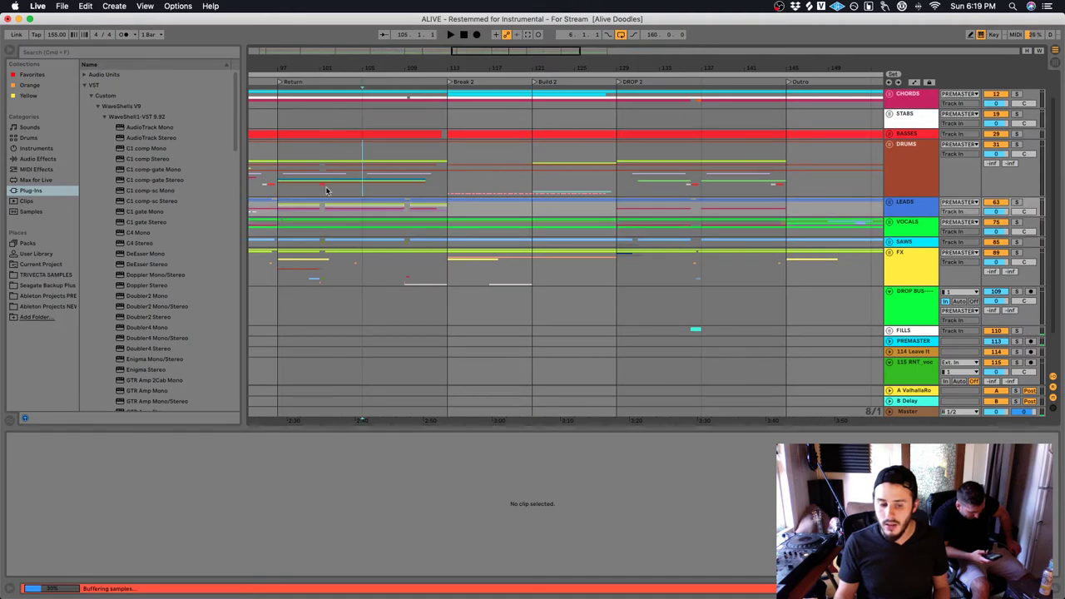
pyautogui.press('space')
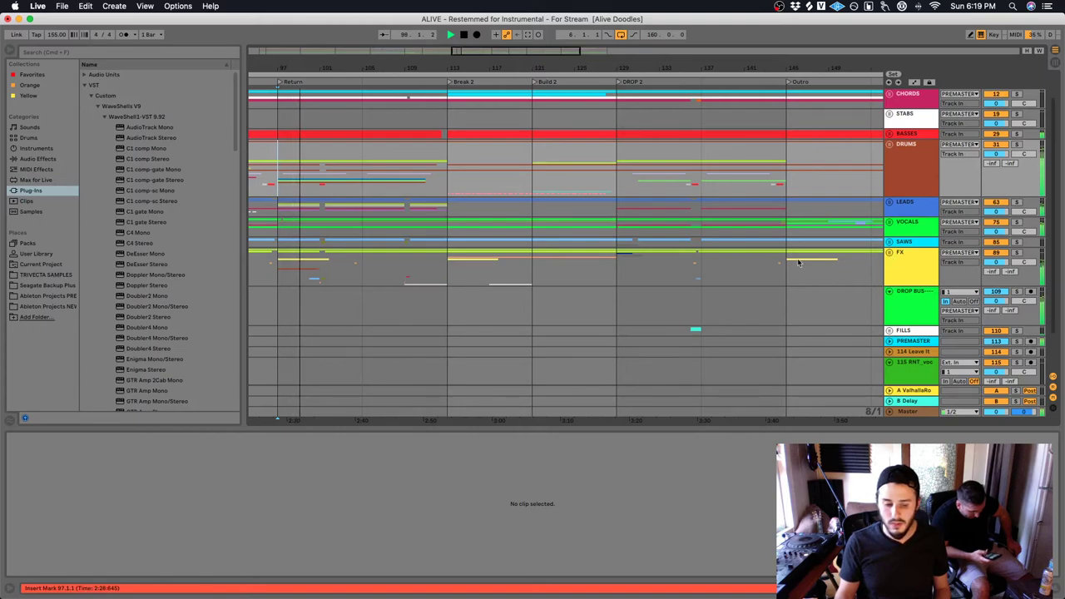
# Solo the FX group during playback and unfold it to show its individual tracks
pyautogui.click(1017, 252)
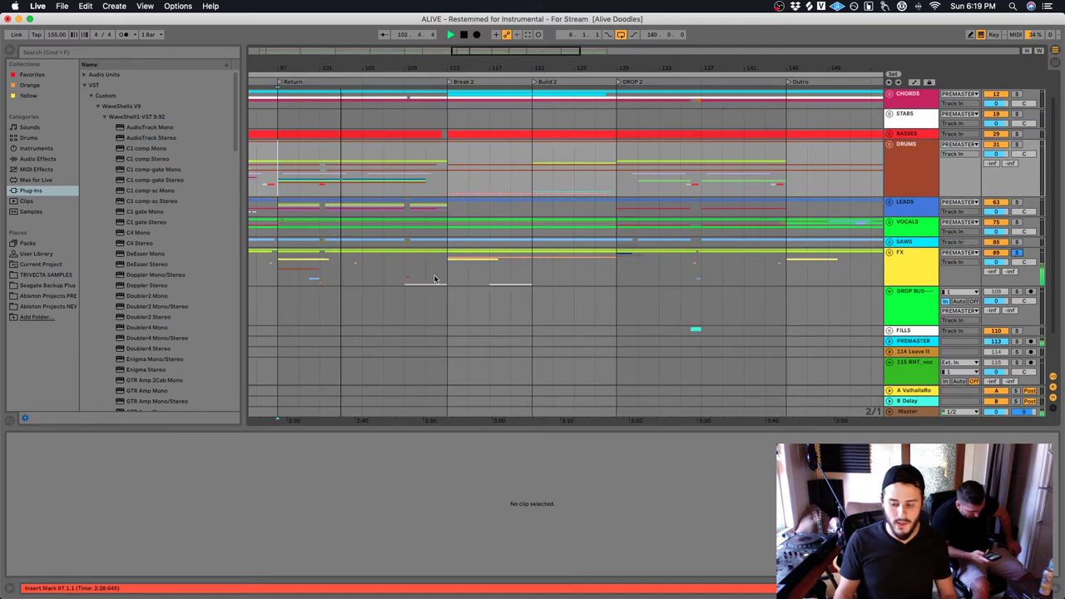
pyautogui.click(889, 253)
pyautogui.scroll(-3, 307, 241)
pyautogui.scroll(-3, 316, 242)
pyautogui.hscroll(-2, 316, 242)
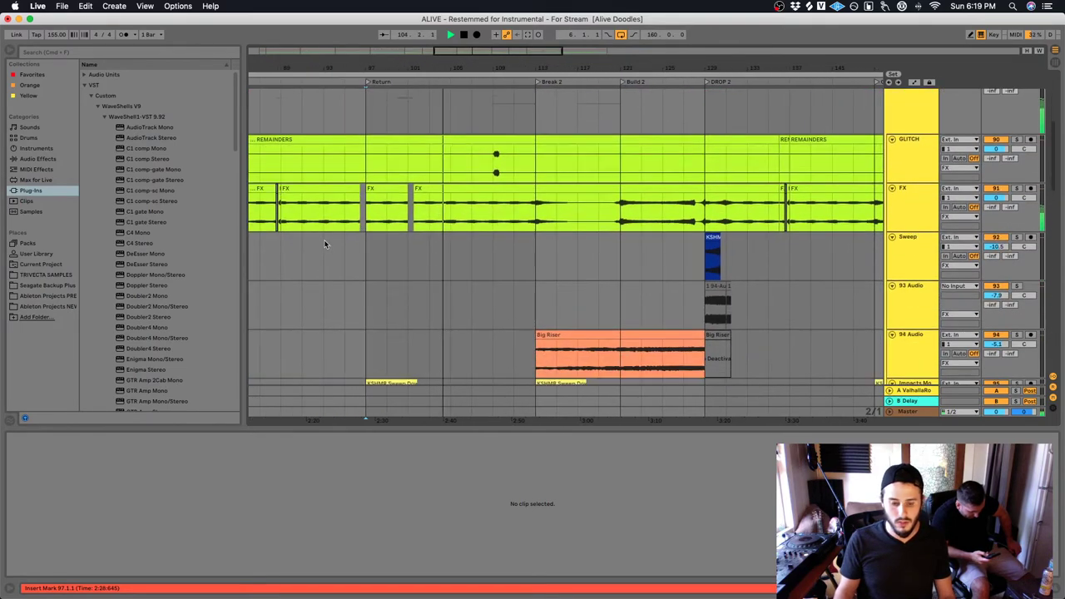
# Set the playback start to bar 109 in the GLITCH track's REMAINDERS clip and solo that track
pyautogui.click(527, 171)
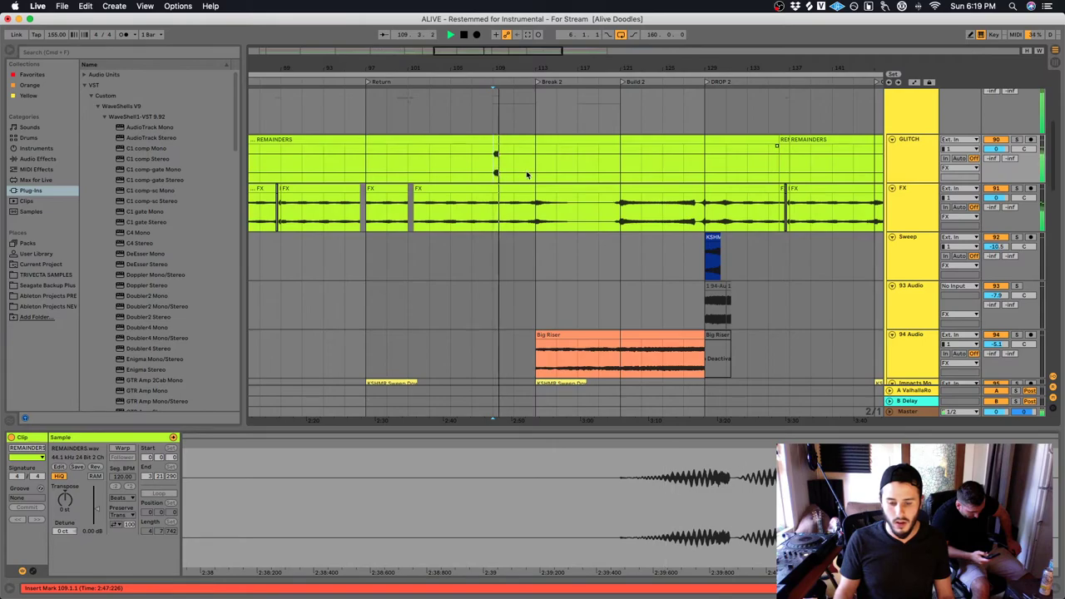
pyautogui.press('+')
pyautogui.press('+')
pyautogui.click(1016, 139)
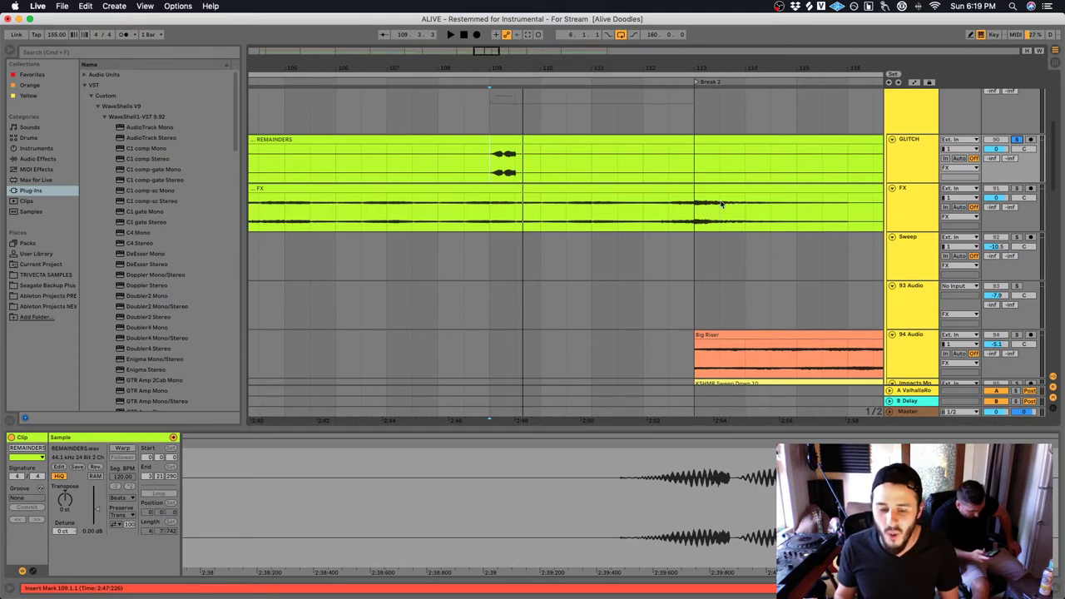
# Play the short glitch sound at bar 109 of the soloed GLITCH track several times
pyautogui.press('space')
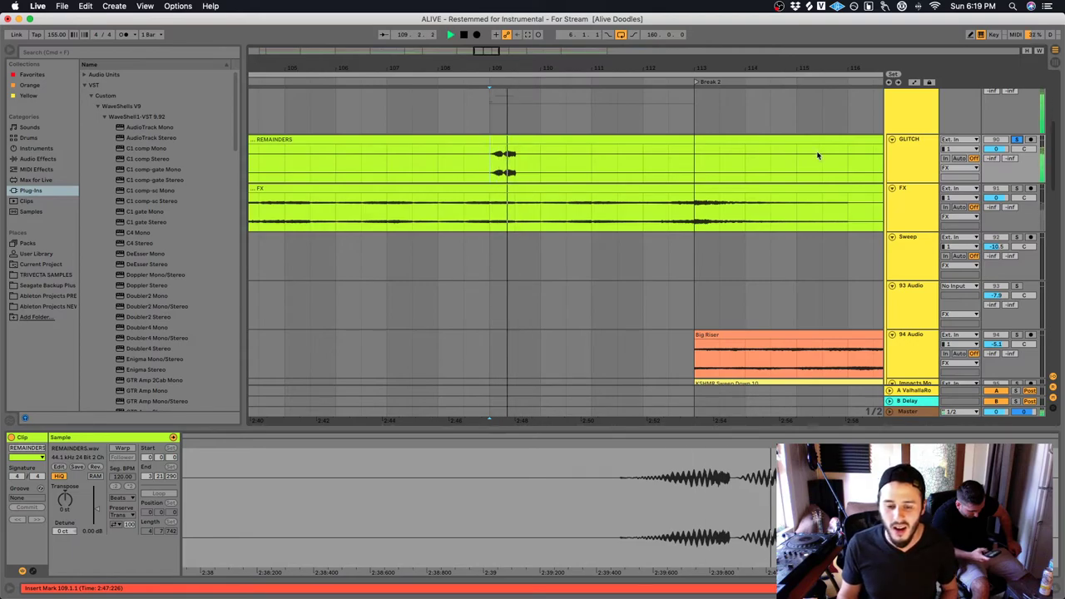
pyautogui.press('space')
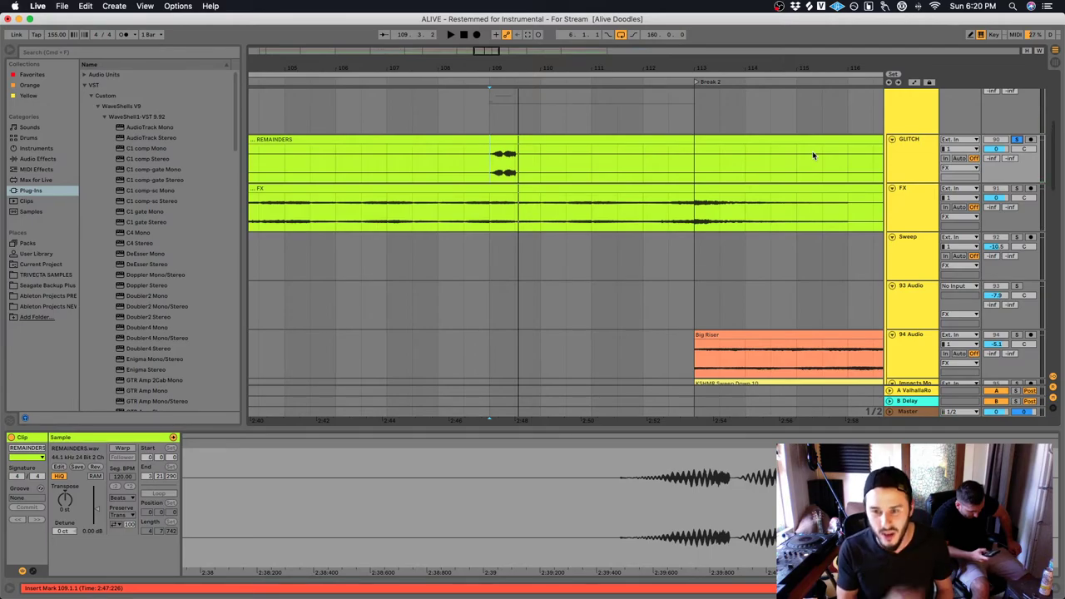
pyautogui.press('space')
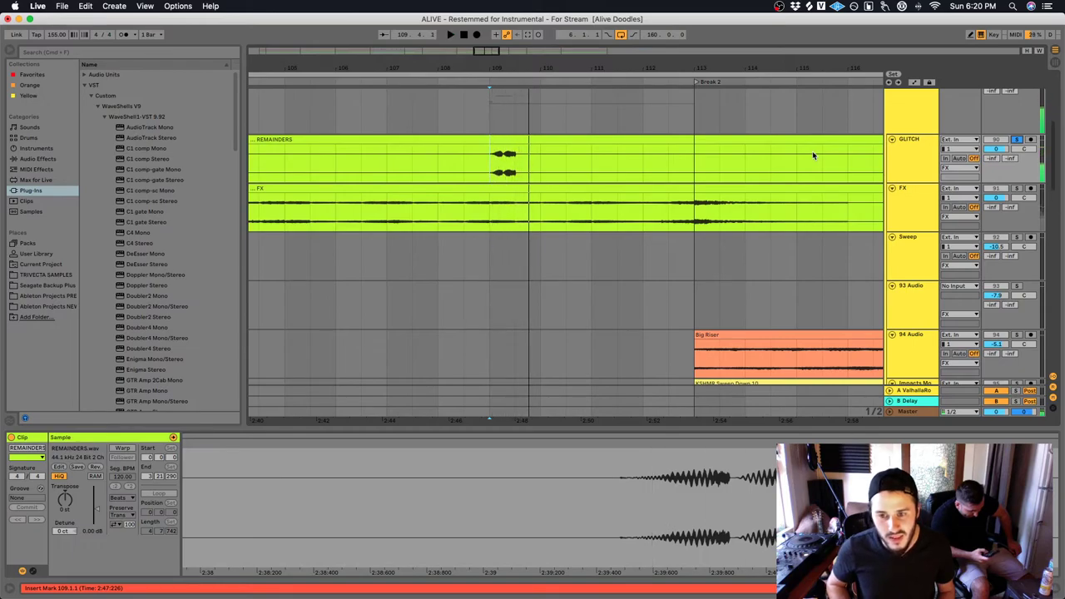
pyautogui.press('space')
pyautogui.press('space')
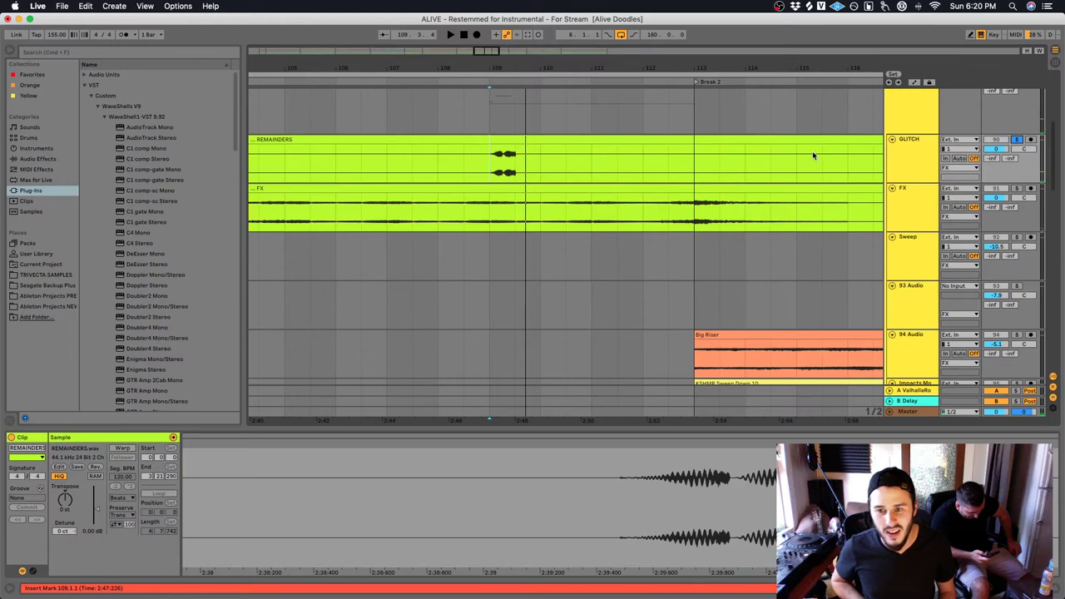
pyautogui.press('space')
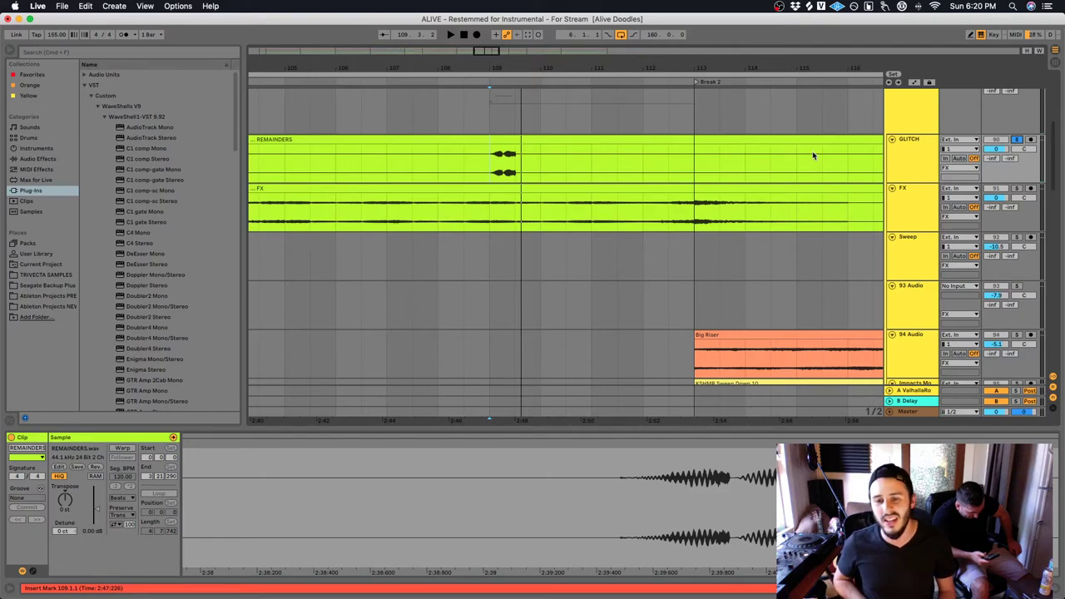
pyautogui.press('space')
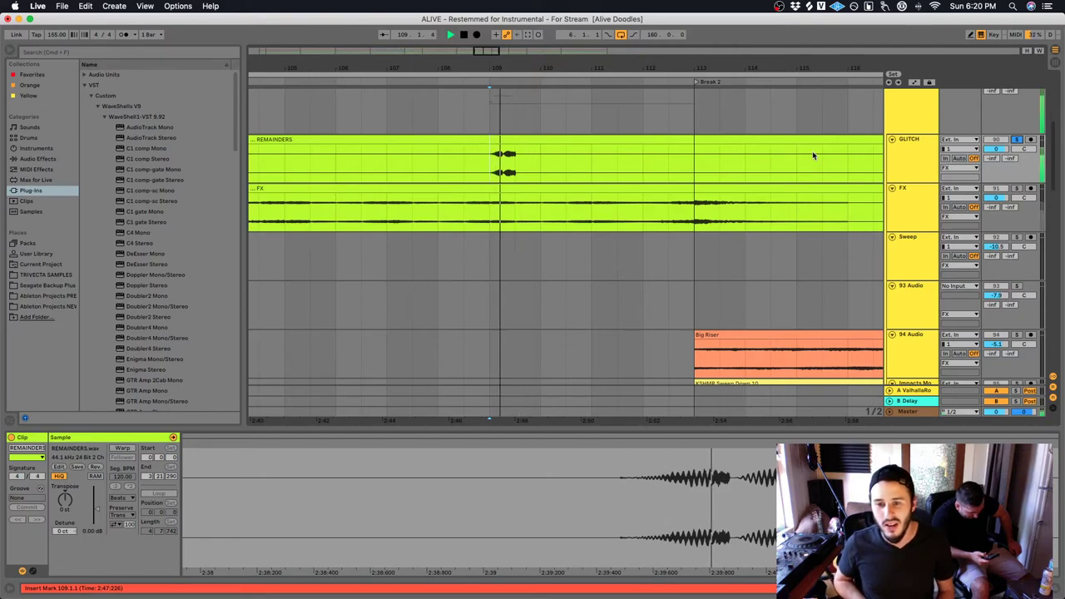
pyautogui.press('space')
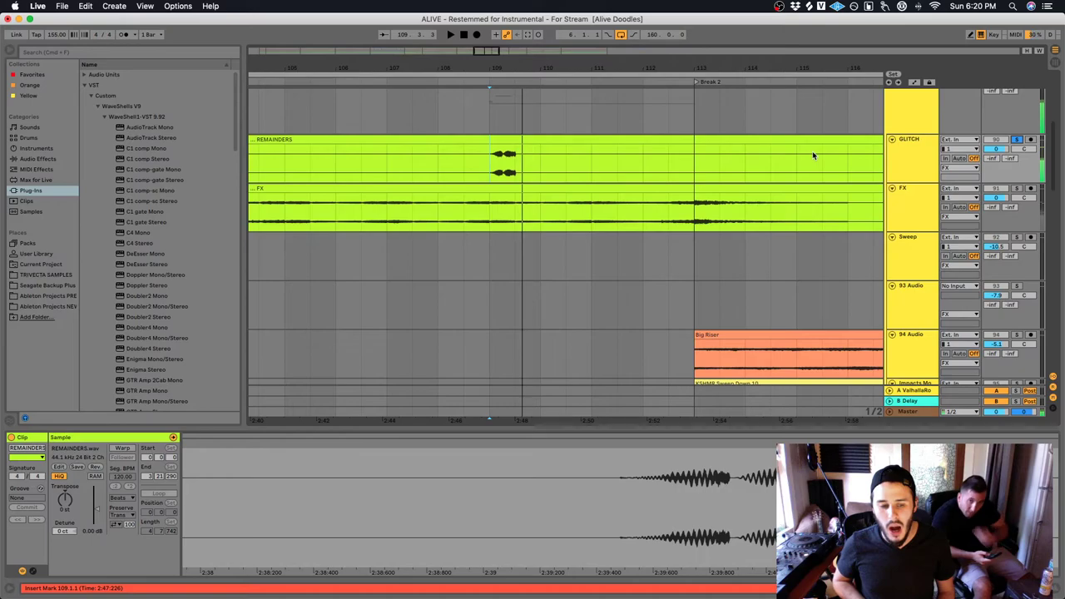
# Split the glitch sound from 109.1.1 to 109.3.1 into its own clip, then play it warped and transposed to -4 st
pyautogui.moveTo(490, 162); pyautogui.dragTo(515, 163)
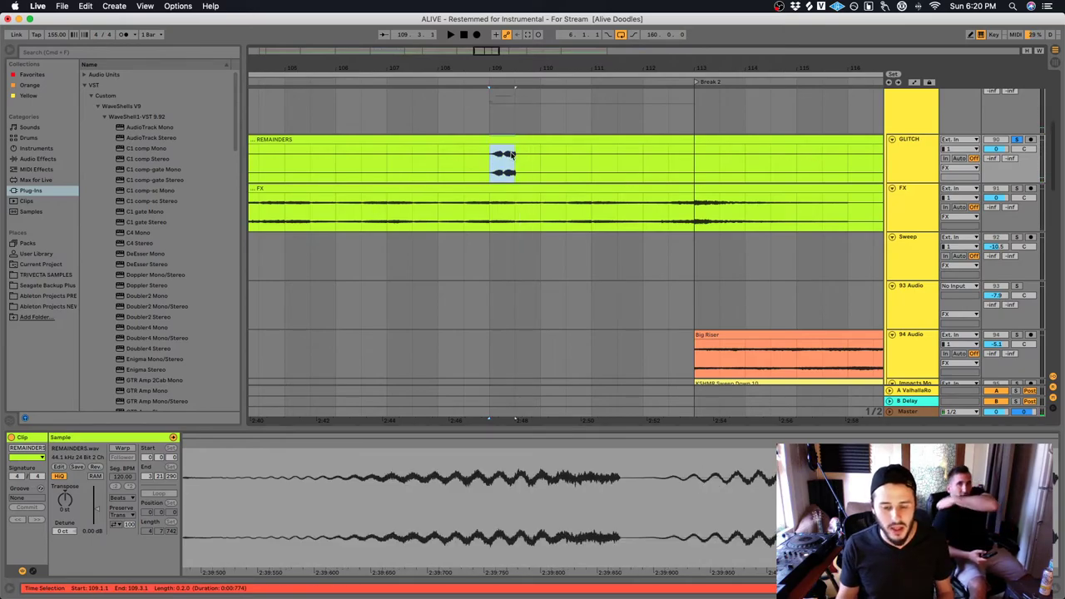
pyautogui.press('super+e')
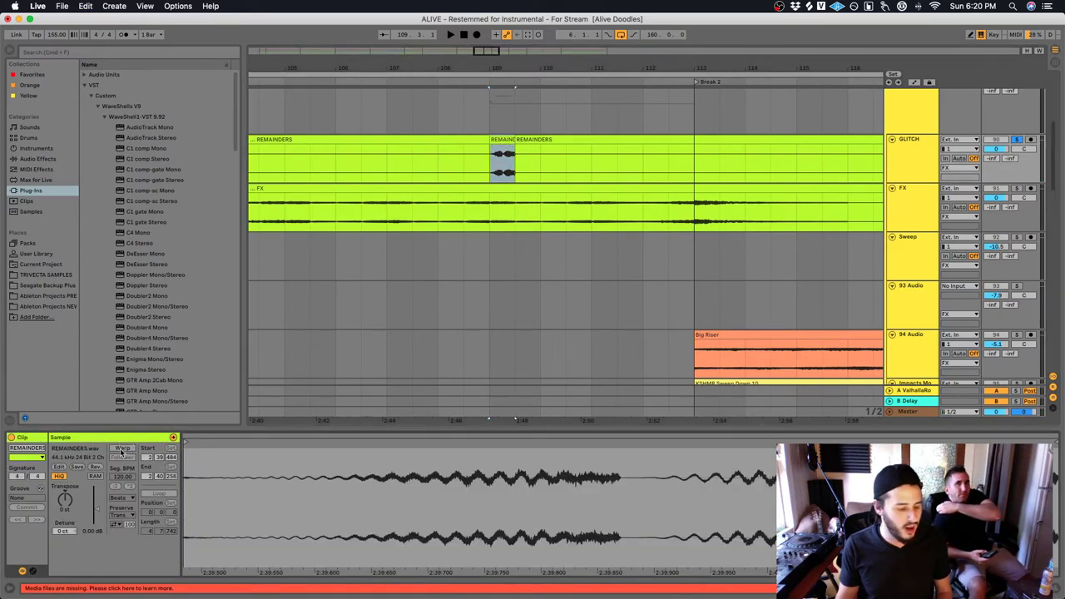
pyautogui.click(122, 449)
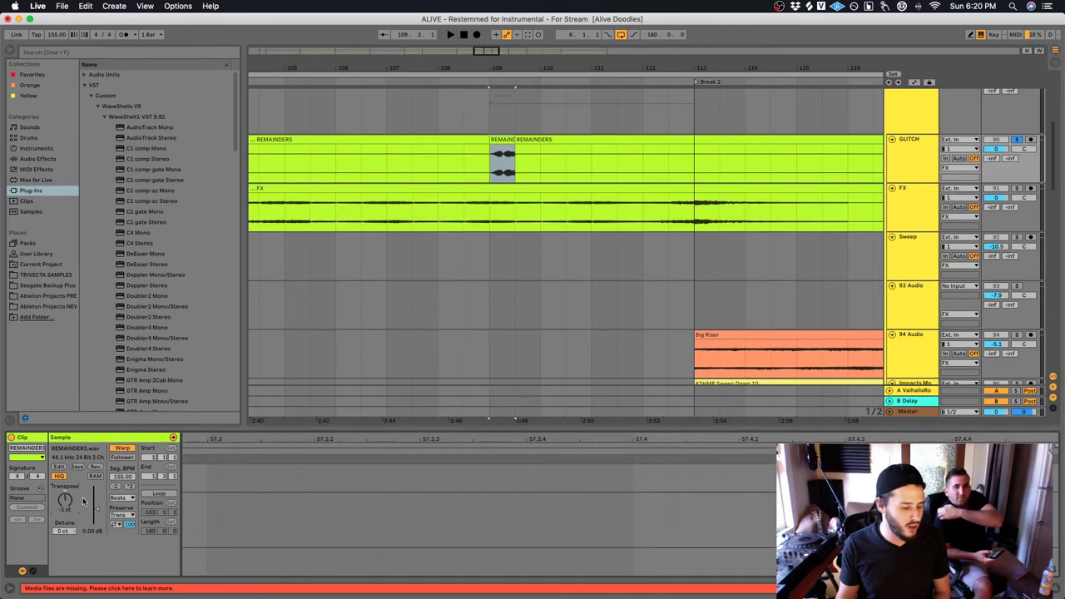
pyautogui.press('space')
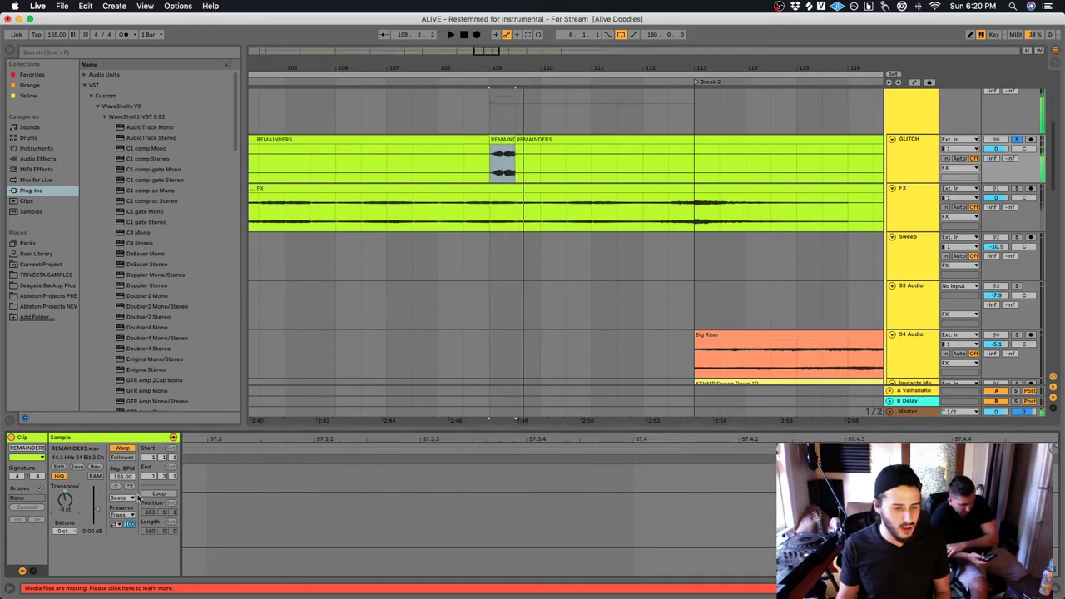
pyautogui.press('space')
# Copy and delete the split glitch segment between 109.1.1 and 109.3.1, then unsolo the GLITCH track
pyautogui.press('super+c')
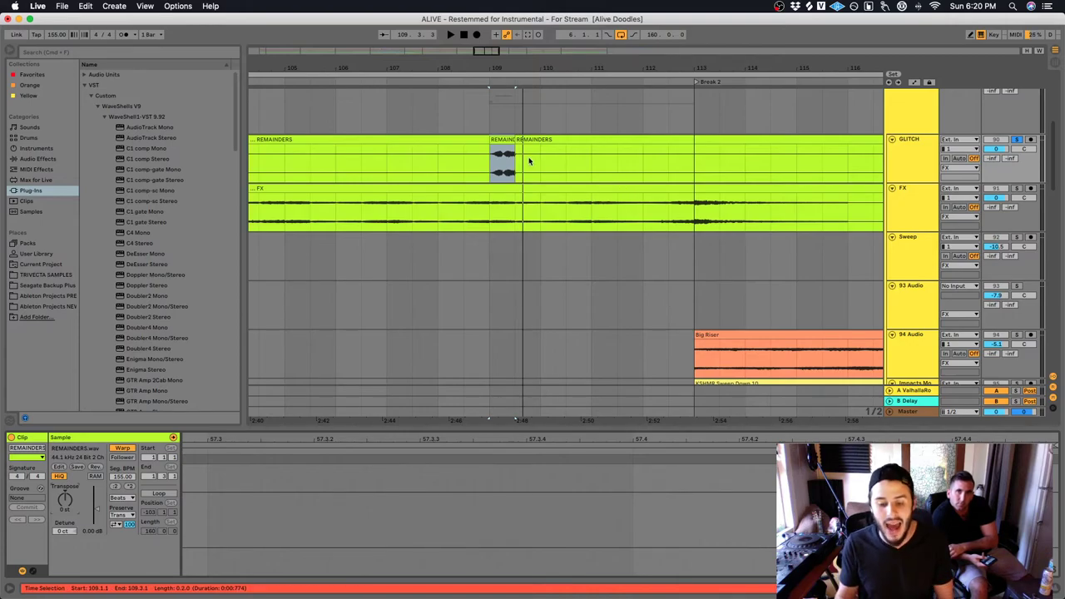
pyautogui.press('Delete')
pyautogui.click(1017, 139)
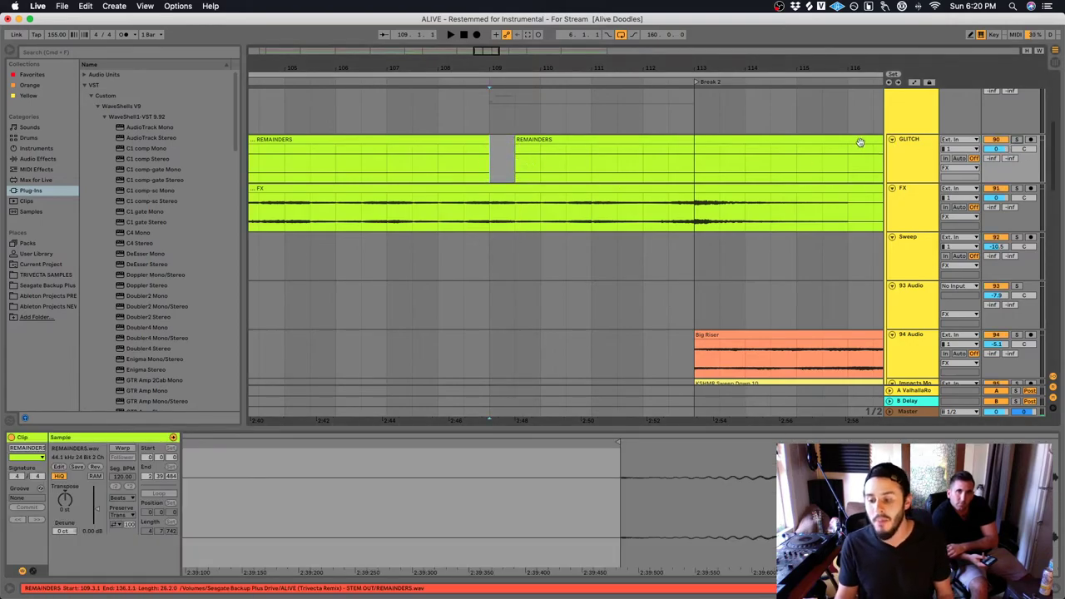
# Search the browser for "axis ript" across all results
pyautogui.click(192, 51)
pyautogui.write('axx r')
pyautogui.write('ip')
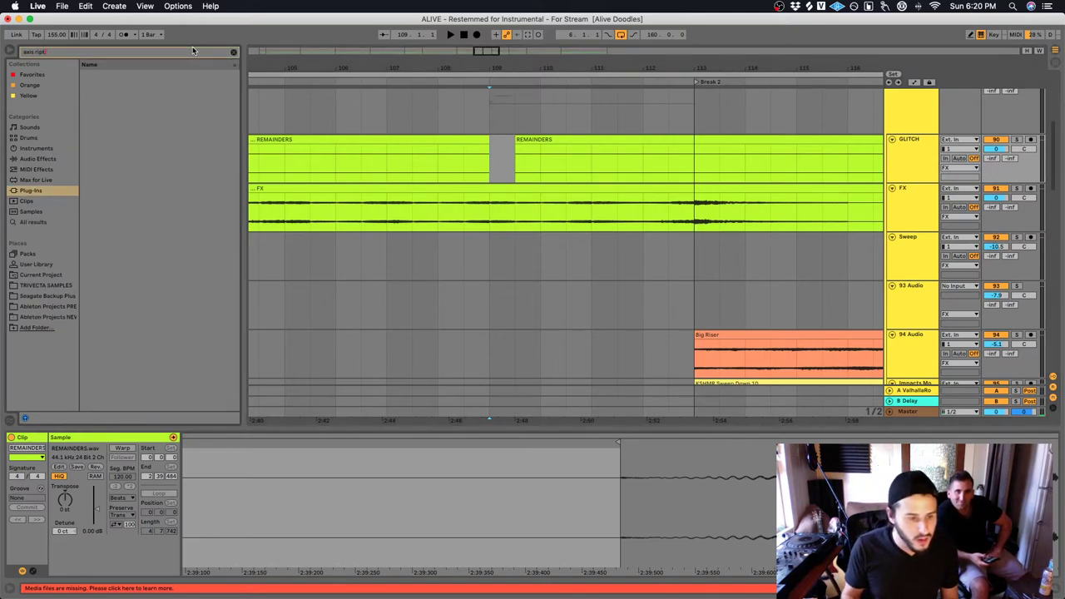
pyautogui.click(50, 222)
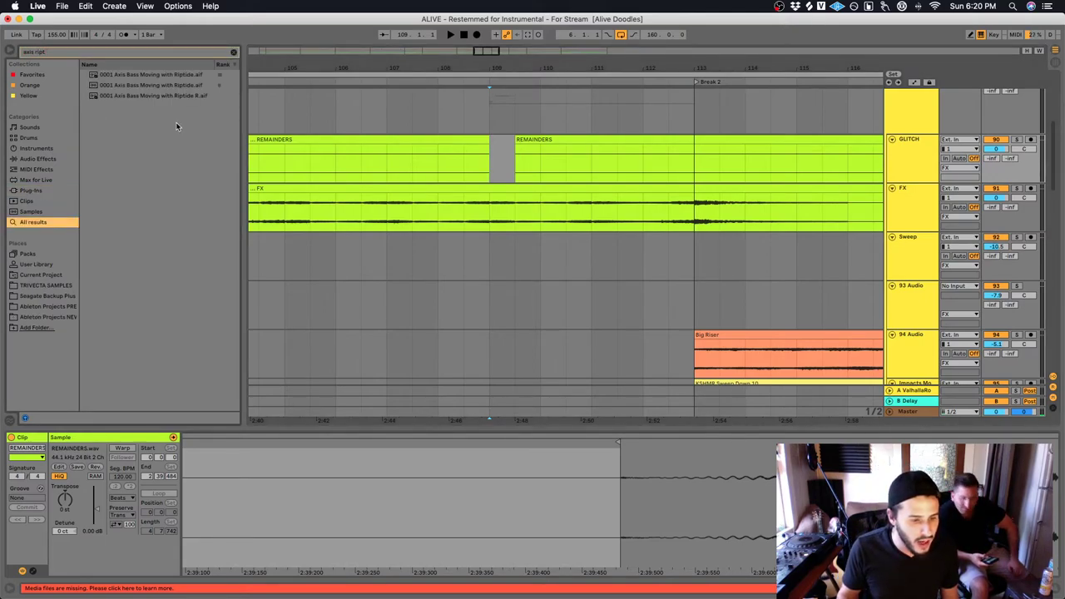
# Place the sample 0001 Axis Bass Moving with Riptide.aif on the Sweep track at 106.3.1 and solo that track
pyautogui.click(144, 86)
pyautogui.moveTo(143, 94); pyautogui.dragTo(352, 258)
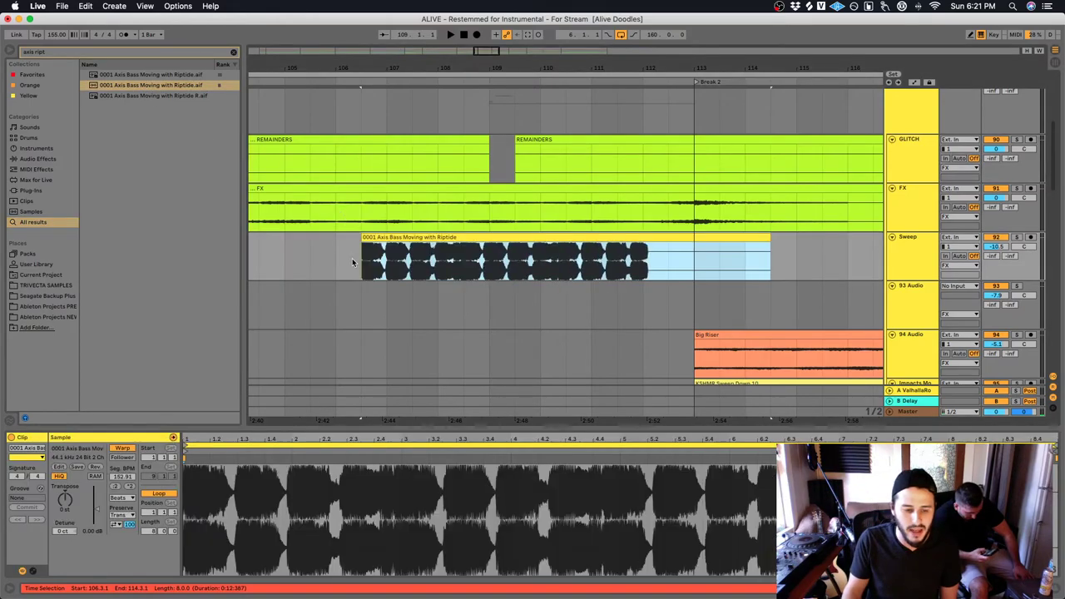
pyautogui.click(1017, 238)
# Set the warped Axis bass clip's segment tempo to 160 BPM and move its start to bar 107
pyautogui.click(124, 448)
pyautogui.click(129, 449)
pyautogui.click(348, 310)
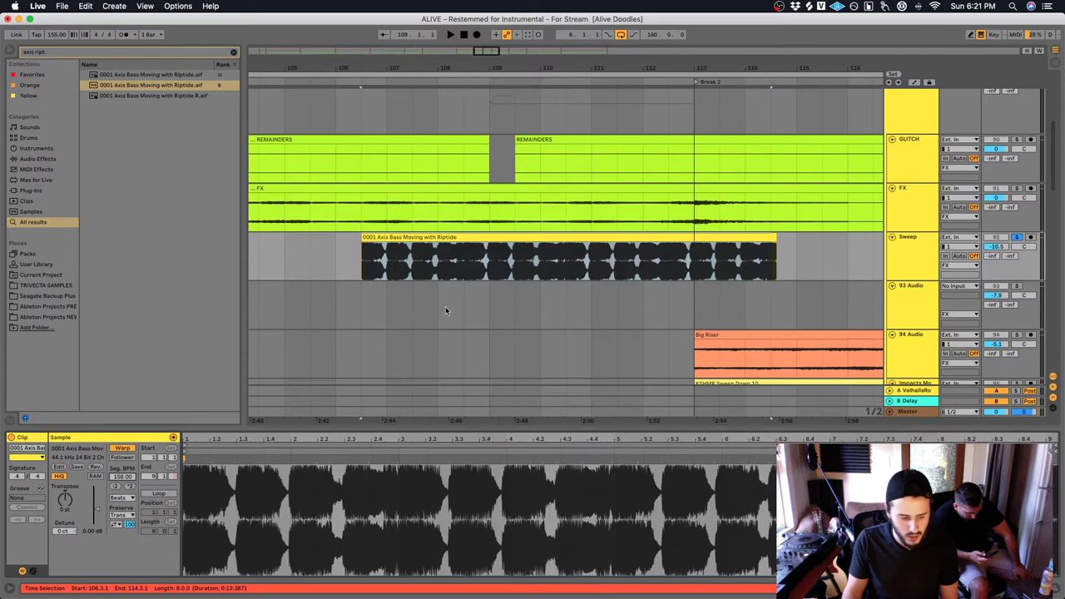
pyautogui.hscroll(-3, 410, 266)
pyautogui.moveTo(466, 238); pyautogui.dragTo(499, 240)
# Play the Axis bass clip from bar 107 and switch its warp mode to Complex Pro
pyautogui.press('space')
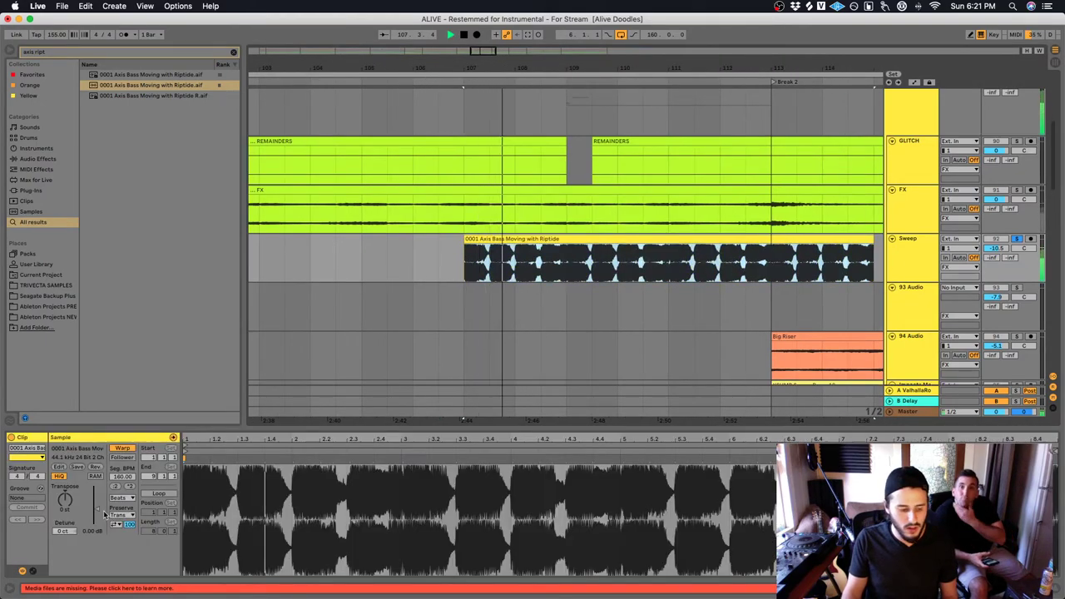
pyautogui.click(121, 498)
pyautogui.click(123, 545)
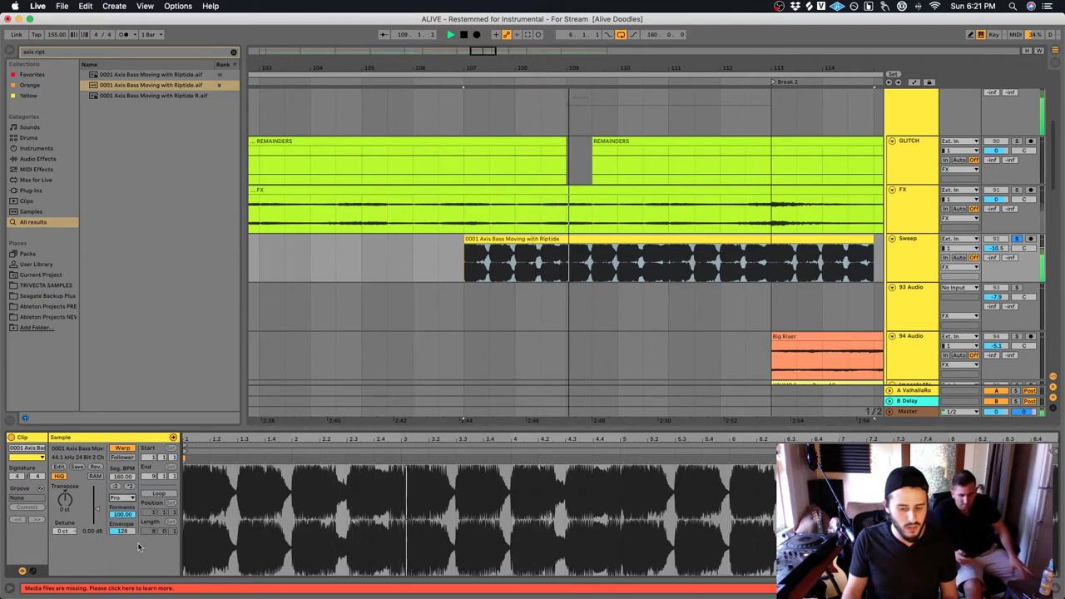
# Delete the Axis bass clip from the Sweep track
pyautogui.hscroll(1, 576, 342)
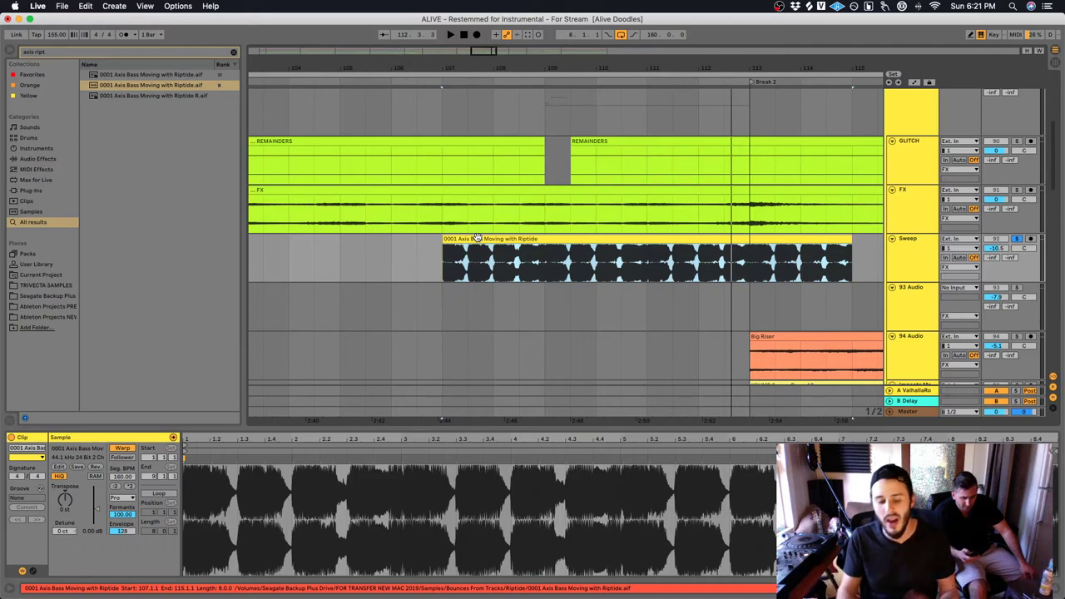
pyautogui.press('Delete')
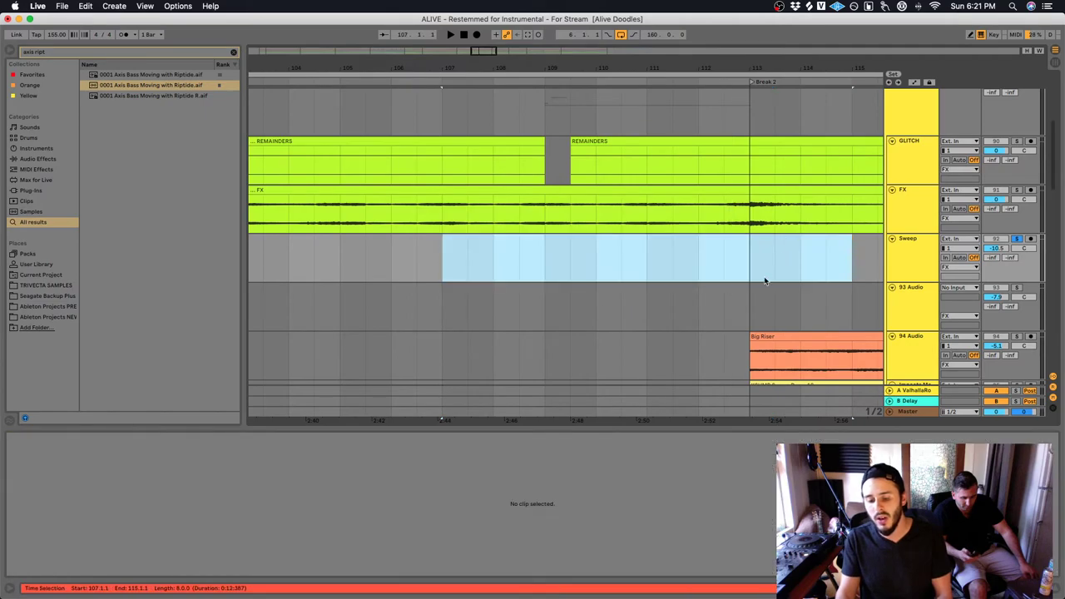
pyautogui.hscroll(-6, 556, 276)
pyautogui.click(557, 278)
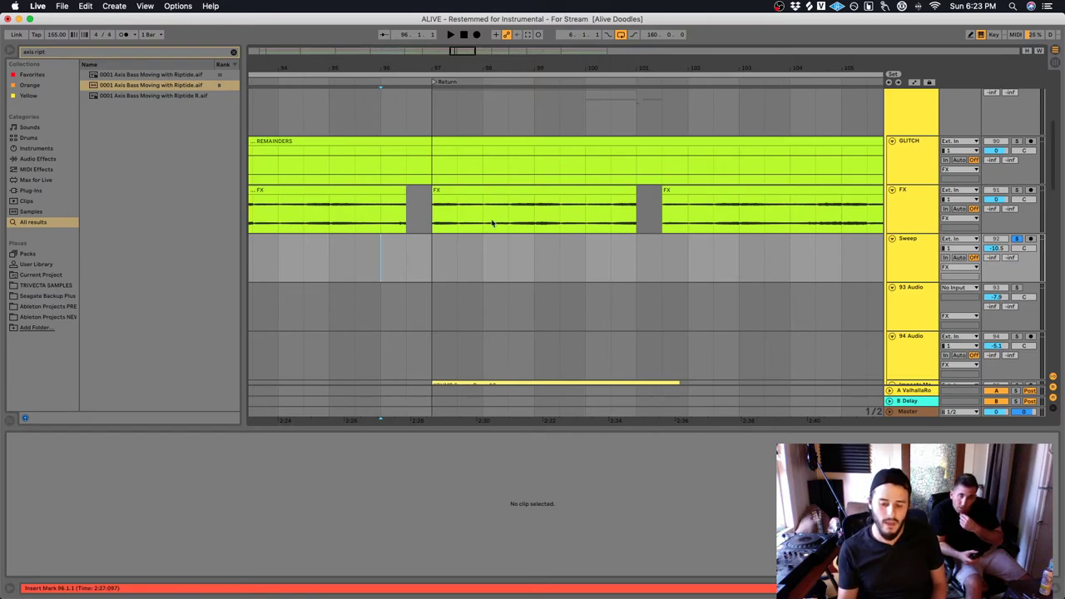
pyautogui.moveTo(595, 67); pyautogui.dragTo(592, 59)
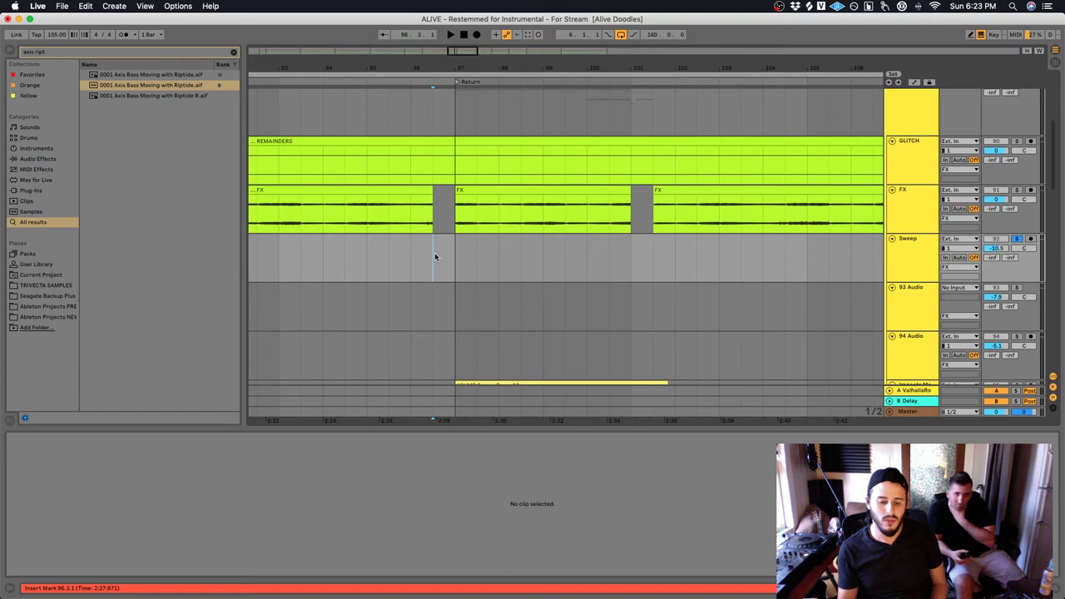
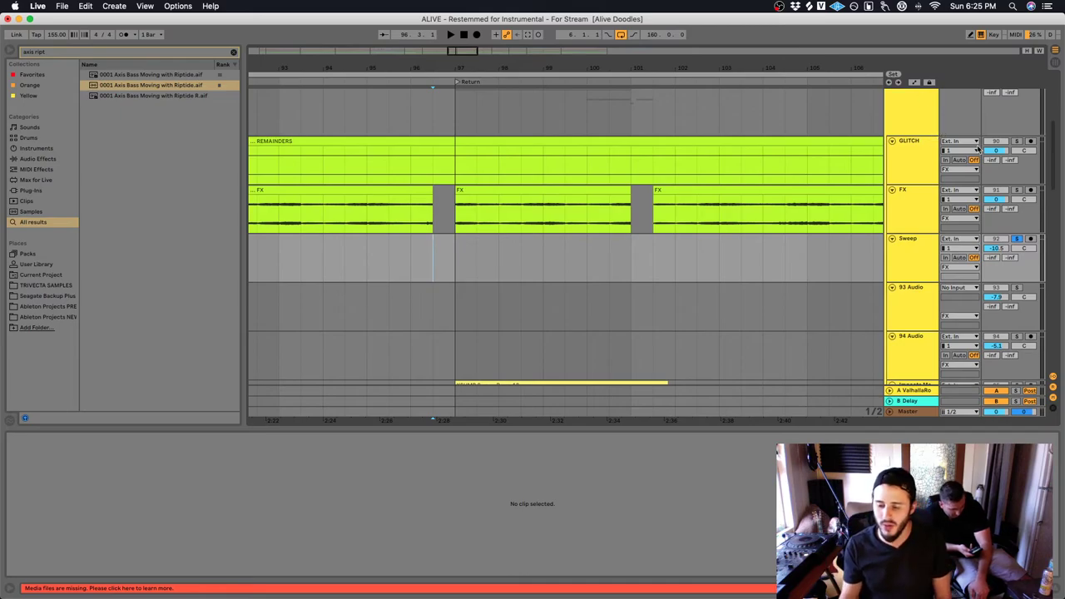
# Place the insert marker at 355.1.1 in the empty area past the end of the arrangement
pyautogui.scroll(2, 726, 212)
pyautogui.hscroll(2, 725, 211)
pyautogui.scroll(5, 726, 211)
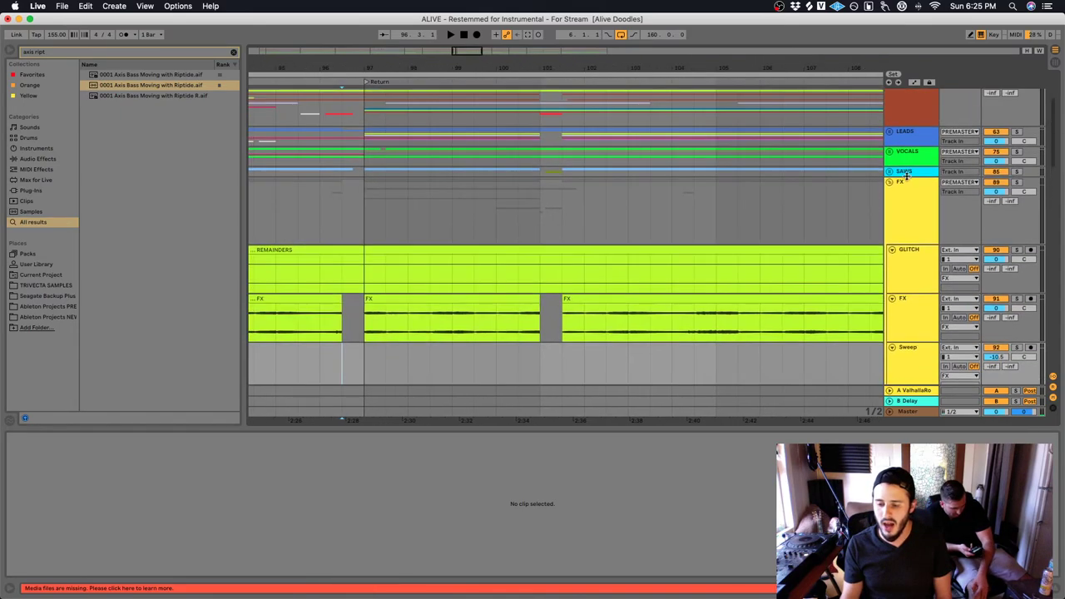
pyautogui.hscroll(5, 708, 192)
pyautogui.hscroll(10, 703, 175)
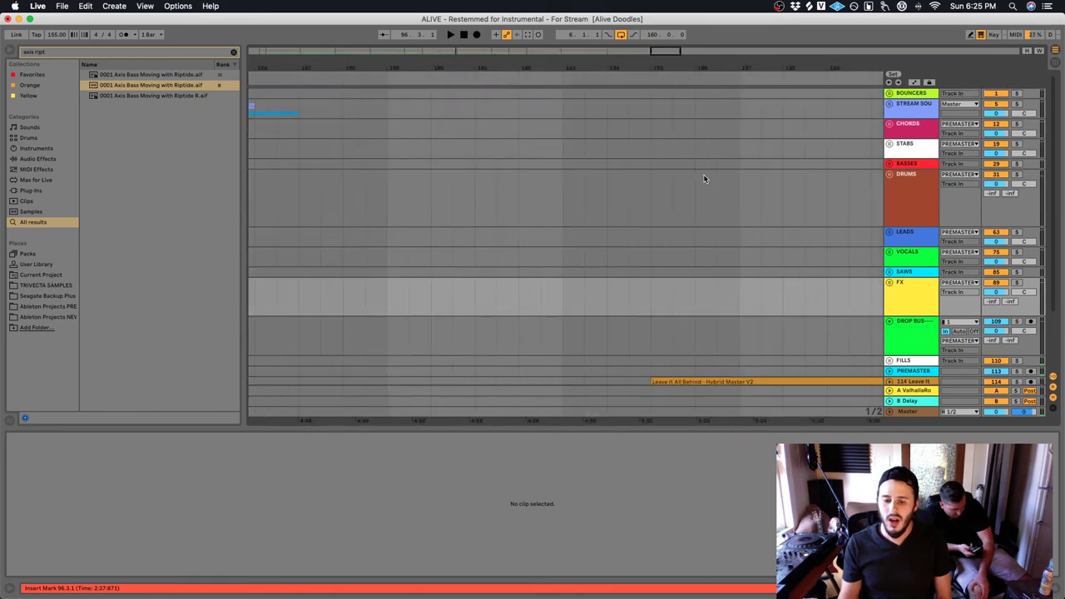
pyautogui.hscroll(10, 840, 142)
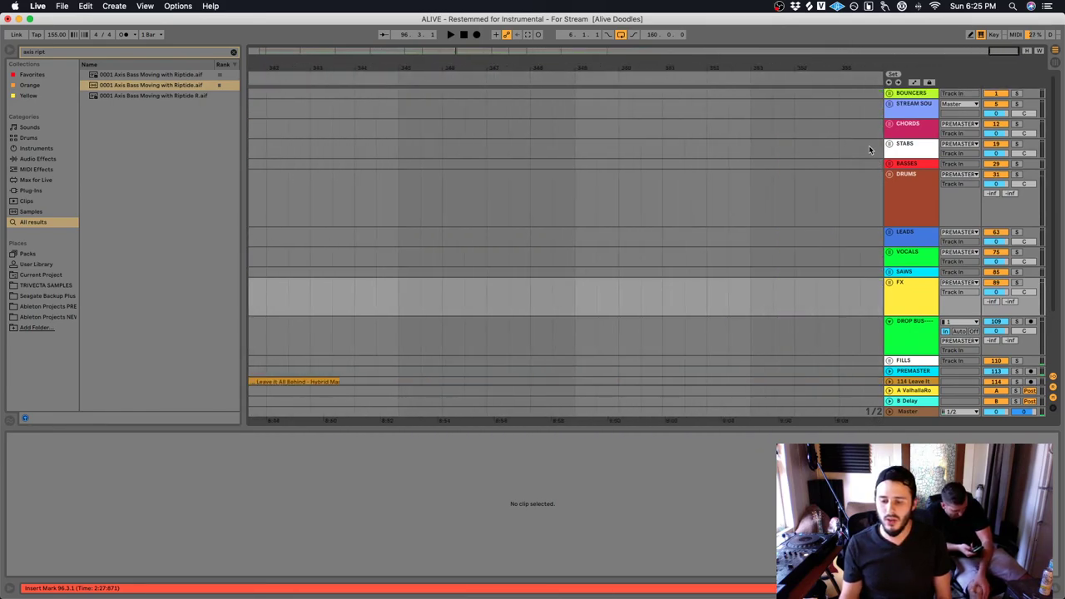
pyautogui.click(836, 92)
pyautogui.hscroll(4, 835, 91)
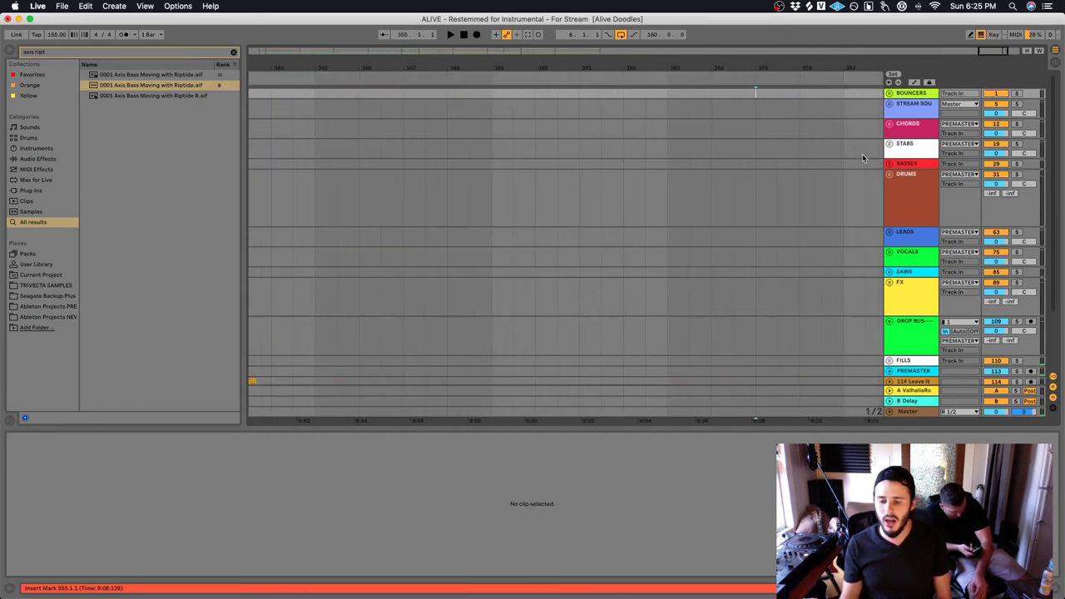
# Search the browser for "cold tree" and pick the file Cold Trees Drop ideas 1_3.wav
pyautogui.click(234, 52)
pyautogui.write('cold tree')
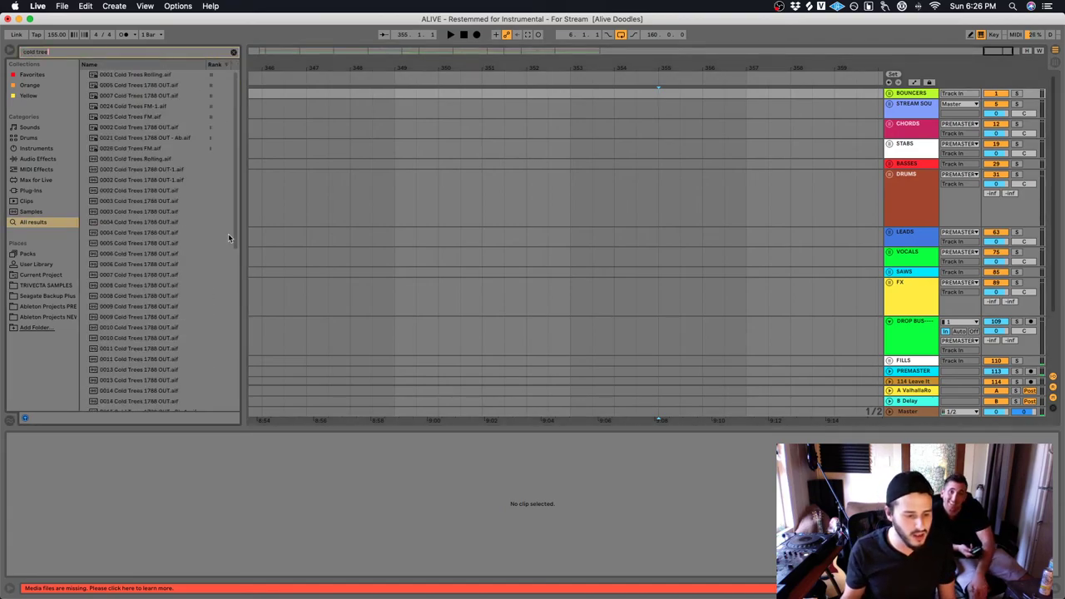
pyautogui.scroll(-10, 215, 201)
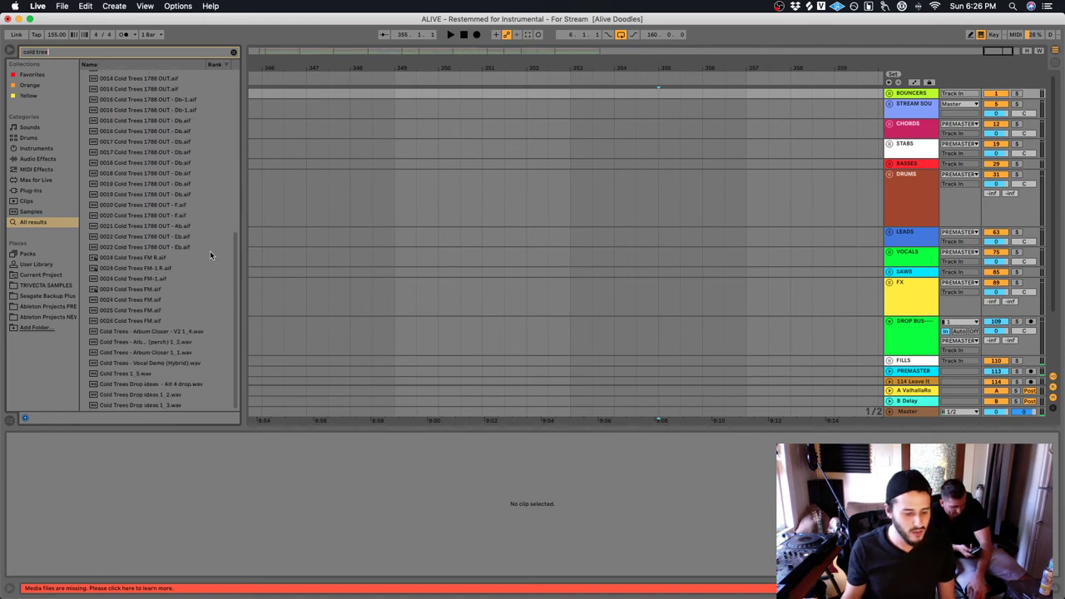
pyautogui.click(165, 405)
pyautogui.moveTo(166, 407)
pyautogui.mouseDown()
pyautogui.moveTo(704, 117)
pyautogui.moveTo(668, 331)
pyautogui.moveTo(675, 295)
pyautogui.moveTo(115, 398)
pyautogui.mouseUp()
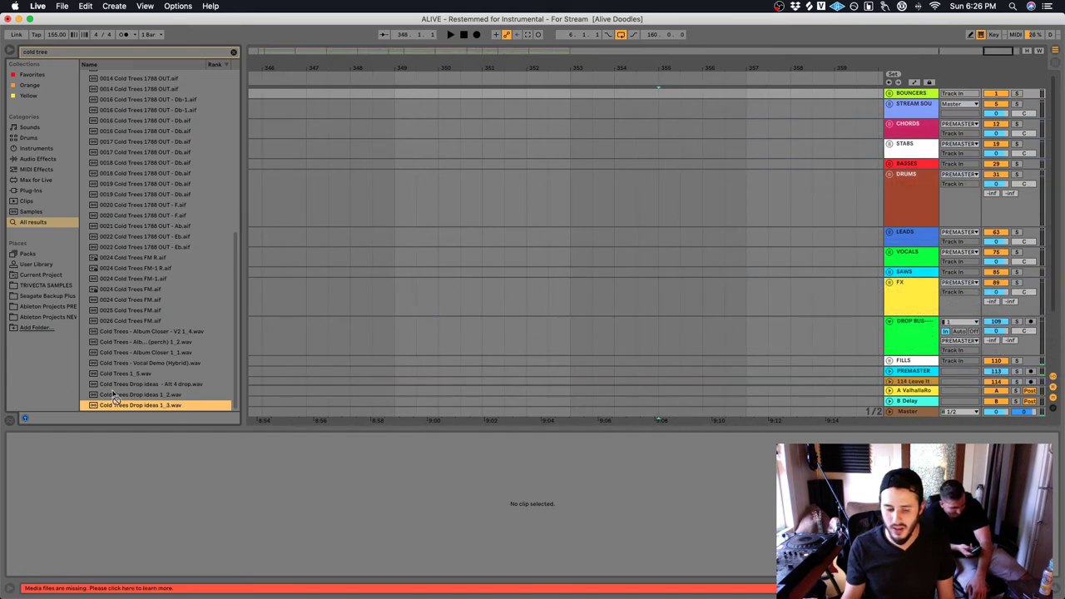
pyautogui.click(742, 338)
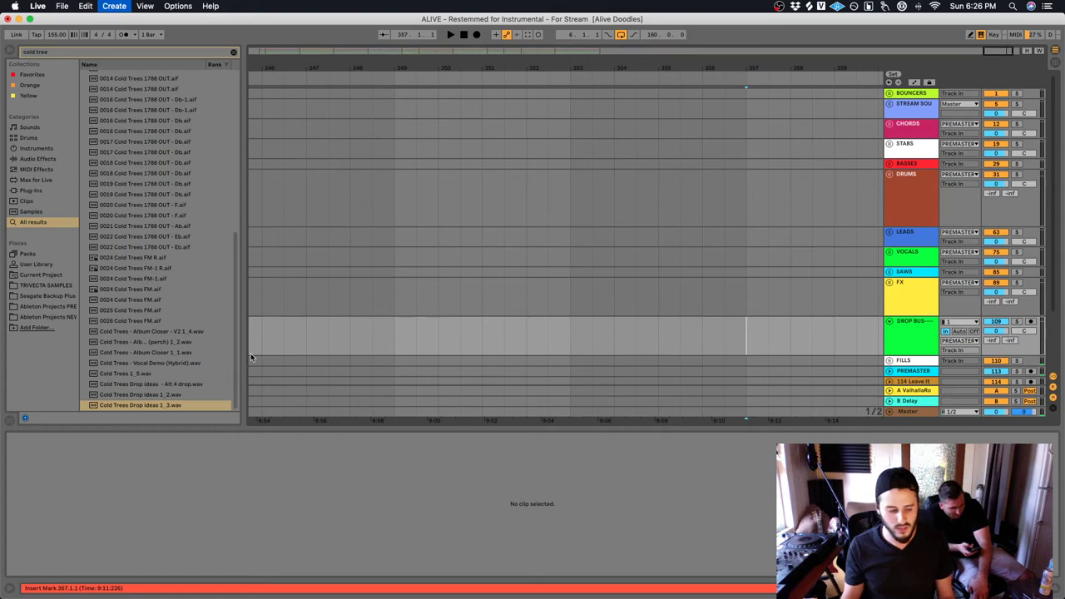
pyautogui.press('super+t')
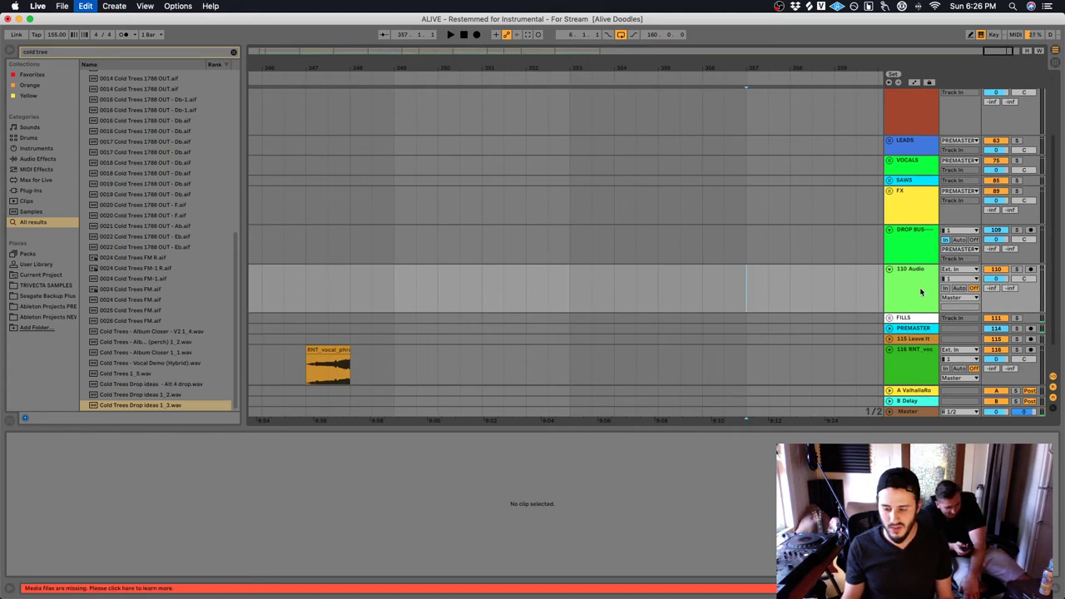
pyautogui.press('super+z')
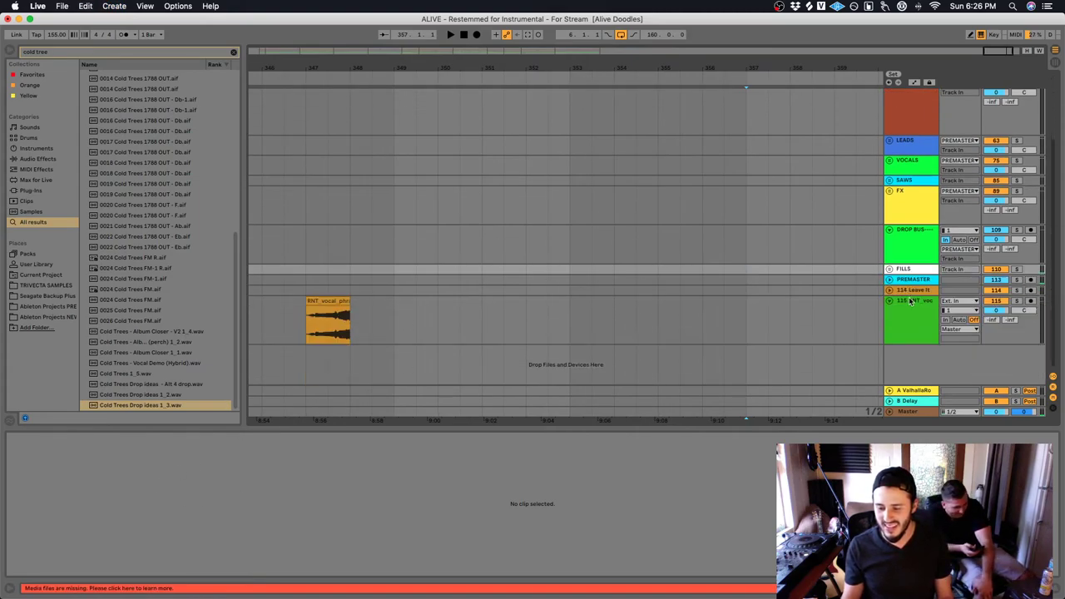
# Place Cold Trees Drop ideas 1_3.wav on a new audio track at 354.3.1, solo that track and play it
pyautogui.moveTo(173, 402); pyautogui.dragTo(638, 366)
pyautogui.click(1017, 341)
pyautogui.press('space')
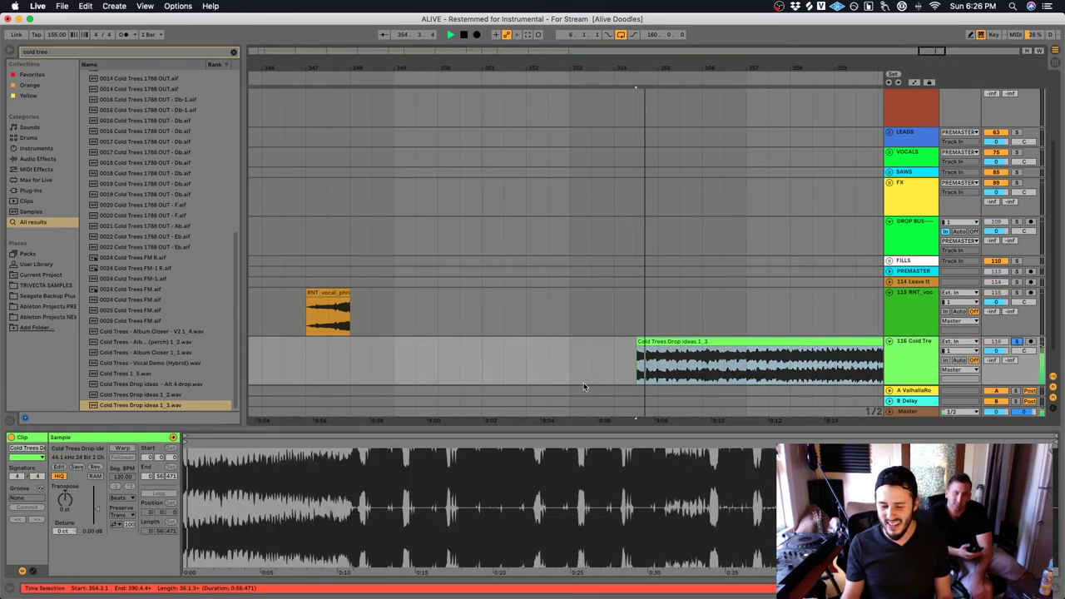
# Play the Cold Trees Drop ideas 1_3 clip around its drop, from 362.3.1, 361.3.1 and 360.1.1
pyautogui.hscroll(5, 679, 358)
pyautogui.click(739, 366)
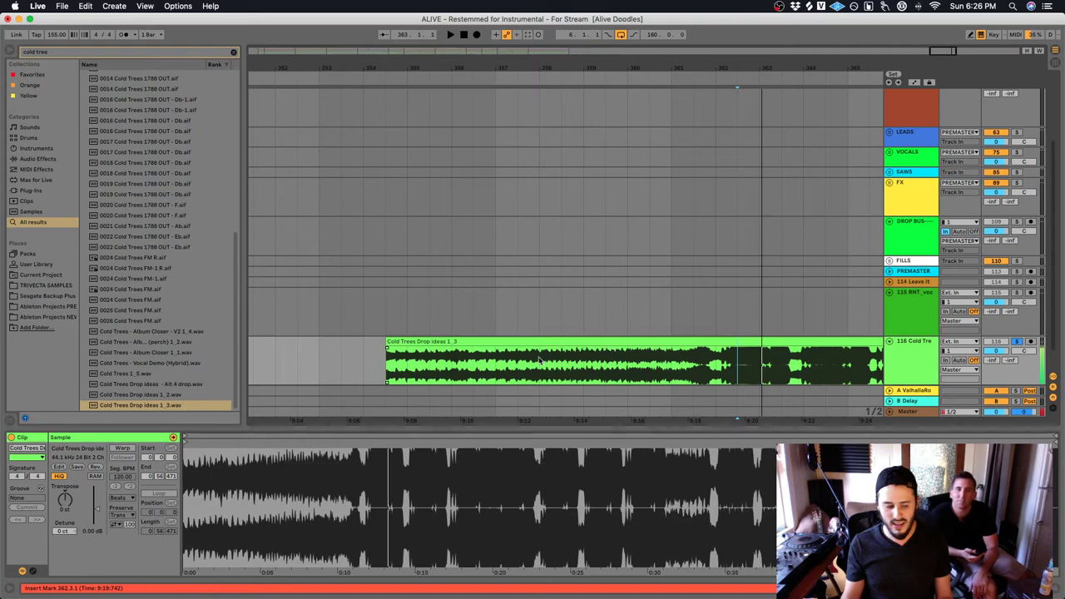
pyautogui.click(695, 366)
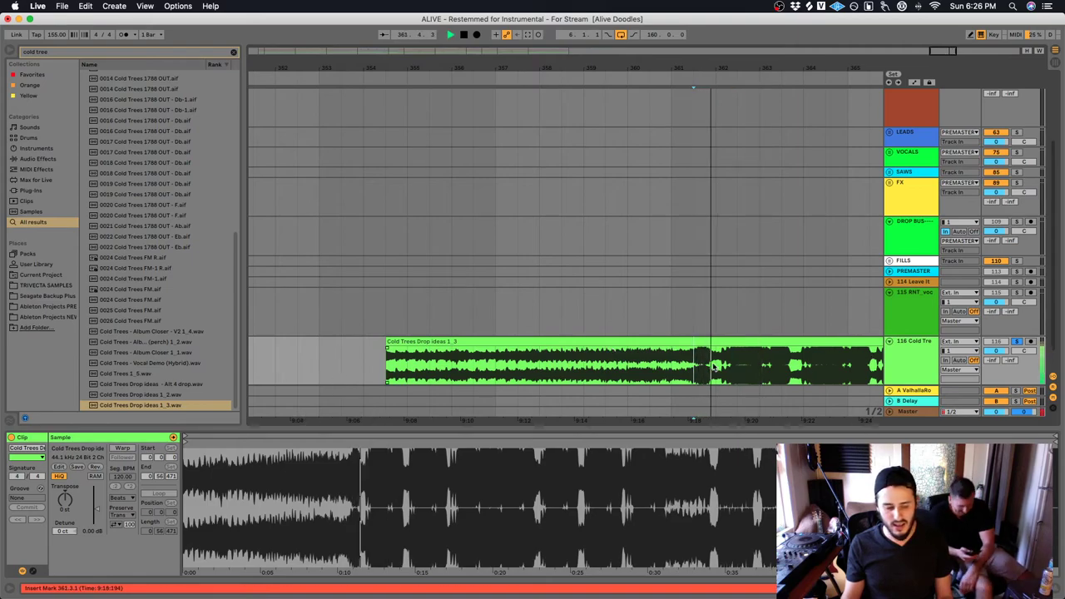
pyautogui.press('space')
pyautogui.click(630, 372)
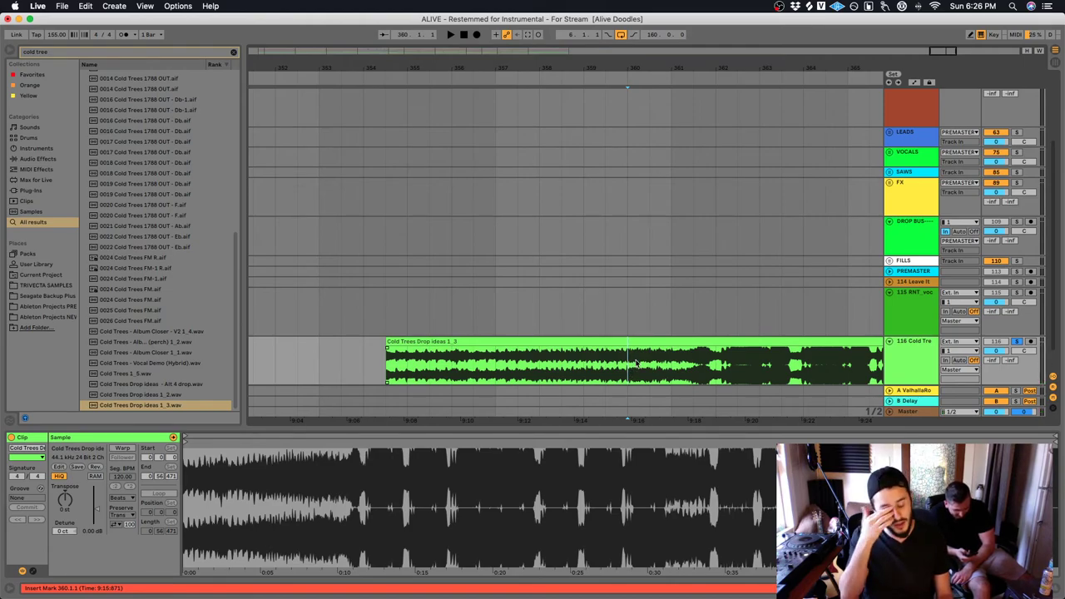
pyautogui.press('space')
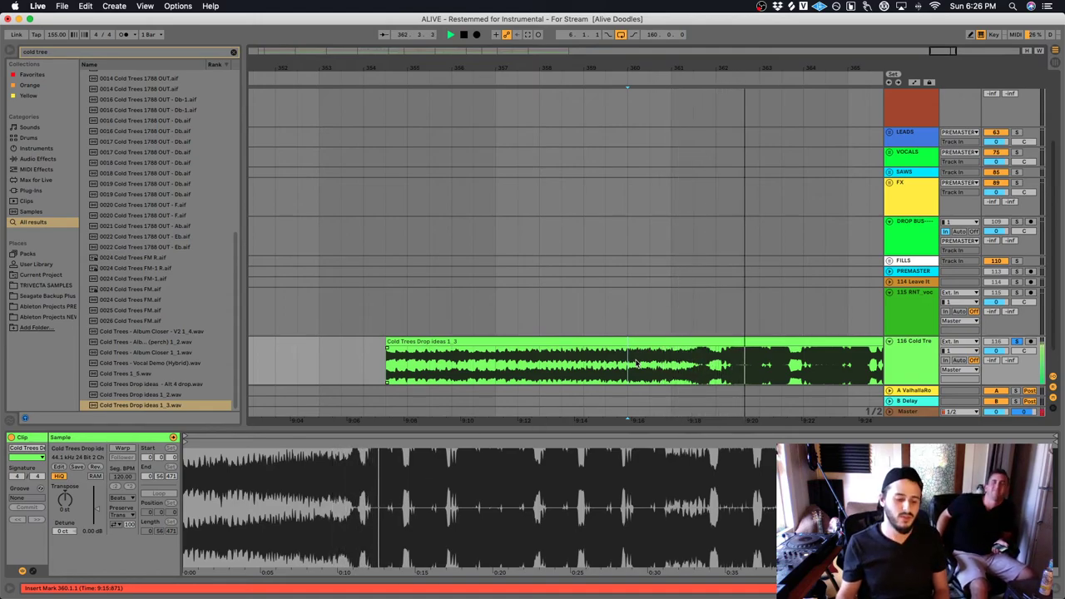
# Place Cold Trees 1_5.wav at bar 355 on the soloed Cold Trees track, over the previous clip, and play it
pyautogui.click(188, 374)
pyautogui.press('space')
pyautogui.moveTo(189, 374); pyautogui.dragTo(409, 358)
pyautogui.press('space')
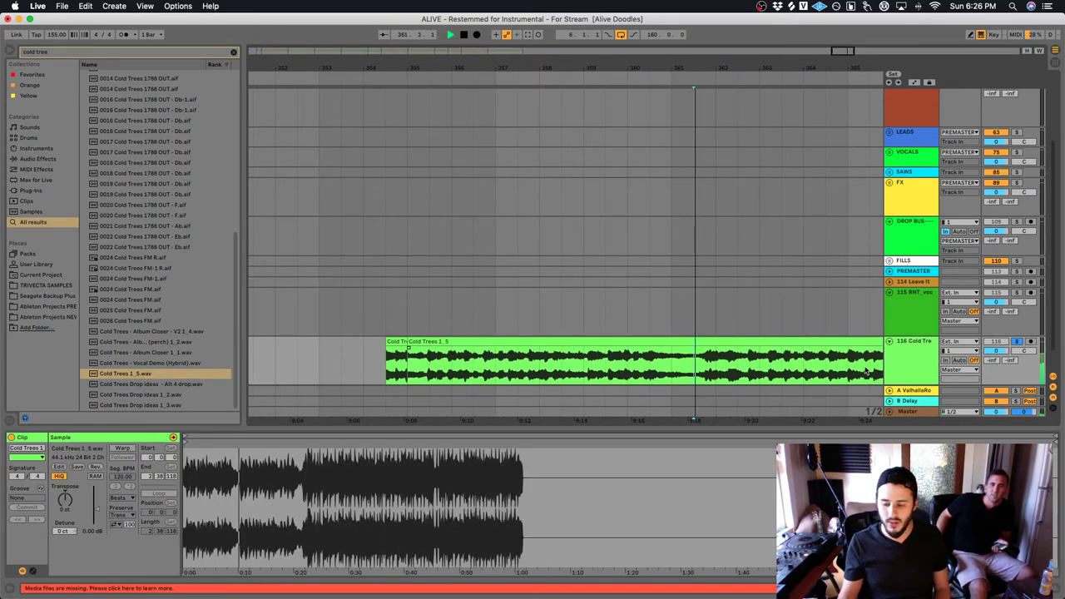
# Audition the first half of the Cold Trees 1_5 clip, jumping ahead to 366.3.1 and 383.3.1
pyautogui.click(858, 360)
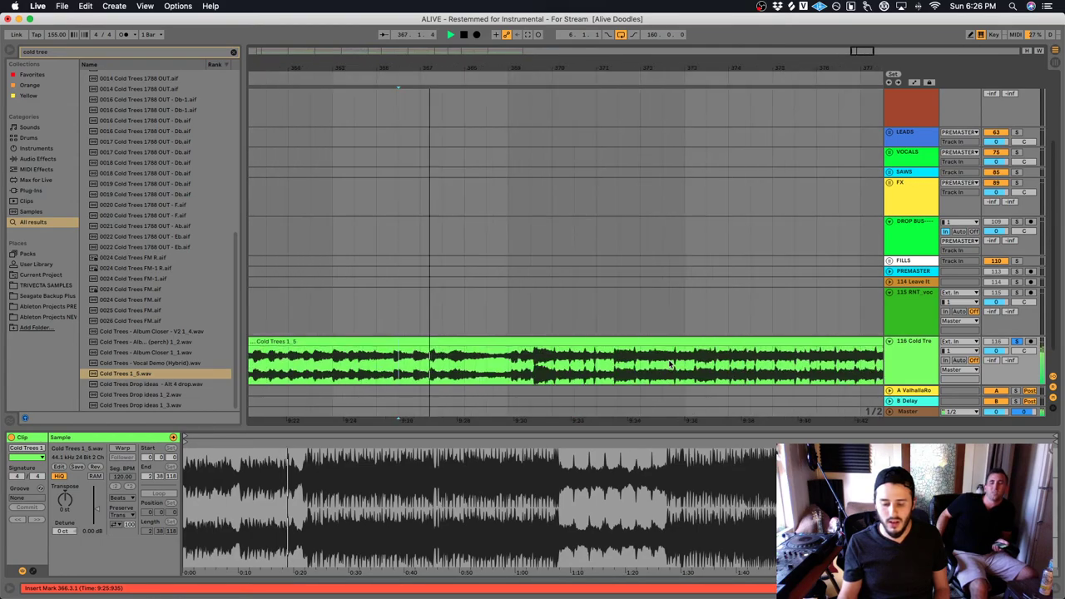
pyautogui.hscroll(10, 670, 364)
pyautogui.click(736, 381)
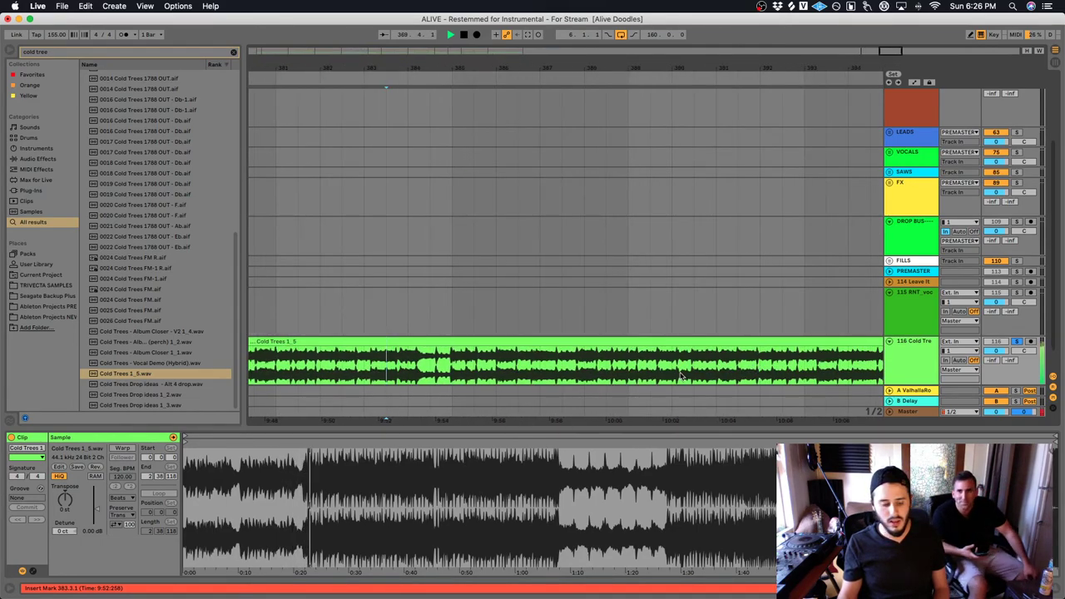
pyautogui.hscroll(-2, 699, 371)
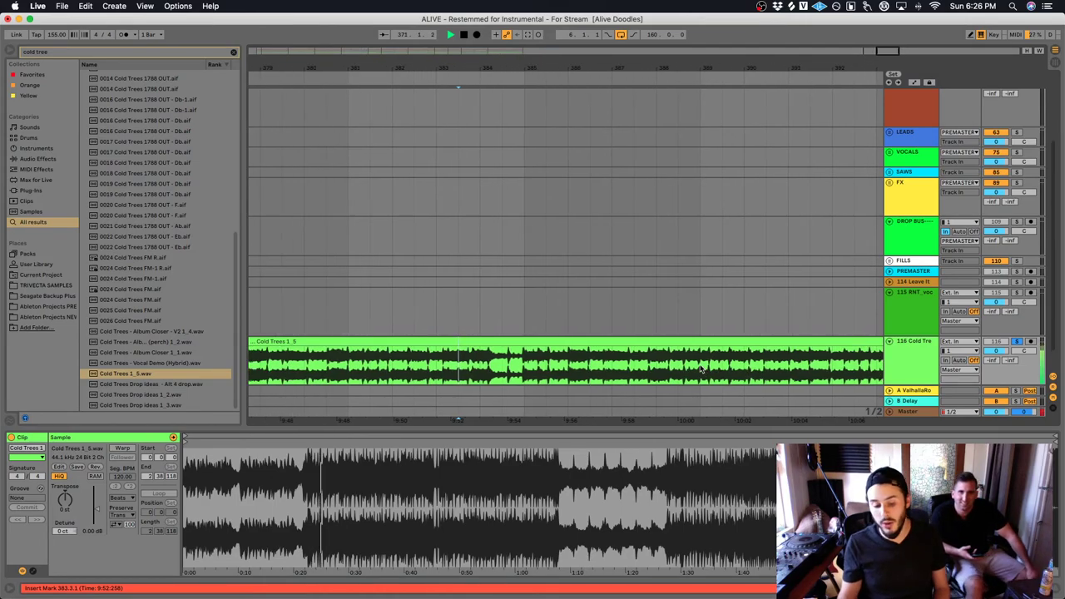
pyautogui.hscroll(-1, 698, 371)
pyautogui.click(535, 370)
# Jump ahead through the rest of the Cold Trees 1_5 clip, play the drop from 426.1.1 and stop playback
pyautogui.hscroll(10, 609, 376)
pyautogui.click(449, 358)
pyautogui.hscroll(10, 680, 366)
pyautogui.click(463, 359)
pyautogui.hscroll(10, 454, 359)
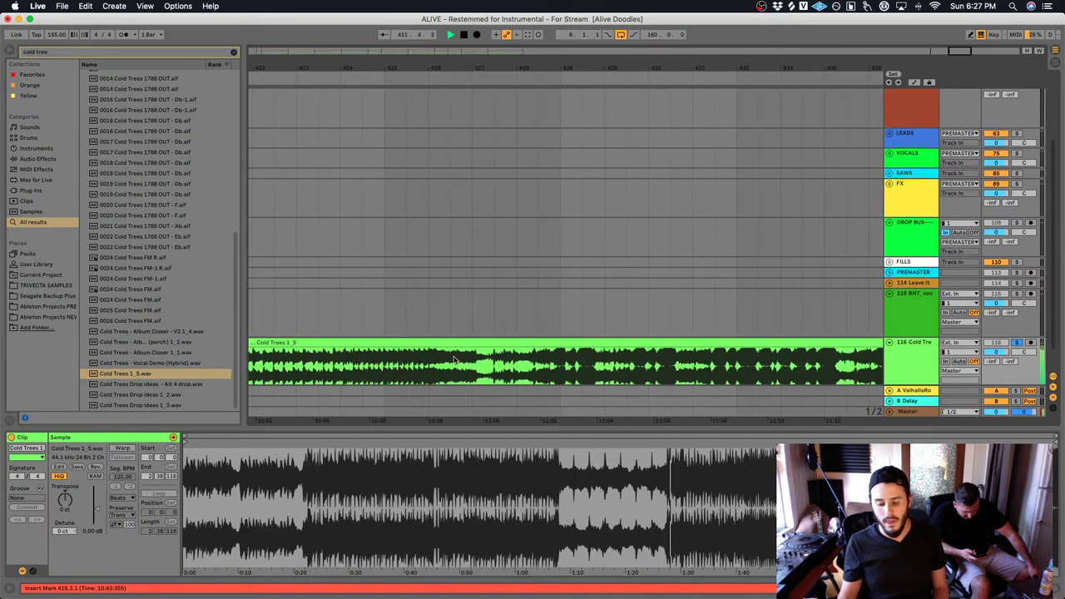
pyautogui.click(433, 376)
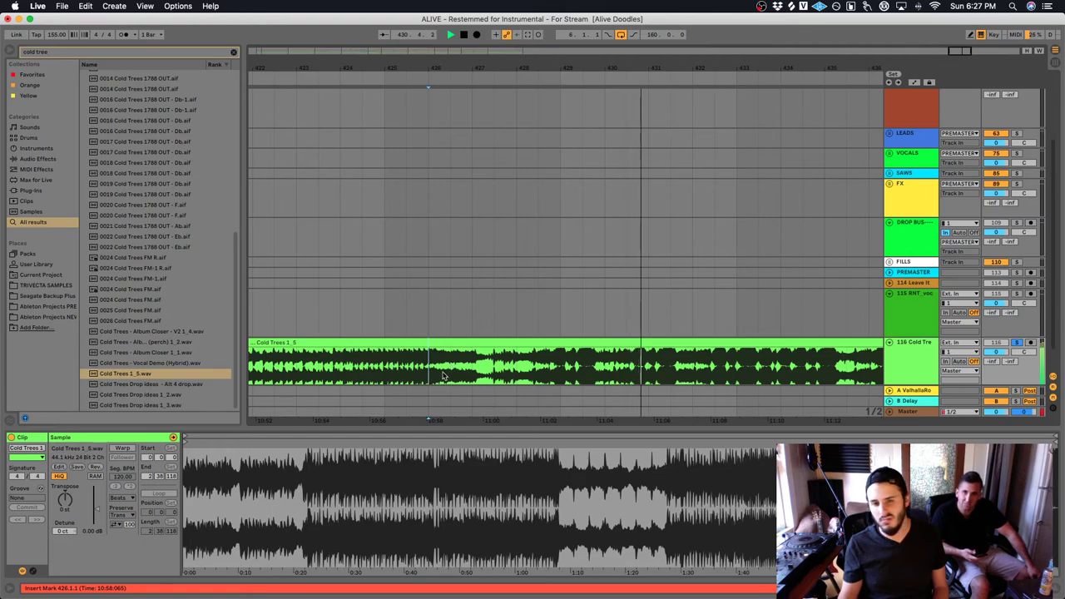
pyautogui.press('space')
pyautogui.click(467, 372)
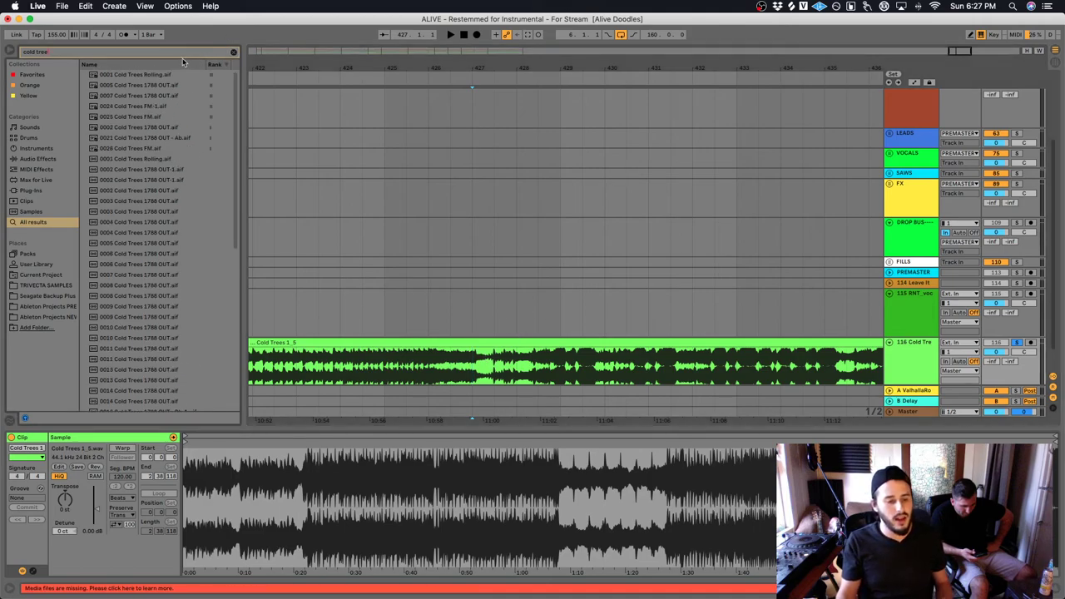
# Search the browser for "talk master"
pyautogui.press('super+f')
pyautogui.write('salk')
pyautogui.write(' master')
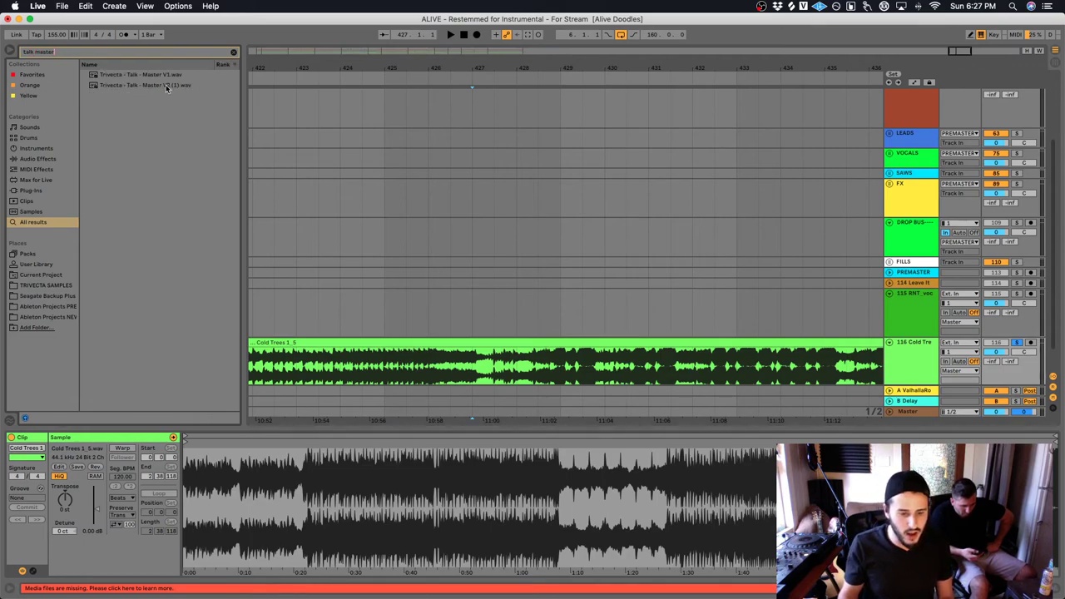
pyautogui.click(906, 370)
# Place Trivecta - Talk - Master V2 (1).wav on a new track below Cold Trees and slide its break to about bar 427
pyautogui.moveTo(146, 85)
pyautogui.mouseDown()
pyautogui.moveTo(329, 358)
pyautogui.moveTo(331, 337)
pyautogui.mouseUp()
pyautogui.moveTo(614, 327); pyautogui.dragTo(416, 283)
pyautogui.hotkey('ctrl', 'z')
pyautogui.moveTo(859, 317)
pyautogui.mouseDown()
pyautogui.moveTo(616, 317)
pyautogui.moveTo(803, 314)
pyautogui.moveTo(649, 344)
pyautogui.moveTo(743, 318)
pyautogui.moveTo(584, 335)
pyautogui.moveTo(708, 321)
pyautogui.moveTo(550, 329)
pyautogui.mouseUp()
# Solo the Trivecta Talk track instead of Cold Trees and play its drop from 427.3.1
pyautogui.click(547, 333)
pyautogui.press('space')
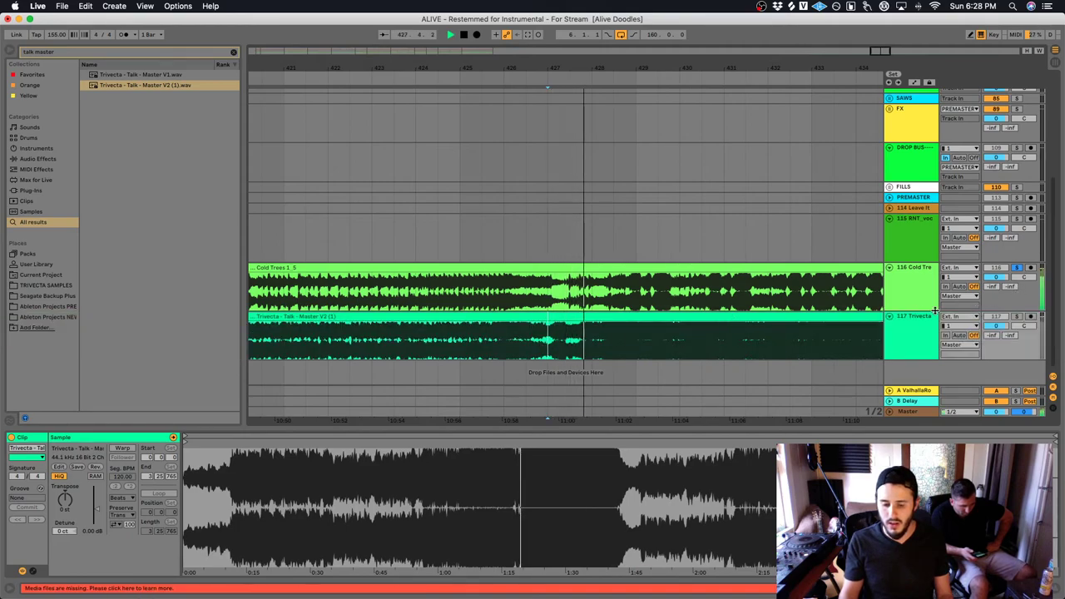
pyautogui.click(1017, 318)
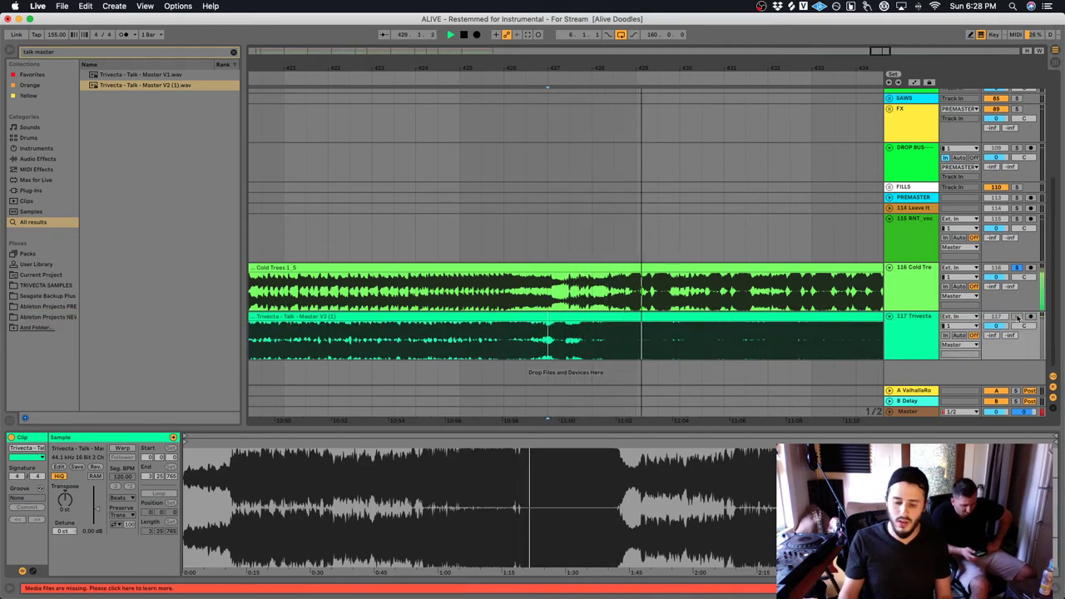
pyautogui.click(592, 348)
pyautogui.press('space')
pyautogui.click(570, 348)
pyautogui.press('space')
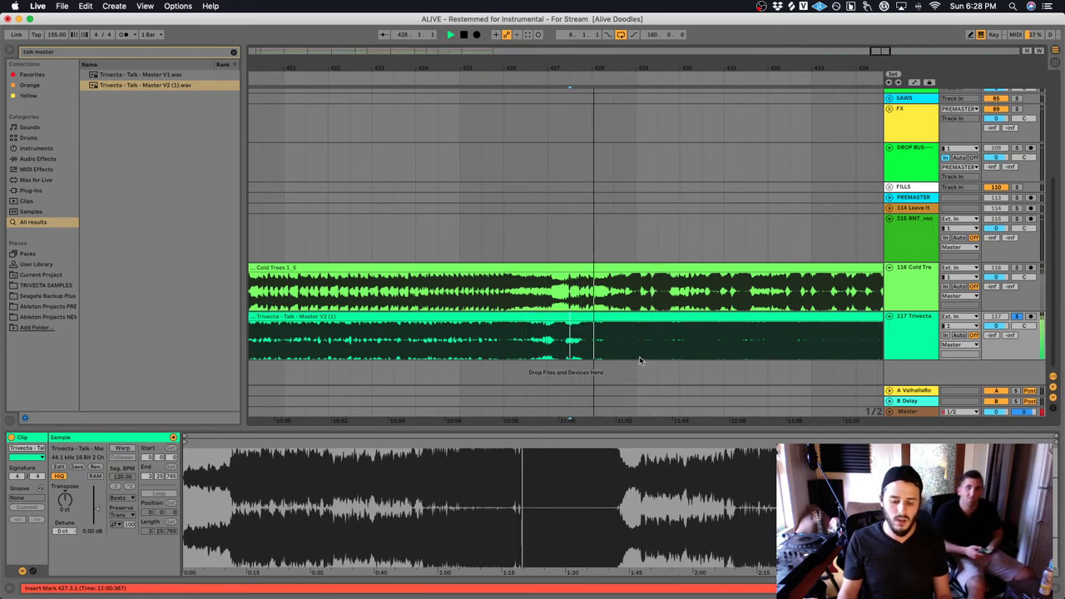
# Move the Talk clip about one bar later, check it from 428.1.1, and play the soloed Cold Trees drop for comparison
pyautogui.moveTo(631, 337); pyautogui.dragTo(628, 329)
pyautogui.click(592, 341)
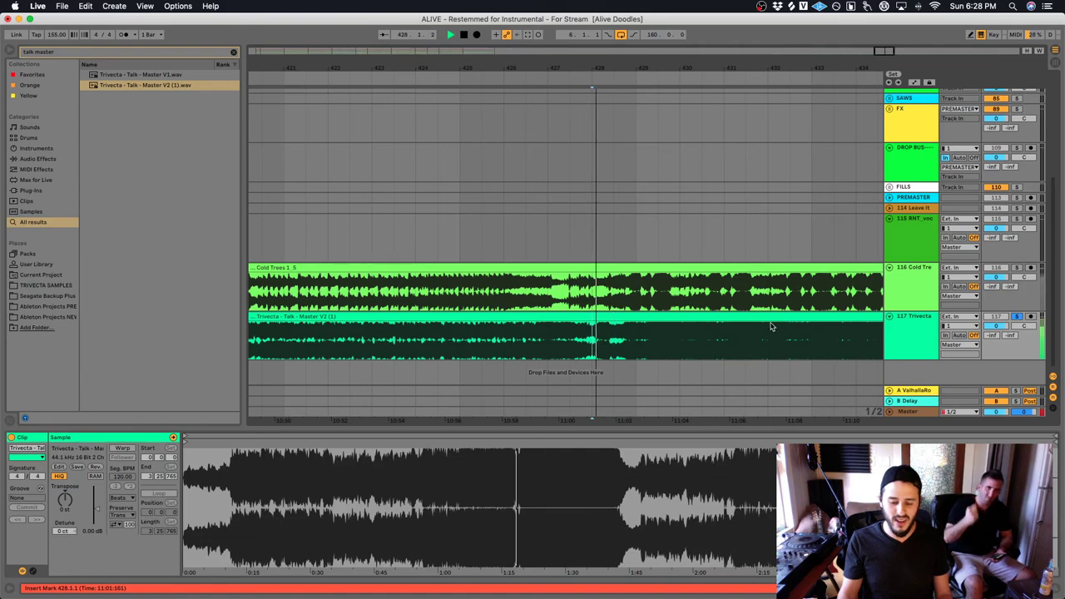
pyautogui.click(1016, 267)
pyautogui.press('space')
pyautogui.moveTo(628, 283); pyautogui.dragTo(628, 283)
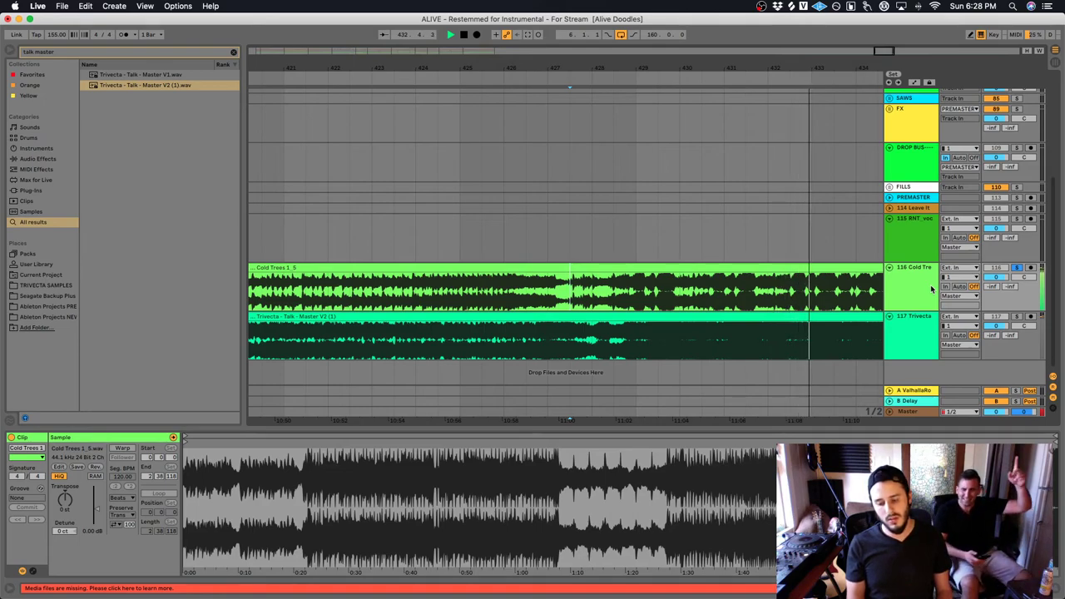
# Switch the solo to the Talk track during playback, stop, and solo and play the Cold Trees drop again
pyautogui.click(1017, 316)
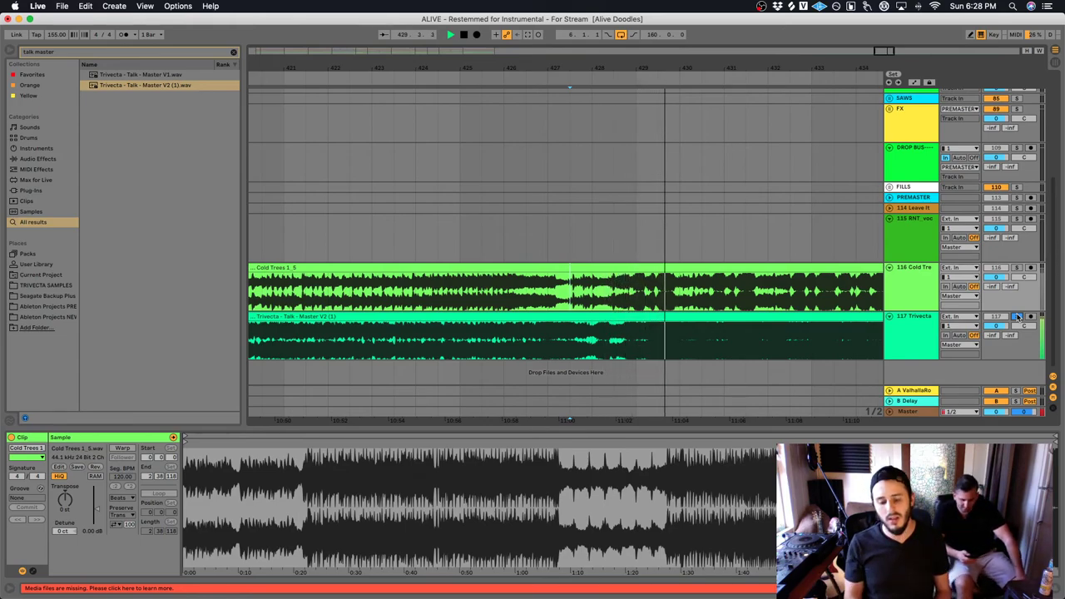
pyautogui.press('space')
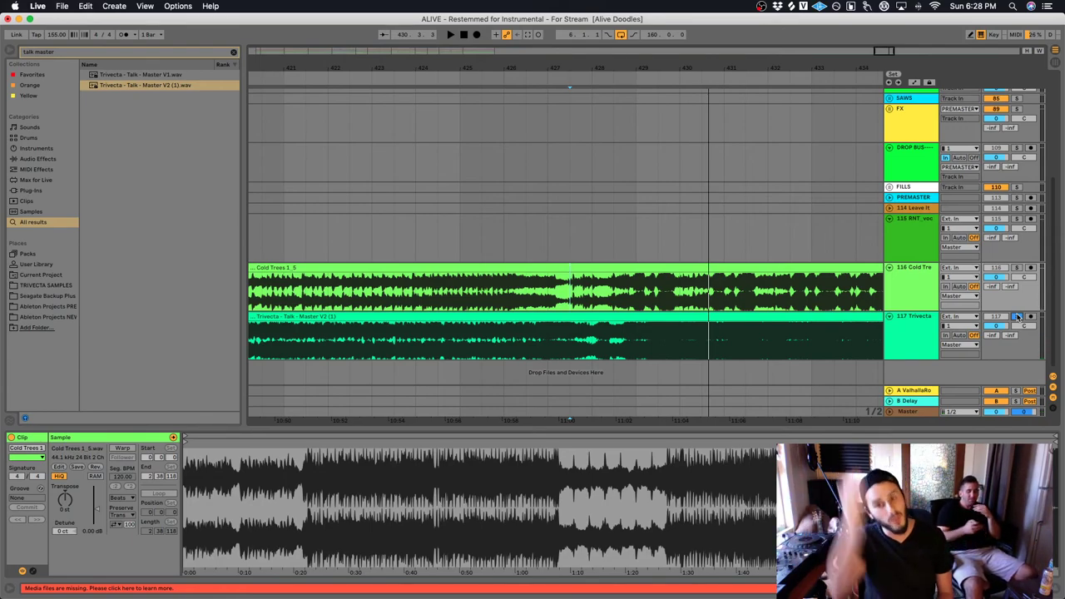
pyautogui.click(1017, 267)
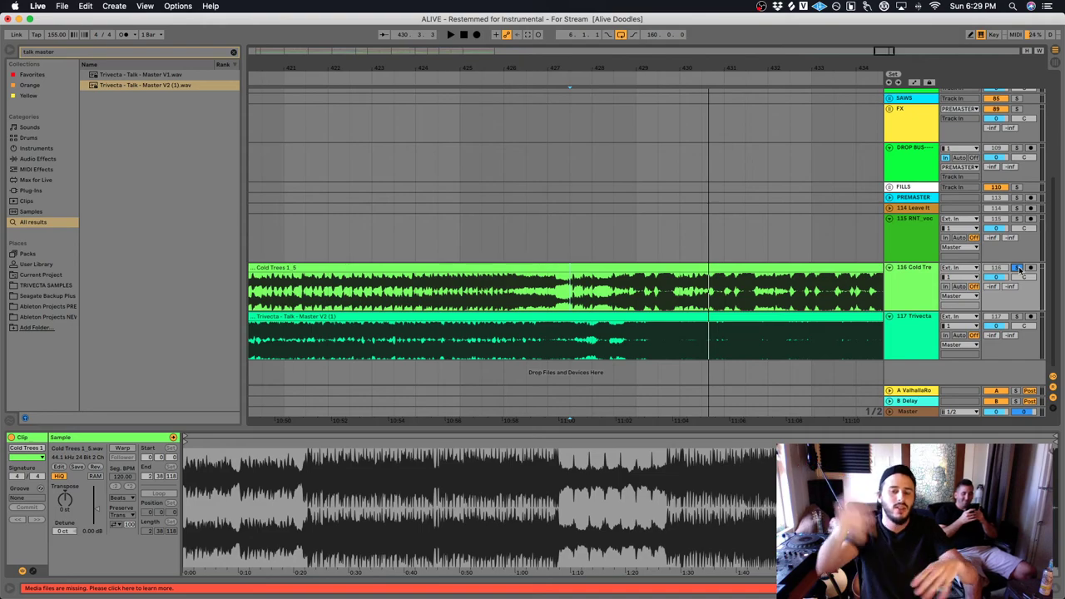
pyautogui.press('space')
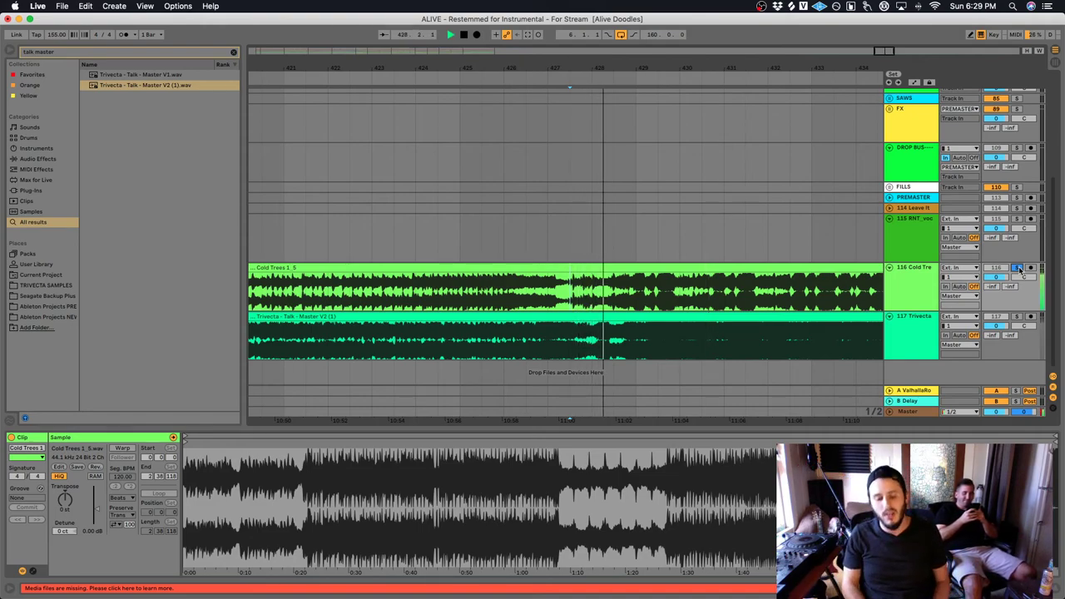
# Solo and play the Talk drop from 429.1.1, and replay the same passage with Cold Trees soloed instead
pyautogui.press('space')
pyautogui.click(1015, 317)
pyautogui.press('space')
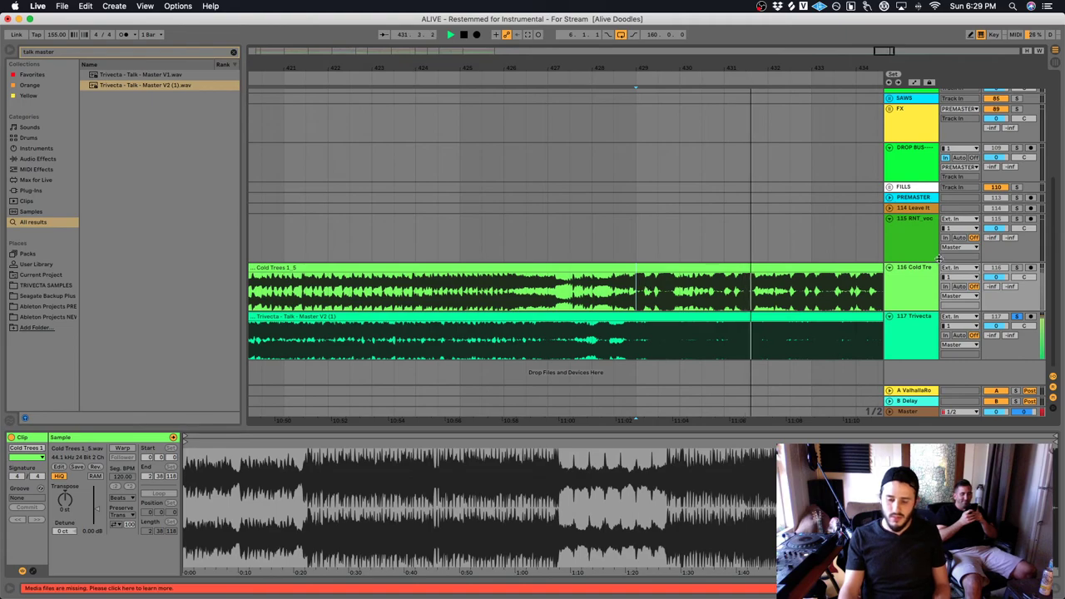
pyautogui.click(1016, 268)
pyautogui.press('space')
pyautogui.press('space')
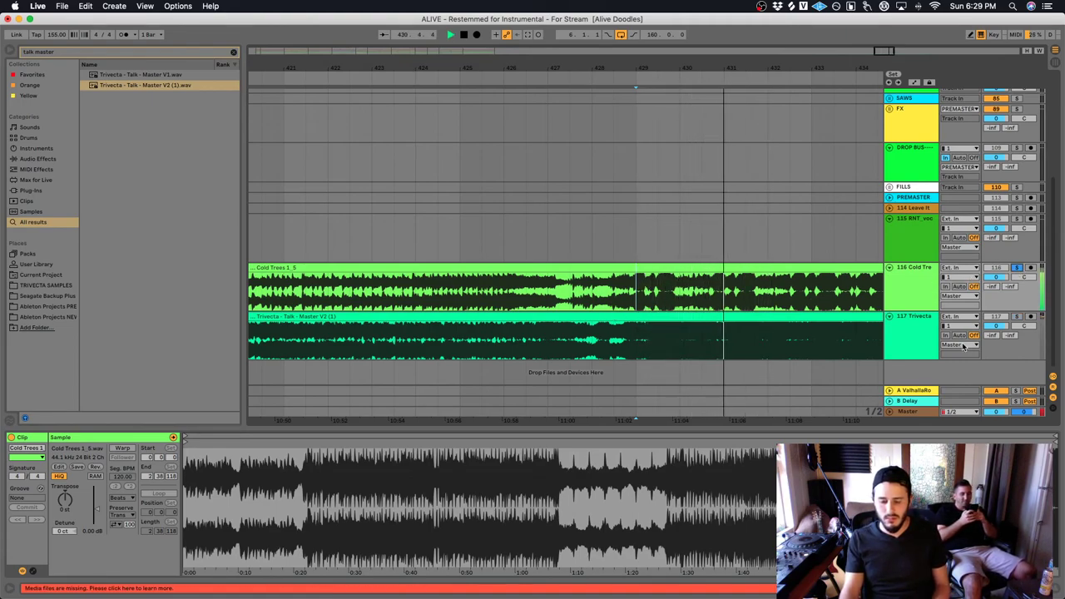
# Switch the solo back to the Talk track during playback, and stop with the insert marker at 428.1.1
pyautogui.click(1017, 318)
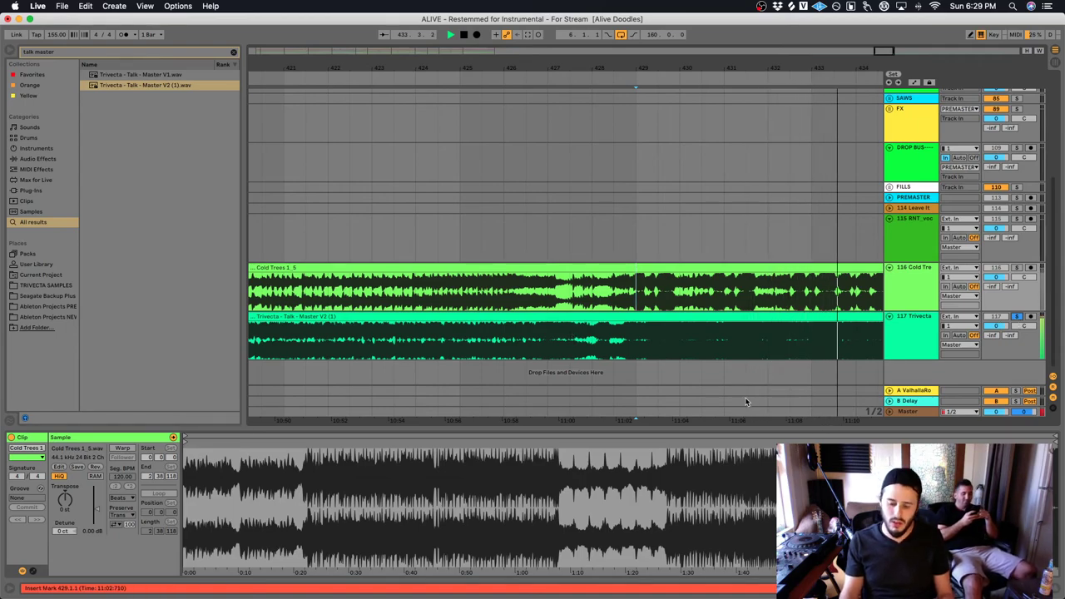
pyautogui.click(602, 359)
pyautogui.press('space')
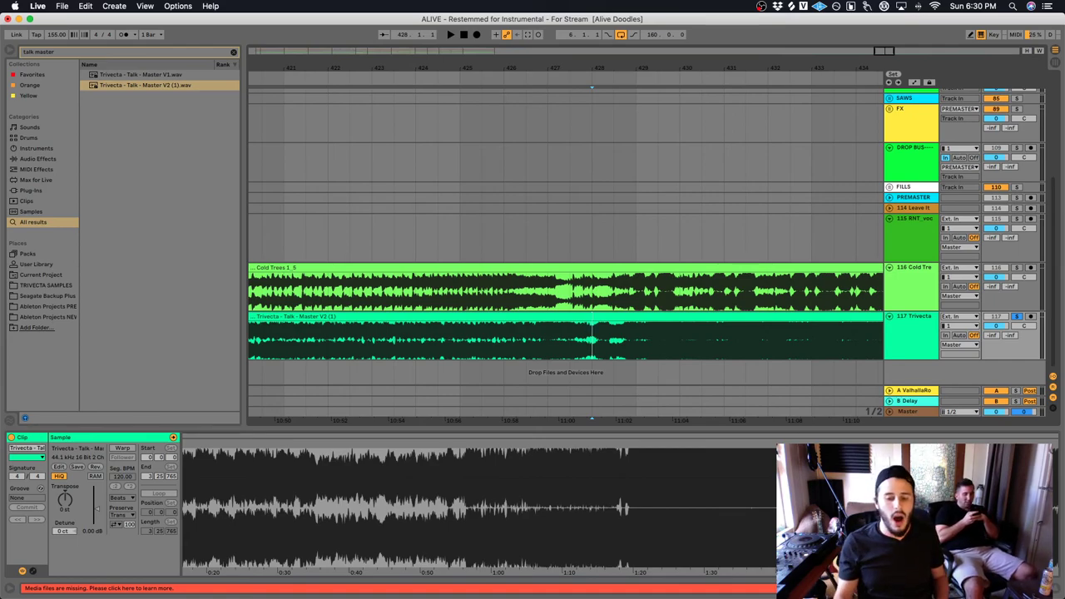
# Look over the earlier sections of both bounces, and play the soloed Talk drop from 429.1.1
pyautogui.moveTo(635, 67); pyautogui.dragTo(638, 59)
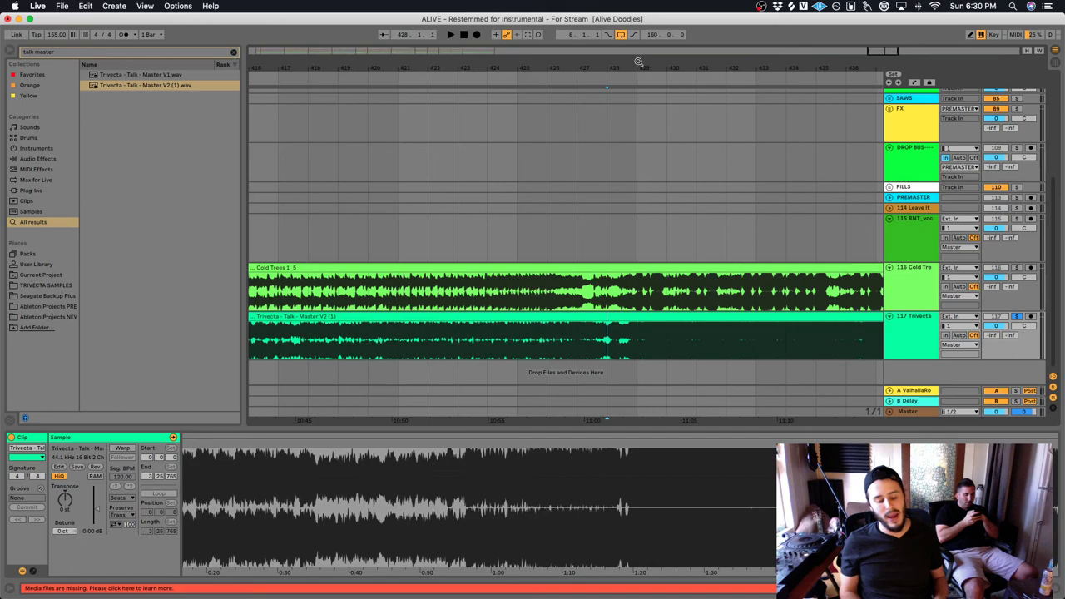
pyautogui.click(592, 206)
pyautogui.hscroll(-10, 580, 209)
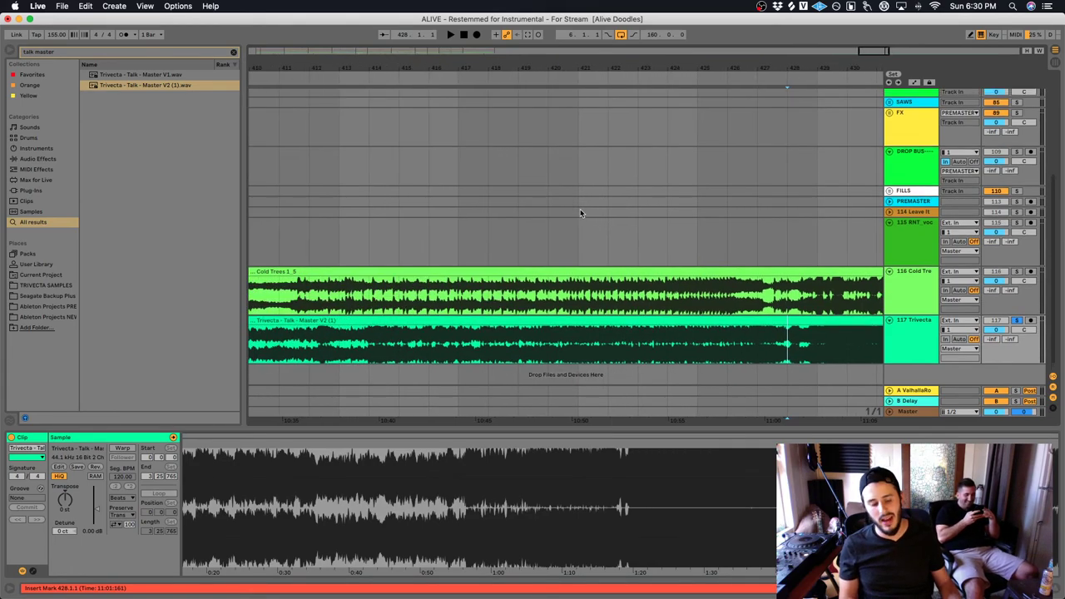
pyautogui.hscroll(-5, 580, 209)
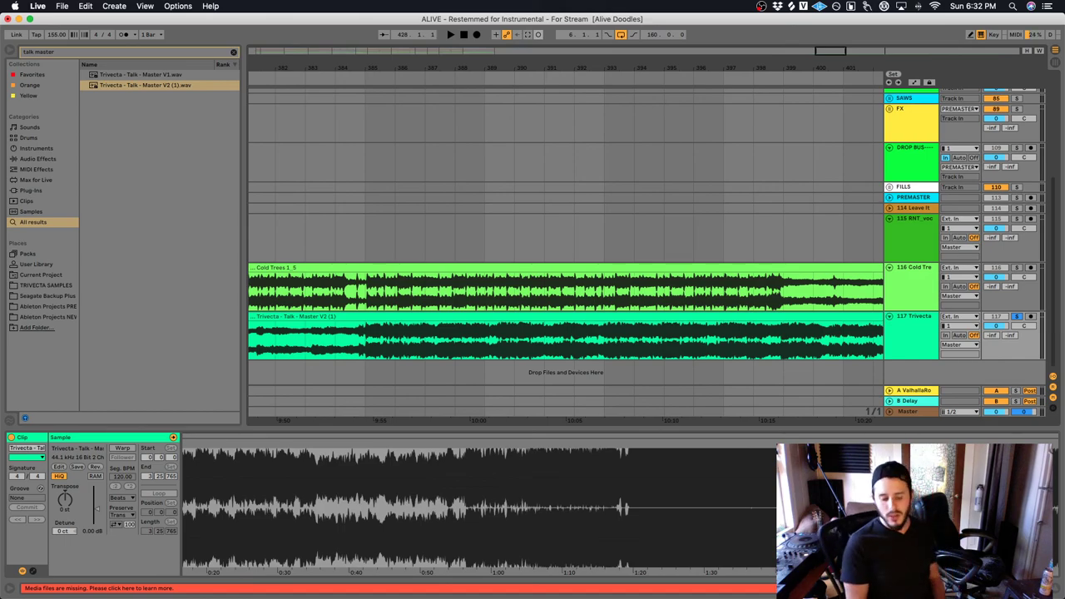
pyautogui.click(366, 333)
pyautogui.press('space')
pyautogui.hscroll(15, 391, 333)
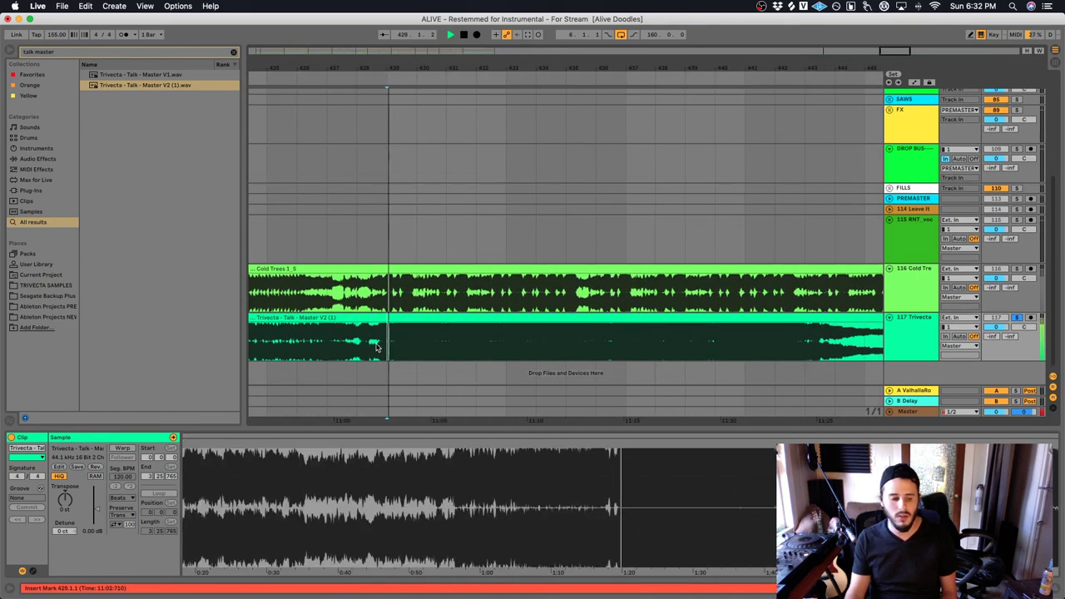
# Clear the browser search, add EQ Eight to the Talk track, and set it to M/S mode editing the side (S) curve
pyautogui.click(37, 161)
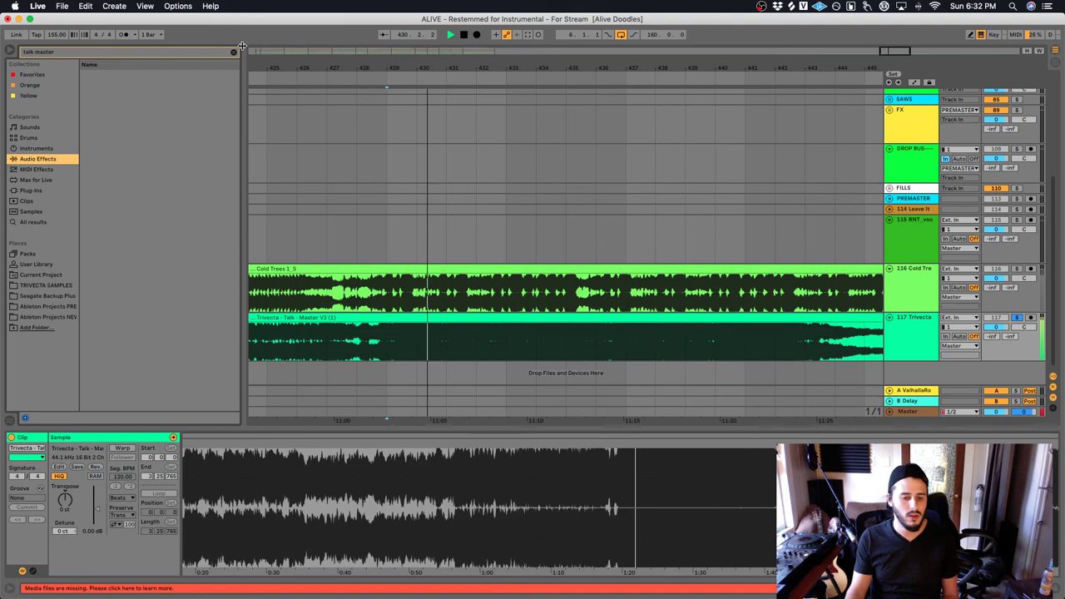
pyautogui.press('Escape')
pyautogui.moveTo(120, 191); pyautogui.dragTo(166, 582)
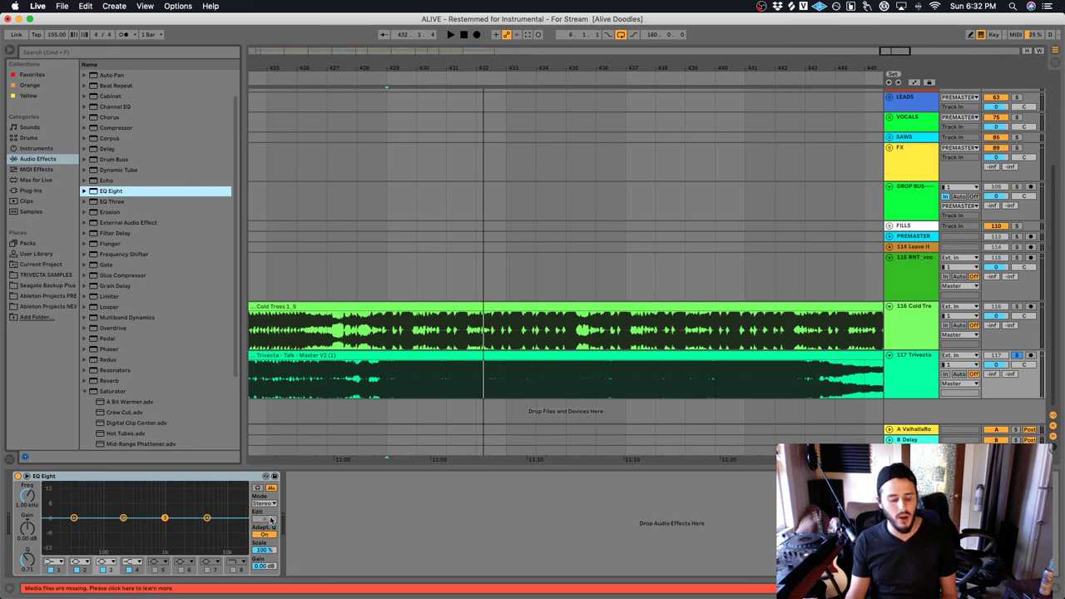
pyautogui.click(266, 503)
pyautogui.click(260, 529)
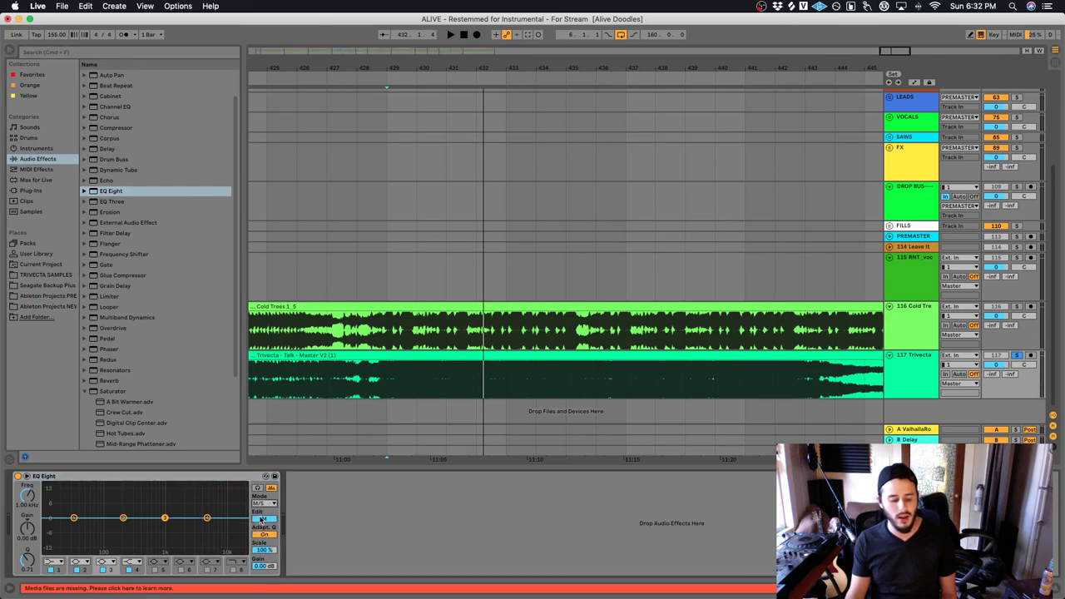
# Play the Talk drop with the side EQ in view, stop, and place the insert marker at 429.1.1
pyautogui.press('space')
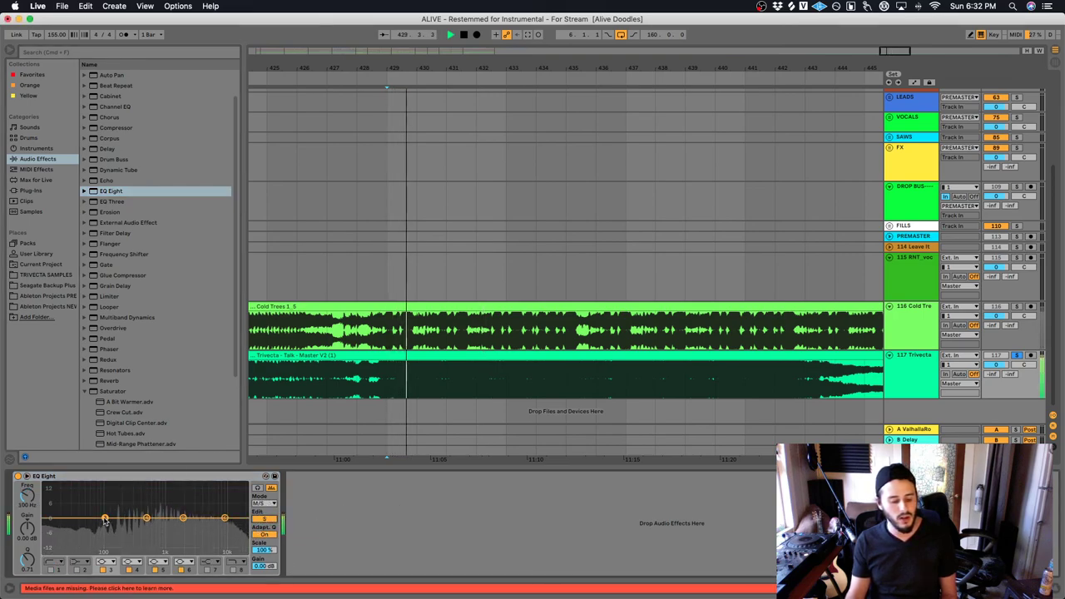
pyautogui.press('space')
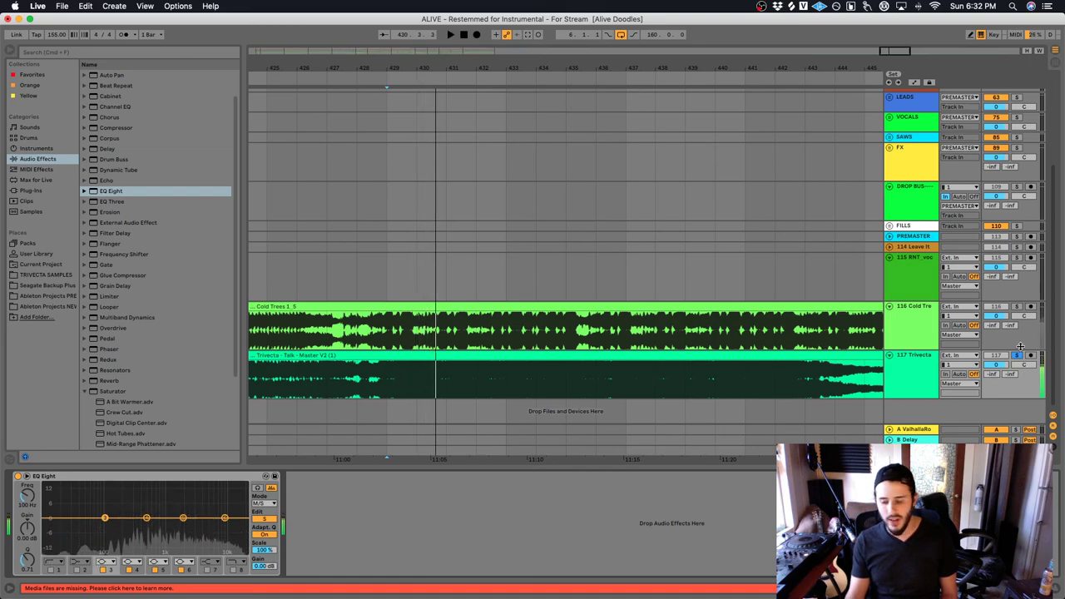
pyautogui.click(386, 390)
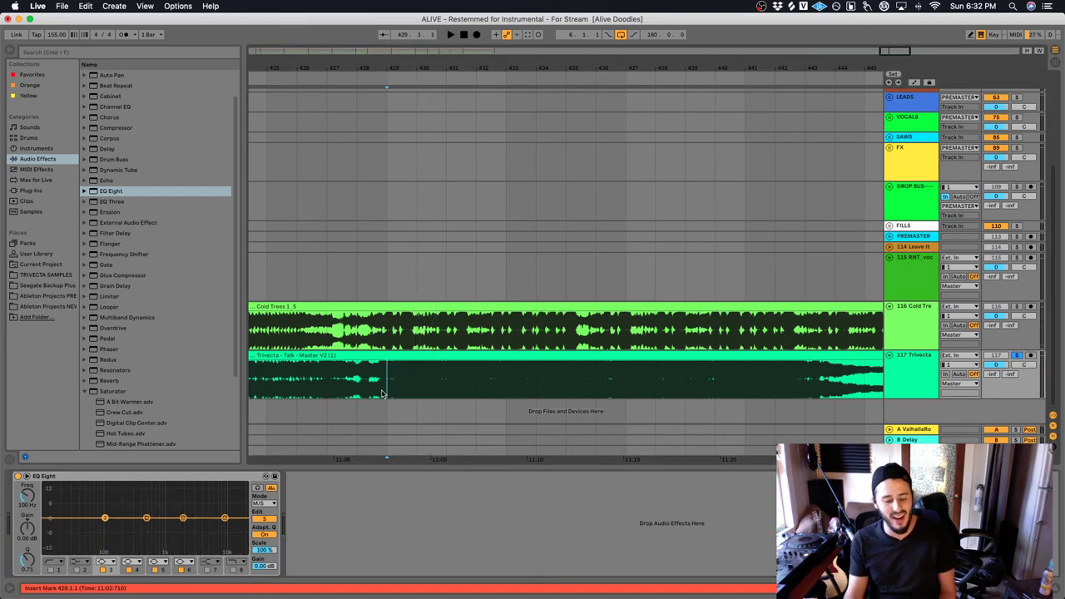
# Change band 3 of the side curve to a low-cut filter and play the Talk drop through it
pyautogui.click(104, 564)
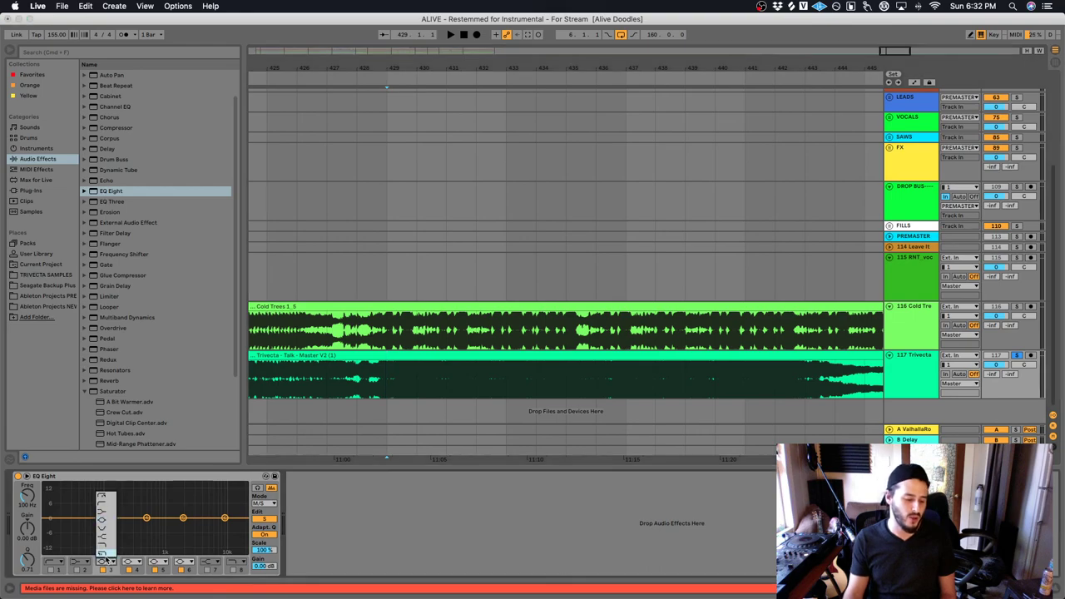
pyautogui.click(105, 505)
pyautogui.press('space')
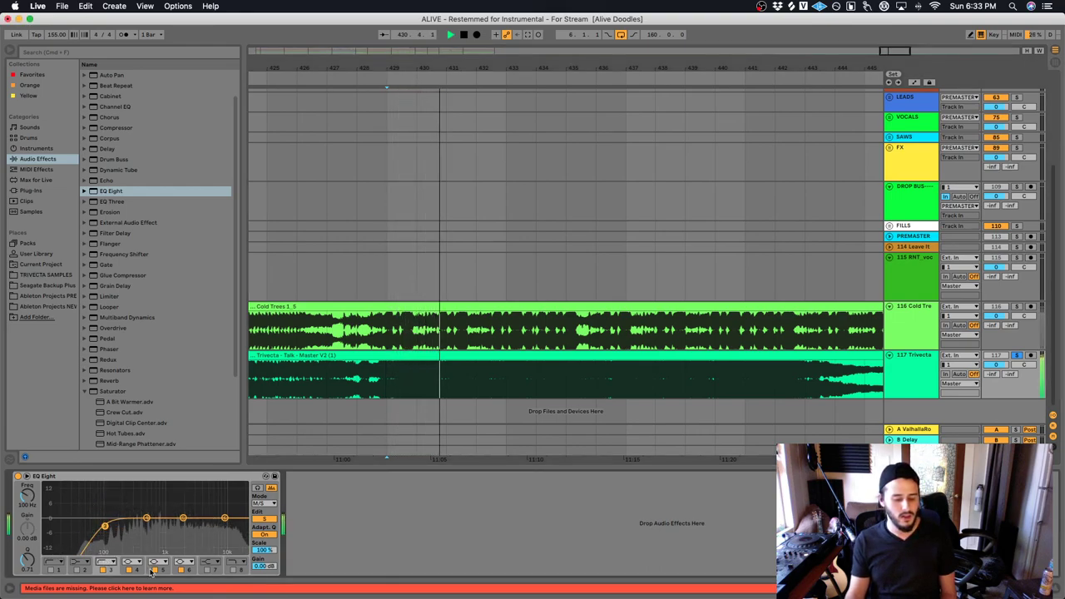
pyautogui.press('space')
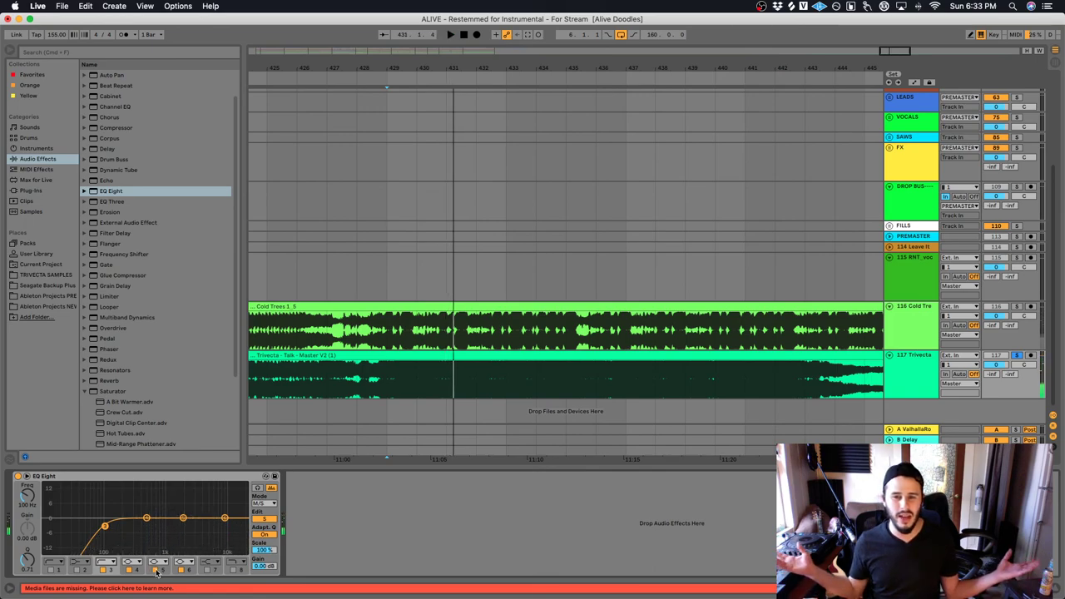